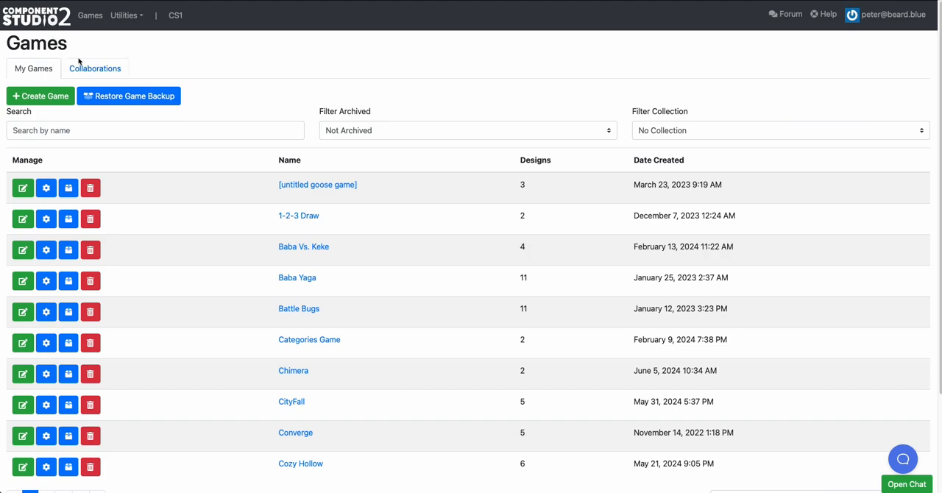
mouse_move(68, 44)
left_mouse_down()
mouse_move(11, 45)
mouse_move(72, 53)
left_mouse_up()
scroll(182, 170, "down", 1)
scroll(182, 171, "down", 1)
scroll(182, 170, "up", 1)
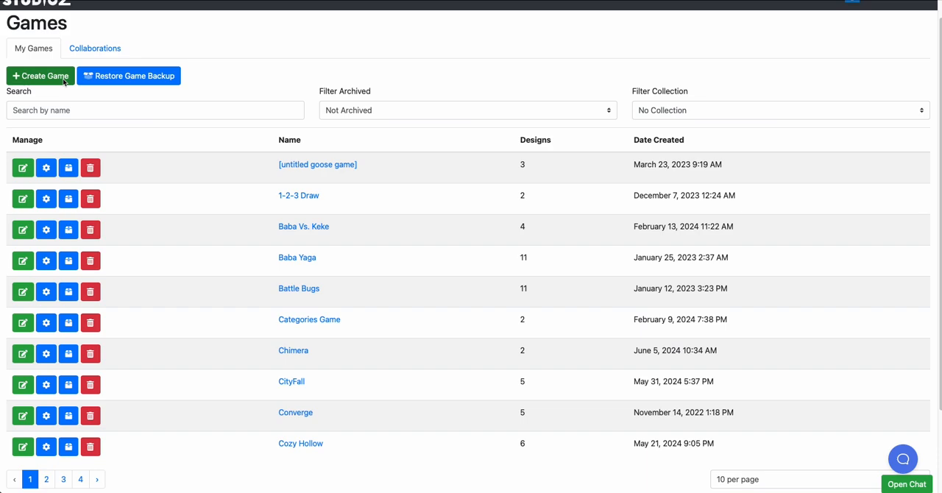
Create a new game named "Fun Problems"
left_click(65, 78)
left_click(411, 79)
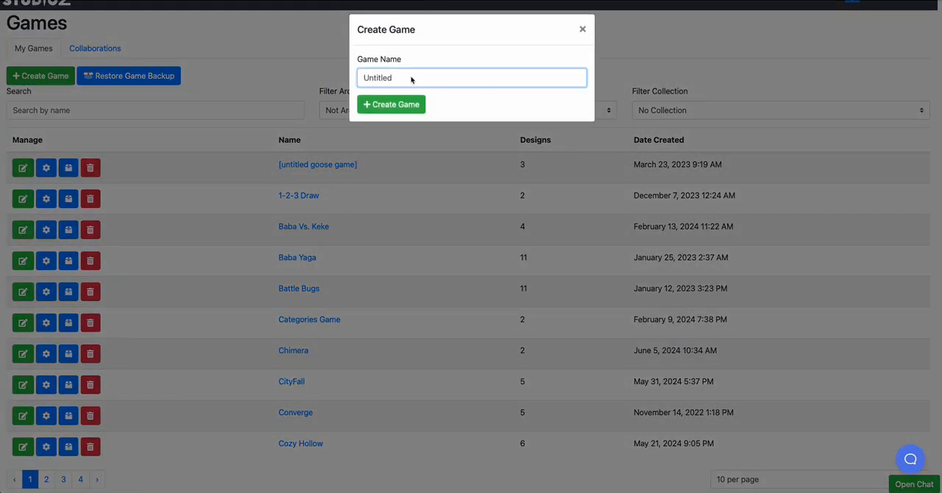
double_click(411, 79)
type("Fun Problems")
left_click(398, 104)
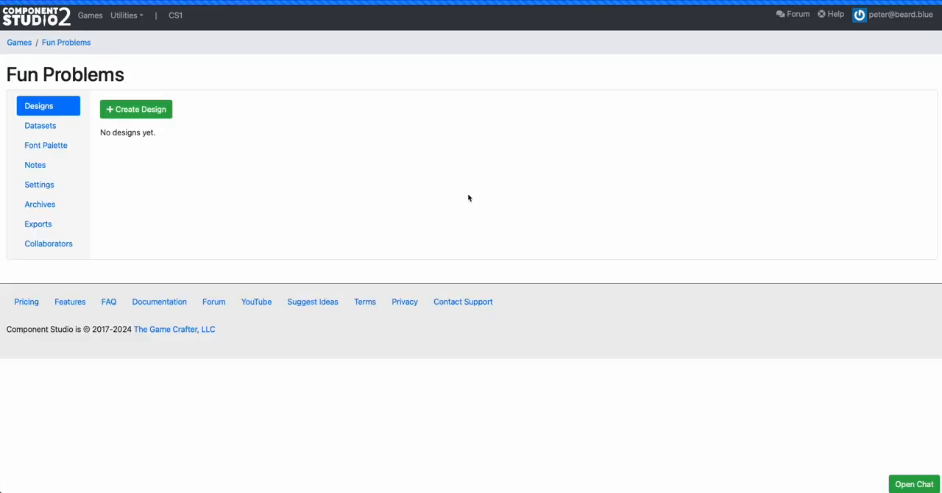
View the new game's datasets and return to its designs
left_click(50, 123)
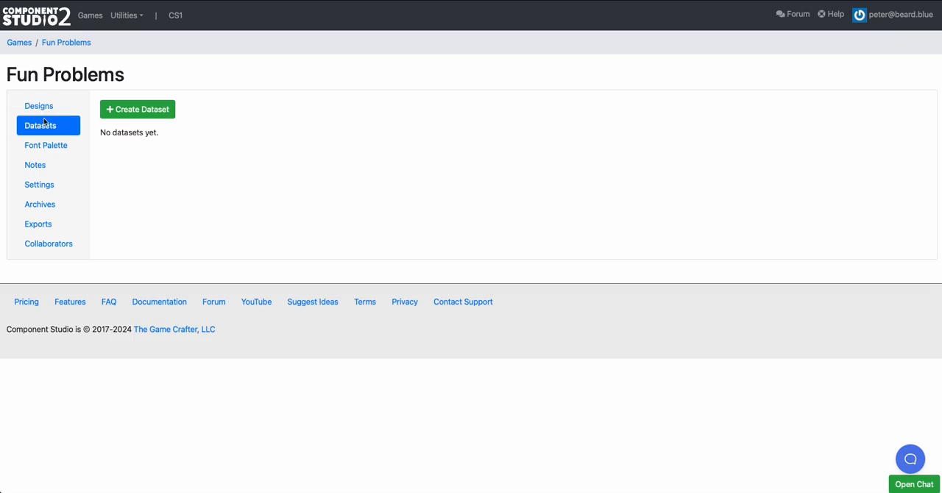
left_click(51, 109)
Start a new design, examine the available component types and choose Poker Deck [825 x 1125 px]
left_click(117, 113)
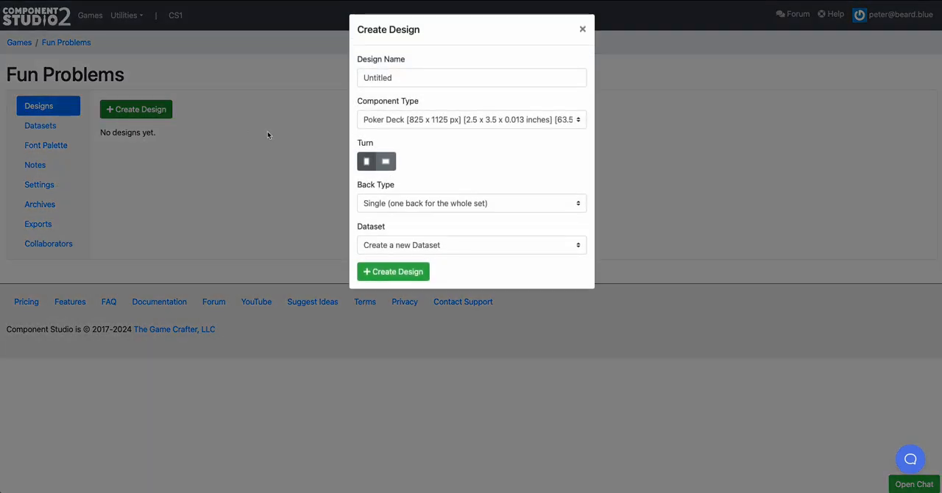
left_click(389, 122)
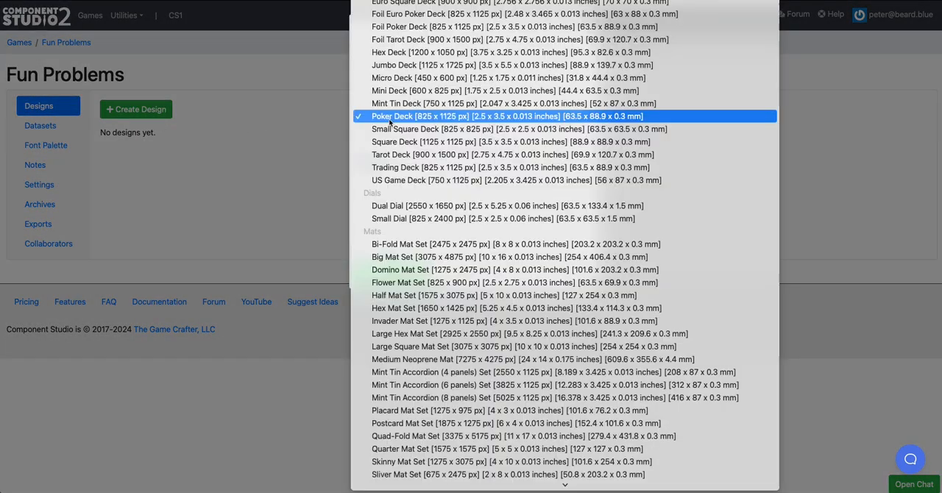
scroll(403, 129, "up", 10)
scroll(403, 129, "up", 1)
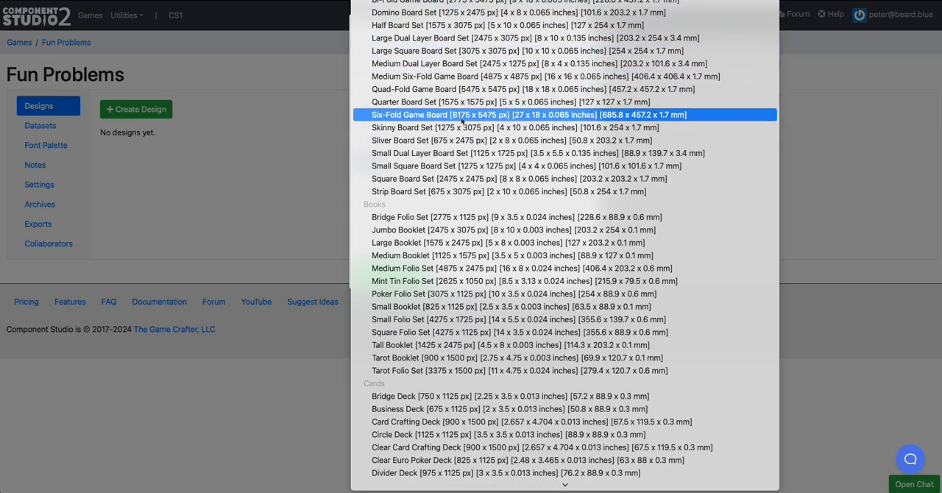
scroll(463, 227, "down", 15)
scroll(471, 231, "down", 15)
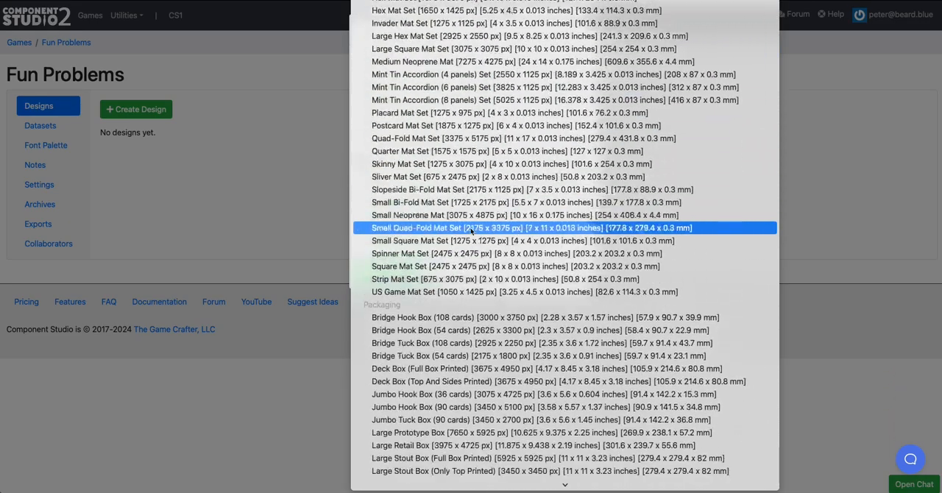
scroll(471, 230, "down", 15)
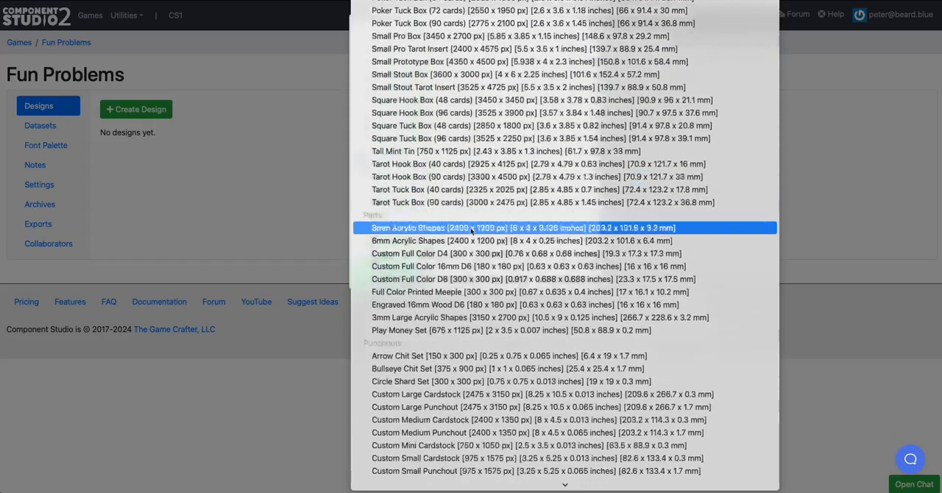
scroll(471, 230, "up", 20)
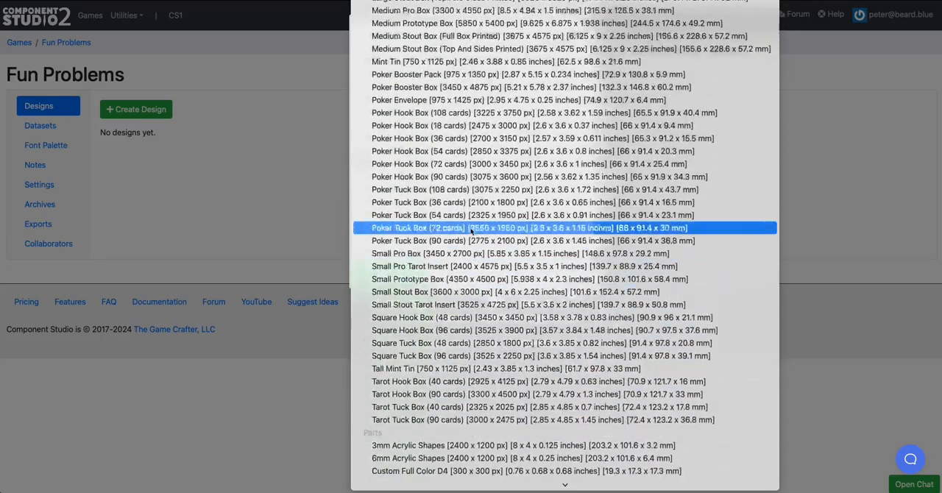
scroll(471, 230, "down", 10)
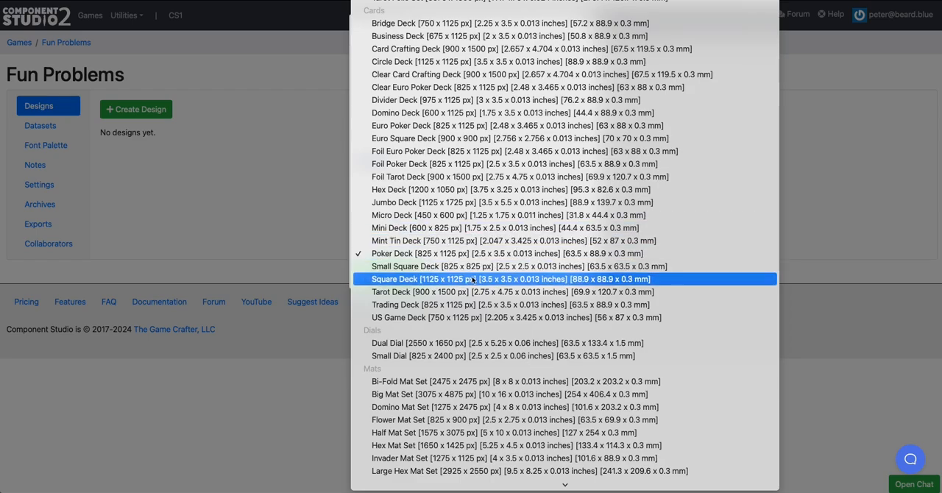
scroll(453, 292, "up", 3)
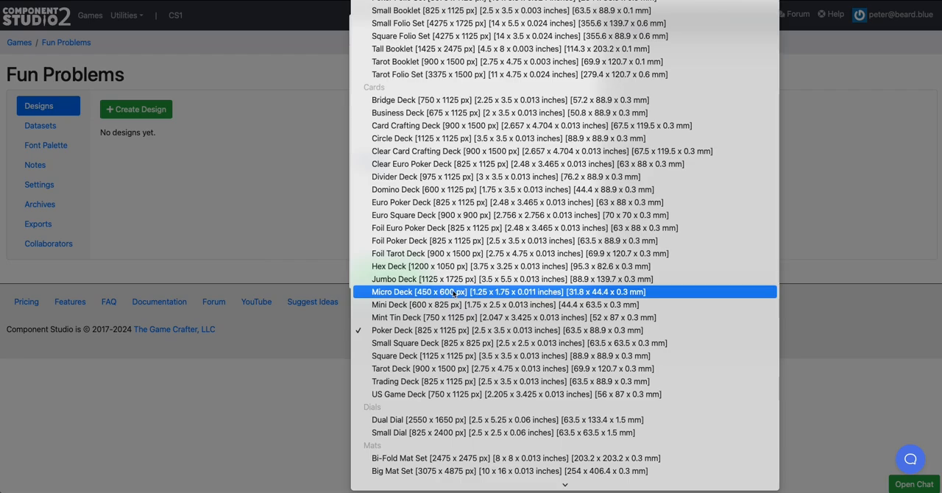
scroll(452, 318, "down", 3)
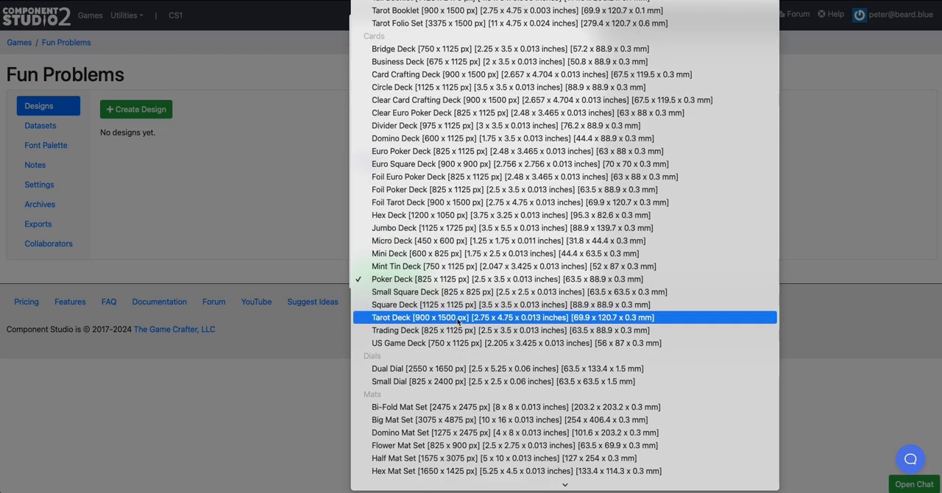
scroll(448, 264, "up", 4)
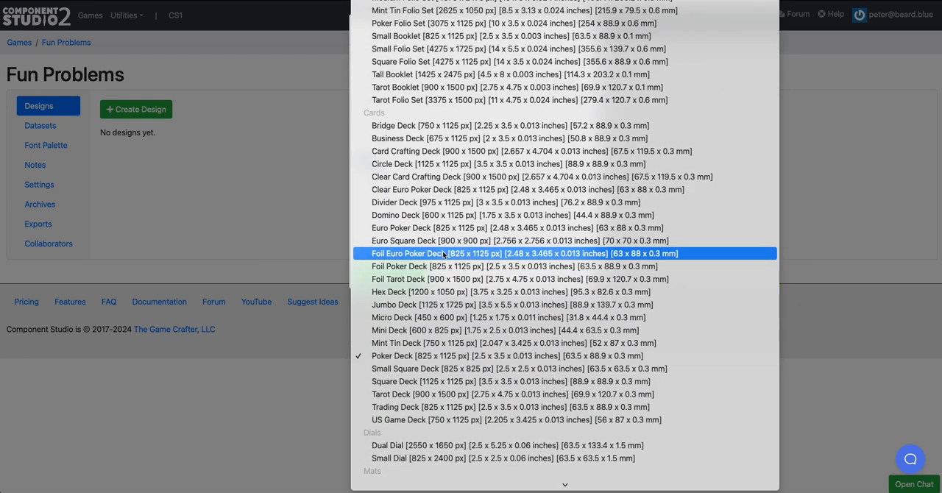
scroll(437, 332, "down", 15)
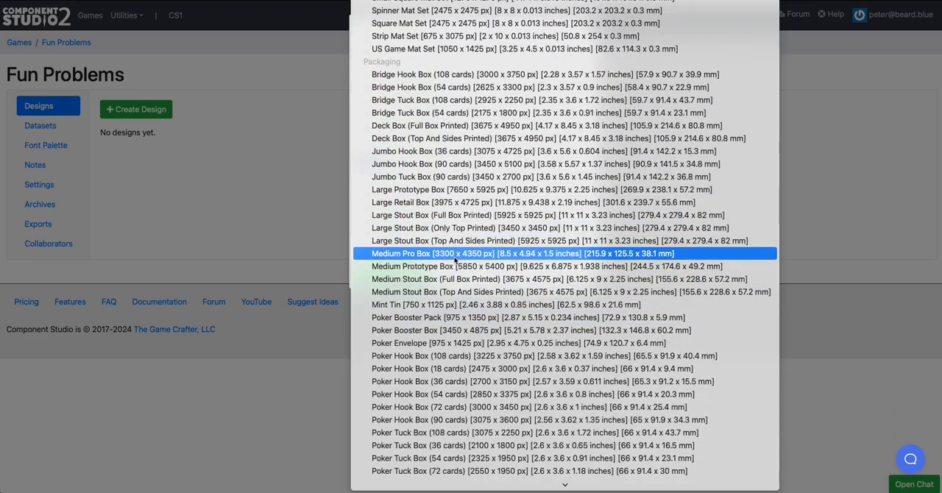
scroll(449, 280, "down", 10)
scroll(454, 280, "down", 3)
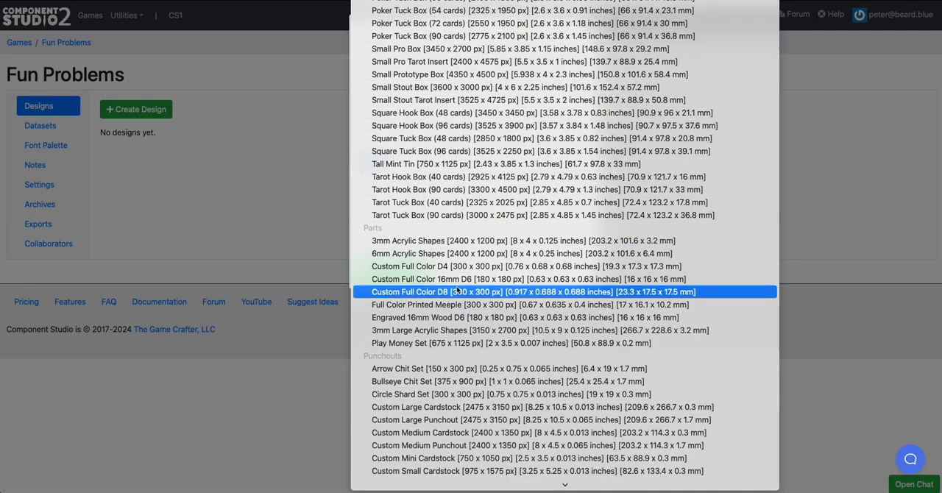
scroll(473, 315, "down", 15)
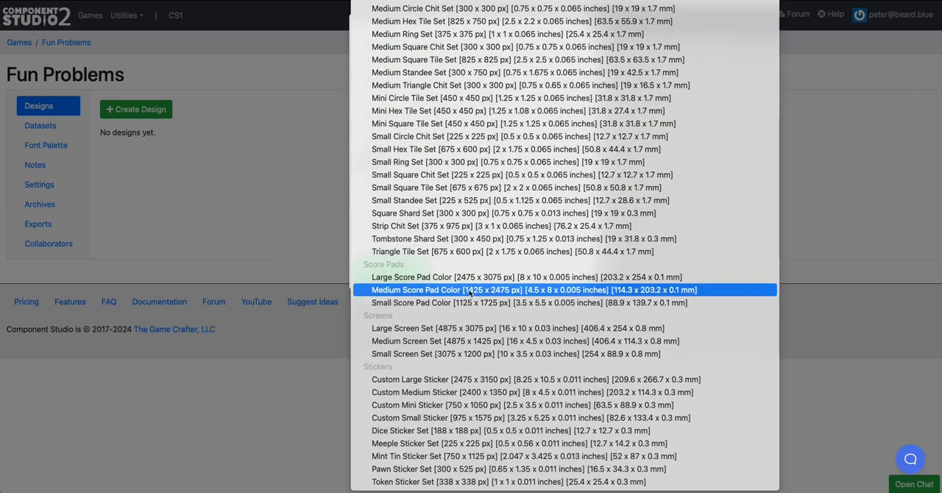
scroll(470, 291, "up", 20)
scroll(469, 293, "up", 20)
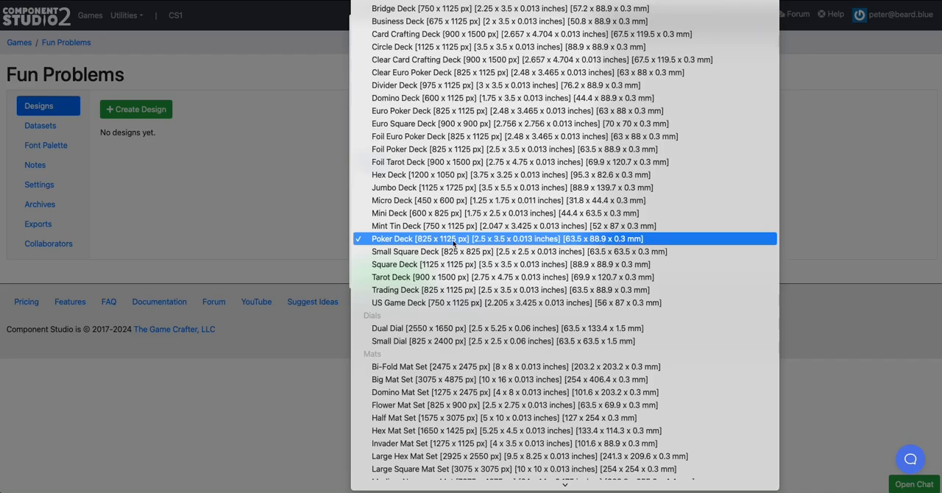
left_click(454, 238)
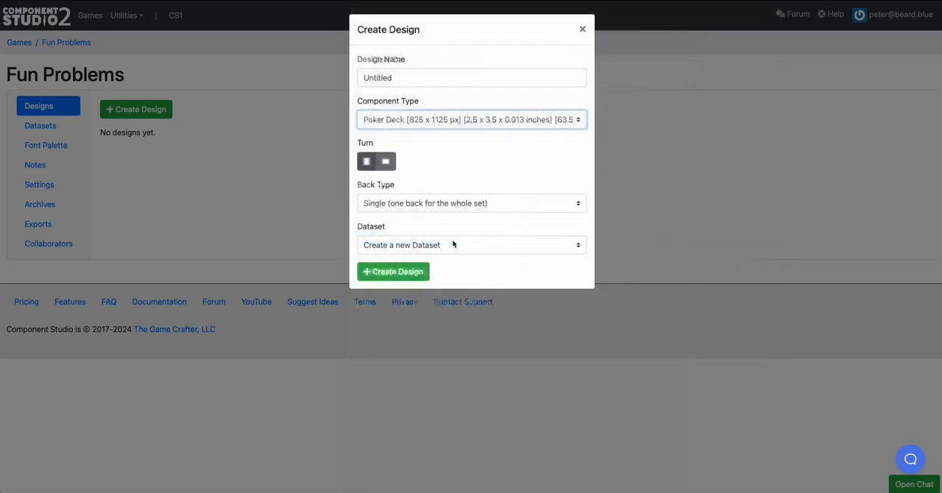
Name the new design "Character cards"
left_click(412, 76)
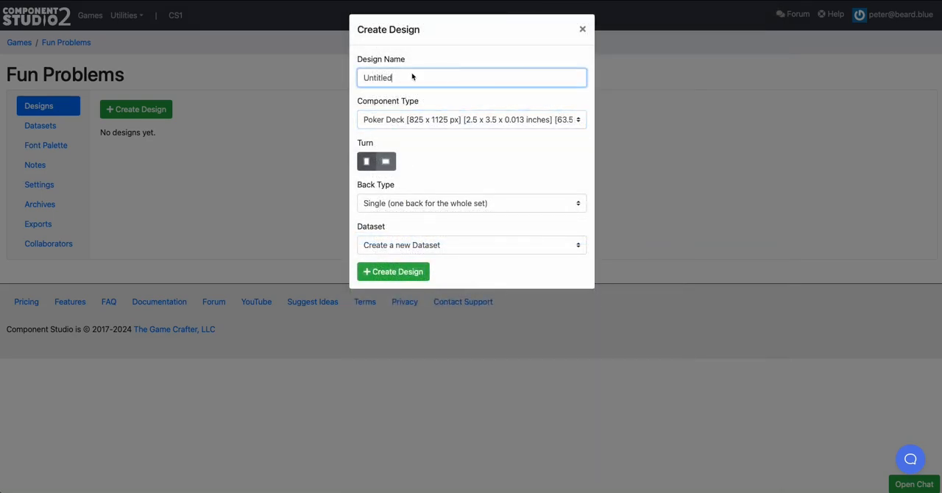
double_click(412, 77)
type("Character")
mouse_move(354, 59)
left_mouse_down()
mouse_move(417, 64)
mouse_move(361, 61)
left_mouse_up()
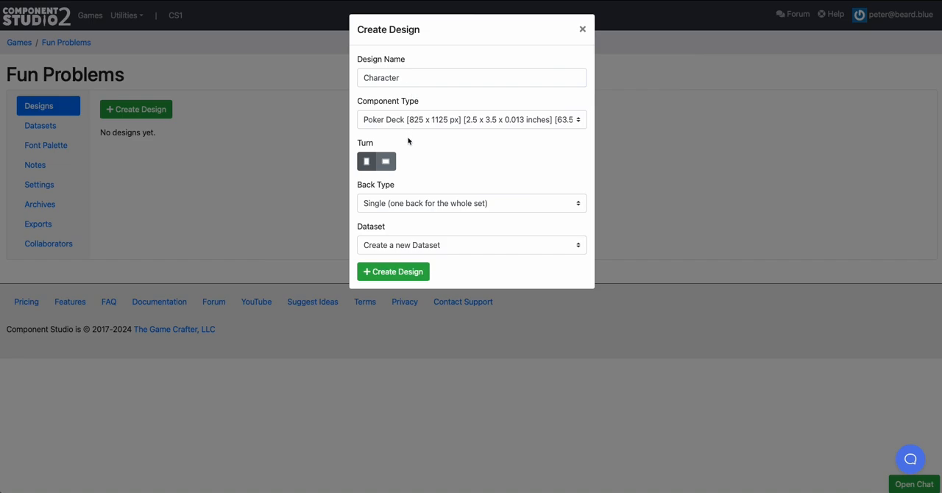
left_click(411, 79)
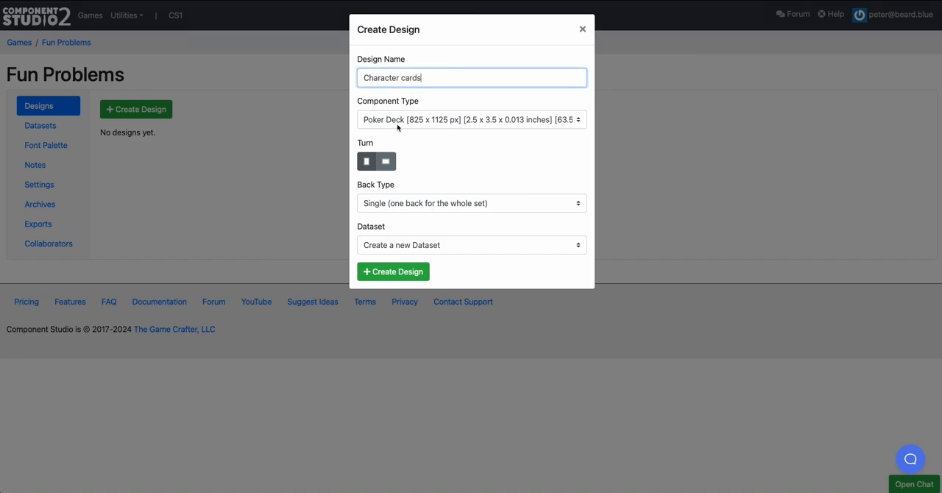
Try the landscape turn for the design and return it to portrait
left_click(385, 162)
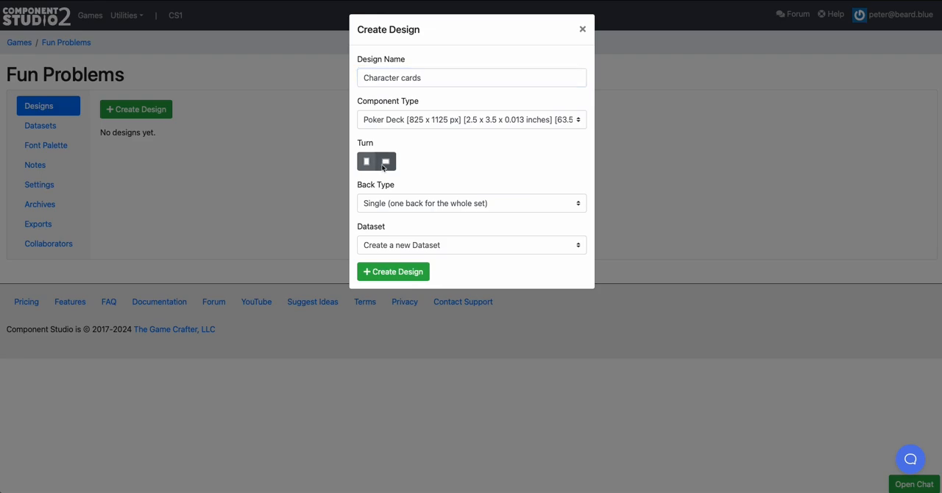
left_click(365, 166)
left_click(382, 167)
left_click(364, 162)
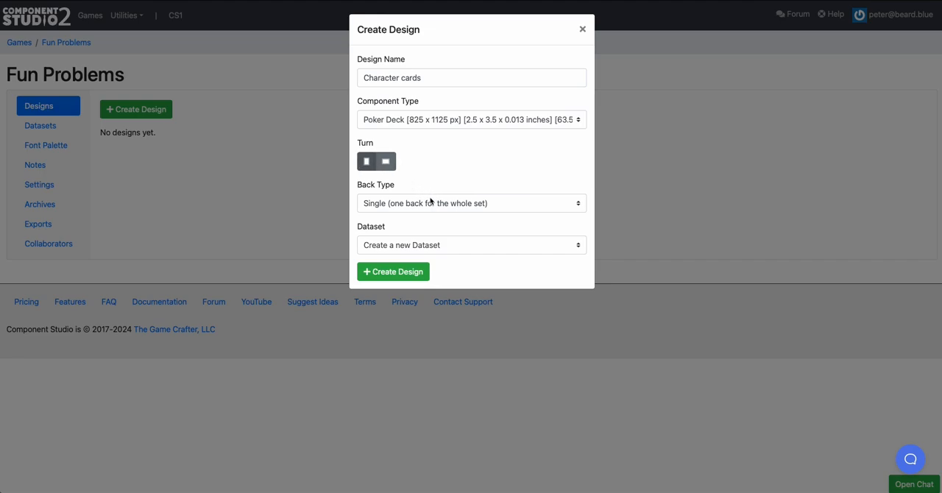
Try the Unique, Same and None back types for the design and return to Single
left_click(431, 200)
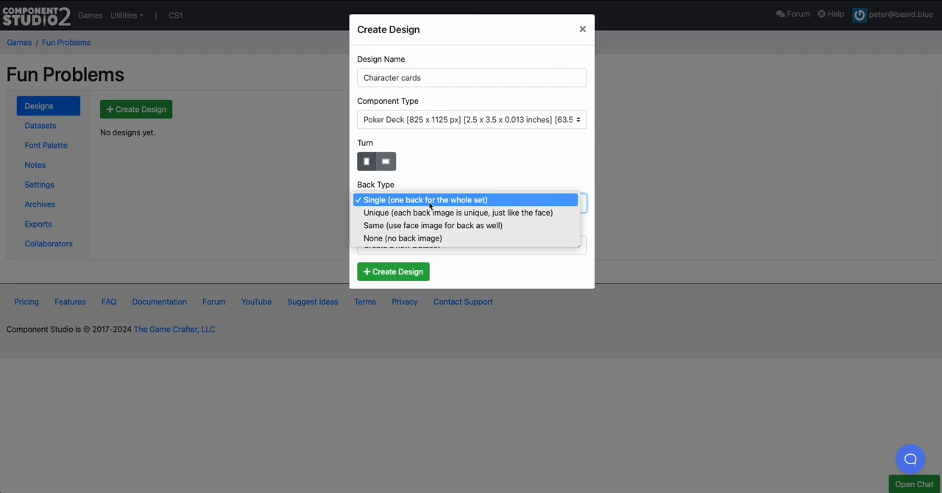
left_click(430, 212)
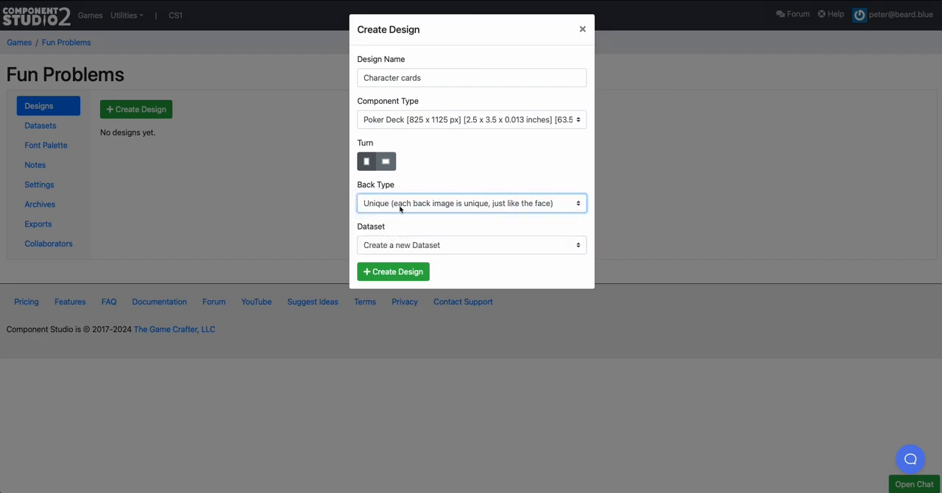
left_click(392, 203)
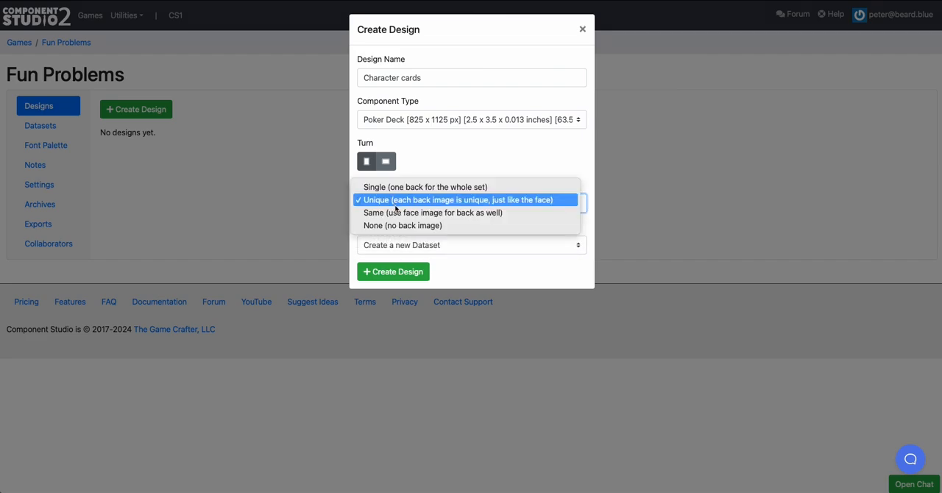
left_click(403, 214)
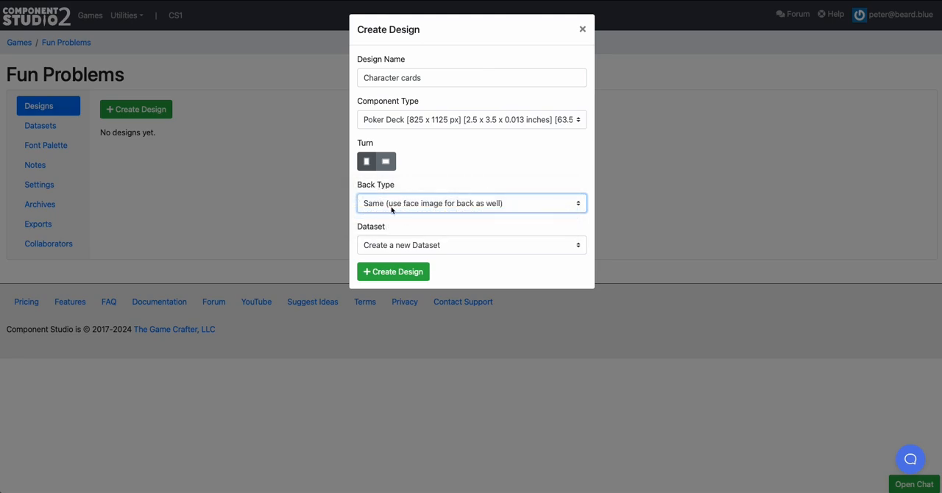
left_click(404, 208)
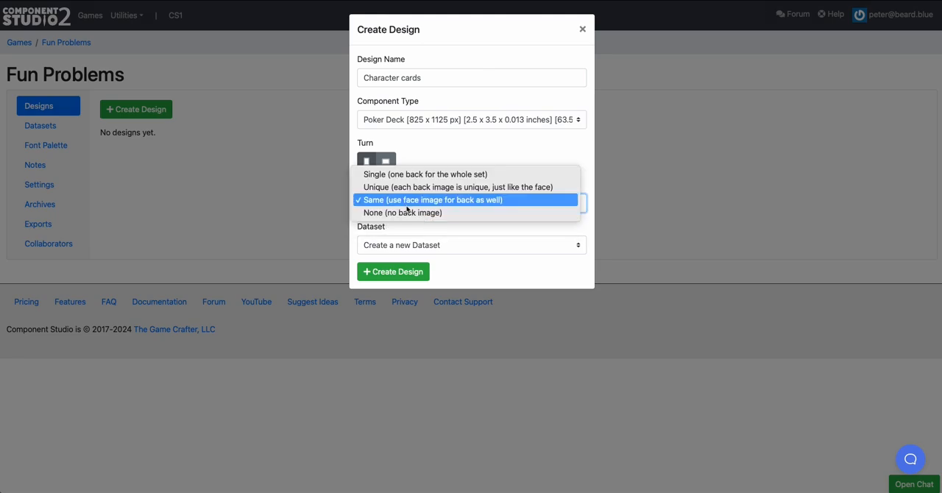
left_click(404, 212)
left_click(404, 210)
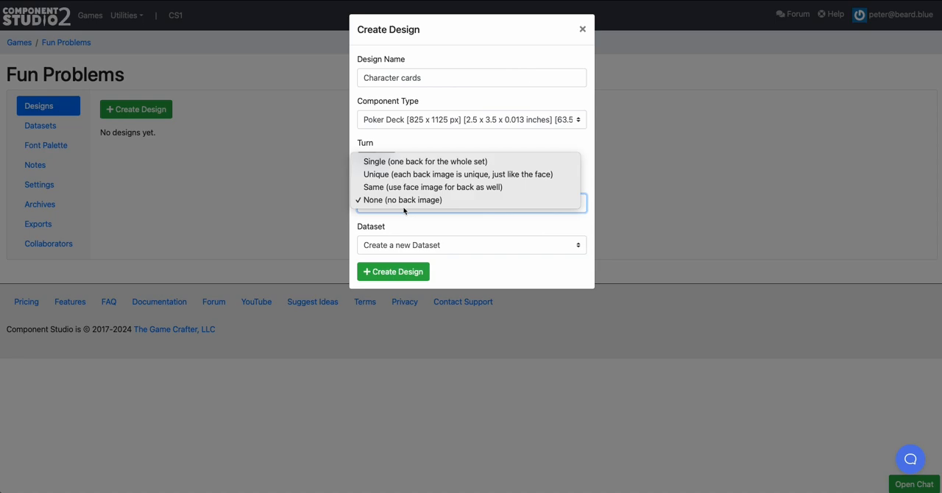
left_click(408, 161)
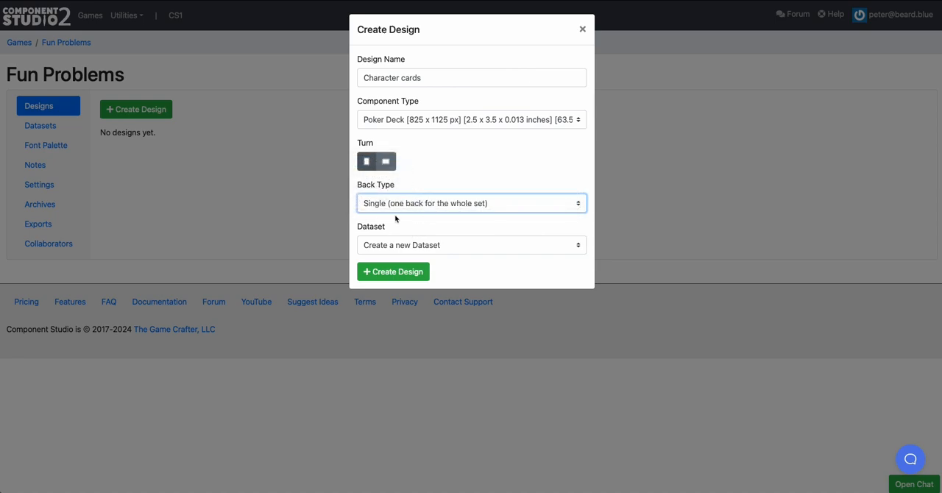
Set the back type to Unique, keep "Create a new Dataset" as the dataset option, and create the design
left_click(392, 211)
left_click(404, 213)
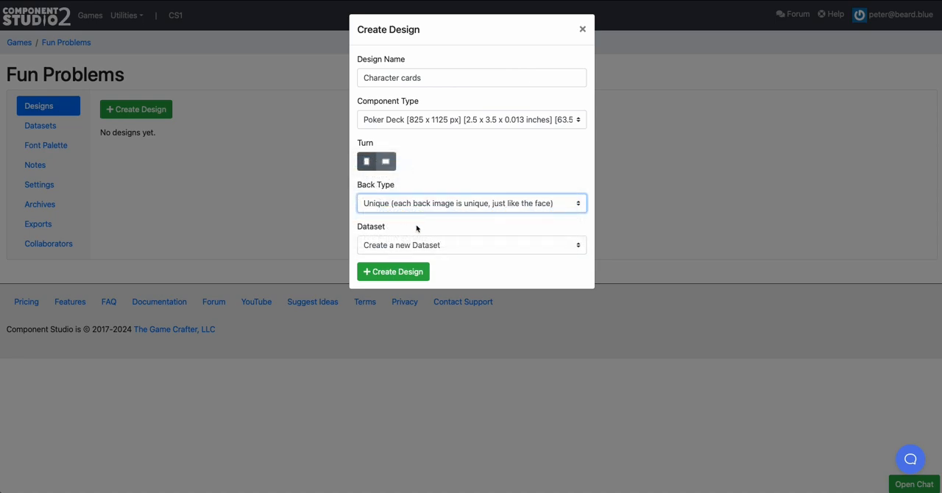
left_click(410, 246)
left_click(421, 247)
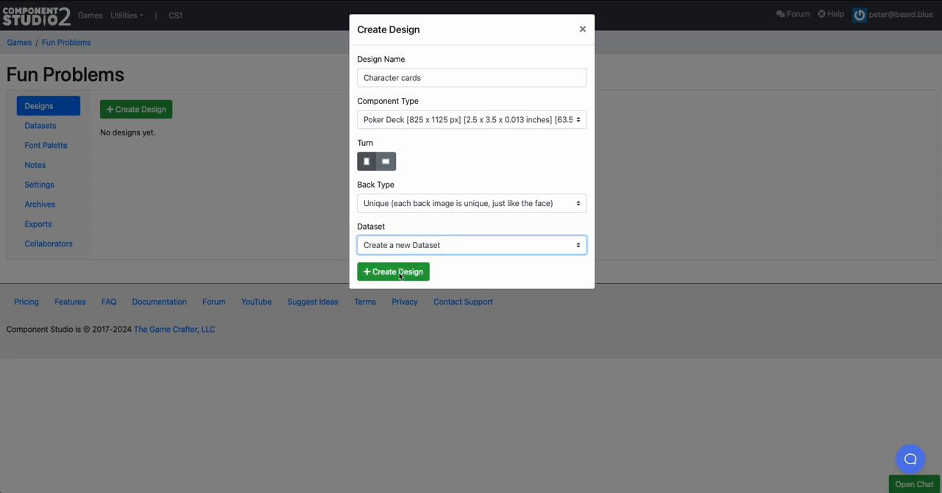
left_click(393, 272)
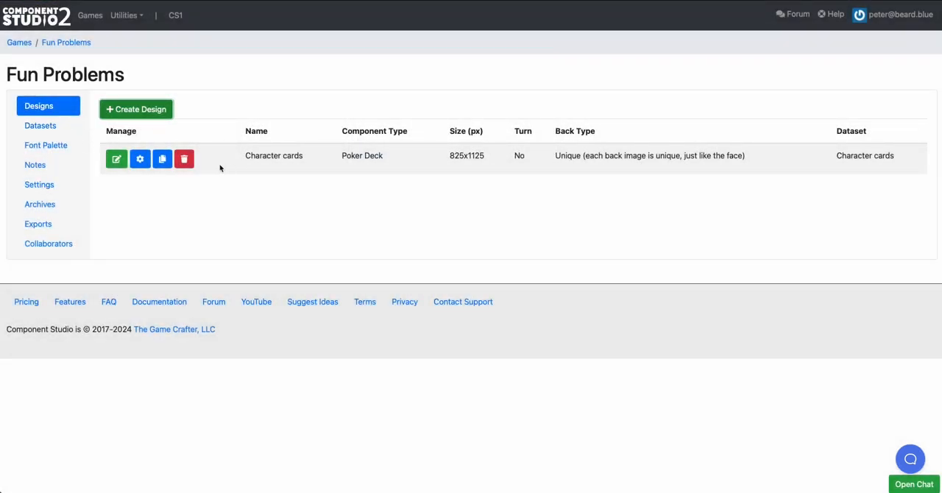
Check the game's dataset list for the Character cards dataset and return to the designs list
left_click(58, 133)
left_click(40, 106)
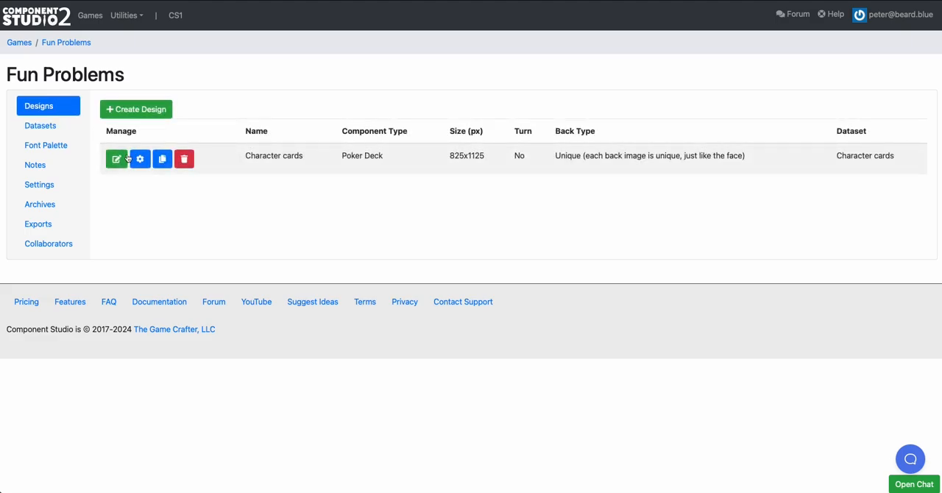
View the Character cards design in the editor, return to the game, and open the Character cards dataset for editing
left_click(118, 159)
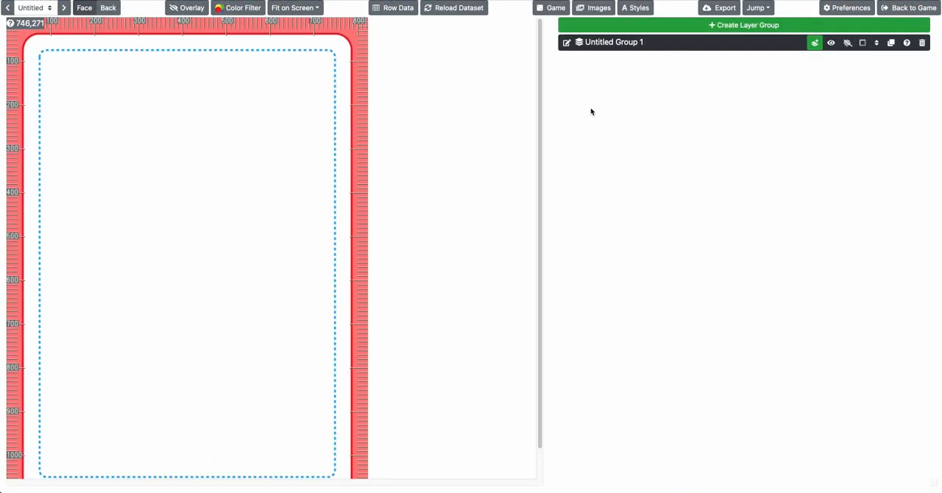
scroll(342, 78, "left", 4)
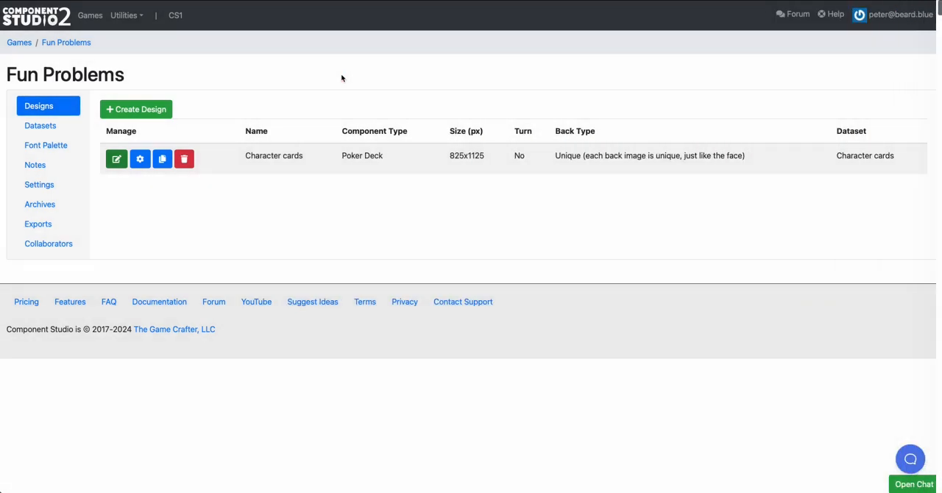
left_click(51, 127)
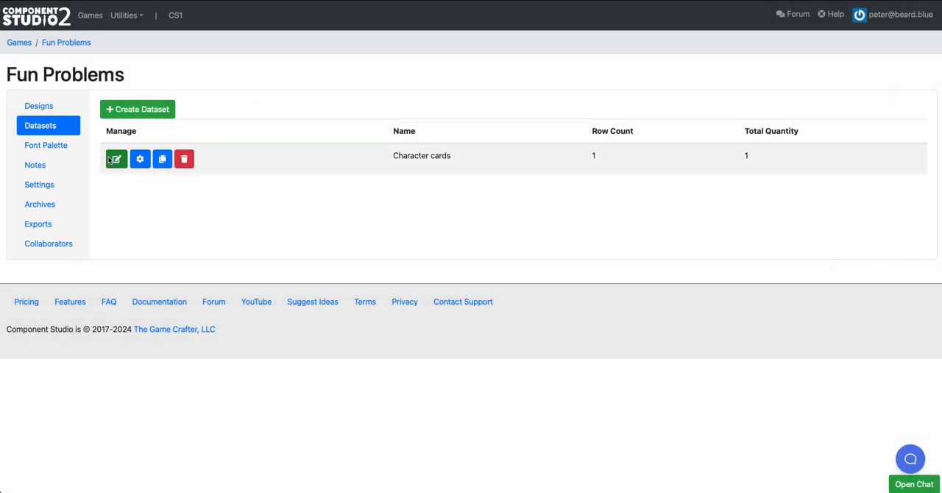
left_click(125, 161)
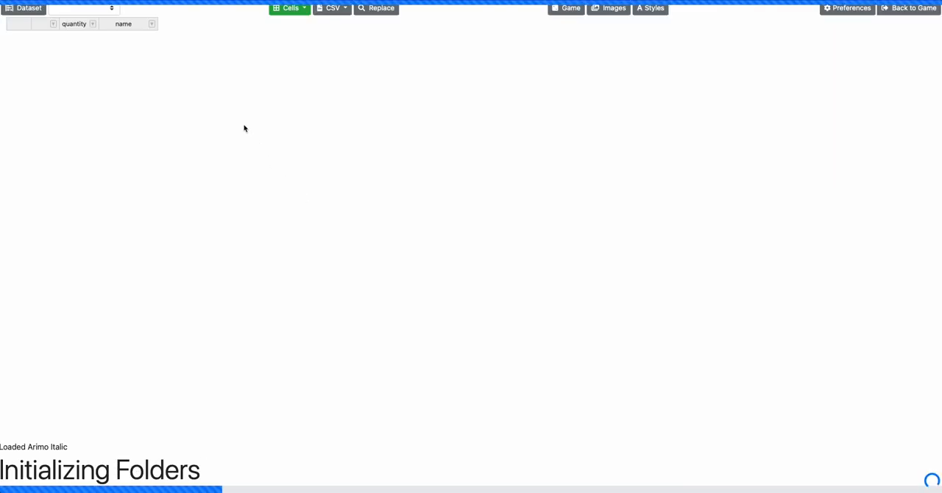
Add four rows to the Character cards dataset
left_click(289, 7)
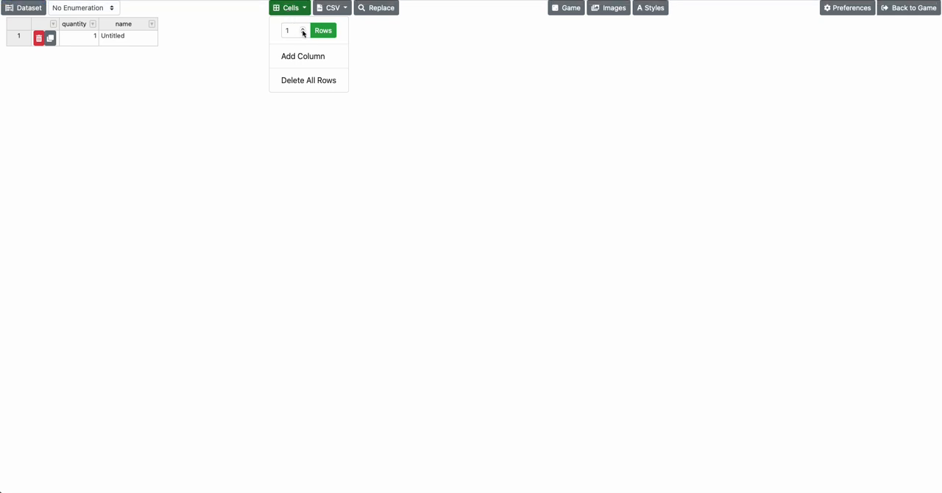
double_click(302, 30)
left_click(323, 30)
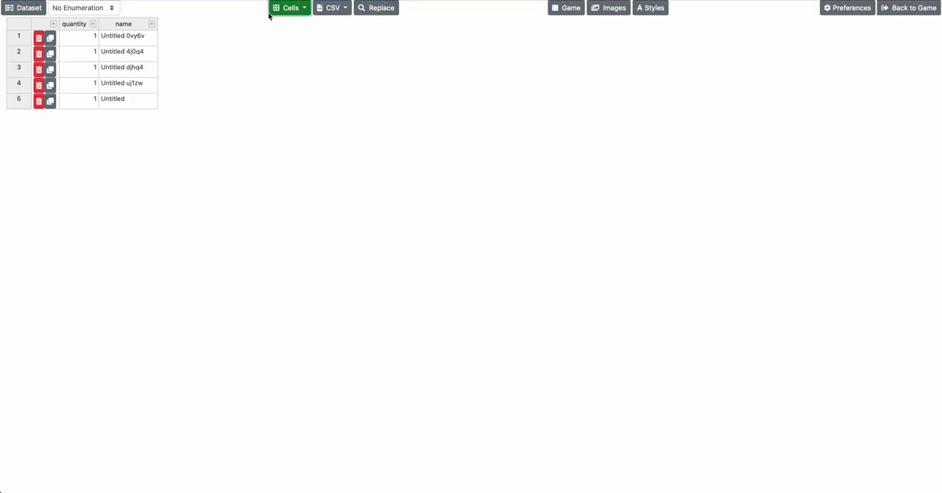
Enter the characters' first names or initials in the name cells of rows 1 to 3
left_click(134, 43)
type("A")
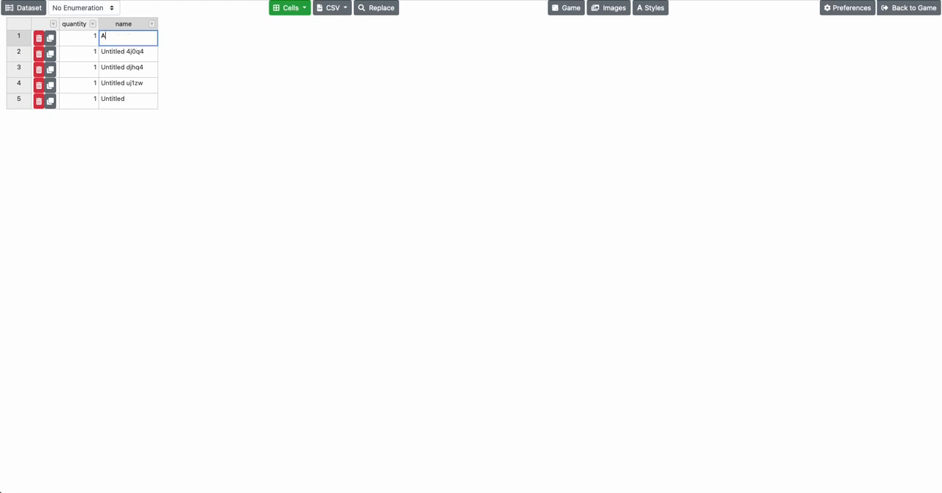
type("J")
key("Return")
type("Peter")
key("Return")
type("Jeff")
key("Return")
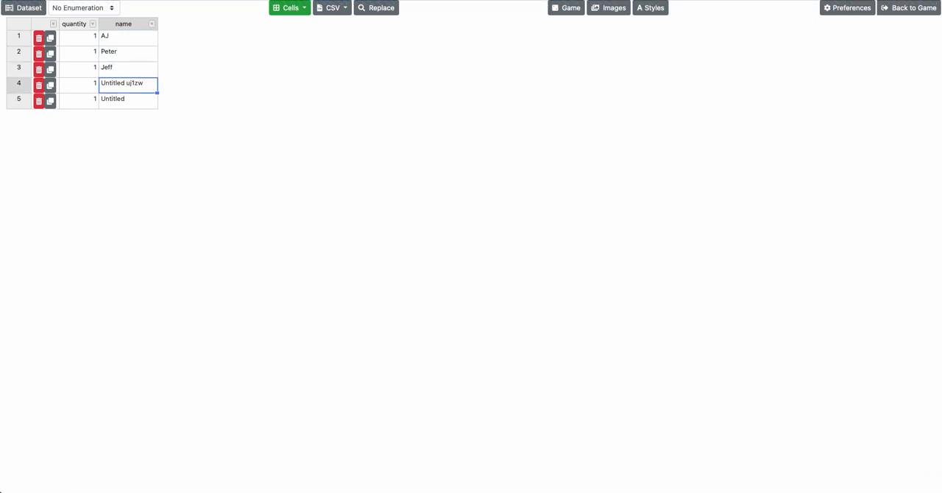
Enter full character names in the name cells of rows 4 and 5
type("Alex Horne")
key("Return")
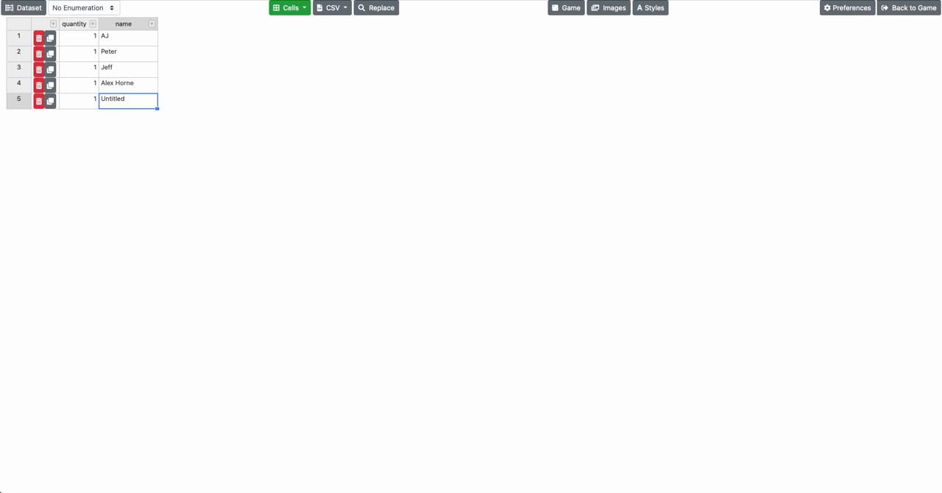
key("Return")
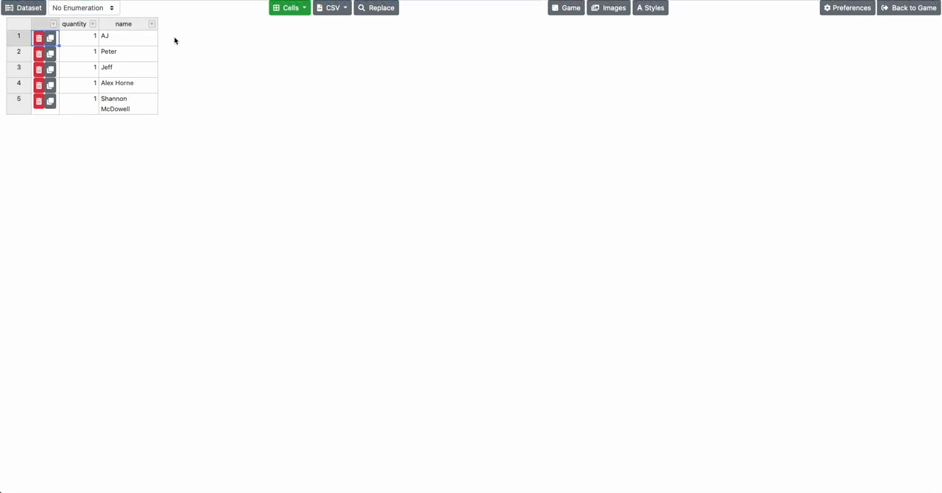
Set the quantity of the second character row to 3
left_click_drag(94, 37, 122, 39)
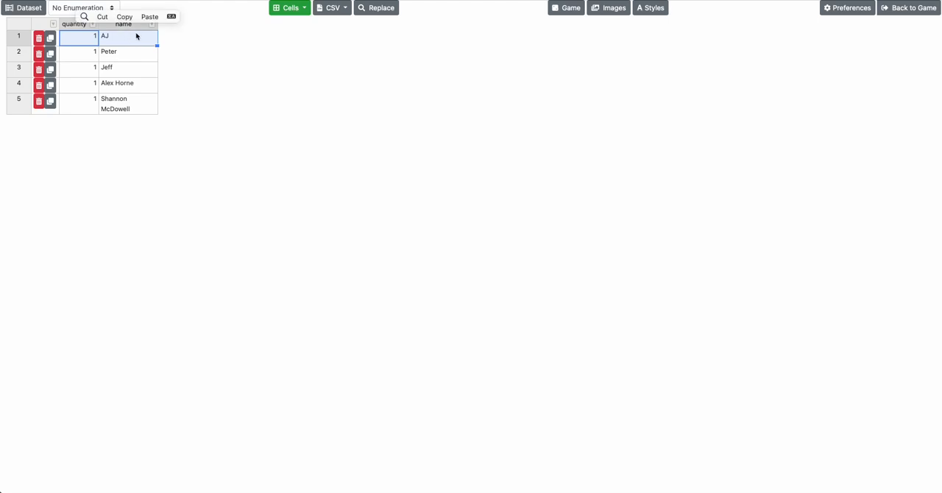
left_click(127, 44)
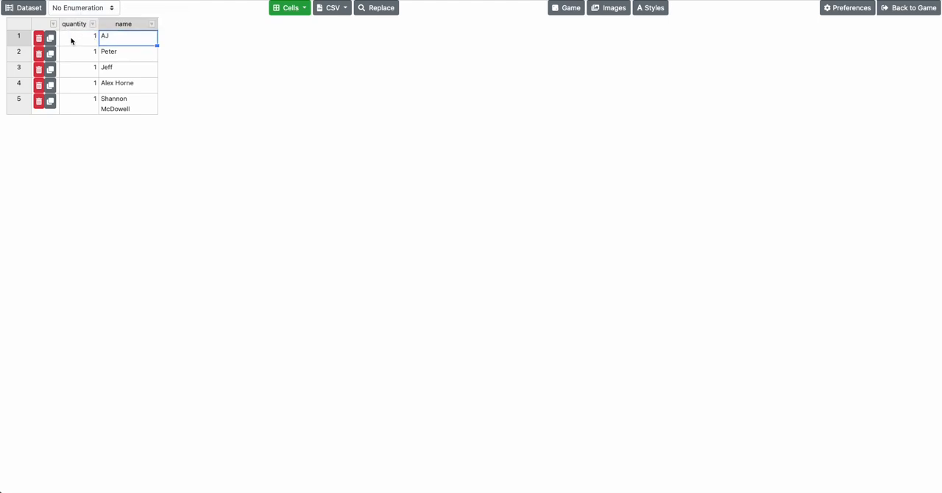
mouse_move(80, 41)
left_mouse_down()
mouse_move(80, 98)
mouse_move(78, 37)
left_mouse_up()
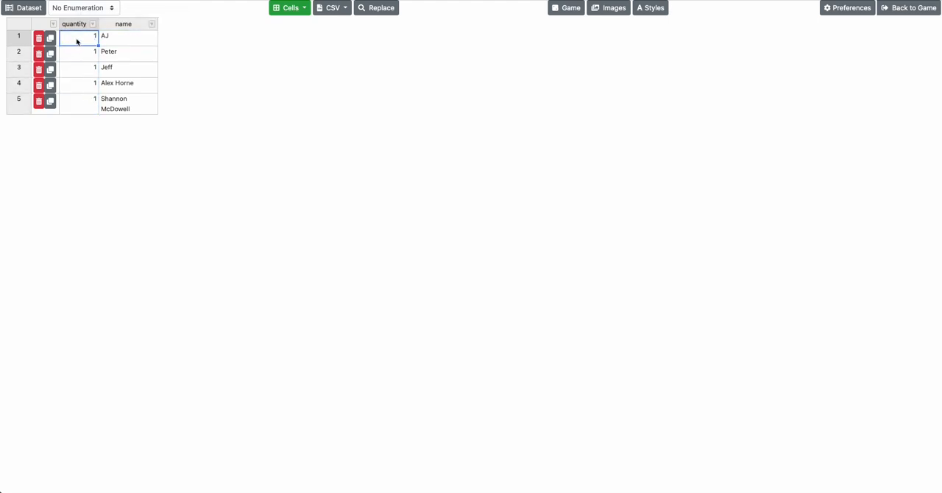
left_click(77, 56)
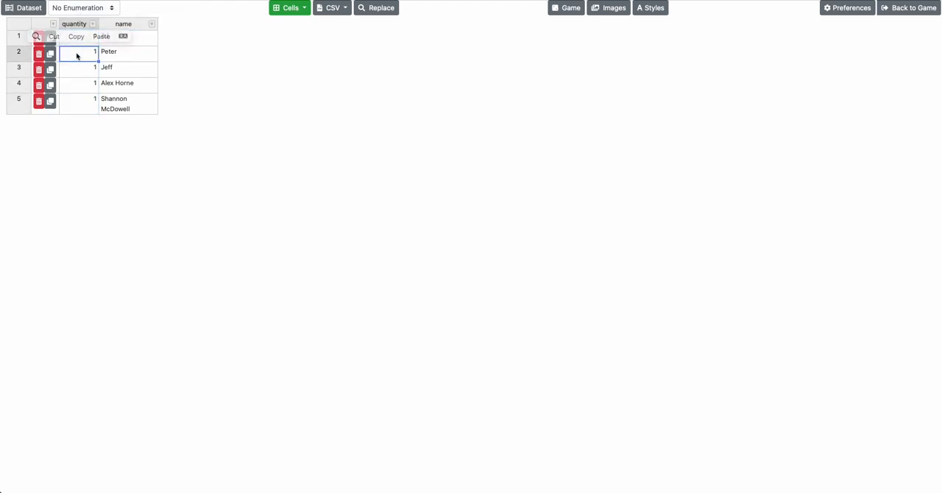
type("3")
left_click(140, 71)
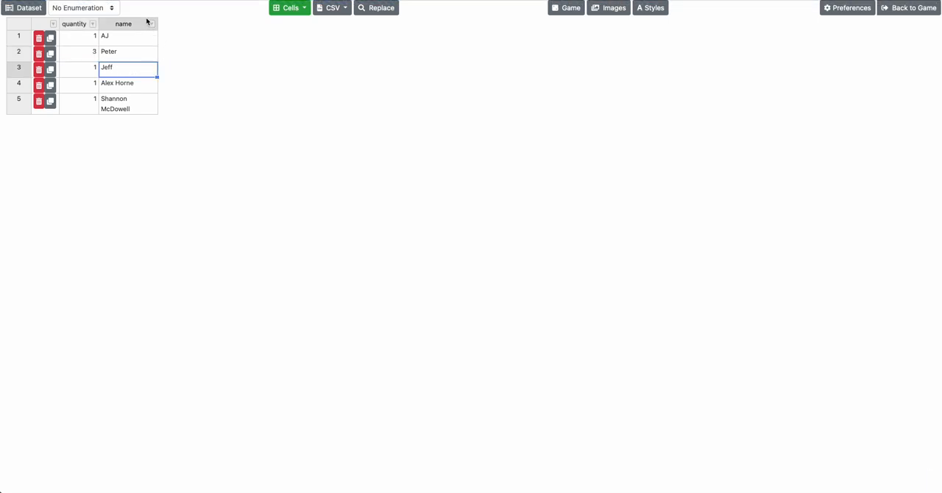
Add four more untitled rows above the existing character rows
left_click_drag(134, 40, 128, 101)
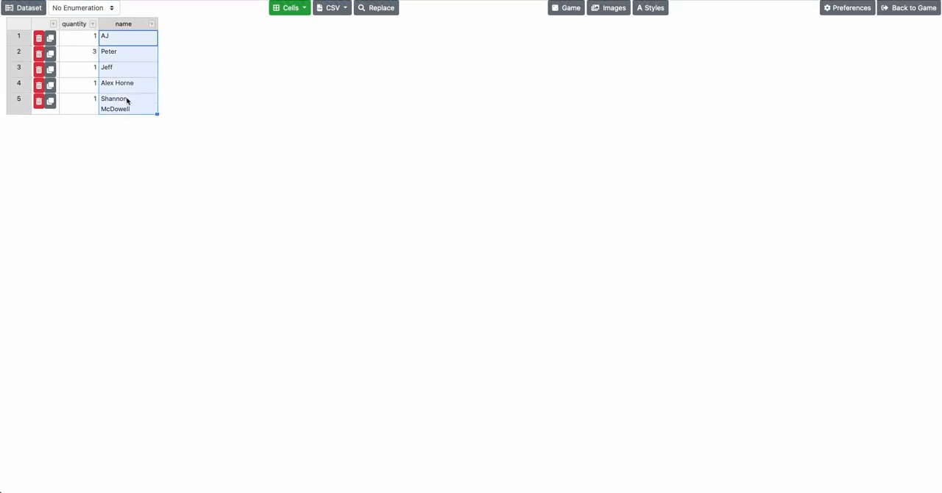
left_click(297, 10)
left_click(324, 30)
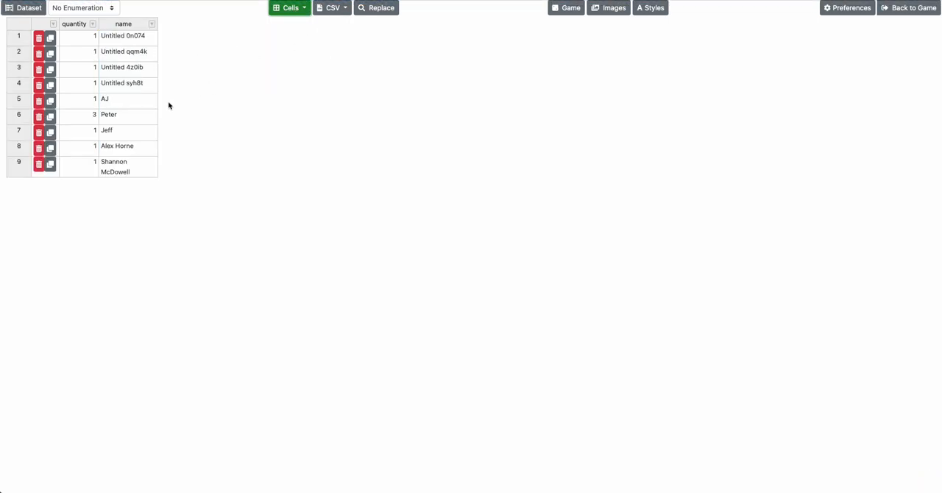
Delete the four untitled rows above the character rows in one operation
left_click_drag(131, 86, 129, 43)
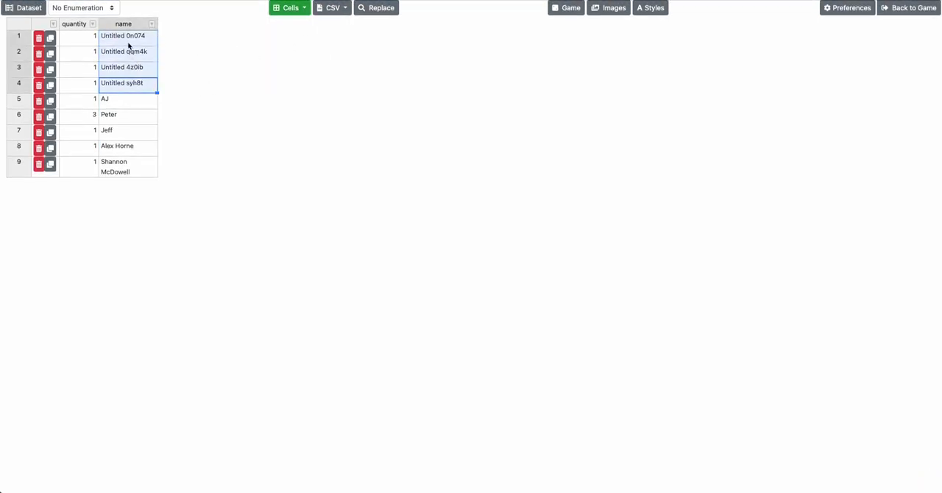
right_click(137, 45)
right_click(141, 43)
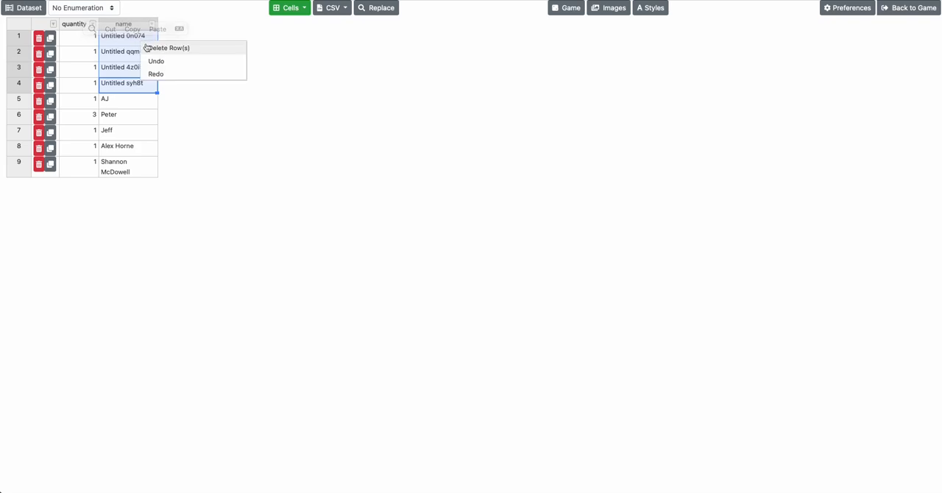
left_click(168, 47)
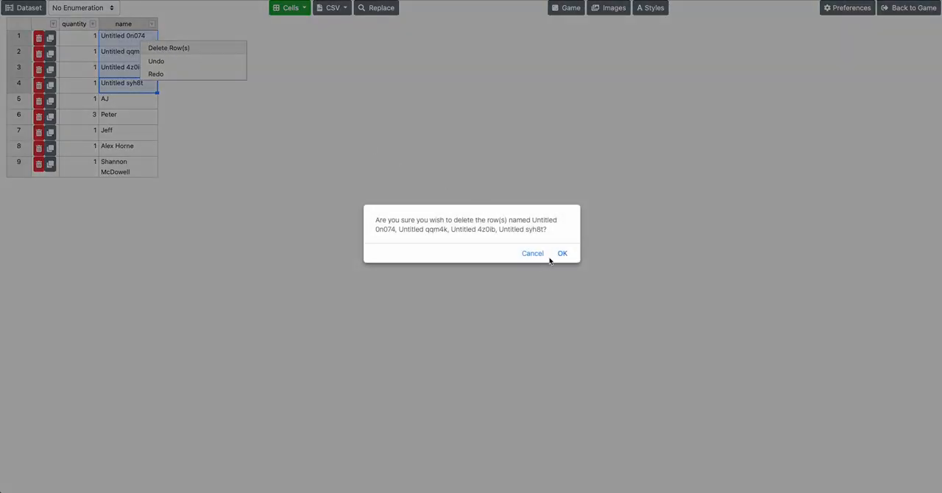
left_click(564, 254)
Check the column options available for the name column and close them without changes
left_click(118, 58)
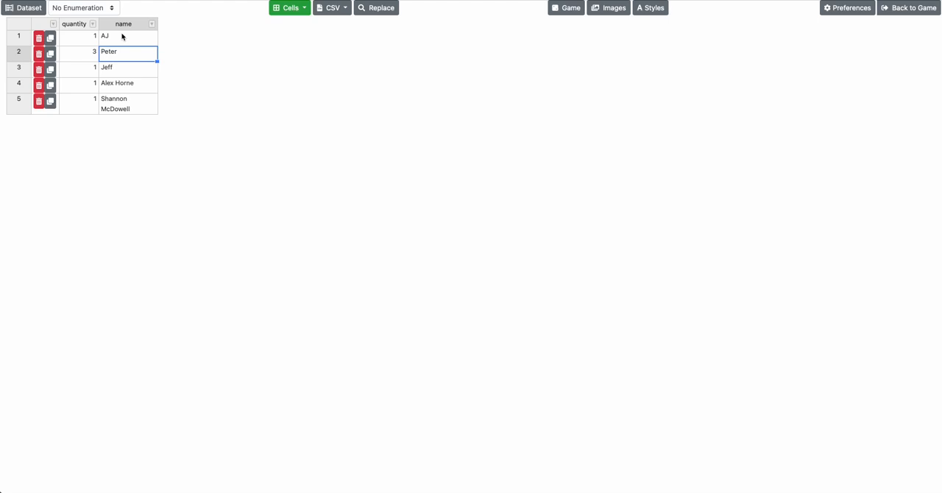
left_click(152, 24)
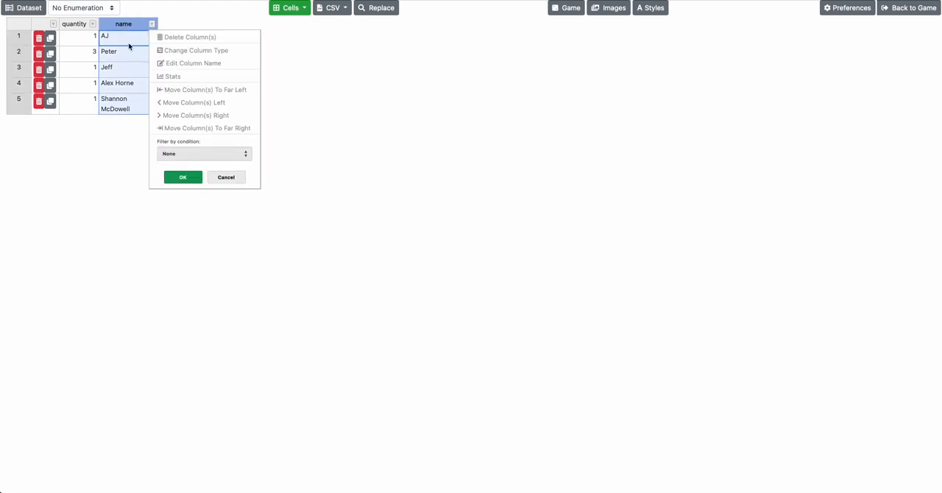
left_click(141, 43)
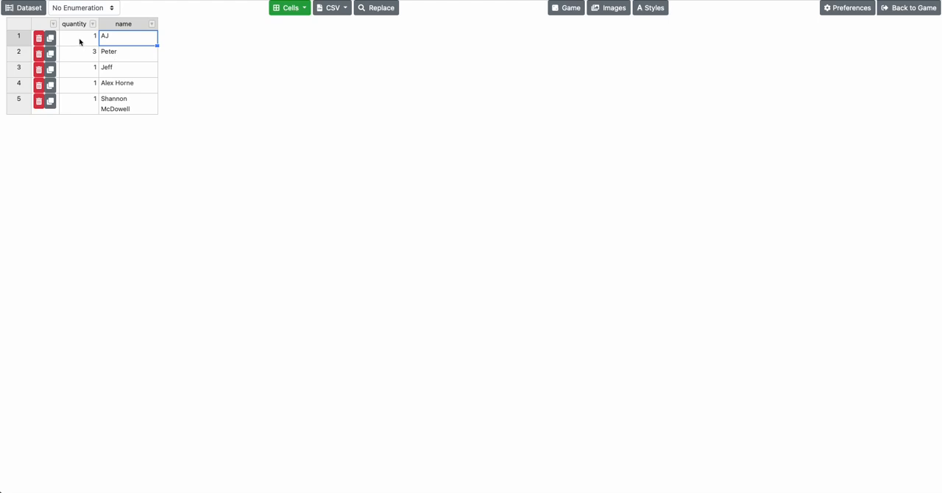
mouse_move(88, 42)
left_mouse_down()
mouse_move(130, 65)
mouse_move(155, 105)
mouse_move(85, 46)
left_mouse_up()
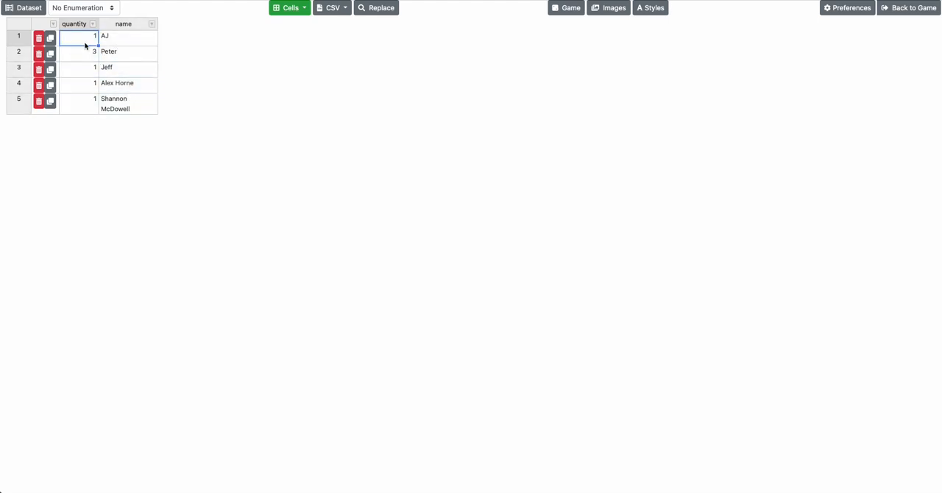
Add a Text column named "Ability" to the Character cards dataset
left_click(303, 10)
left_click(305, 56)
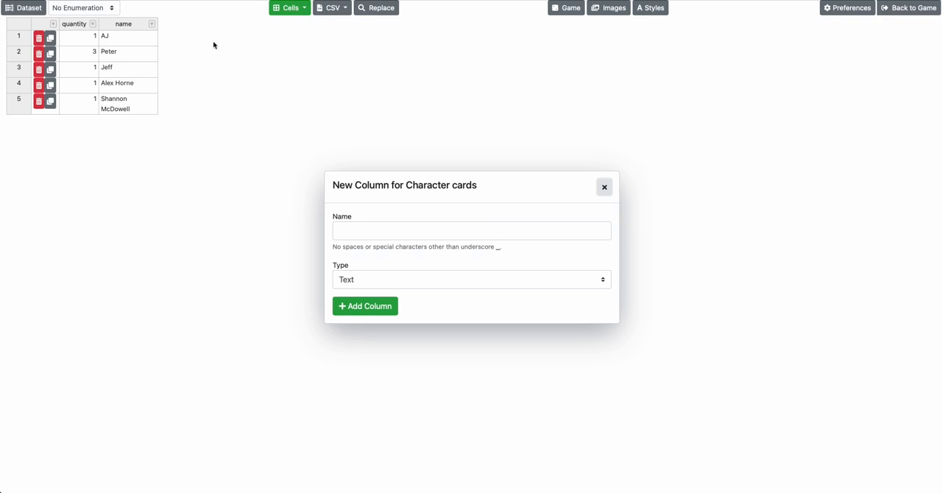
left_click(382, 227)
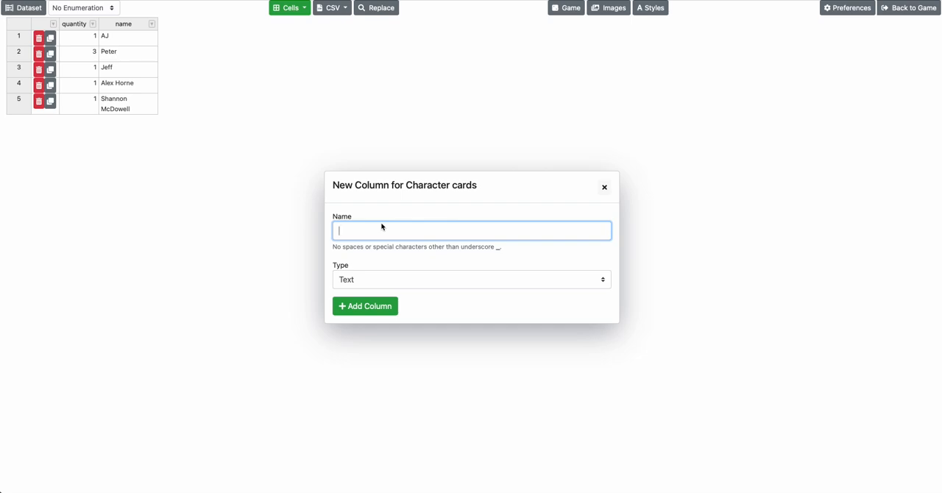
type("Ability")
left_click(374, 307)
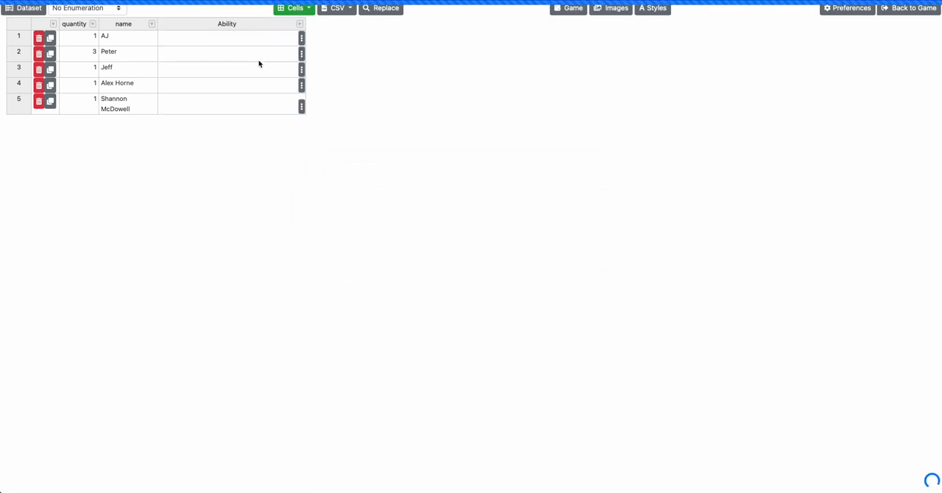
Add a Number column named "Power" to the Character cards dataset
left_click(293, 8)
left_click(308, 56)
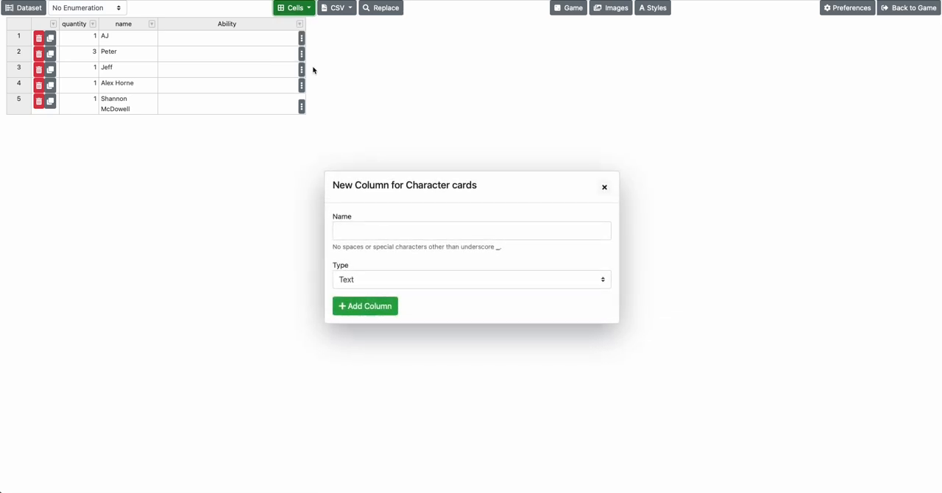
left_click(410, 280)
left_click(410, 268)
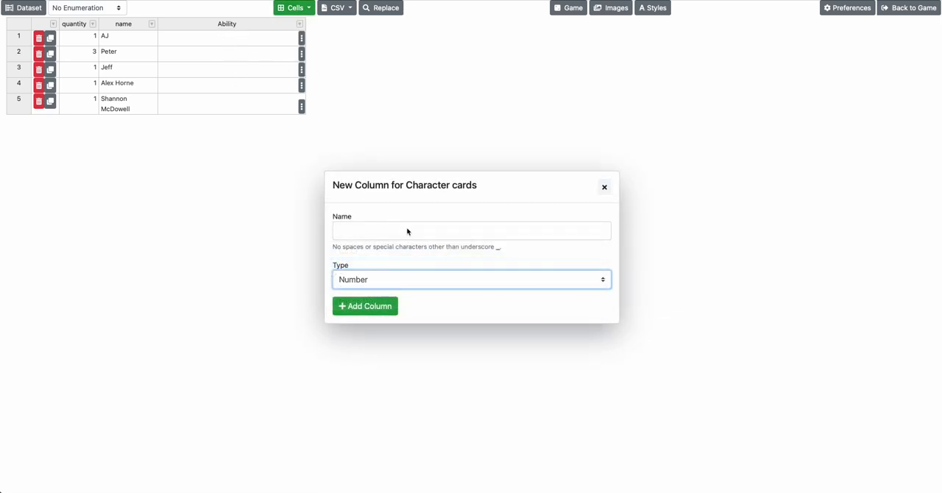
left_click(407, 231)
type("Power")
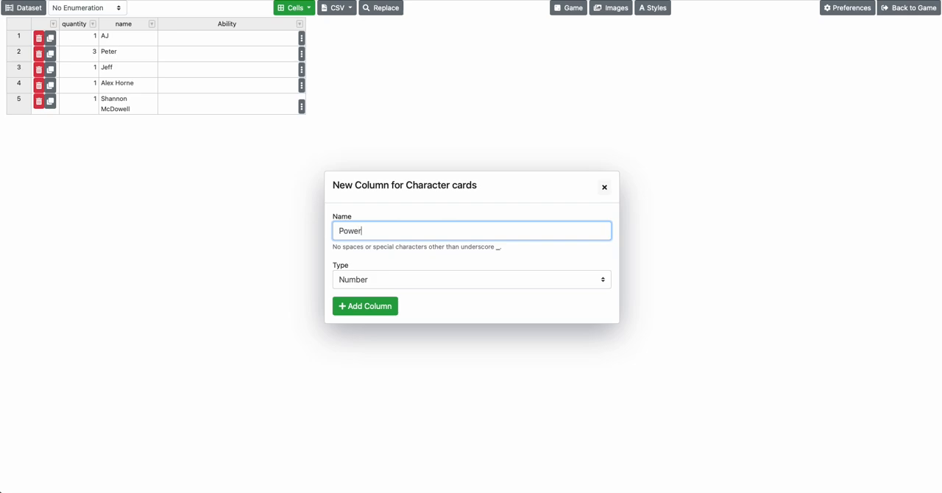
left_click(400, 307)
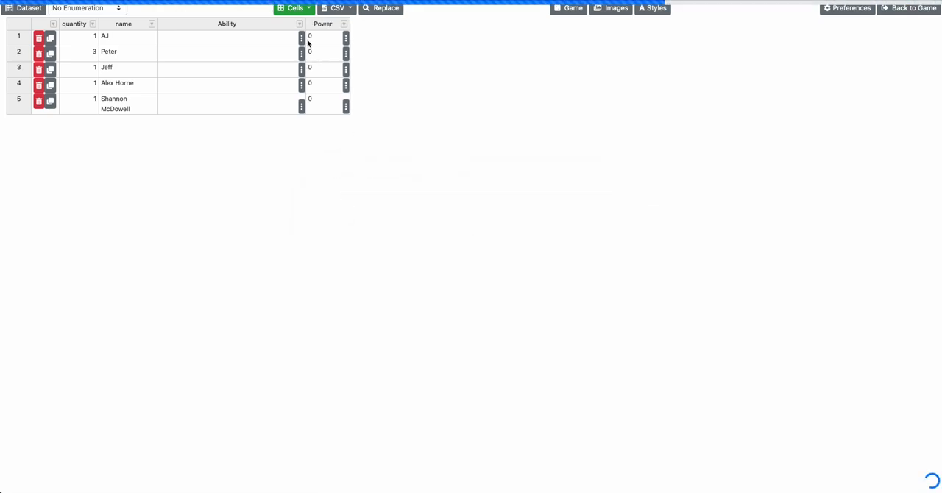
Add a Number column named "Defense" to the Character cards dataset
left_click(287, 9)
left_click(312, 54)
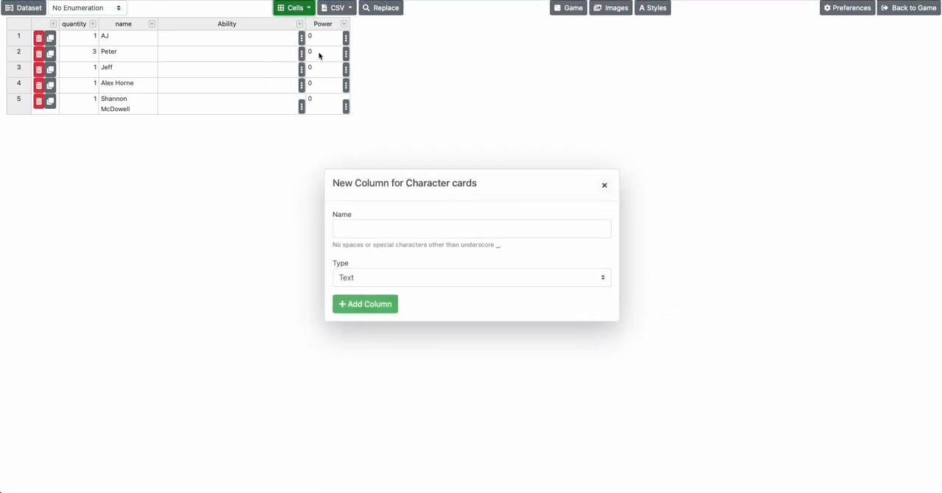
left_click(374, 277)
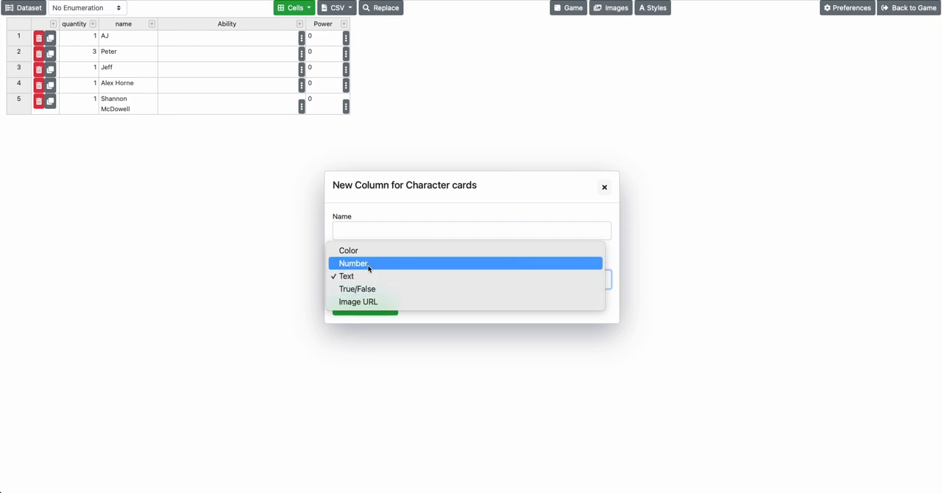
left_click(370, 265)
left_click(351, 227)
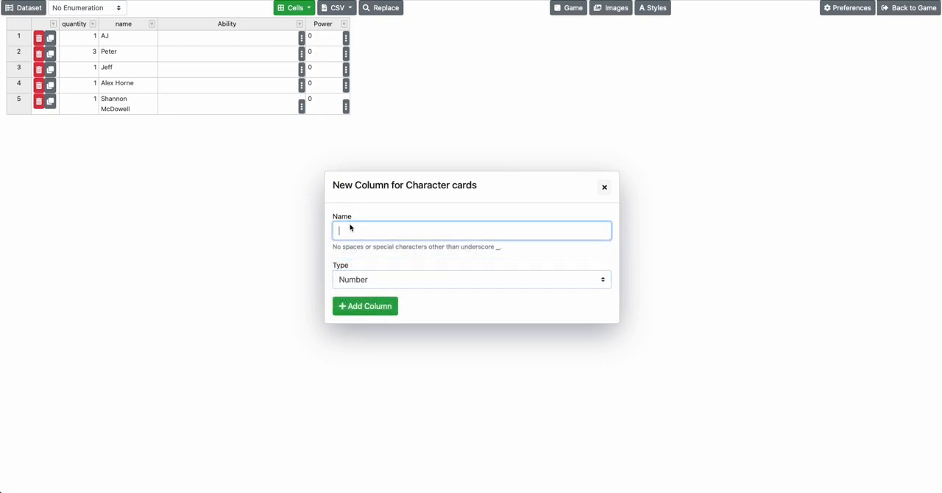
type("Defense")
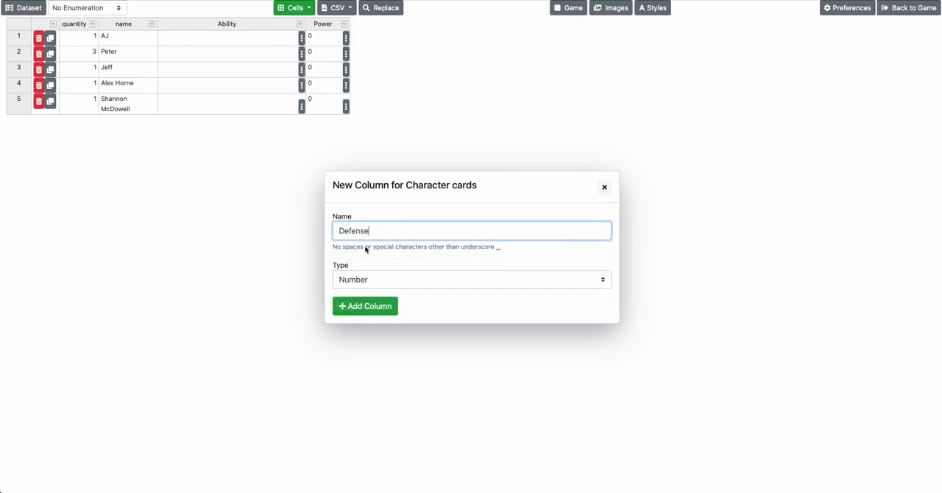
left_click(373, 309)
Try entering the letter "a" as the fourth row's Power value and set it back to 0
left_click(329, 87)
type("a")
left_click(328, 106)
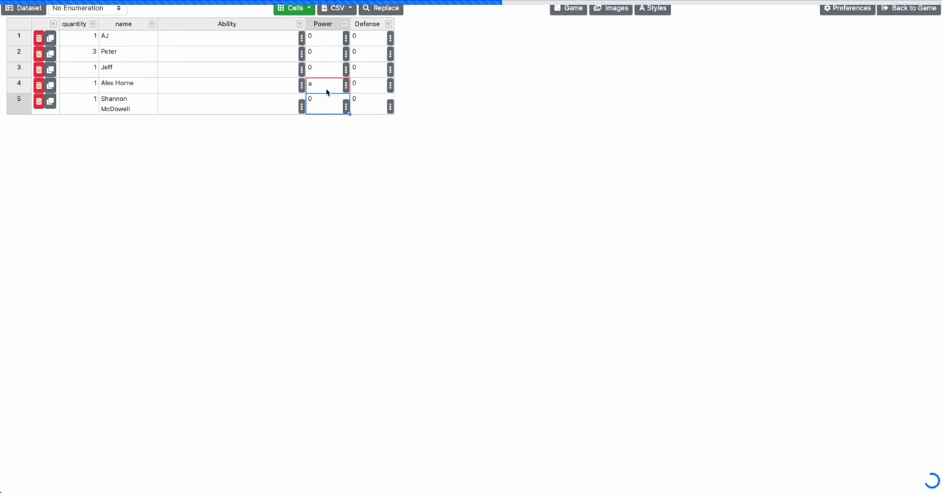
left_click(326, 90)
type("0")
key("Return")
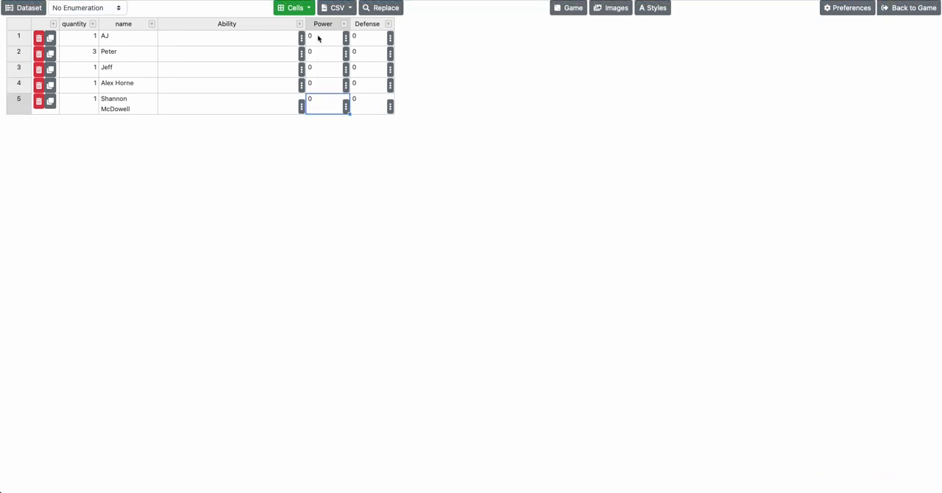
mouse_move(318, 39)
left_mouse_down()
mouse_move(370, 93)
mouse_move(373, 113)
mouse_move(361, 70)
mouse_move(323, 32)
left_mouse_up()
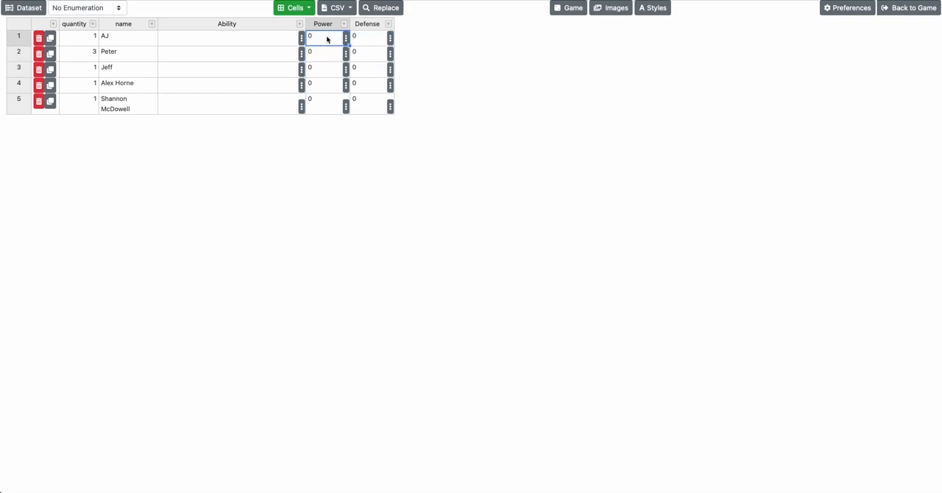
mouse_move(331, 41)
left_mouse_down()
mouse_move(374, 98)
mouse_move(329, 35)
left_mouse_up()
Add a column of type Color named "Color" to the Character cards dataset
left_click(295, 8)
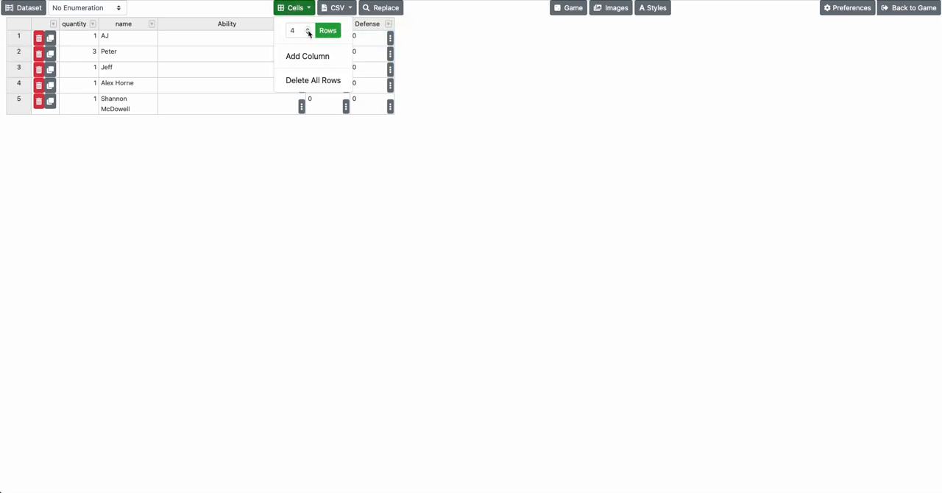
left_click(308, 56)
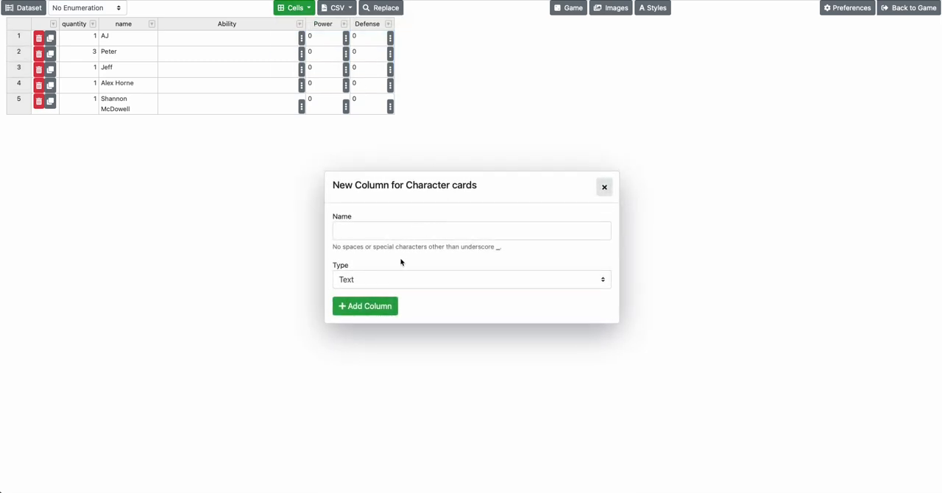
left_click(388, 279)
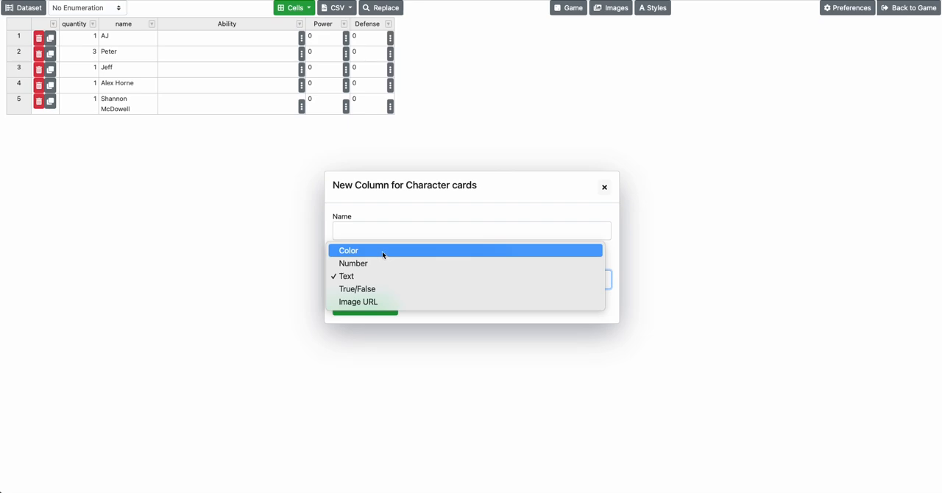
left_click(383, 252)
left_click(364, 305)
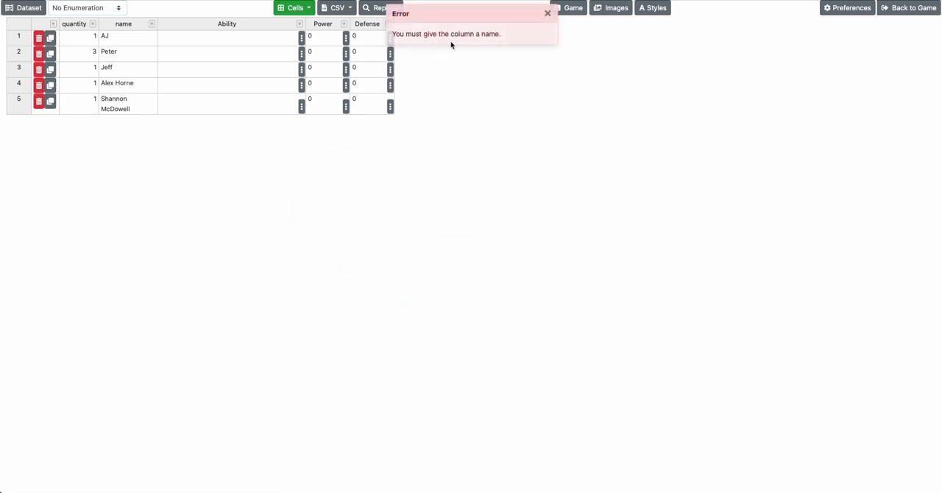
left_click(548, 14)
left_click(294, 8)
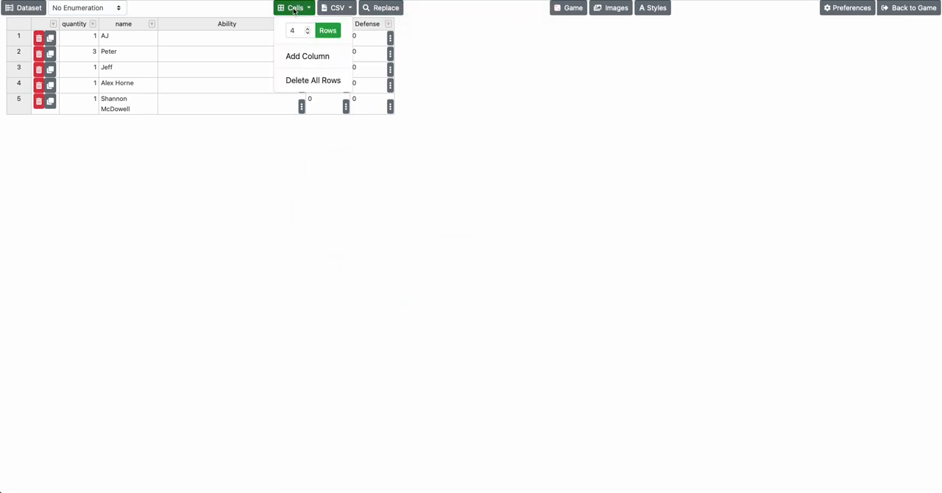
left_click(302, 56)
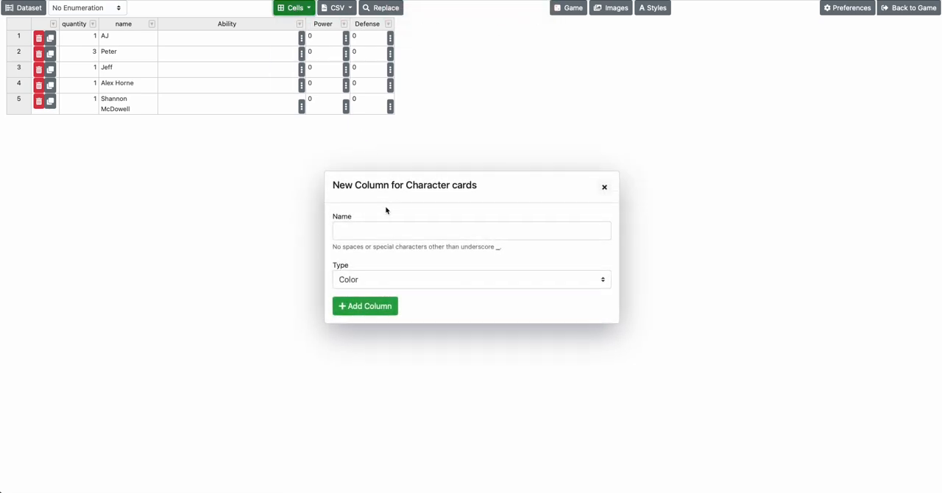
left_click(354, 233)
type("Color")
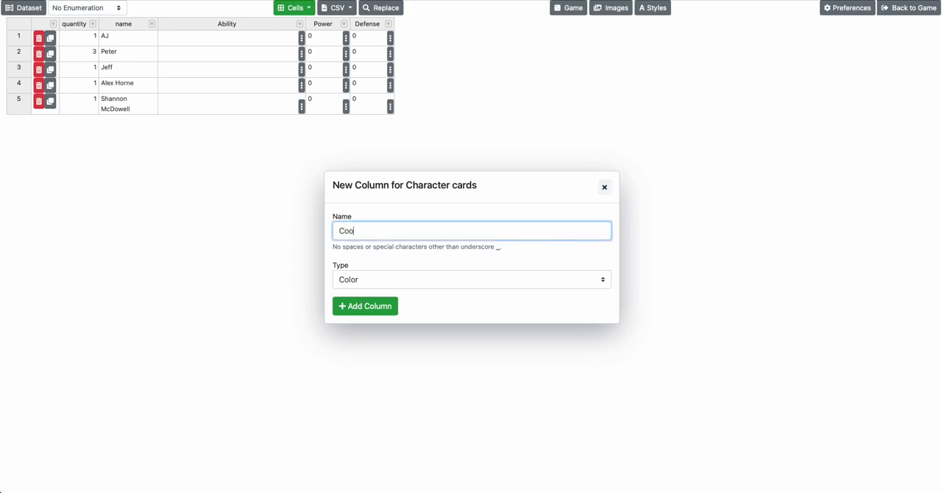
left_click(372, 308)
Set the Color values of the first three rows to yellow #FCDC00, blue #009CE0 and red #F44E3B
left_click(411, 43)
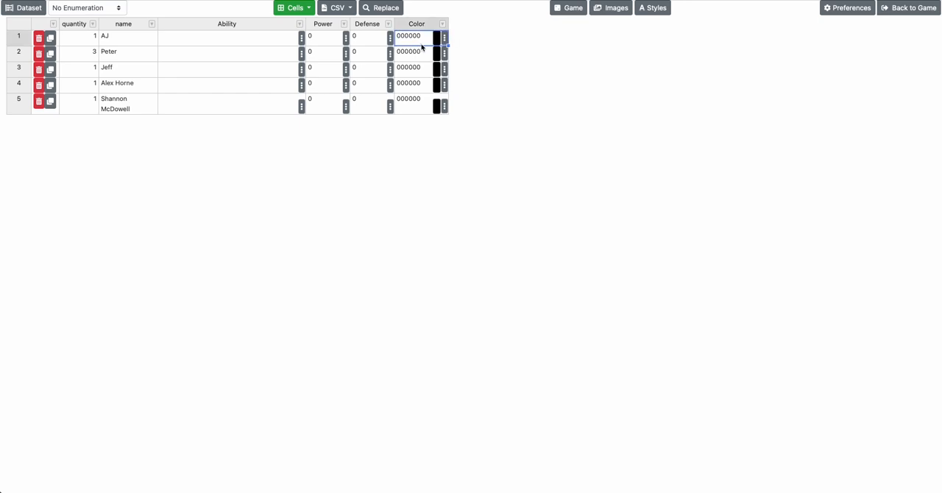
left_click(444, 38)
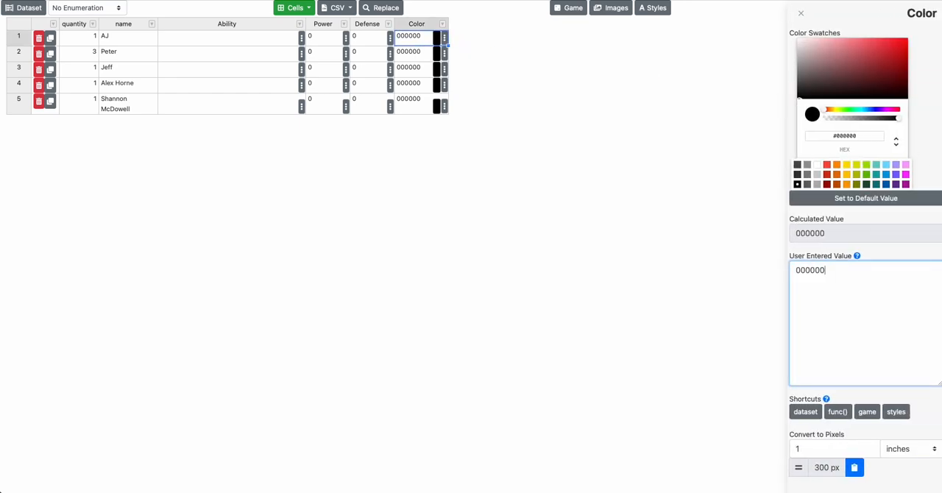
left_click(847, 165)
left_click(435, 56)
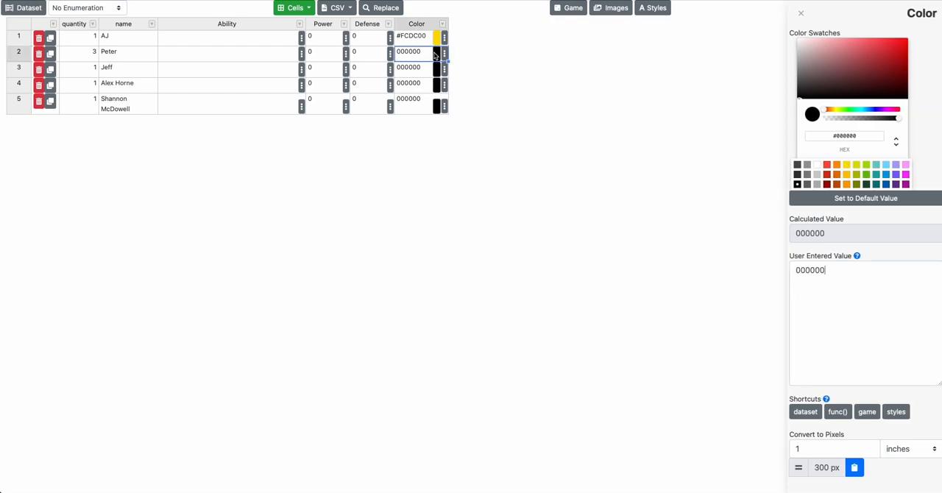
left_click(887, 175)
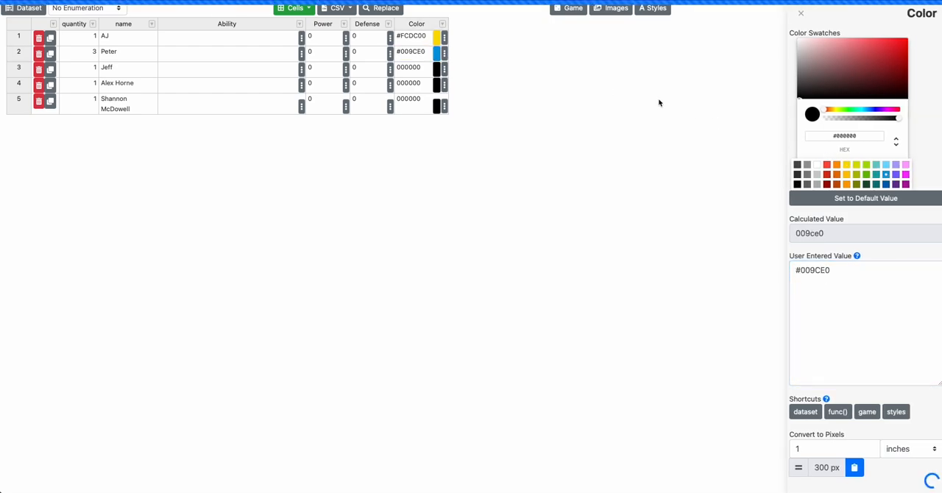
left_click(434, 69)
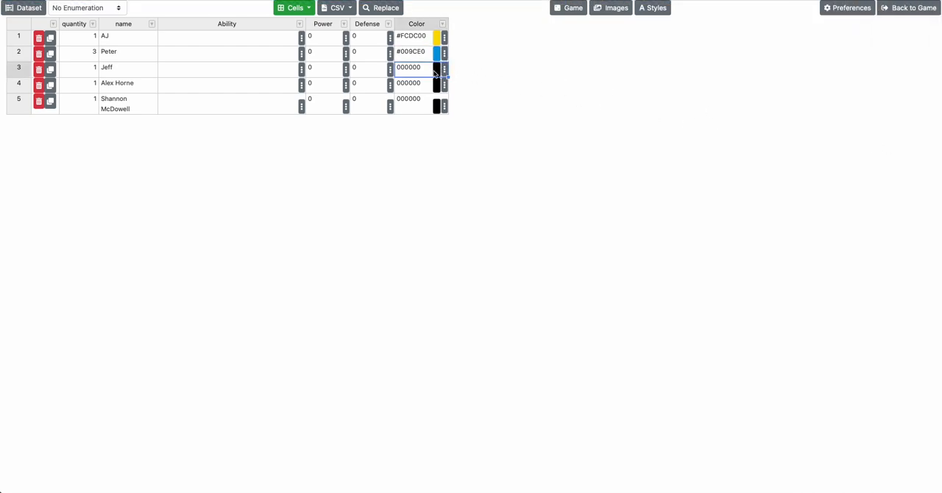
left_click(826, 164)
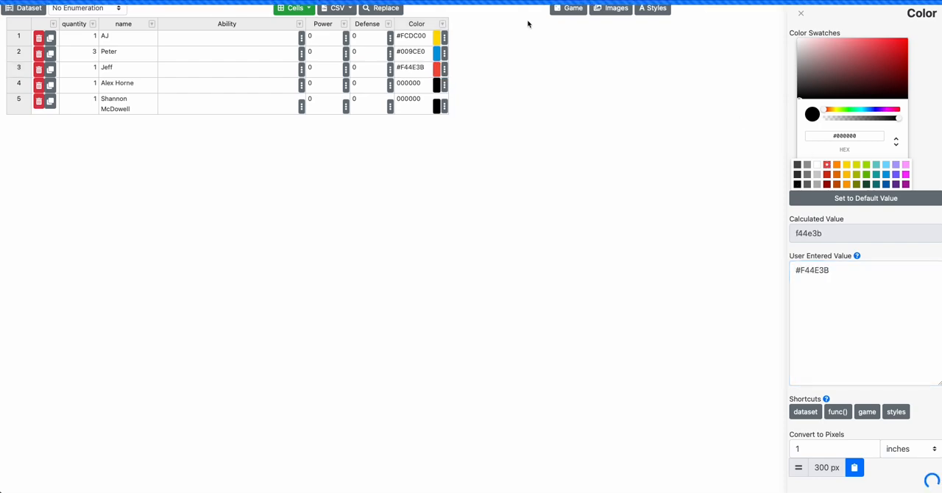
left_click(419, 37)
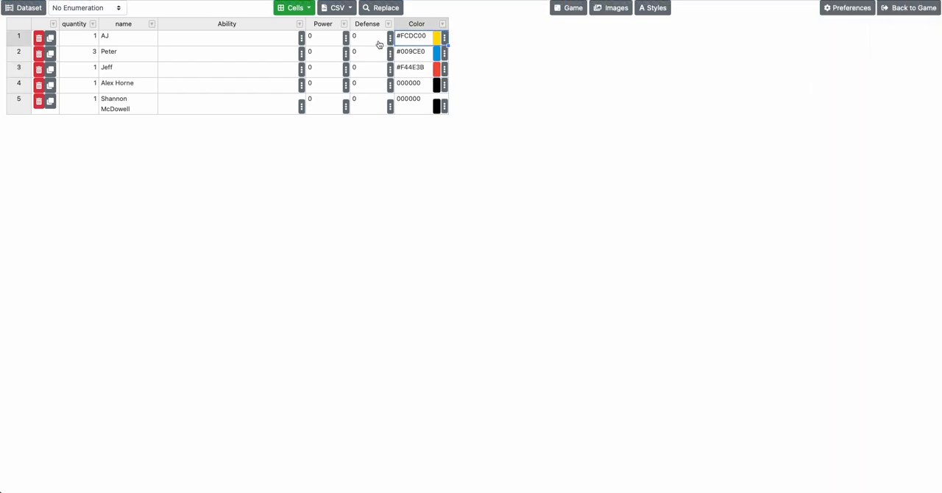
left_click(256, 44)
type("#FCDC00")
key("super+z")
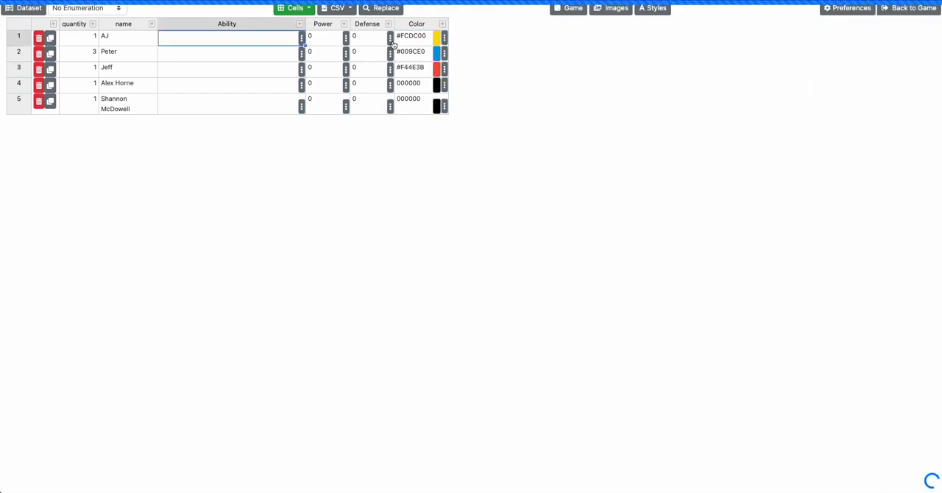
Set the fourth row's Color to orange #FB9E00 and the fifth row's to pink #FDA1FF, and close the value editor
left_click(443, 86)
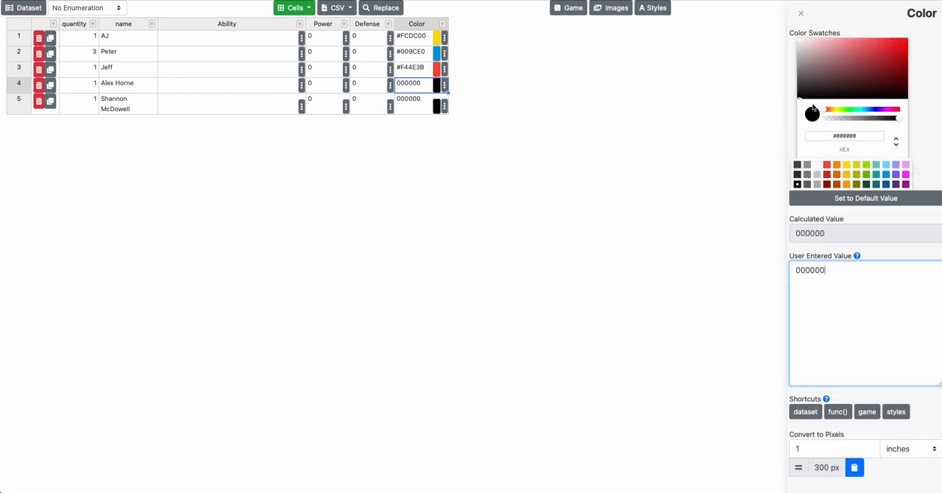
left_click(846, 185)
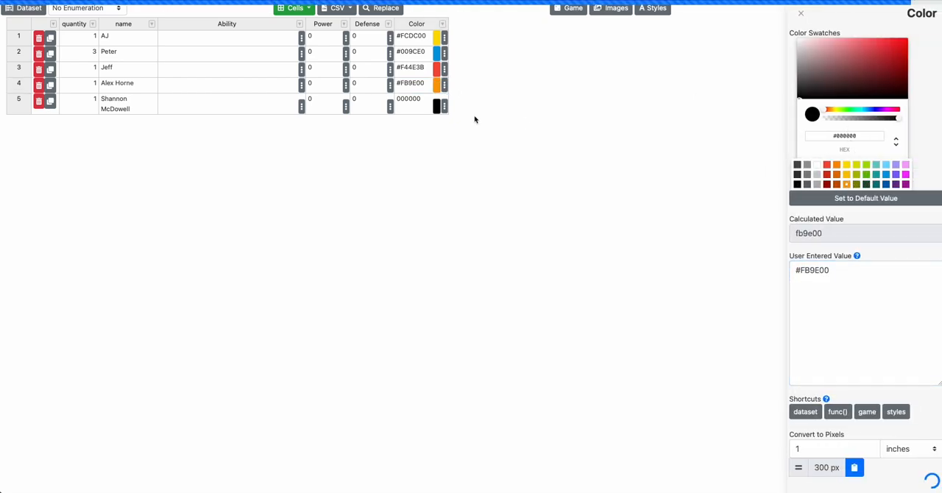
left_click(440, 106)
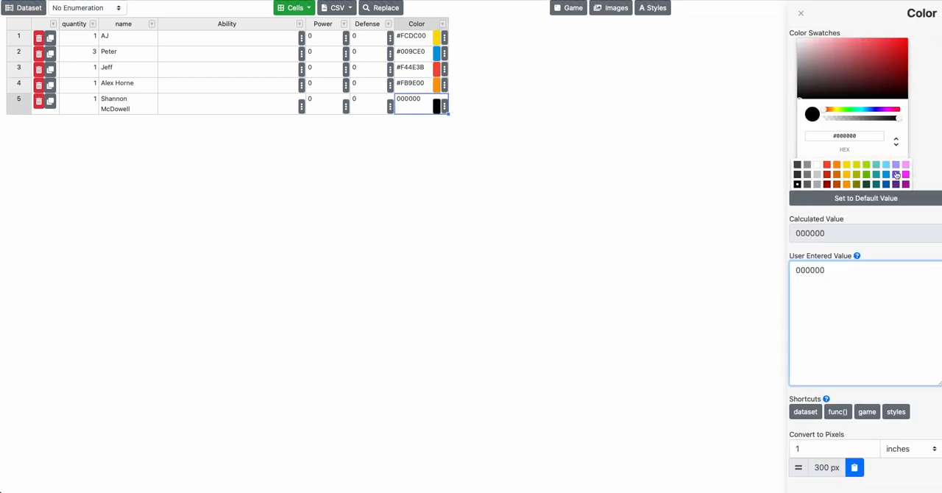
left_click(906, 164)
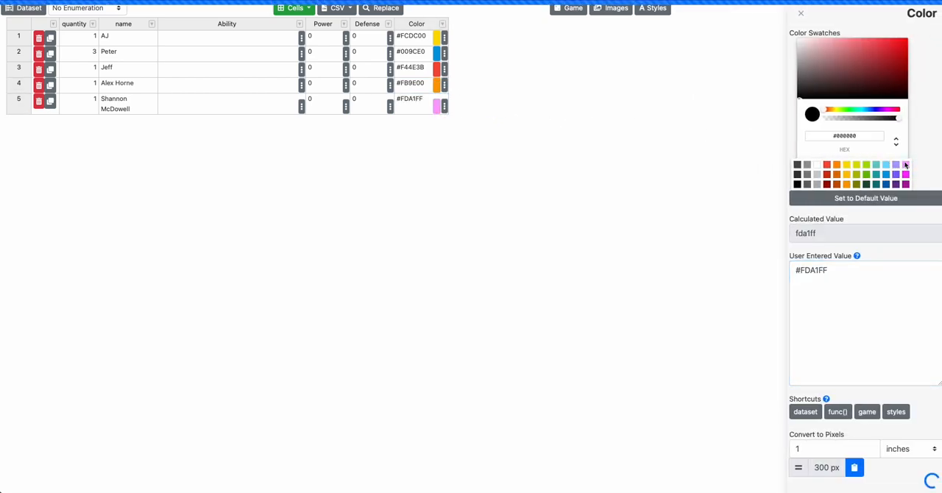
left_click(678, 144)
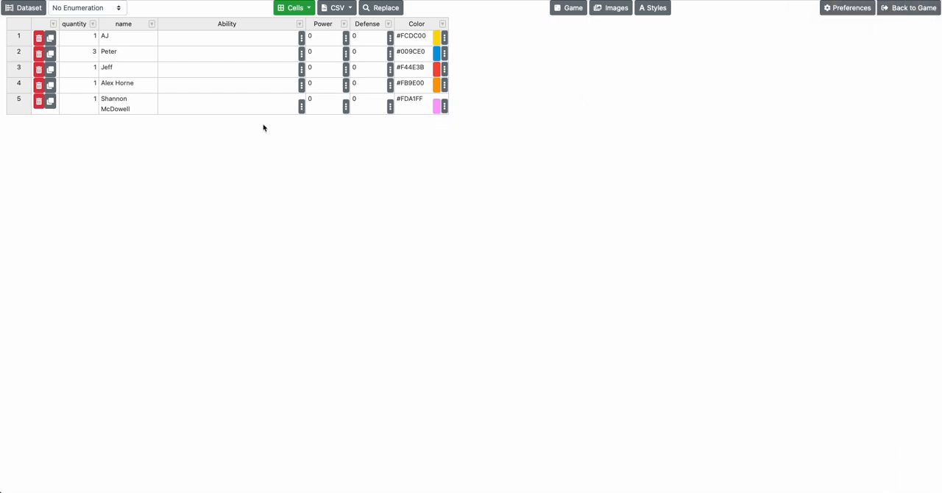
left_click(439, 42)
left_click(518, 65)
Add a True/False column named "Tall" to the Character cards dataset and select its first cell
left_click(295, 8)
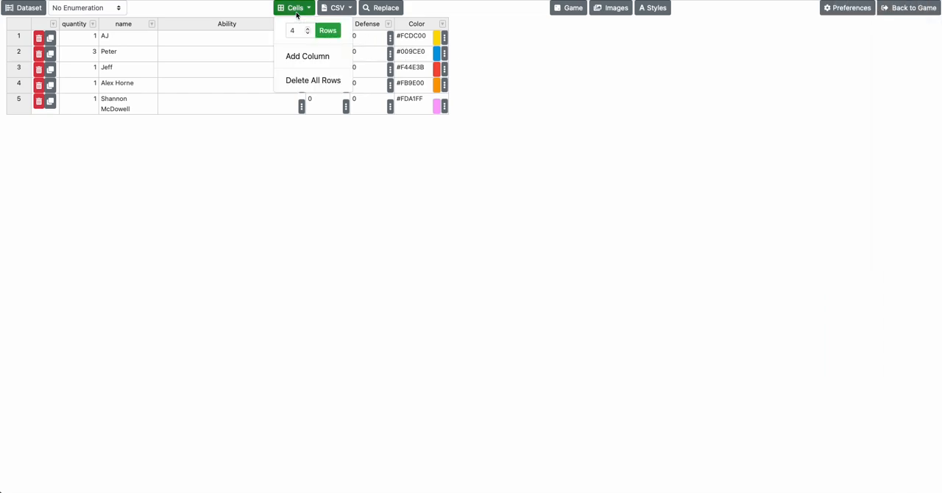
left_click(307, 58)
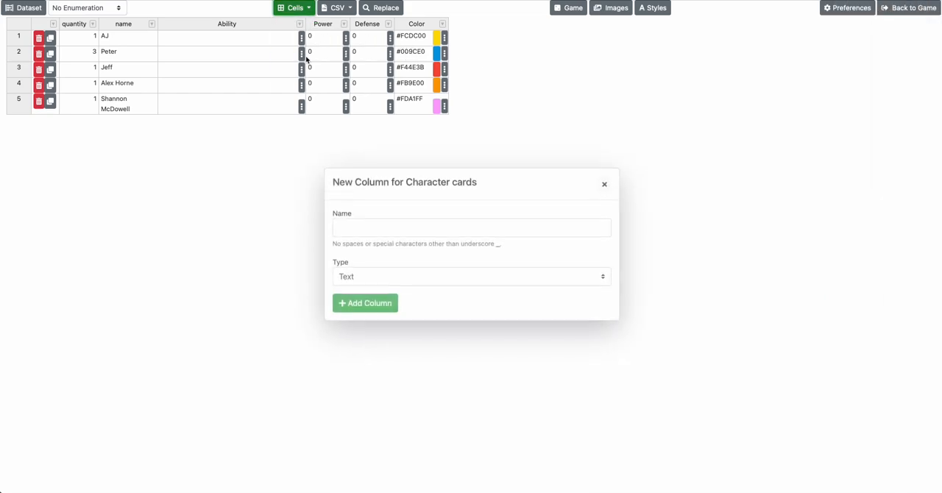
left_click(421, 282)
left_click(419, 294)
left_click(373, 307)
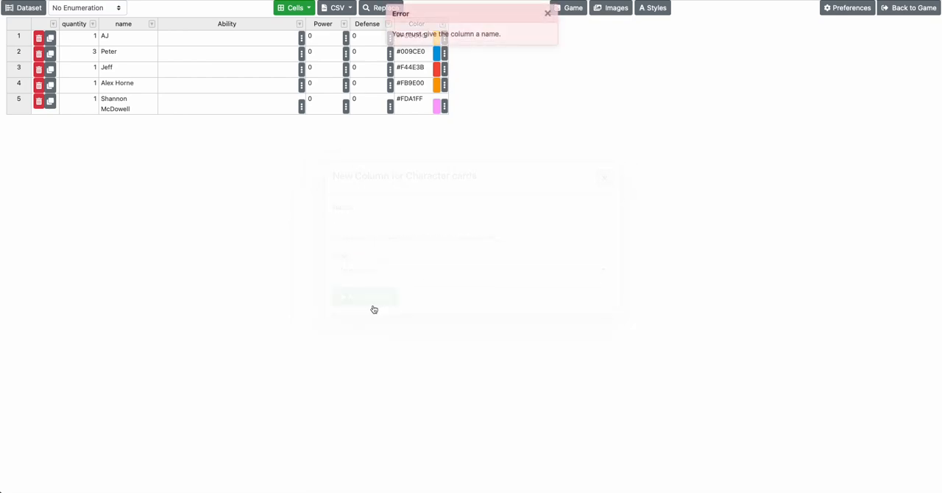
left_click(547, 14)
left_click(302, 11)
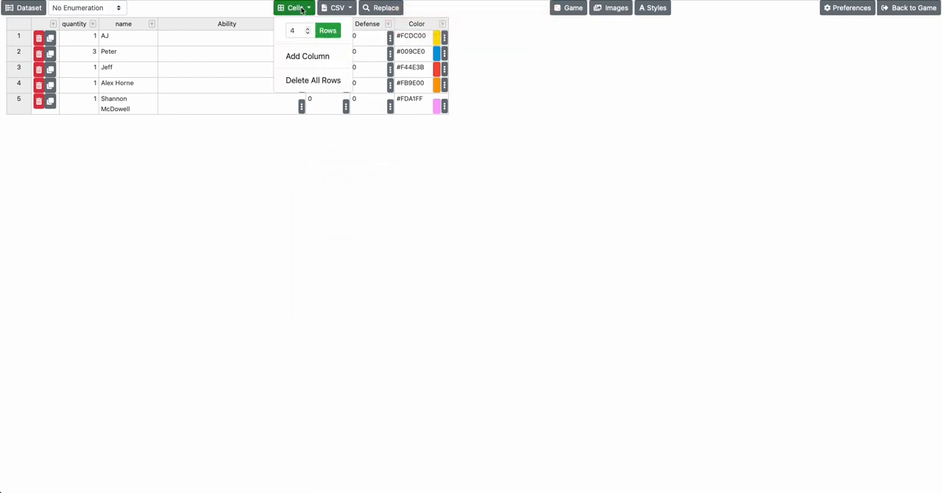
left_click(301, 58)
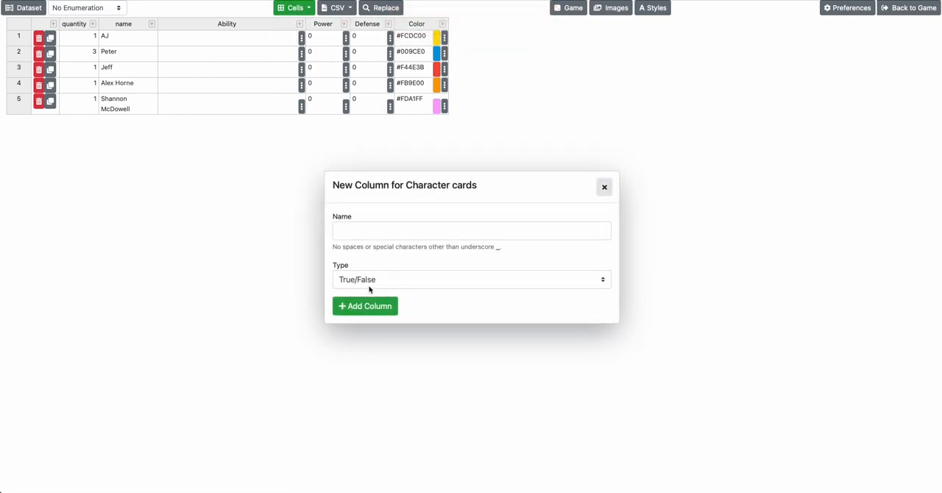
left_click(361, 234)
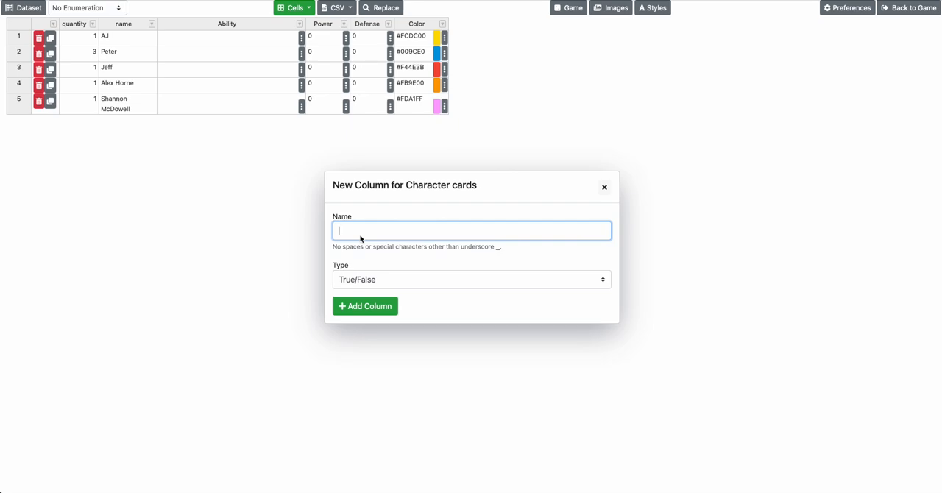
type("Tall")
left_click(364, 307)
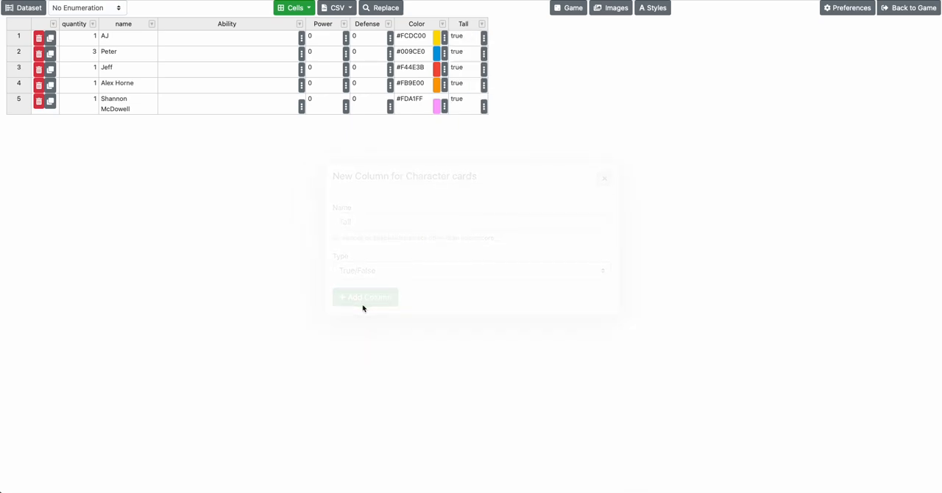
left_click(466, 41)
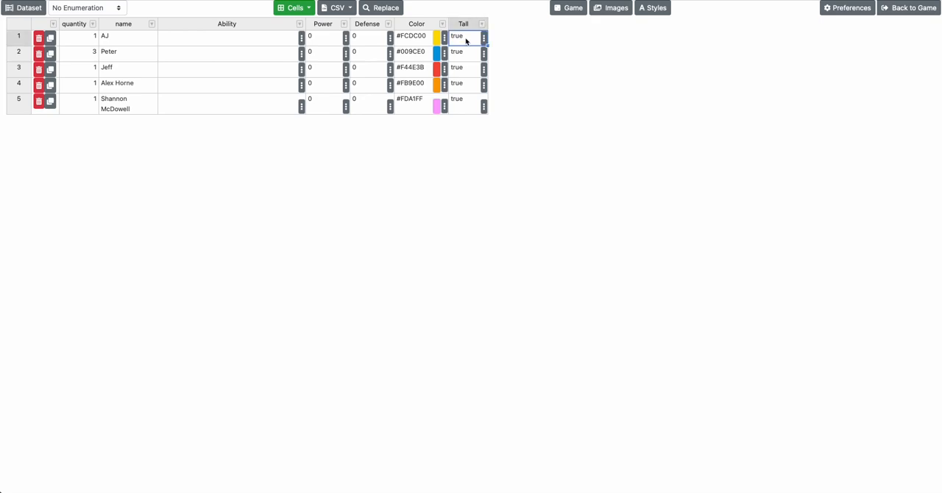
Set the third row's Tall value to false in the Character cards dataset
left_click(471, 56)
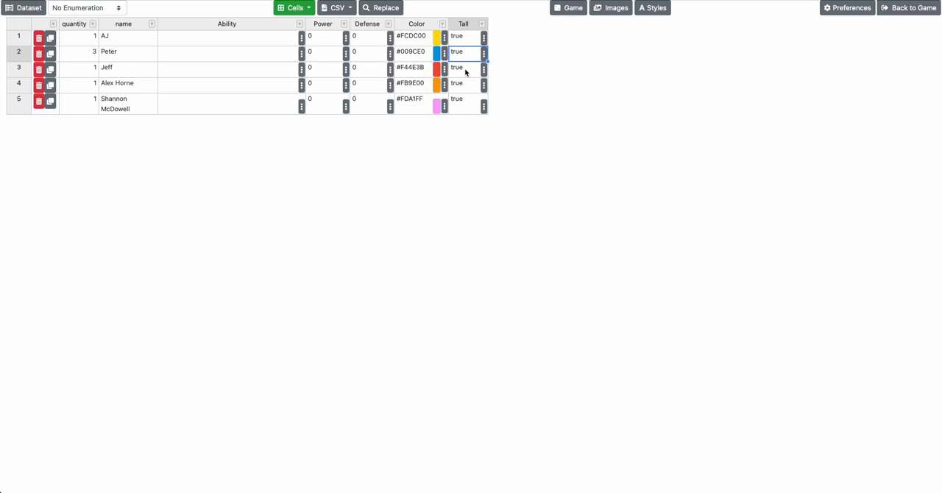
left_click(466, 71)
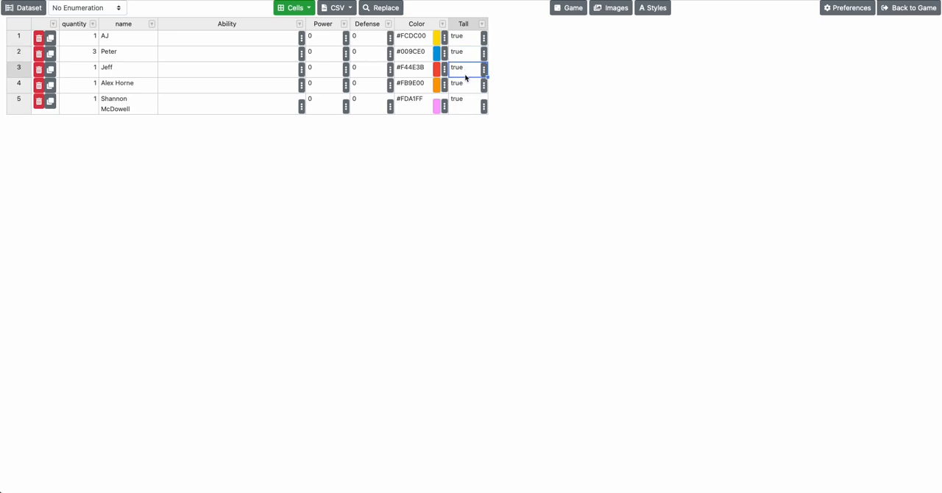
type("false")
key("Return")
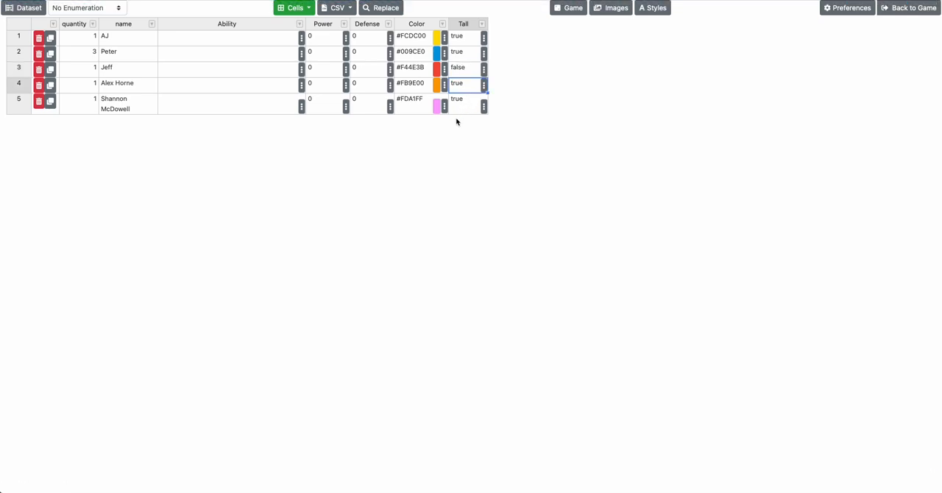
Copy the third row's Tall value into the fourth row so that it is also false
left_click(456, 110)
left_click(462, 84)
left_click(462, 70)
key("super+c")
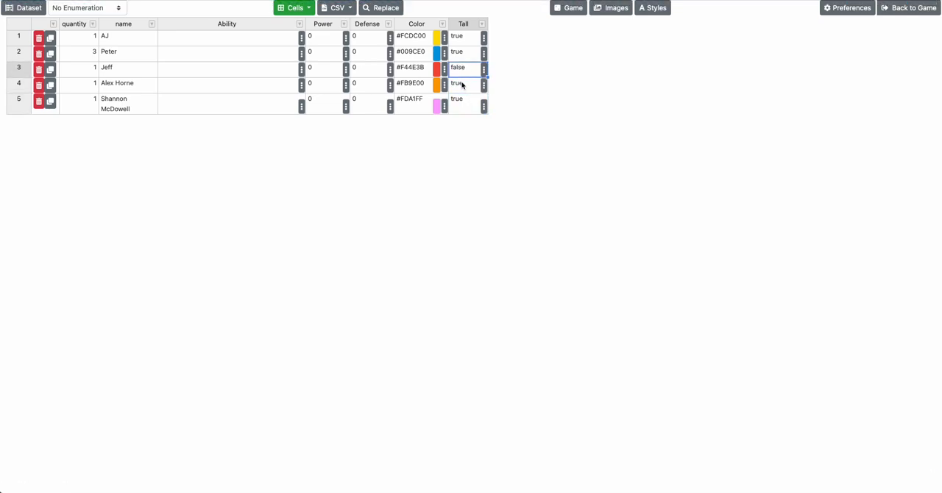
left_click(462, 84, "super")
key("super+v")
left_click(463, 106)
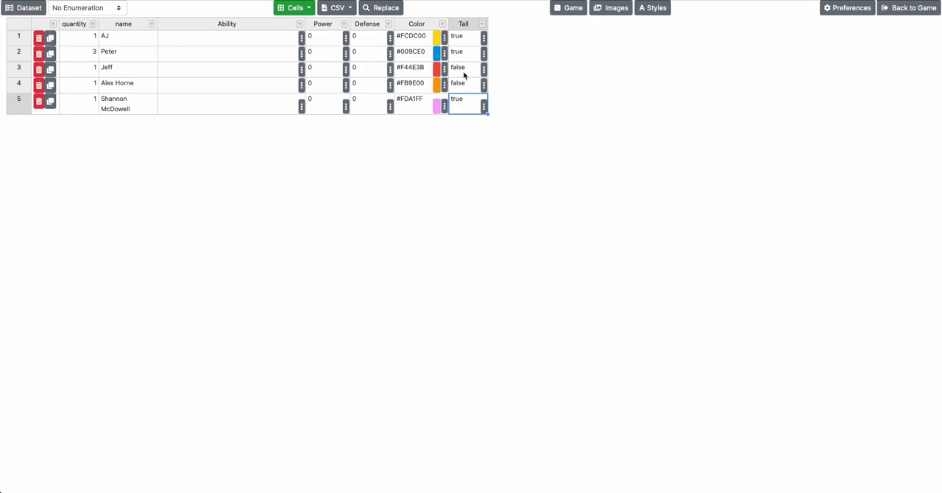
Try entering "egg" as the third row's Tall value, and undo that entry
left_click(464, 74)
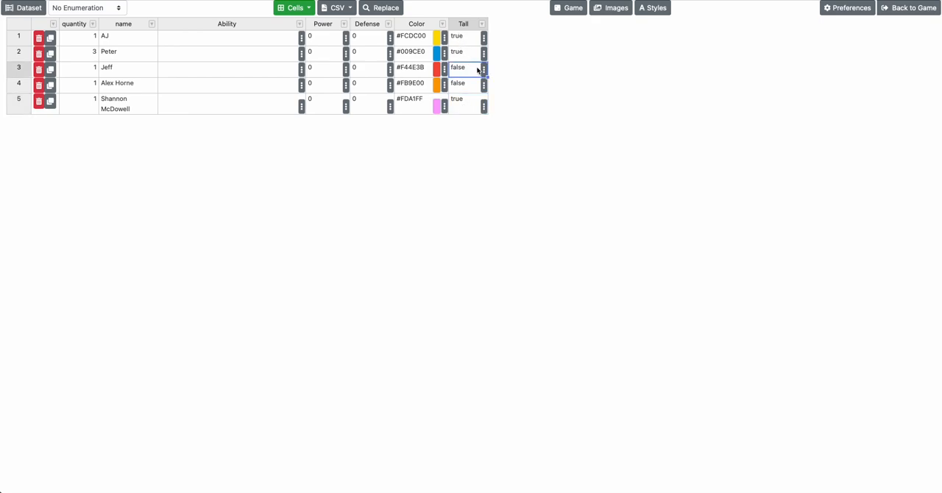
type("egg")
key("Return")
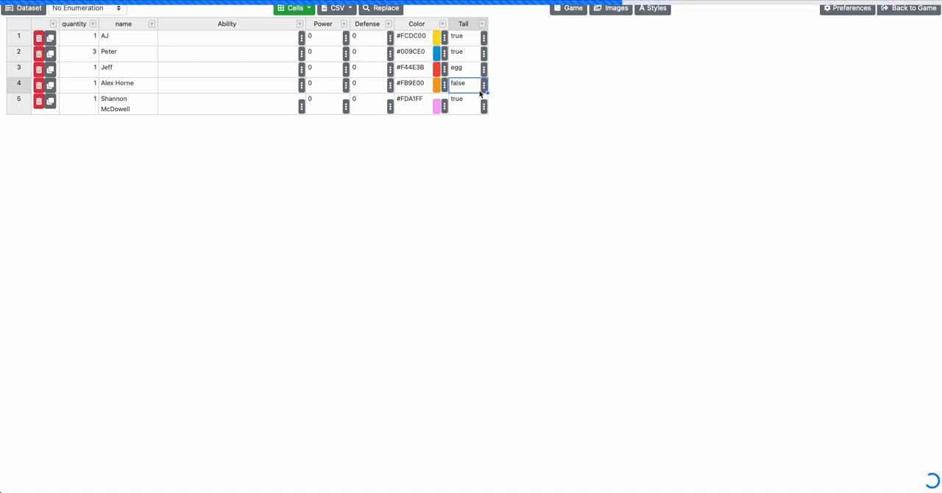
left_click(470, 72)
key("ctrl+z")
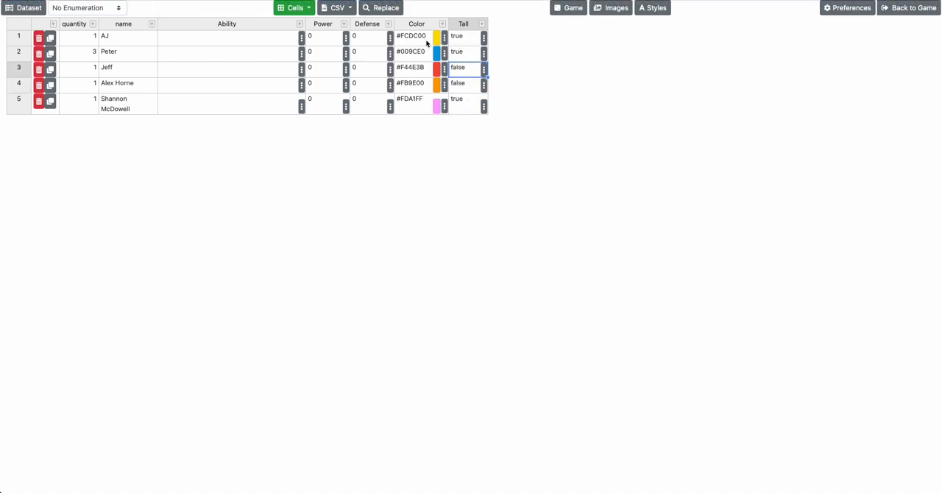
Add a column of type Image URL named "Face" to the Character cards dataset
left_click(295, 7)
left_click(303, 57)
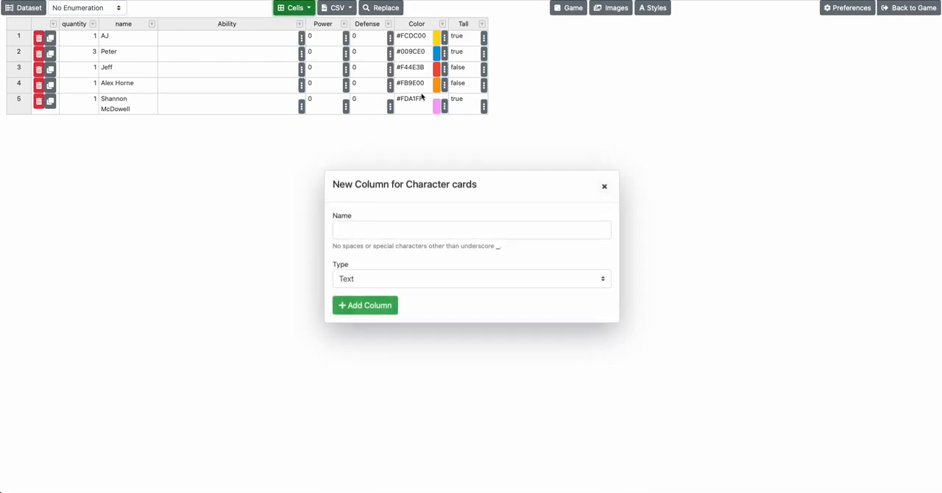
left_click(387, 280)
left_click(388, 305)
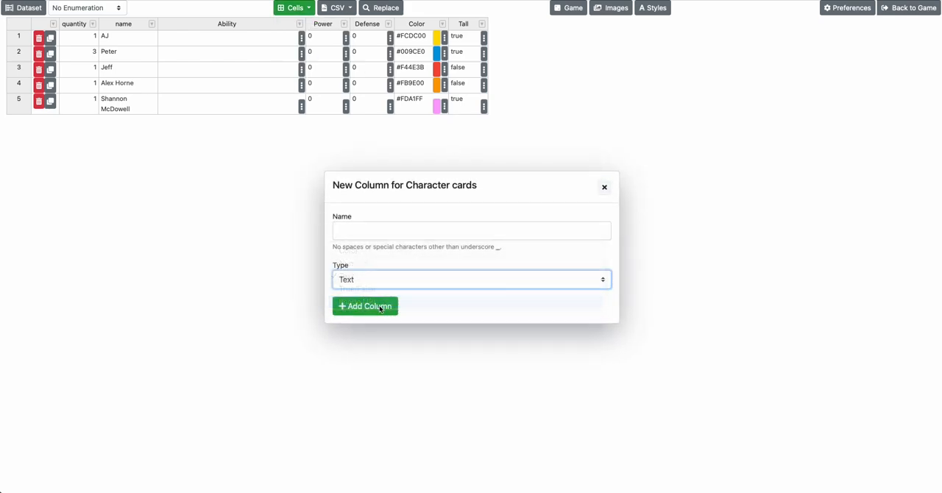
left_click(368, 309)
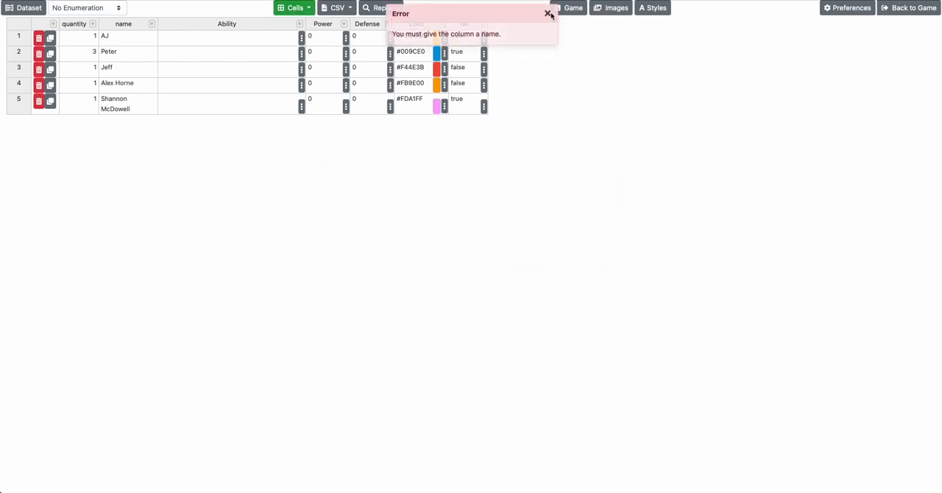
left_click(548, 13)
left_click(295, 8)
left_click(303, 57)
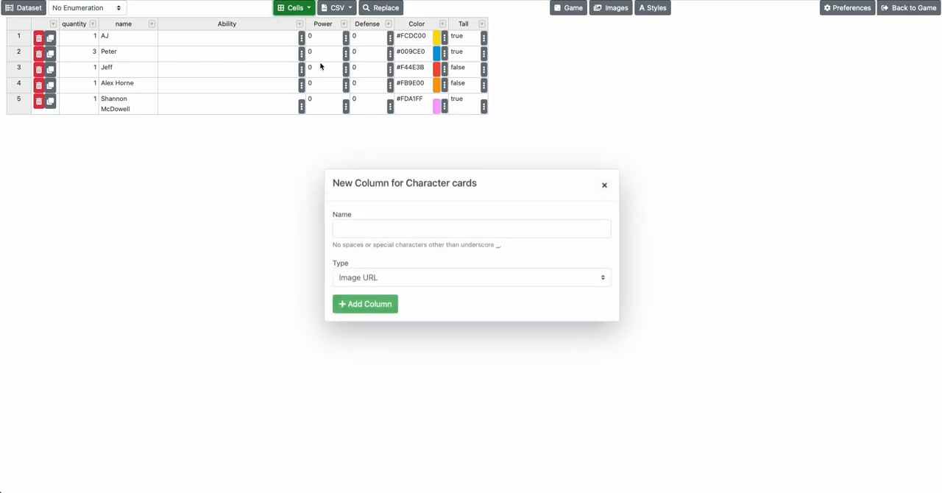
left_click(373, 235)
type("Face")
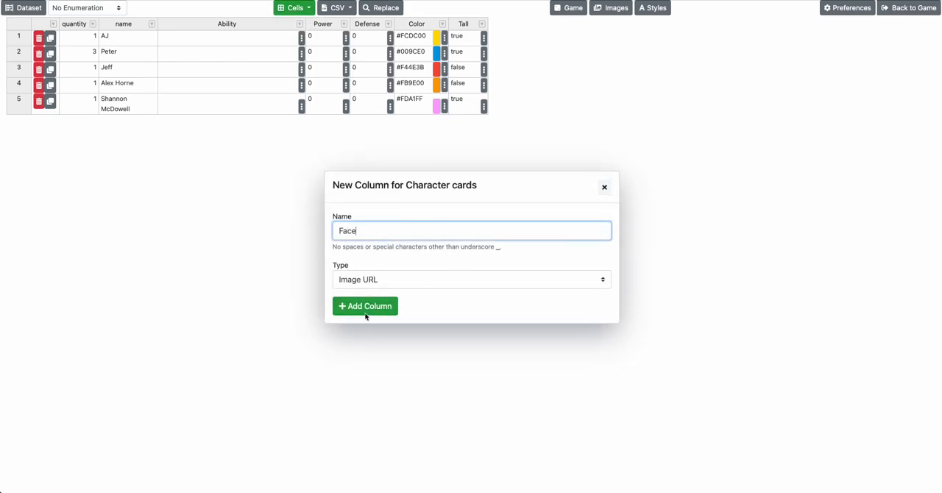
left_click(366, 313)
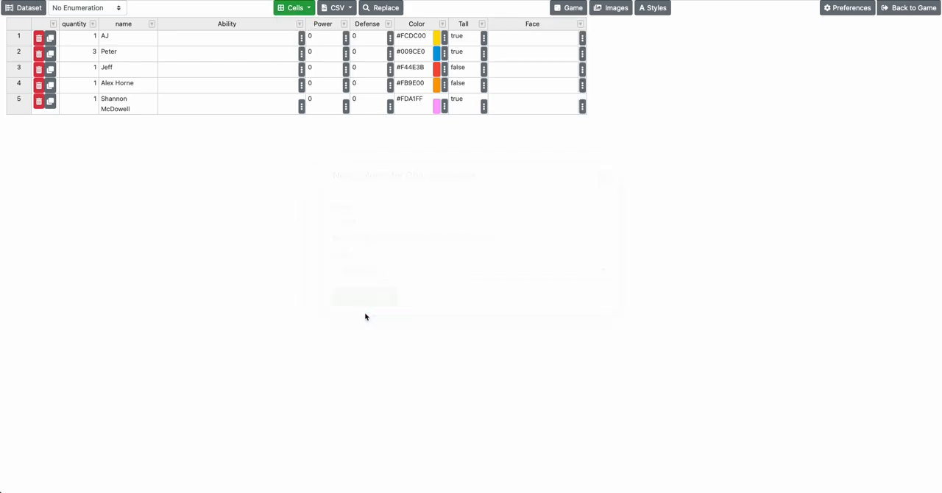
Open the value editor for the first row's Face cell to view its options, and close it
left_click(507, 42)
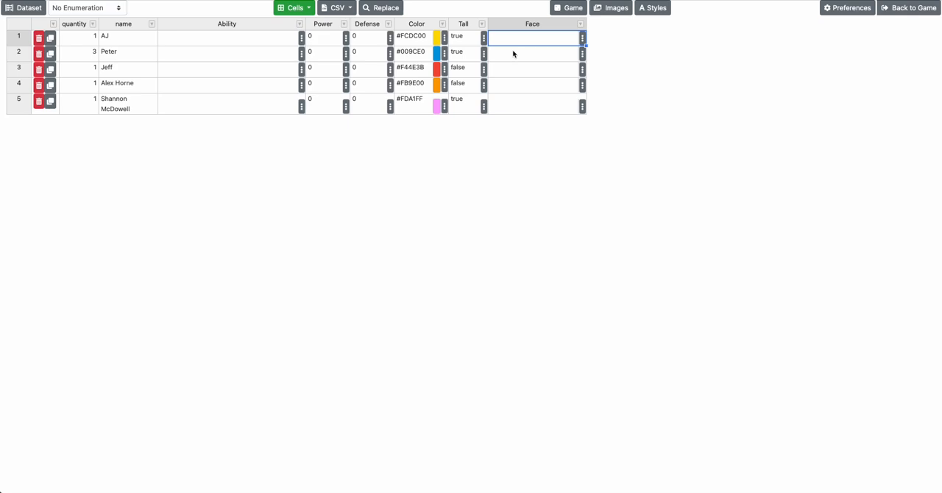
left_click(582, 38)
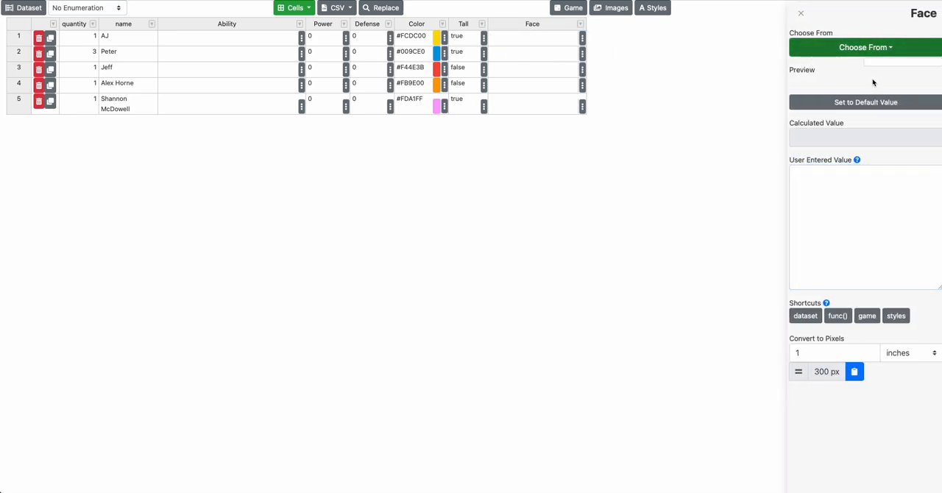
left_click(639, 94)
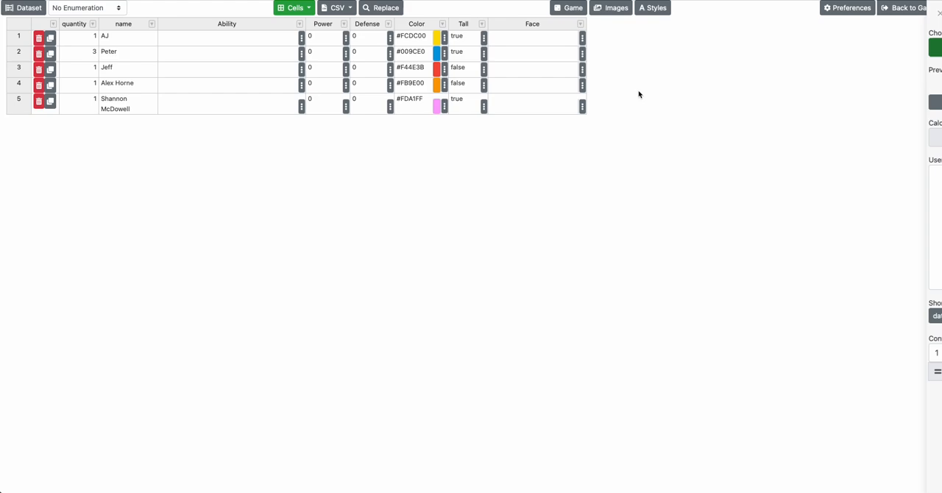
Create an image folder named "Headshots" in the game's image library
left_click(613, 9)
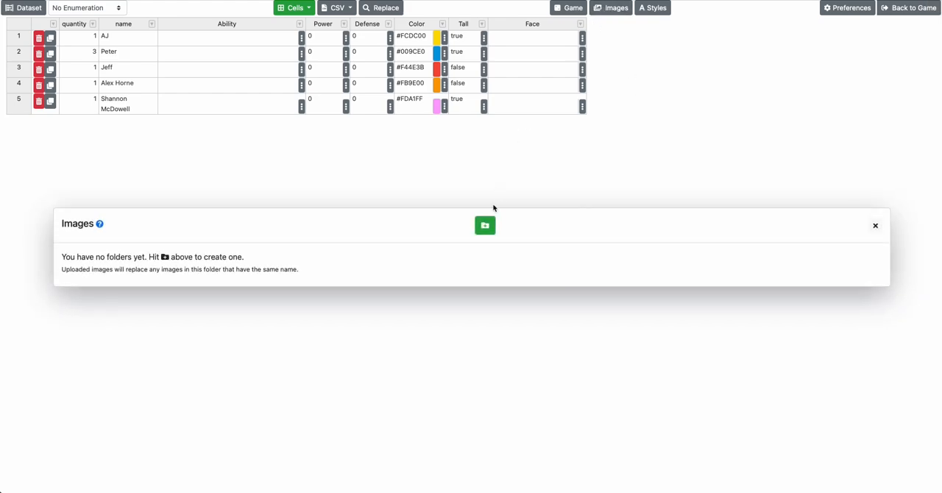
left_click(484, 225)
left_click(384, 258)
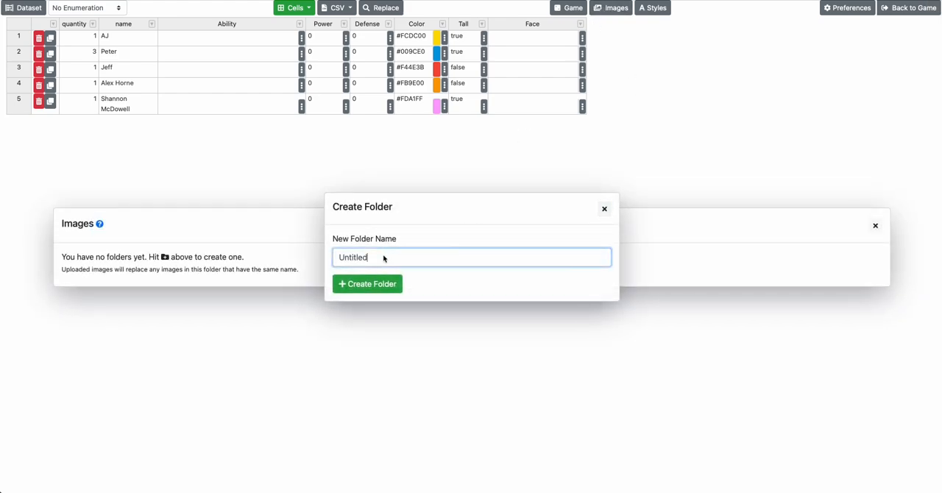
key("ctrl+a")
type("Headshots")
left_click(375, 285)
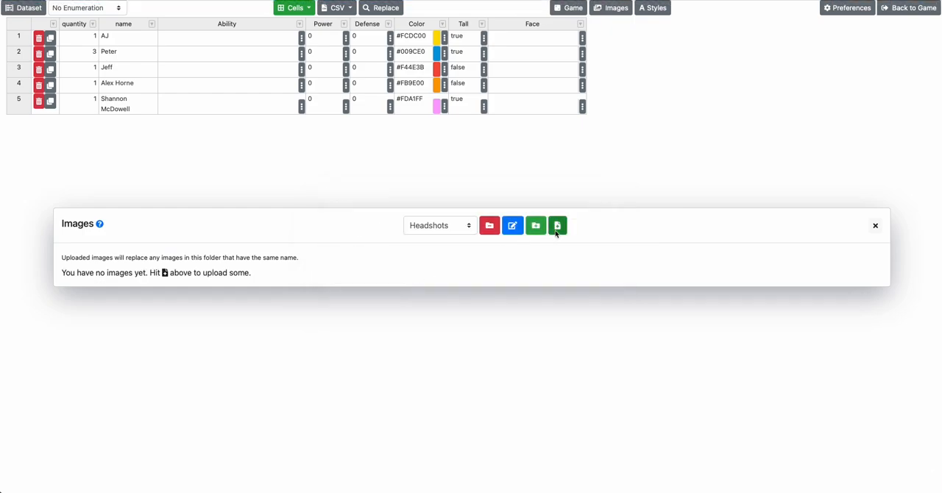
Start an image upload into the Headshots folder and browse to the Blue Beard Entertainment folder
left_click(552, 230)
left_click(548, 233)
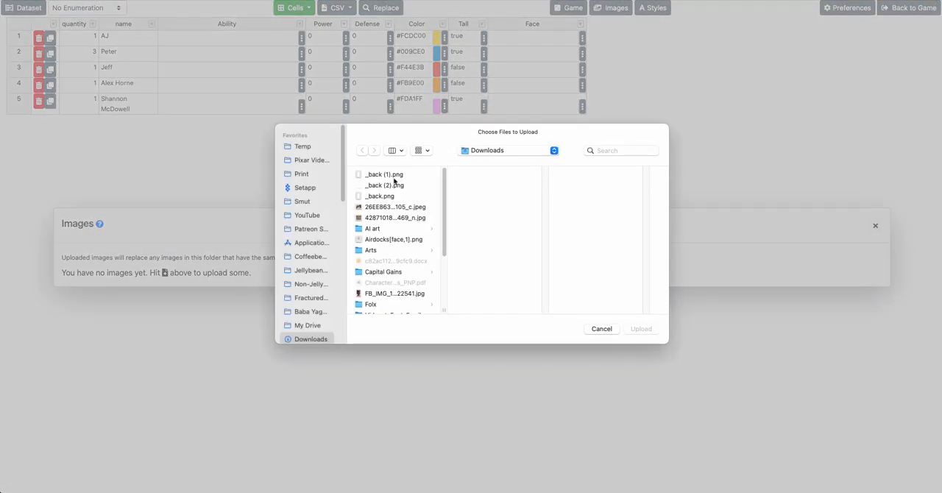
scroll(307, 215, "down", 3)
left_click(309, 204)
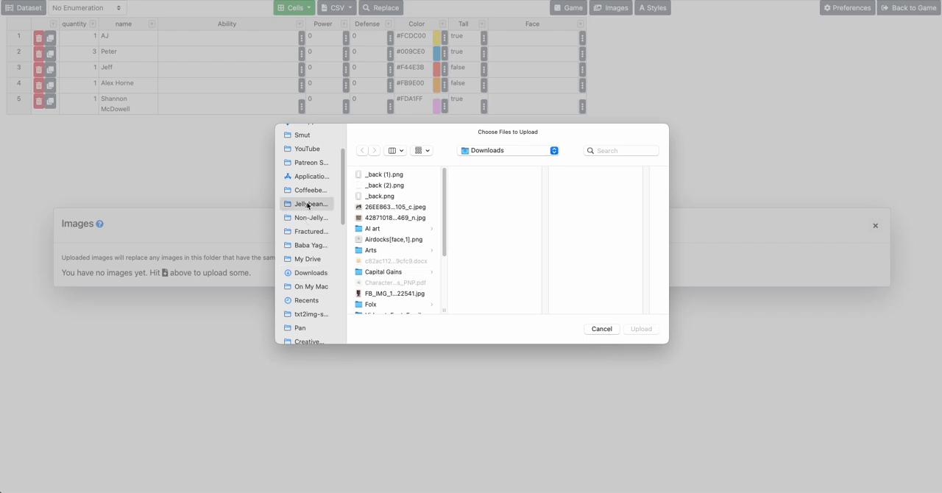
left_click(497, 151)
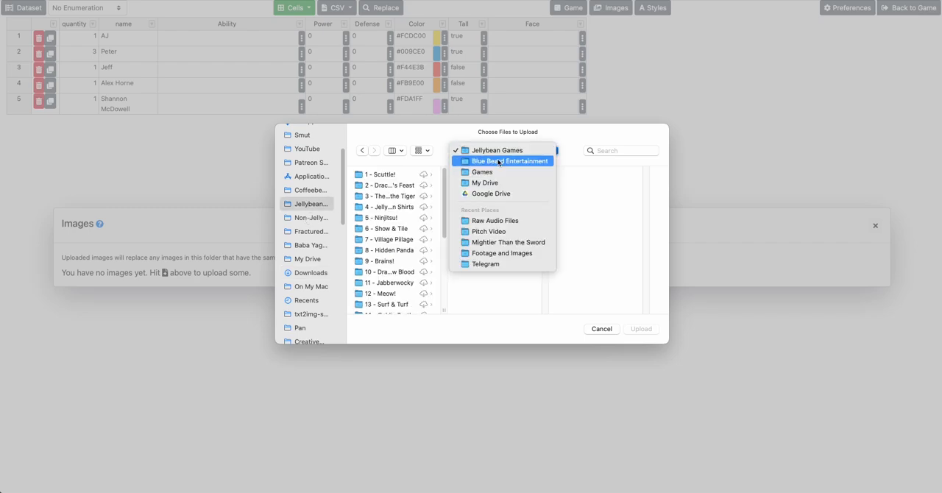
left_click(499, 160)
Browse through Jellybean Identity, Jellybean Brand and Headshots to the Individual folder in the file chooser
scroll(578, 260, "down", 10)
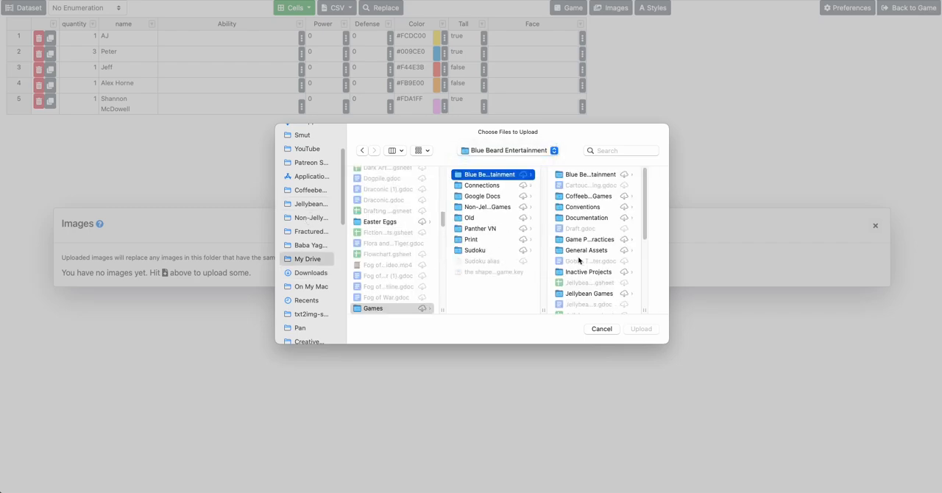
scroll(579, 260, "up", 5)
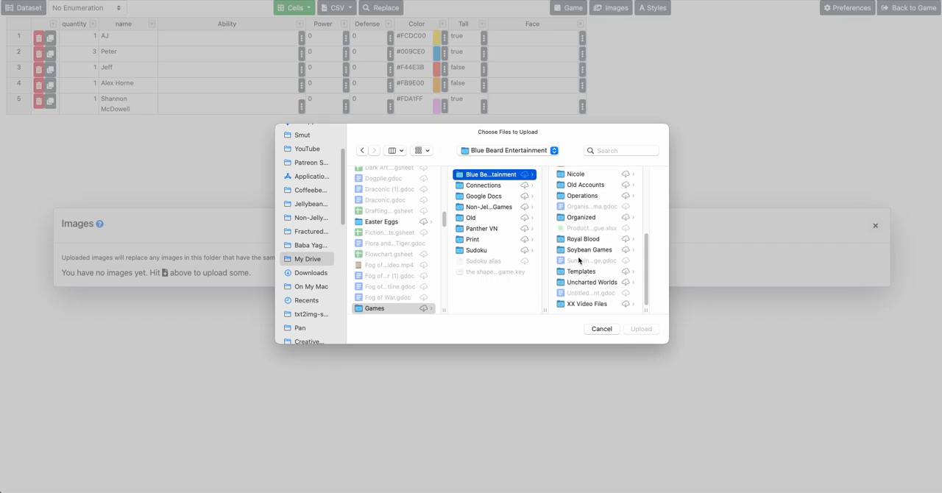
left_click(582, 212)
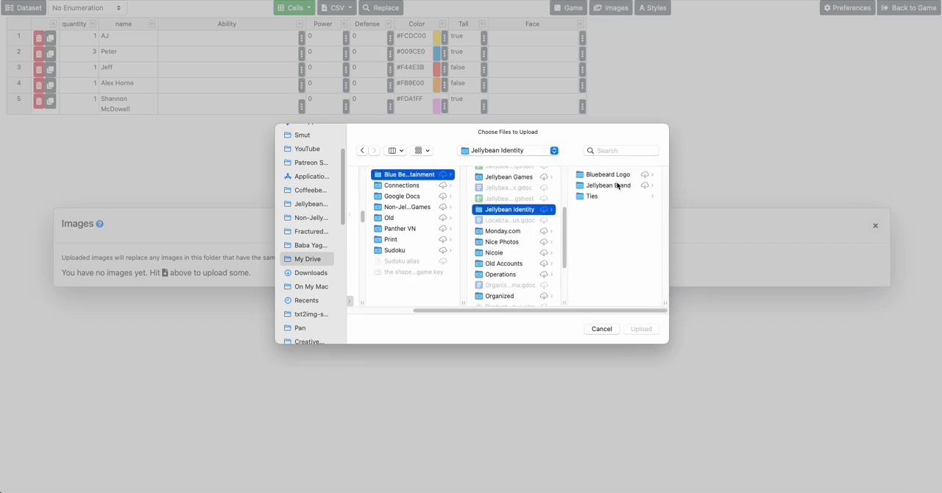
left_click(610, 186)
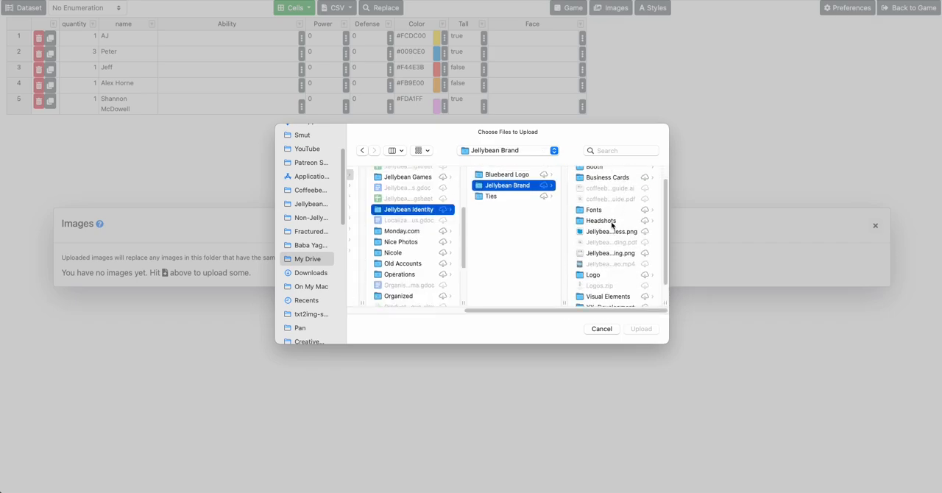
left_click(601, 221)
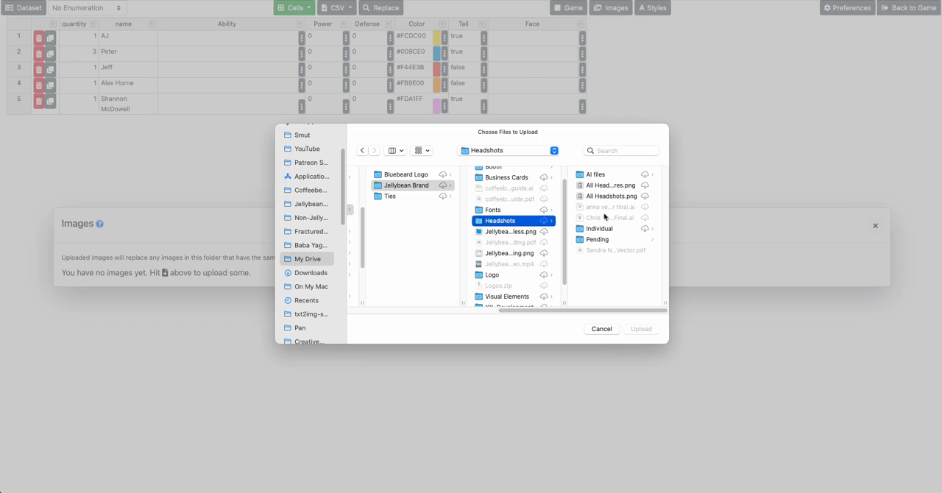
left_click(599, 229)
Select the headshot PNG matching the first row's character, plus the long-haired woman's headshot, for upload
scroll(598, 247, "down", 3)
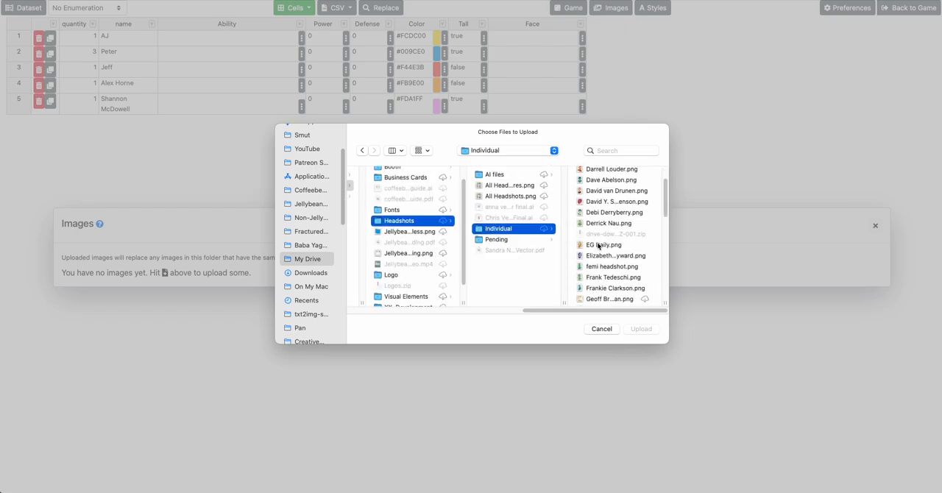
scroll(597, 246, "up", 3)
left_click(599, 175)
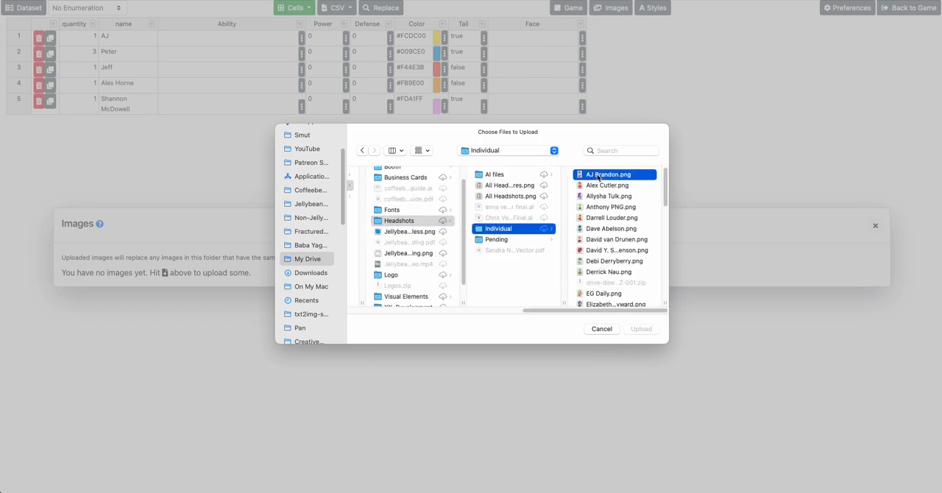
scroll(523, 232, "down", 3)
scroll(515, 230, "down", 2)
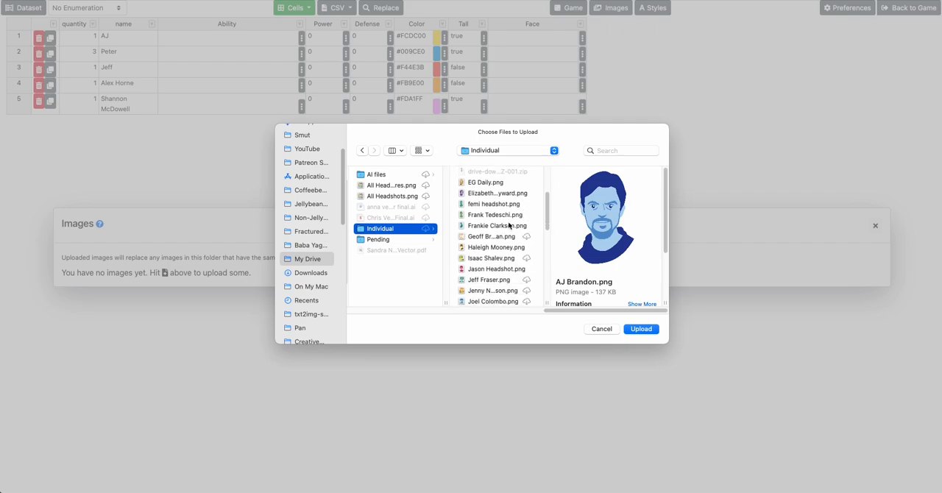
left_click(483, 226, "super")
Add the headshots of the man with glasses, the bearded man and the green curly-haired man to the selection and upload all five
scroll(490, 240, "up", 5)
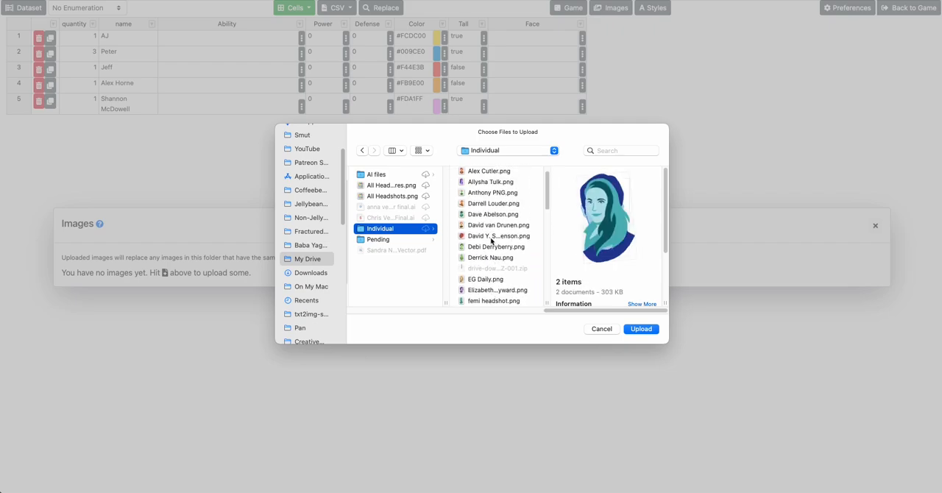
scroll(491, 241, "down", 8)
scroll(491, 240, "down", 4)
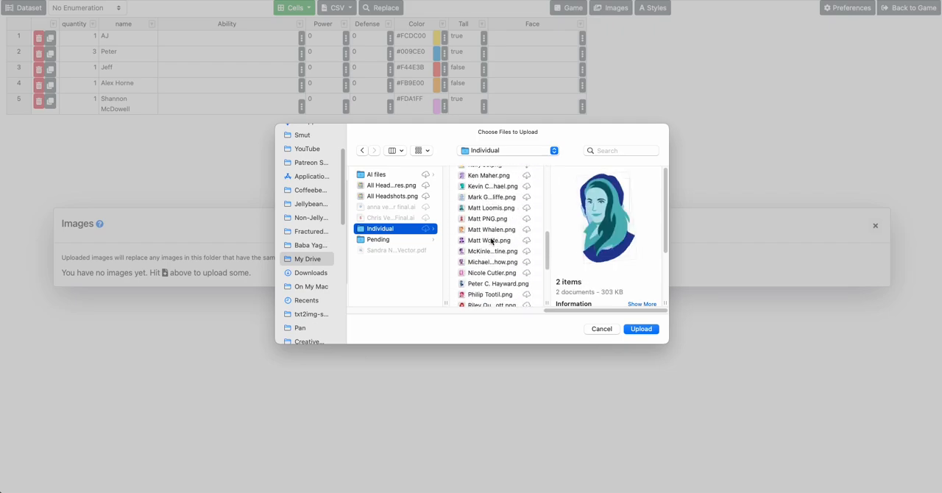
scroll(491, 241, "up", 6)
scroll(489, 246, "up", 2)
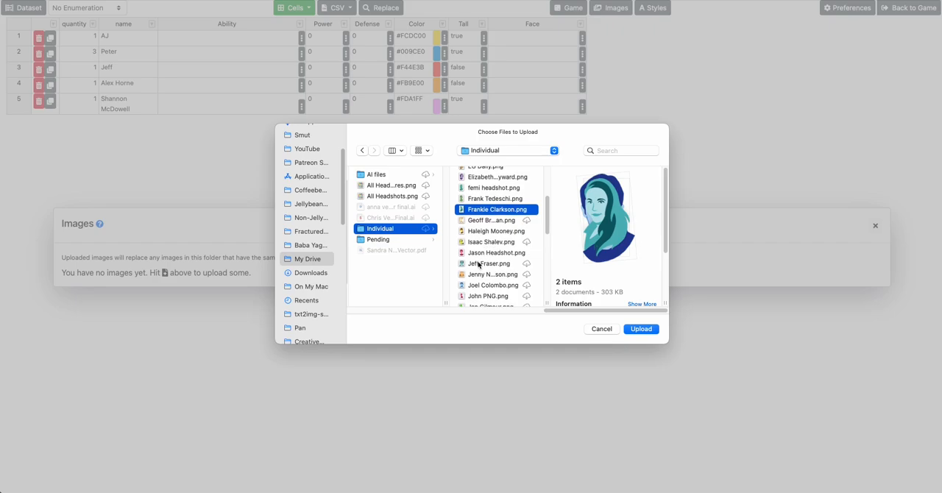
left_click(478, 264, "super")
scroll(478, 263, "down", 6)
scroll(478, 263, "up", 3)
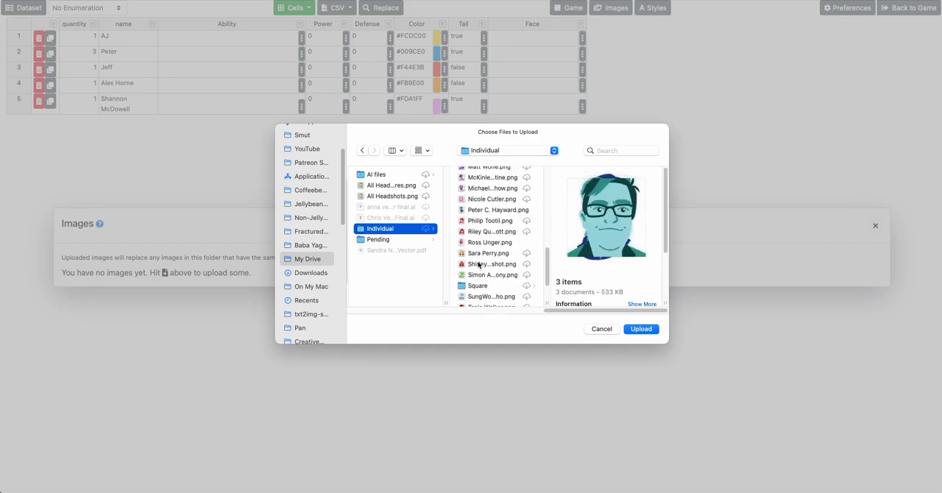
left_click(481, 225, "super")
scroll(490, 239, "down", 3)
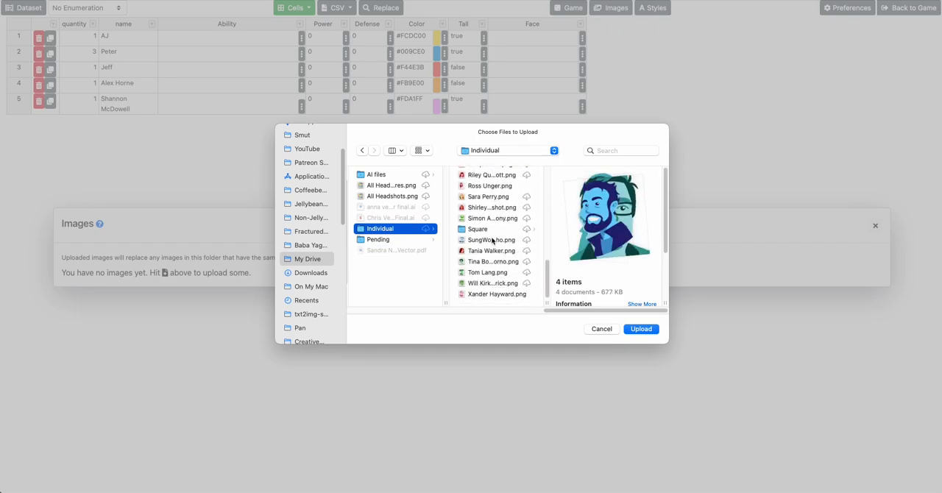
left_click(486, 275, "super")
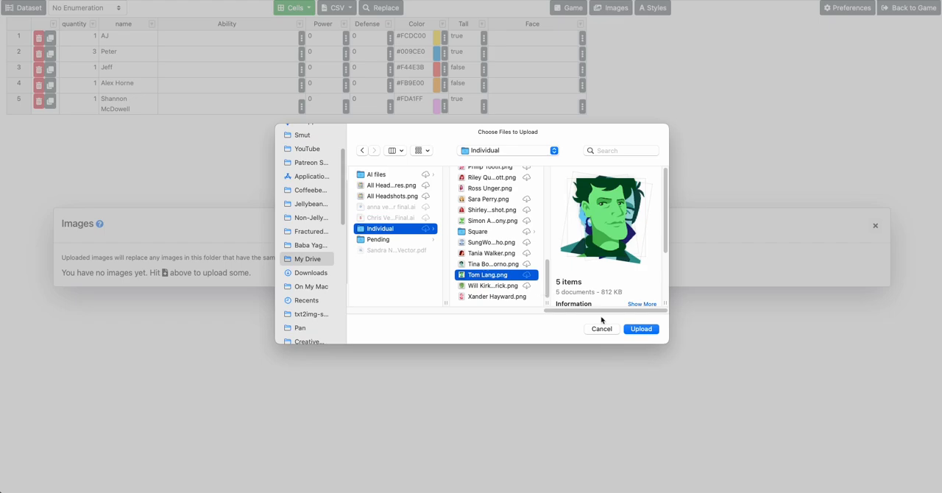
left_click(639, 330)
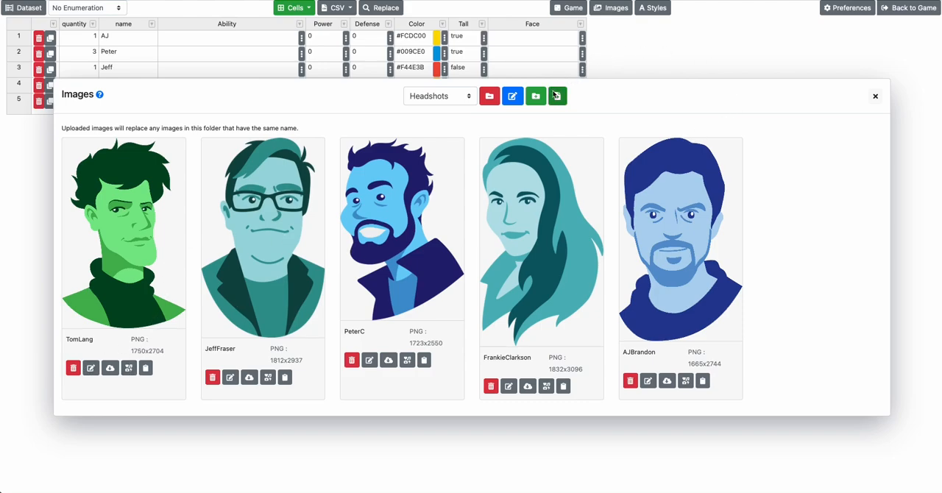
left_click(556, 96)
left_click(604, 191)
left_click(467, 92)
left_click(456, 111)
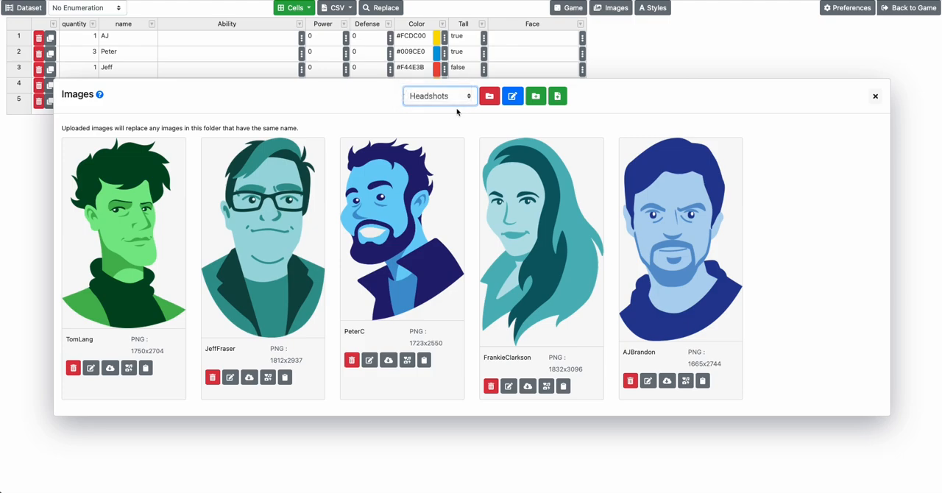
Create an image folder named "Icons" in the image library
left_click(536, 96)
left_click(394, 257)
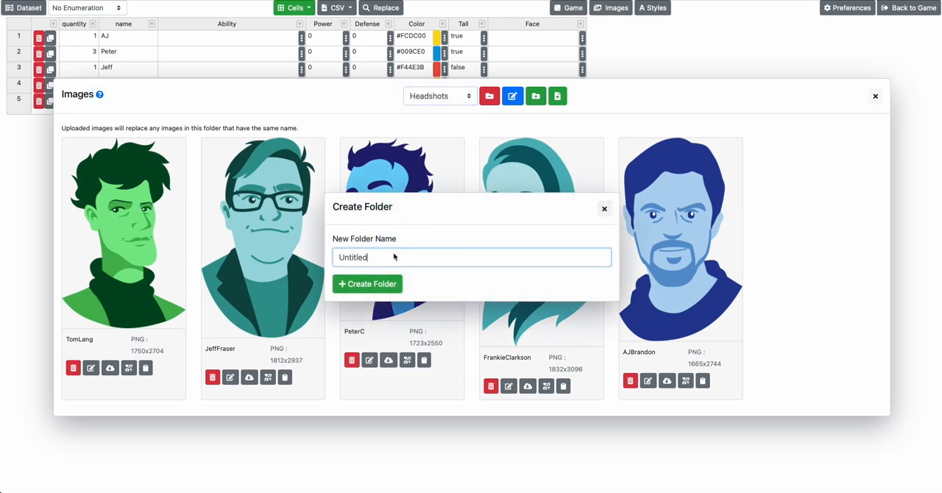
double_click(394, 257)
type("Icons")
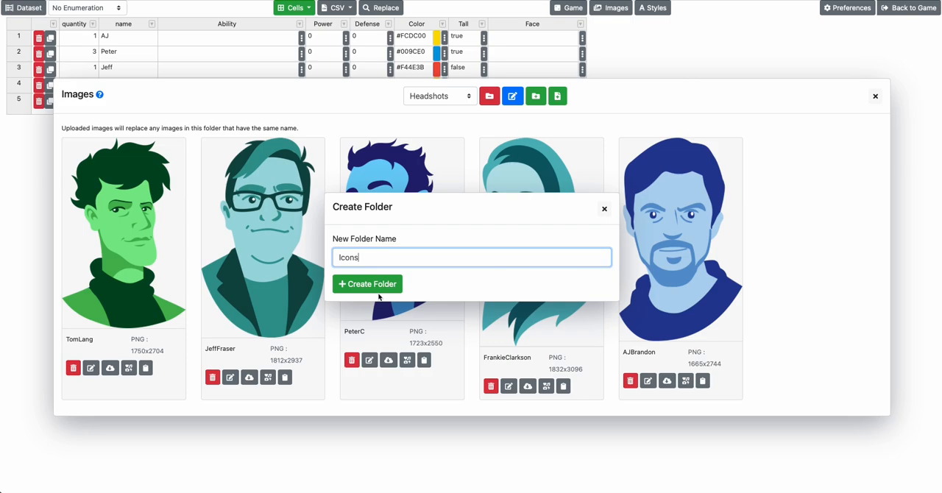
left_click(378, 291)
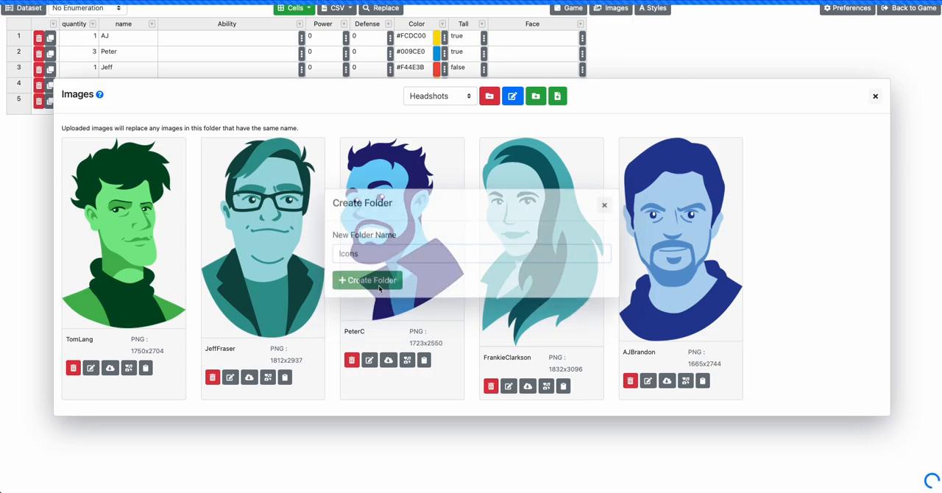
Start an image upload into the Icons folder and browse through Non-Jellybean Games and Fractured Aether to the Elements folder
left_click(557, 226)
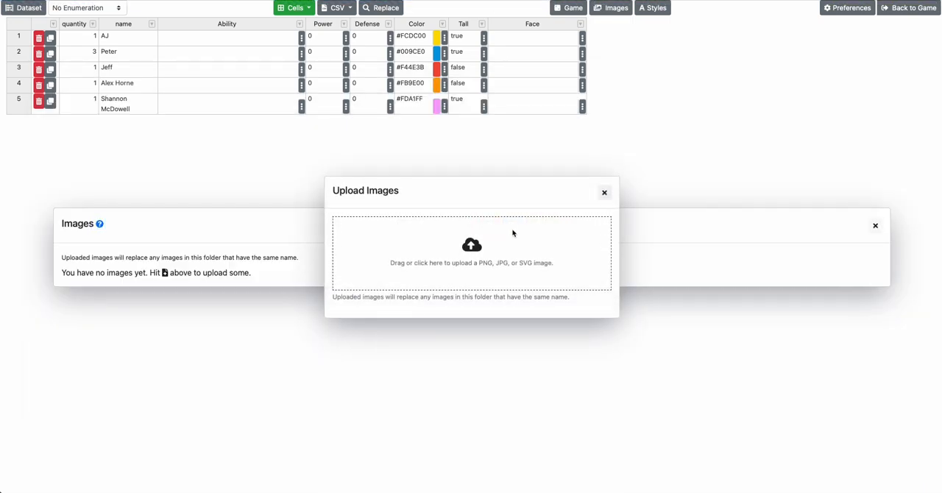
left_click(511, 233)
scroll(394, 218, "left", 10)
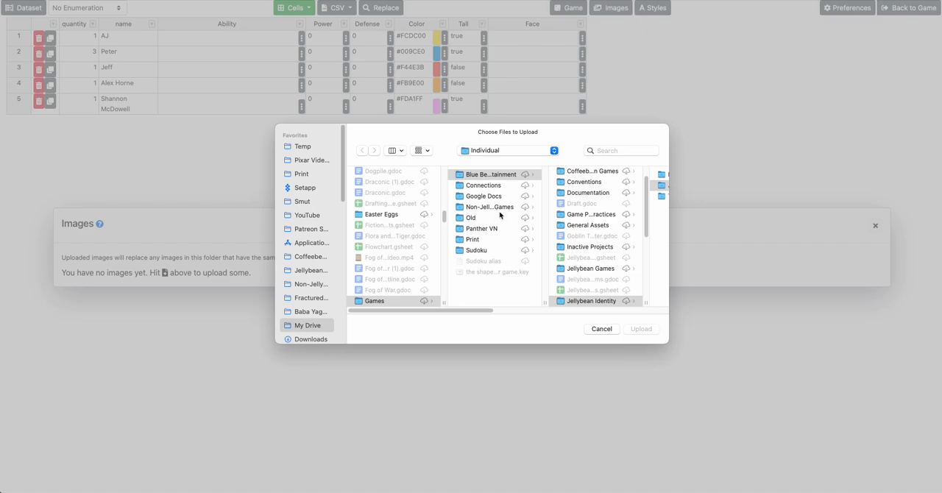
left_click(500, 210)
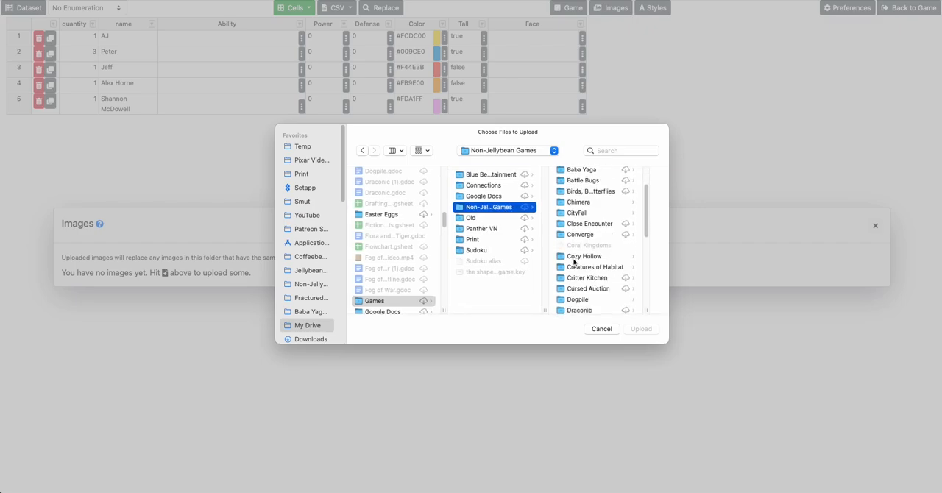
scroll(574, 261, "down", 5)
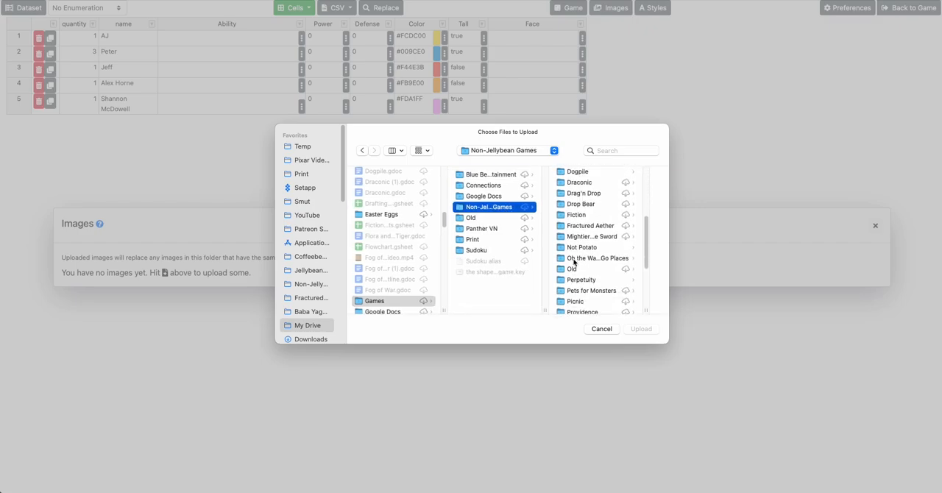
scroll(574, 262, "down", 1)
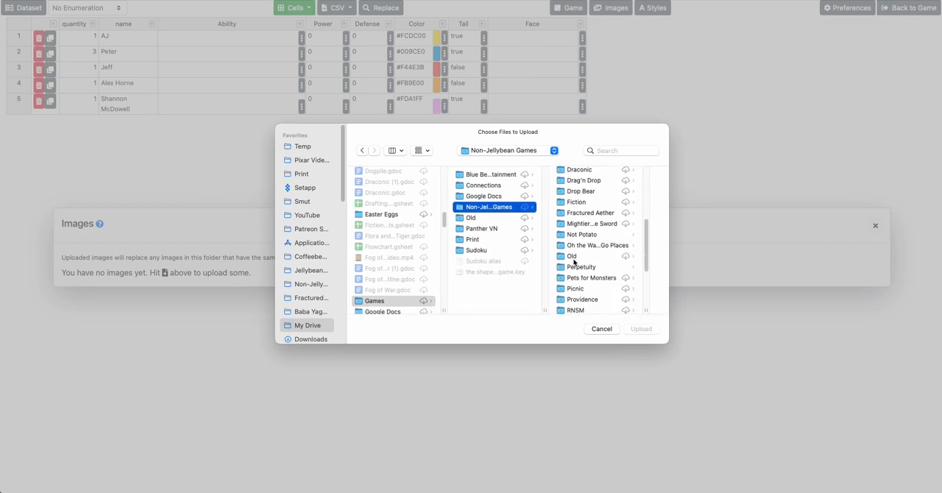
left_click(585, 213)
left_click(608, 219)
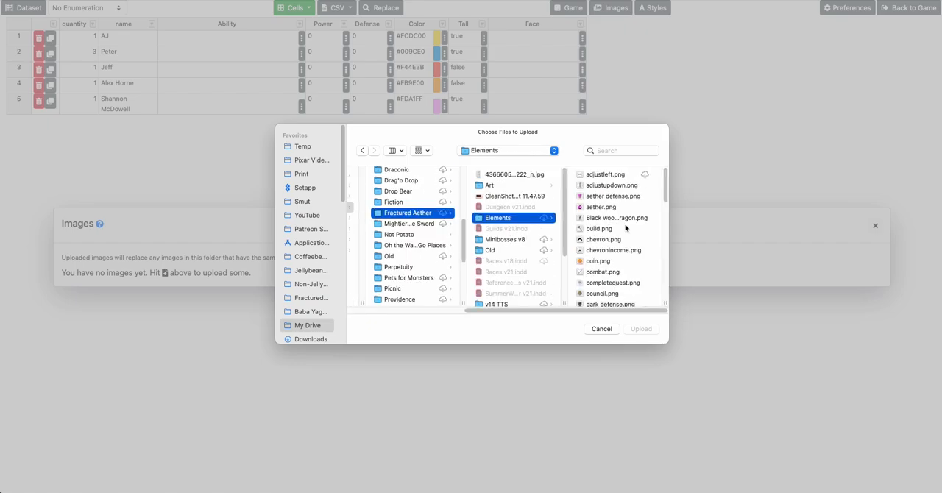
Select aether.png, build.png, chevron.png, coin.png, combat.png, council.png and dark.png in the Elements folder and upload them
scroll(602, 192, "up", 1)
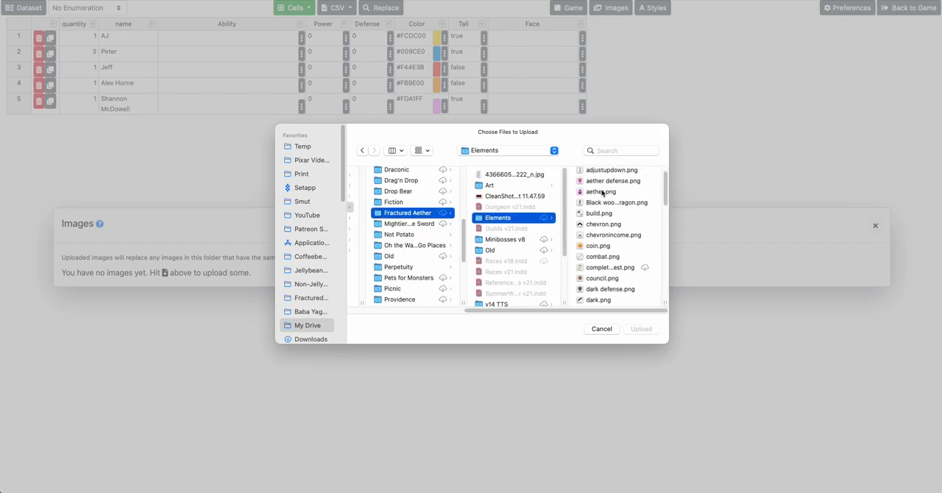
left_click(602, 194)
left_click(473, 215, "super")
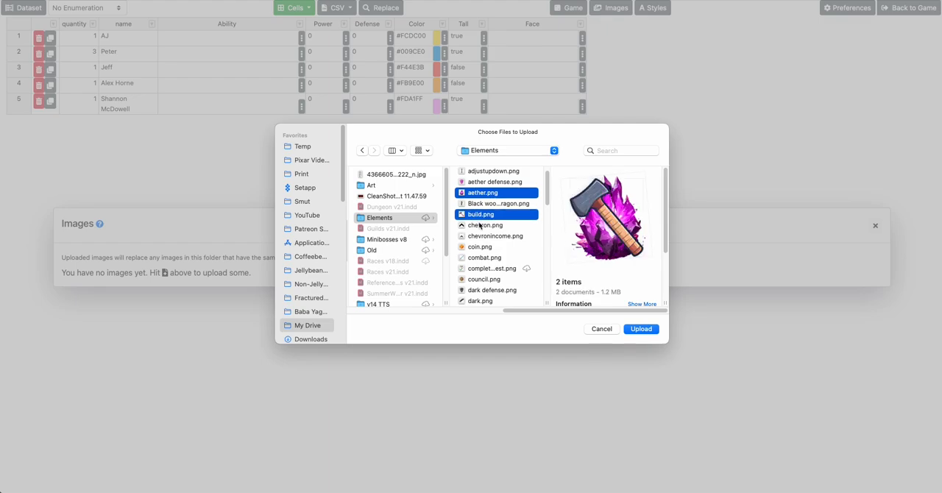
left_click(480, 225, "super")
left_click(477, 247, "super")
left_click(476, 258, "super")
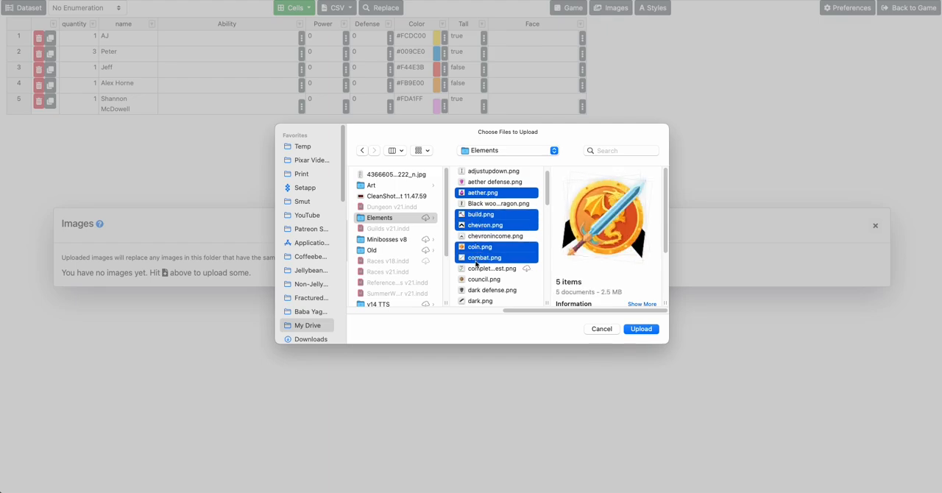
left_click(479, 279, "super")
left_click(480, 301, "super")
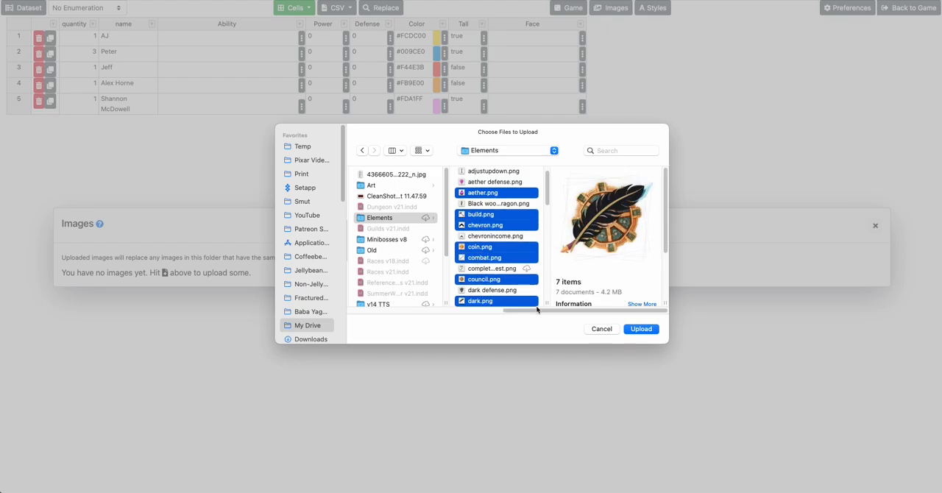
left_click(640, 329)
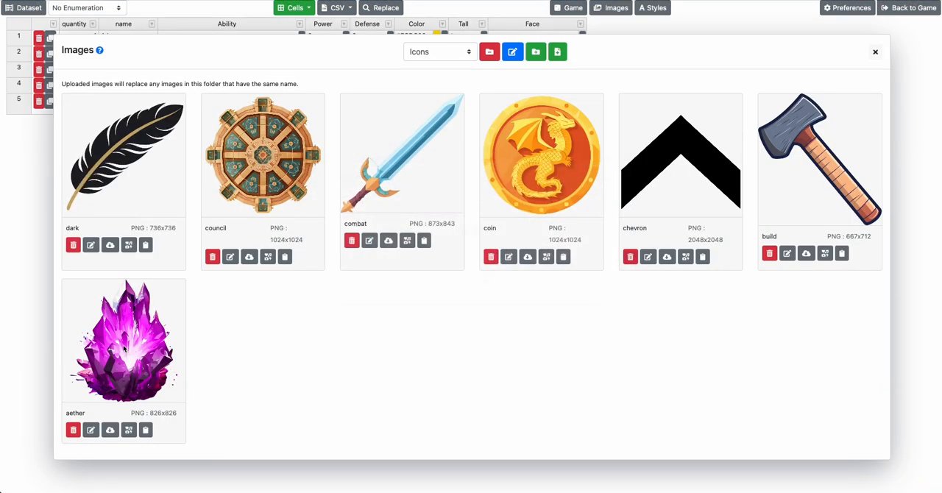
Enable the use-as-icon option for the council, combat, coin, chevron, build and aether images, and close the image library
left_click(267, 256)
left_click(408, 241)
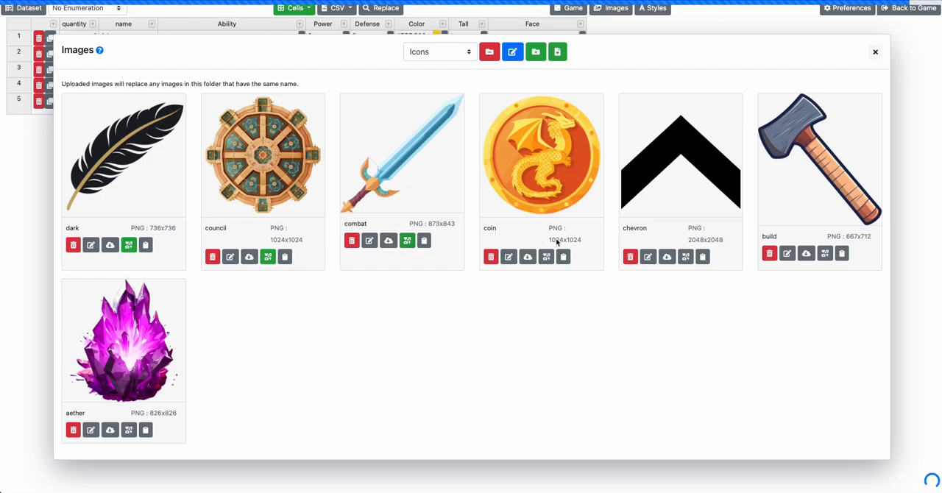
left_click(547, 257)
left_click(686, 257)
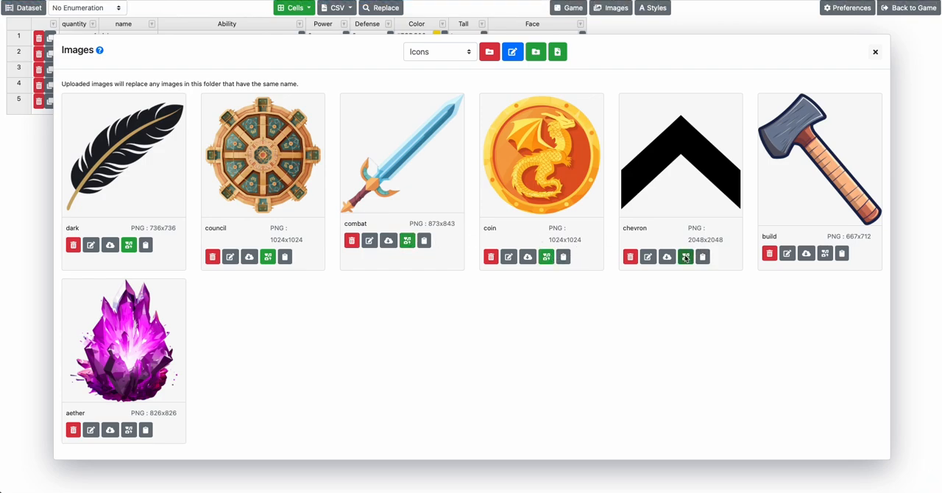
left_click(825, 253)
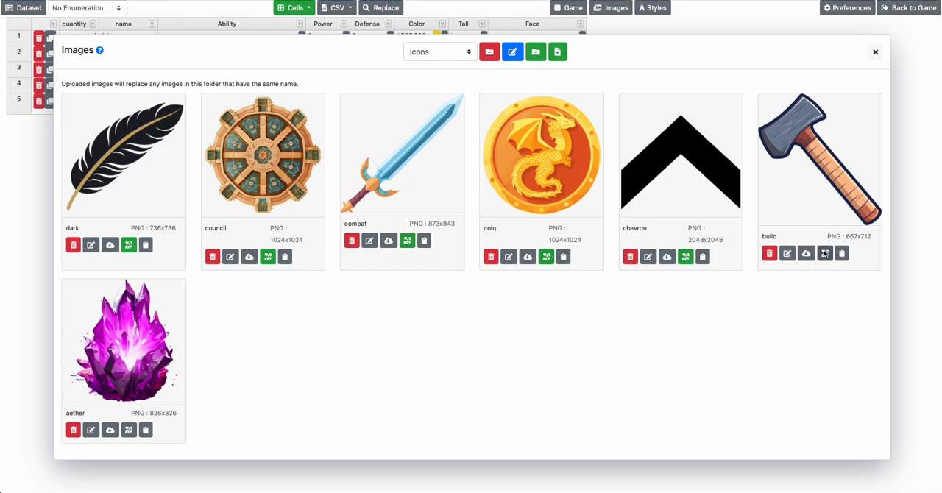
left_click(129, 430)
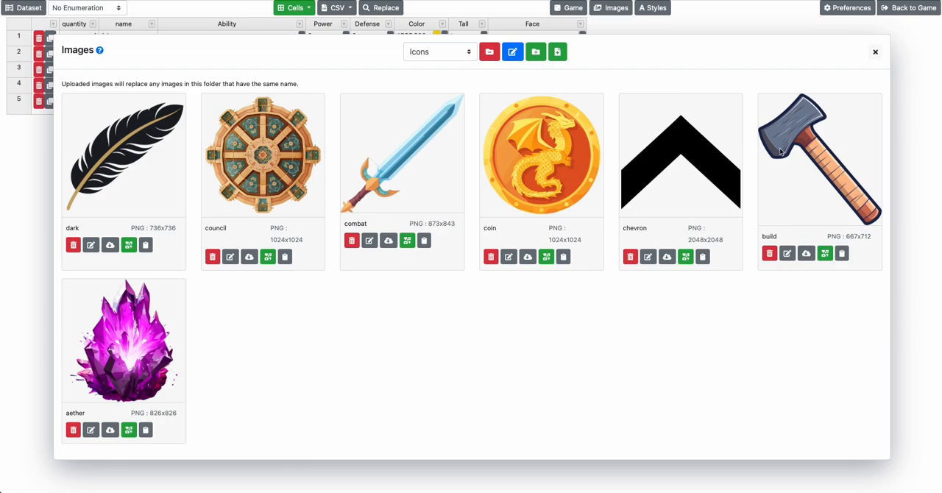
left_click(874, 53)
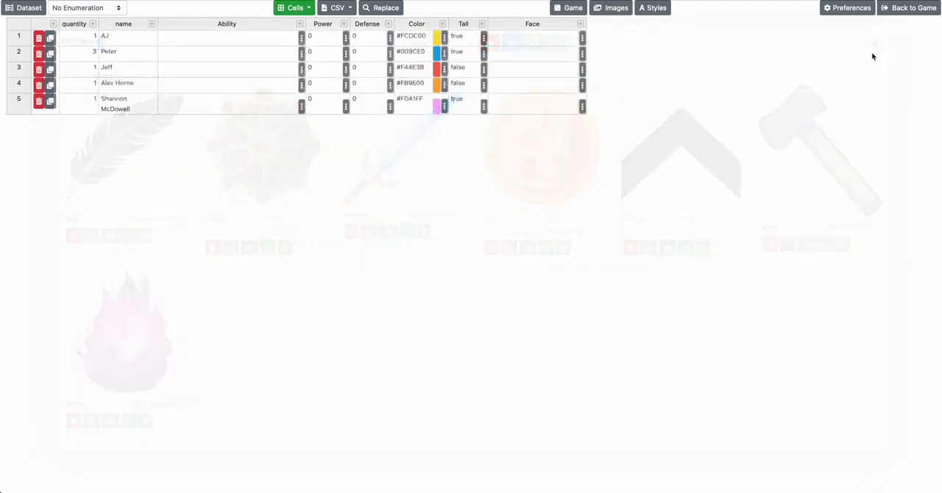
Enter "<coin/><coin/>: <combat/>" as the Ability of the first row
left_click(247, 44)
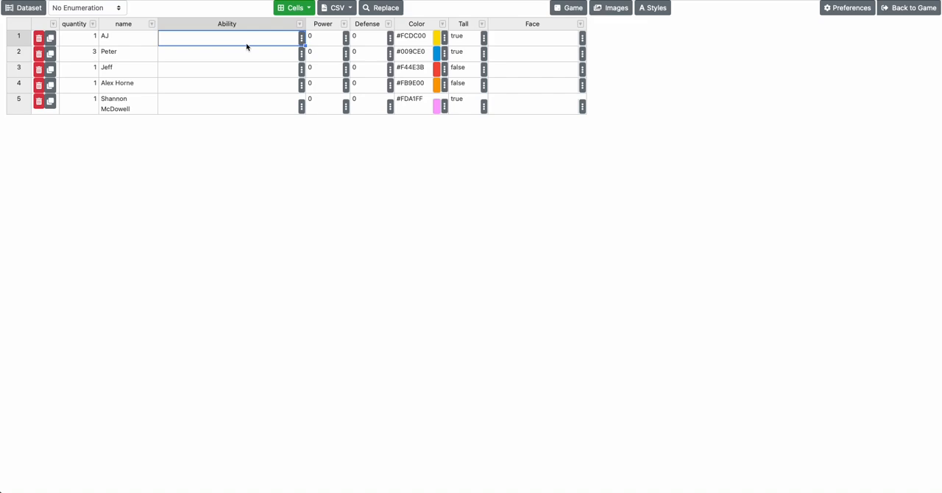
type("<coin/><coin/>: <combat/>")
key("Return")
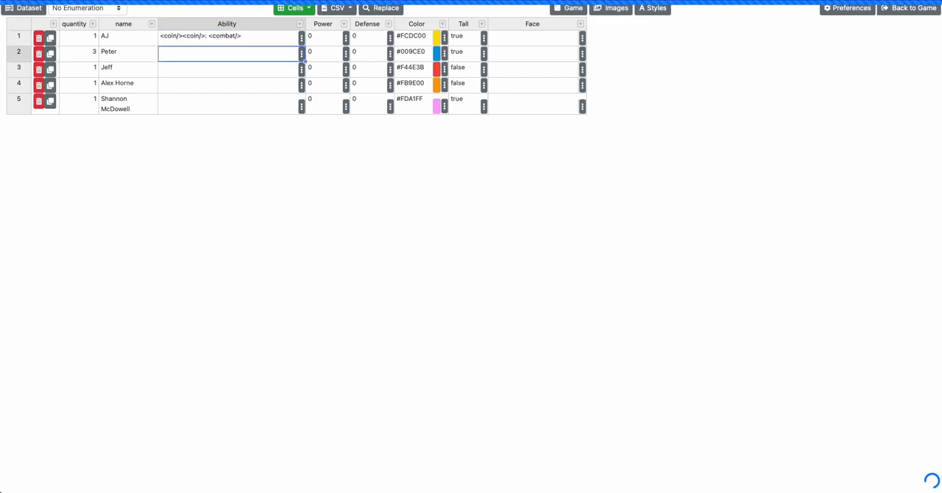
Enter "<coin/>: <aether/>" as the Ability of the second row
type("<coin")
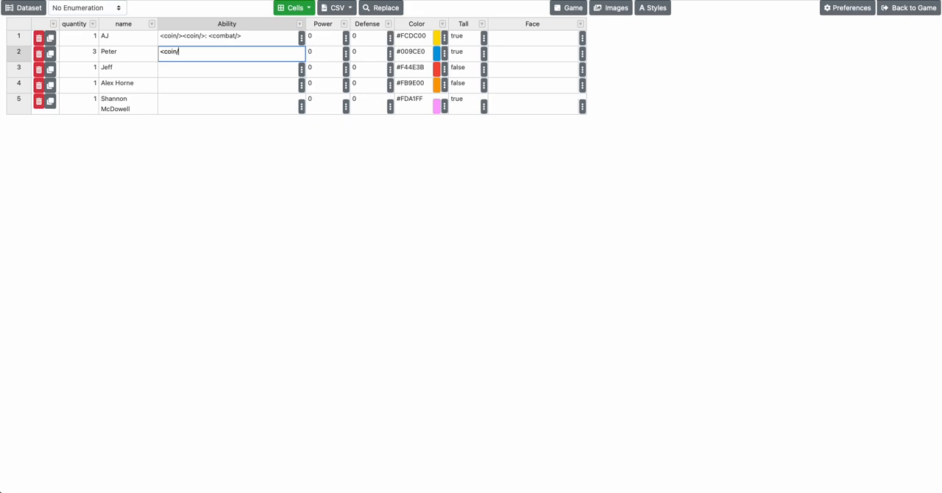
type("/>: <aether/>")
key("Return")
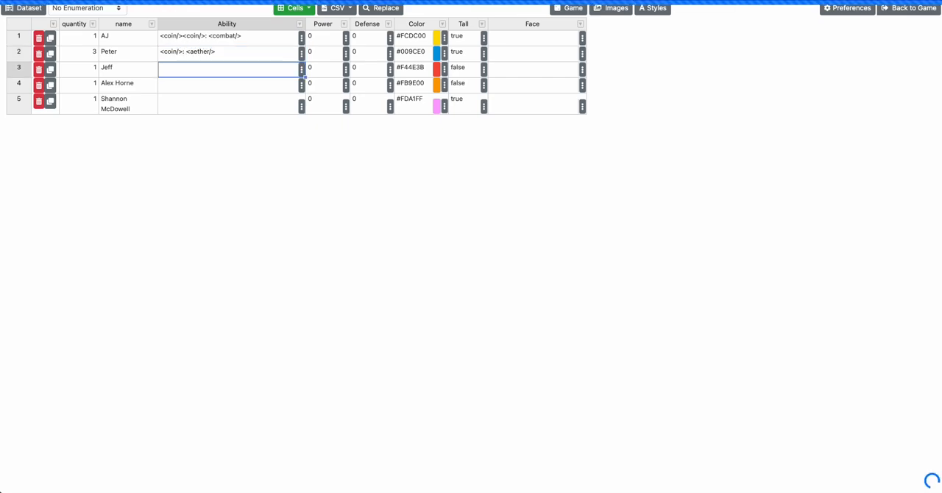
Enter "+<coin/><coin/>" as the Ability of the third row
type("<coin/>")
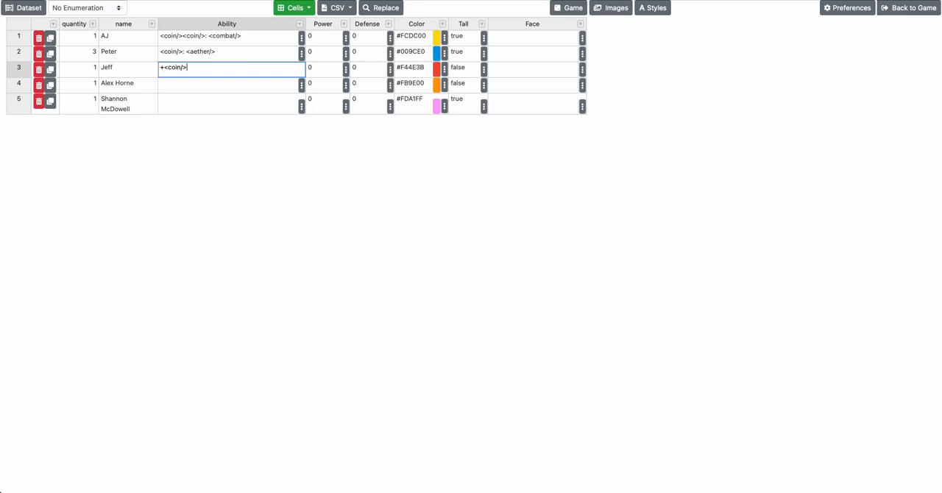
type("<coin/>")
key("Return")
Insert a "+" before the character's name in the third row
key("Up")
key("Left")
key("Right")
key("Down")
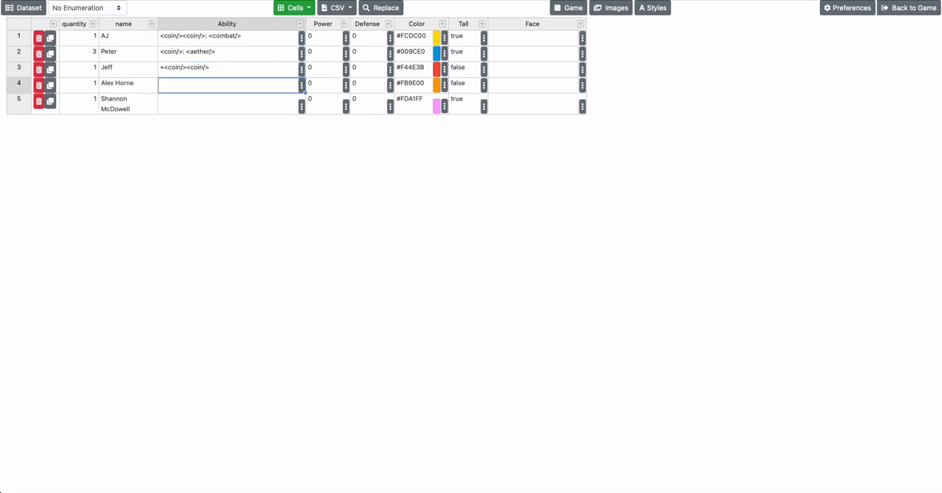
key("Up")
key("Left")
key("Return")
key("super+Left")
type("+")
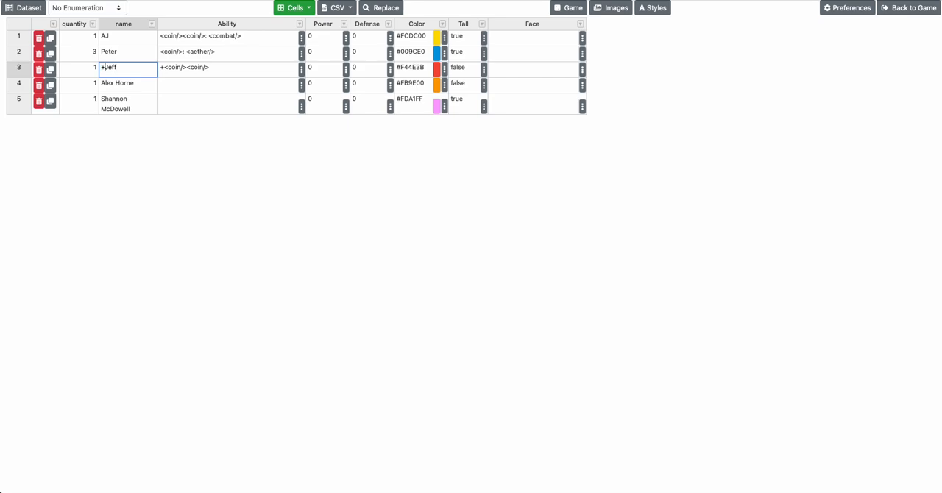
key("Return")
Copy the third row's Ability text into the Ability cell of the fourth row
key("Right")
key("Up")
key("Left")
key("Down")
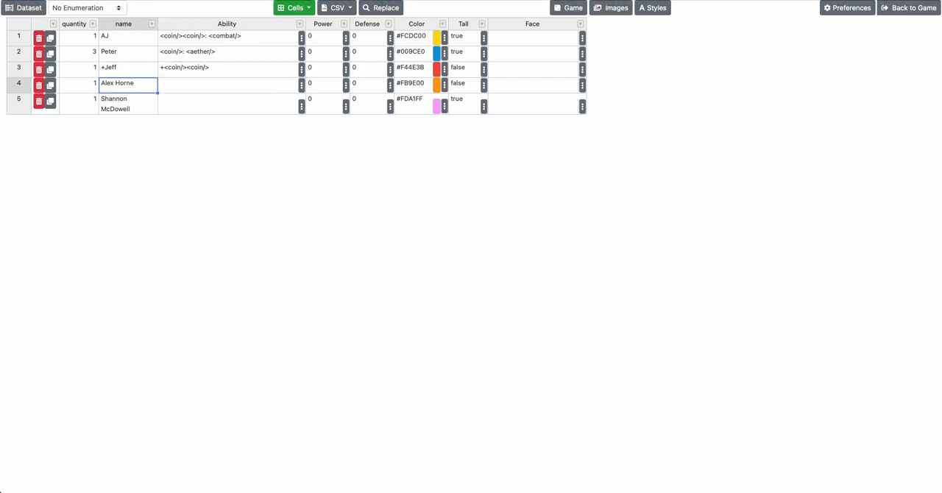
key("Right")
key("Up")
key("super+c")
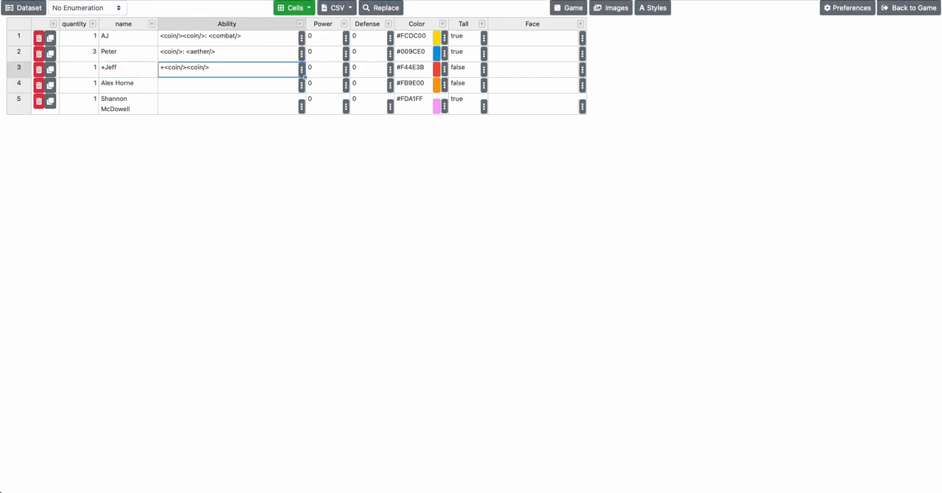
key("Down")
key("Return")
key("super+v")
Extend the fourth row's Ability to "+" followed by five <coin/> tags
key("shift+Left")
key("shift+Left")
key("shift+Left")
key("shift+Left")
key("shift+Left")
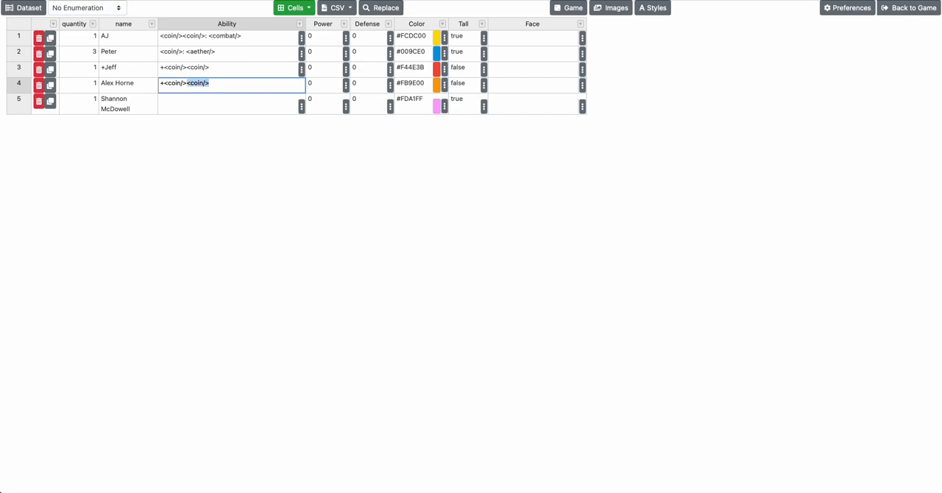
key("super+c")
key("Right")
key("super+v")
key("super+v")
key("super+v")
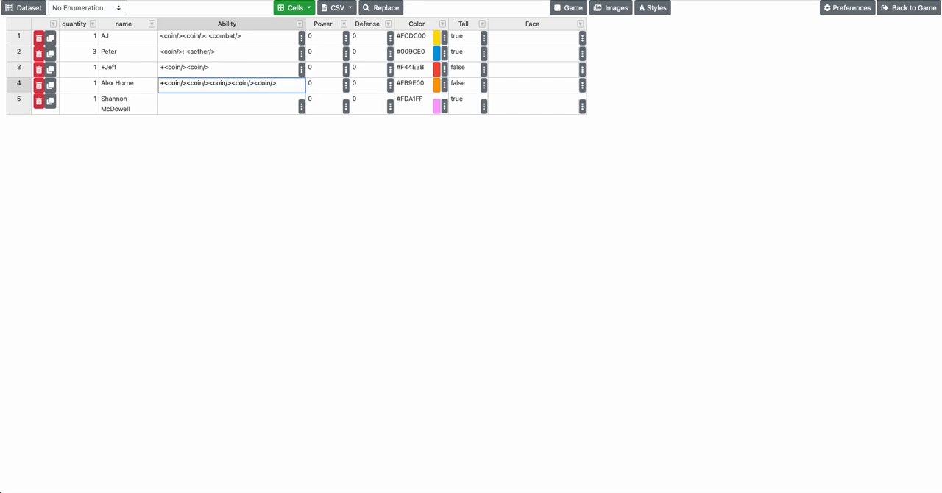
key("Return")
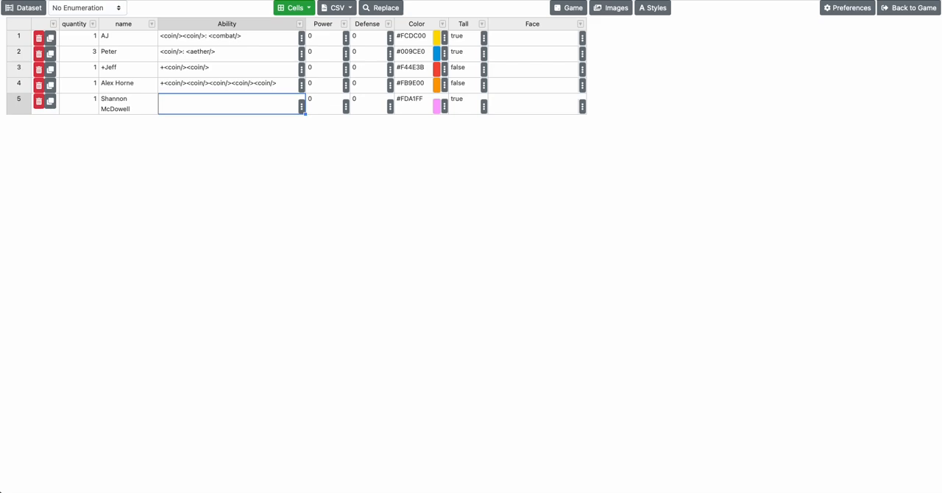
Enter "Take another turn immediately. Win the game if you take 5 turns." as the Ability of the fifth row
type("Take another turn immediately. Do")
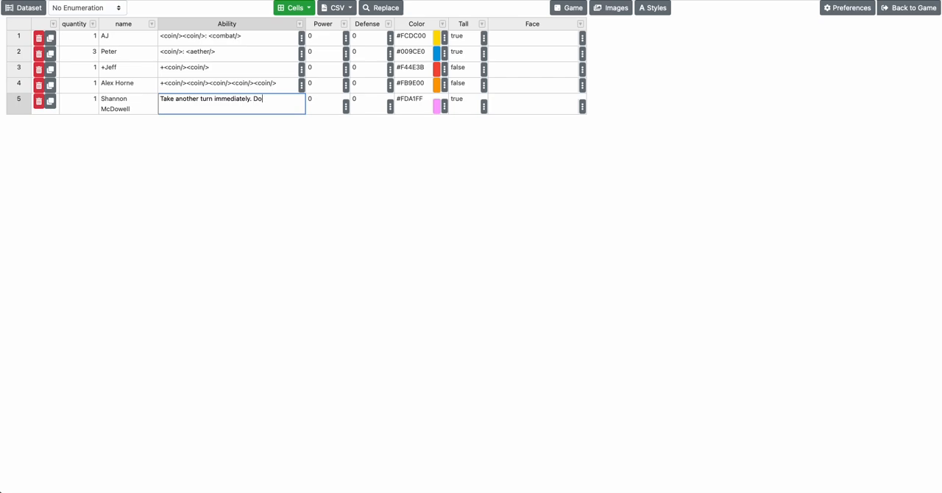
type("n the game a")
type("f you take 5 turns.")
key("Return")
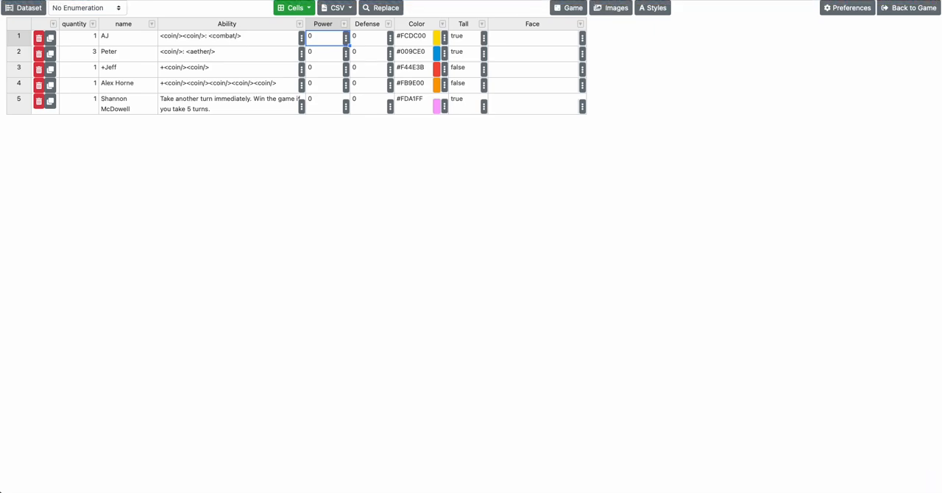
Sort the dataset rows by the name column in ascending order
left_click(124, 25)
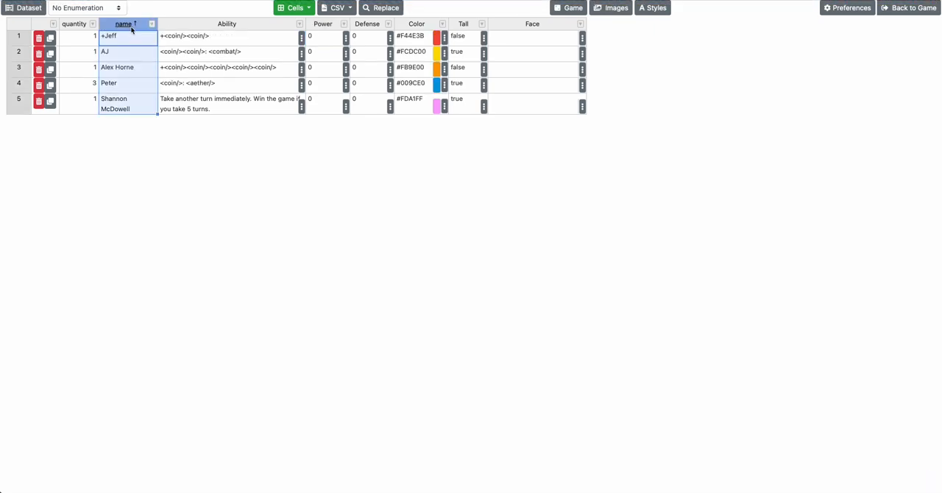
left_click(143, 47)
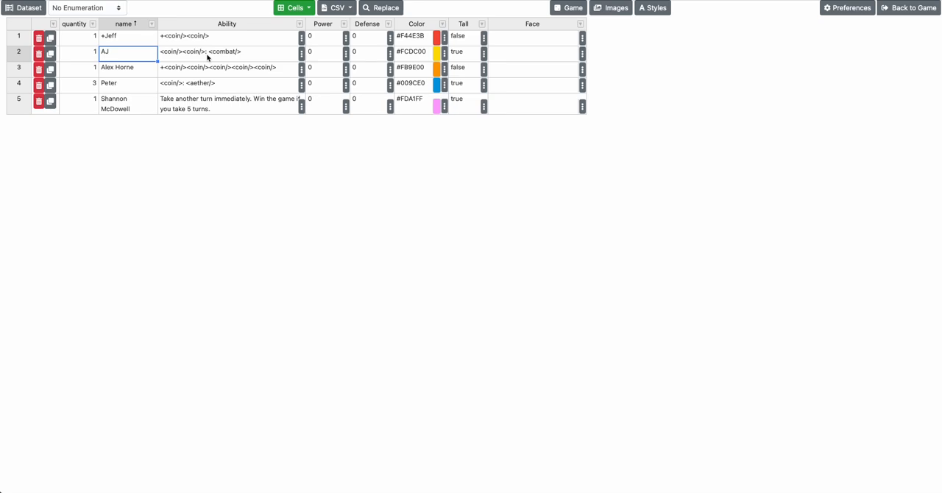
Add a text column named "Real_Name" and place it directly after the name column
left_click(293, 8)
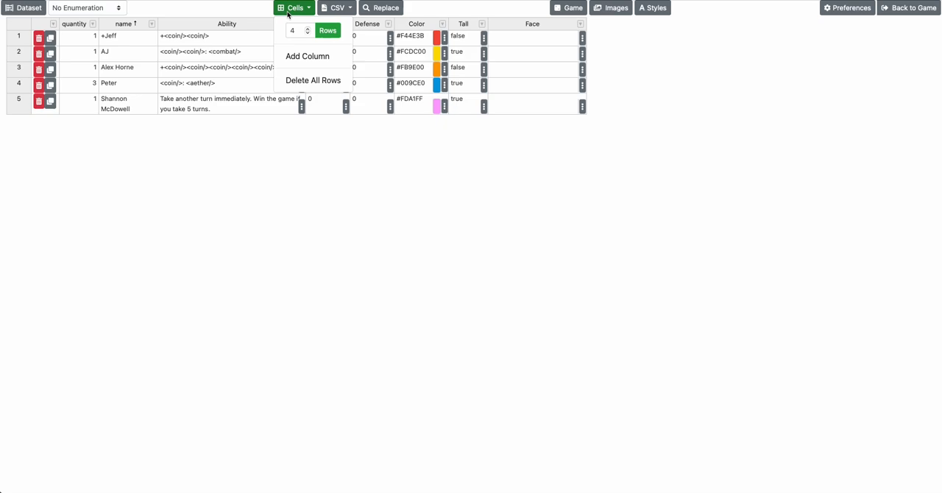
left_click(303, 56)
left_click(350, 229)
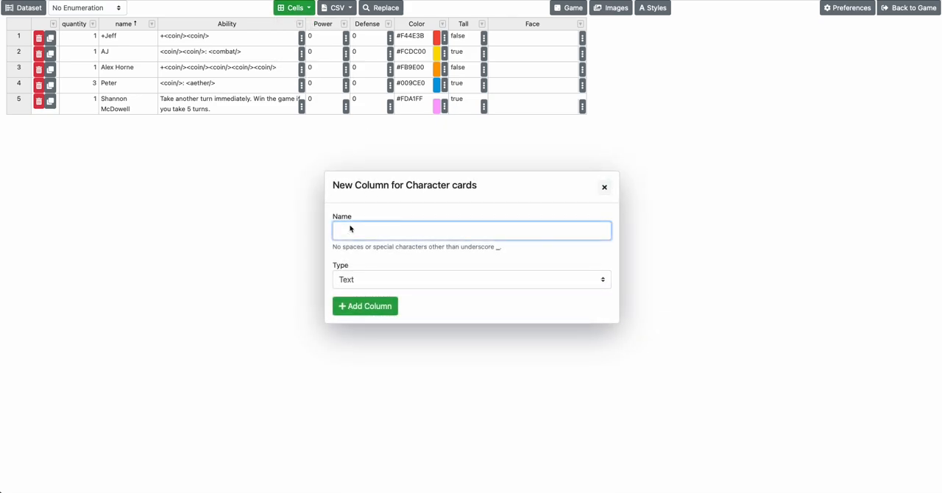
type("Ream")
type("_Nam")
type("e")
left_click(364, 309)
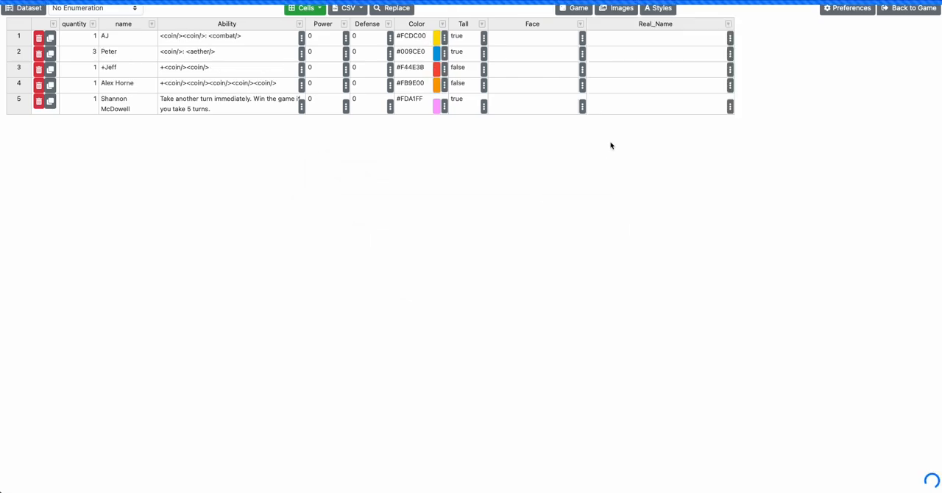
left_click(728, 24)
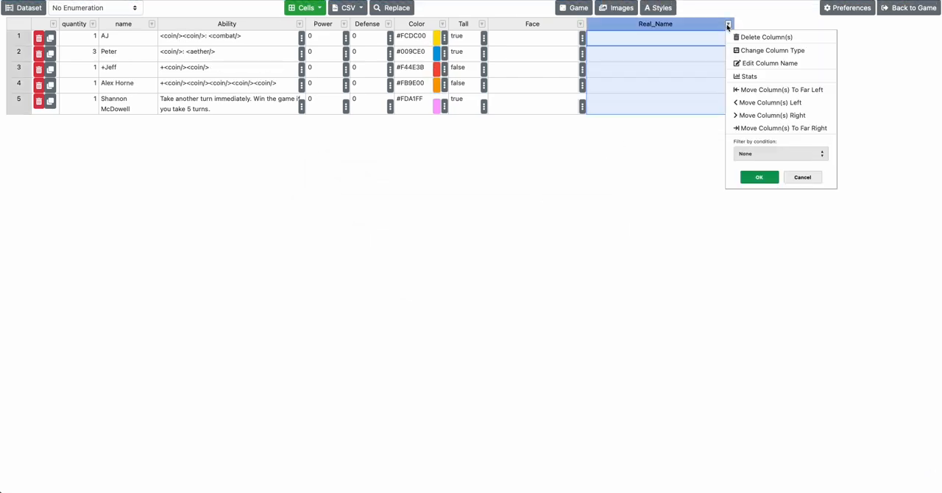
left_click(765, 89)
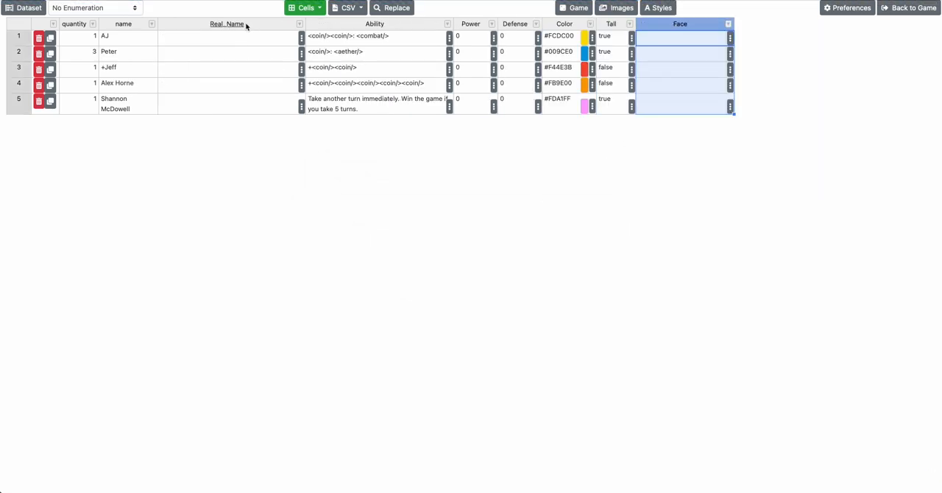
Prefix the name in the second row with "3-" and replace the "+" before the third row's name with "4-"
left_click(149, 40)
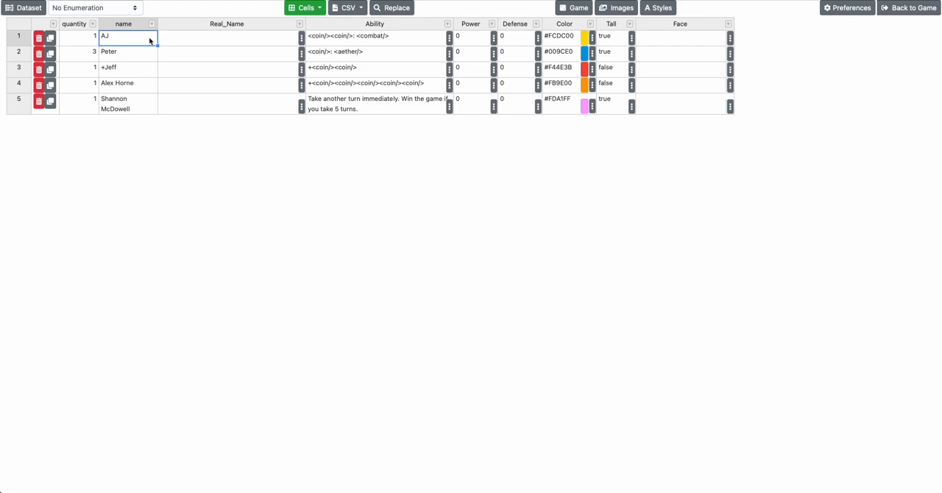
key("Down")
key("Return")
type("3-")
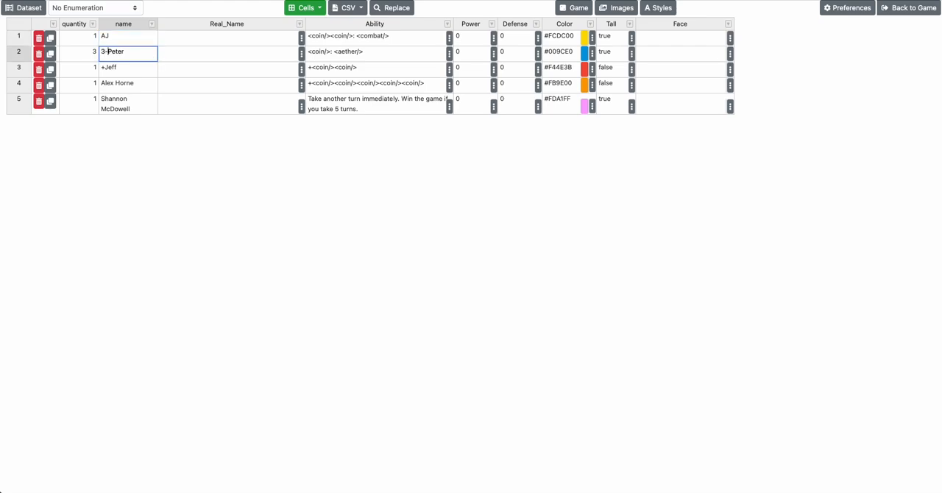
key("Return")
key("Return")
type("4-")
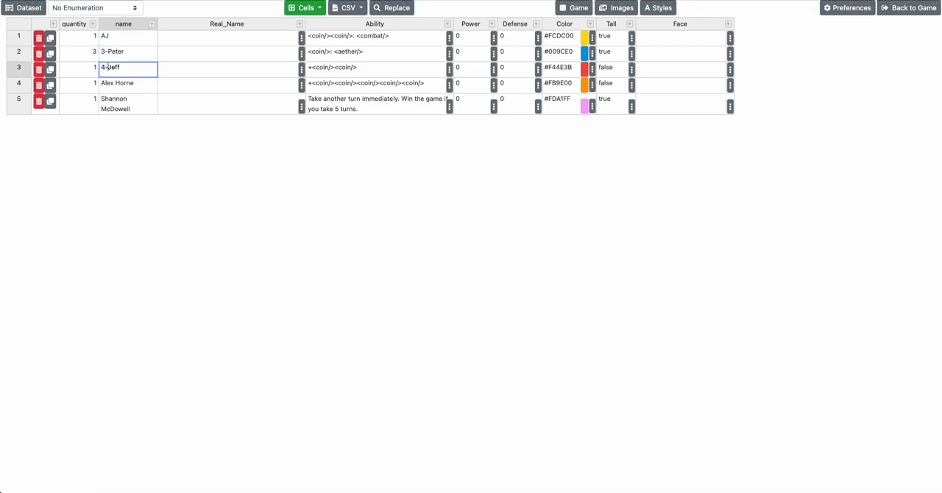
key("Return")
Prefix the name in the fourth row with "2-" and the name in the fifth row with "1-"
key("Return")
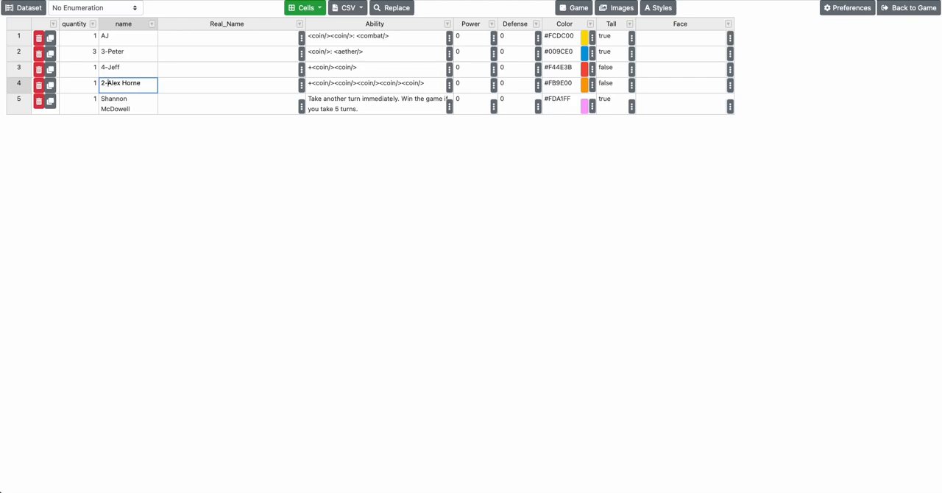
type("2-")
key("Return")
Prefix the name in the first row with "5-"
key("Return")
type("1-")
key("Return")
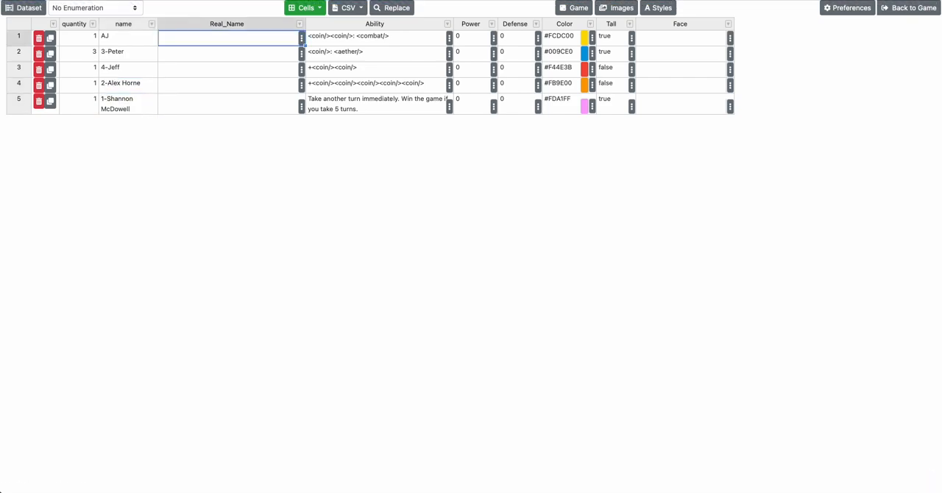
key("Up")
key("Up")
key("Up")
key("Up")
key("Up")
key("Return")
type("5-")
key("Return")
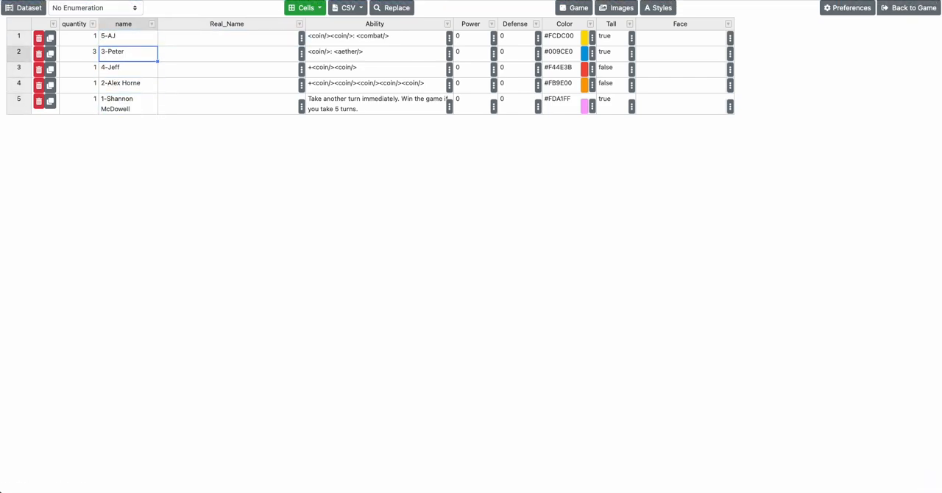
Enter each character's full name in the Real_Name cells of the first and second rows
key("Tab")
key("Up")
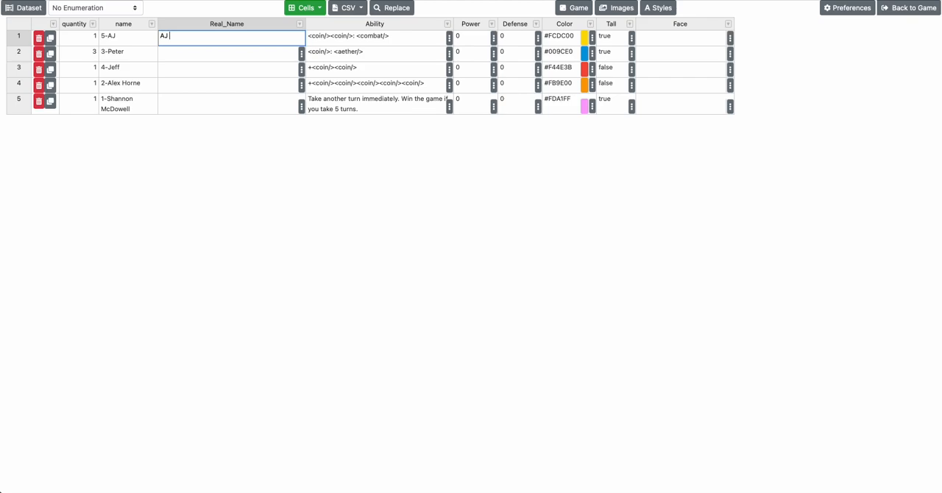
key("Return")
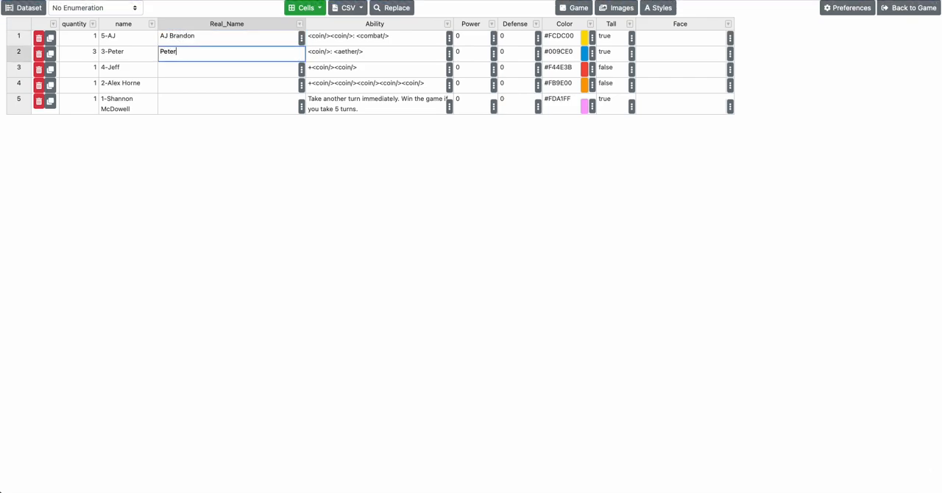
key("Return")
Enter each character's full name in the Real_Name cells of the third and fourth rows
key("Return")
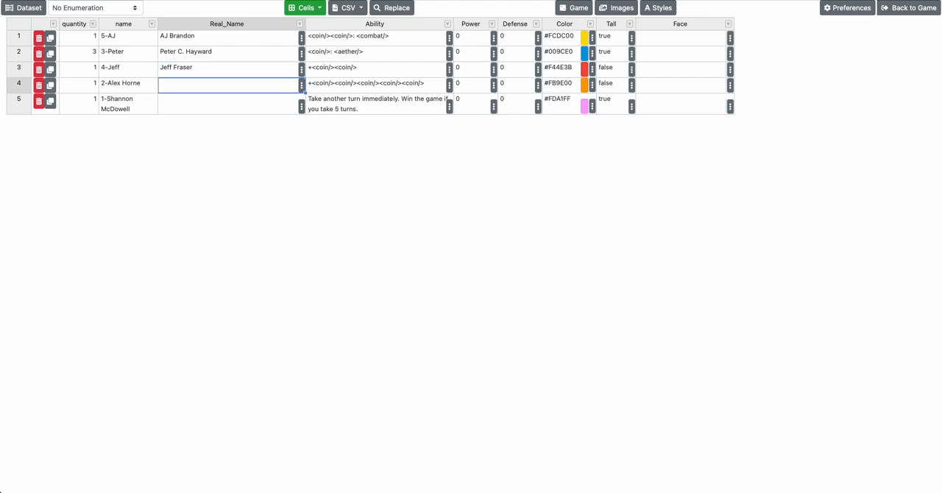
type("Alex Horn")
key("super+BackSpace")
type("Little Alex Horne")
key("Return")
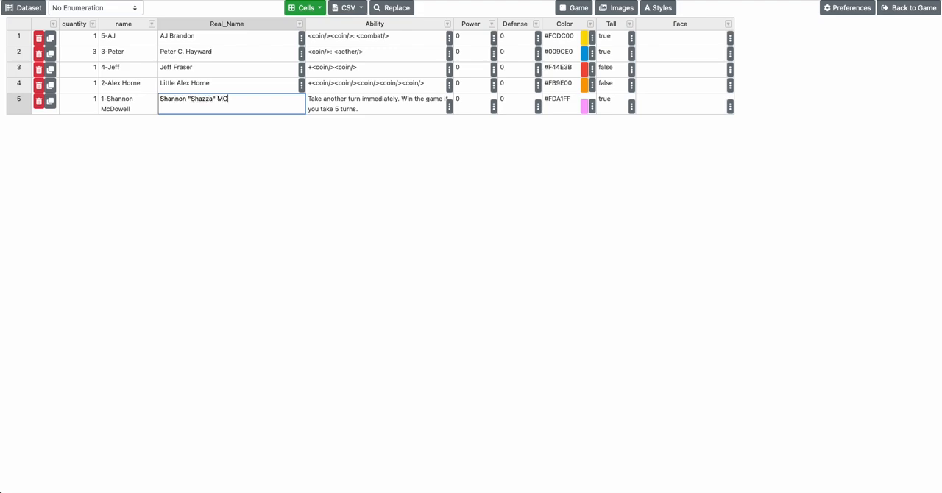
Enter the character's full name with quoted nickname as the fifth row's Real_Name, and reload the dataset to reorder the rows
key("Return")
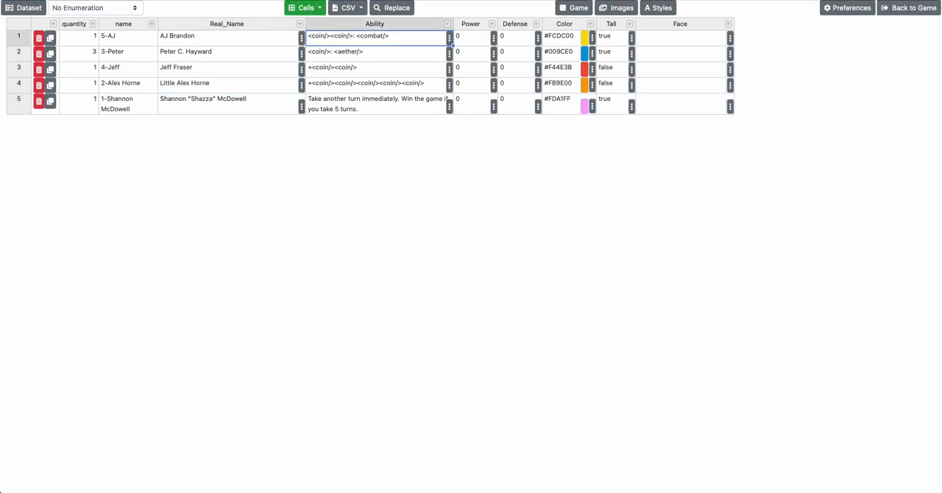
key("super+r")
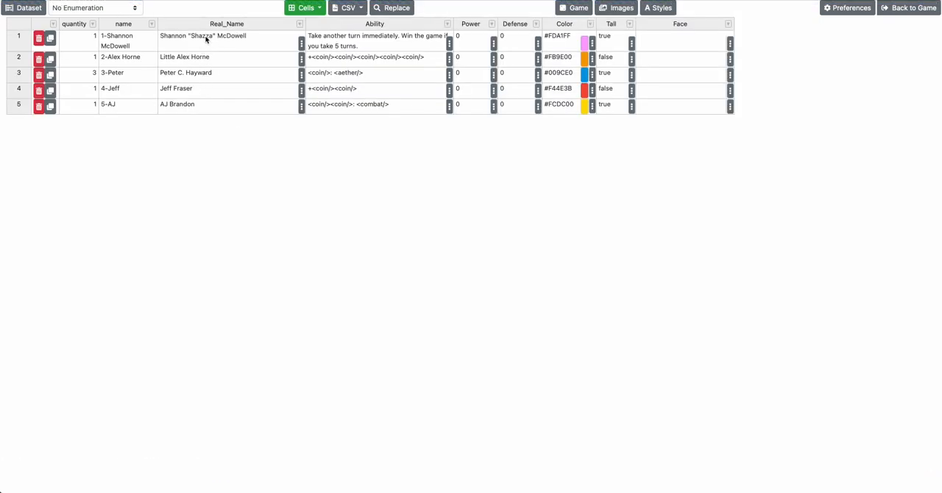
Append the quoted special characters "+*)#$@(" to the name in the first row
left_click(201, 39)
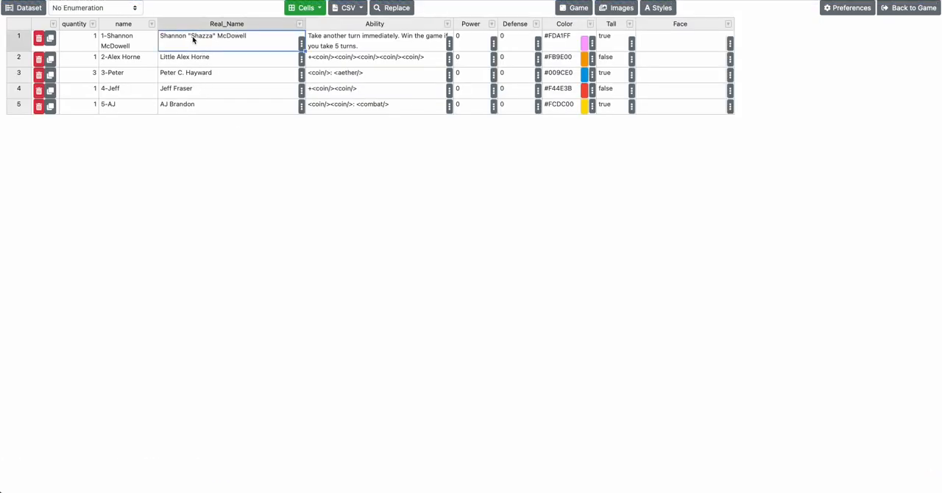
left_click(136, 48)
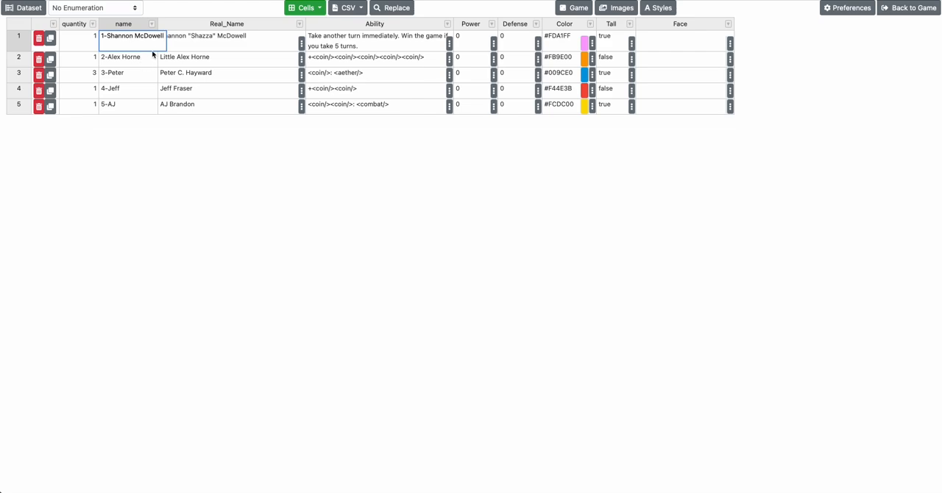
type("\"+\")#$@(")
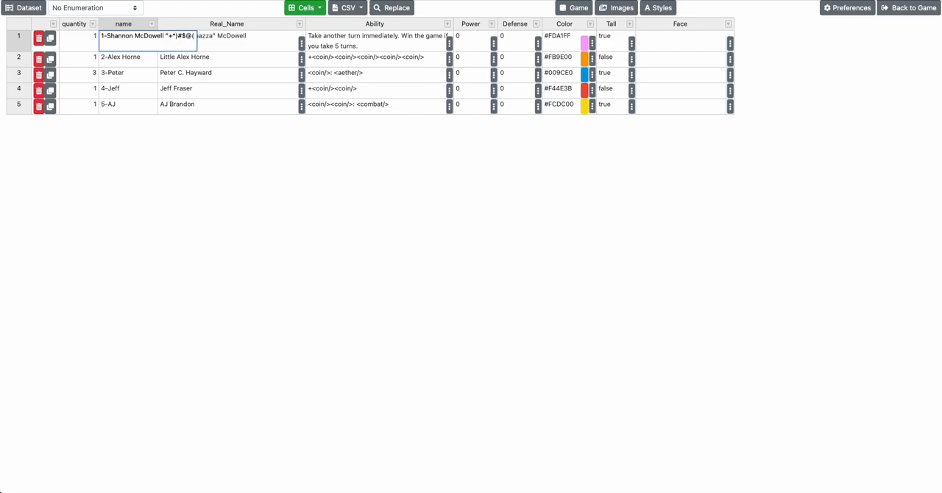
type("\"")
key("Return")
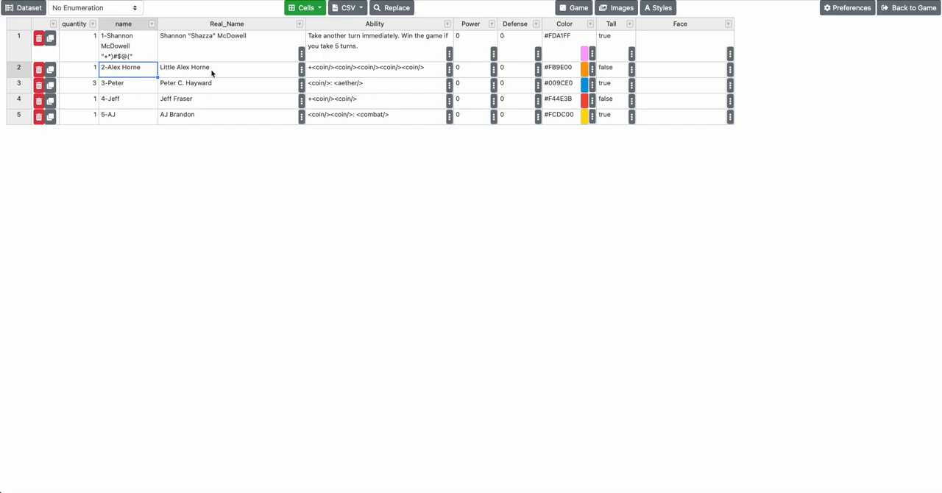
Set Power 1 and Defense 2 in the first row, and Power 3 and Defense 4 in the second row
left_click(475, 61)
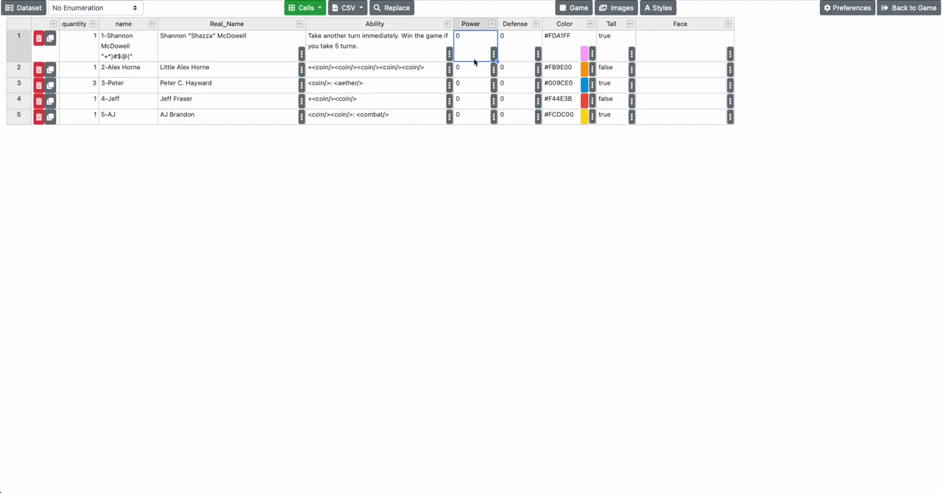
type("1")
key("Tab")
type("2")
key("Return")
type("3")
key("Tab")
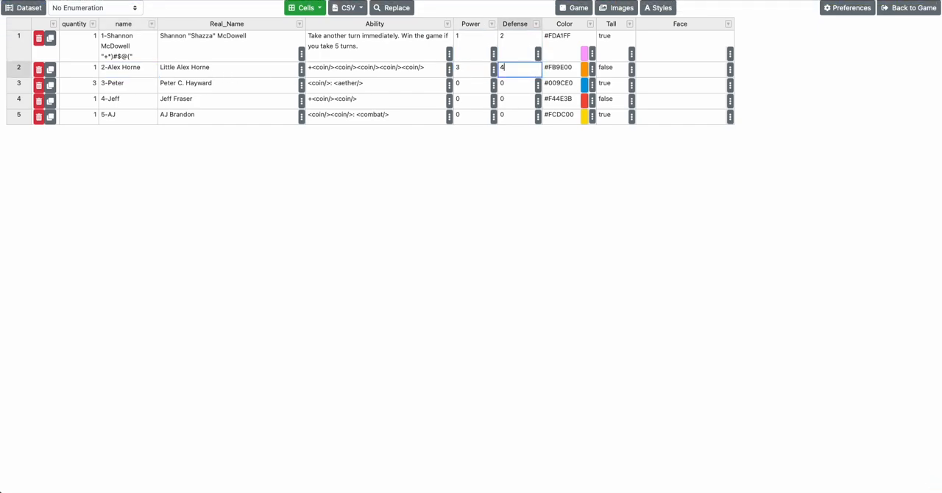
type("4")
key("Return")
Set Power 2 and Defense 4 in the third row, and Power 5 and Defense 1 in the fourth row
type("2")
key("Down")
key("Right")
type("1")
key("Up")
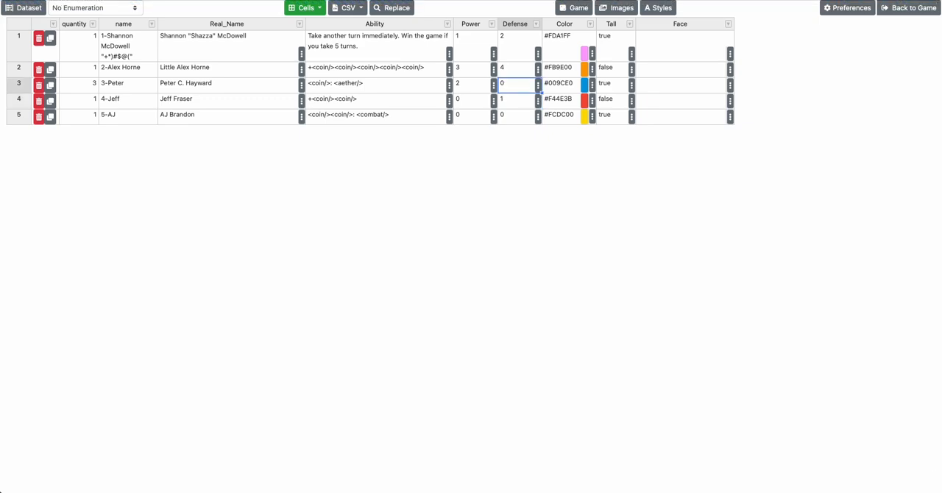
type("4")
key("Return")
type("5")
key("Return")
Set Power 1 and Defense 2 in the fifth row
type("1")
key("Tab")
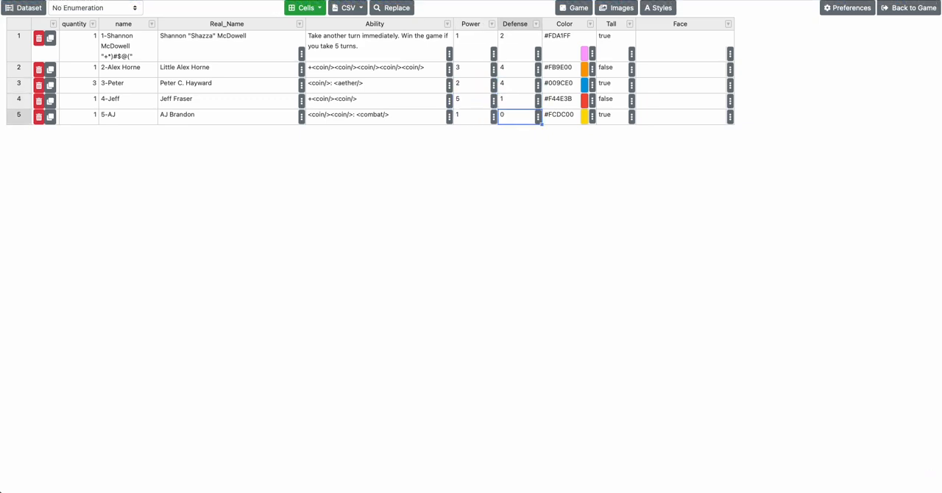
type("2")
key("Up")
Set the first row's Face to the second image in the Headshots group
key("Up")
key("Up")
key("Right")
key("Up")
key("Right")
key("Right")
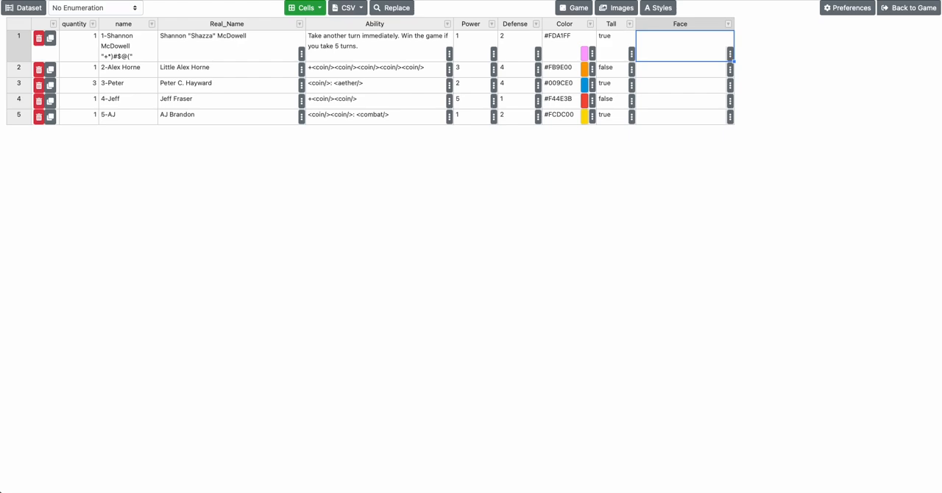
left_click(730, 54)
left_click(850, 51)
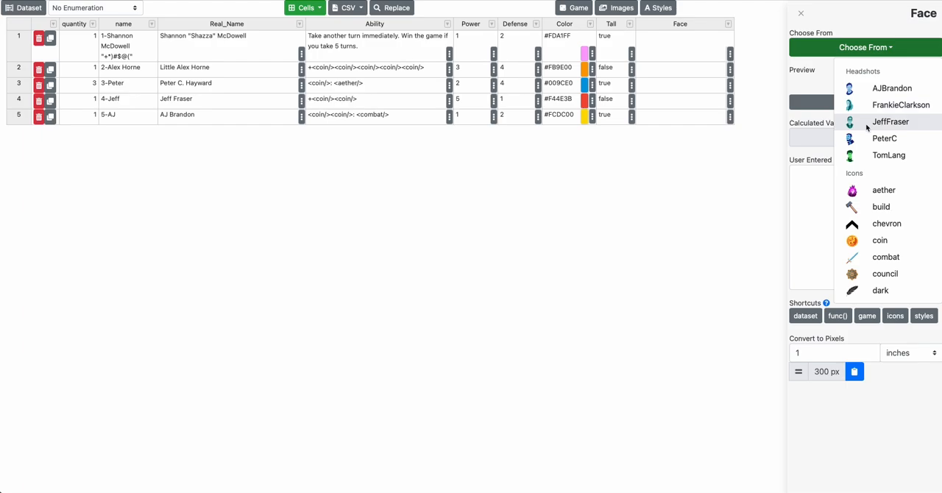
left_click(866, 106)
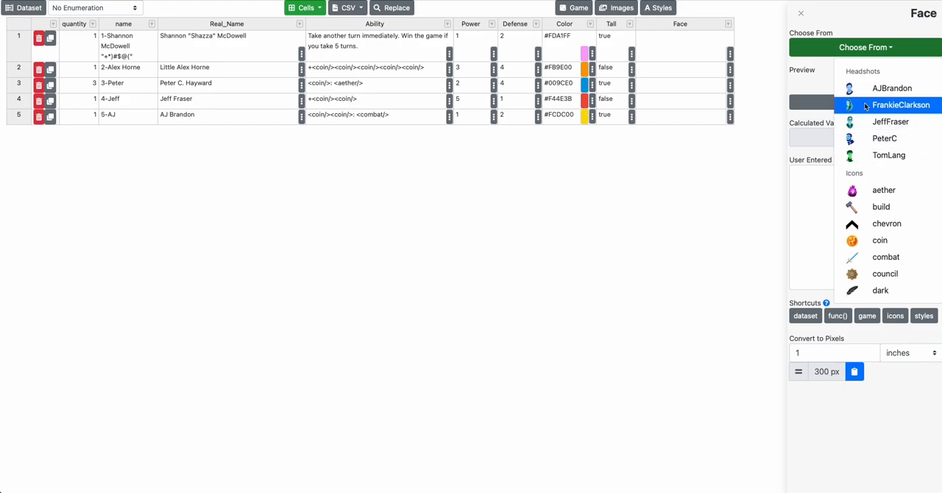
Set the second row's Face to the green portrait, the last image in the Headshots group
left_click(729, 70)
left_click(848, 50)
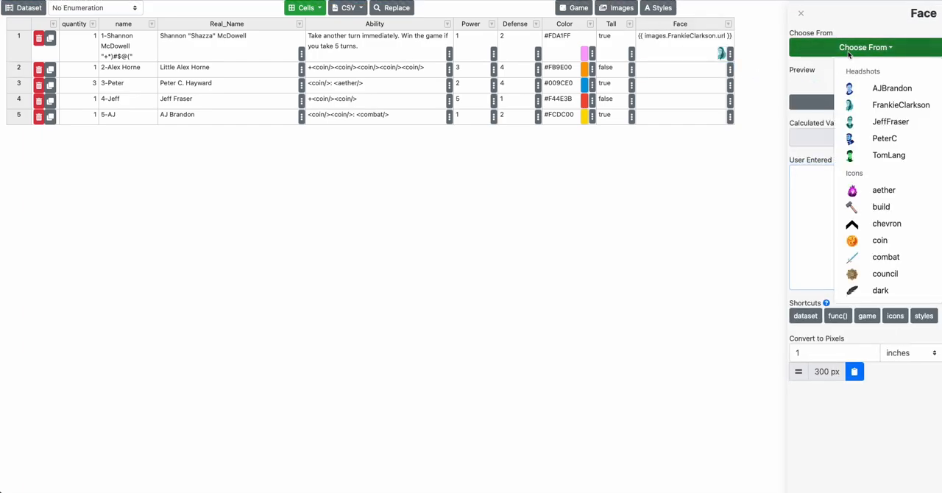
left_click(850, 50)
left_click(850, 50)
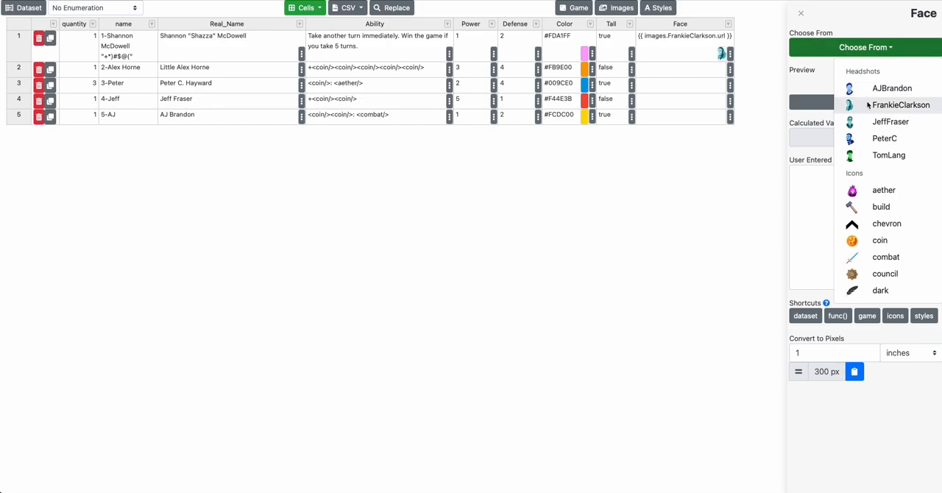
left_click(879, 156)
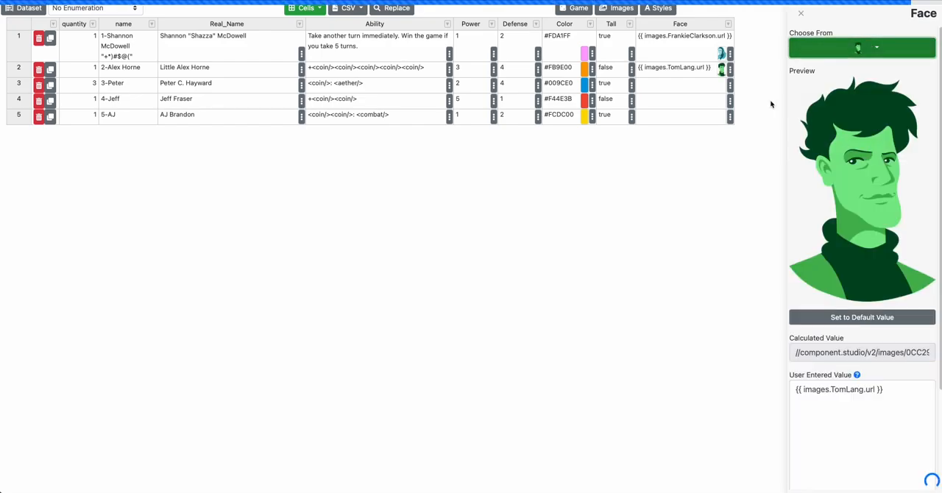
Set the Face in the third and fourth rows to the headshots matching each row's real name
left_click(729, 87)
left_click(839, 47)
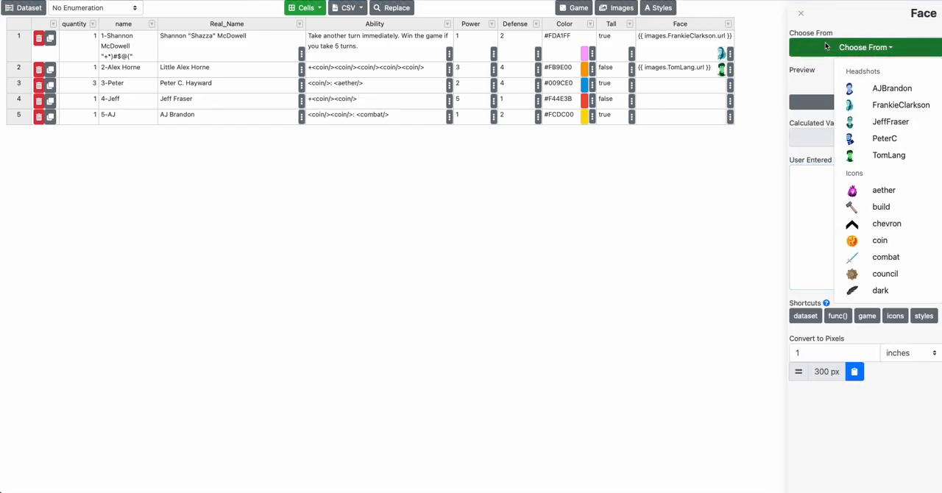
left_click(846, 138)
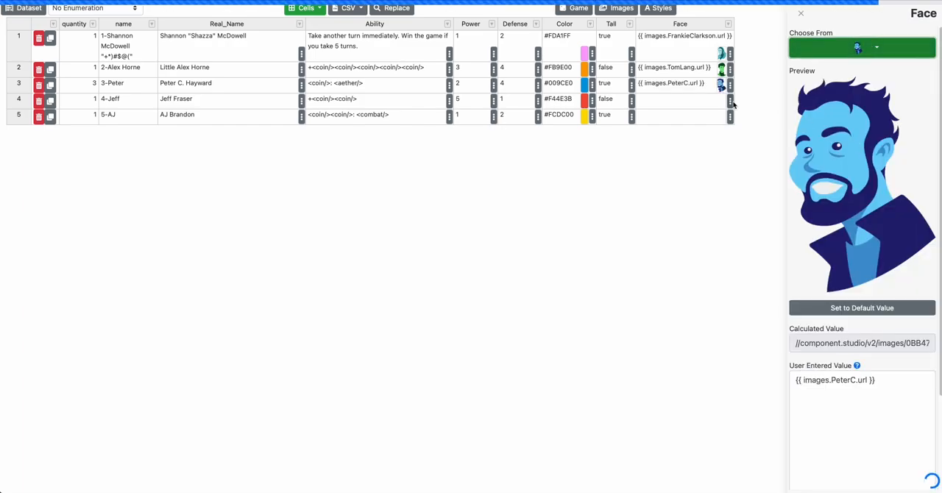
left_click(729, 102)
left_click(842, 46)
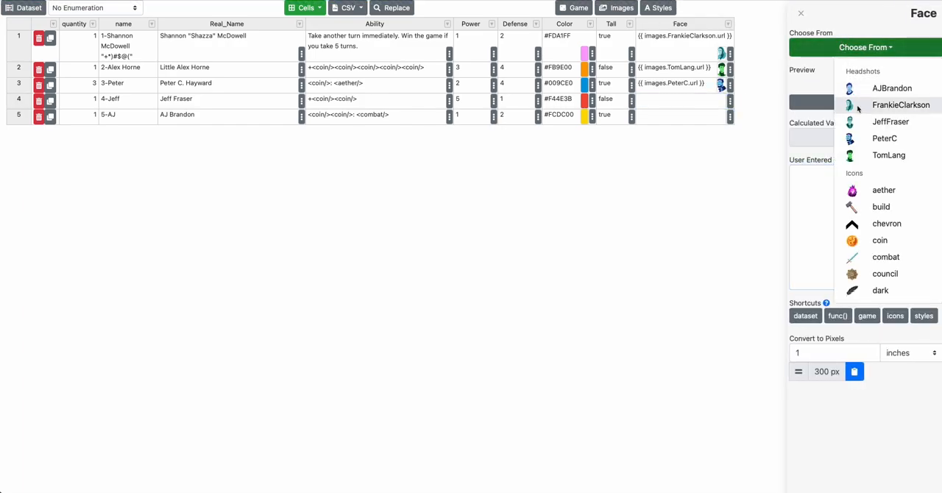
left_click(861, 122)
Set the fifth row's Face to the headshot matching that row's real name and close the cell editor
left_click(729, 117)
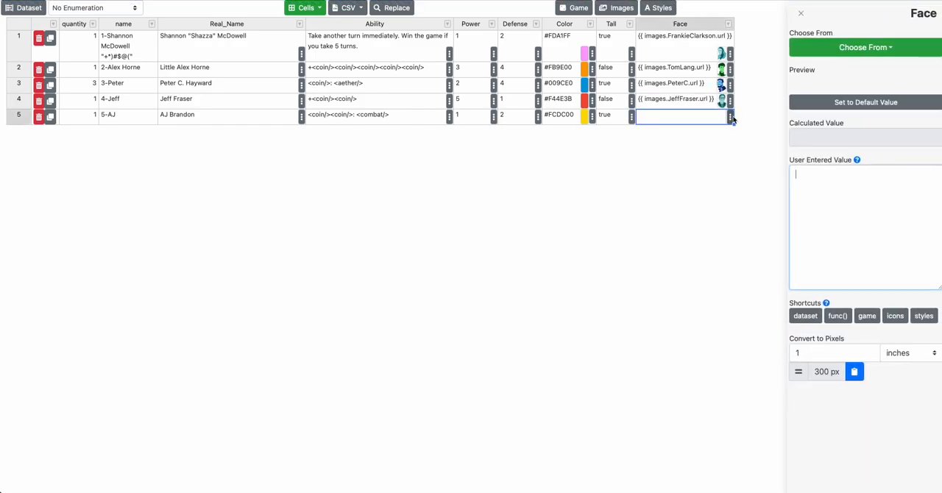
left_click(832, 49)
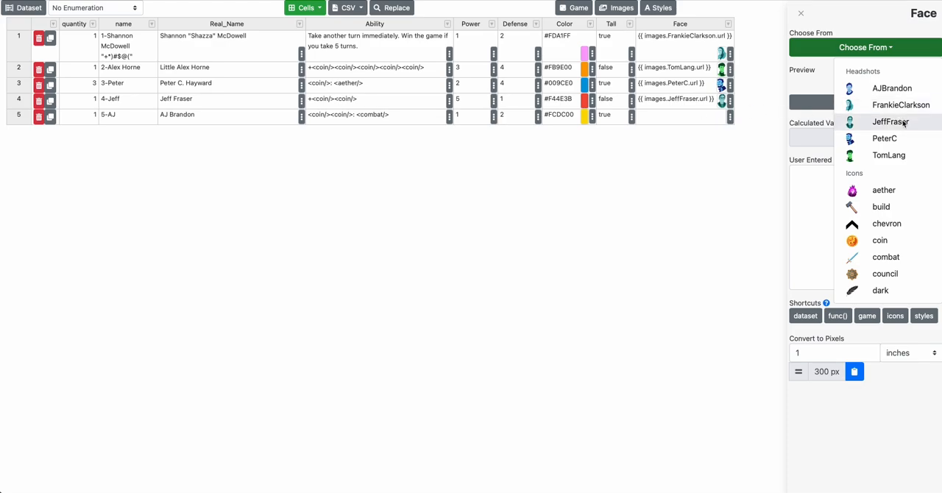
left_click(887, 89)
left_click(693, 154)
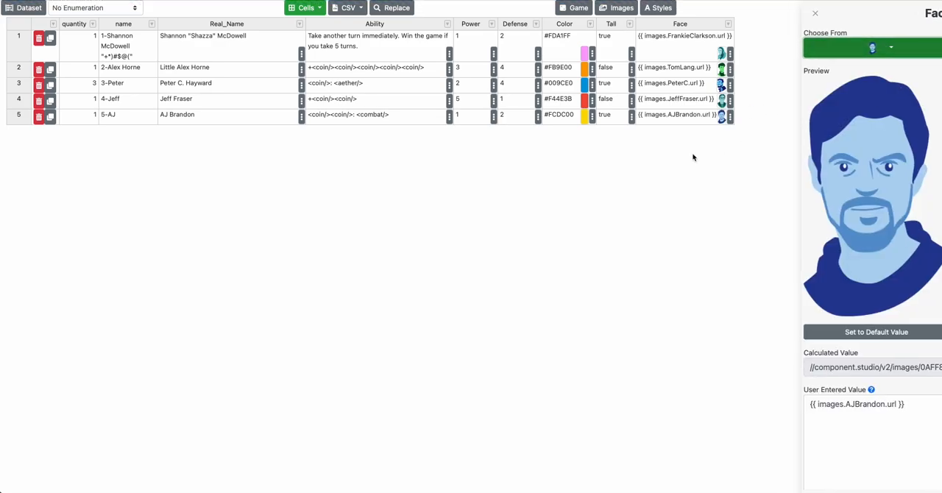
Return to the Fun Problems game and open its Character cards design for editing
left_click(95, 84)
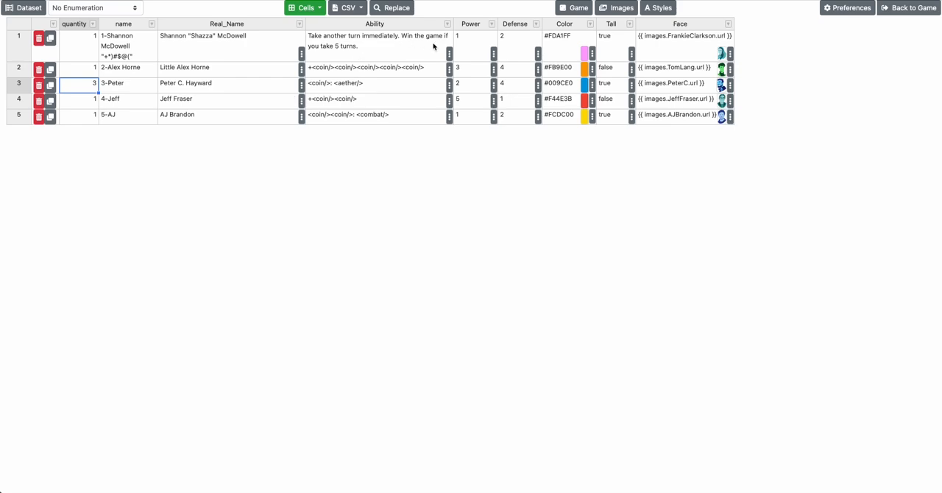
left_click(910, 7)
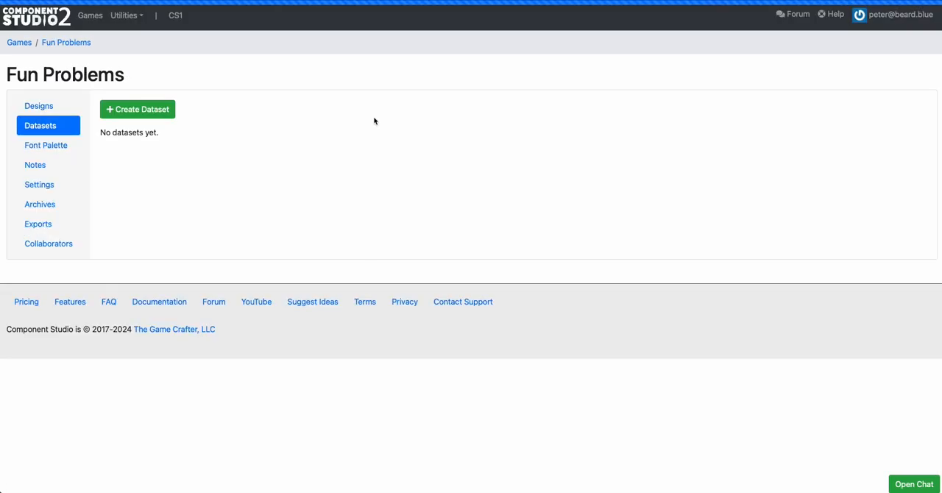
left_click(44, 107)
left_click(115, 159)
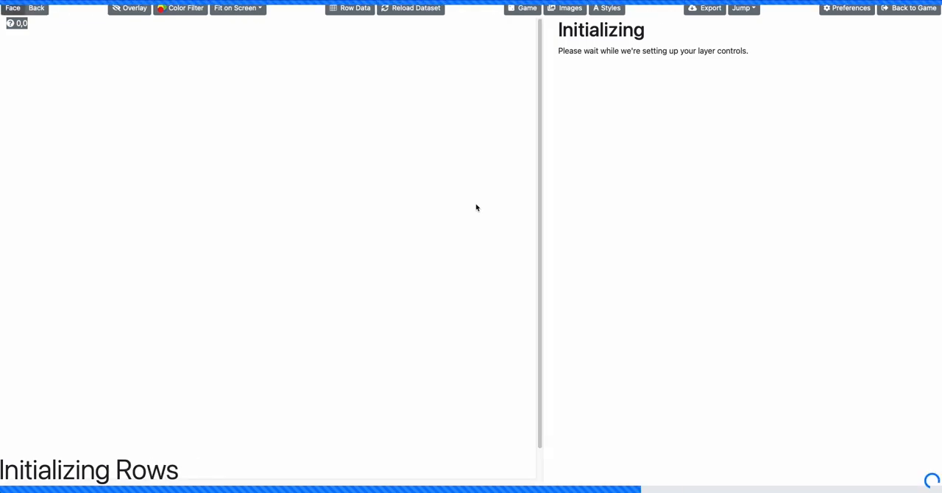
scroll(285, 179, "down", 1)
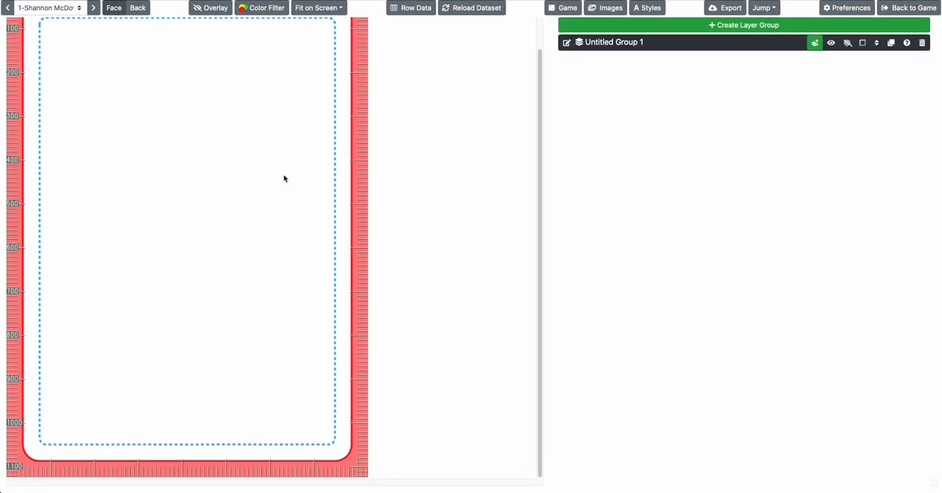
scroll(285, 179, "up", 1)
scroll(285, 179, "down", 1)
scroll(285, 179, "down", 1)
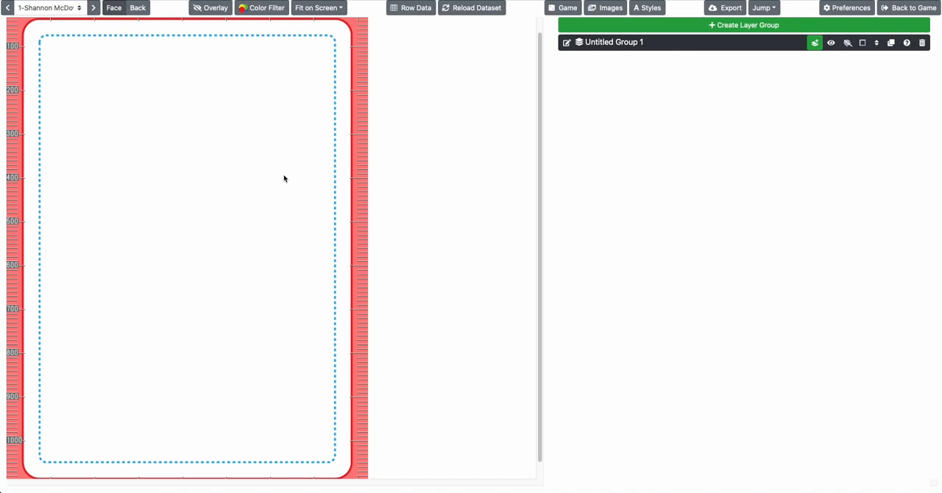
scroll(299, 194, "up", 2)
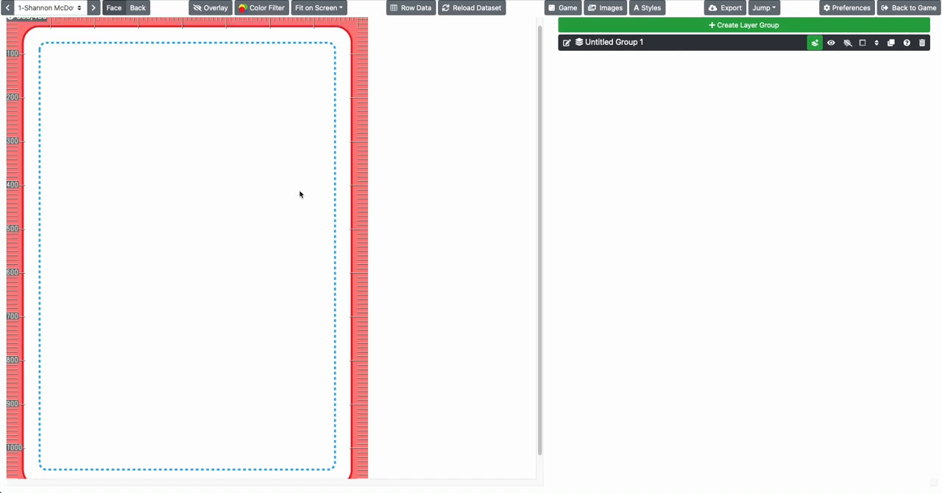
Rename the default layer group as "Front of Card"
left_click(567, 44)
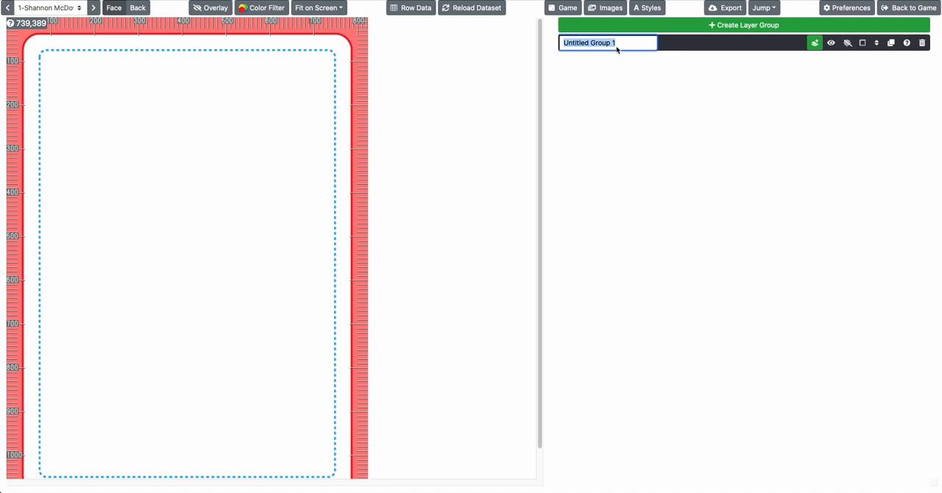
type("Face")
key("BackSpace")
key("BackSpace")
key("BackSpace")
type("ront of Card")
key("Return")
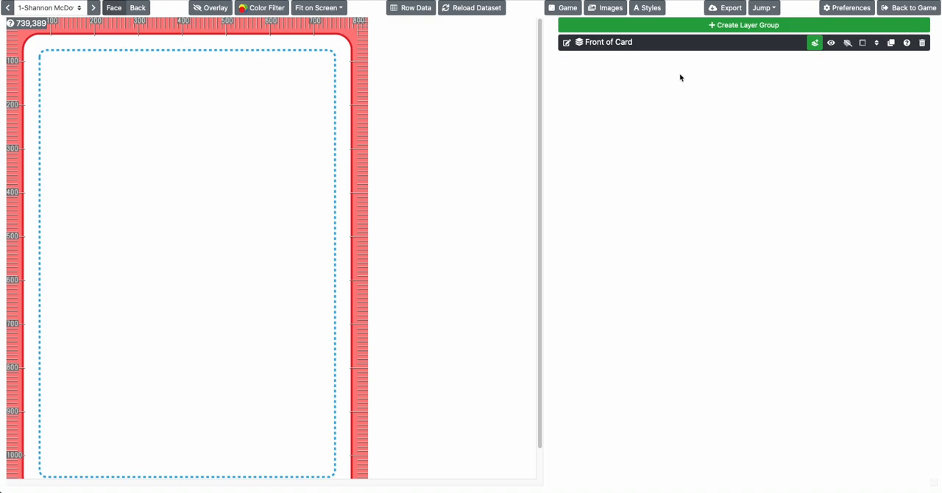
Create a second layer group and rename the "Front of Card" group as "Content"
left_click(812, 46)
left_click(783, 64)
left_click(768, 24)
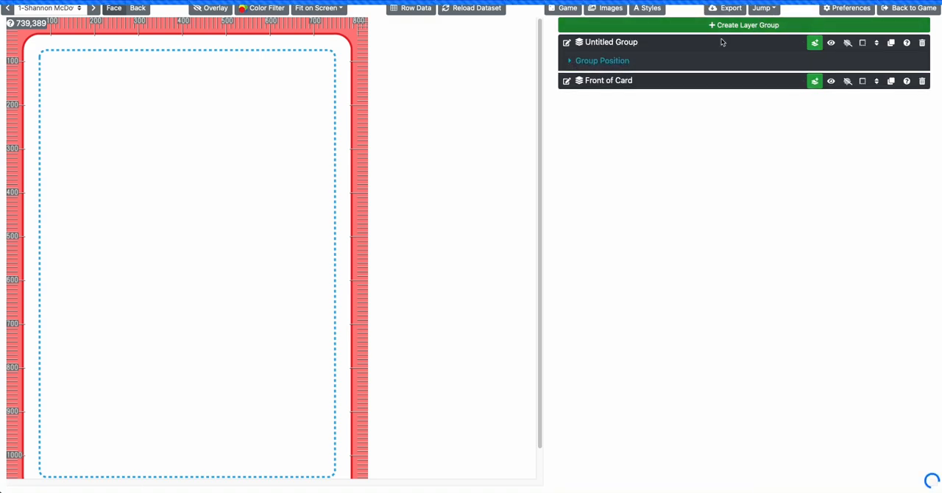
left_click(567, 43)
key("Return")
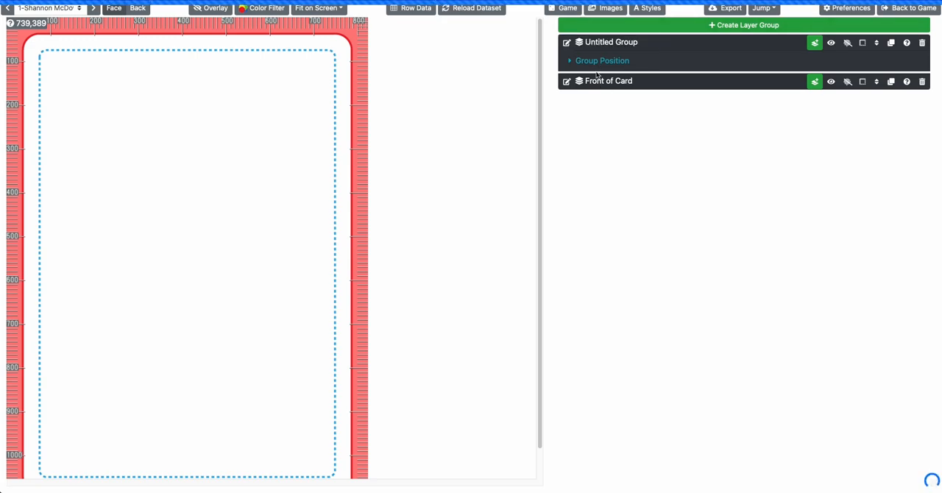
left_click(567, 81)
type("Content")
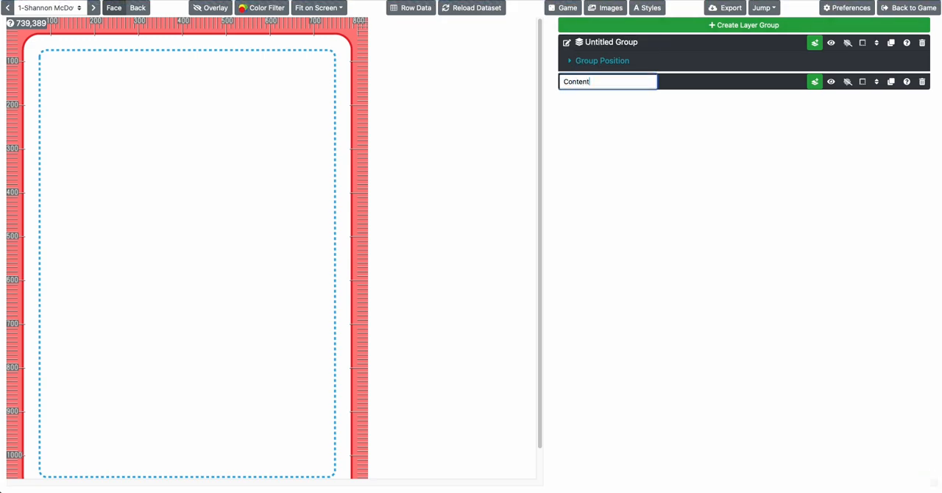
key("Return")
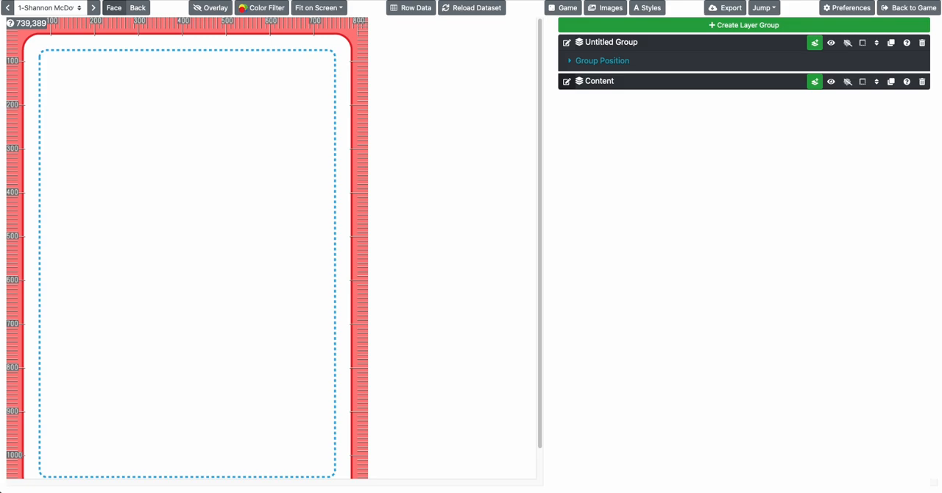
Rename the untitled layer group as "Structure" and move it below the Content group
left_click(567, 42)
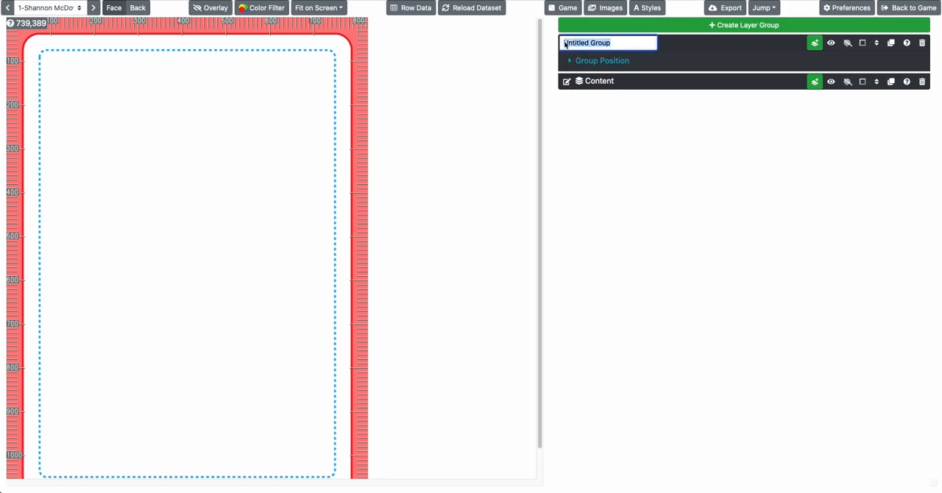
type("B")
key("BackSpace")
key("BackSpace")
key("BackSpace")
key("BackSpace")
key("Return")
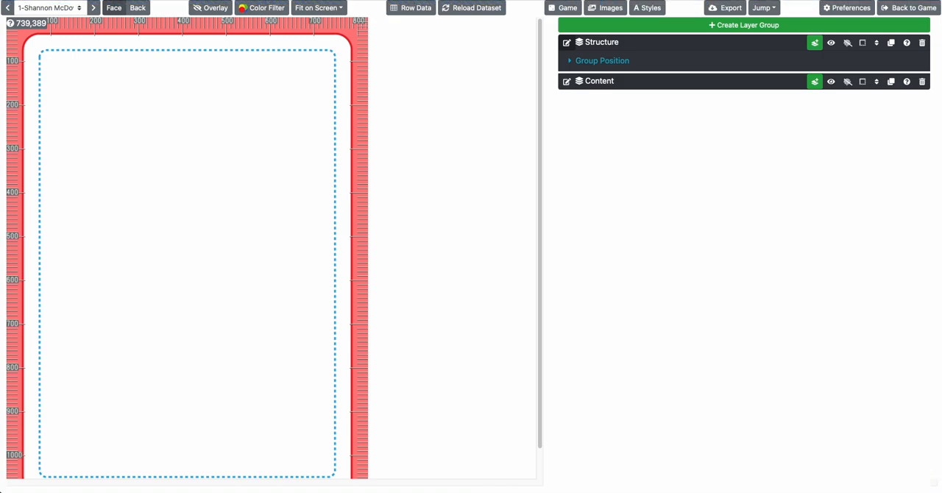
left_click(877, 42)
left_click(887, 95)
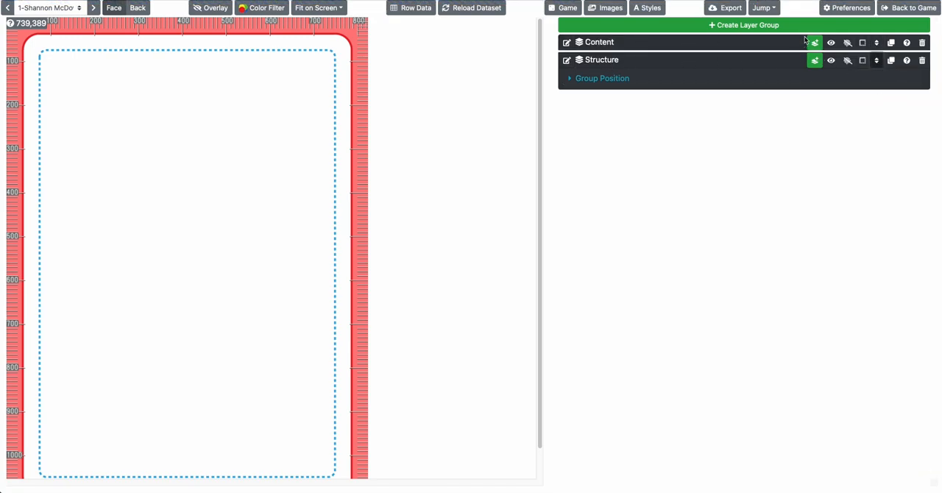
Create a third layer group named "Power and Defense" above Content, and expand the Content group
left_click(770, 25)
left_click(568, 43)
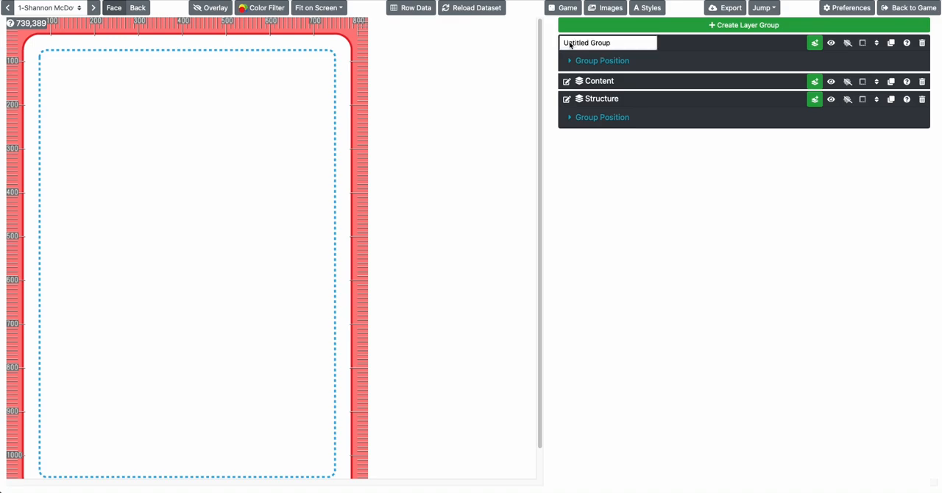
triple_click(601, 45)
type("Po")
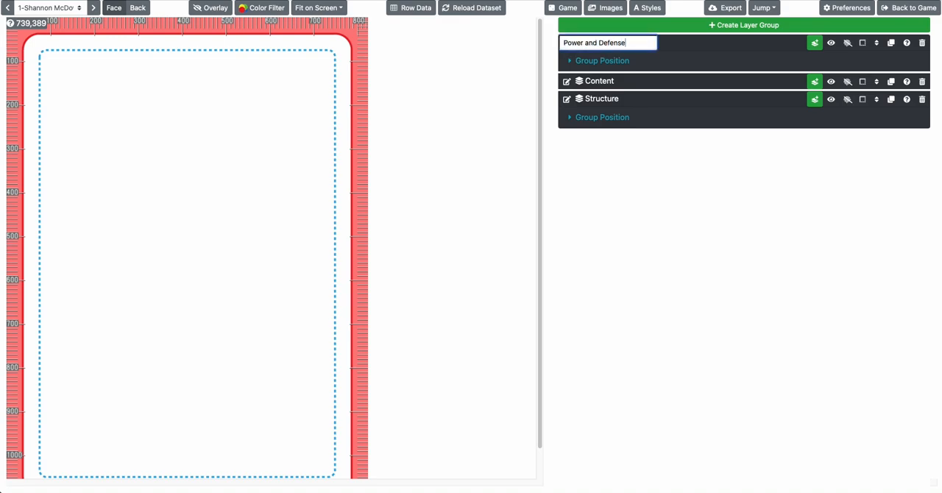
type("wer and Defense")
key("Return")
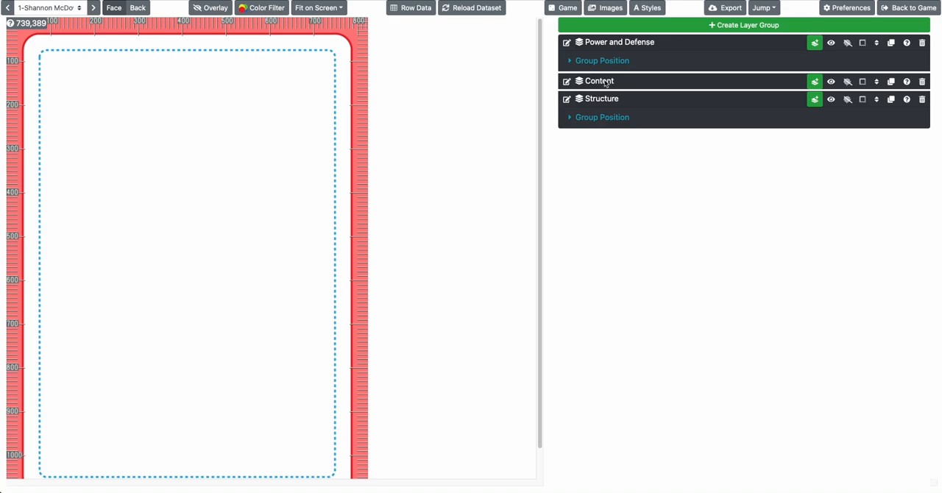
left_click(605, 83)
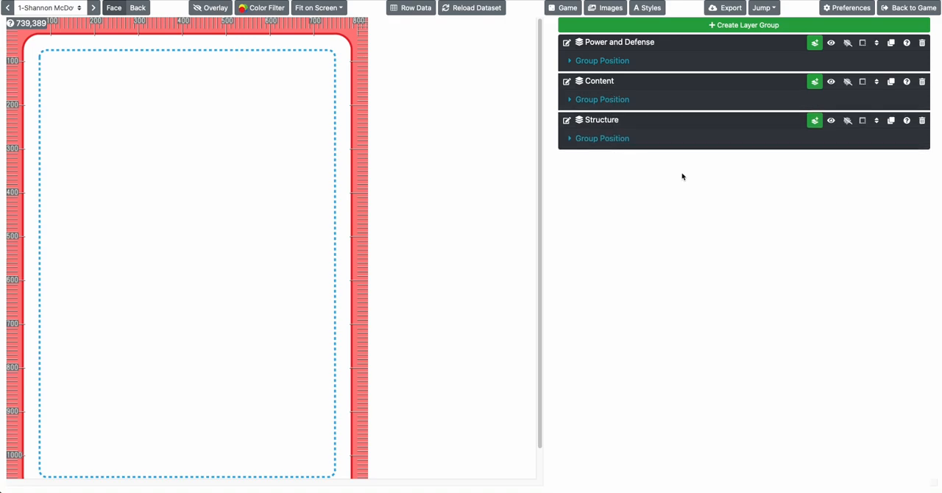
left_click(816, 125)
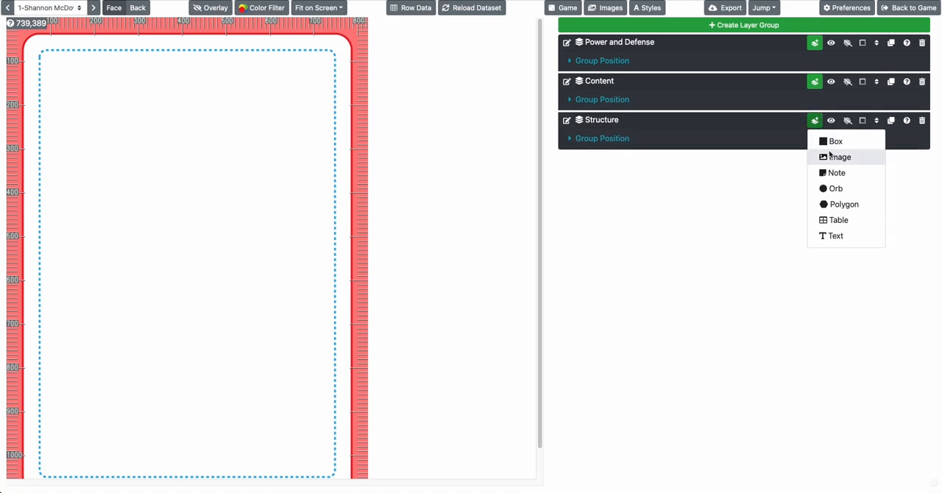
left_click(829, 143)
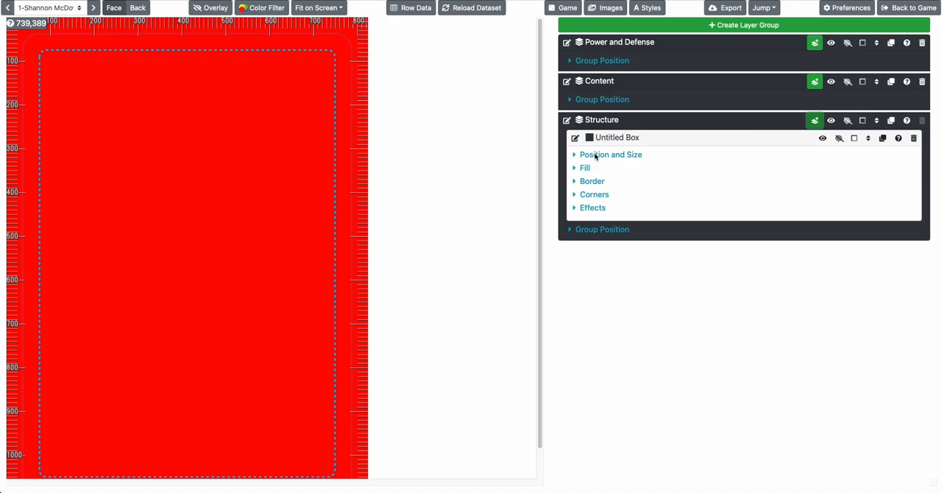
left_click(914, 138)
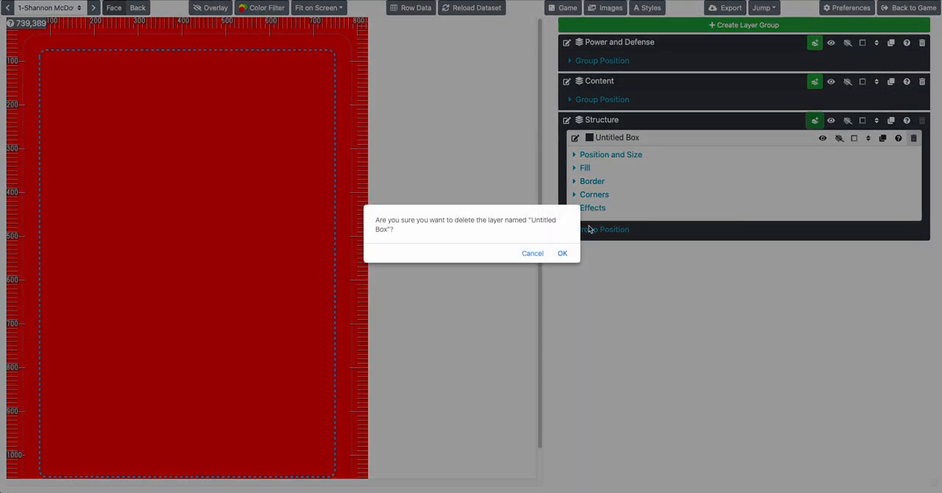
left_click(562, 253)
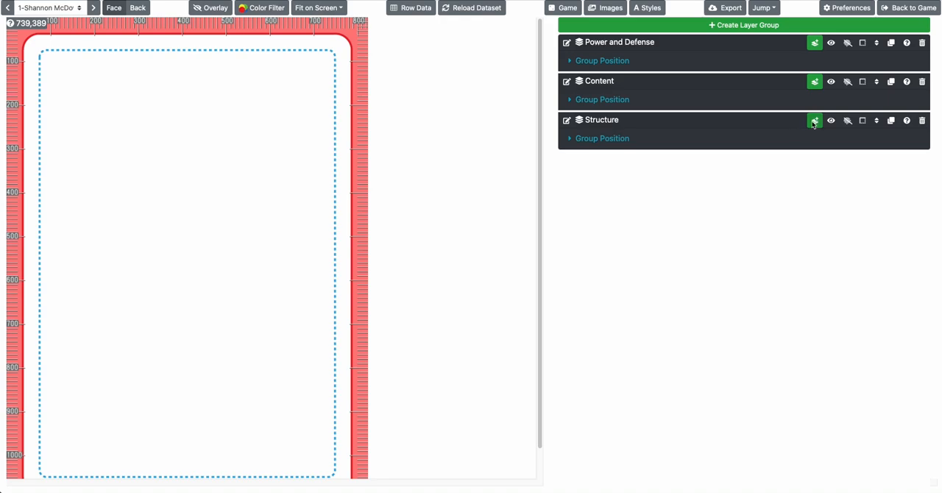
Start adding a new layer to the Structure group
left_click(814, 121)
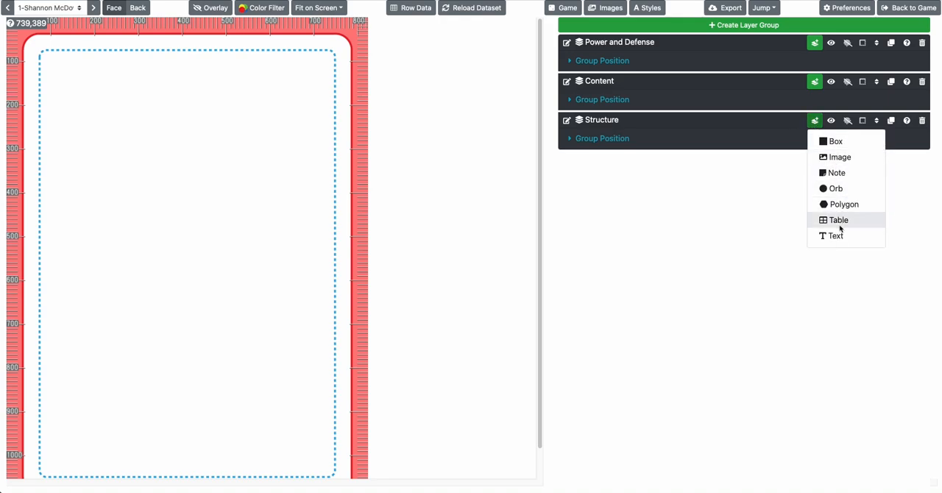
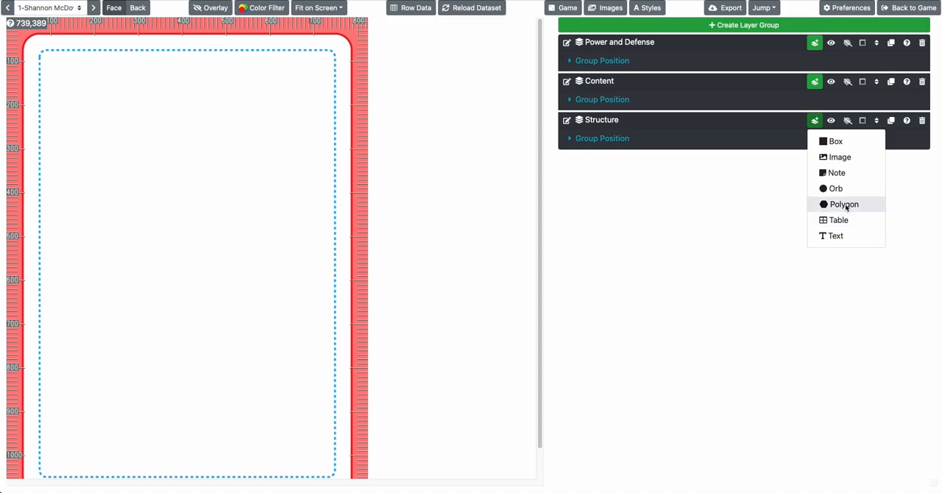
Add a polygon layer to the Structure group and set its number of sides to 3
left_click(845, 206)
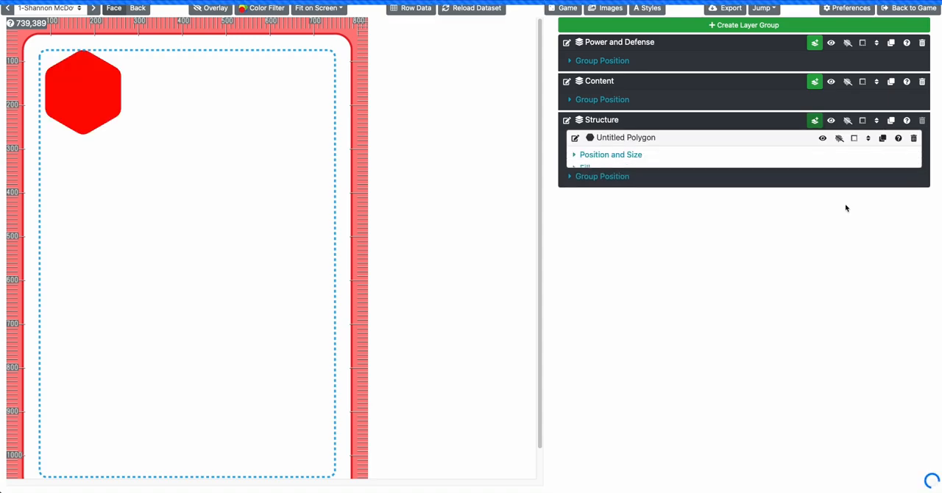
left_click(591, 156)
left_click(601, 277)
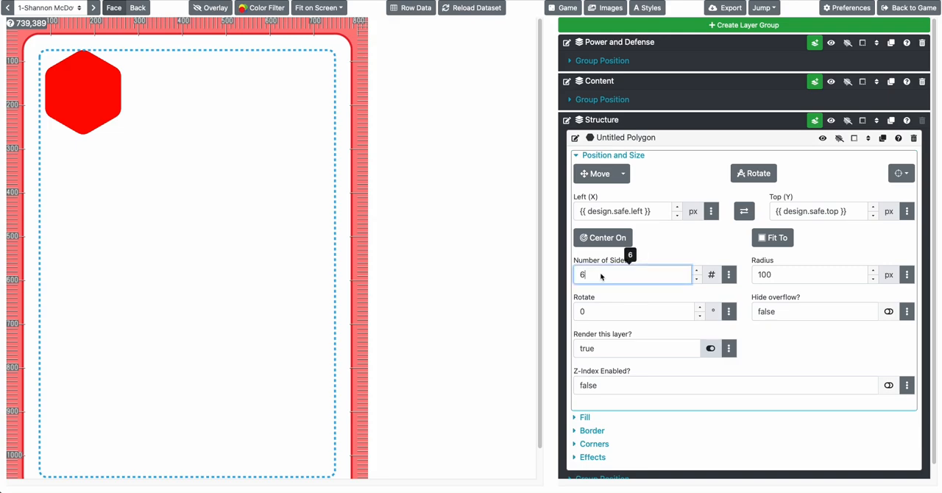
type("3")
left_click(602, 312)
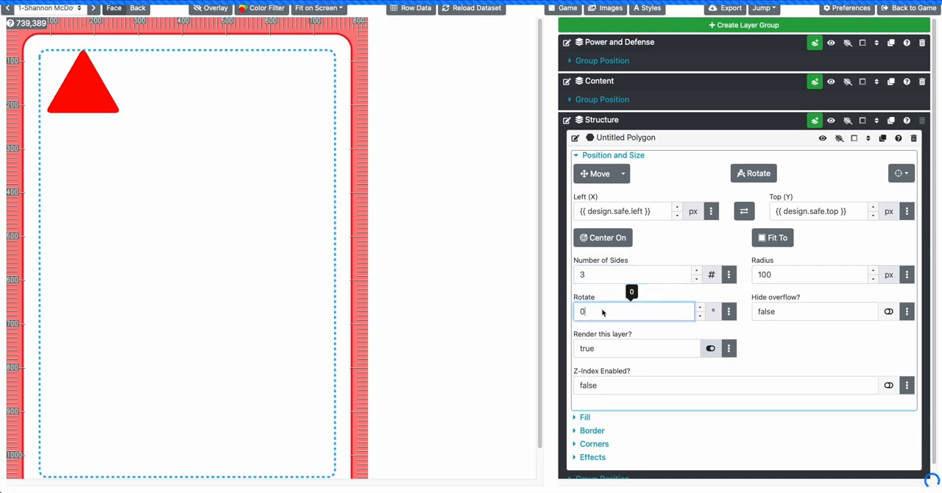
Set the polygon's number of sides to 5, and delete the polygon layer
left_click(596, 280)
type("5")
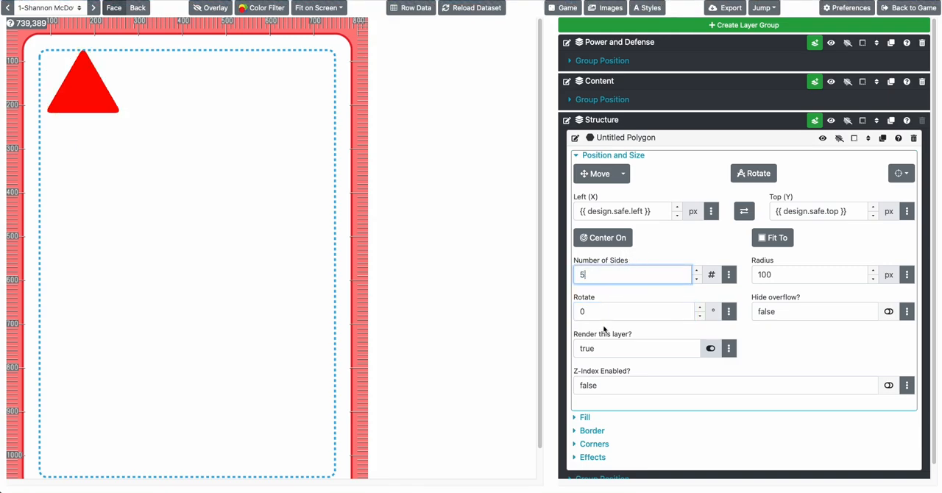
left_click(601, 313)
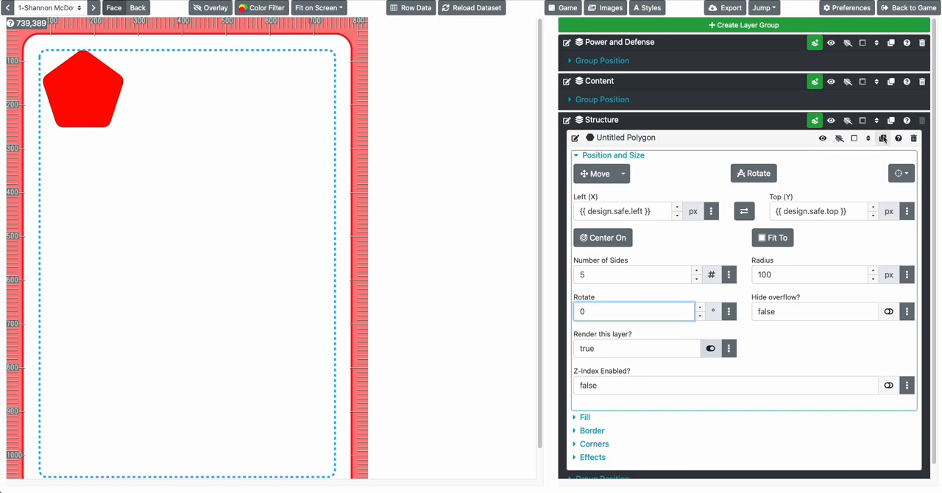
left_click(913, 139)
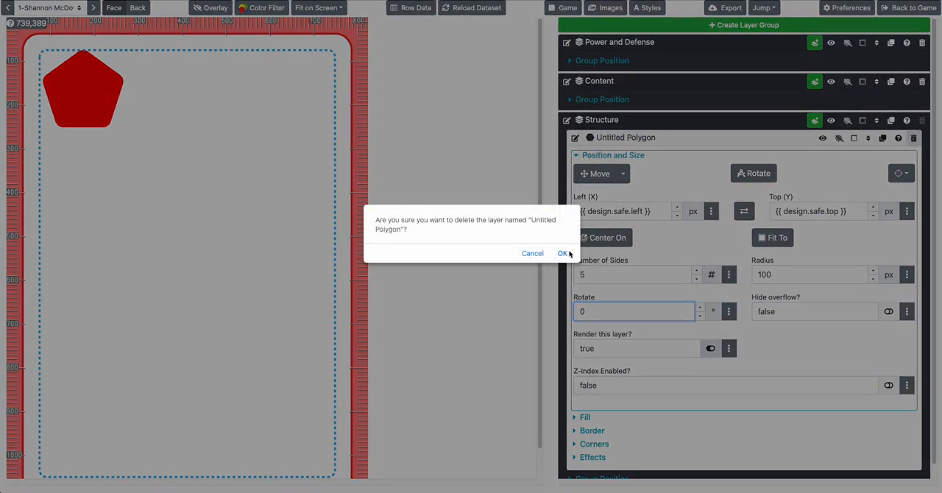
left_click(563, 253)
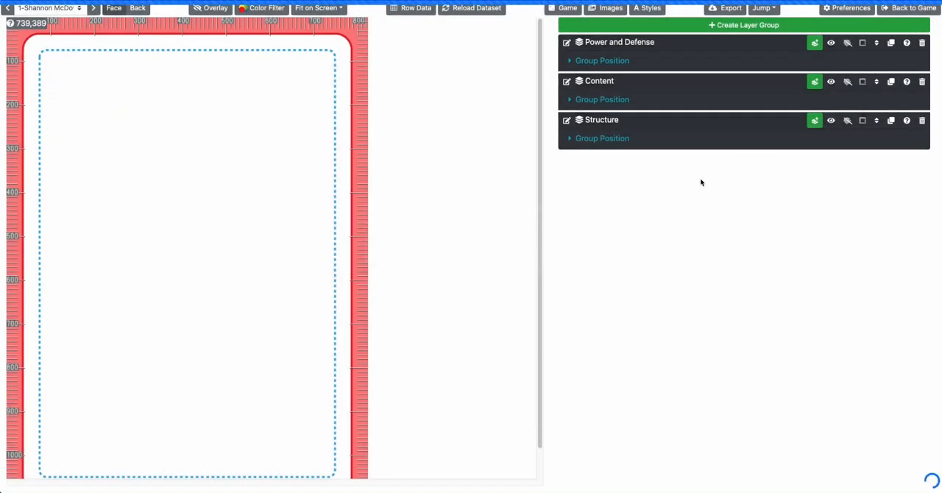
Add an orb layer to the Structure group and examine its position and size, fill, border and effects settings
left_click(815, 121)
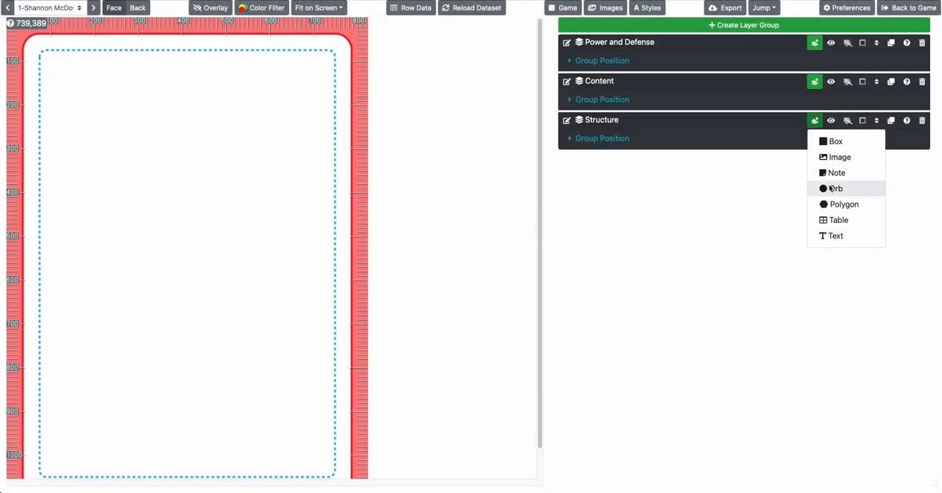
left_click(836, 189)
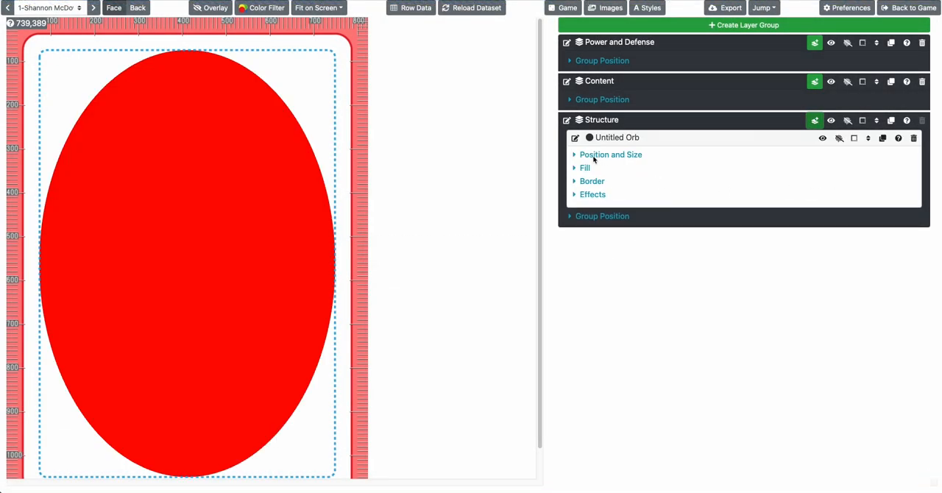
left_click(593, 156)
left_click(593, 156)
left_click(586, 173)
left_click(586, 174)
left_click(586, 181)
left_click(587, 183)
left_click(588, 195)
left_click(588, 195)
Delete the orb layer from the Structure group
left_click(913, 138)
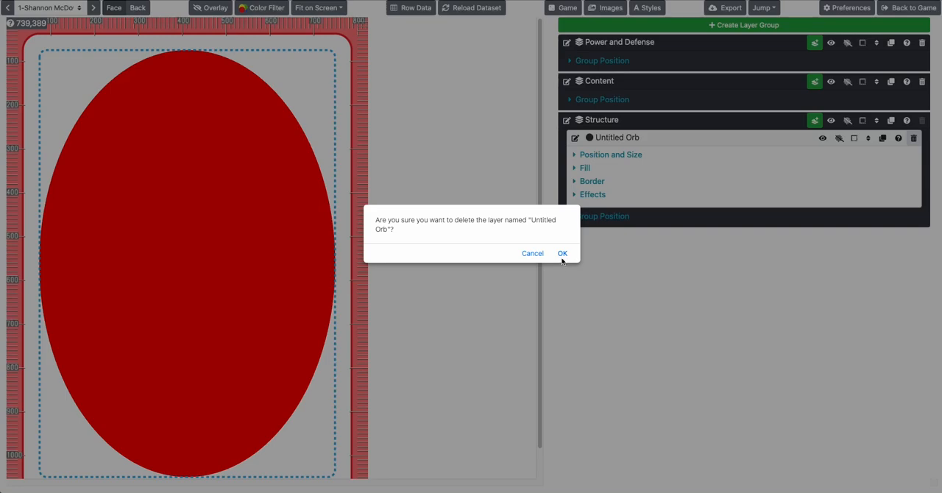
left_click(562, 254)
Add a note layer to the Structure group containing "Hope you're doing well! Have a great day"
left_click(815, 120)
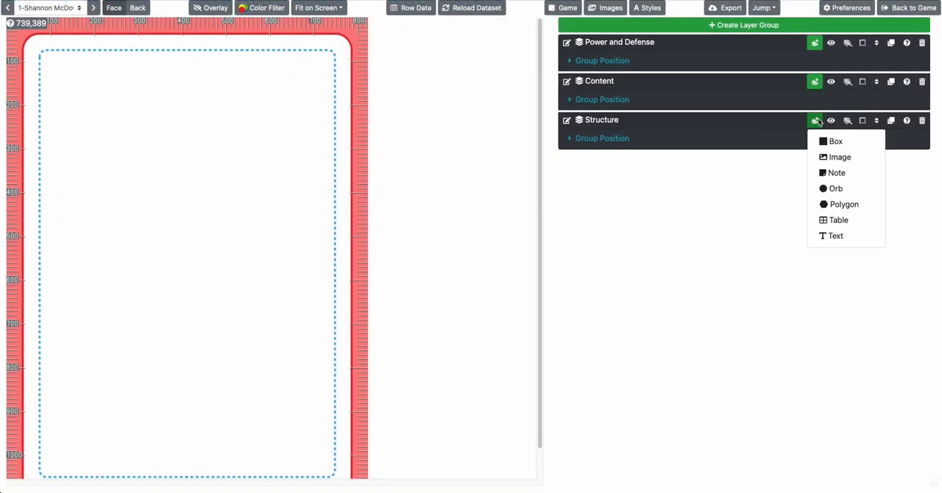
left_click(835, 172)
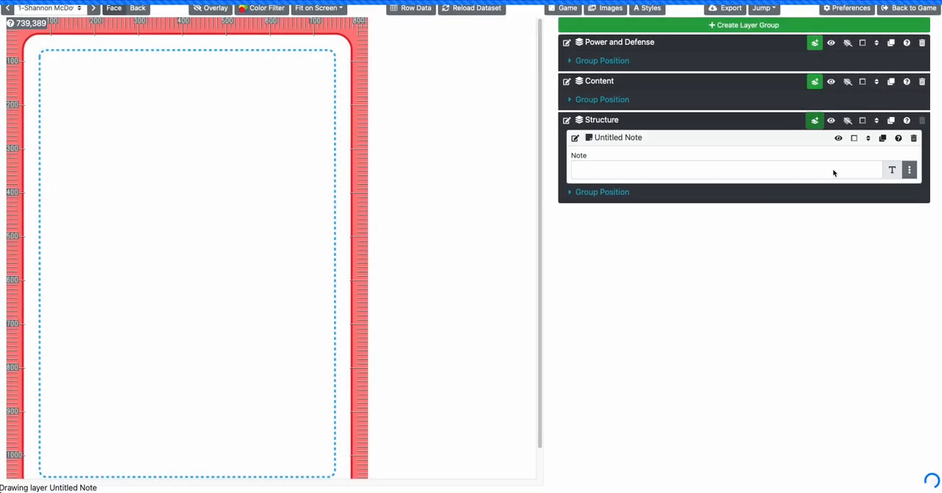
left_click(587, 166)
type("Hope you're doing well!")
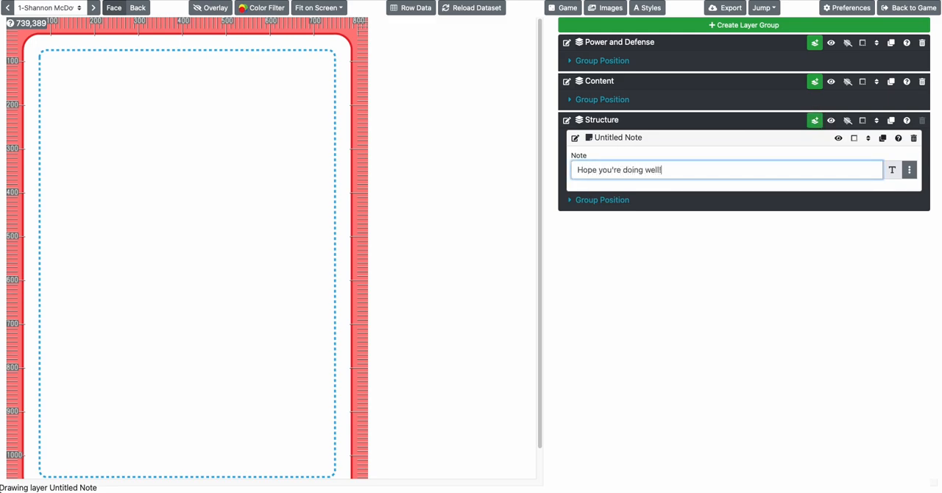
type(" Have a great day")
key("Return")
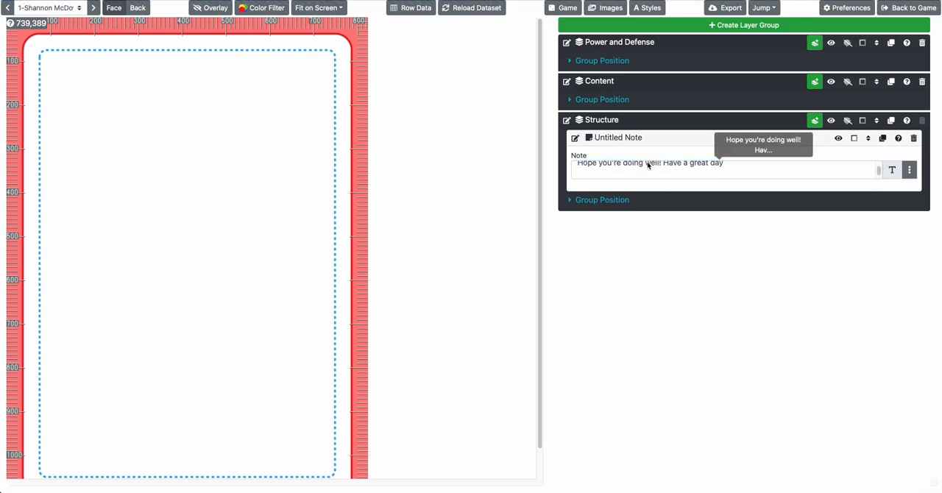
Rename the note layer as "Greeting" and check its note text
left_click(576, 139)
type("Gr")
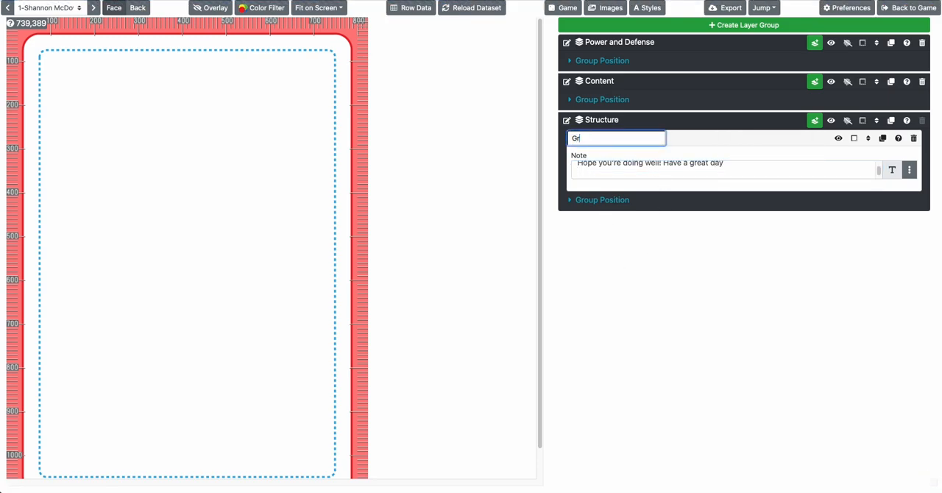
type("eeting")
key("Return")
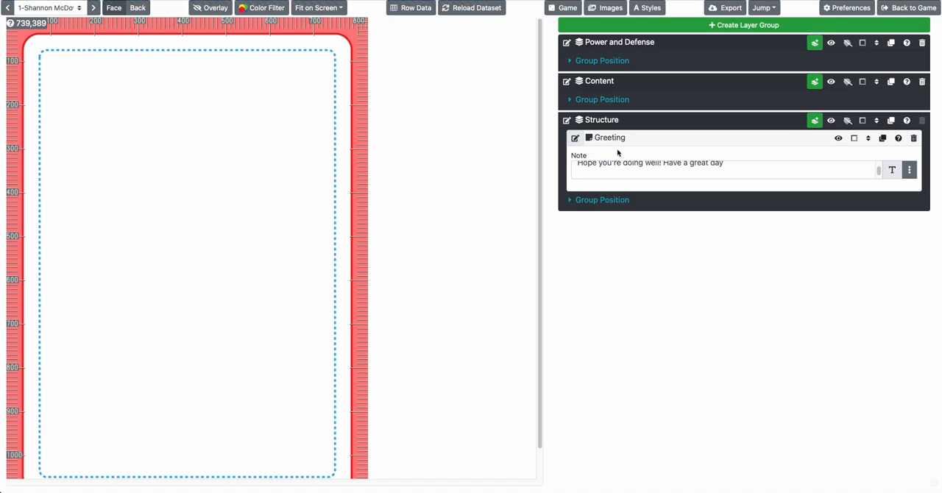
left_click(630, 176)
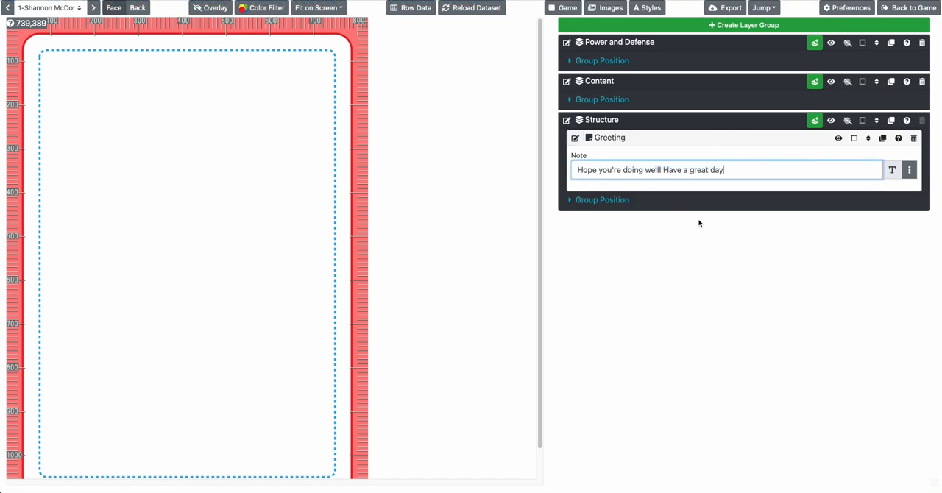
Try out a box layer with its position and size settings in the Structure group, and delete it
left_click(814, 120)
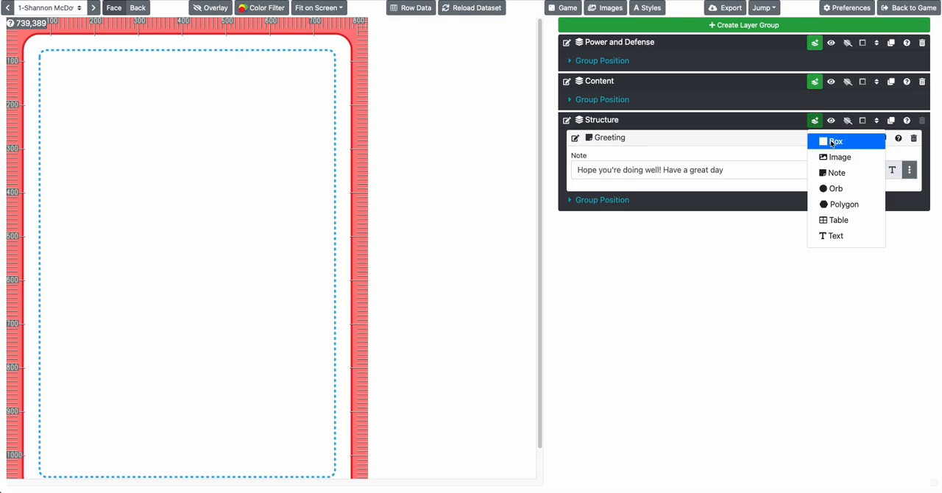
left_click(831, 141)
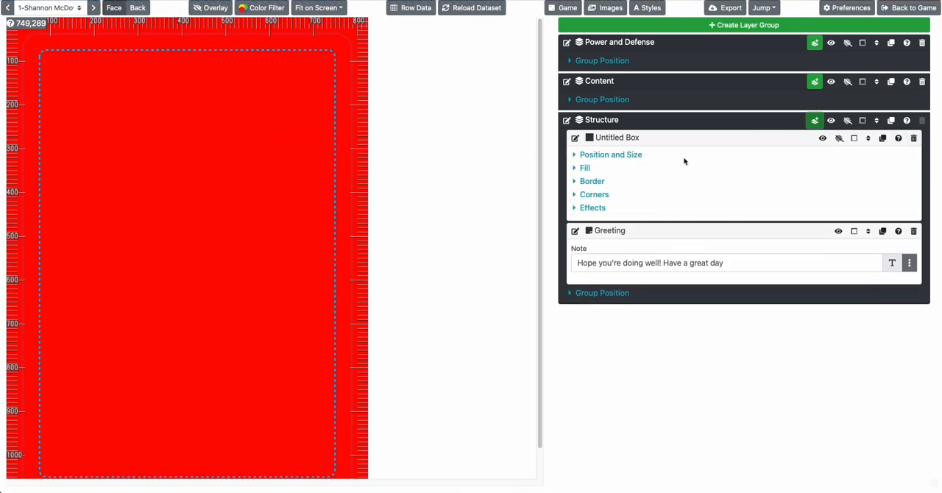
left_click(596, 156)
left_click(913, 138)
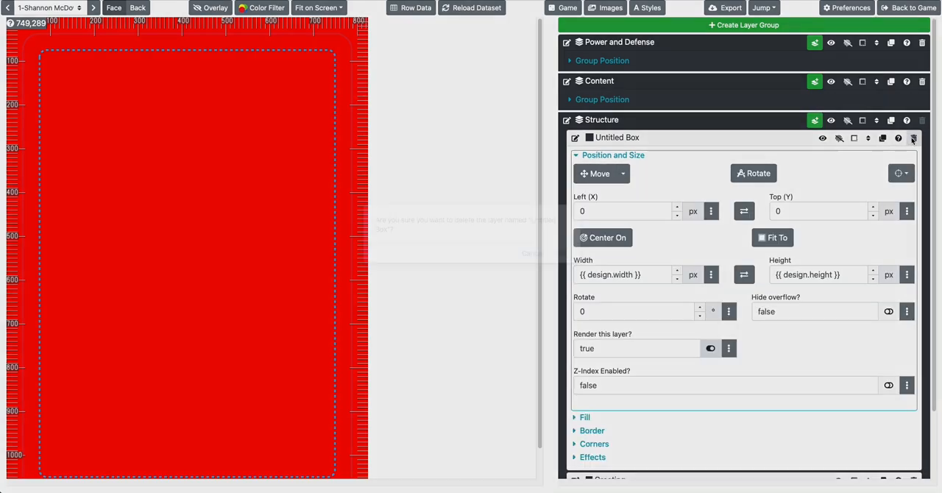
left_click(563, 253)
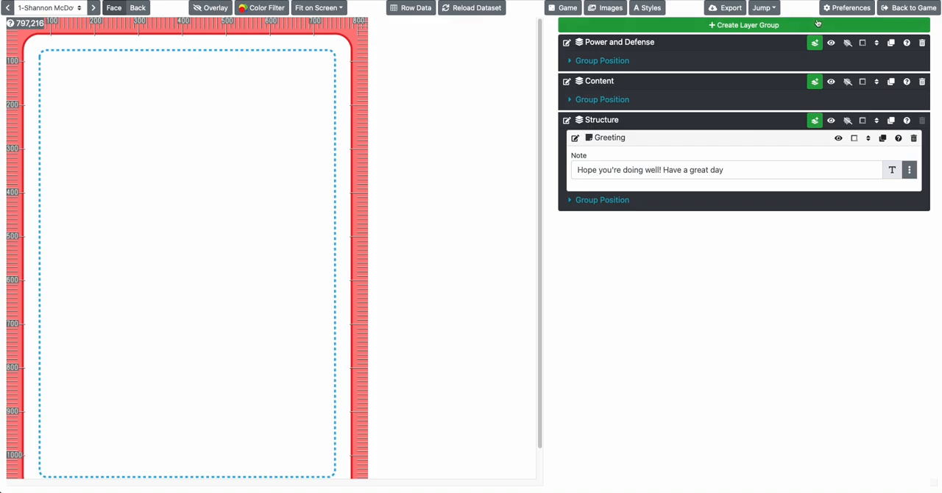
Return to the game and create a Poker Deck design named "MVP" with a single back and the "Character cards" dataset
left_click(894, 10)
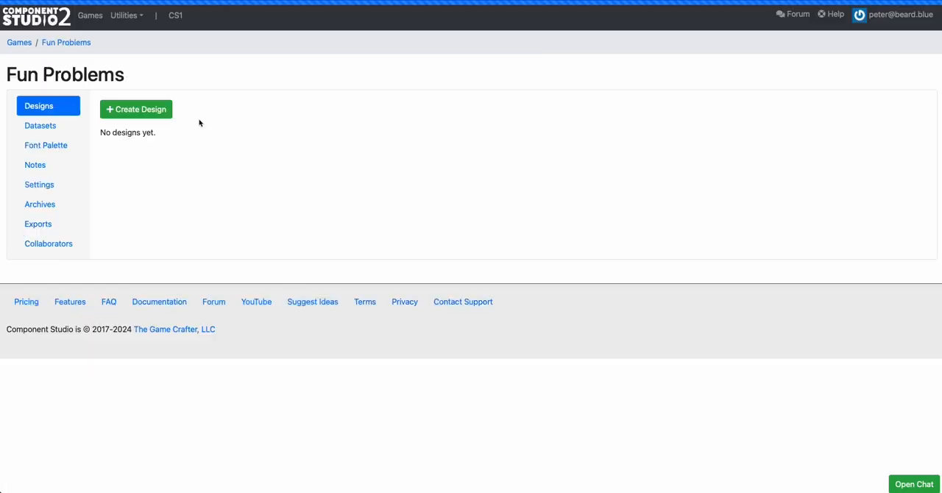
left_click(115, 112)
double_click(395, 80)
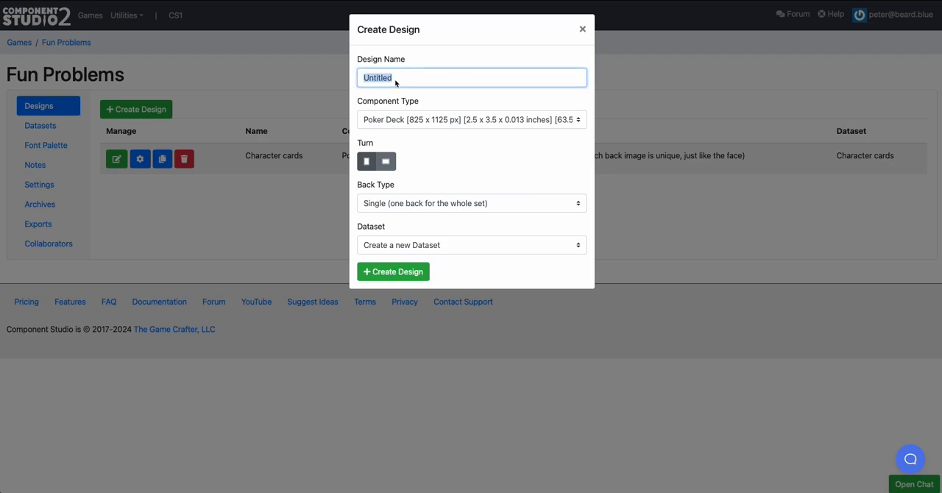
type("MVP")
left_click(394, 240)
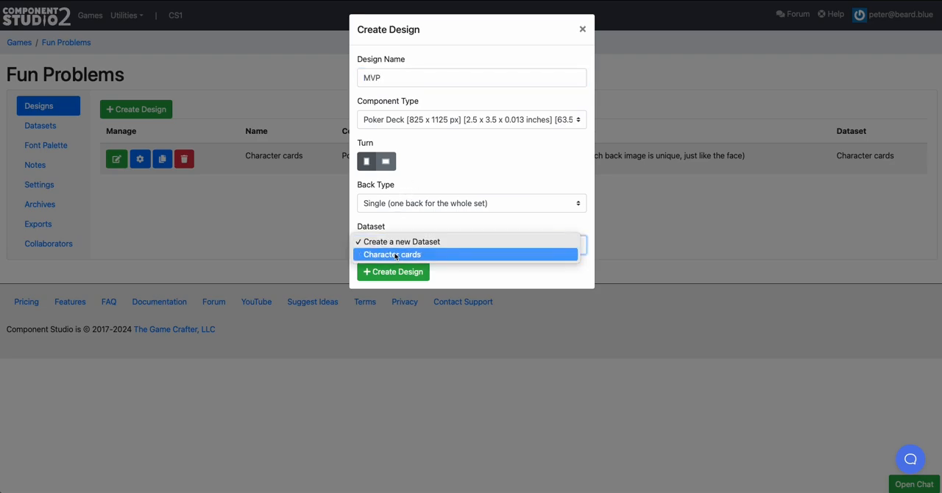
left_click(395, 254)
left_click(401, 272)
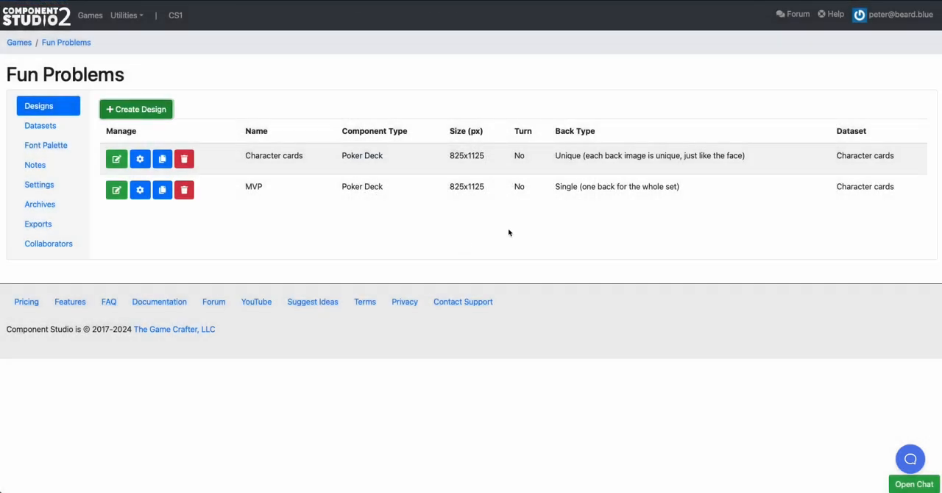
Open the MVP design for editing, expand its untitled layer group, and review the first card's row data
left_click(115, 191)
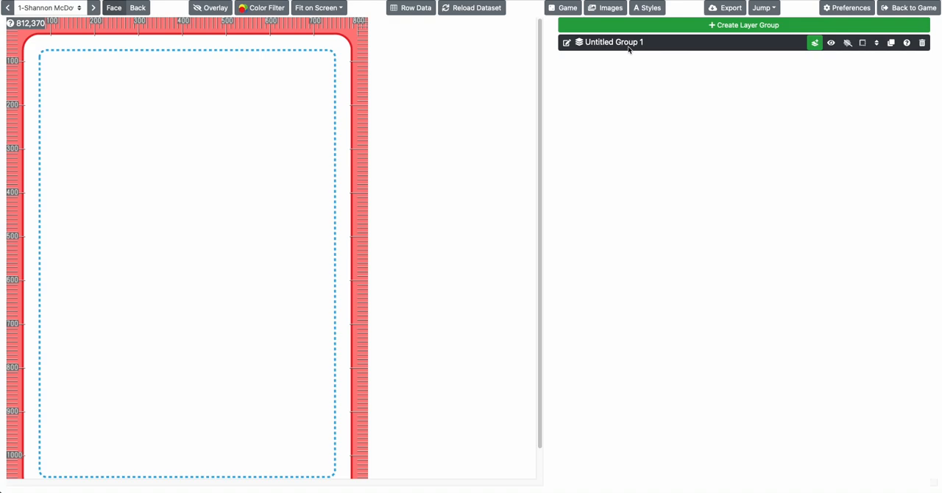
left_click(620, 44)
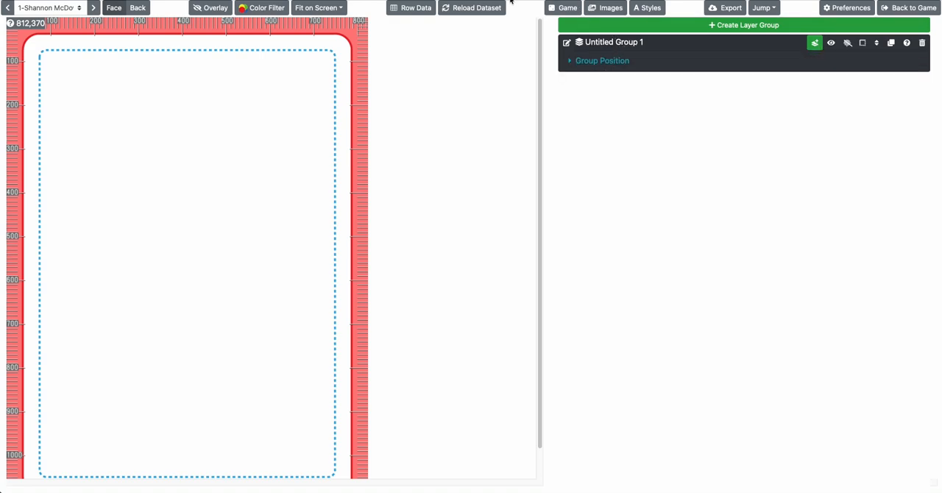
left_click(412, 8)
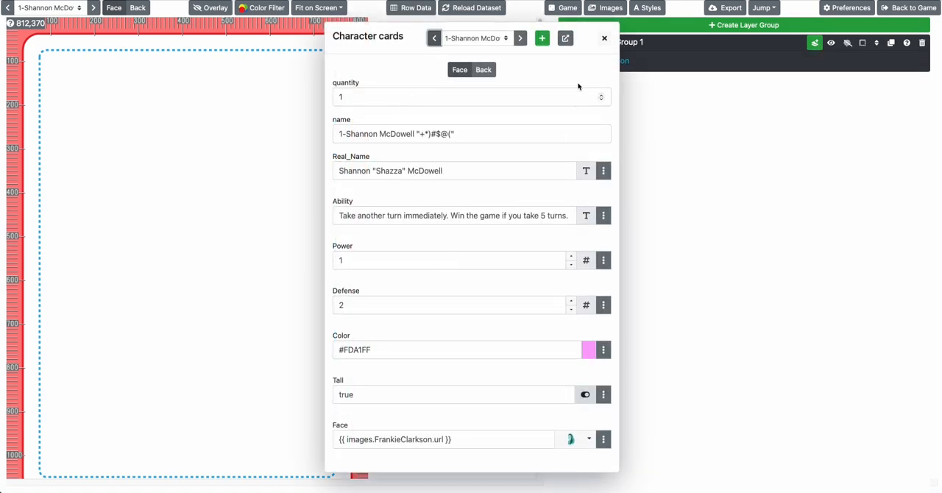
left_click(603, 39)
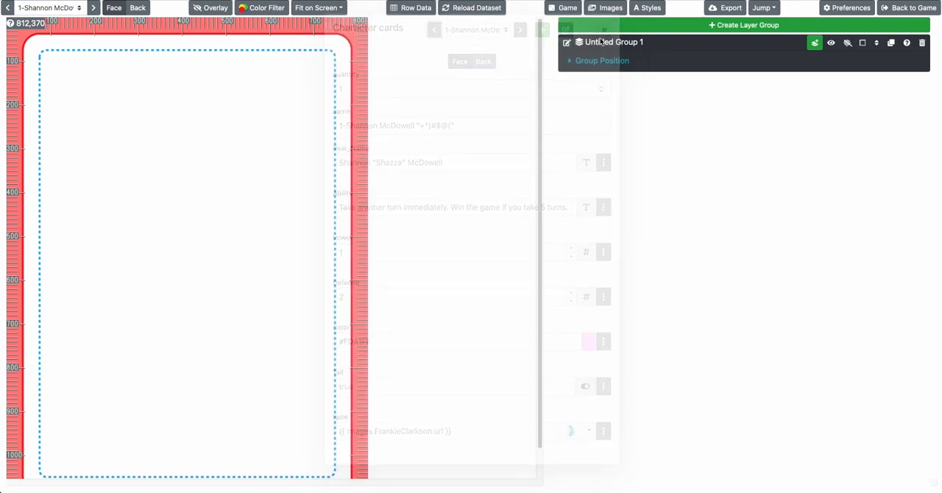
Rename the MVP design's untitled layer group as "Front"
left_click(567, 43)
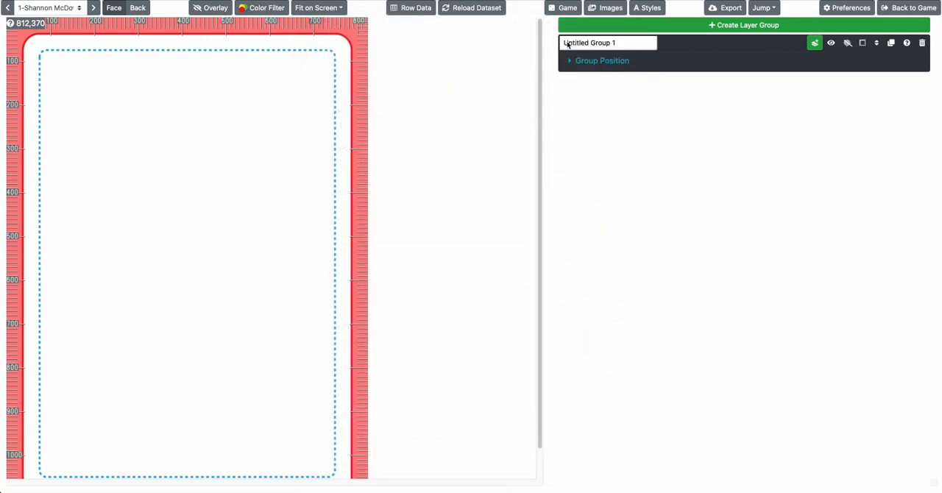
type("Front")
key("Return")
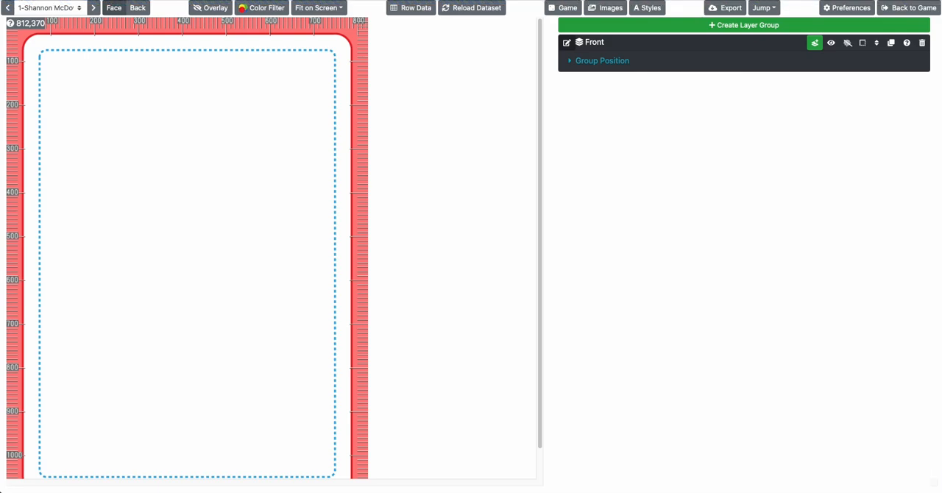
Add a text layer to the Front group and name it "Content"
left_click(814, 44)
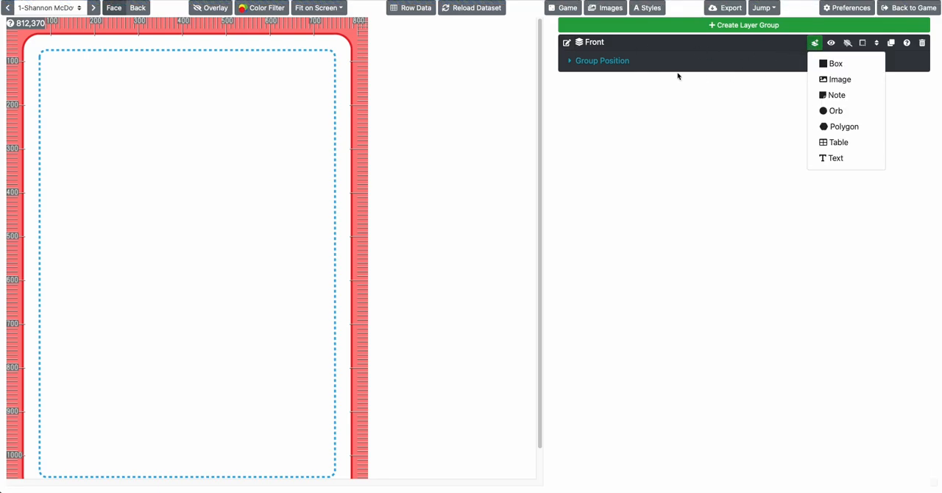
left_click(836, 158)
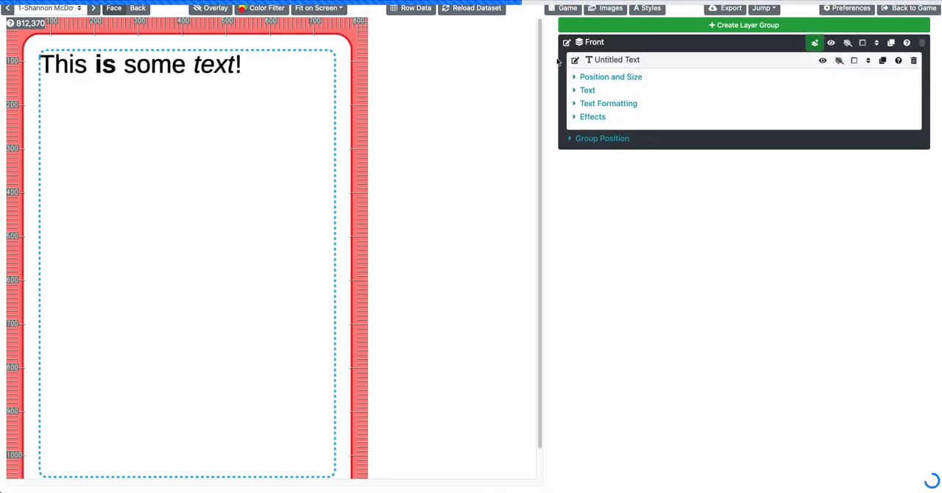
left_click(573, 60)
type("C")
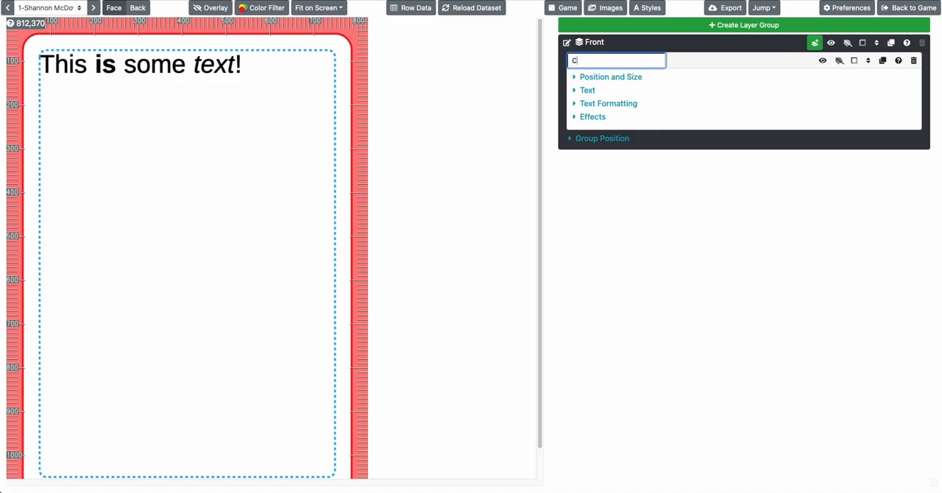
type("ontent")
key("Return")
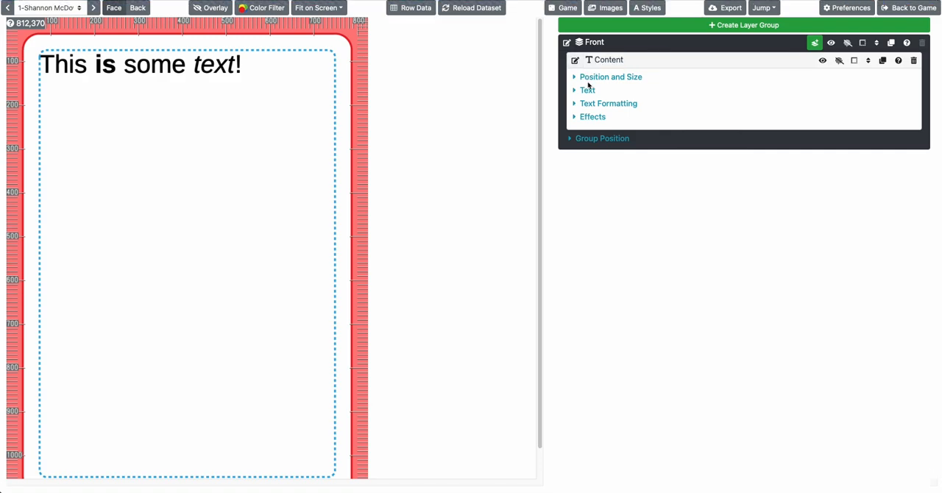
Clear the sample text from the Content layer
left_click(588, 92)
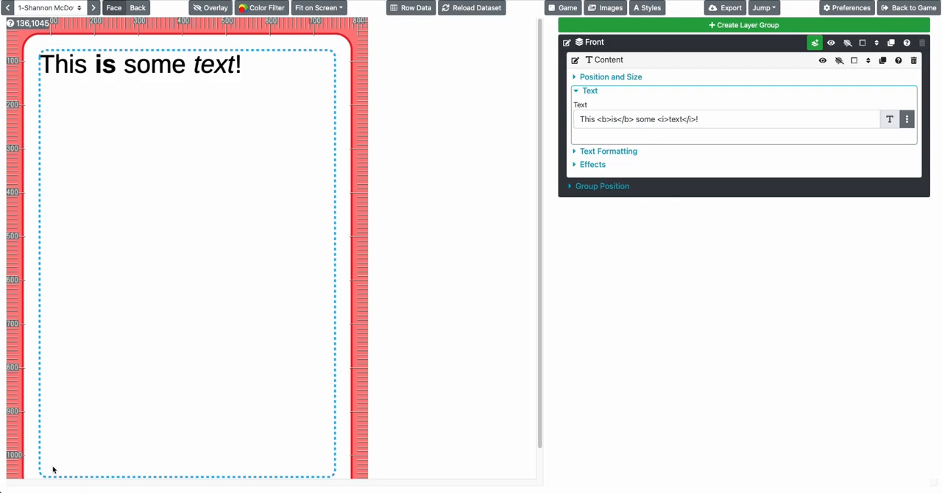
left_click(596, 122)
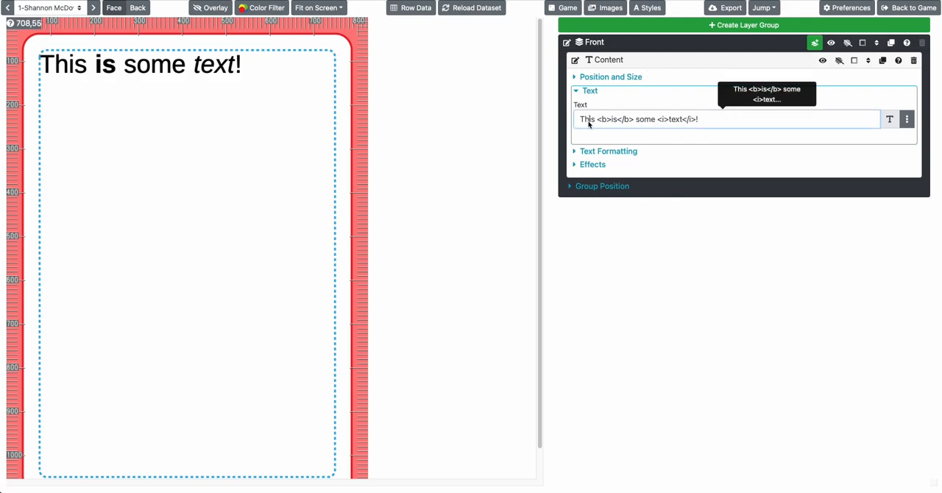
key("ctrl+a")
key("BackSpace")
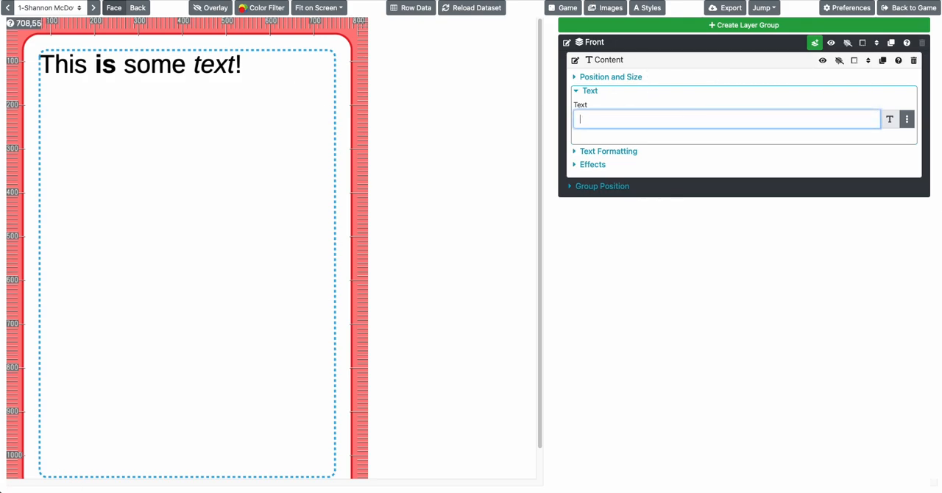
Review the first card's row data and the list of cards in the Character cards dataset
left_click(431, 8)
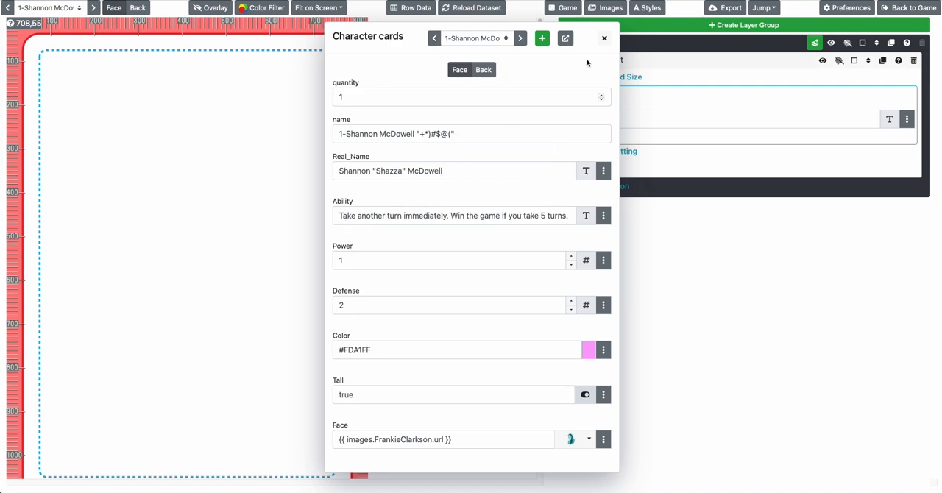
left_click(604, 38)
left_click(609, 121)
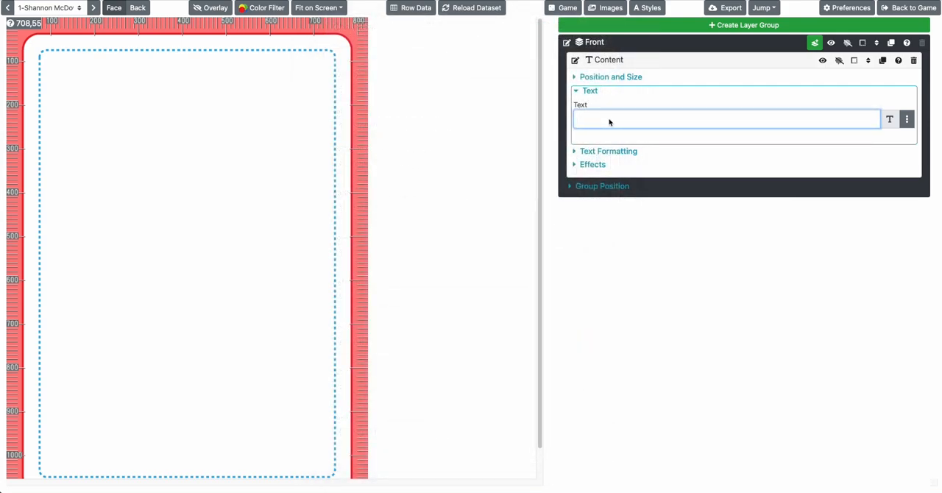
left_click(412, 9)
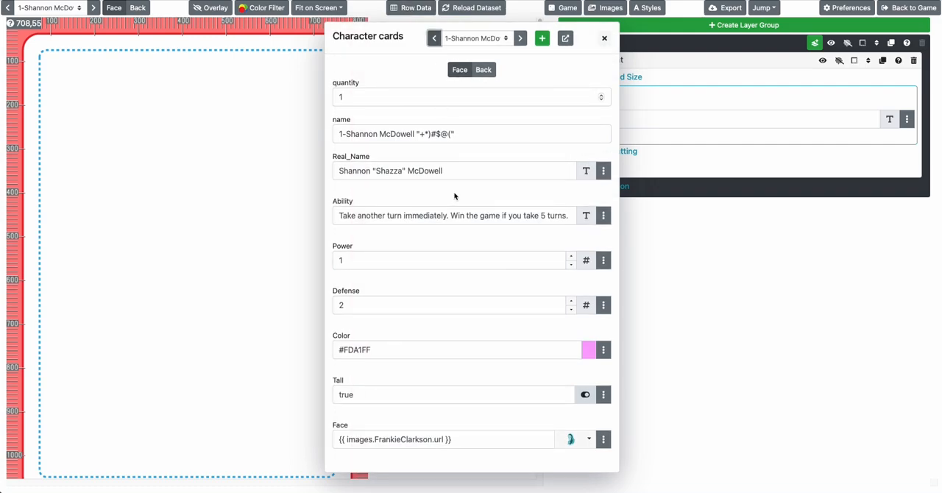
left_click(466, 43)
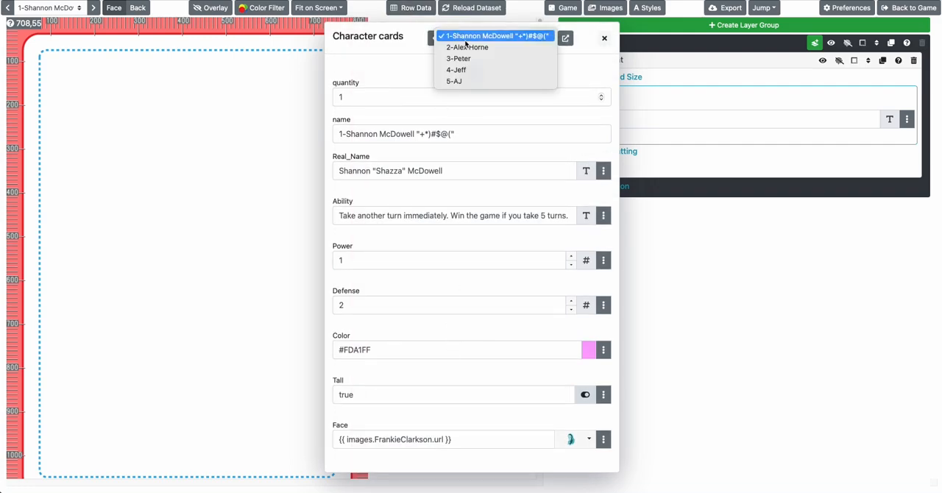
left_click(471, 35)
Remove the trailing symbols from the first card's name field, leaving only the number and the character's name
left_click(463, 134)
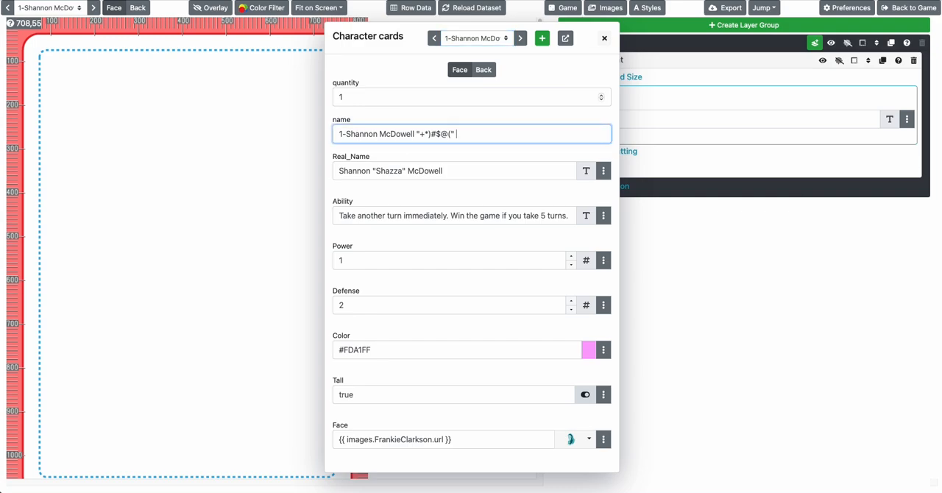
left_click(458, 168)
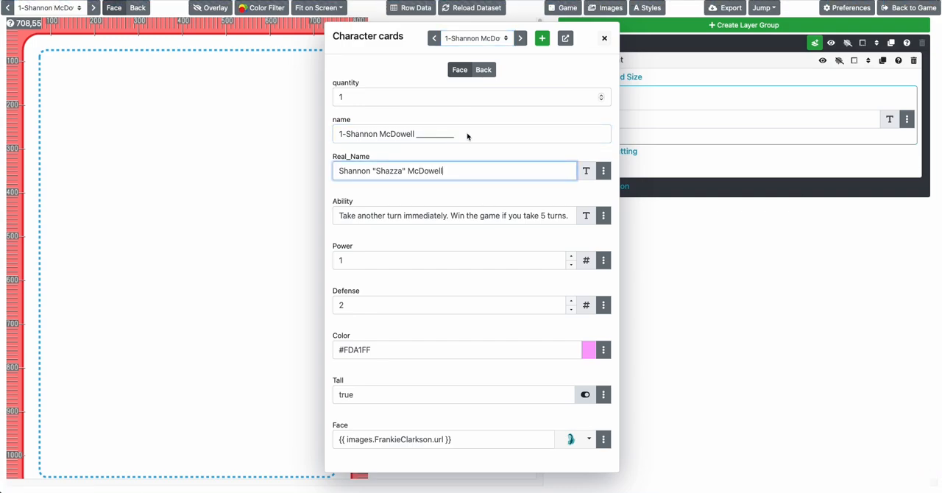
left_click(466, 135)
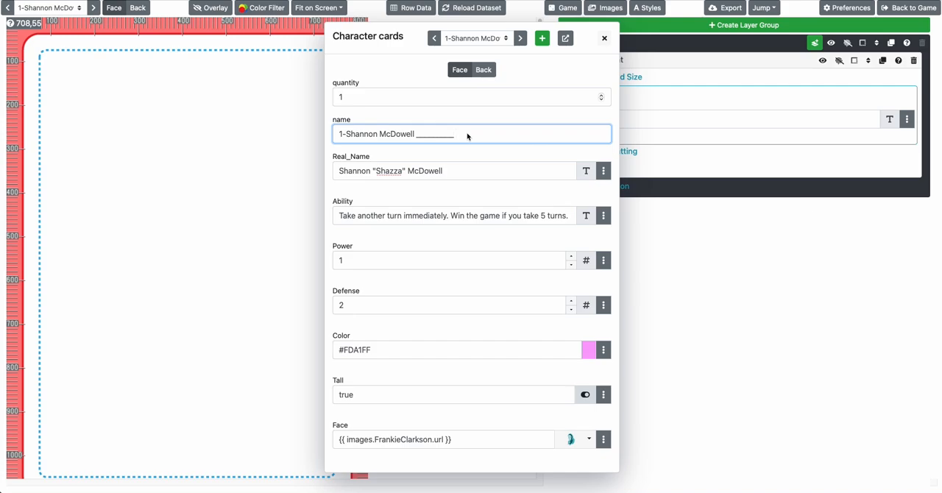
left_click_drag(467, 136, 414, 136)
key("BackSpace")
left_click(462, 171)
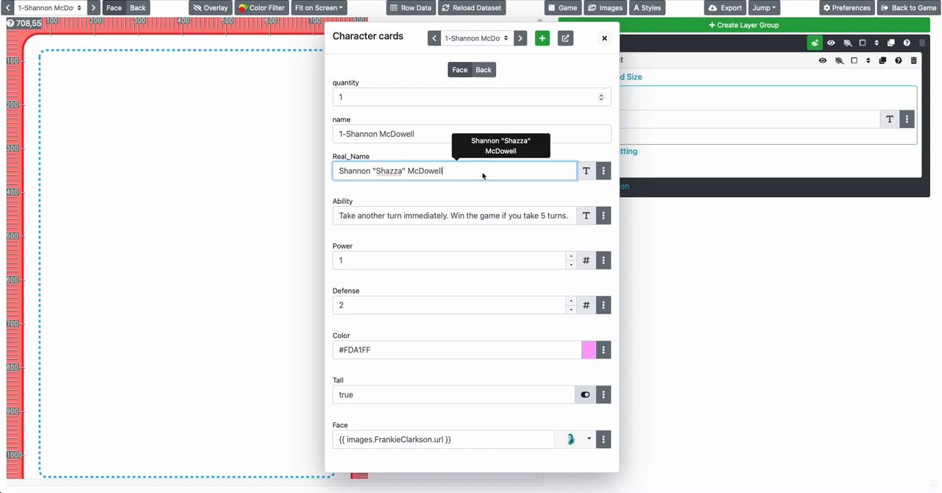
left_click(694, 259)
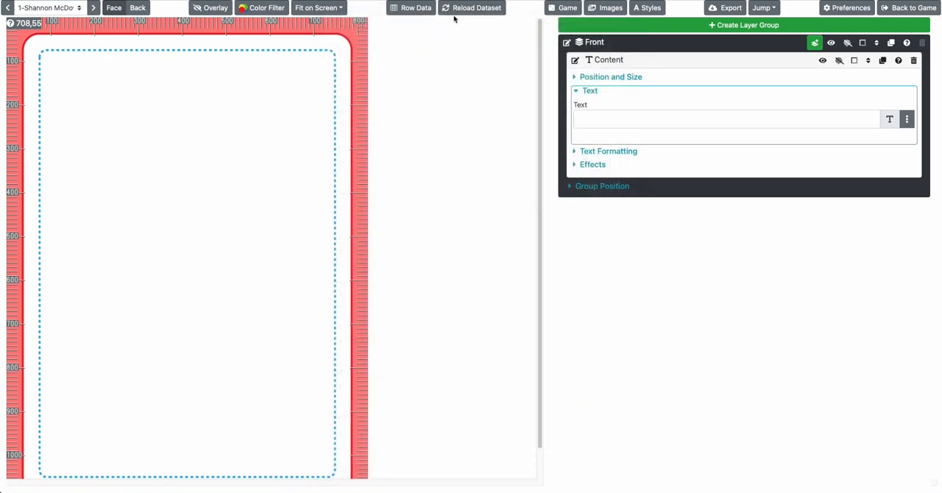
Check the first card's field names in the row data and set the Content layer's text to {{ row.name }}
left_click(413, 9)
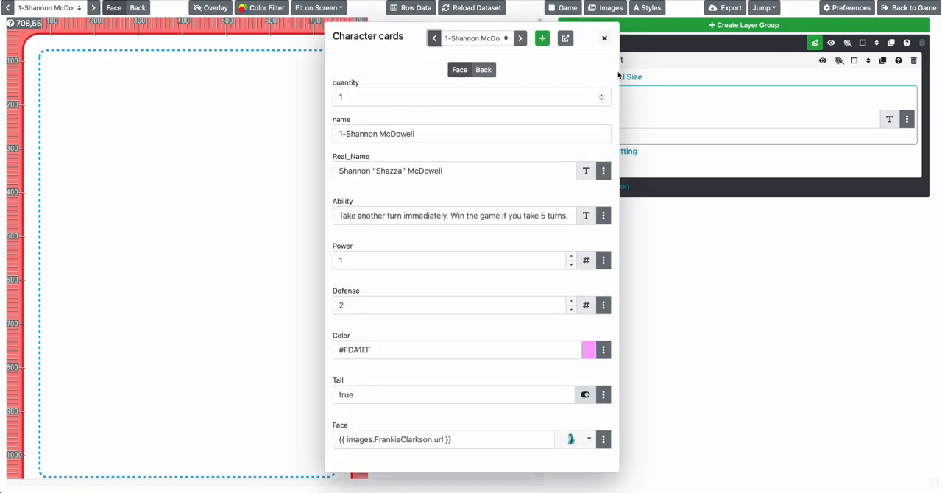
left_click(603, 38)
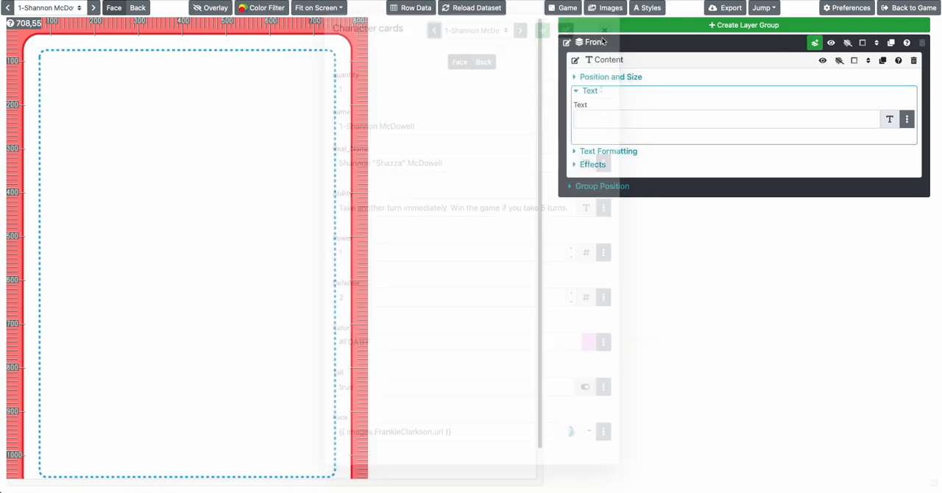
left_click(413, 9)
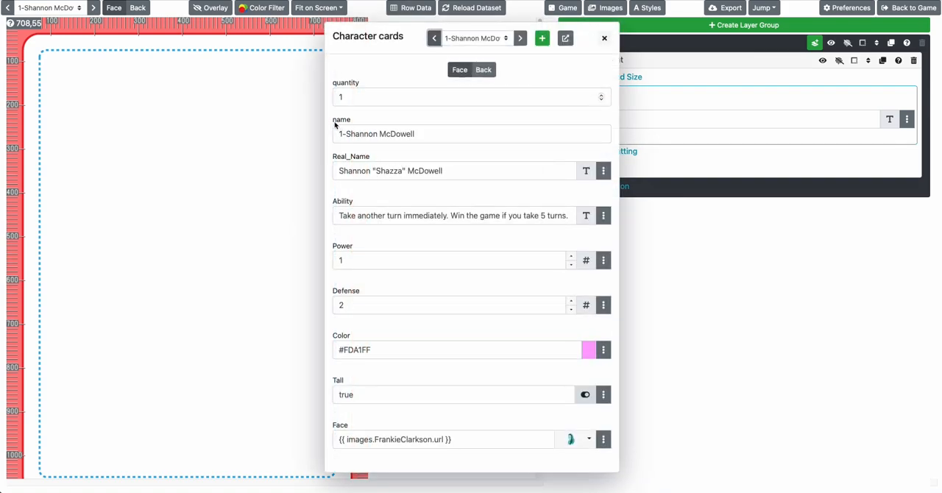
left_click(649, 128)
left_click(628, 118)
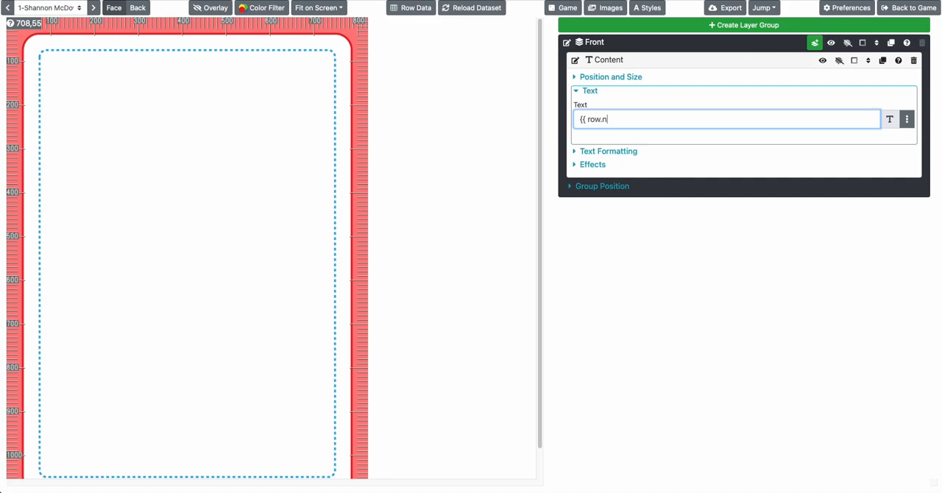
type("{{ row.name }}")
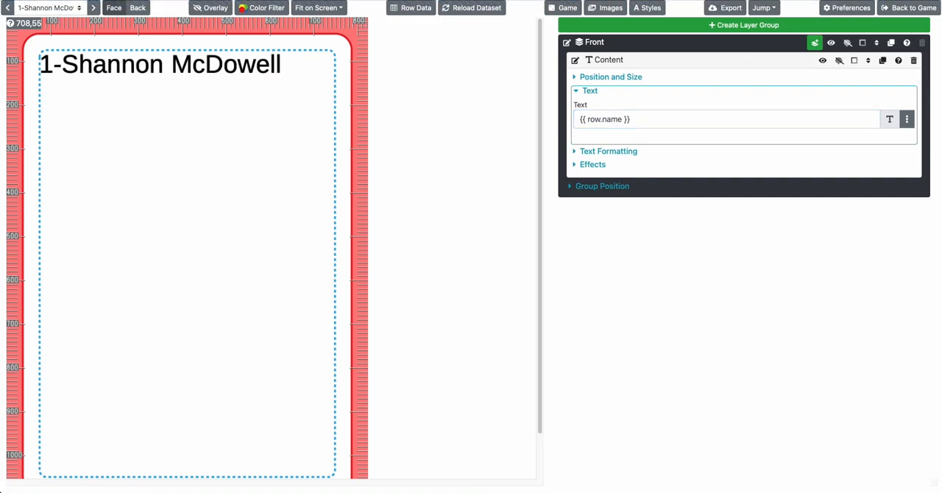
Change the Content layer's text to {{ row.Real_Name }}, matching the field name in the row data
left_click(412, 8)
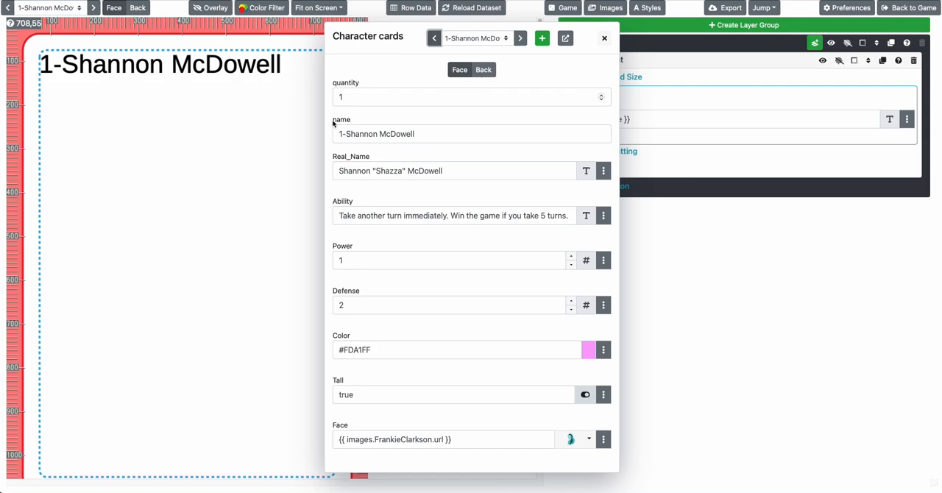
left_click(620, 122)
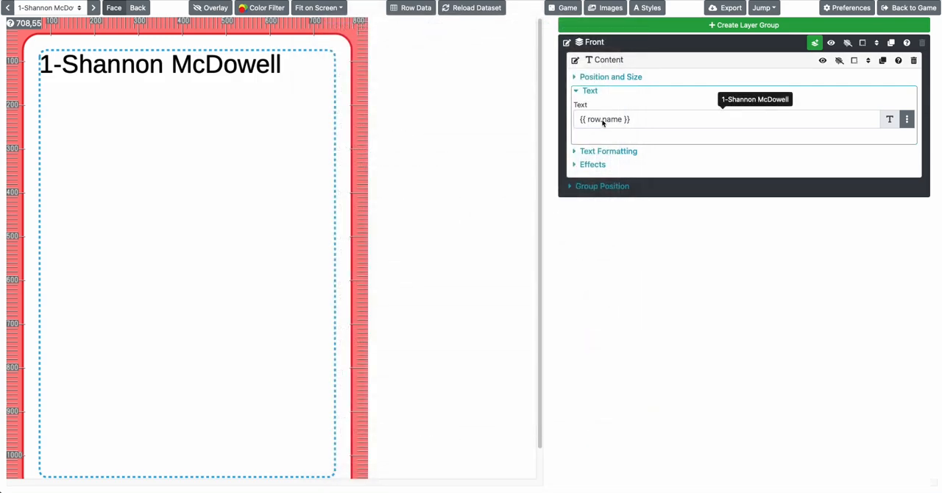
left_click_drag(602, 123, 620, 124)
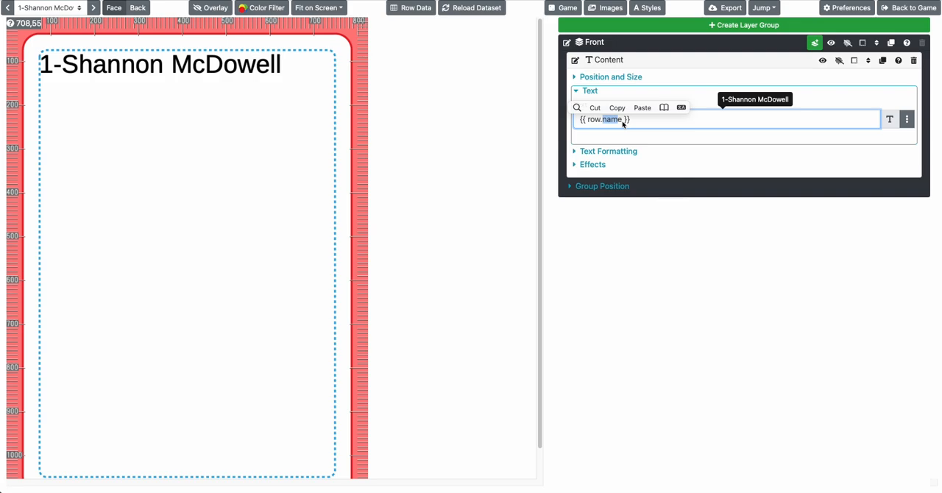
key("BackSpace")
type("Real_nam")
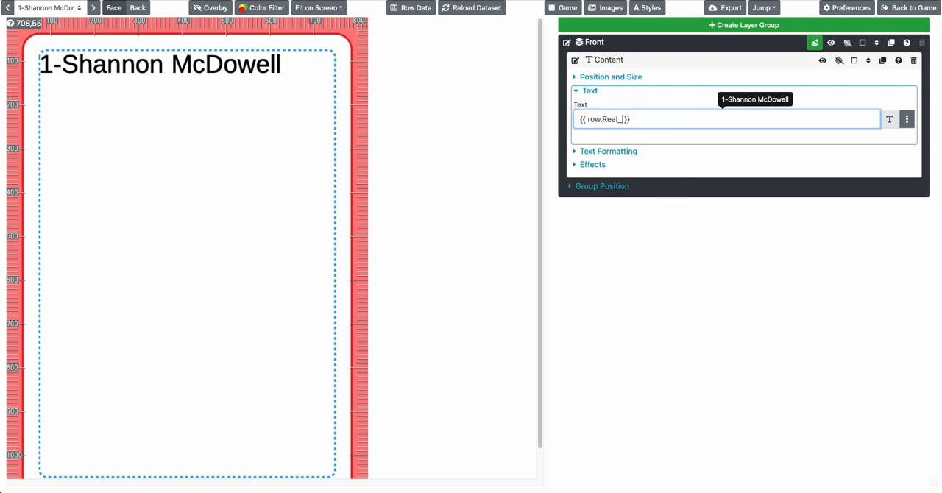
key("BackSpace")
key("BackSpace")
key("BackSpace")
type("Name")
key("Tab")
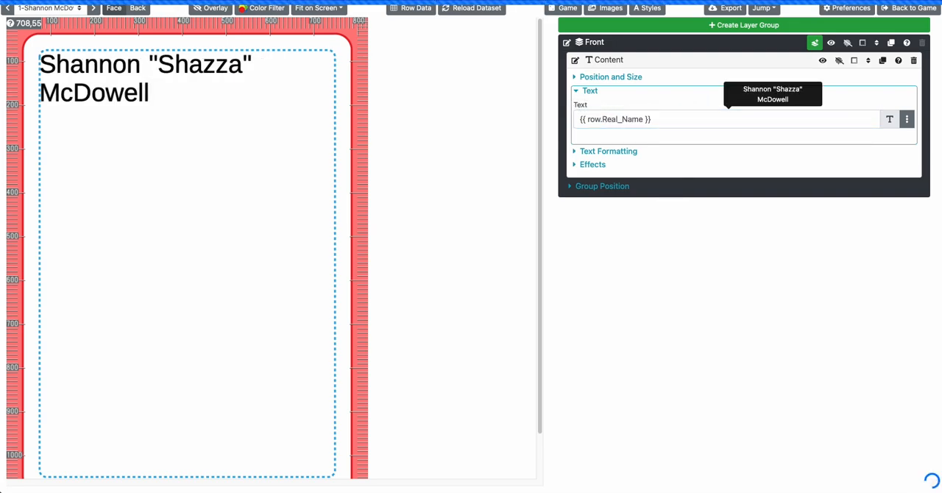
Try the Content text as {{ row.Real_name }} with a lowercase n, and restore it to {{ row.Real_Name }}
left_click(621, 122)
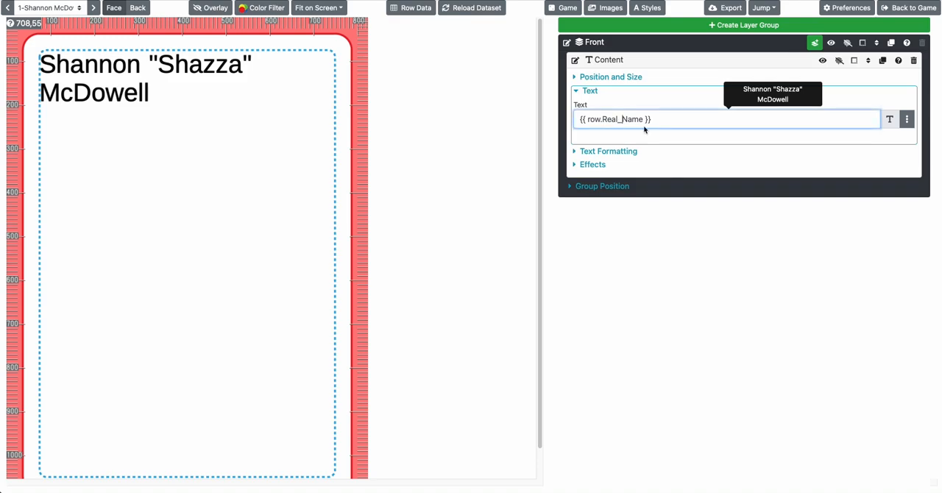
key("Delete")
type("n")
key("Tab")
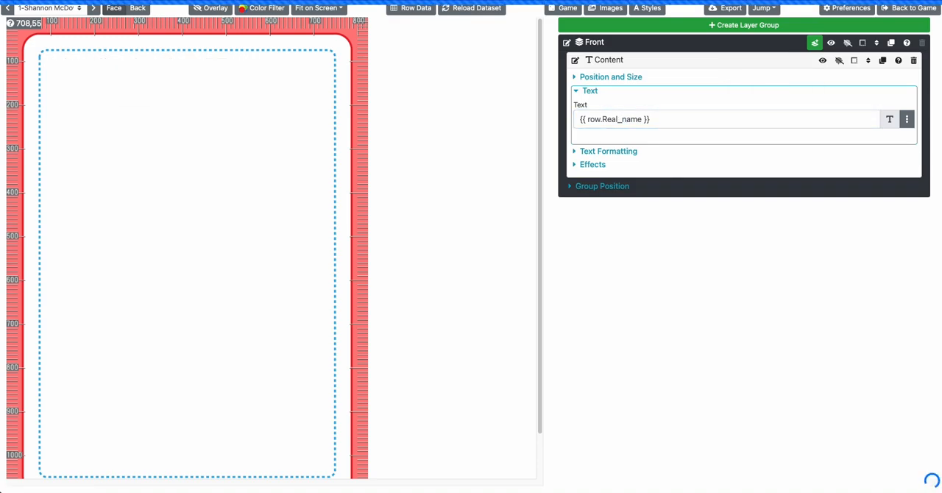
left_click(619, 121)
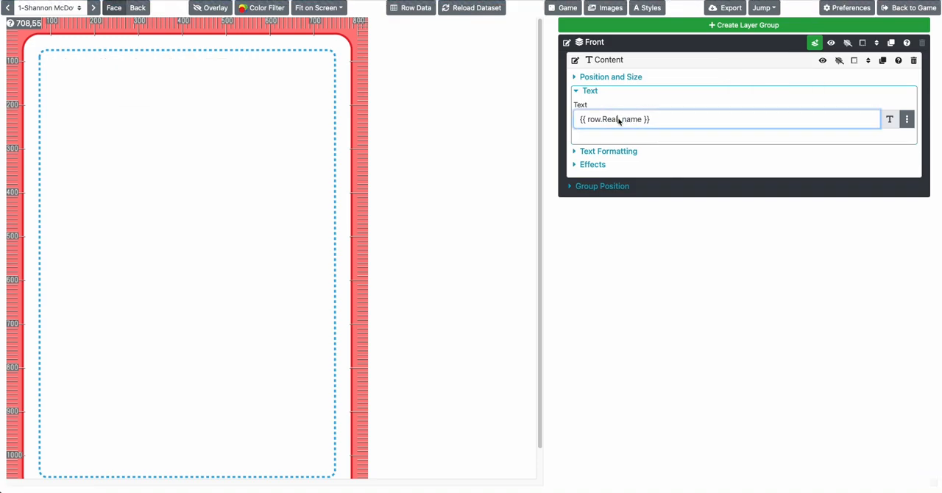
key("Delete")
type("N")
key("Tab")
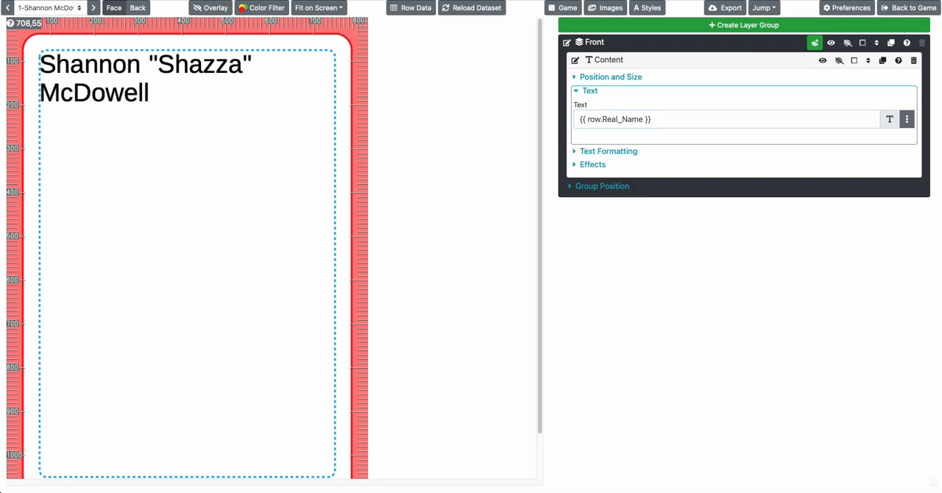
Append " is cool" after the {{ row.Real_Name }} reference in the Content layer's text
left_click(416, 8)
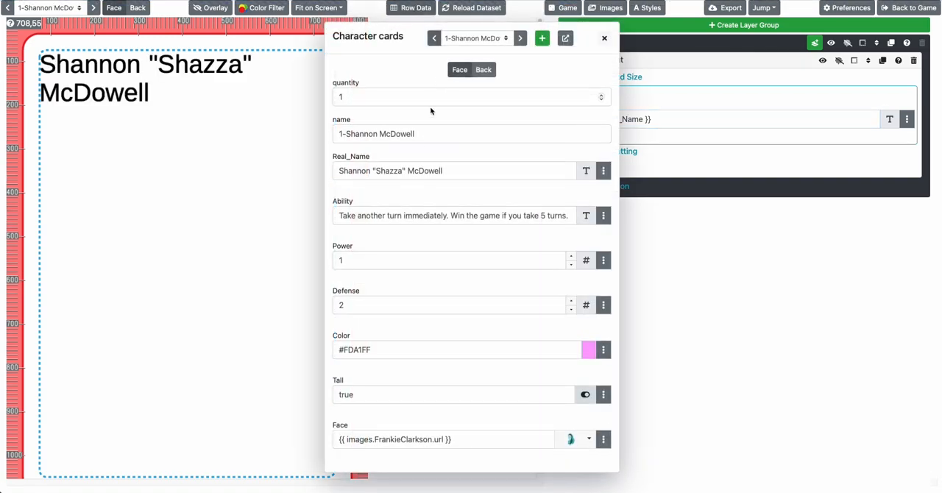
left_click(662, 123)
left_click(671, 122)
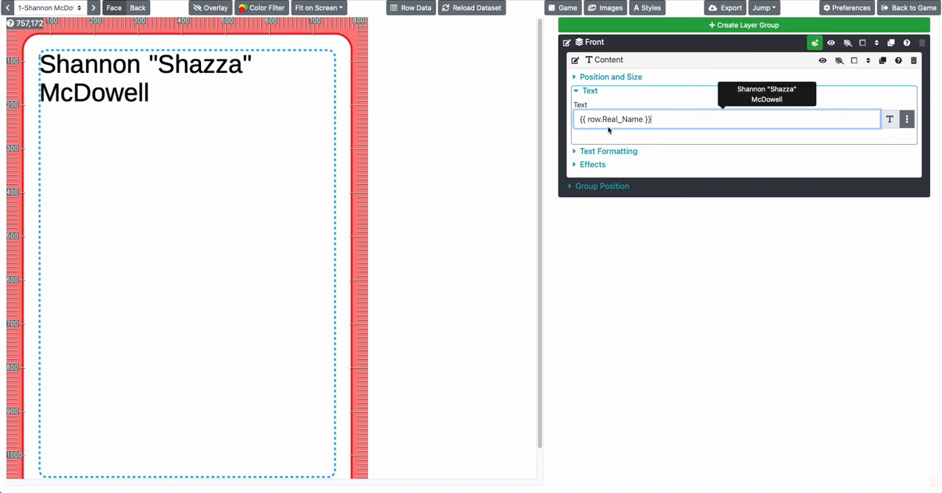
type("is cool")
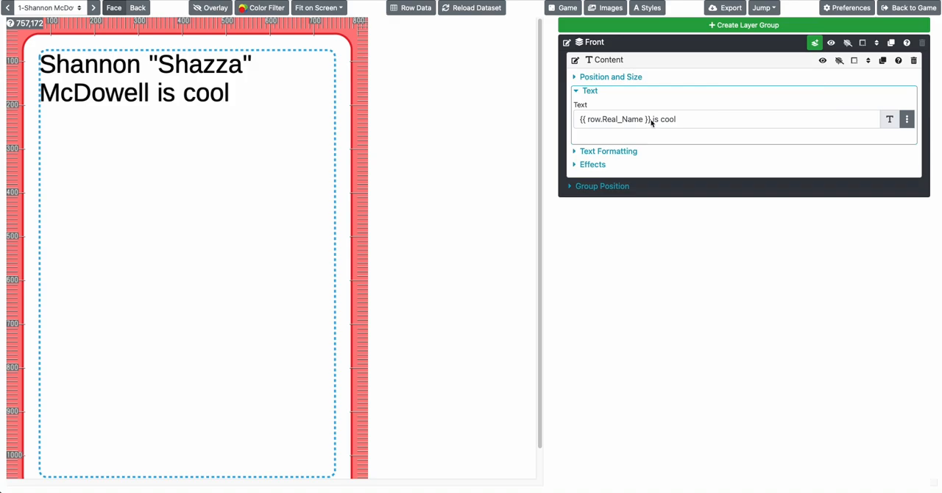
left_click_drag(652, 121, 573, 120)
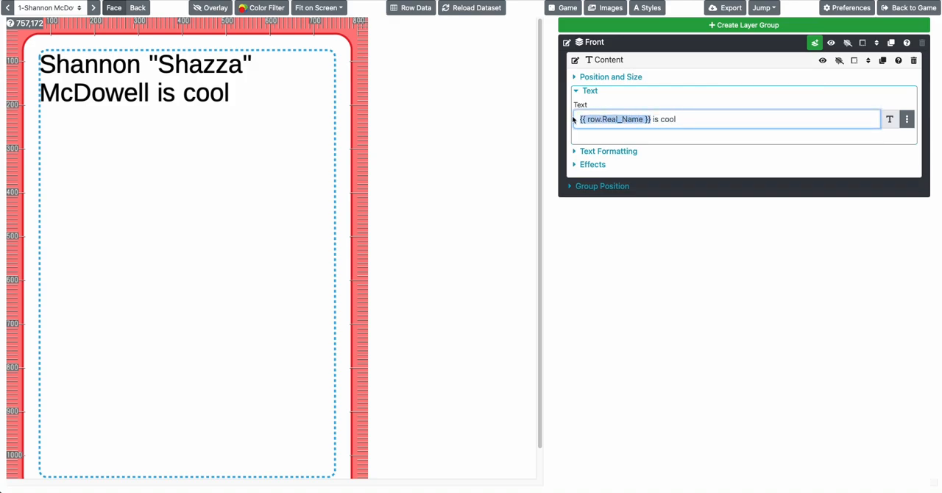
Delete one "z" from the nickname in the first card's Real_Name field and close the row data
left_click(415, 9)
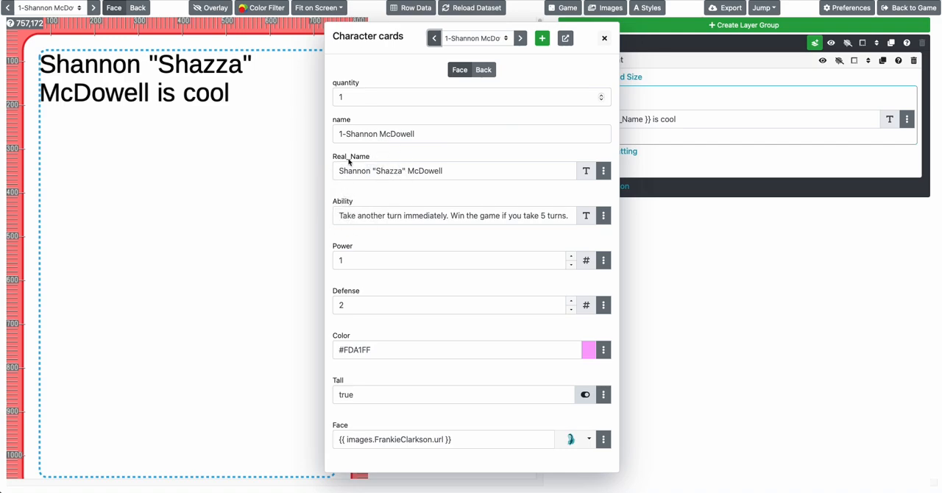
left_click(444, 175)
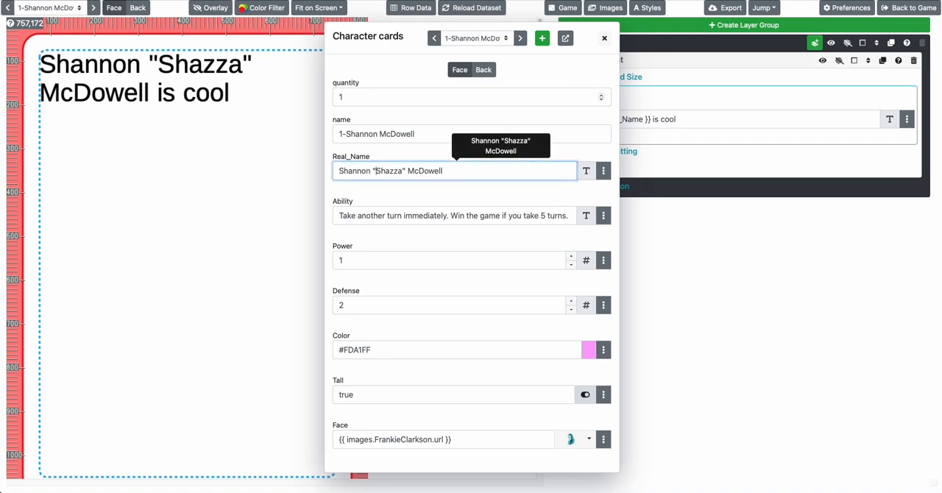
key("Delete")
key("Tab")
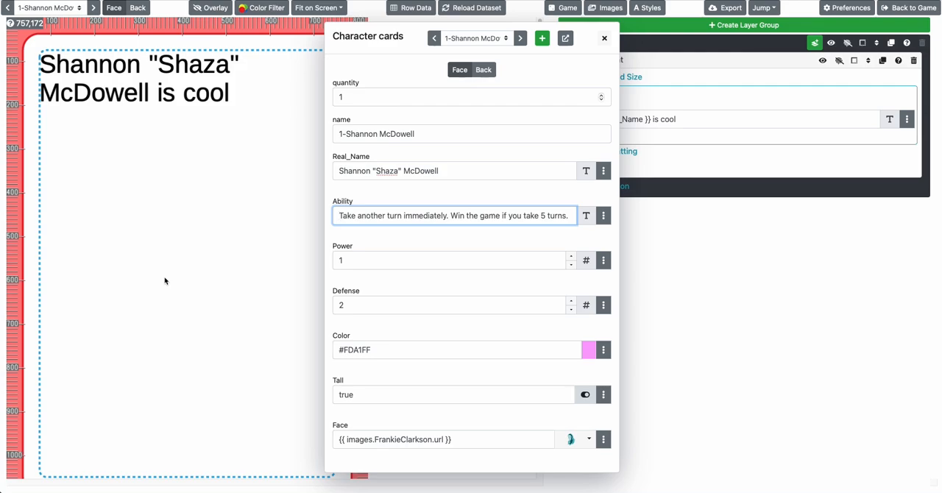
left_click(234, 250)
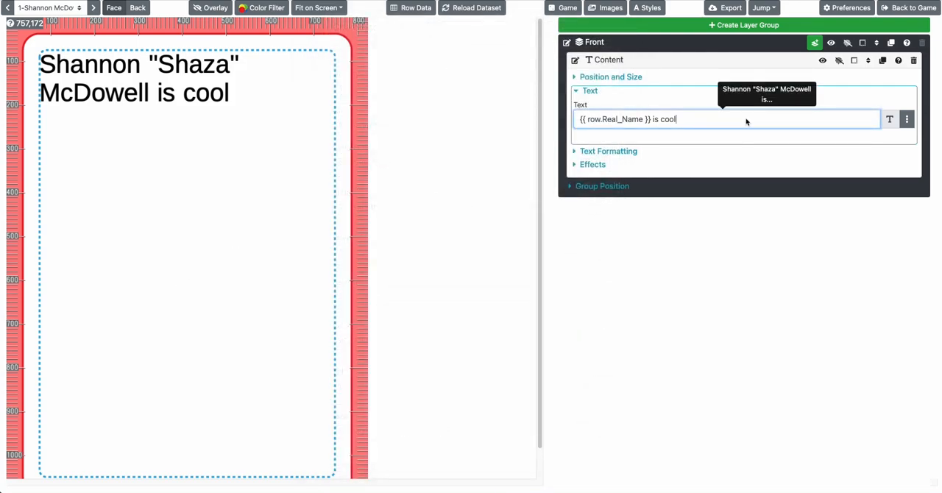
Remove " is cool" from the Content layer's text and add {{ row.Ability }} below {{ row.Real_Name }}, separated by a blank line
key("BackSpace")
key("BackSpace")
key("BackSpace")
key("BackSpace")
key("BackSpace")
key("BackSpace")
key("BackSpace")
key("BackSpace")
key("Return")
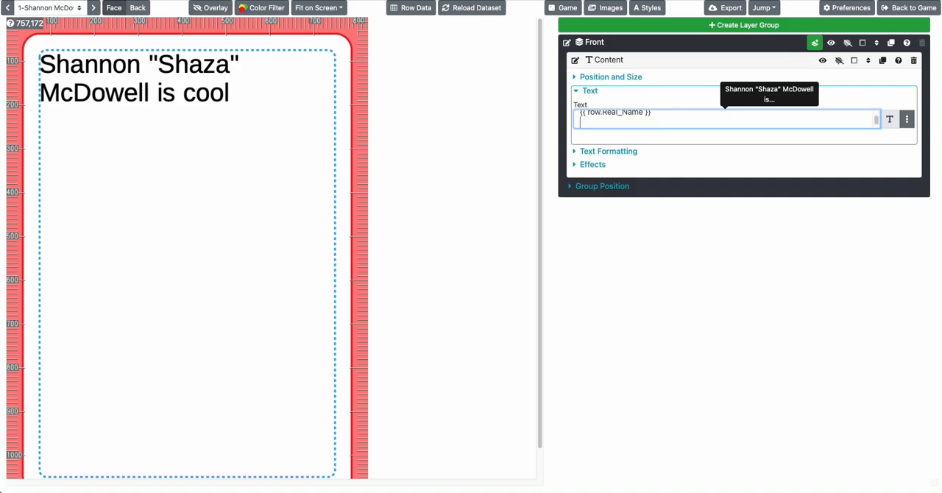
type("{{ row.Abi")
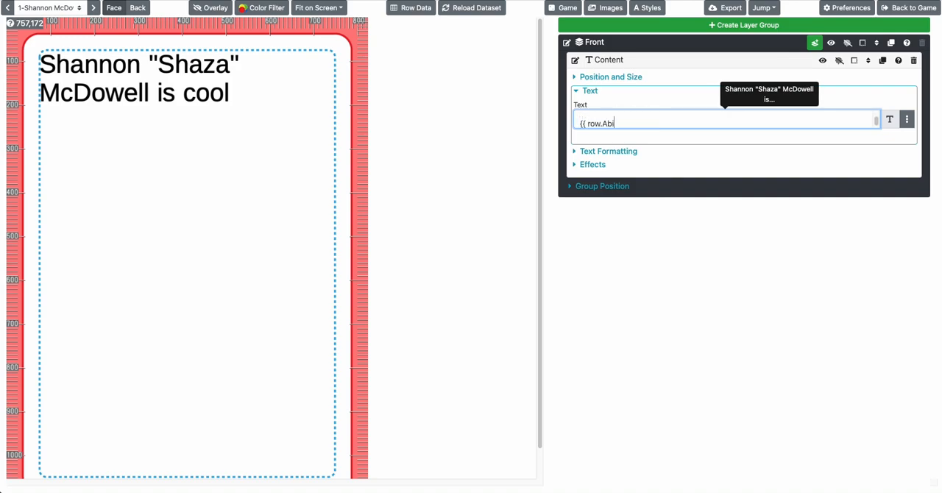
type("lity }}")
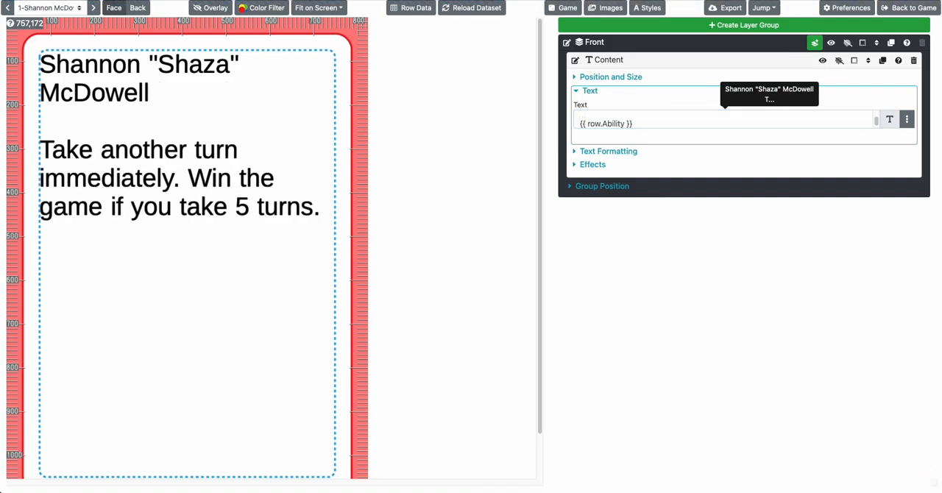
left_click(747, 119)
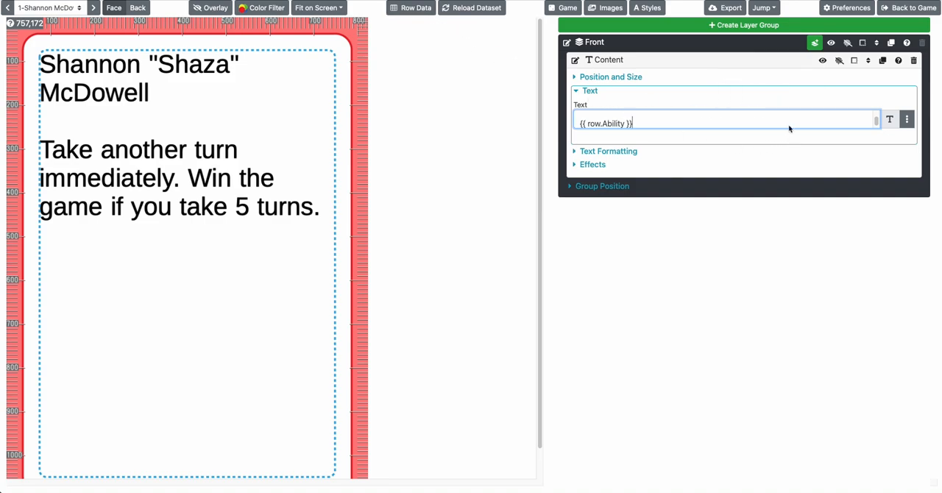
Copy the Power field reference from the row shortcuts and add {{ row.Power }} below {{ row.Ability }} in the Content text
left_click(906, 121)
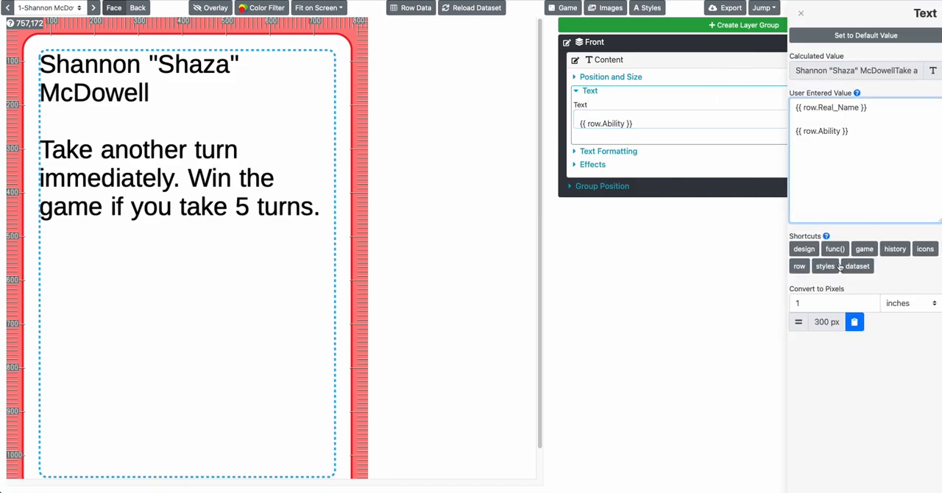
left_click(799, 265)
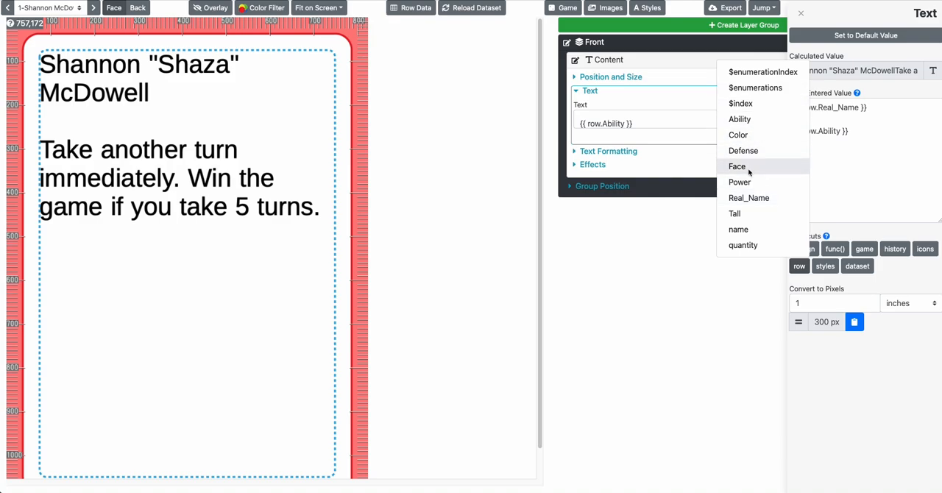
left_click(748, 220)
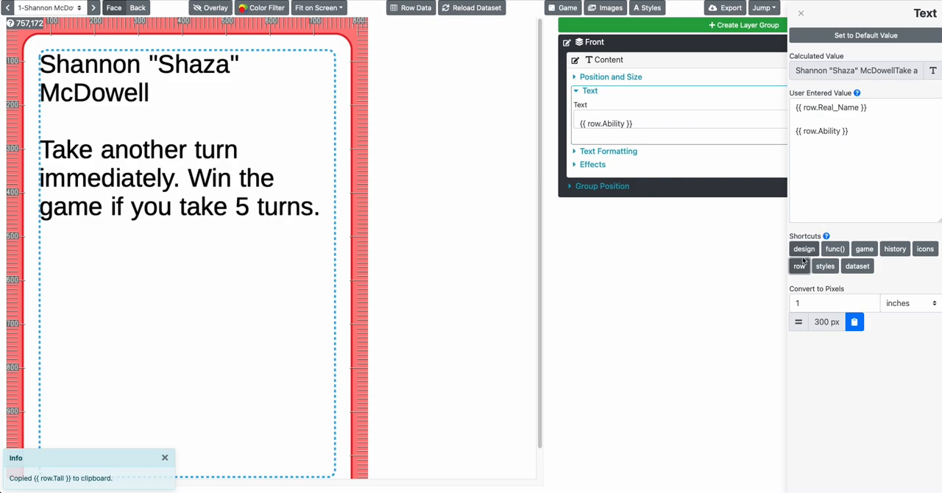
left_click(801, 264)
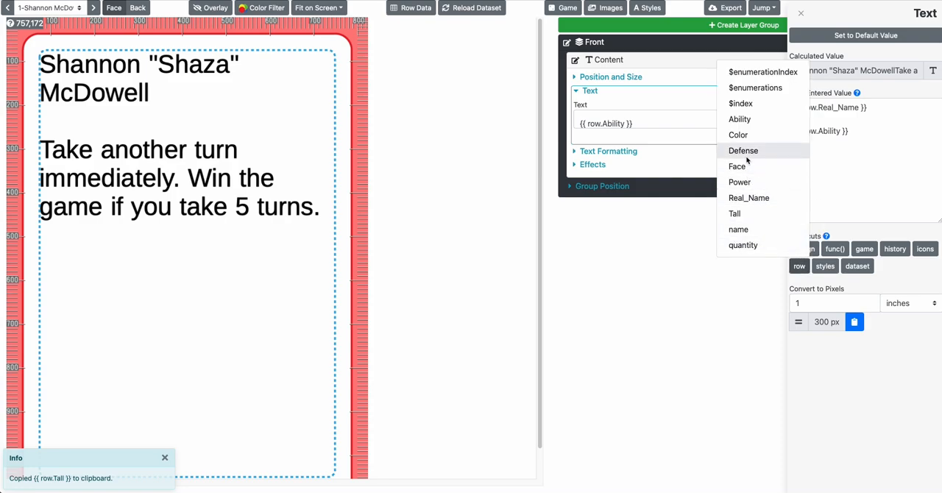
left_click(740, 182)
left_click(648, 129)
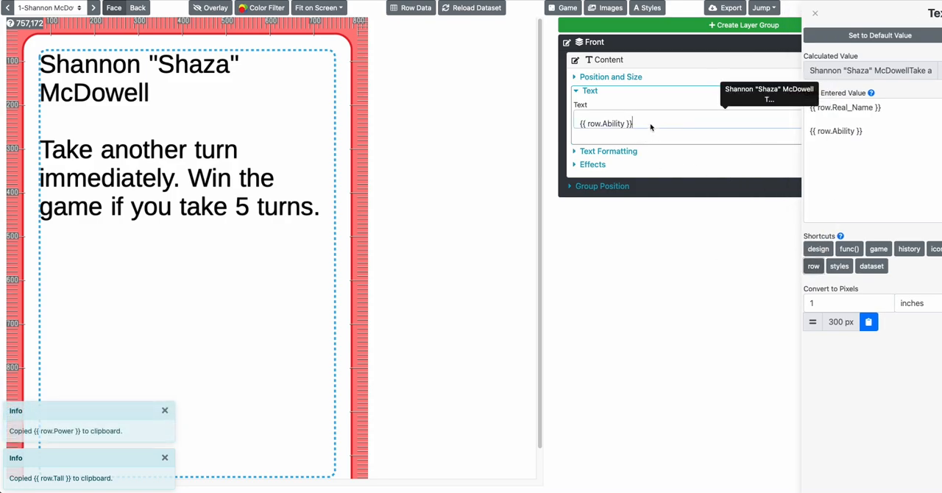
key("ctrl+a")
key("ctrl+v")
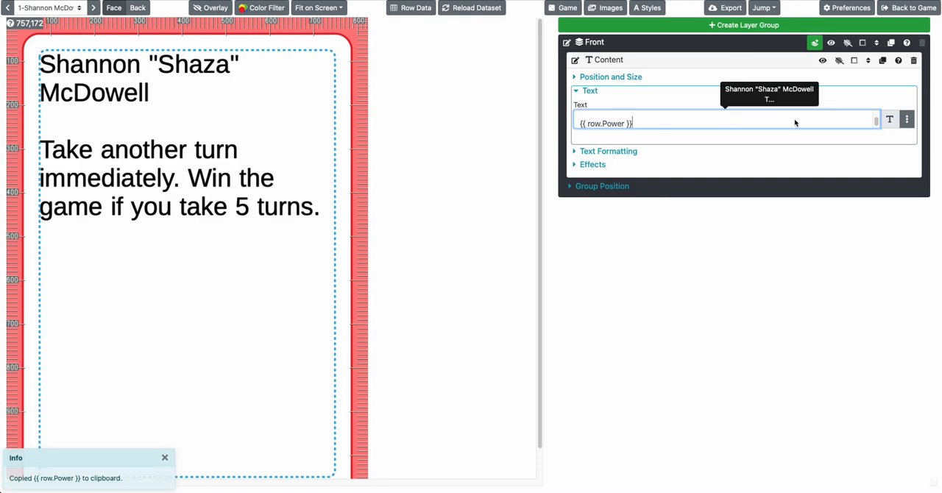
Copy the Defense field reference from the row shortcuts and extend the Power line to {{ row.Power }}/{{ row.Defense }}
left_click(906, 120)
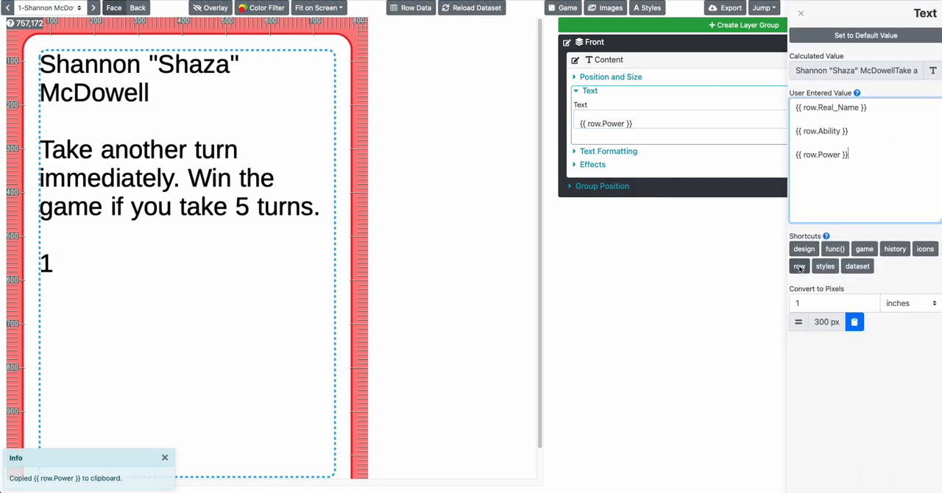
left_click(799, 267)
left_click(743, 150)
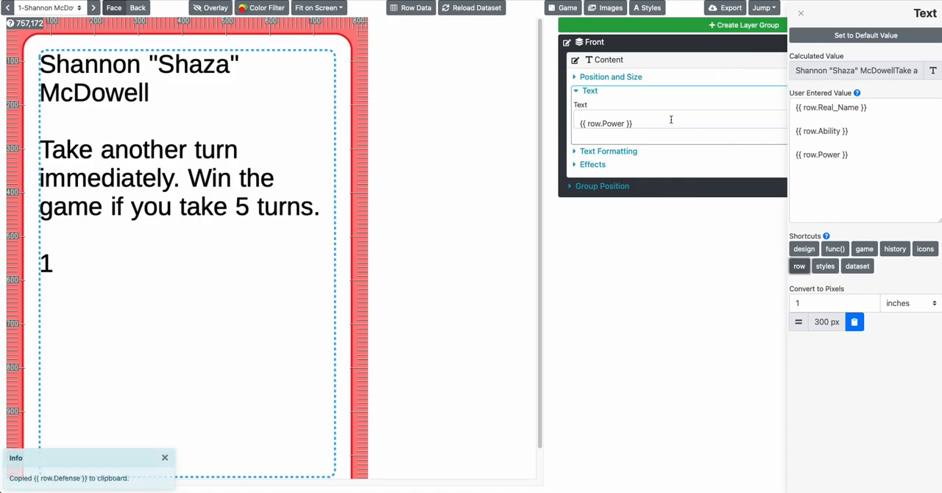
left_click(669, 122)
type("/")
key("super+v")
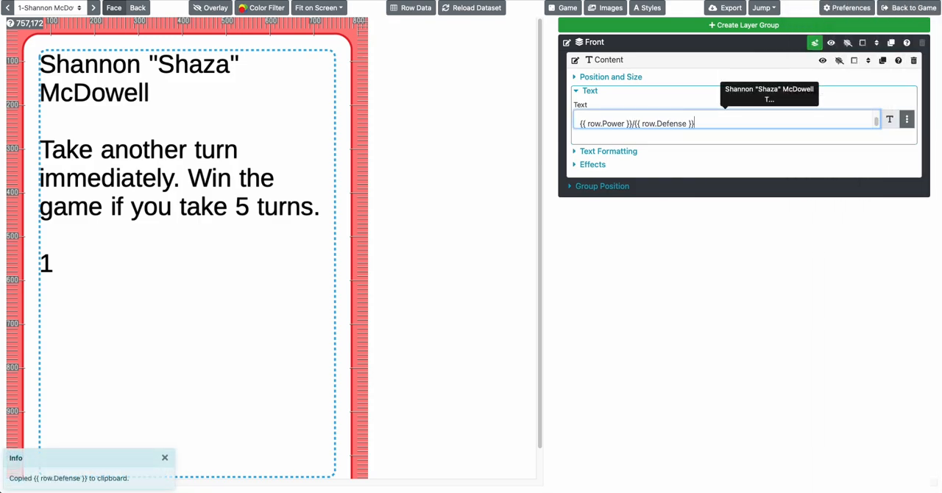
left_click(652, 232)
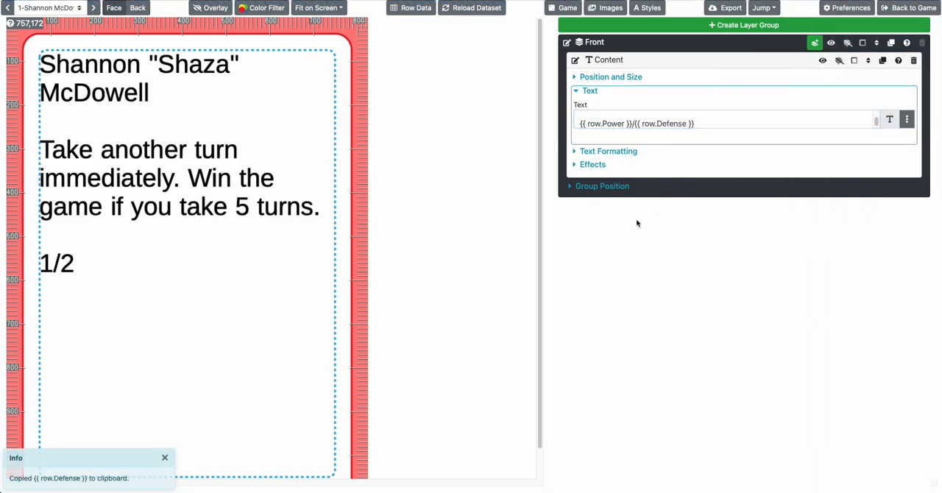
Move {{ row.Power }}/{{ row.Defense }} to the start of the Content text, before {{ row.Real_Name }}, separated by " - "
left_click(714, 123)
key("super+shift+Left")
key("super+x")
key("Up")
key("Up")
key("Up")
key("Up")
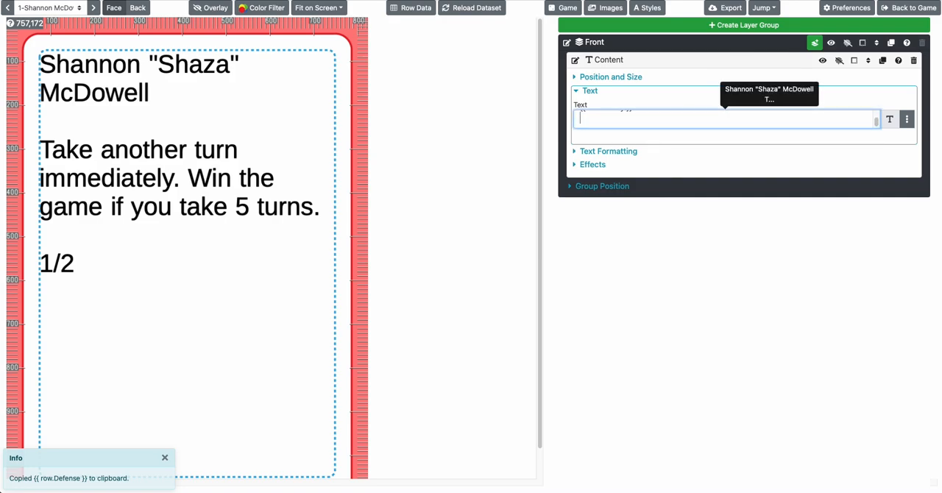
key("super+v")
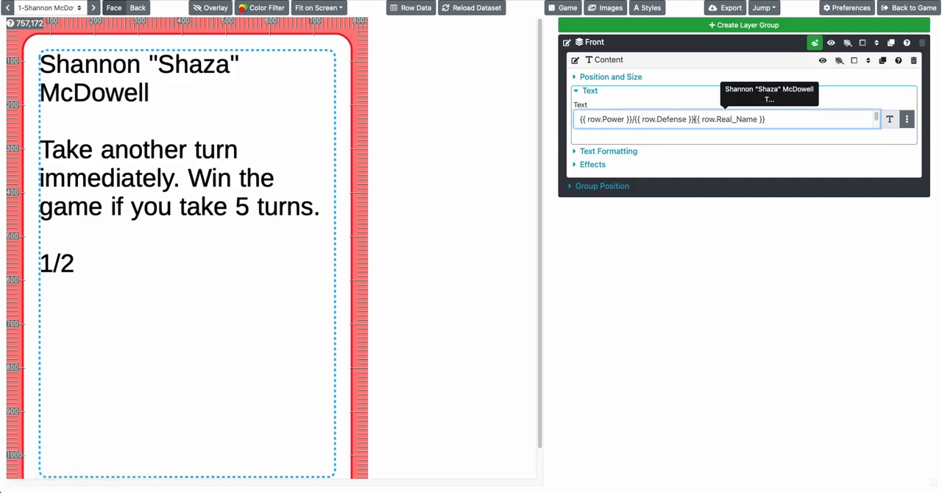
type("-")
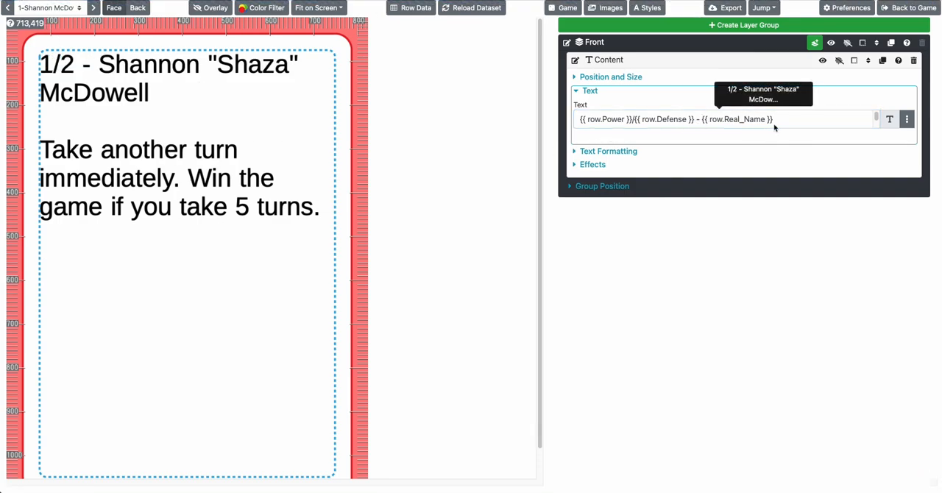
left_click(814, 43)
left_click(719, 58)
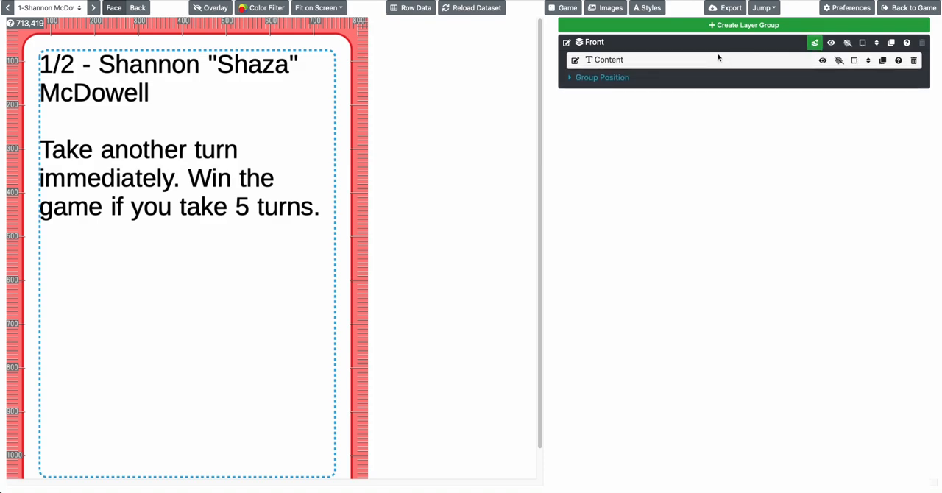
left_click(719, 57)
Page through the cards to check how power, defense, name and ability render on each, ending on card 5
scroll(241, 172, "down", 1)
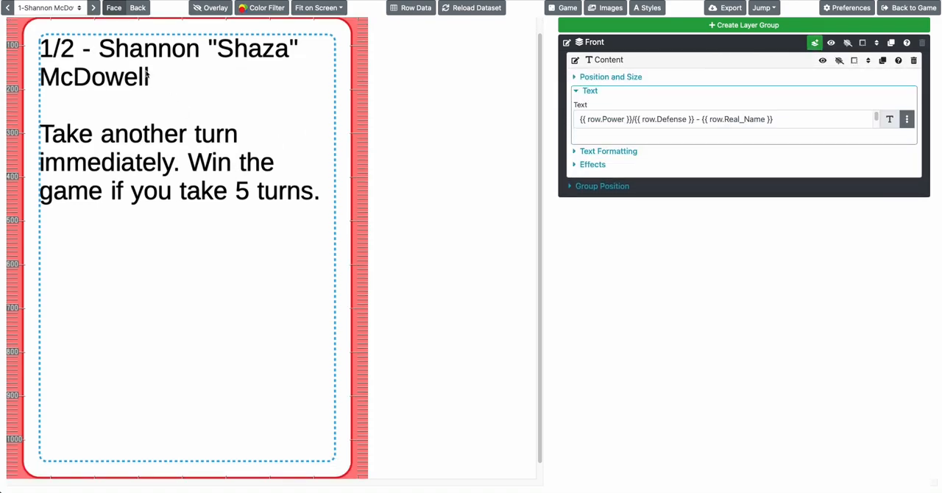
scroll(147, 73, "up", 1)
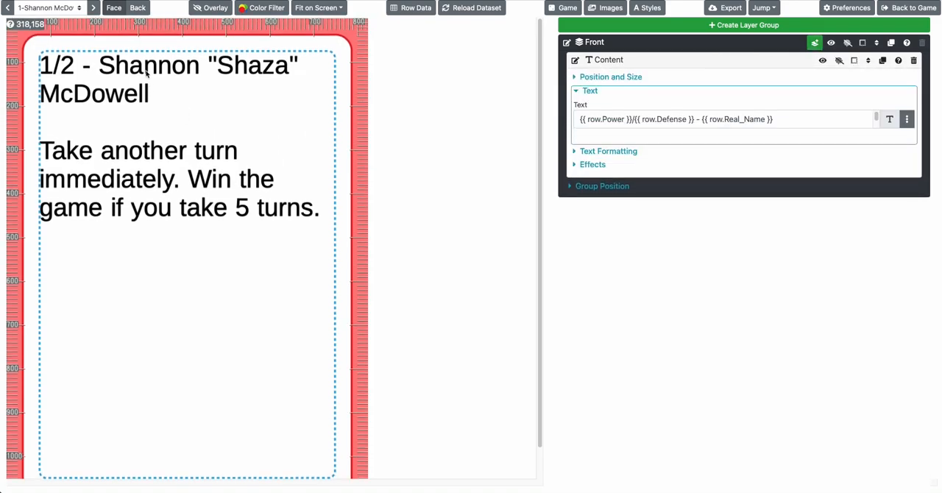
left_click(94, 8)
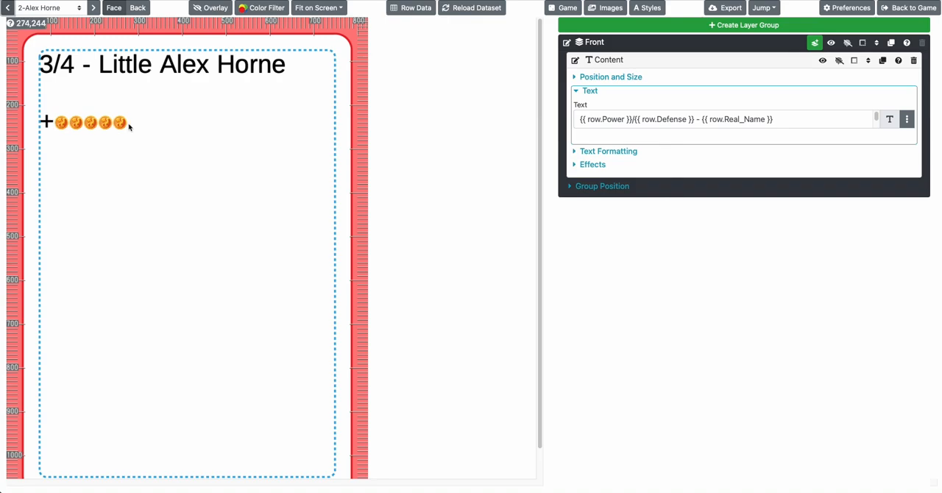
left_click(94, 8)
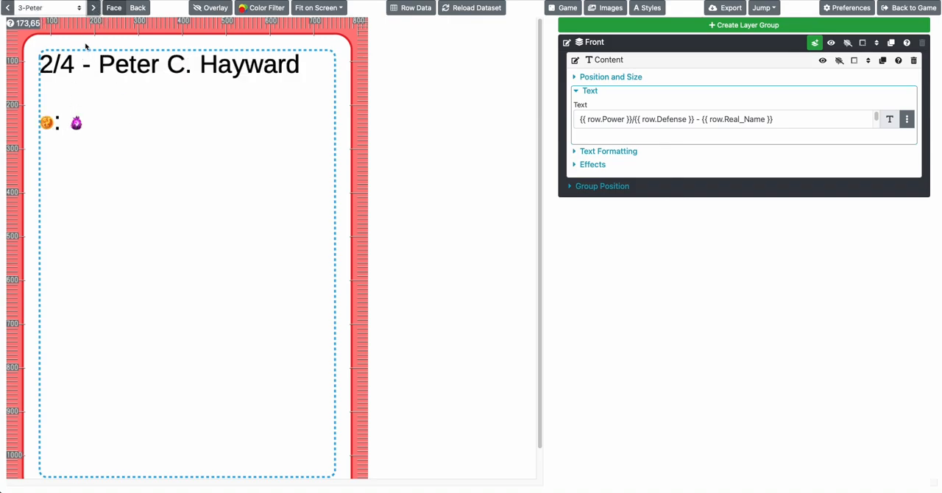
left_click(94, 8)
left_click(94, 8)
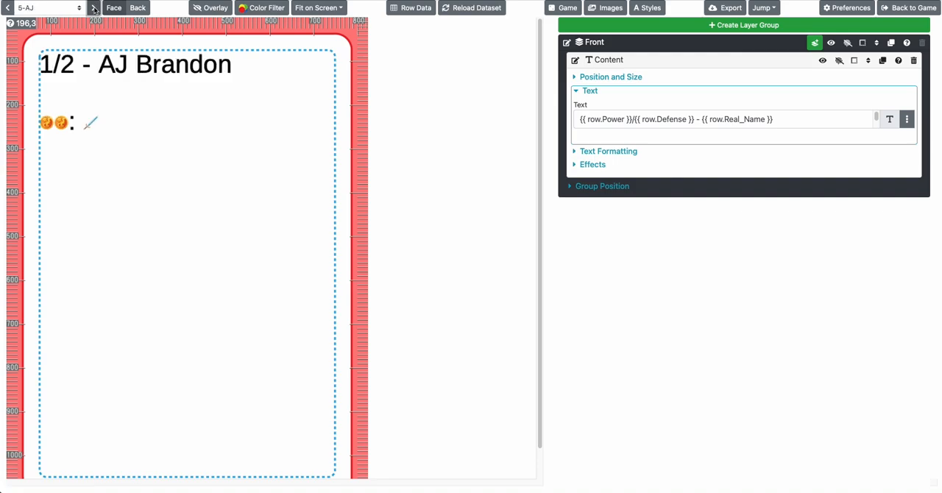
left_click(95, 8)
left_click(8, 8)
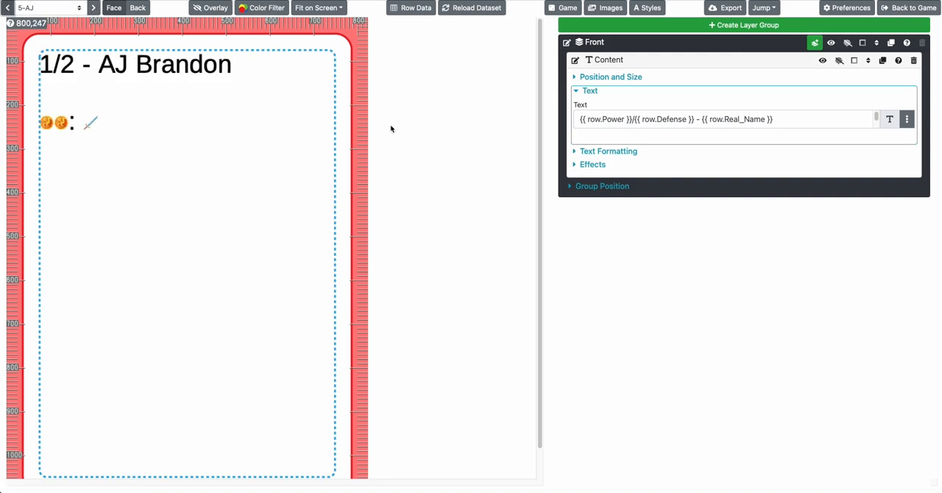
Wrap {{ row.Ability }} in <h1> and </h1> tags in the Content layer's text
left_click(661, 123)
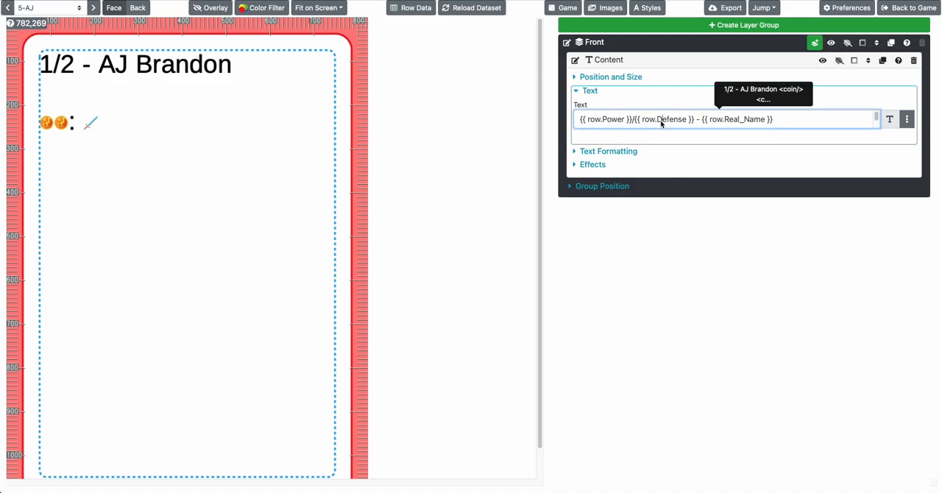
key("Down")
key("Down")
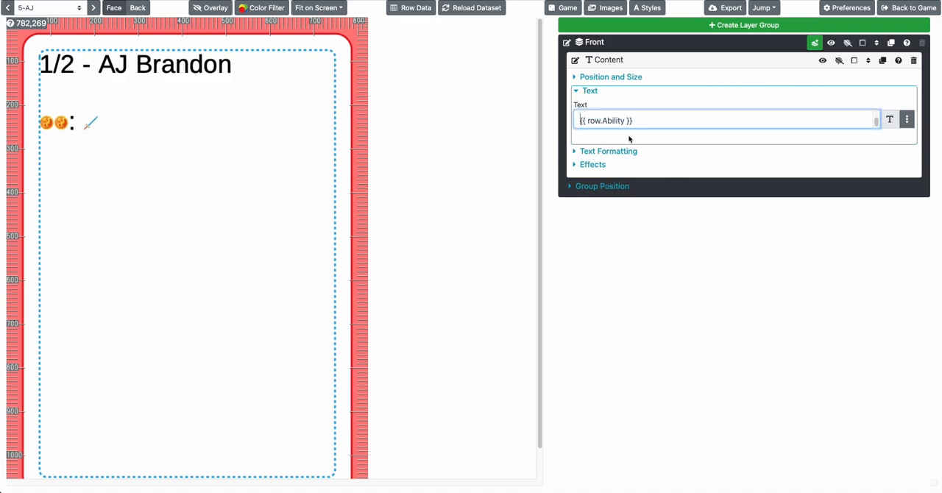
type("<h1")
type(">")
left_click_drag(598, 120, 580, 120)
key("ctrl+c")
key("End")
key("ctrl+v")
type("/")
left_click(624, 139)
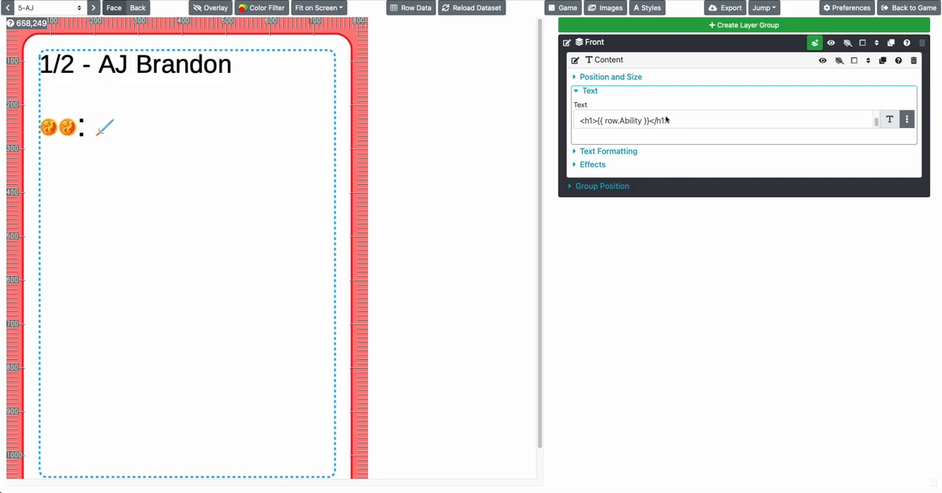
Create a new text style and name it h0
left_click(606, 151)
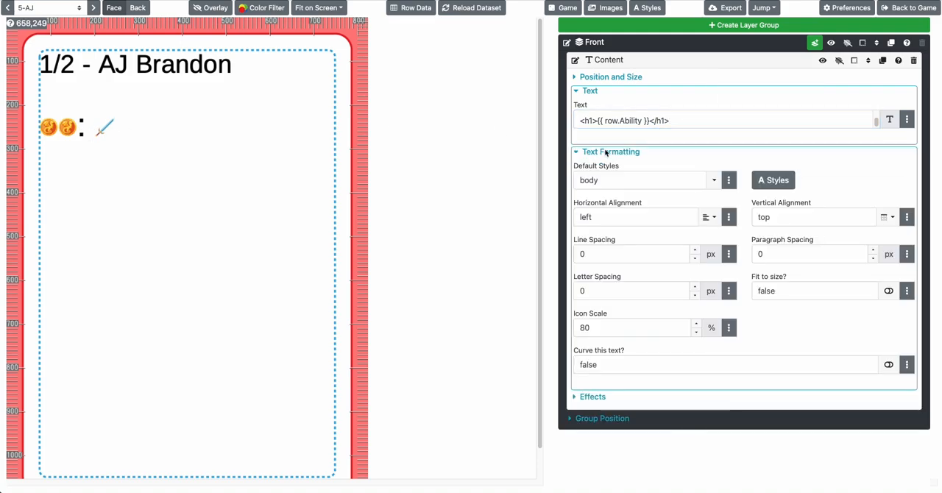
left_click(770, 180)
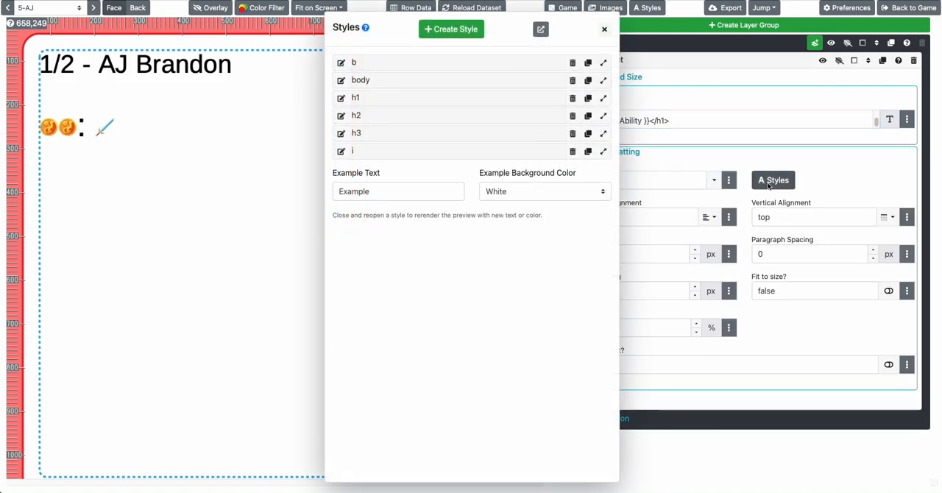
left_click(449, 28)
left_click(347, 64)
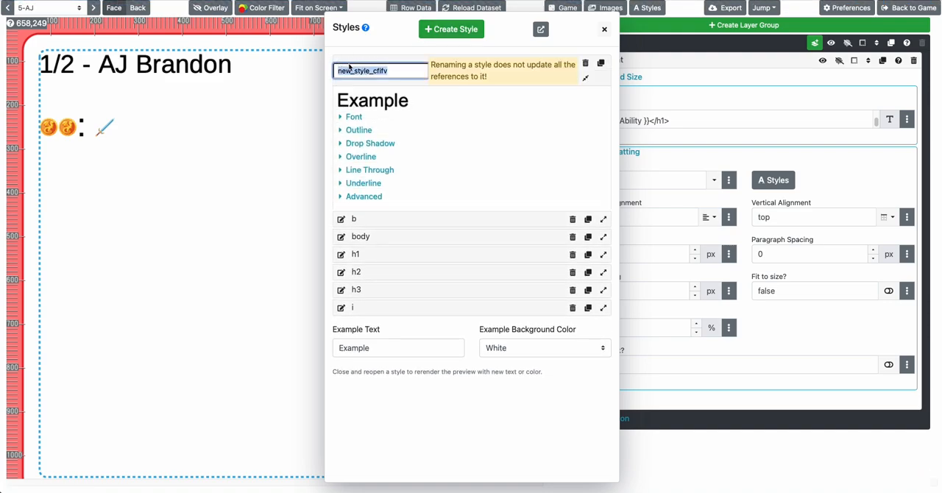
type("h0")
key("Return")
Give the h0 style a much larger pixel font size and close the styles list
left_click(354, 101)
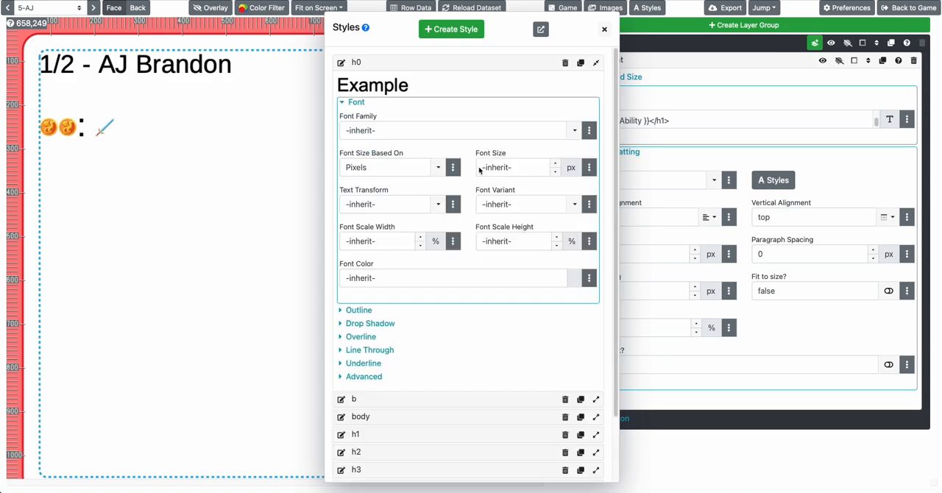
left_click(505, 169)
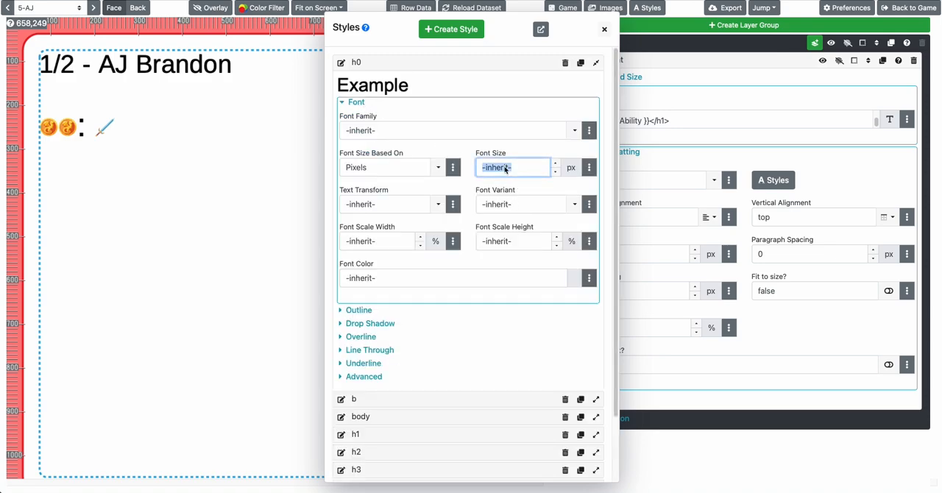
type("300")
key("Tab")
left_click(687, 173)
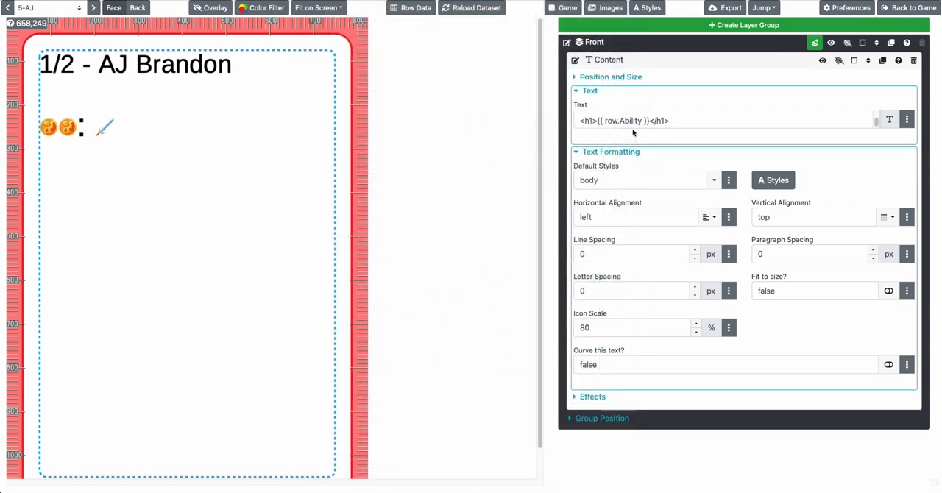
Change the tags around {{ row.Ability }} from h1 to h0 in the Content layer's text
left_click(590, 122)
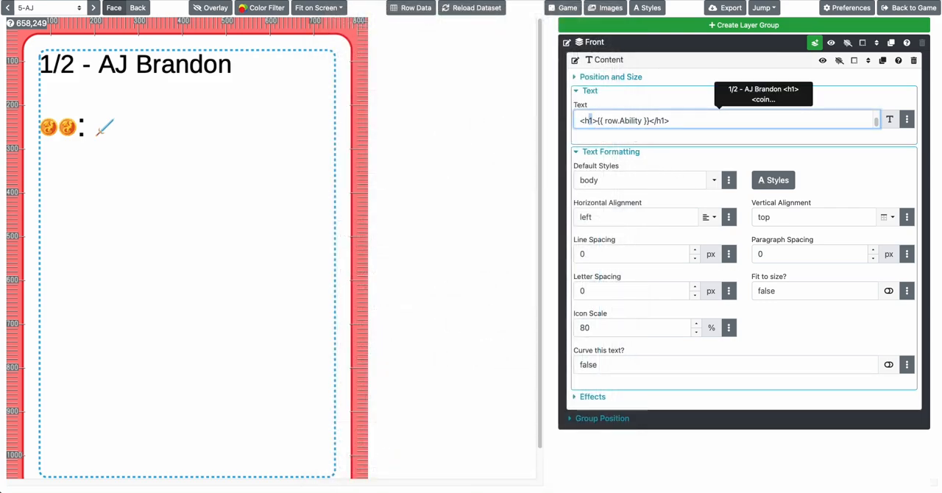
key("Delete")
type("0")
key("Tab")
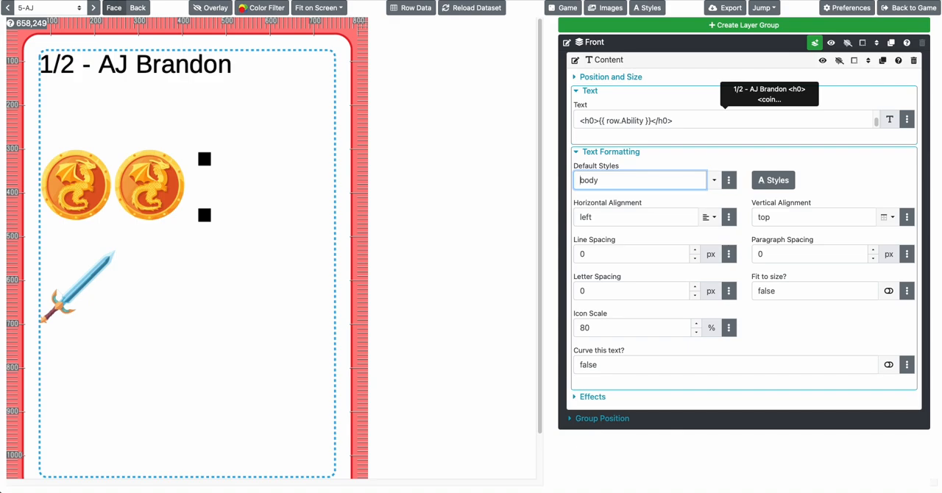
Switch the preview to the first card and enable fit to size in the Content layer's text formatting
left_click(132, 134)
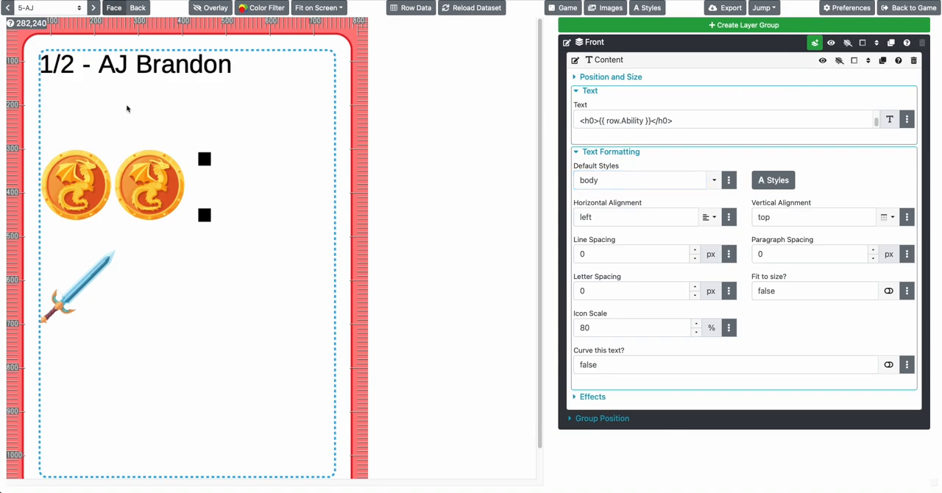
left_click(94, 9)
scroll(149, 117, "down", 1)
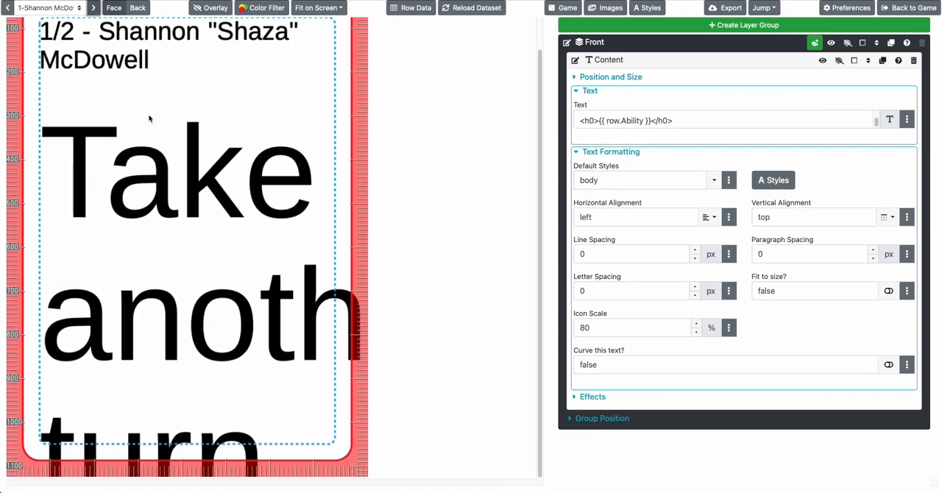
scroll(173, 227, "up", 1)
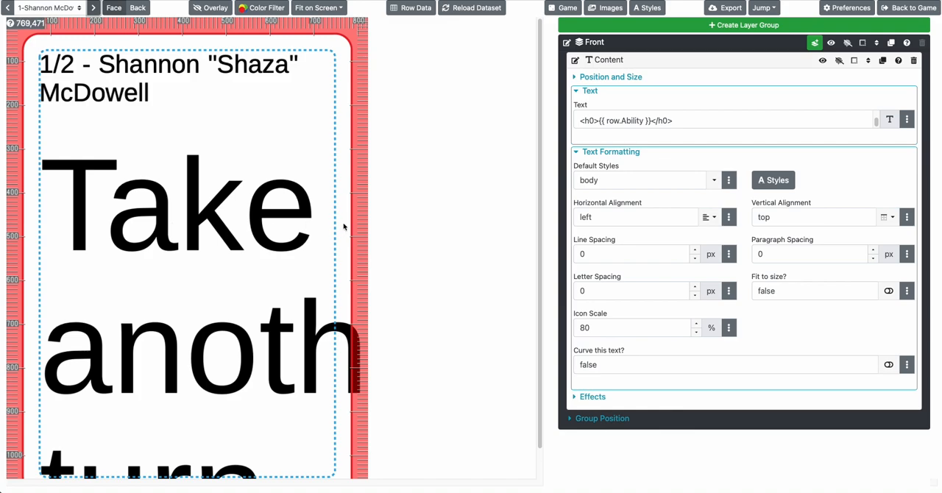
scroll(298, 224, "down", 1)
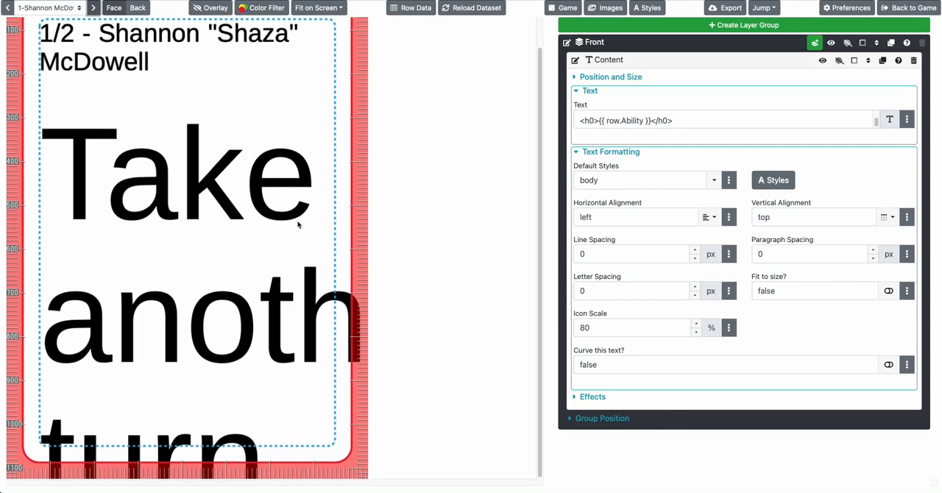
scroll(298, 224, "up", 2)
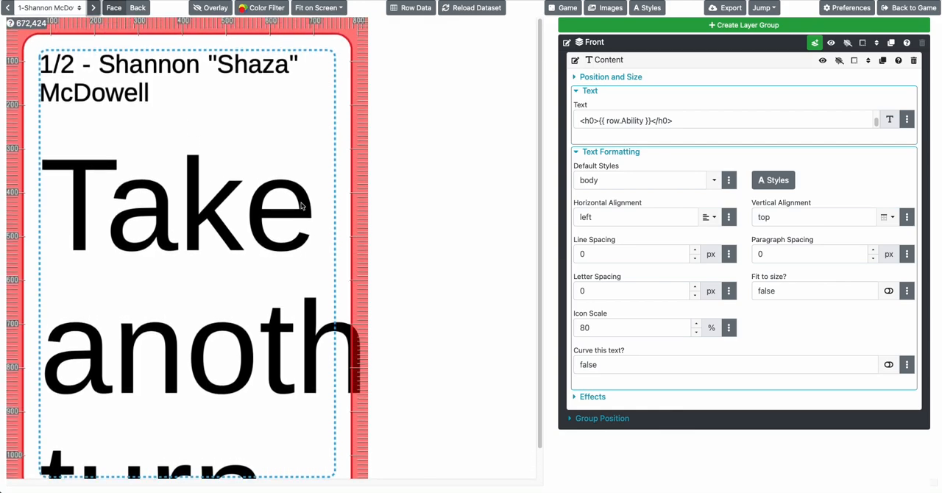
left_click(889, 291)
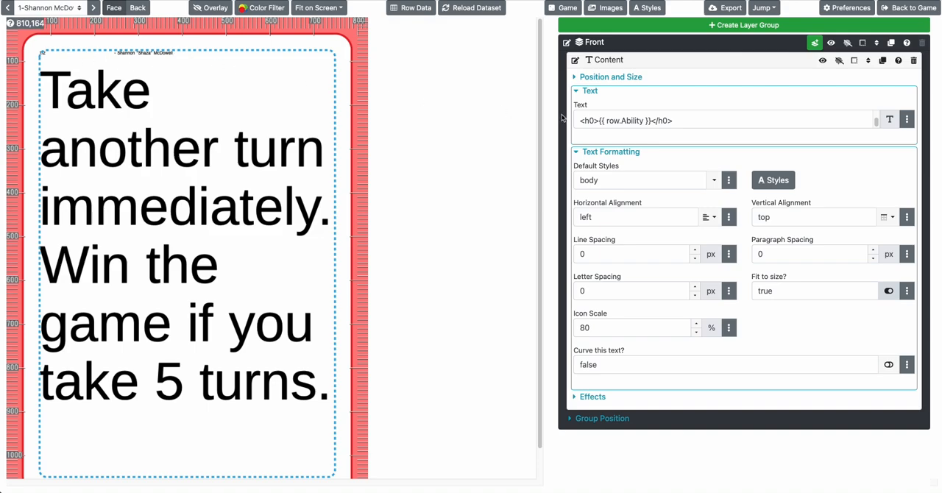
Wrap the {{ row.Power }}/{{ row.Defense }} - {{ row.Real_Name }} line of the Content text in <h1> and </h1> tags
left_click(610, 122)
key("Up")
key("Up")
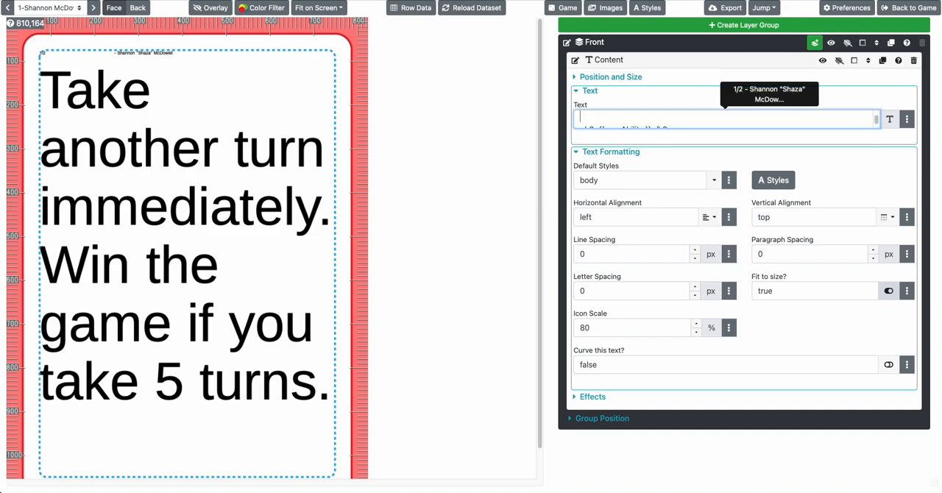
type(">h")
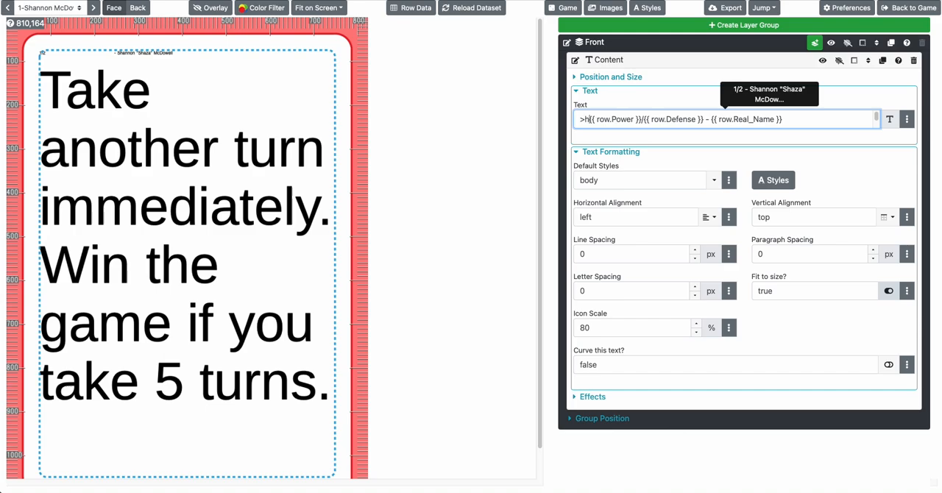
key("BackSpace")
key("BackSpace")
type("<h1>")
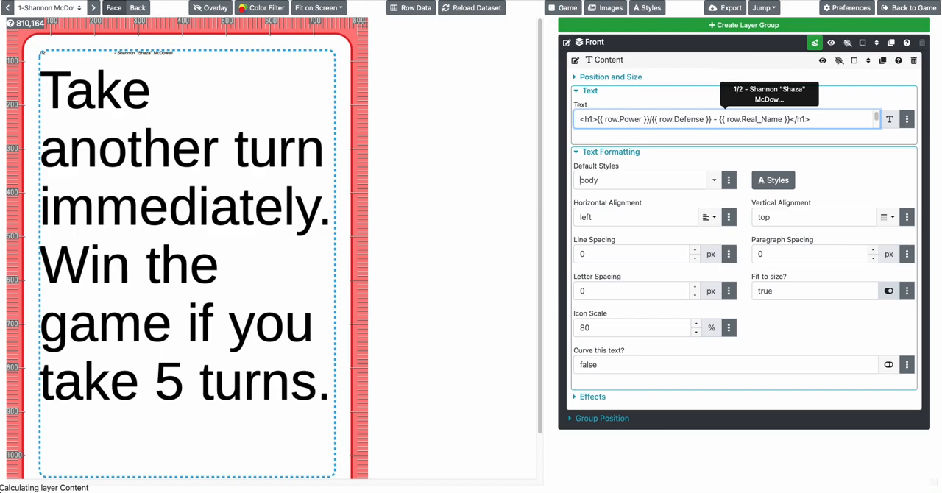
key("Tab")
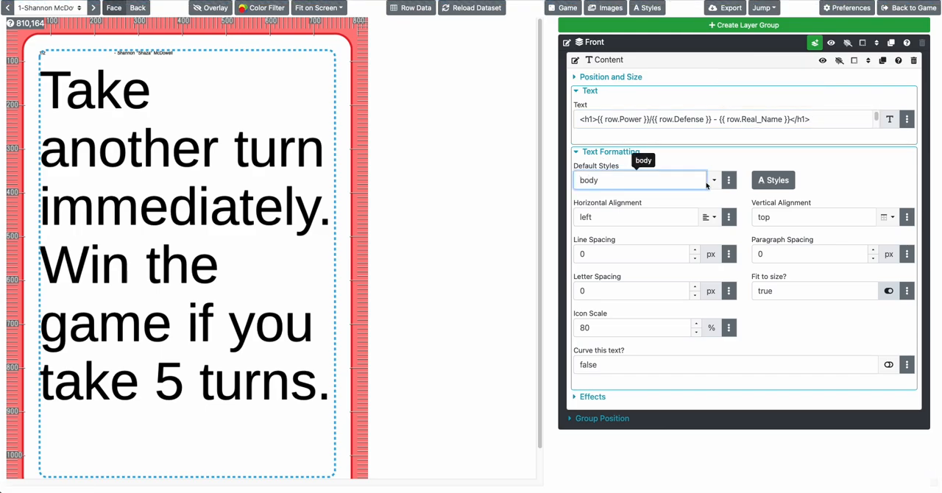
Set the h1 text style's font size to 150 px, check it in the styles list, and close the list
left_click(773, 180)
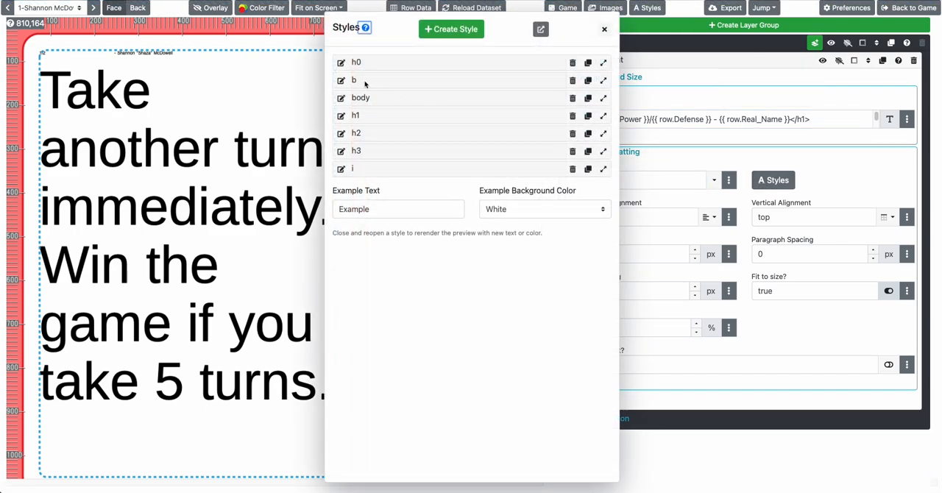
left_click(366, 65)
left_click(365, 65)
left_click(358, 116)
left_click(358, 171)
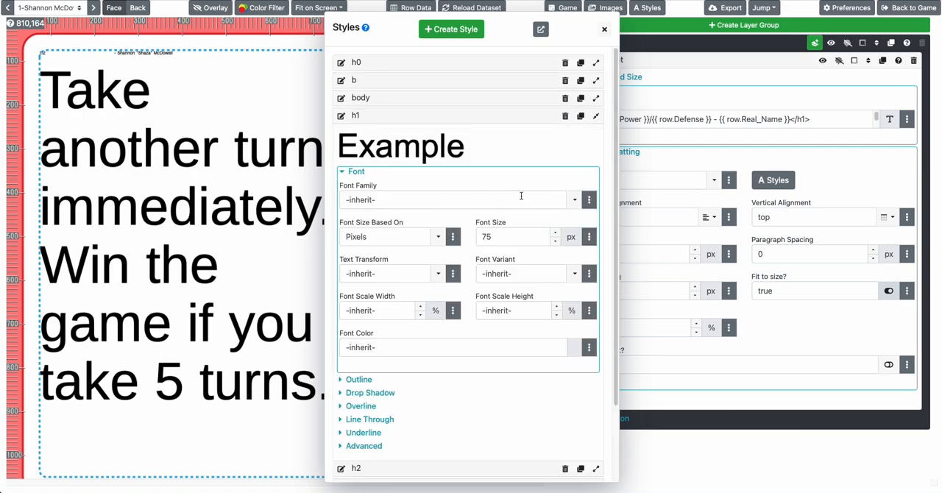
double_click(514, 242)
type("150")
key("Tab")
left_click(294, 149)
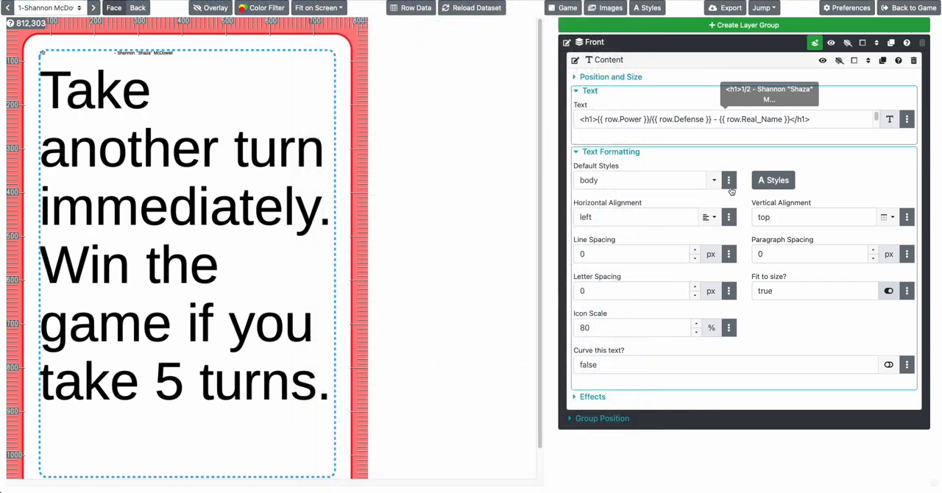
left_click(773, 180)
left_click(375, 122)
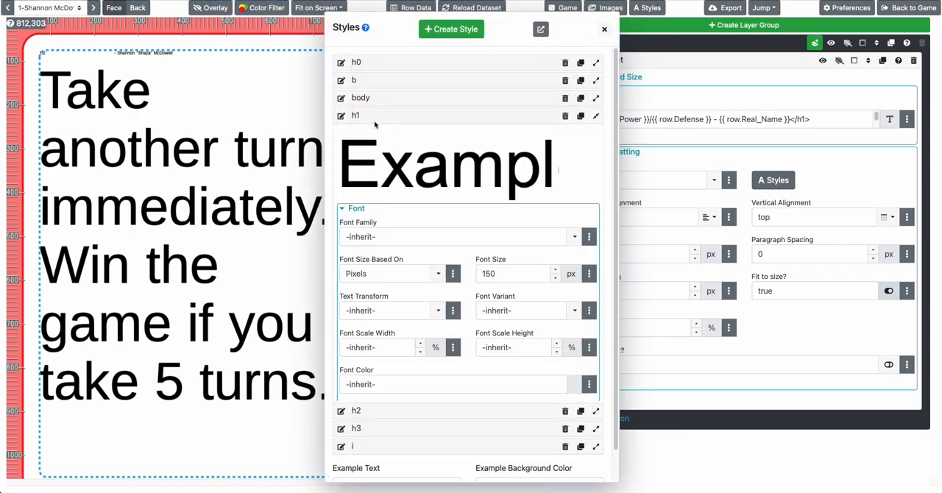
left_click(241, 137)
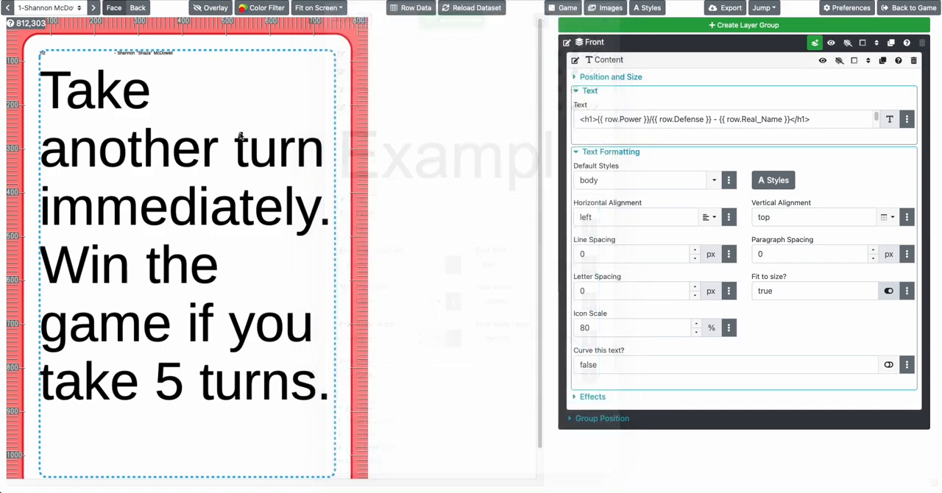
Remove the h1 tags from the Power, Defense and Real_Name line of the Content text and enter them again
left_click(599, 121)
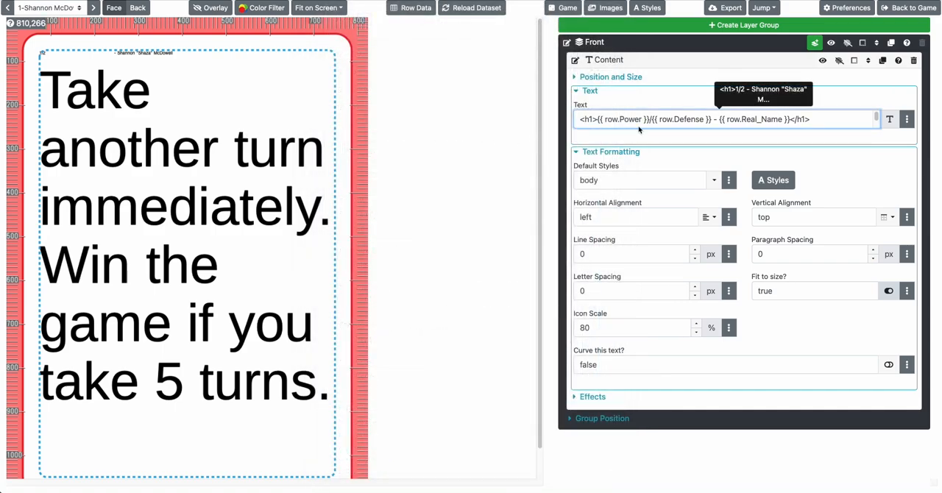
key("shift+Home")
key("BackSpace")
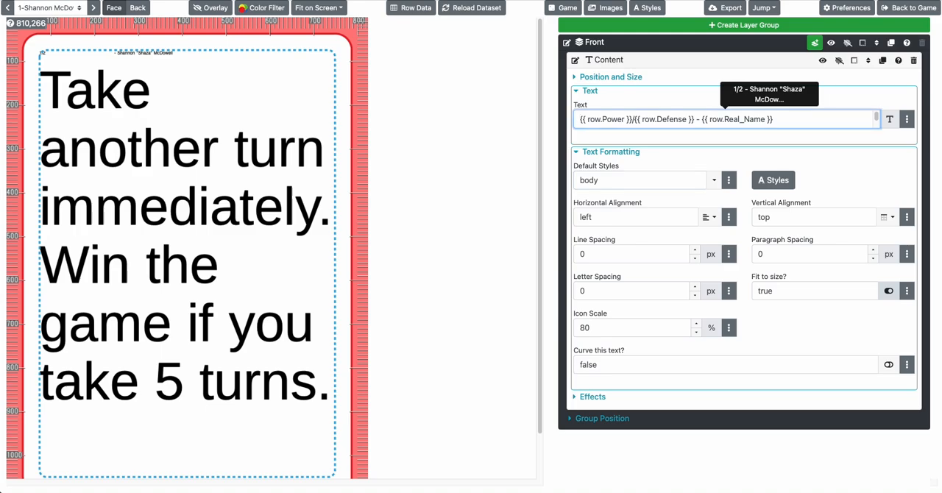
key("Home")
type("<h1>")
key("End")
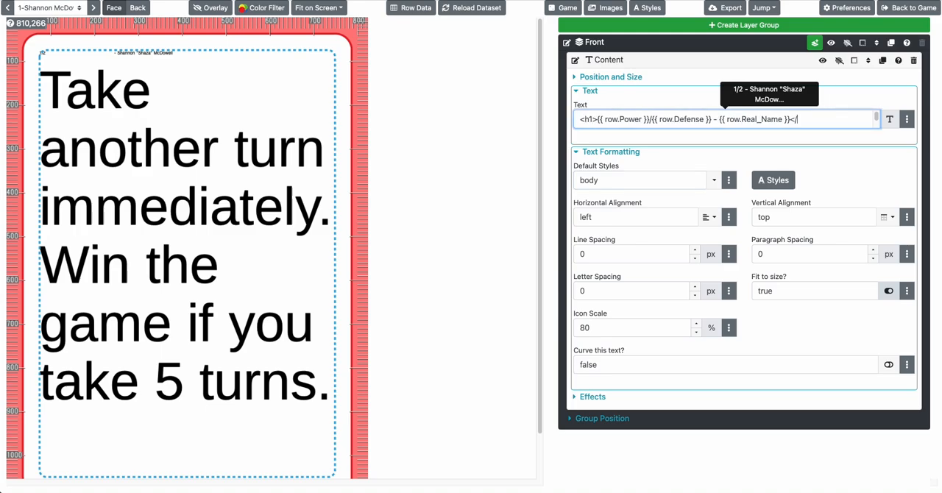
key("Tab")
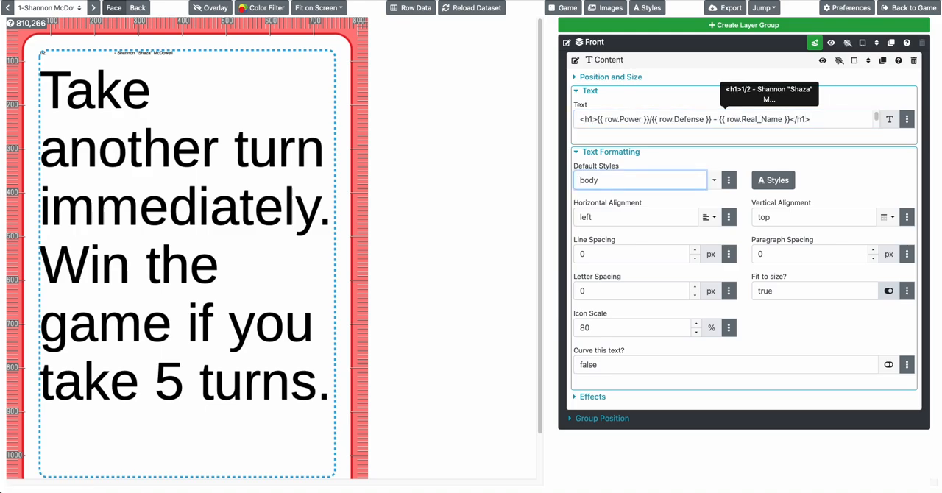
Enclose the whole Content text in a single h0 pair, from before {{ row.Power }} to after {{ row.Ability }}, removing the tags in between
key("shift+Tab")
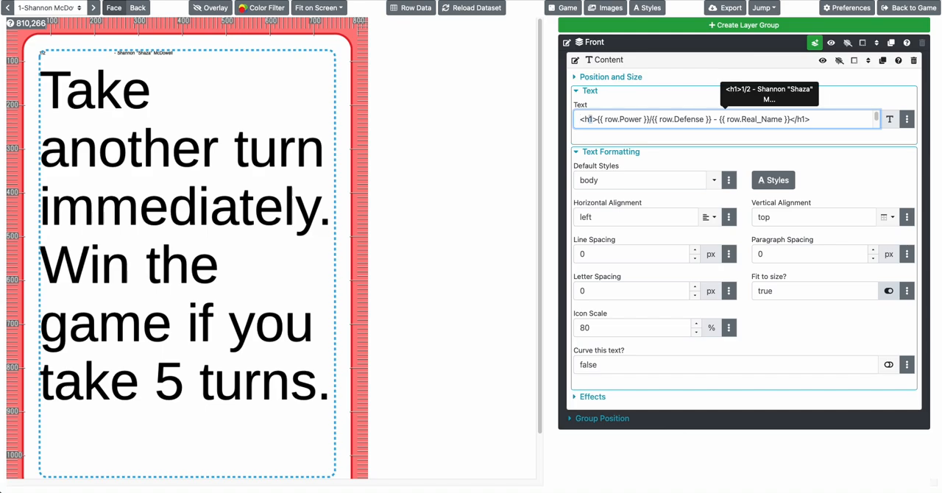
type("0")
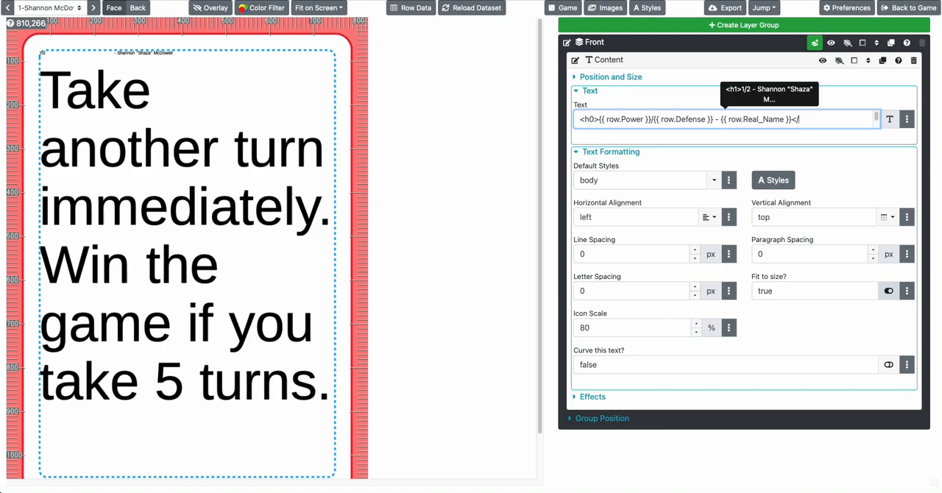
key("Right")
key("Right")
key("Delete")
key("Delete")
key("Delete")
key("Delete")
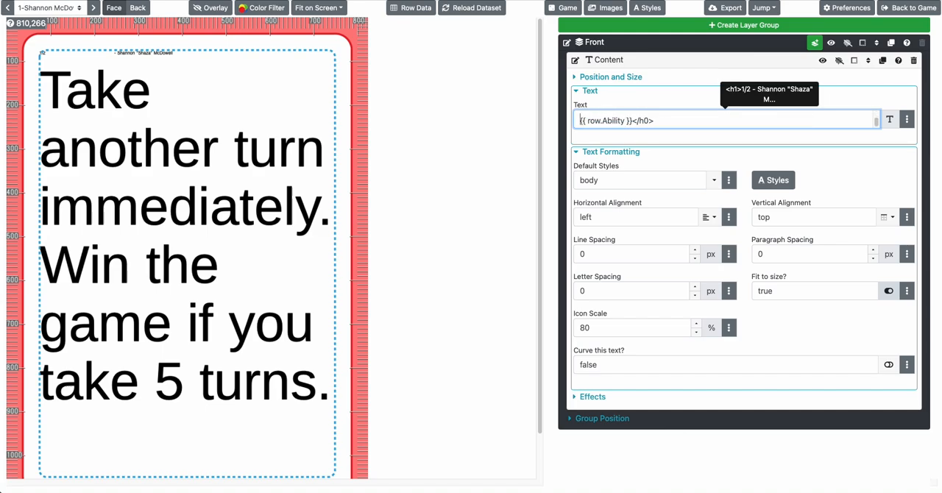
key("Tab")
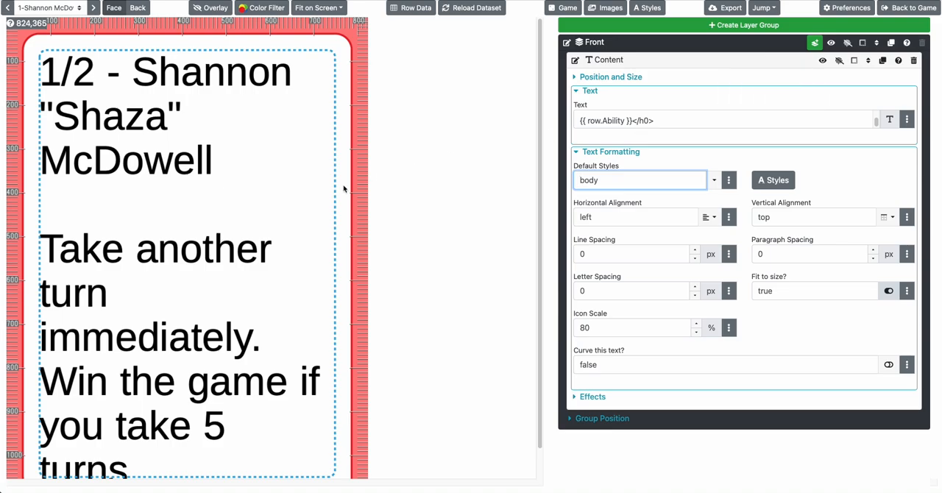
Page through the cards and return to the first one, examining how the fitted text and icons fill each text area
scroll(329, 194, "down", 1)
scroll(328, 195, "up", 1)
scroll(618, 123, "up", 2)
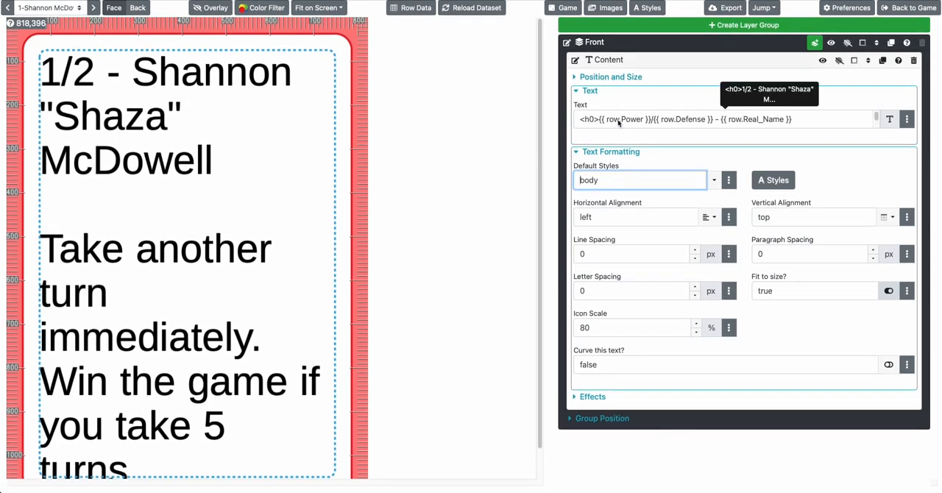
scroll(618, 123, "down", 1)
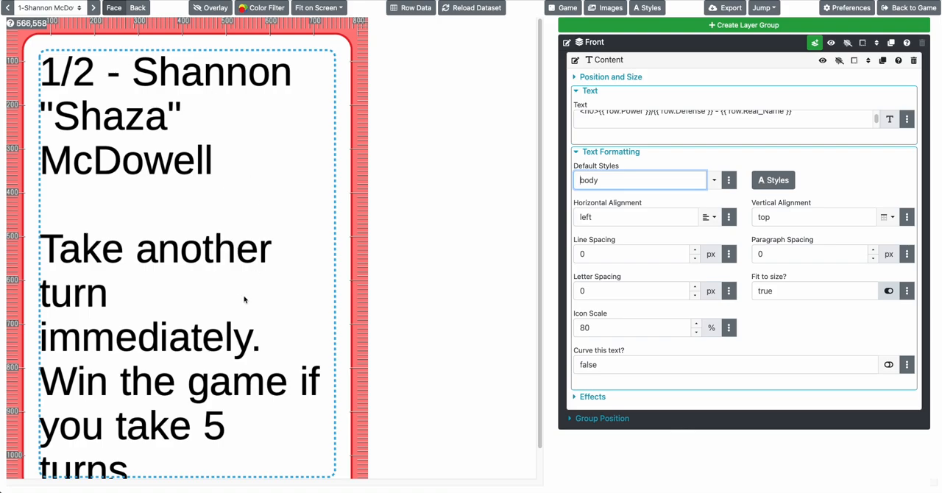
left_click(42, 10)
left_click(42, 15)
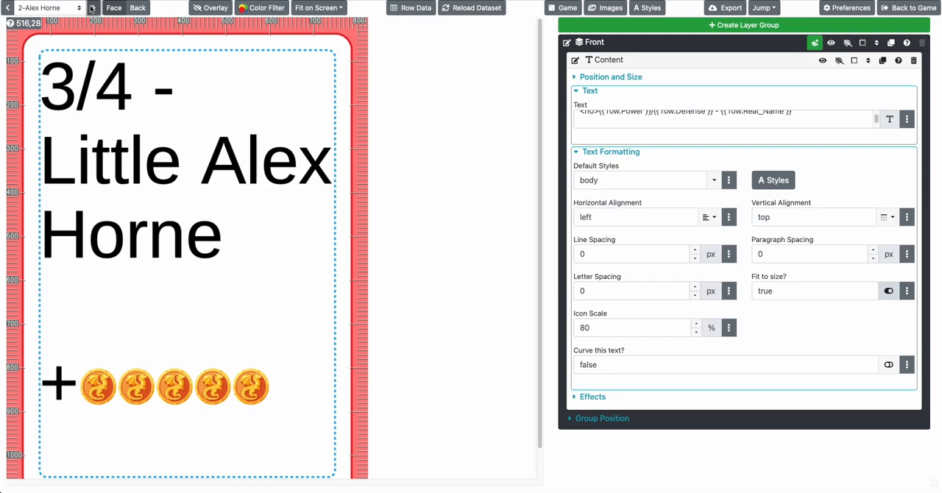
left_click(92, 8)
left_click(92, 8)
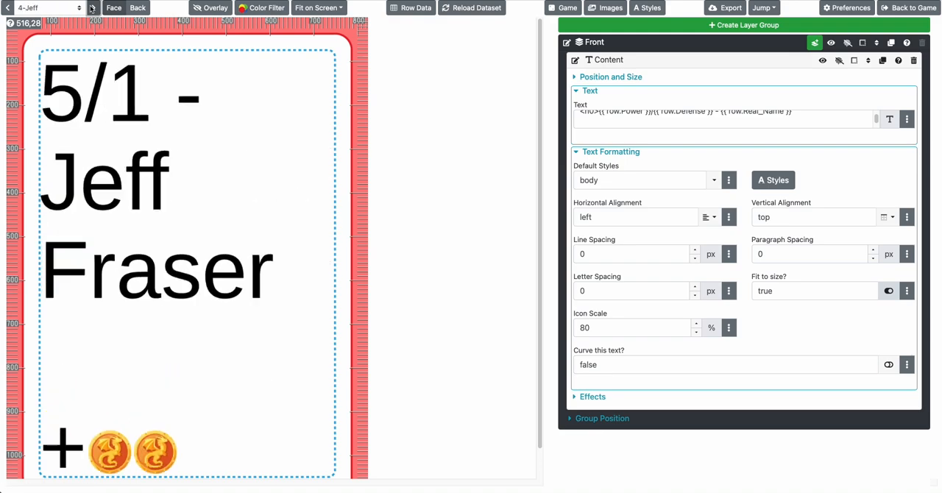
left_click(92, 8)
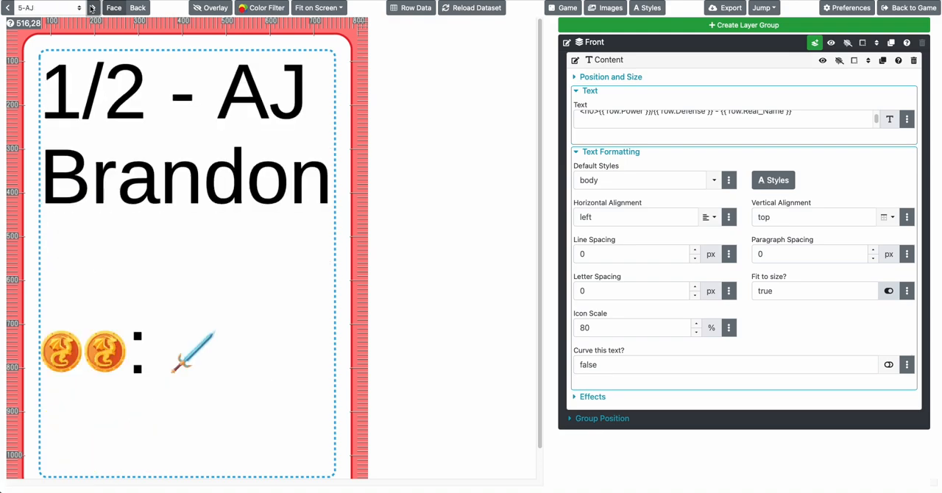
left_click(92, 9)
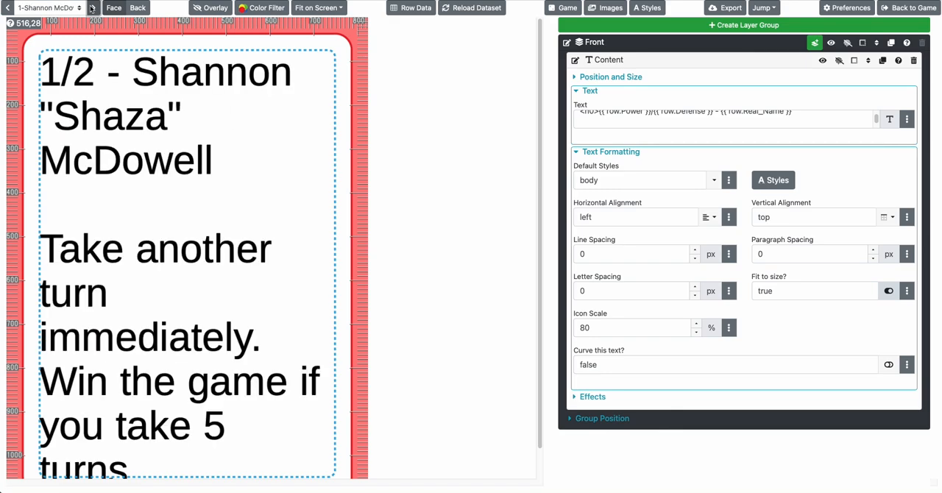
left_click(92, 8)
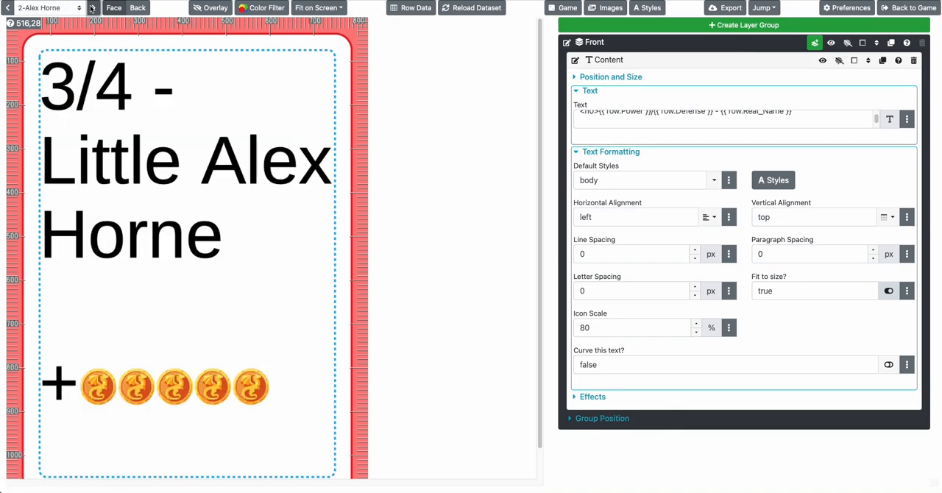
left_click(12, 8)
scroll(150, 137, "down", 1)
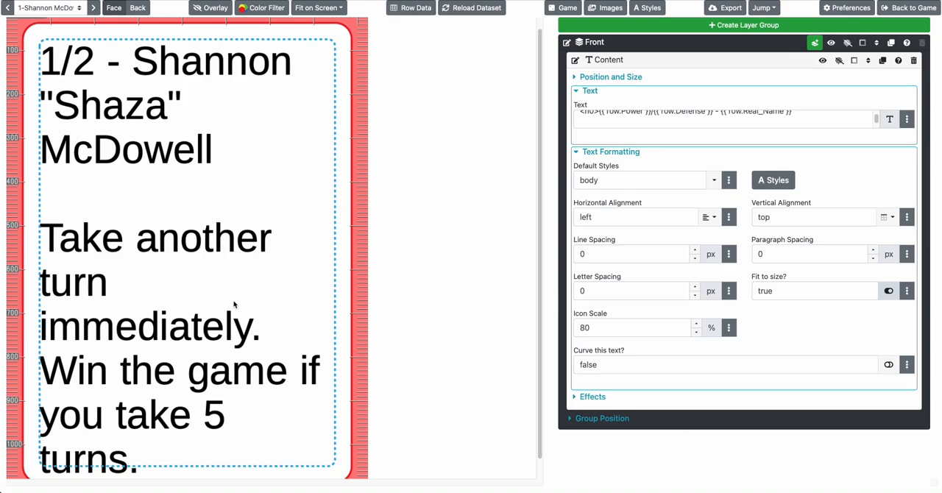
scroll(363, 152, "down", 1)
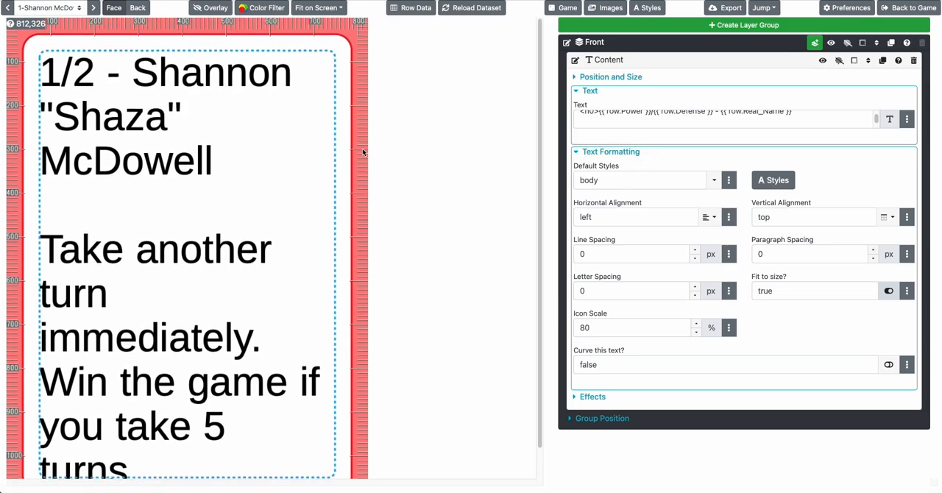
scroll(363, 151, "down", 1)
scroll(362, 152, "up", 2)
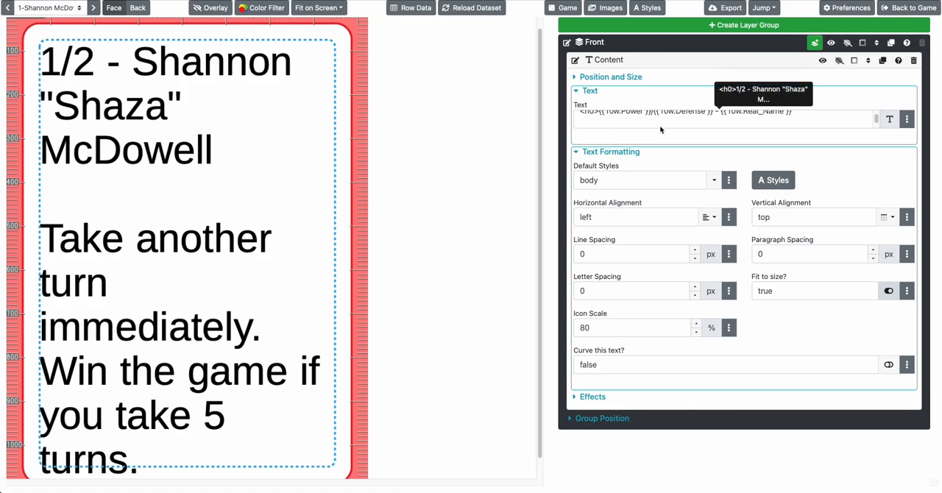
Collapse the Content layer's Text and Text Formatting sections
left_click(589, 91)
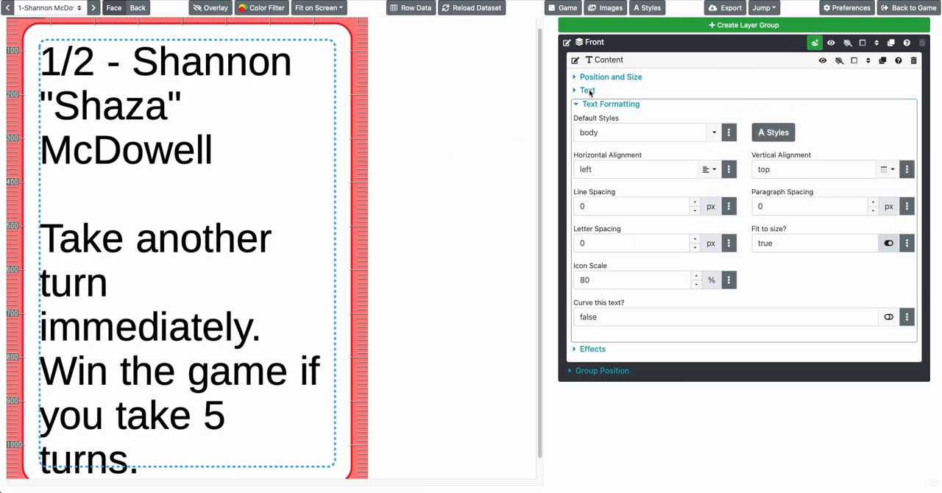
left_click(594, 104)
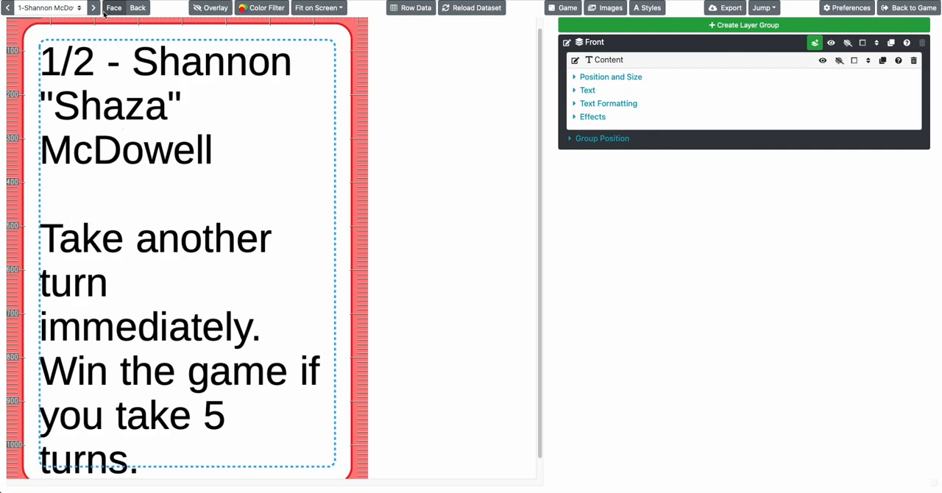
Page through all the cards from the first to the last and return to the first, examining each rendered face
left_click(77, 9)
left_click(68, 12)
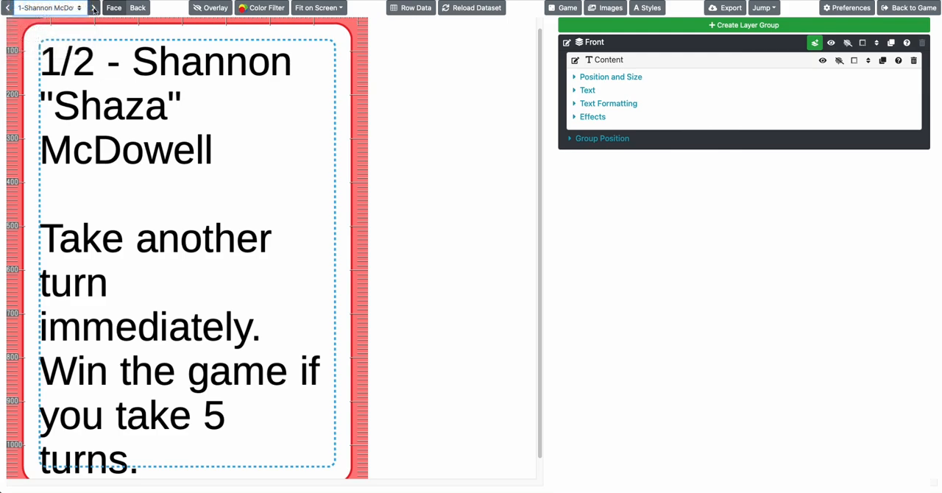
left_click(94, 10)
left_click(95, 9)
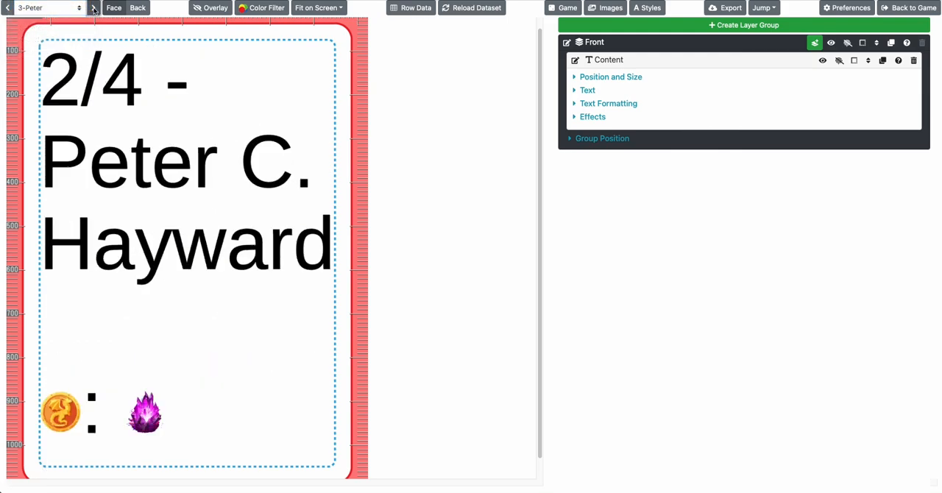
left_click(94, 10)
left_click(94, 10)
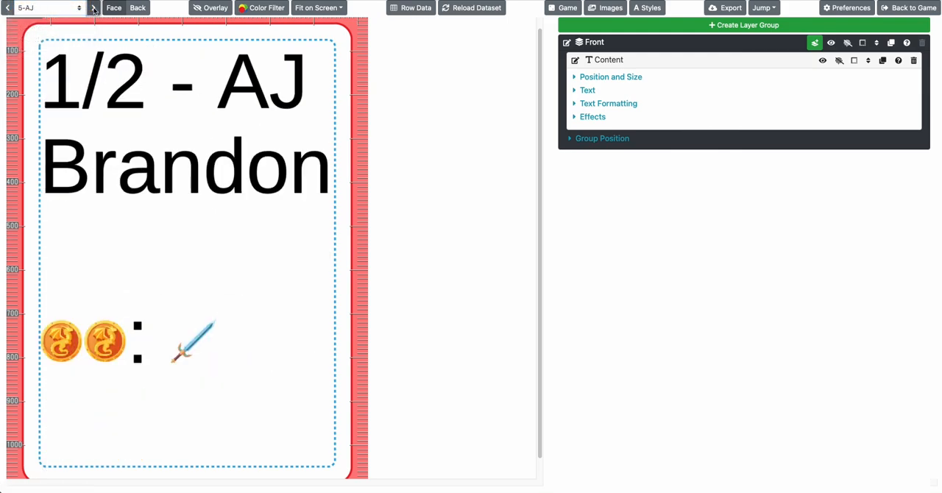
left_click(94, 10)
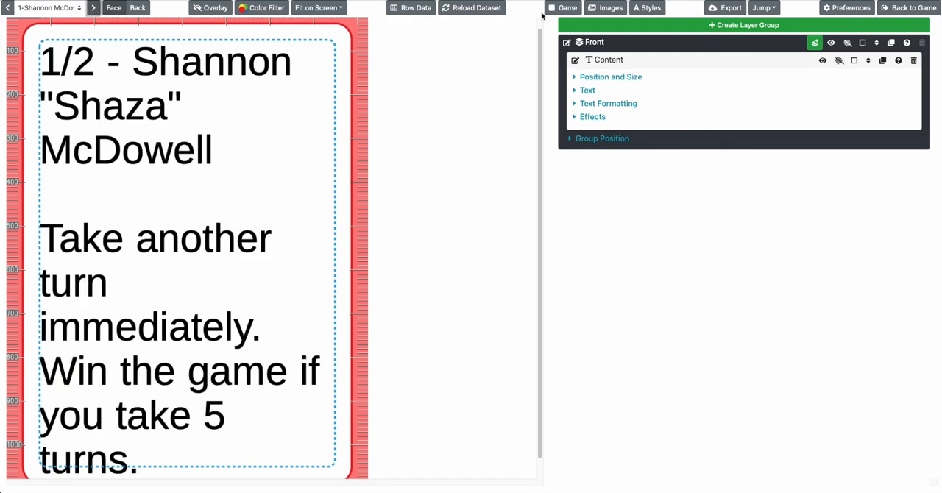
Open the export options for the design and enable the Print and Play PDF export
left_click(729, 9)
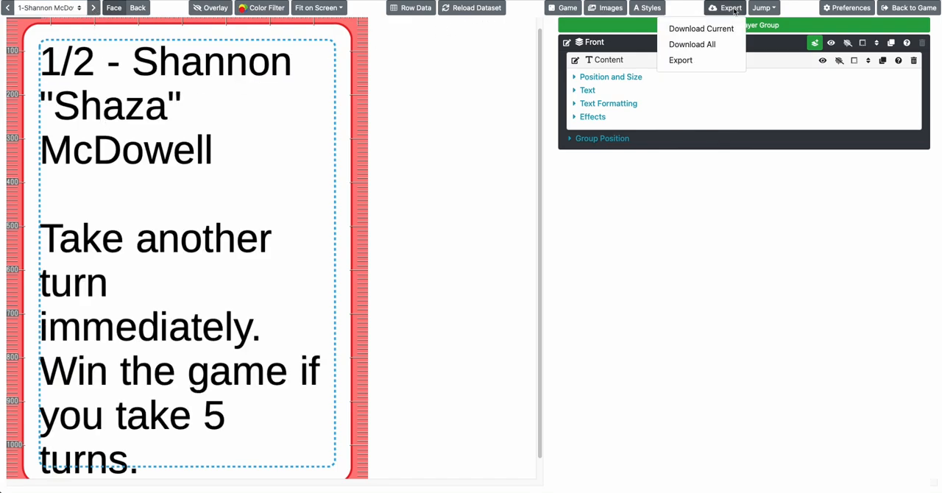
left_click(680, 60)
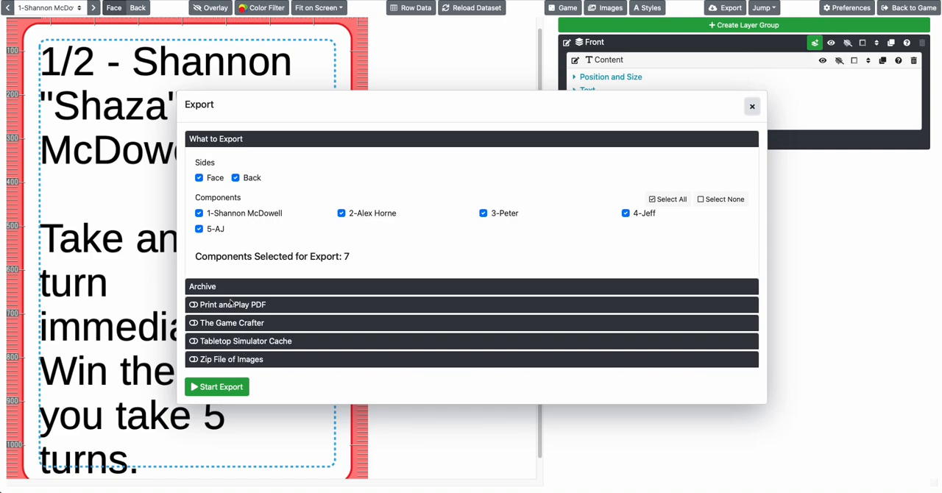
left_click(229, 304)
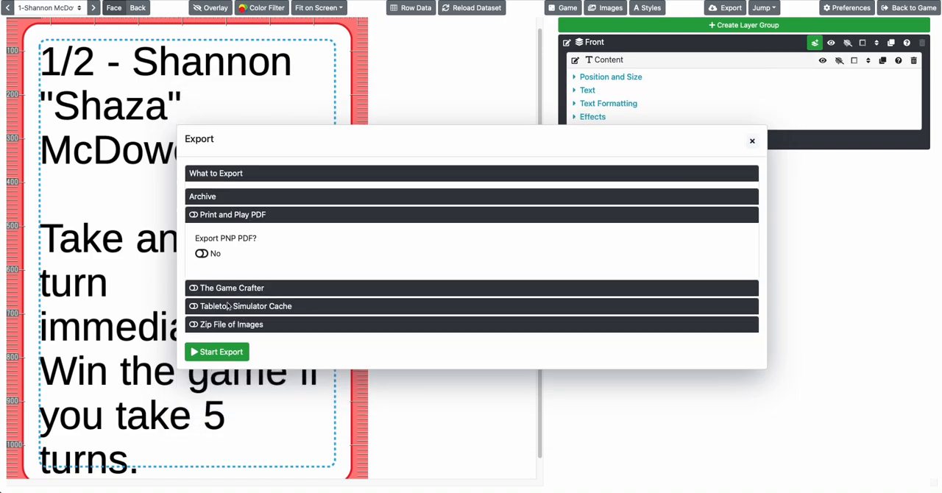
left_click(201, 253)
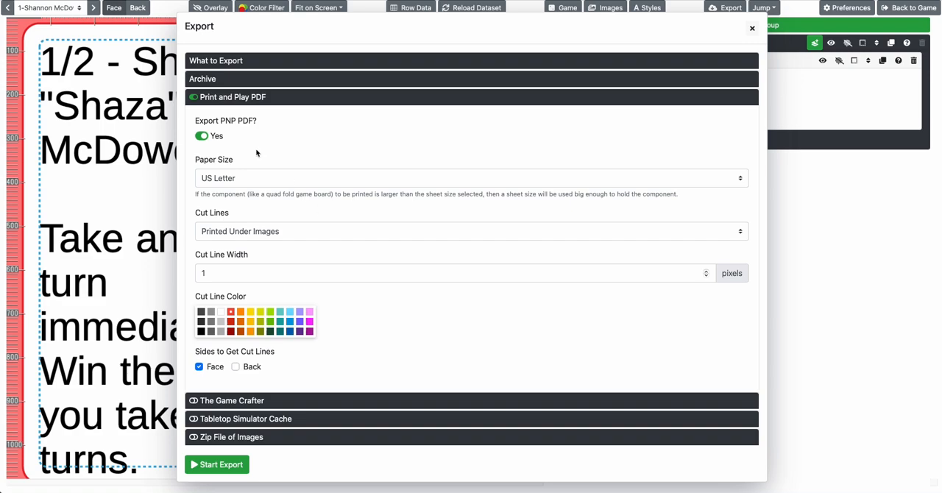
left_click(255, 101)
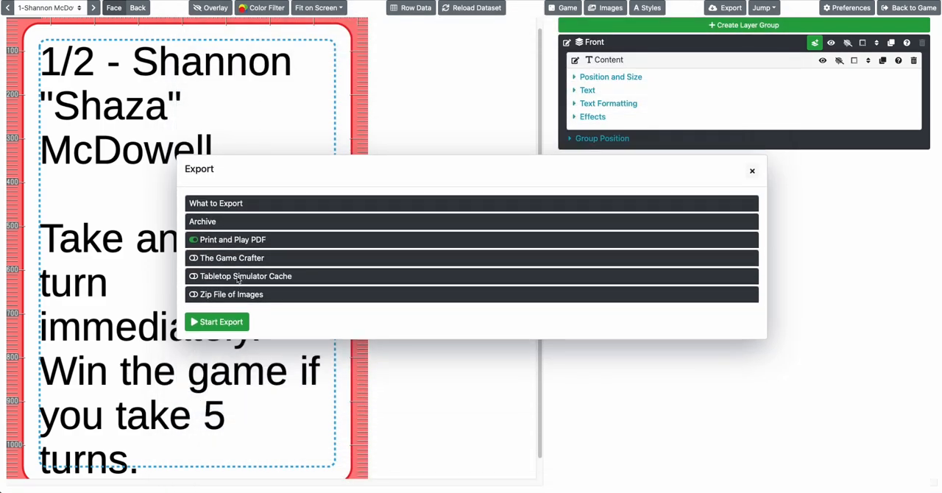
Enable the Tabletop Simulator Cache export as well and start the export
left_click(237, 277)
left_click(201, 285)
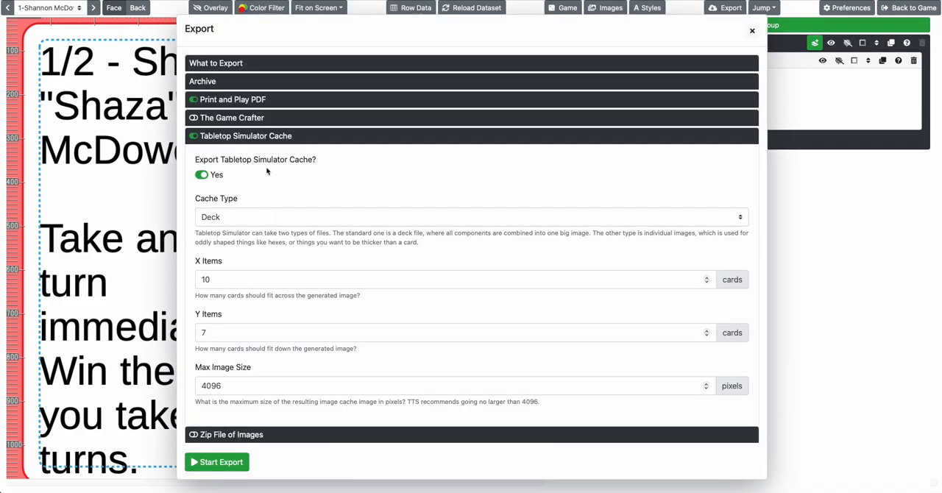
left_click(263, 138)
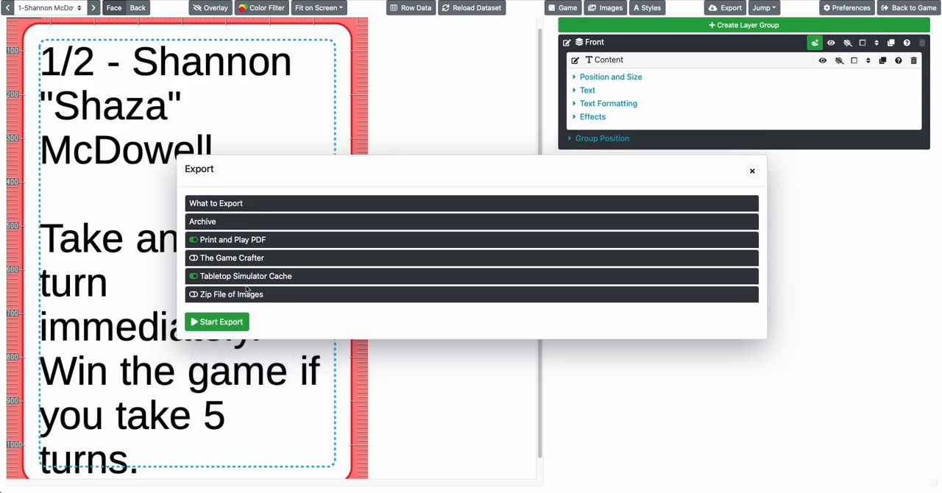
left_click(220, 322)
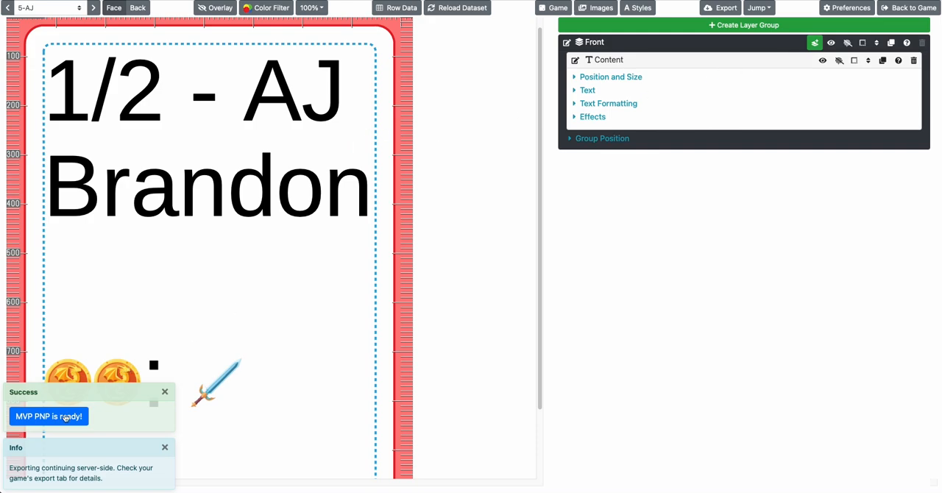
Open the finished MVP PNP and MVP TTS exports and examine the card layout across the print-and-play PDF's pages
left_click(41, 474)
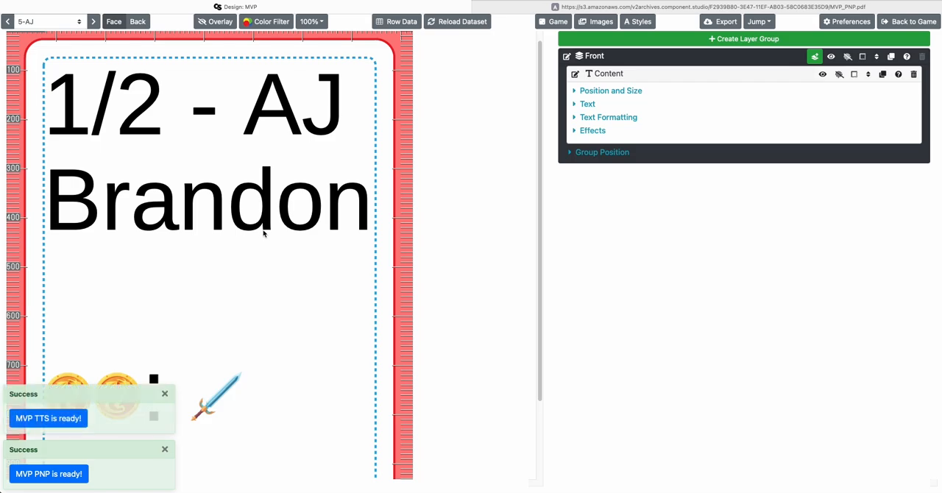
left_click(68, 413)
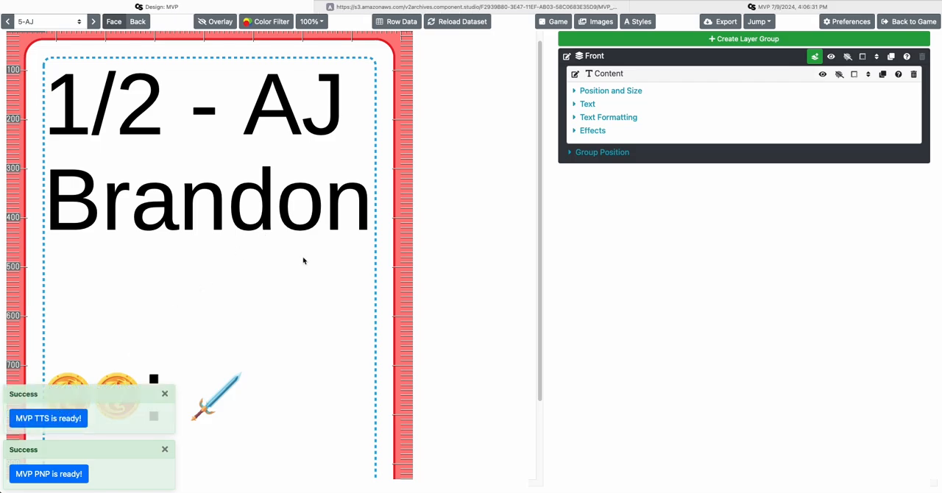
scroll(333, 261, "down", 10)
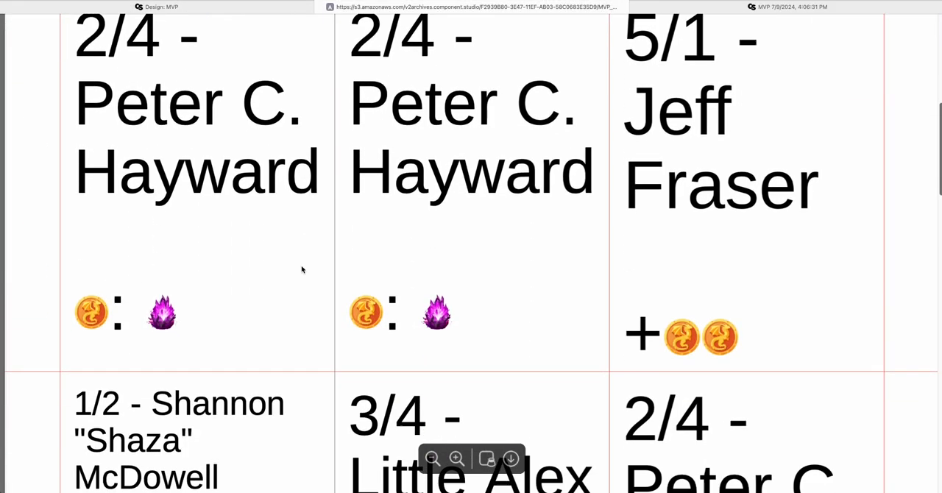
scroll(324, 262, "down", 3, "ctrl")
key("super+shift+backslash")
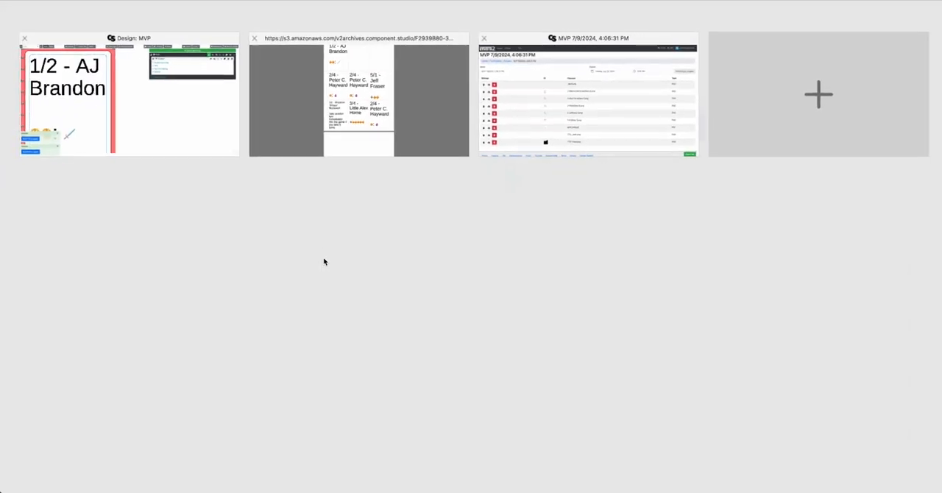
left_click(373, 126)
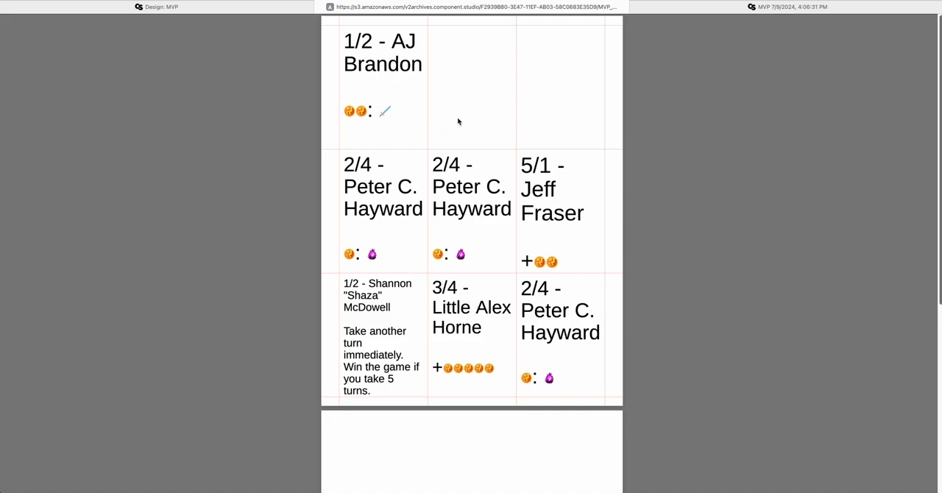
scroll(522, 189, "down", 5)
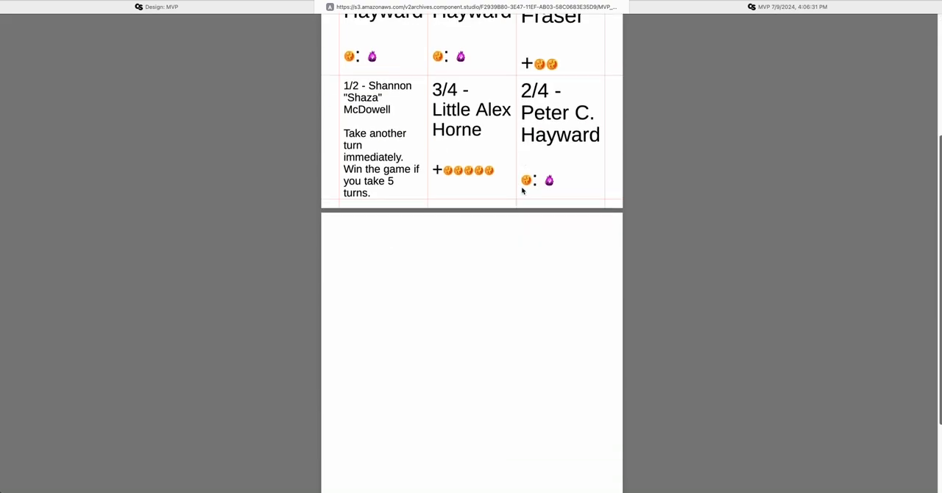
scroll(522, 191, "up", 5)
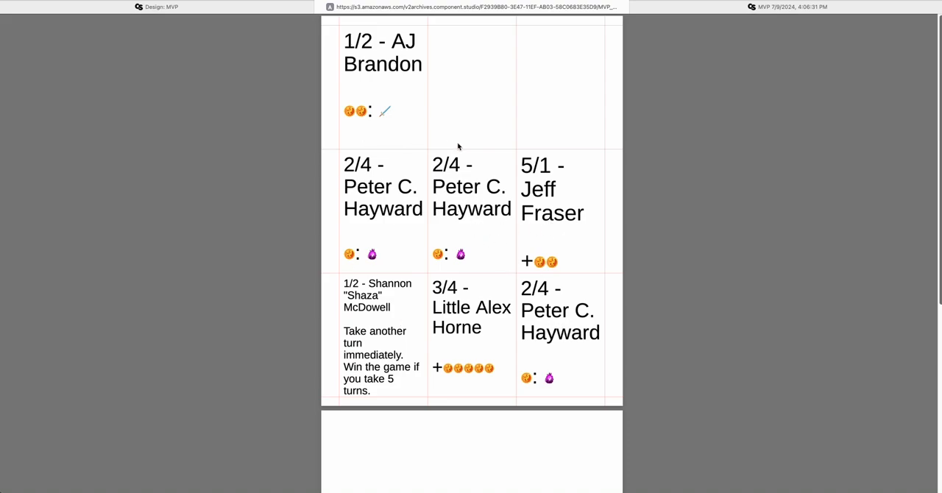
Open TTS-1-face.png from the MVP archive's file list and examine the whole Tabletop Simulator deck image
left_click(787, 7)
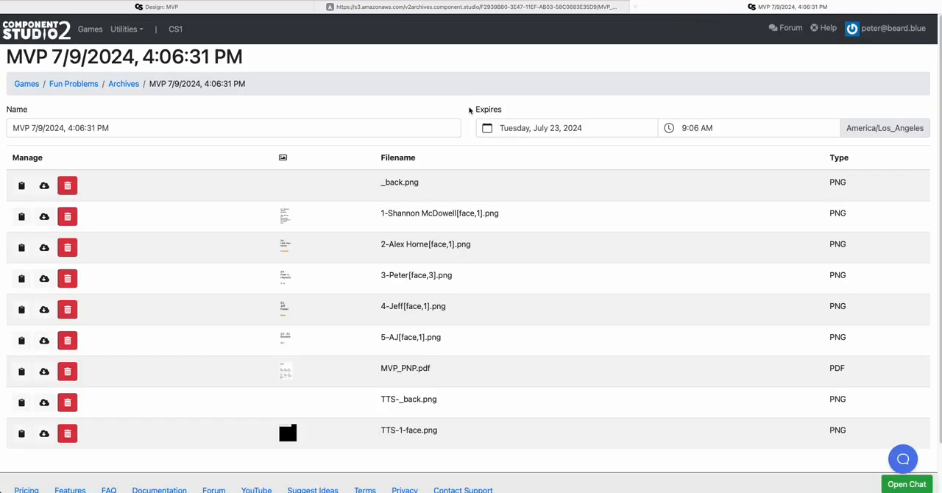
scroll(210, 223, "down", 2)
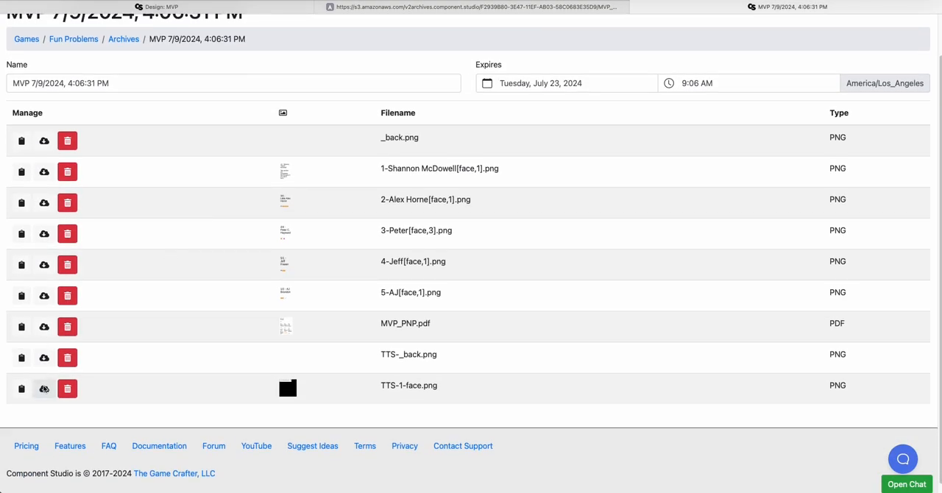
left_click(44, 389)
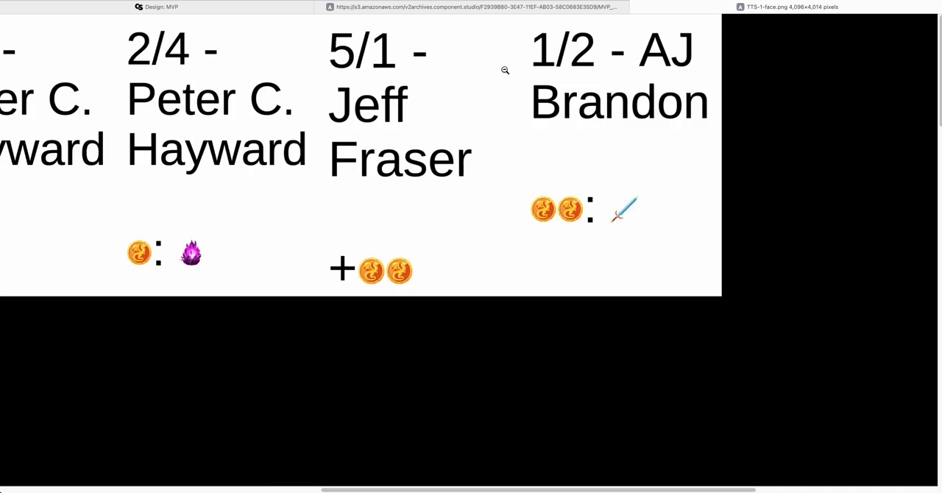
left_click(506, 73)
left_click(422, 109)
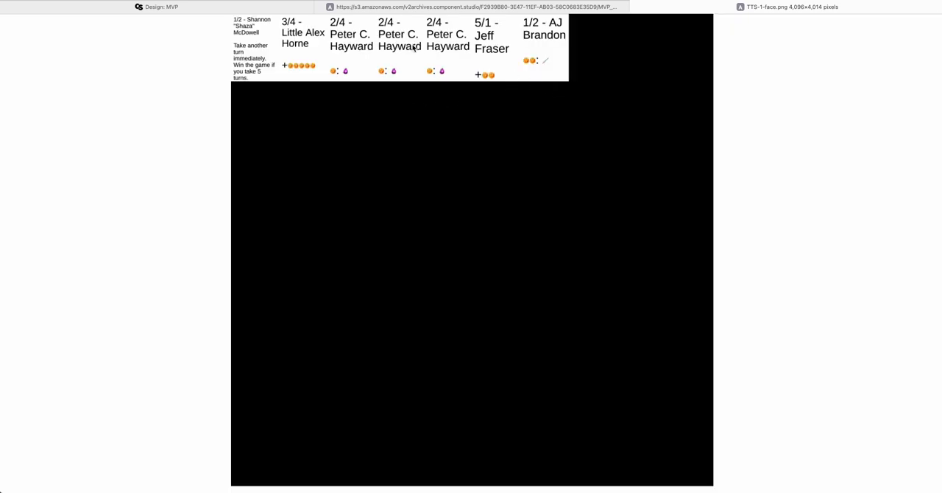
key("super+l")
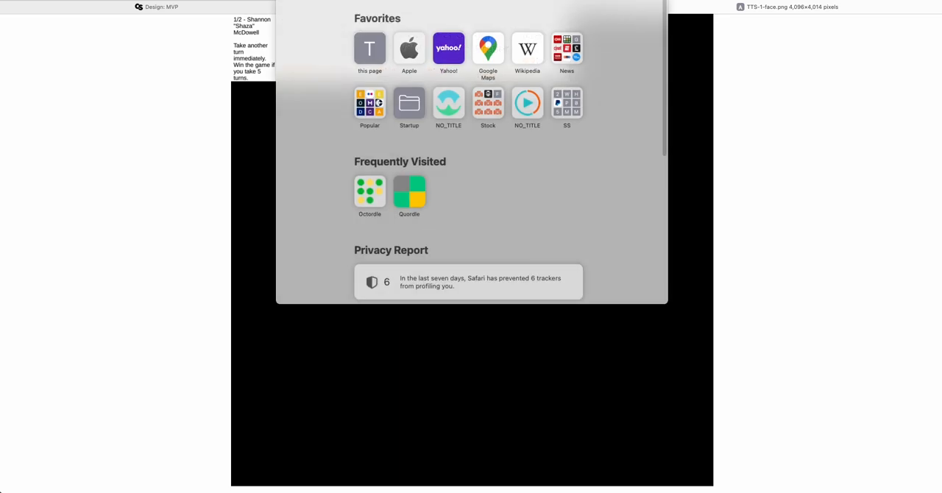
left_click(224, 47)
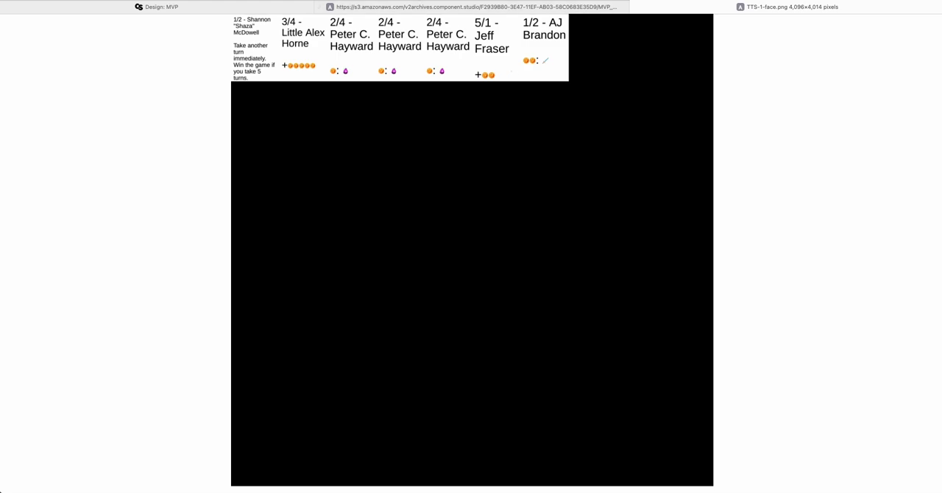
Return to the MVP design, review its export options, and close them without exporting again
left_click(260, 6)
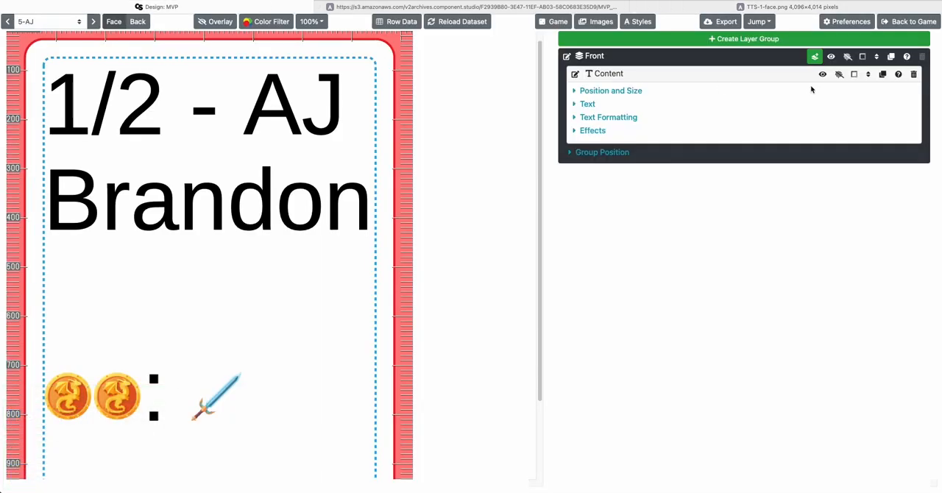
left_click(705, 22)
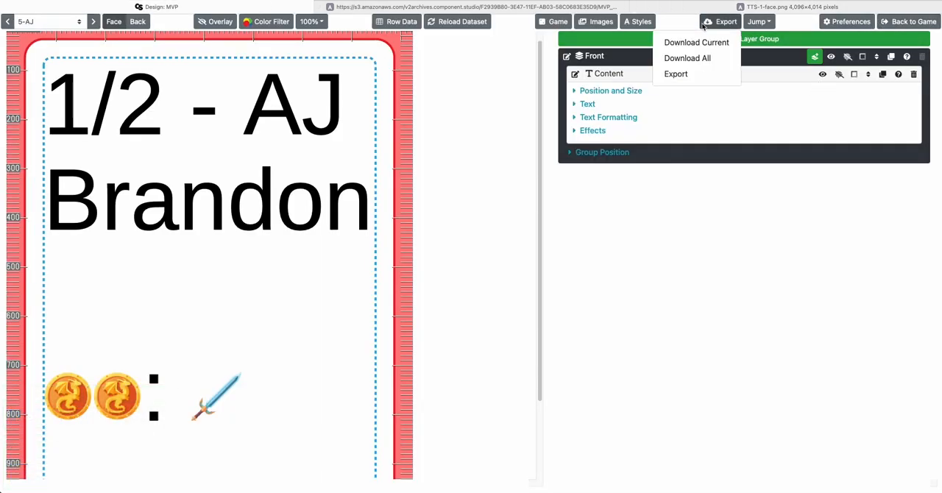
left_click(666, 74)
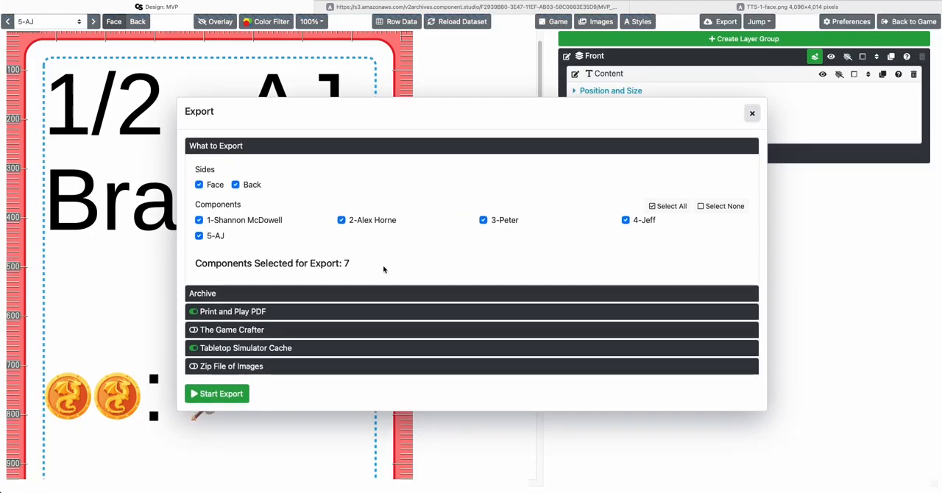
left_click(490, 92)
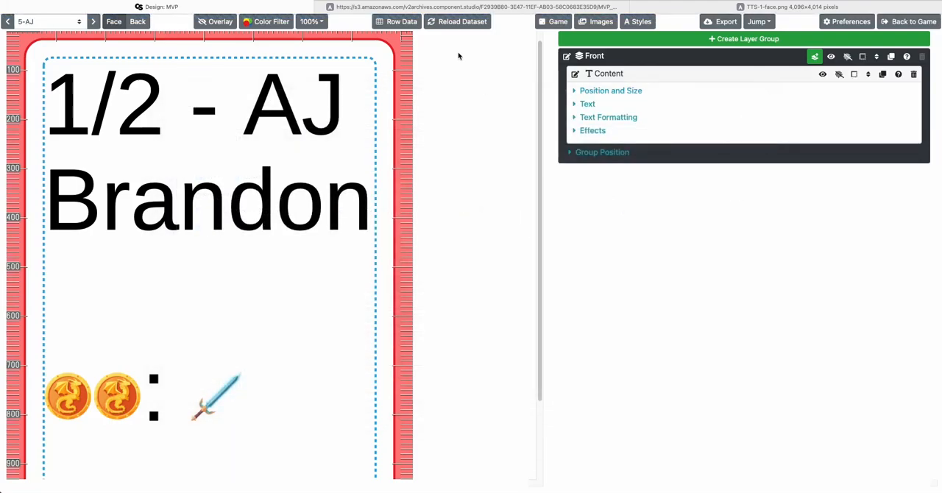
Close the print-and-play PDF and the deck image to get back to the MVP archive's file list
left_click(471, 7)
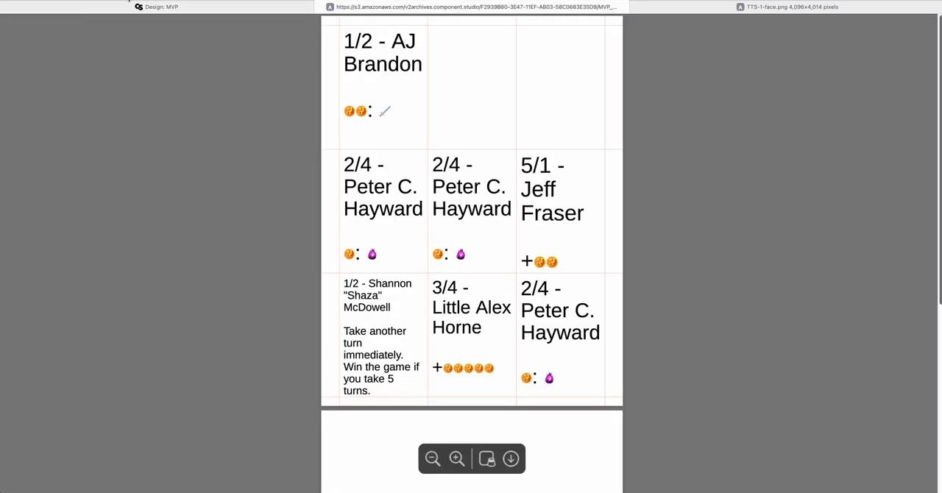
key("super+w")
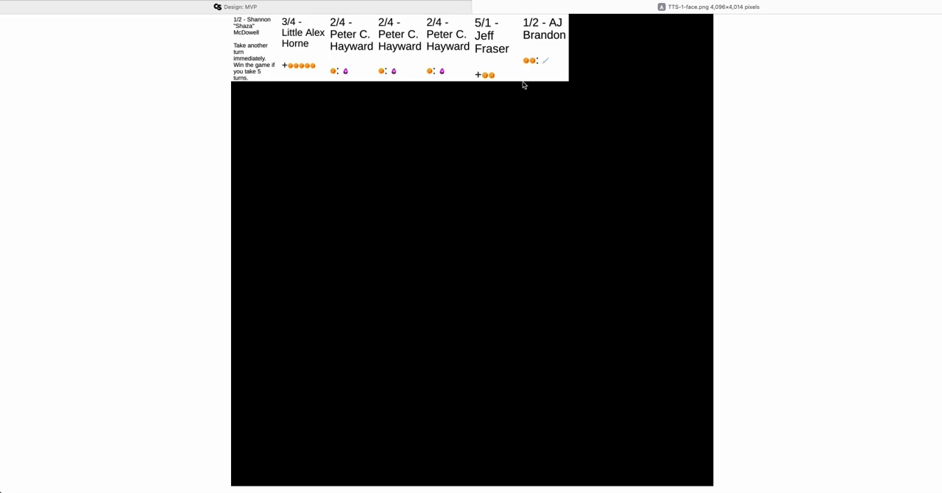
key("super+w")
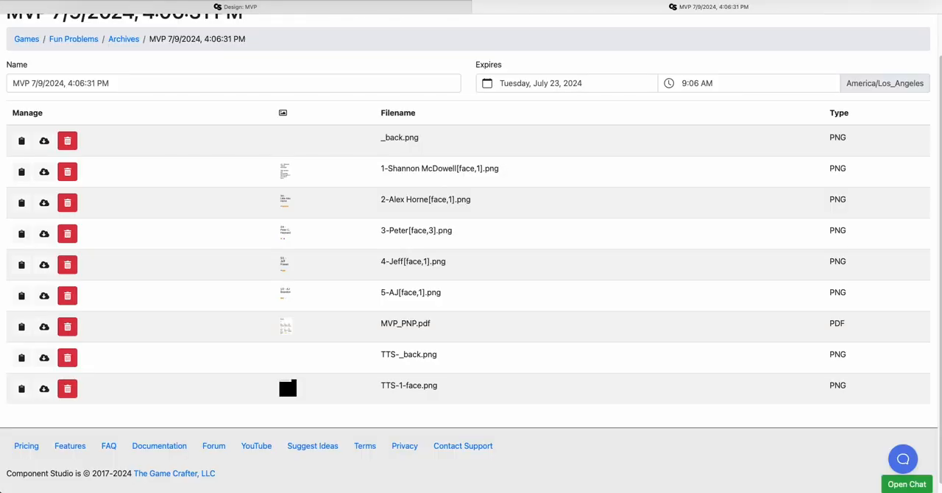
Set the MVP archive's expiry date to Saturday, July 1, 2034
scroll(337, 181, "up", 2)
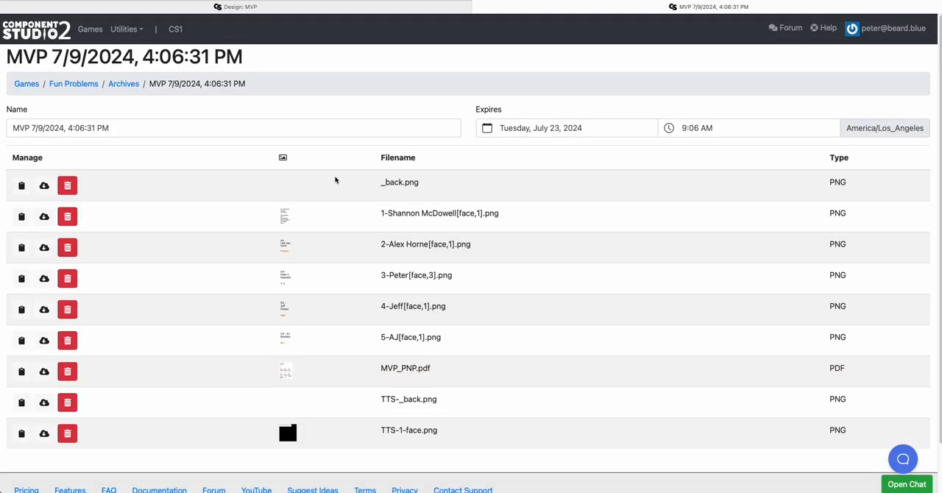
left_click(544, 136)
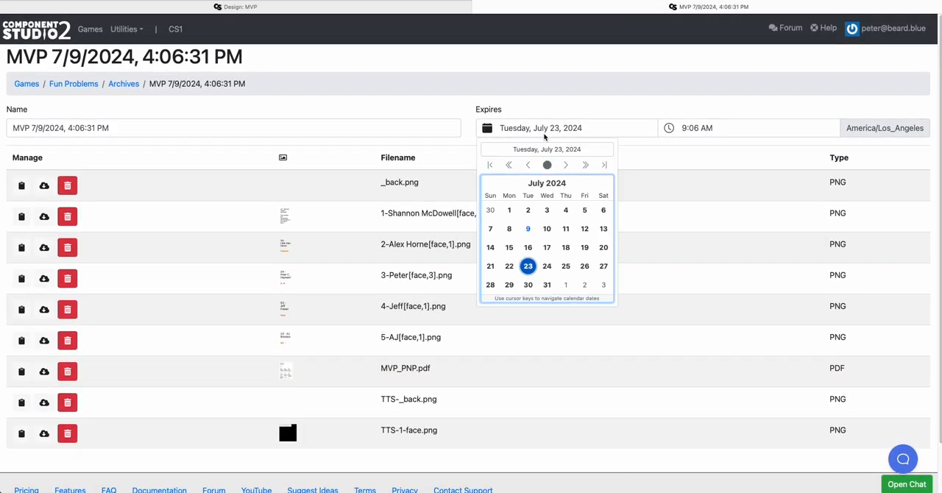
left_click(604, 164)
left_click(604, 210)
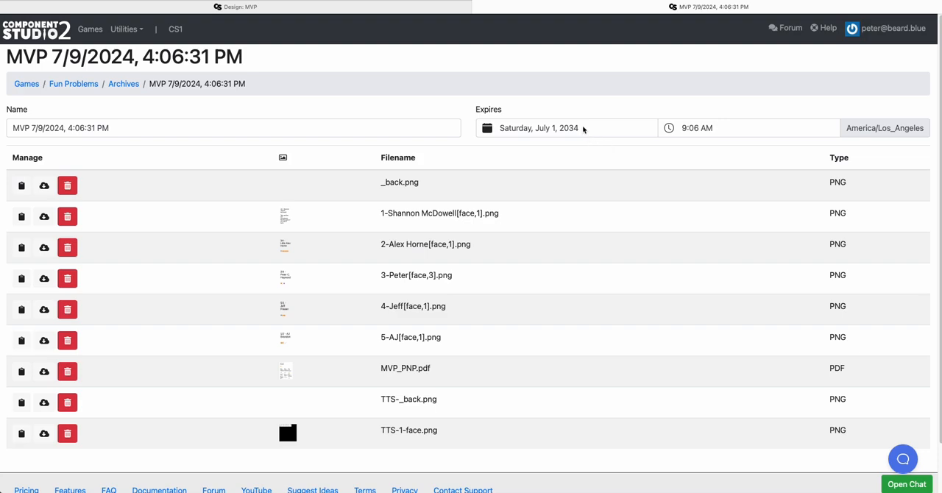
left_click(587, 129)
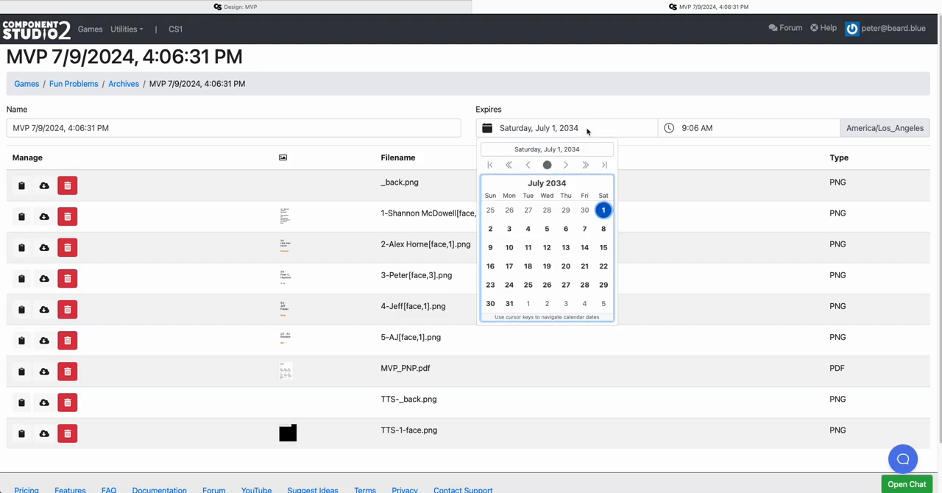
left_click(656, 190)
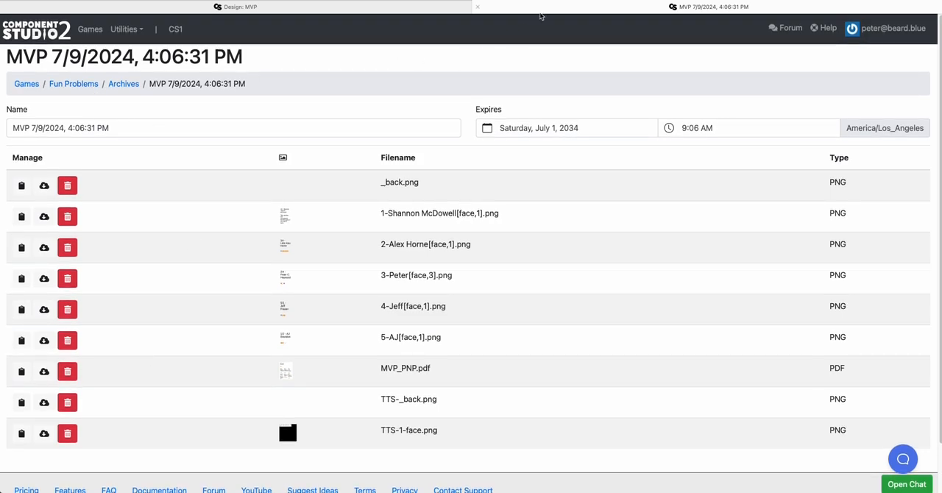
Close the MVP archive and leave the MVP design to return to the Fun Problems game's design list
key("super+w")
scroll(282, 148, "up", 1)
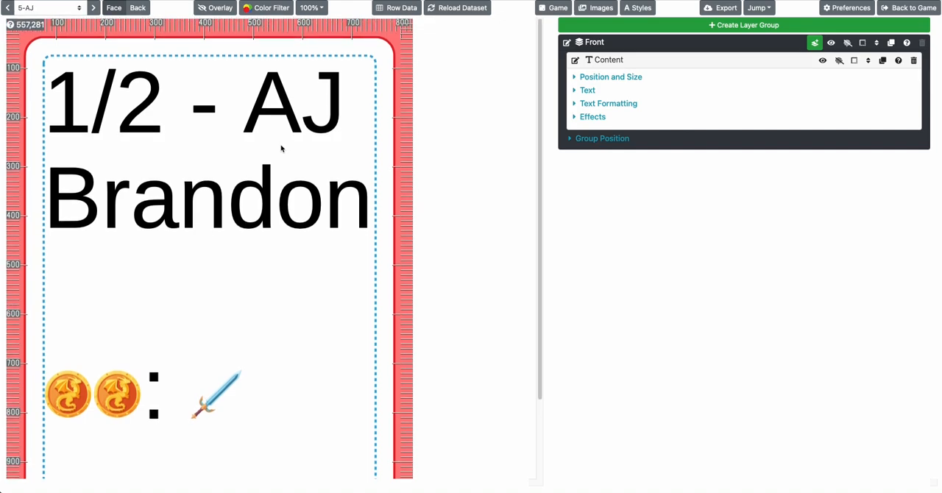
scroll(281, 149, "down", 2)
scroll(281, 149, "up", 2)
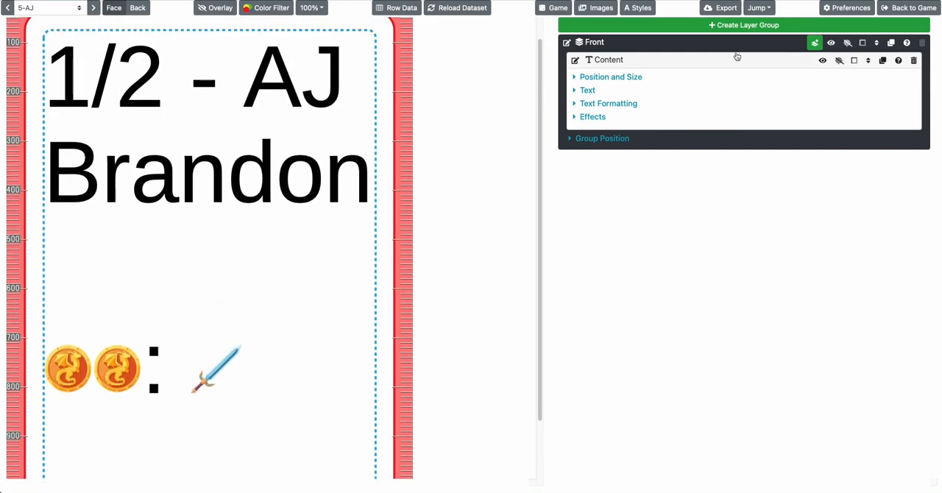
left_click(910, 7)
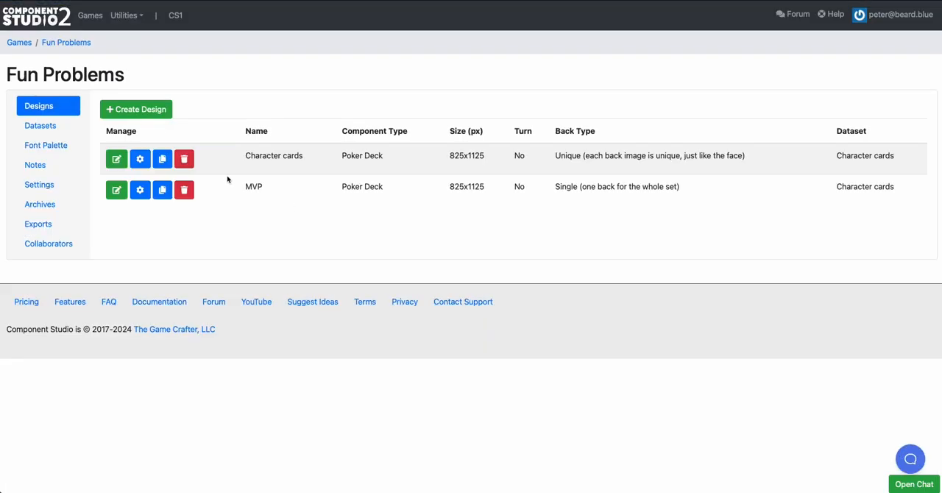
Review the ability, power and defense values in the first row of the Character cards dataset, and return to the game
left_click(64, 129)
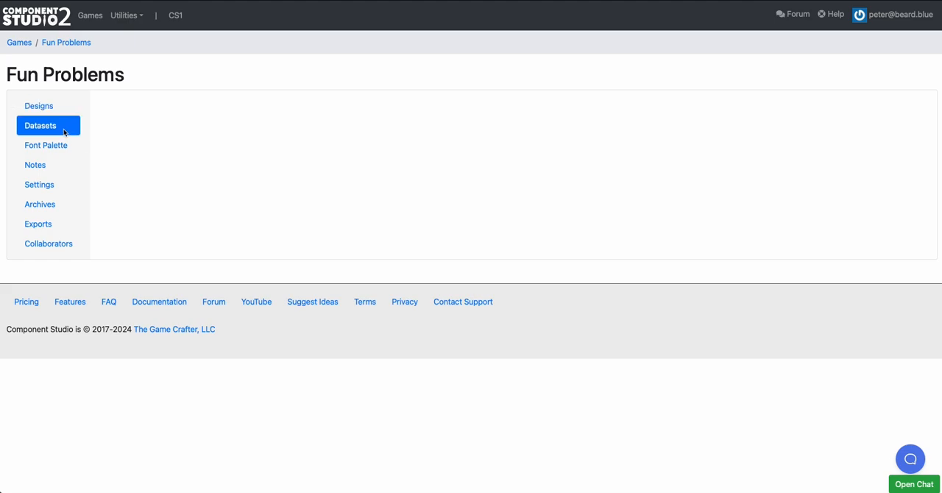
left_click(111, 158)
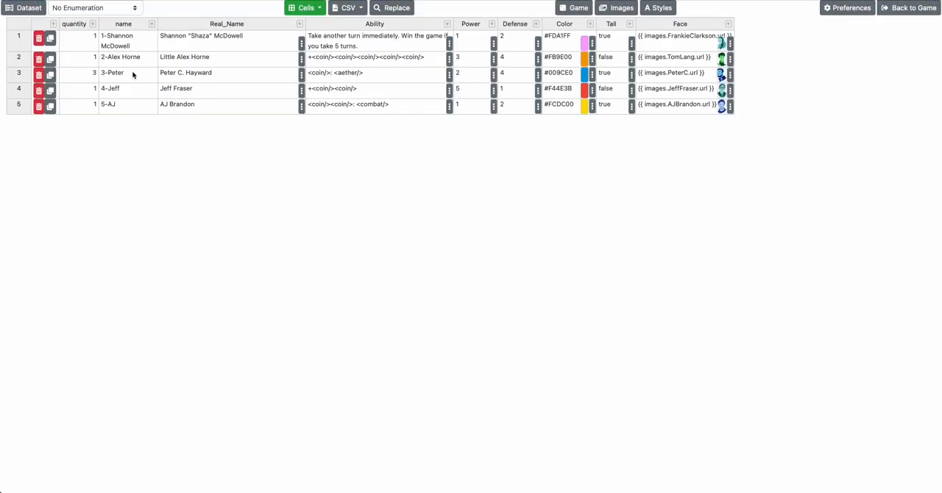
left_click(194, 51)
left_click(386, 51)
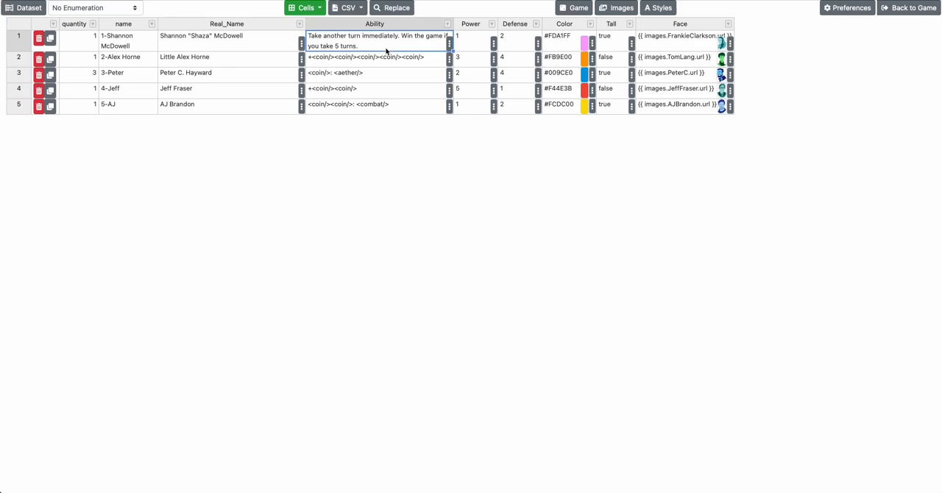
left_click(461, 44)
left_click(511, 44)
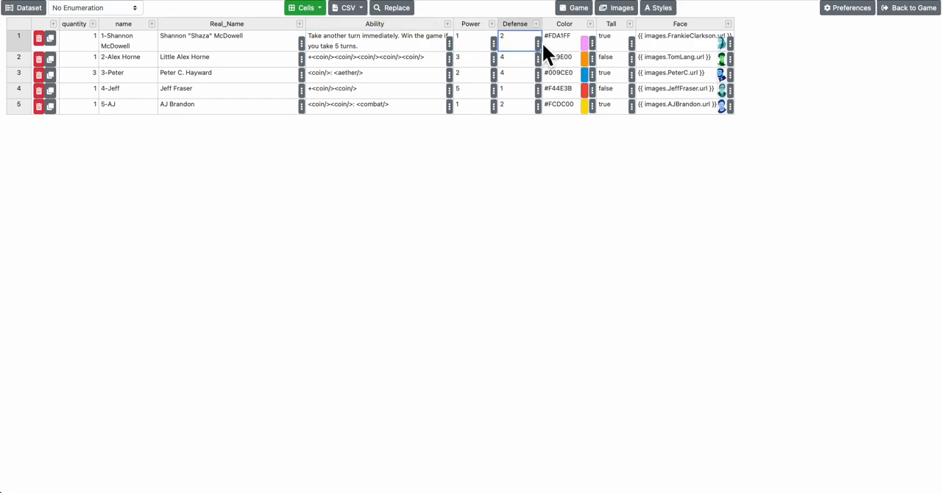
left_click(898, 15)
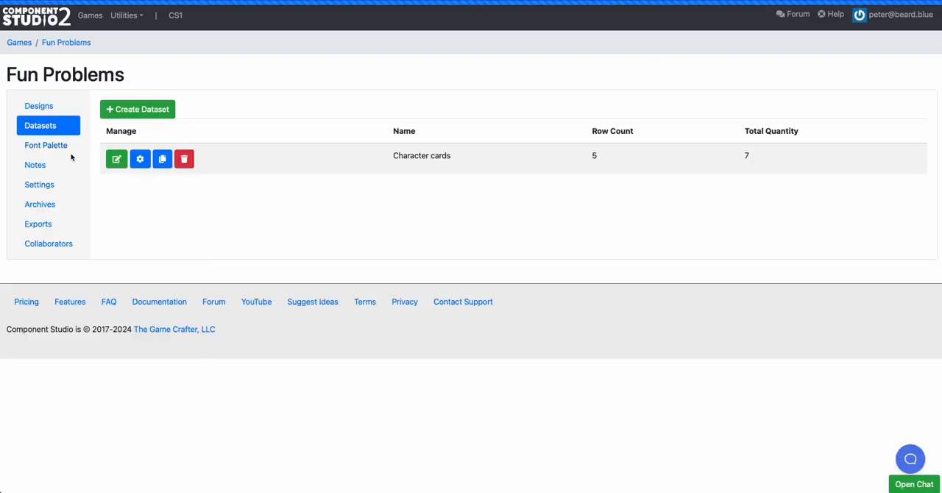
Delete the MVP design from the Fun Problems game's designs
left_click(55, 106)
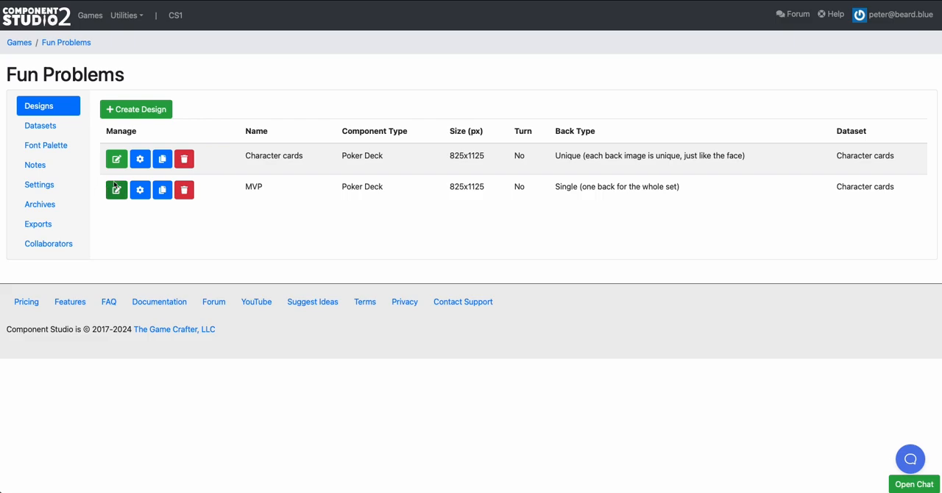
left_click(184, 190)
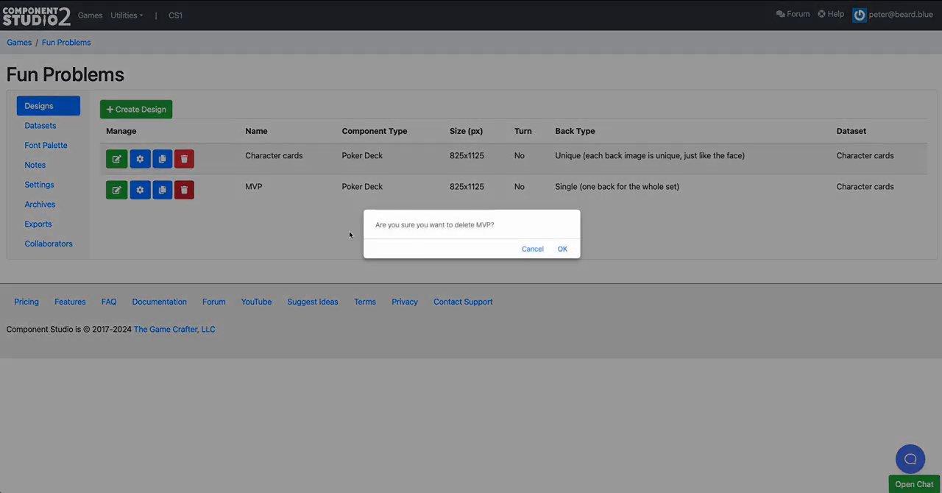
left_click(563, 251)
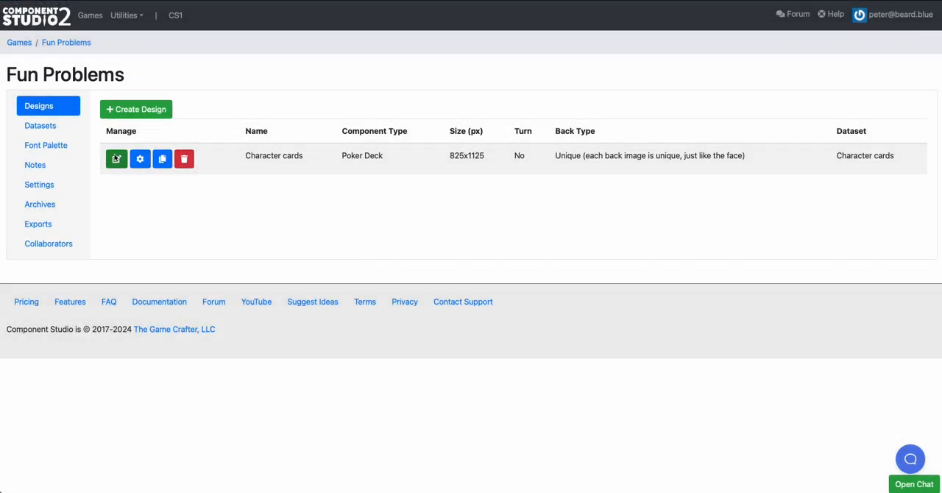
Open the Character cards design, add a box layer to the Structure group and show the box's position and size settings
left_click(116, 158)
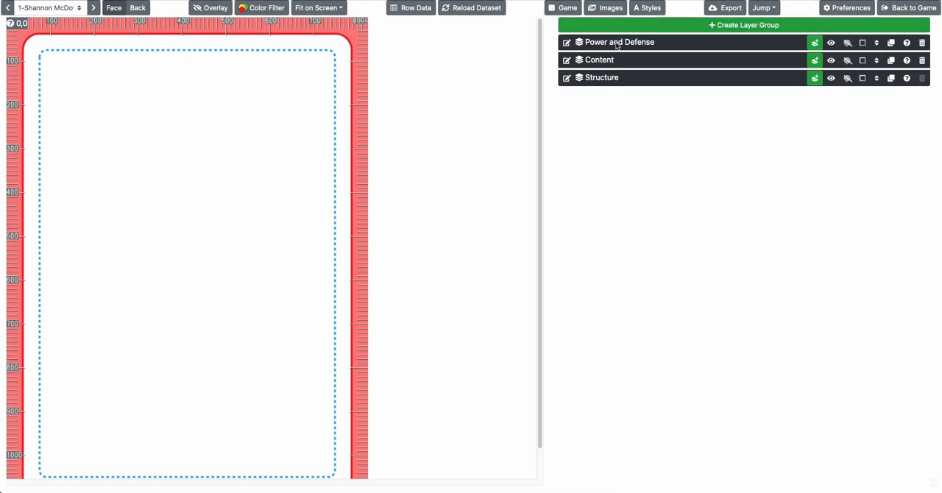
left_click(607, 79)
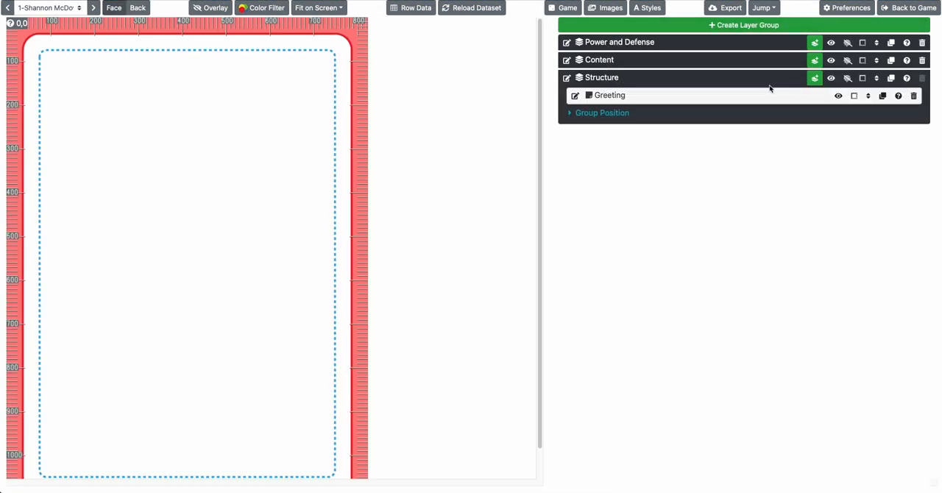
left_click(815, 78)
left_click(831, 99)
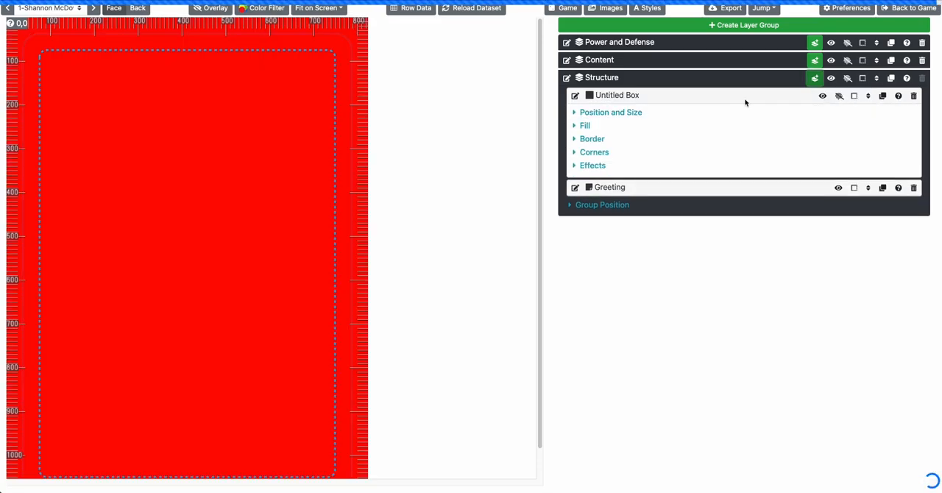
left_click(597, 113)
scroll(289, 127, "down", 2)
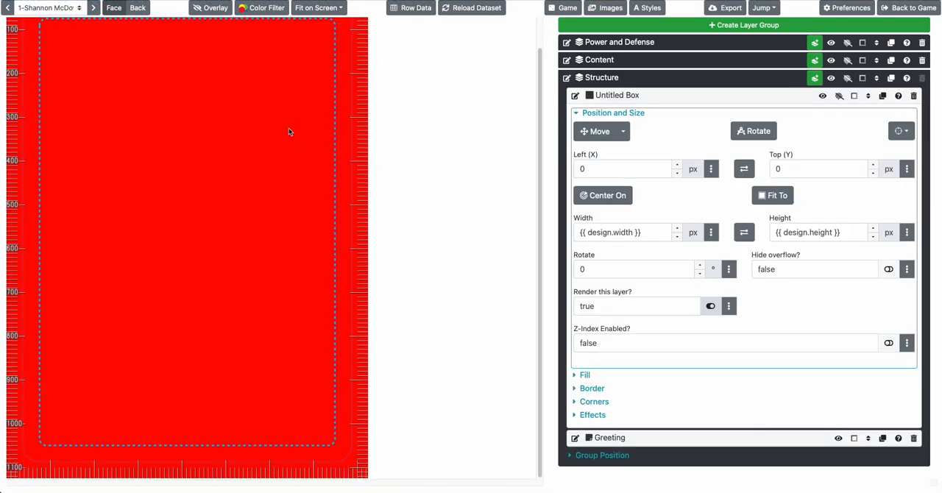
scroll(288, 131, "up", 2)
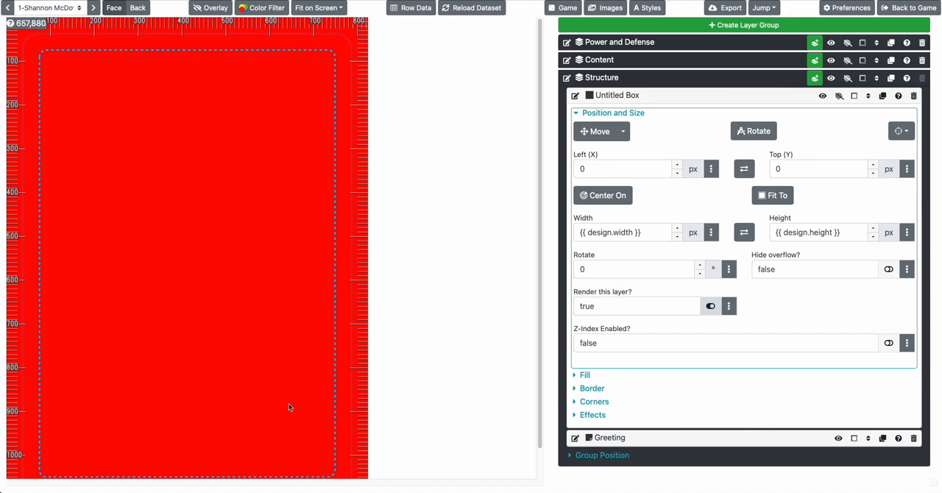
Add a text layer to the Content group, above the Structure group
left_click(618, 66)
left_click(815, 60)
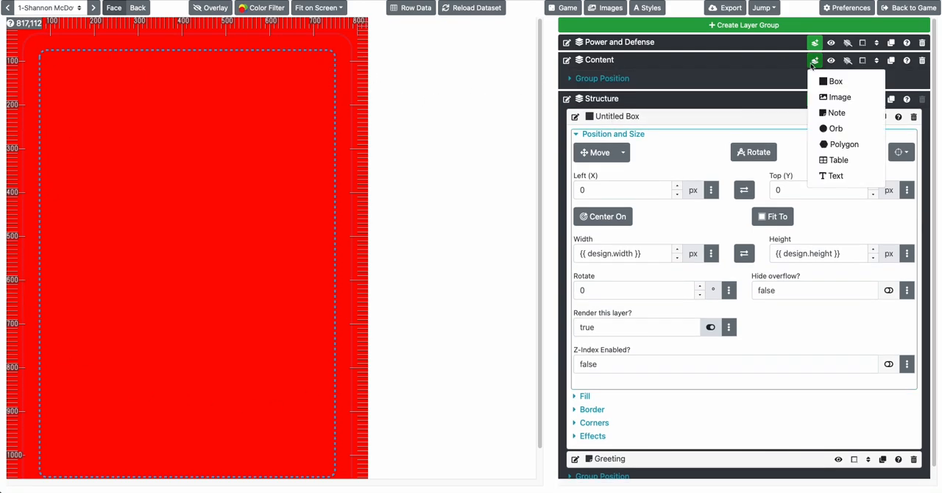
left_click(831, 176)
Compare the card face with the Structure group's box hidden and shown, collapsing the Content group in between
left_click(822, 142)
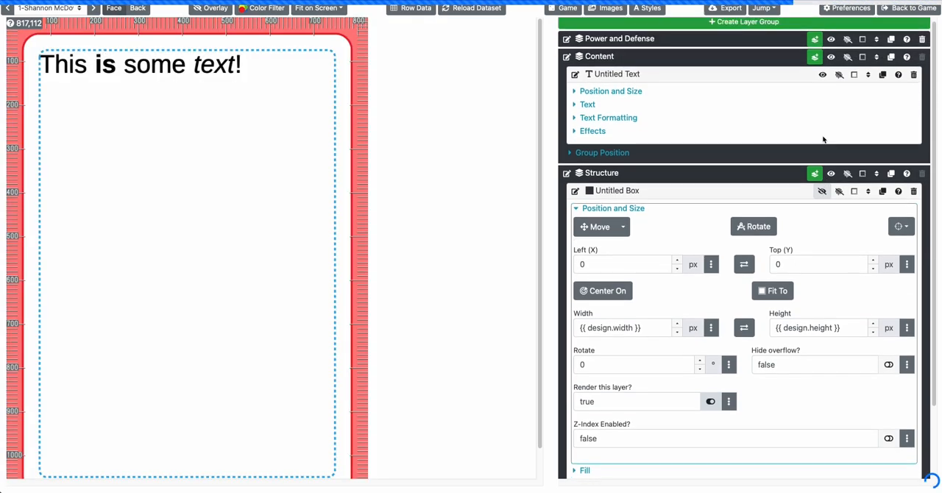
left_click(839, 78)
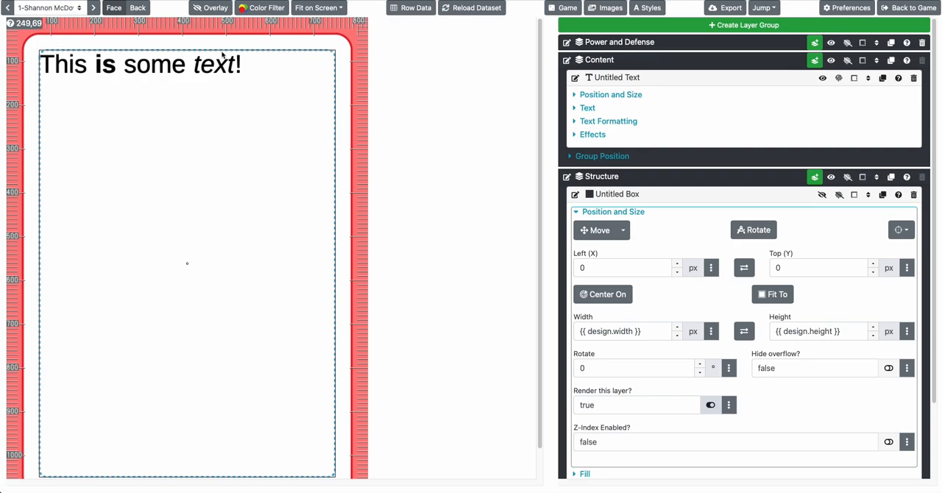
left_click(839, 79)
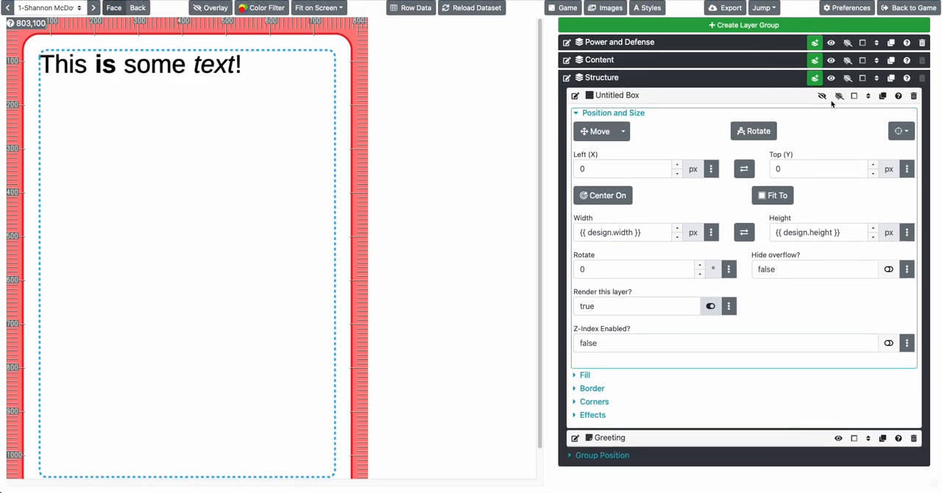
left_click(822, 96)
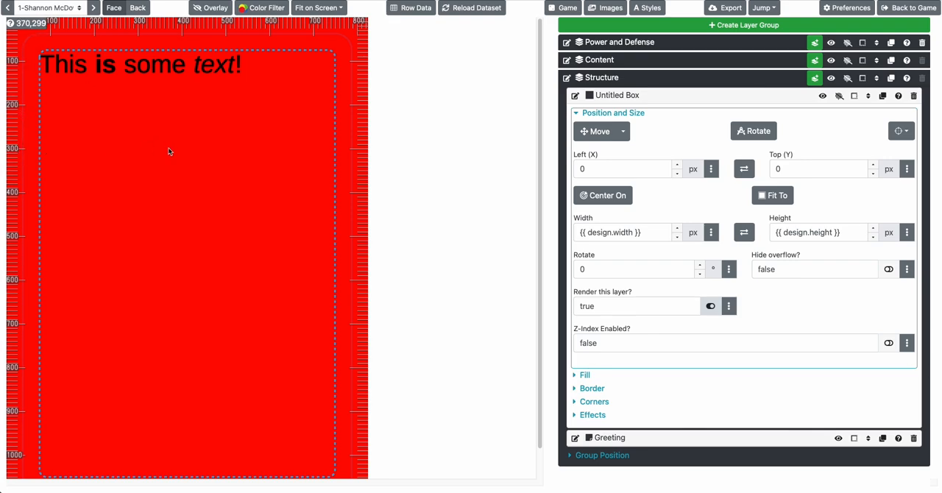
Set the height of the Structure group's box to 300 px
left_click(814, 232)
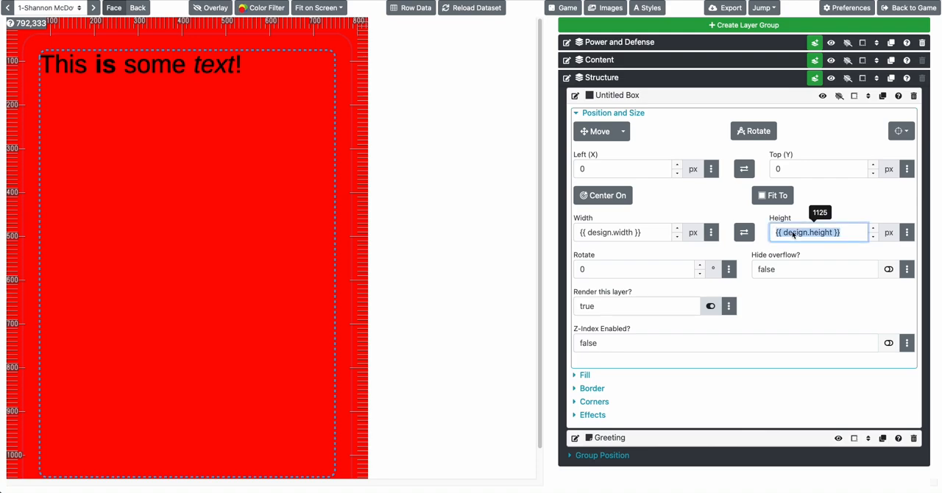
type("300")
key("Tab")
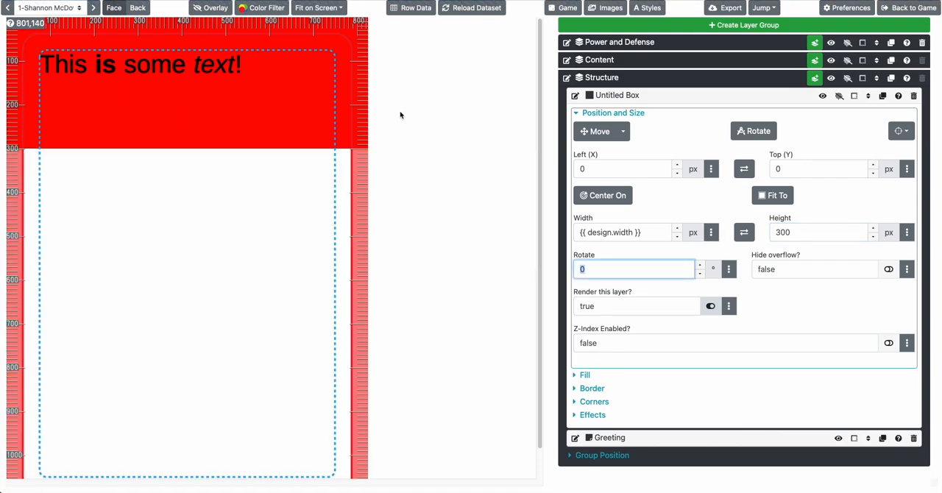
Set the width of the Structure group's box to 2000 px
left_click(632, 175)
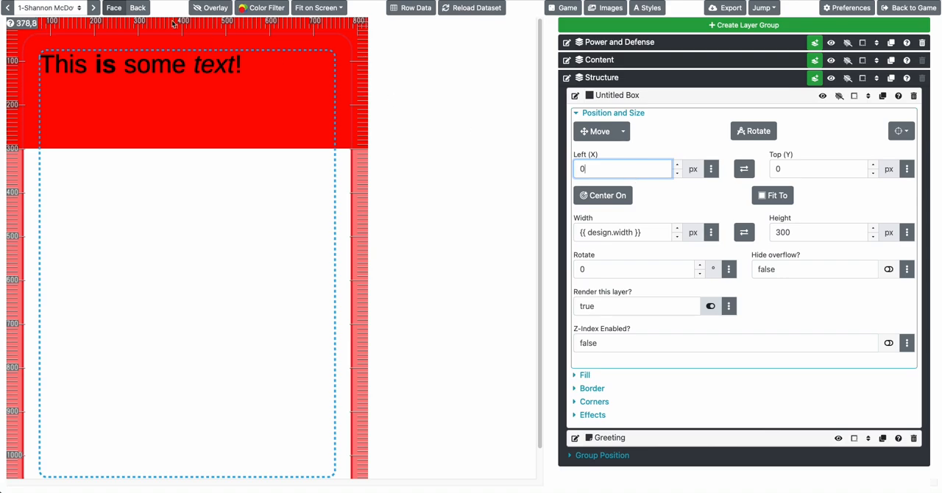
left_click(799, 171)
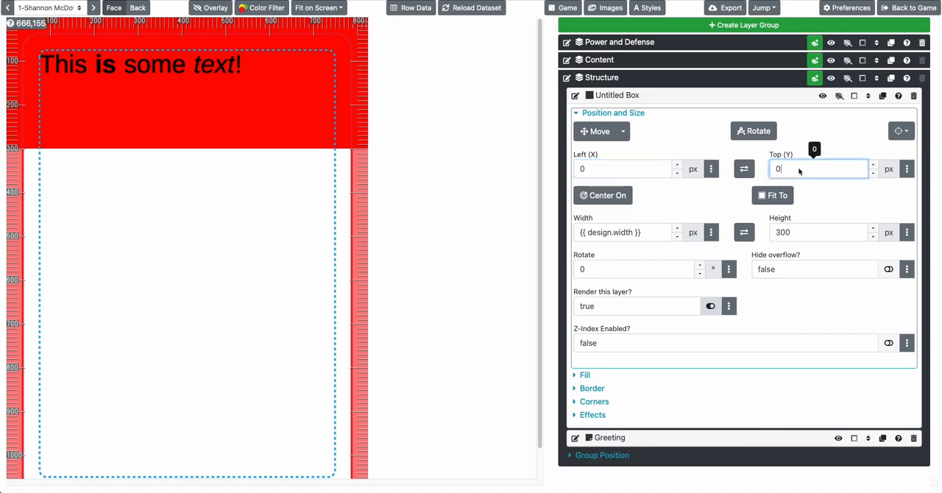
left_click(637, 233)
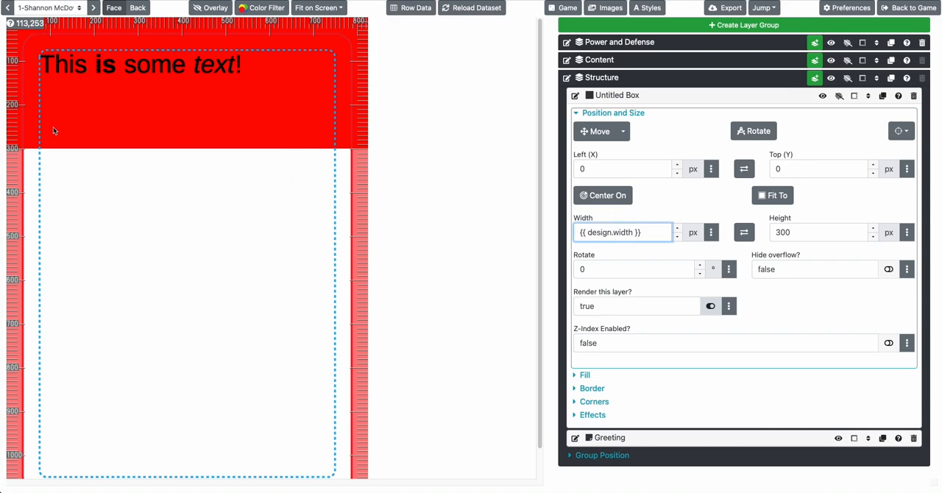
key("ctrl+a")
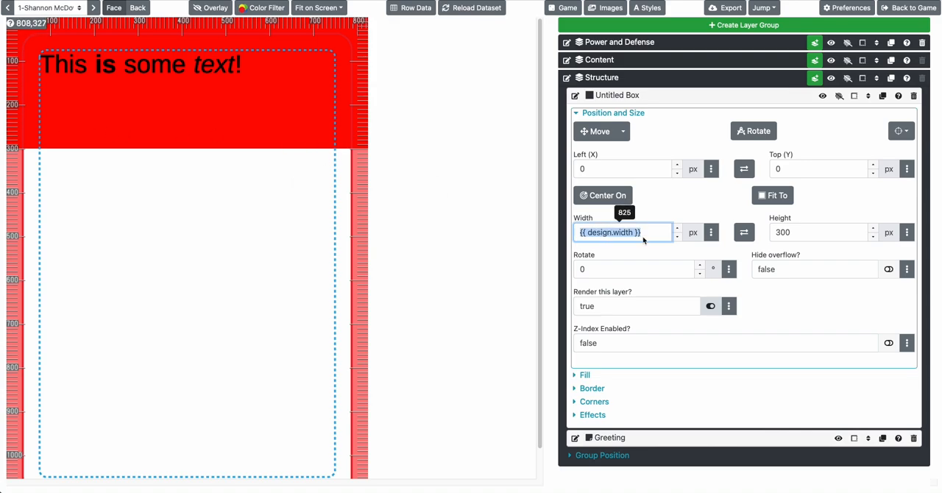
type("2")
key("Tab")
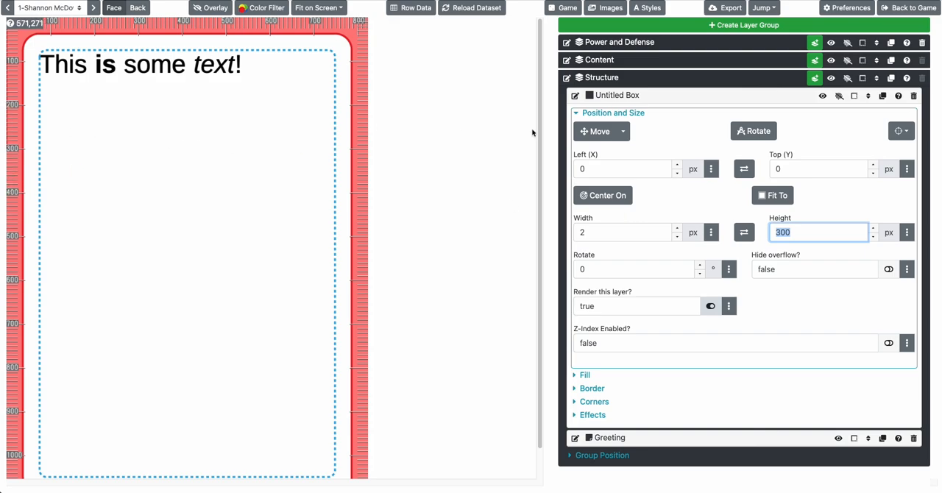
left_click(583, 232)
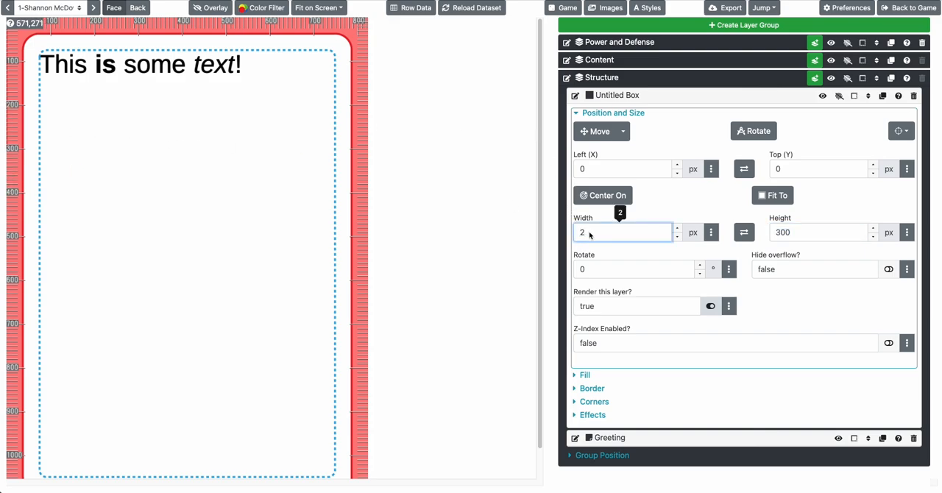
type("000")
key("Tab")
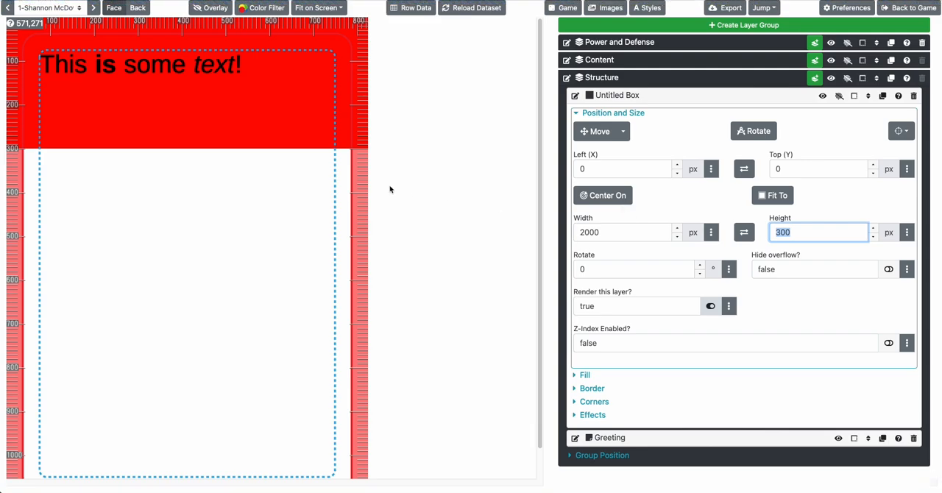
left_click(387, 181)
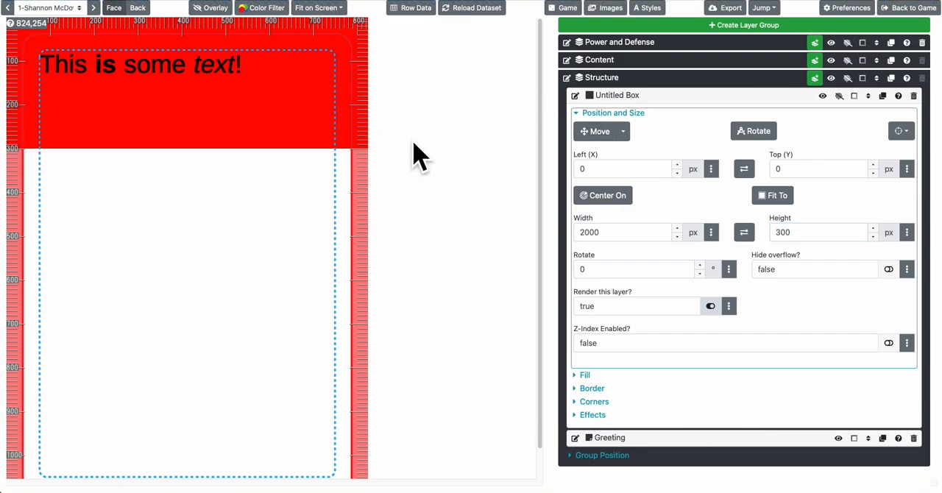
Set the box's width to the expression {{ design.height }}
double_click(631, 239)
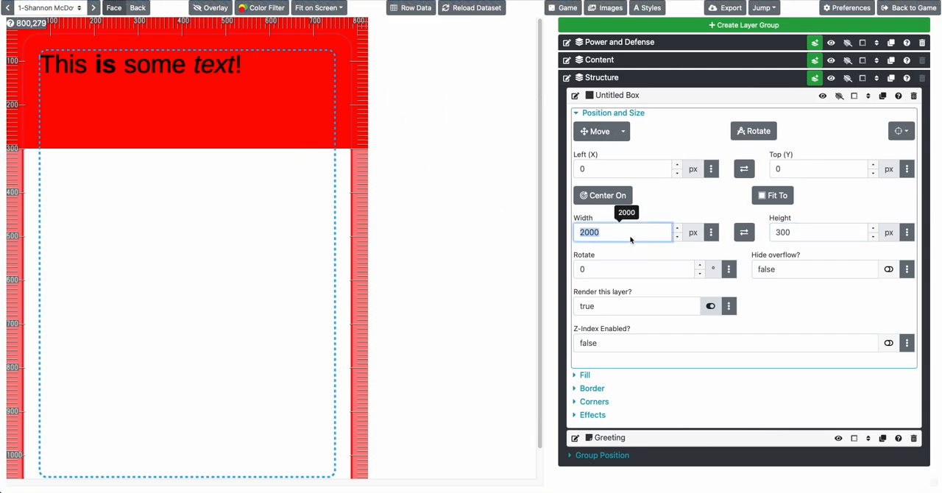
type("{{ design.height }}")
key("Tab")
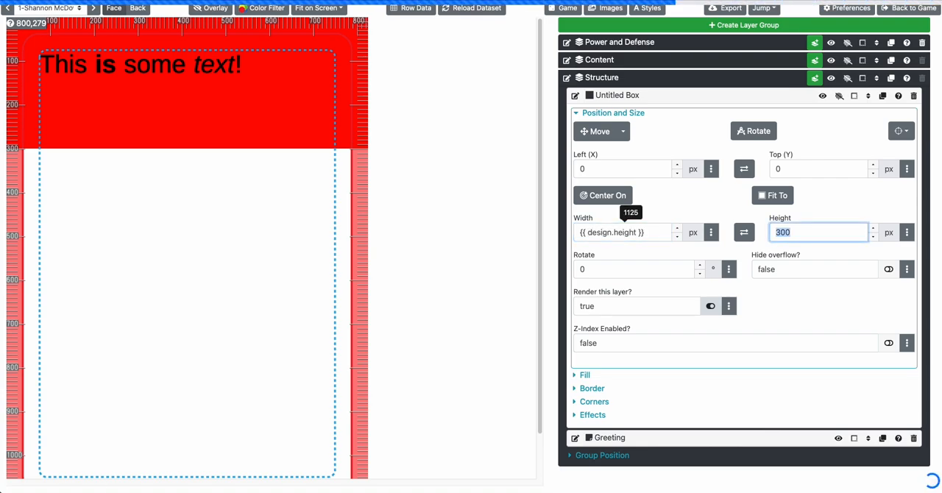
Correct the box's width expression to {{ design.width }}
double_click(611, 232)
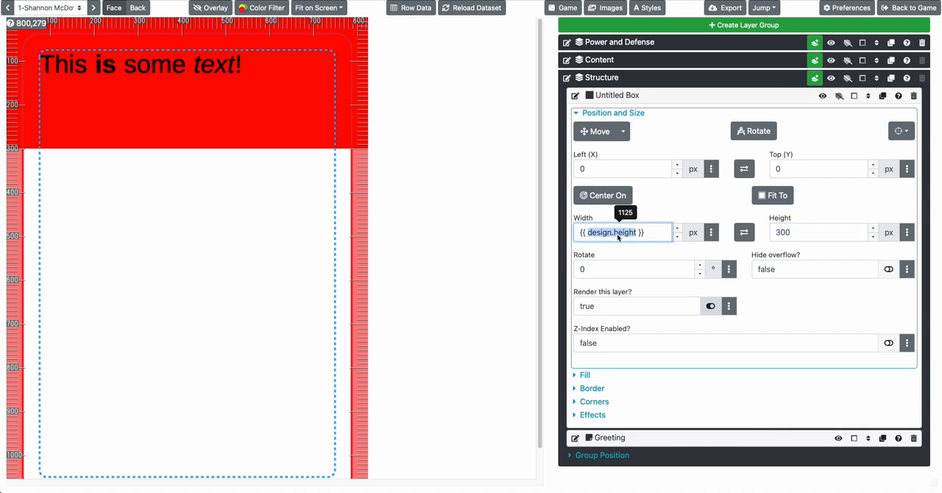
key("BackSpace")
type("design.width")
key("Tab")
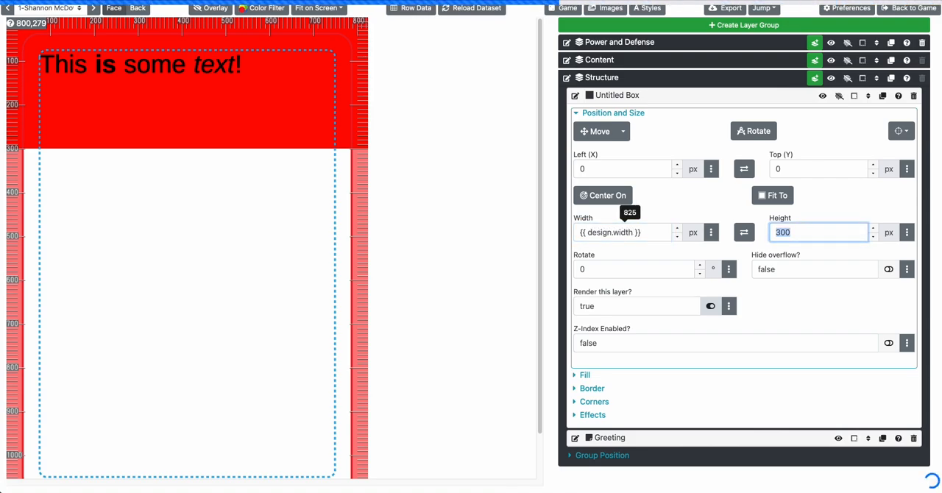
Open the advanced options for the box's width and show the available design shortcuts
left_click(711, 233)
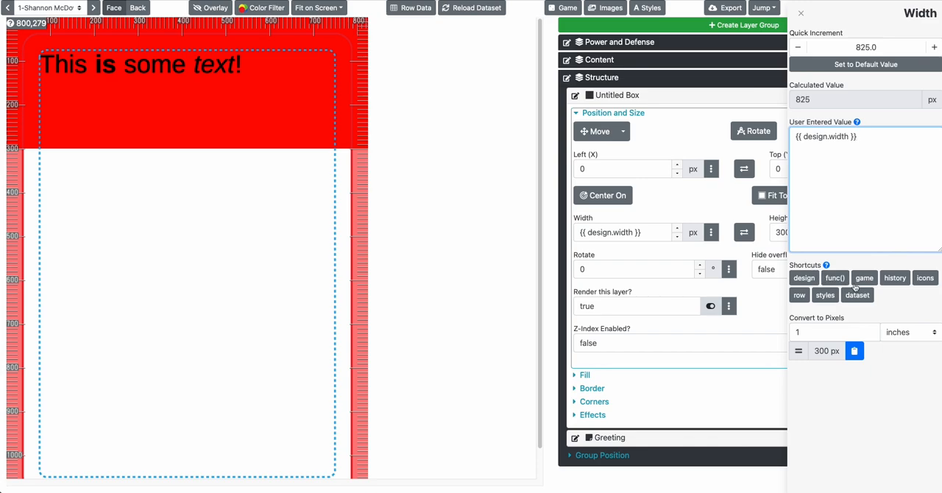
left_click(809, 280)
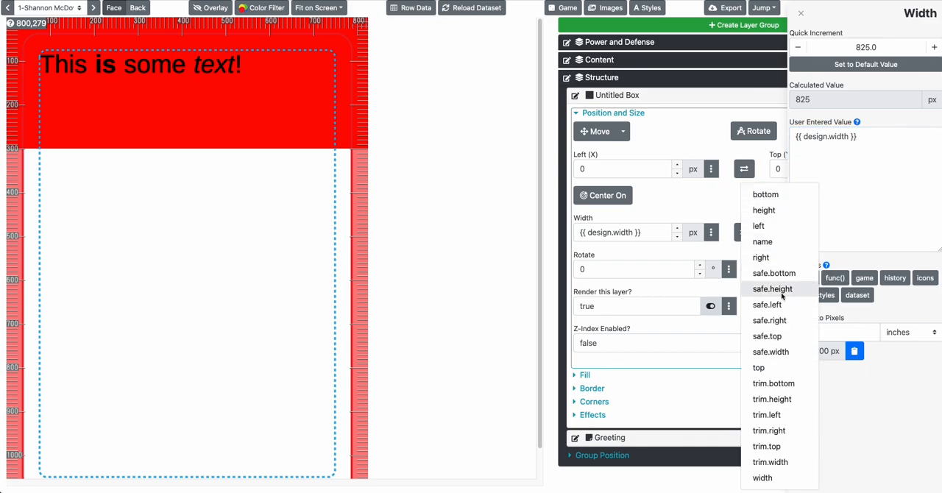
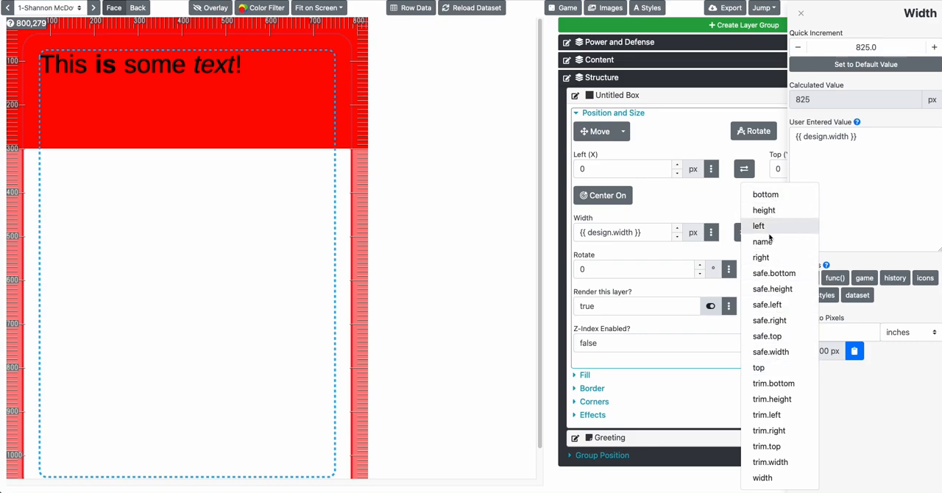
Copy the design's width shortcut and set the box's width to {{ design.width }} with it
left_click(763, 478)
left_click(613, 239)
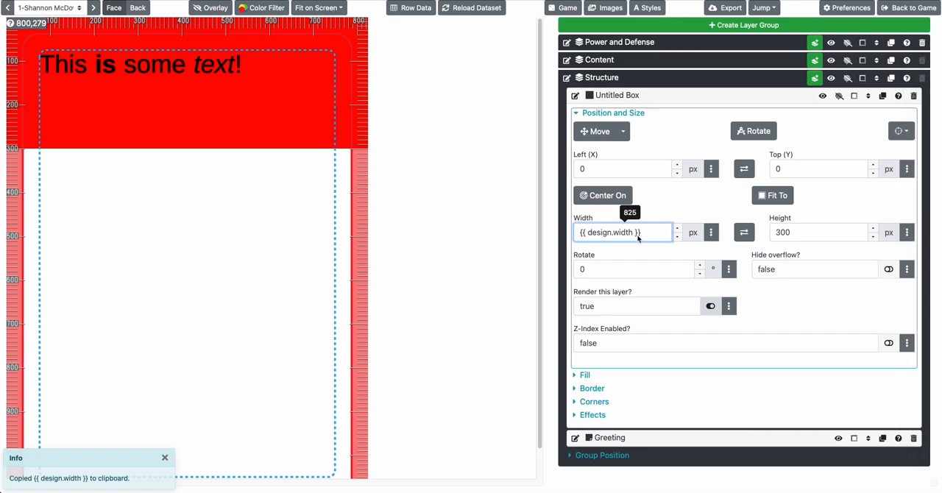
triple_click(638, 238)
key("super+v")
left_click(810, 237)
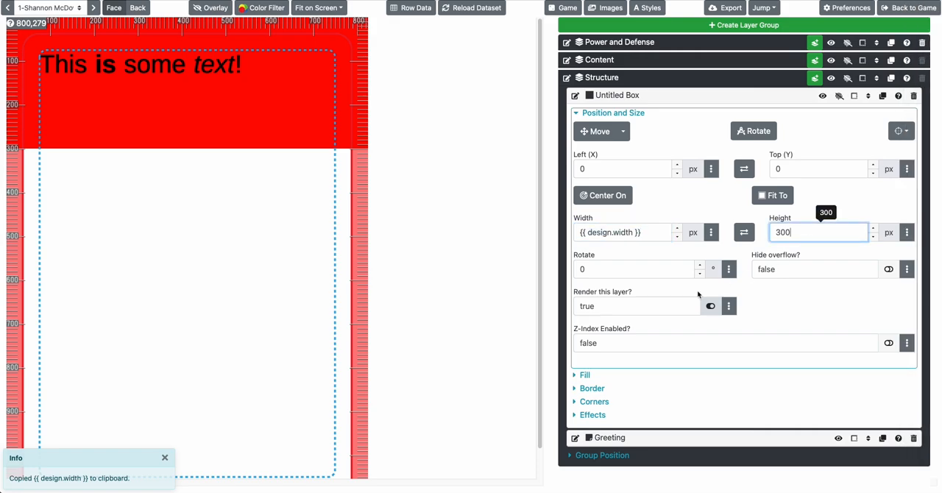
Try light blue #73D8FF and yellow #FCDC00 as the box's first fill color
left_click(587, 375)
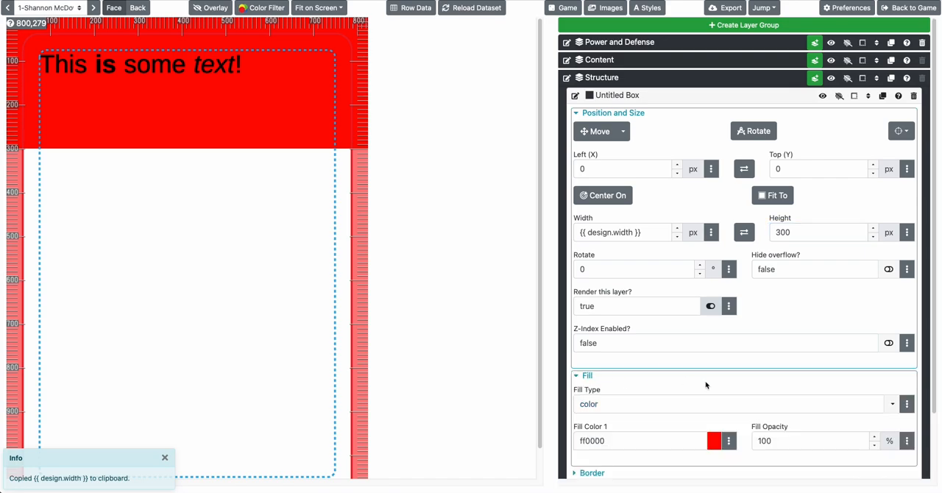
scroll(625, 375, "down", 1)
left_click(714, 369)
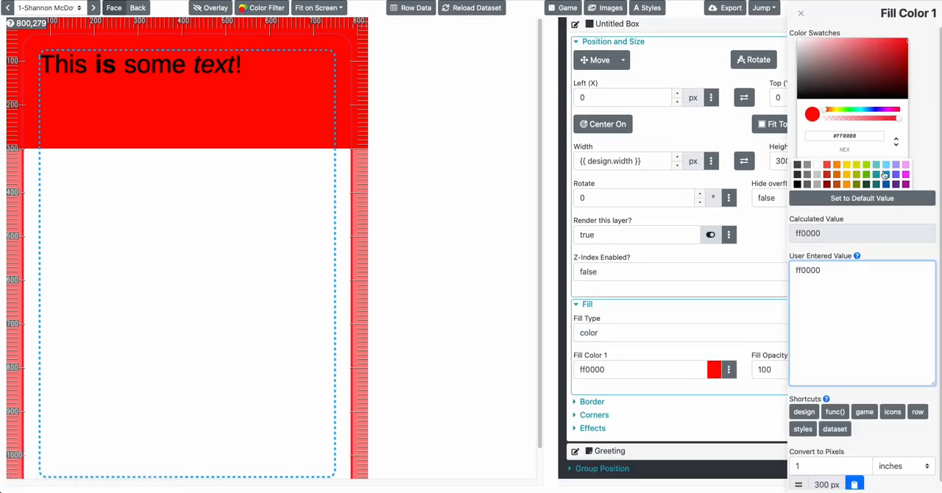
left_click(886, 166)
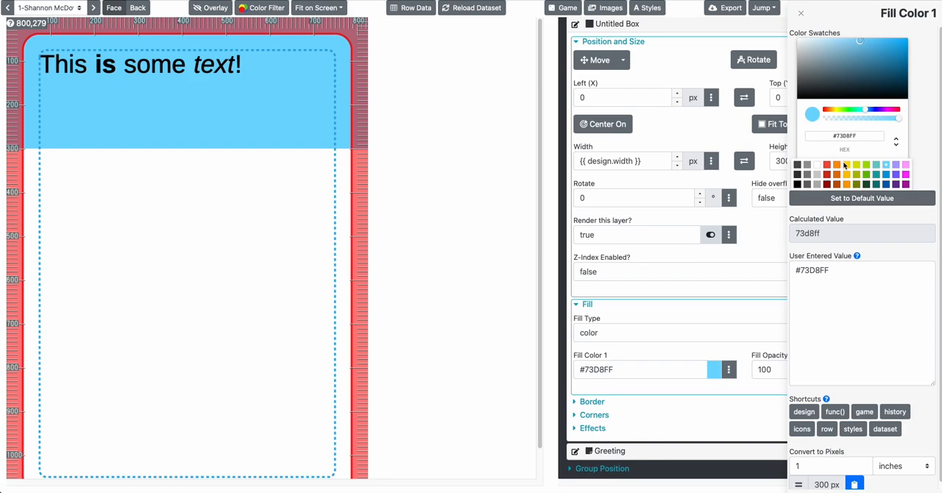
left_click(845, 165)
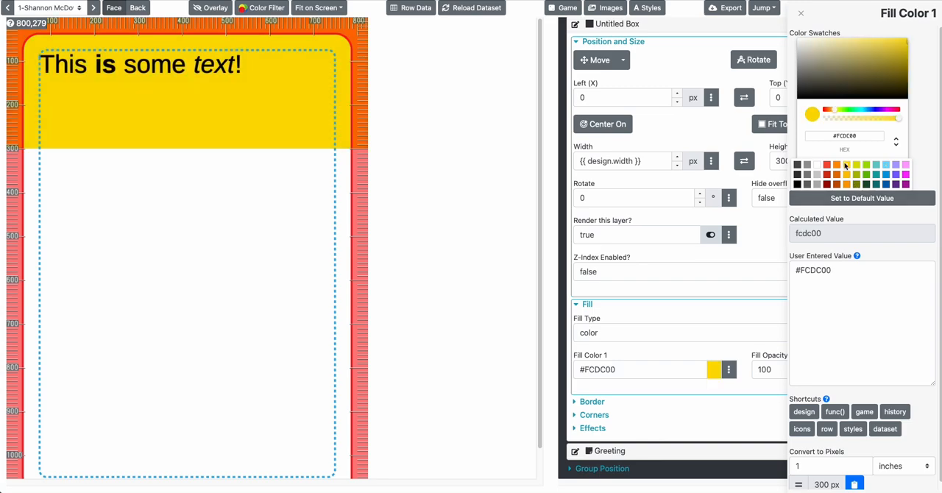
Link the box's first fill color to the dataset row's Color value with {{ row.Color }}
left_click(652, 365)
left_click(729, 370)
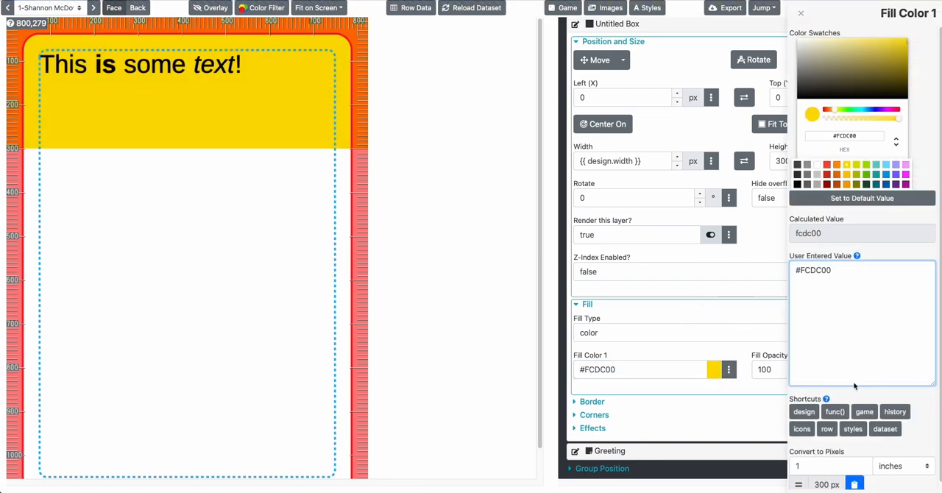
left_click(827, 430)
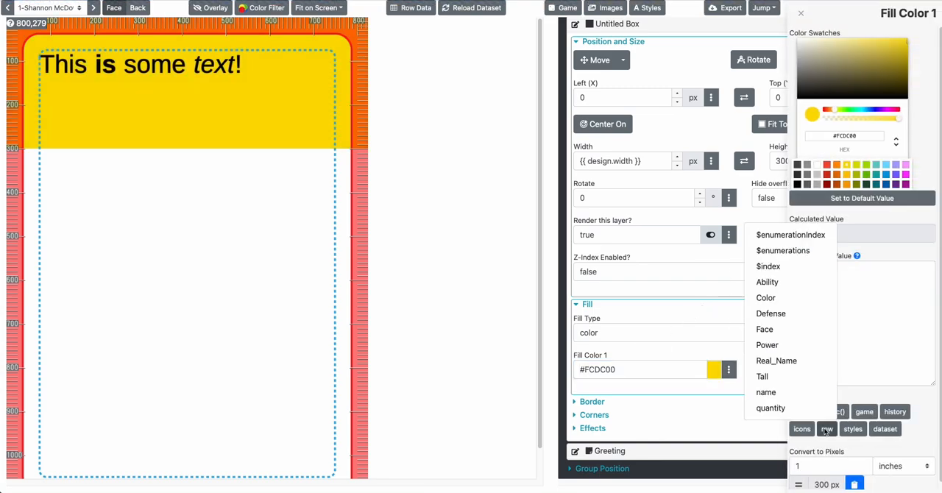
left_click(766, 298)
left_click(650, 334)
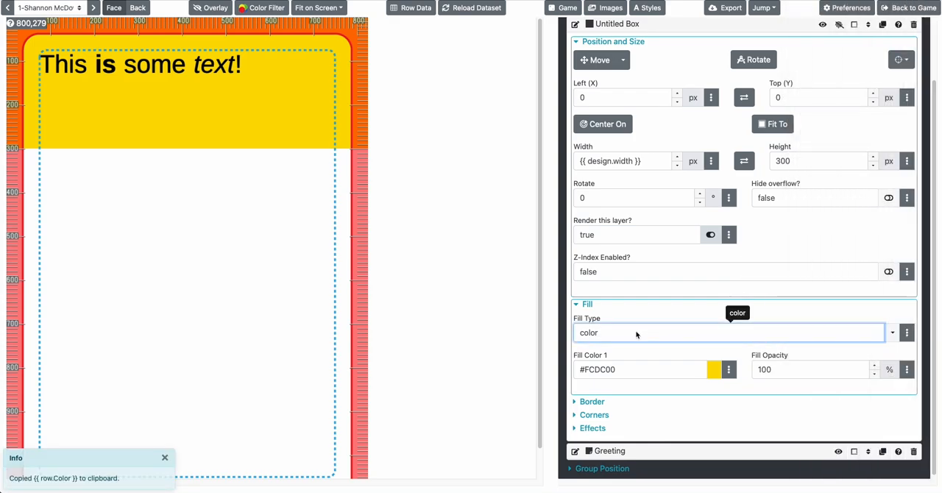
left_click(630, 370)
key("ctrl+v")
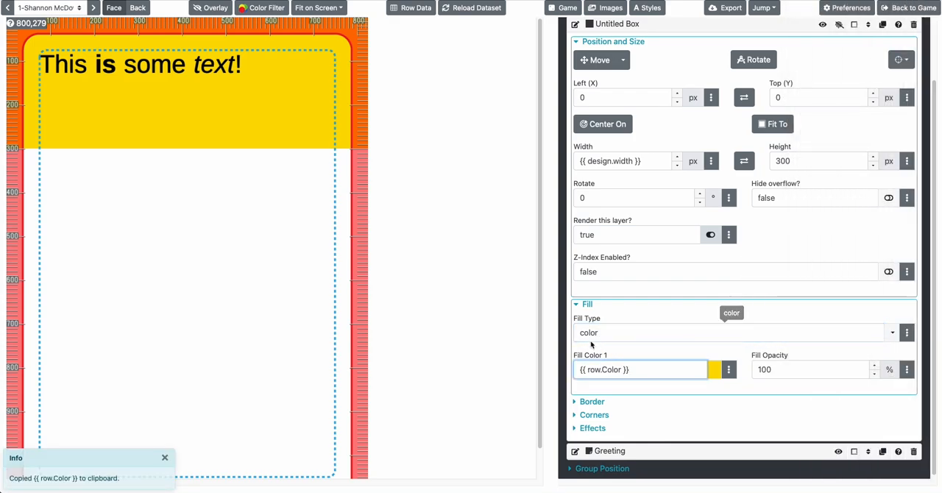
left_click(731, 332)
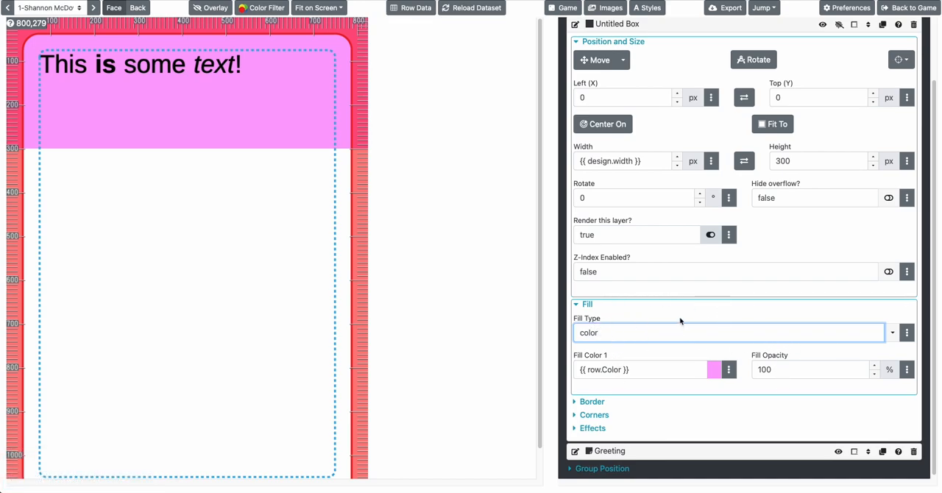
Inspect the box's fill color expression and compare it with the Color value in the current card's row data
triple_click(640, 370)
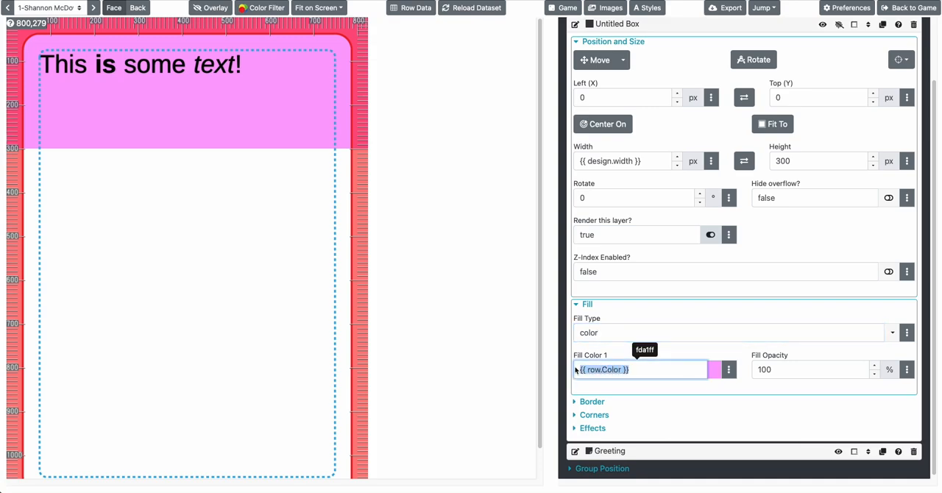
left_click(661, 375)
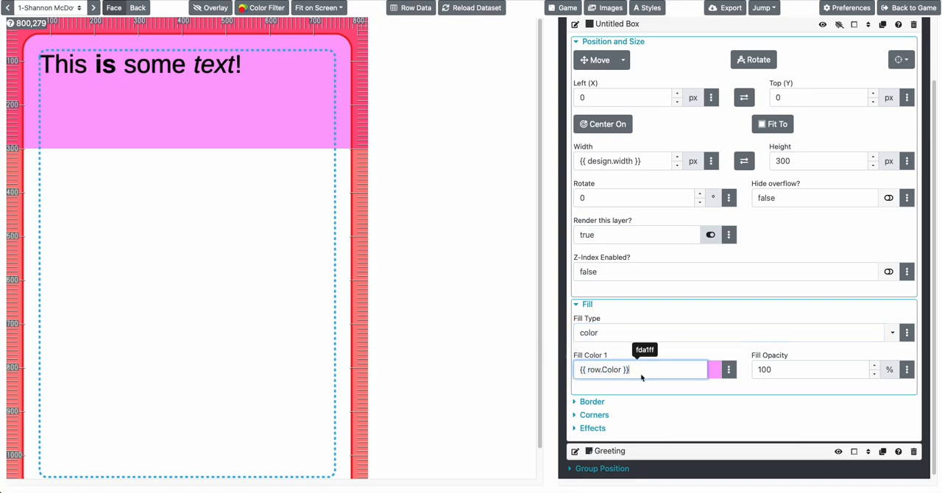
left_click(412, 7)
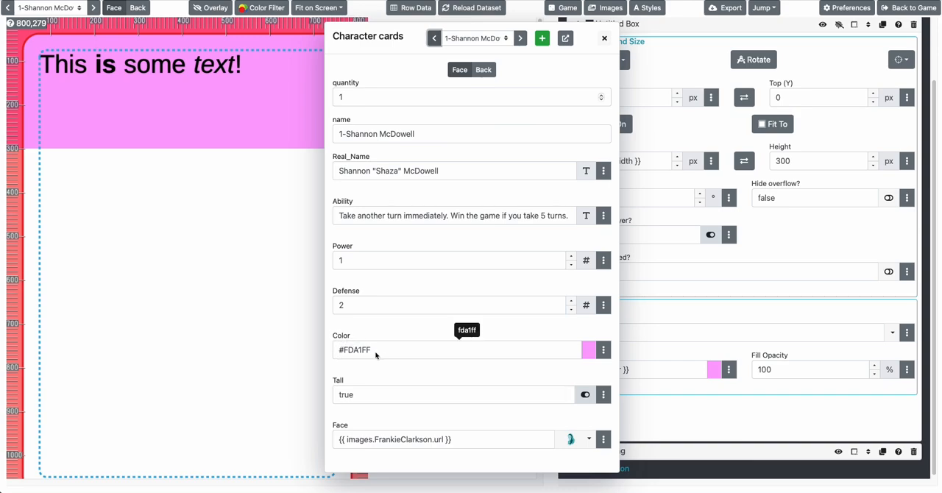
left_click(218, 289)
Reopen the current card's row data and try red, blue and white as its Color value
left_click(423, 6)
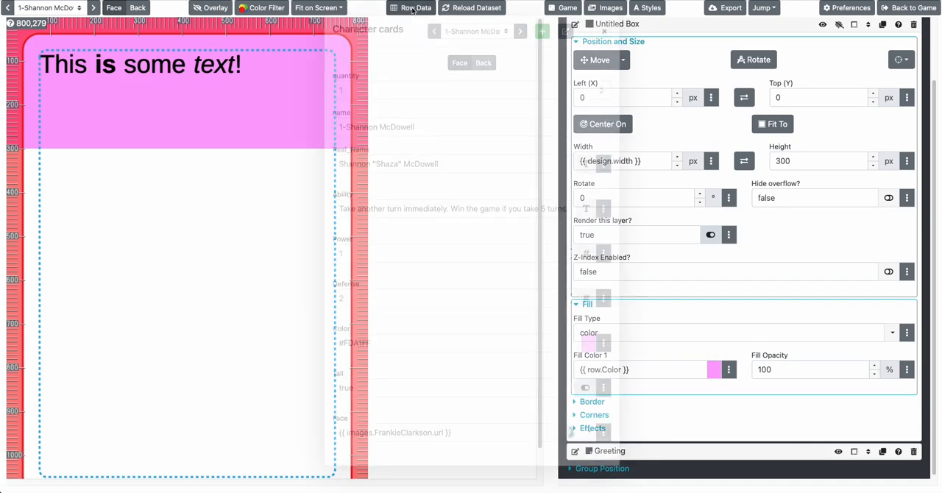
left_click(395, 352)
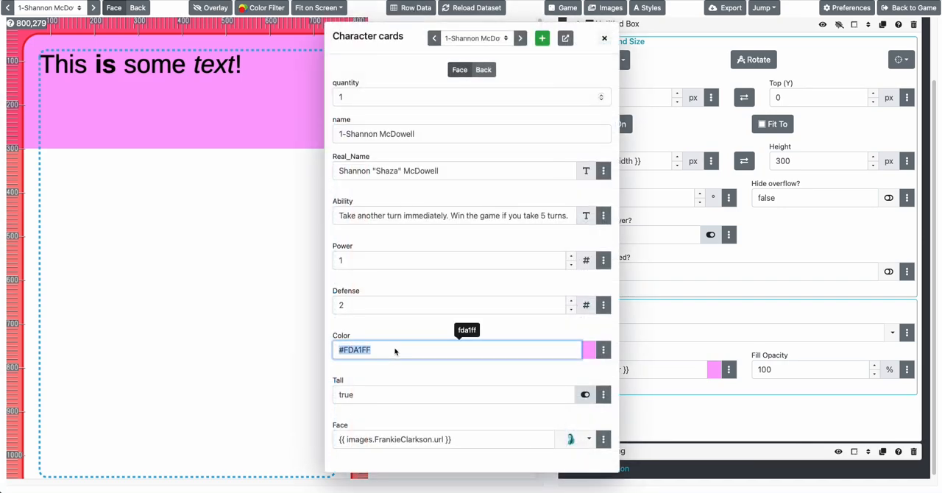
key("Tab")
key("shift+Tab")
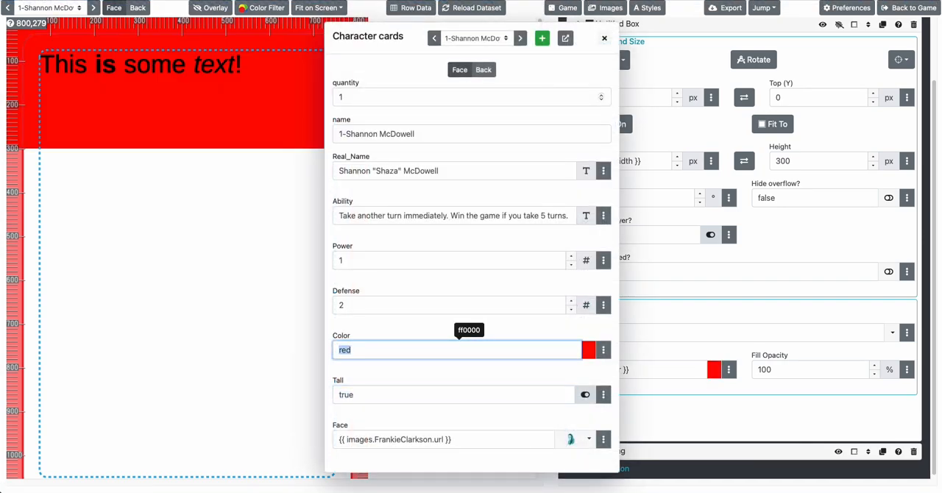
type("blue")
key("Tab")
key("shift+Tab")
type("white")
key("Tab")
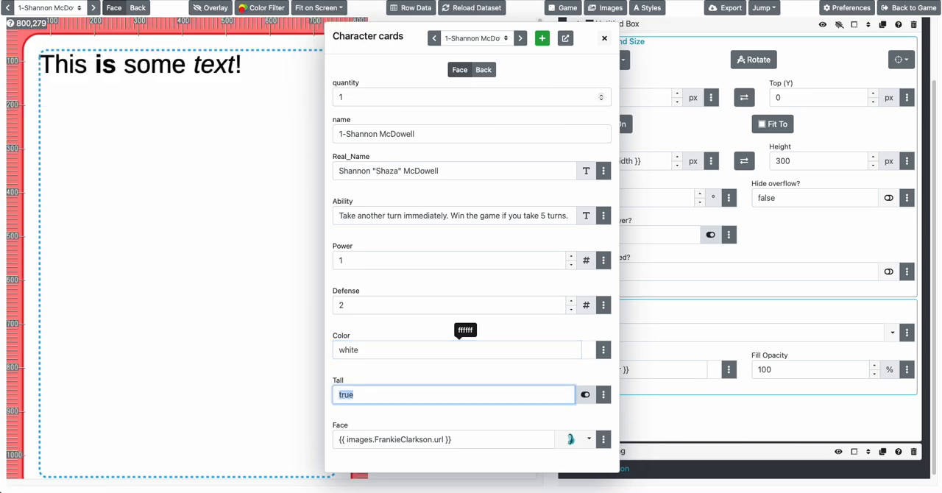
Try navy, pink and peach as the Color value in the current card's row data
key("shift+Tab")
type("nav")
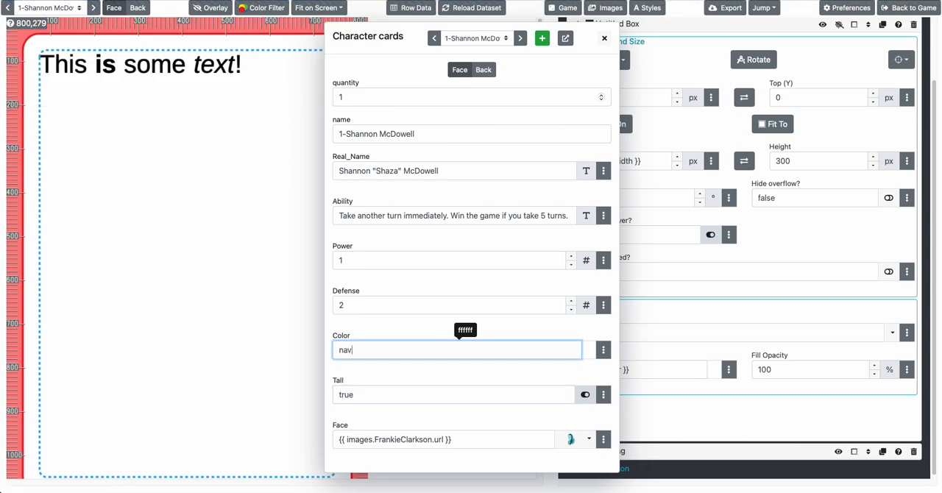
type("y")
key("Tab")
key("shift+Tab")
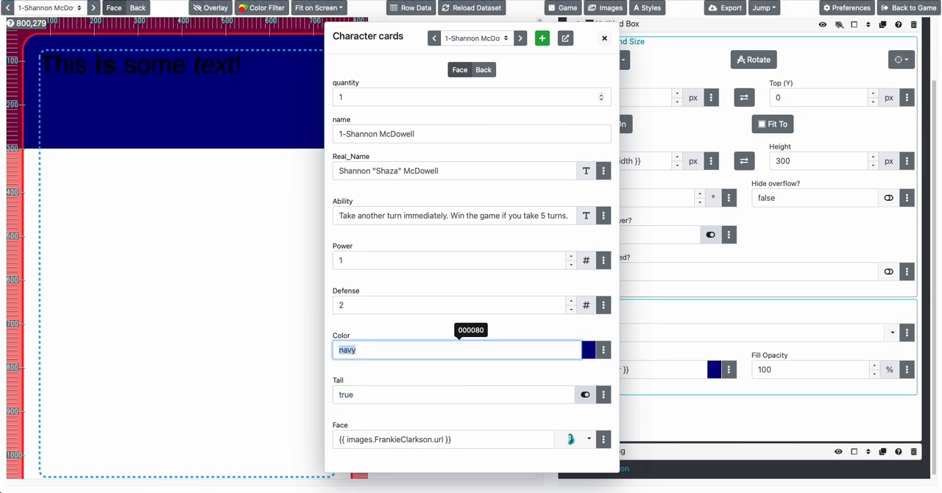
type("pink")
key("Tab")
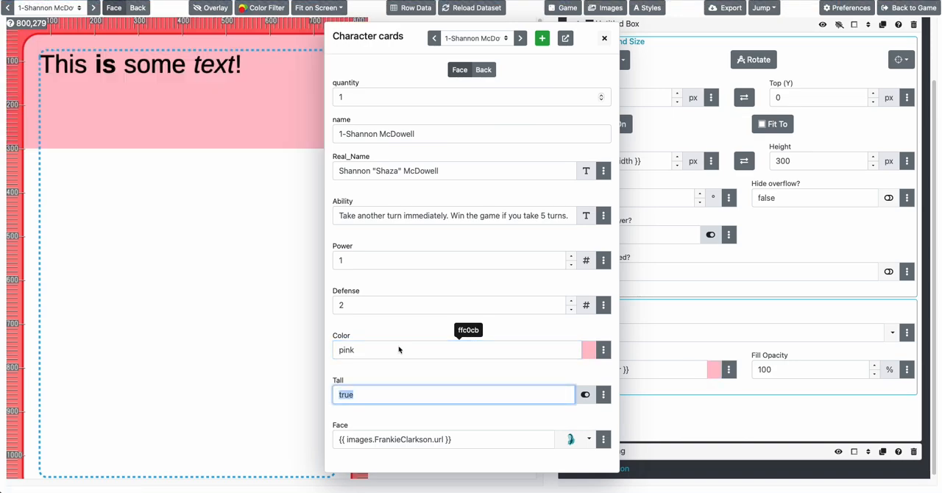
left_click(350, 353)
type("peach")
key("Tab")
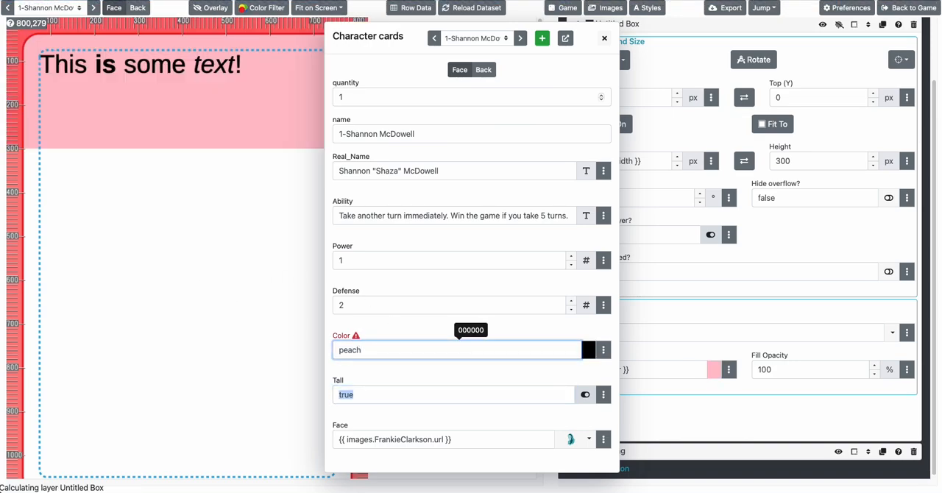
Set the current card's Color value to pink and close the row data
left_click(346, 351)
double_click(346, 351)
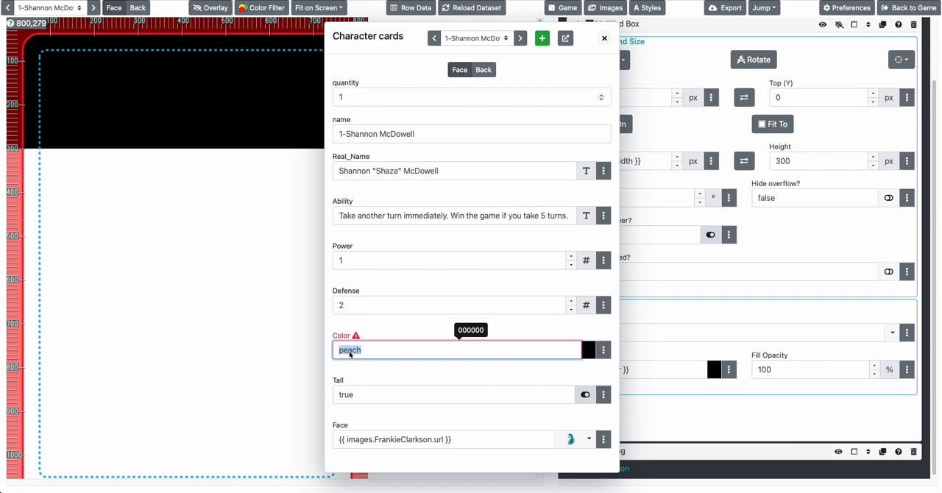
type("pink")
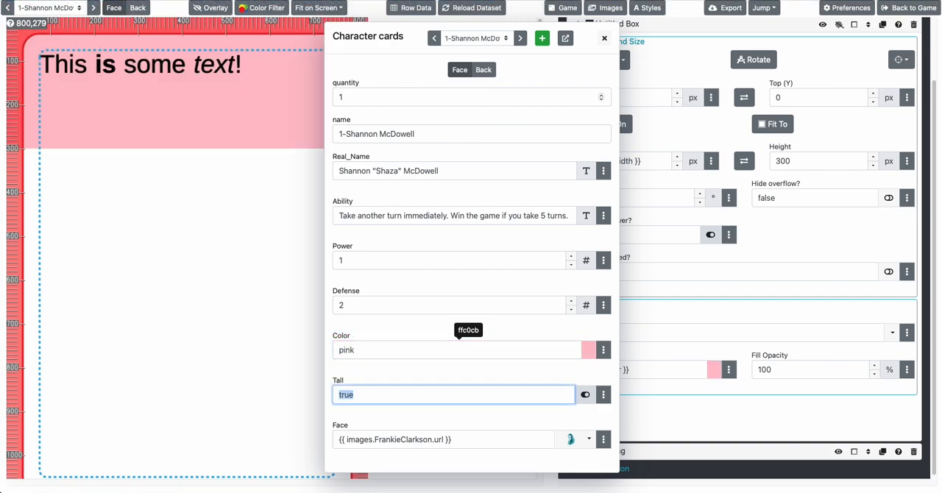
left_click(264, 307)
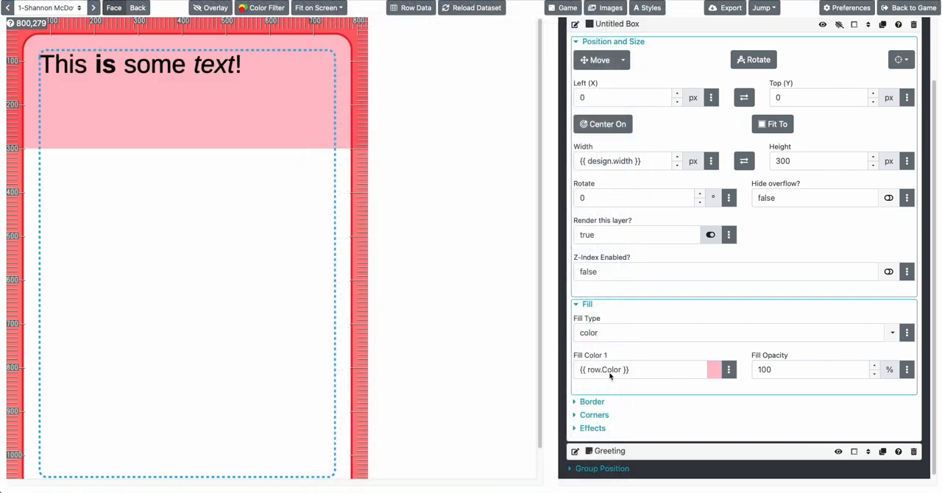
Collapse the Structure group's untitled box and rename it as Title Box
mouse_move(629, 372)
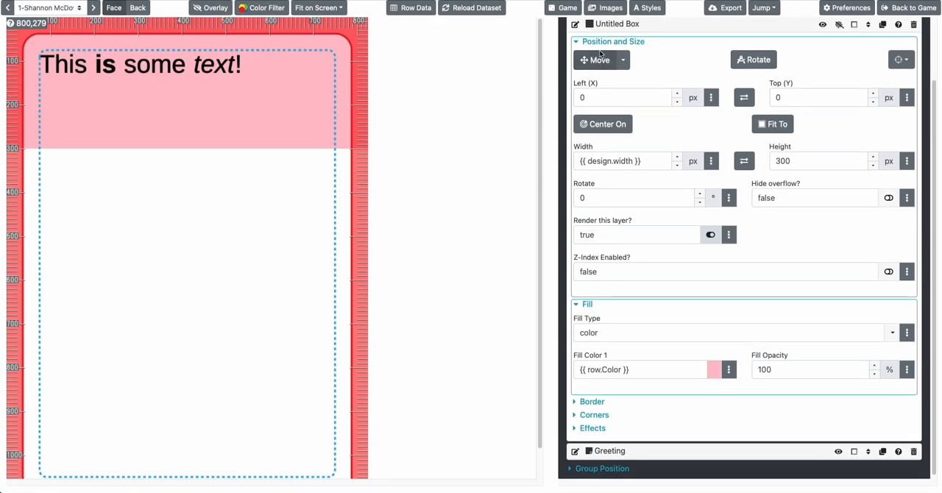
left_click(608, 25)
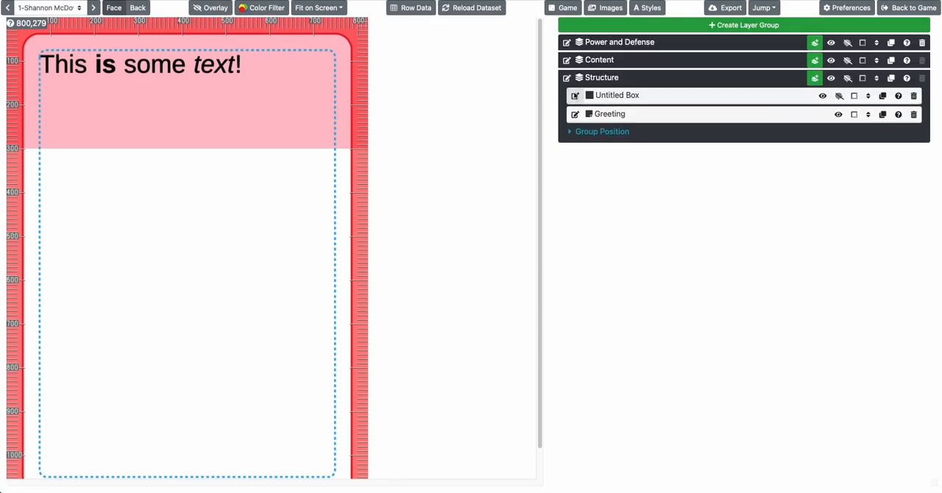
double_click(573, 95)
type("T")
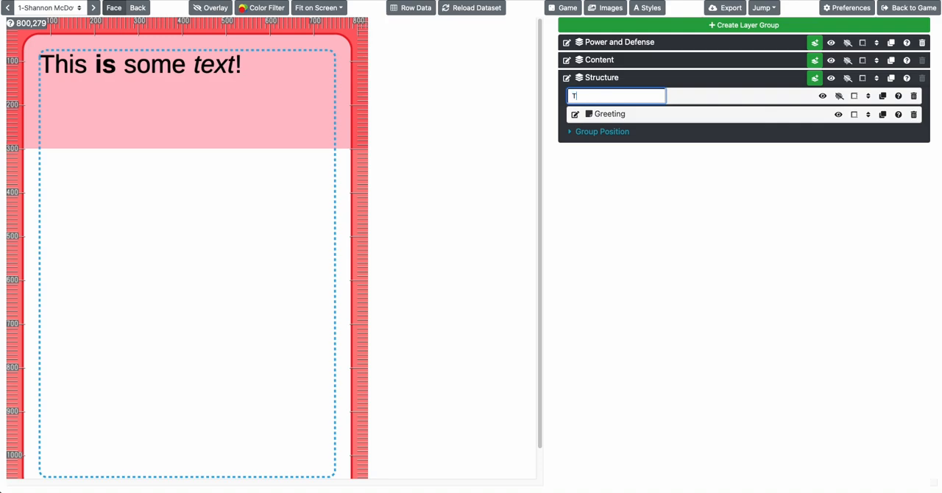
type("itle Box")
key("Return")
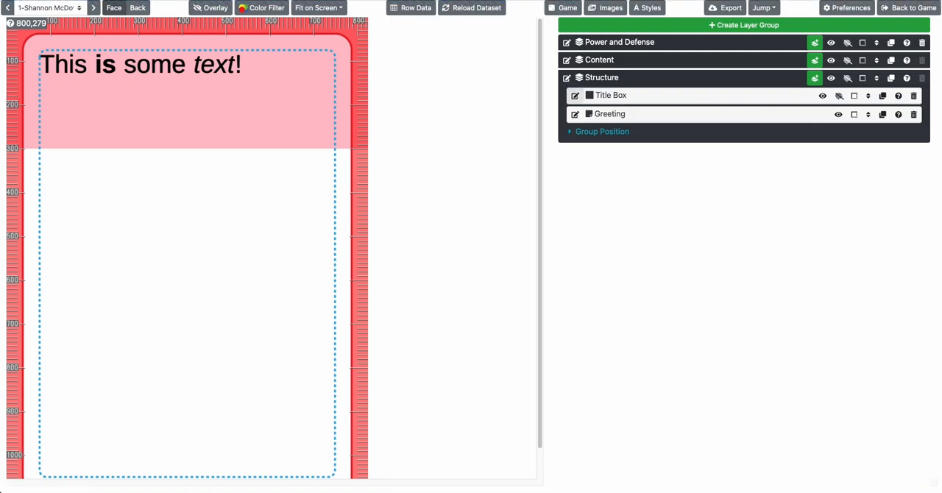
Replace the sample text of the Content group's text layer with the row shortcut {{ row.Real_Name }}
left_click(608, 63)
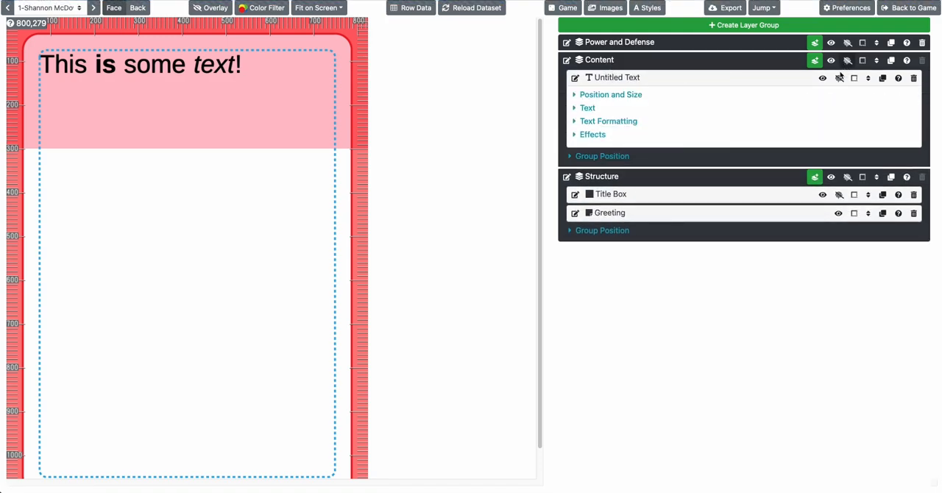
left_click(588, 109)
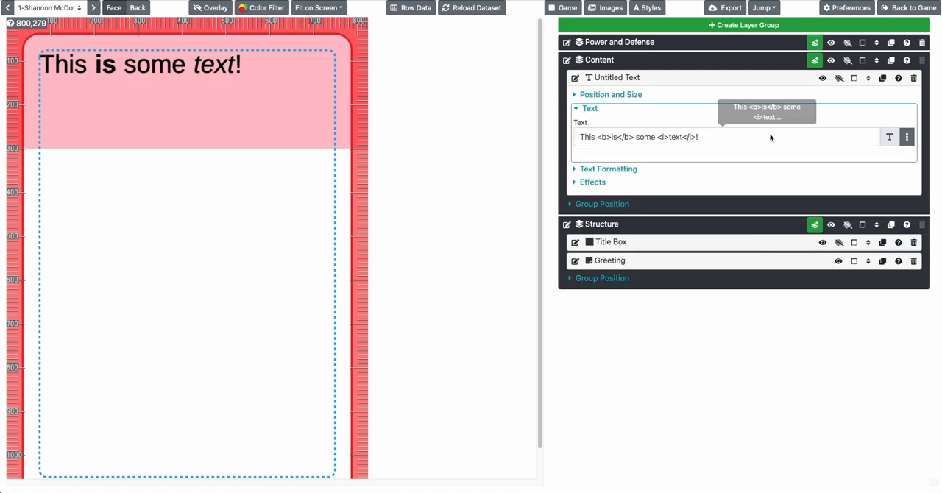
left_click(908, 138)
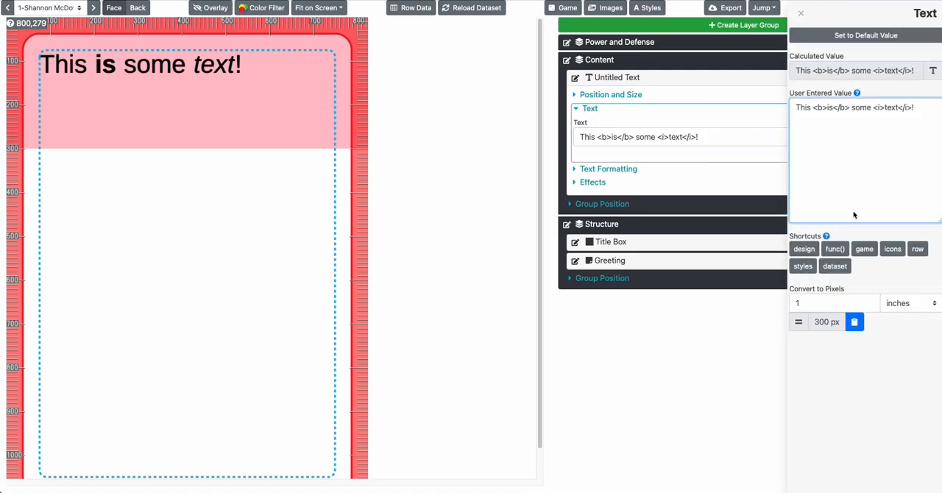
left_click(917, 248)
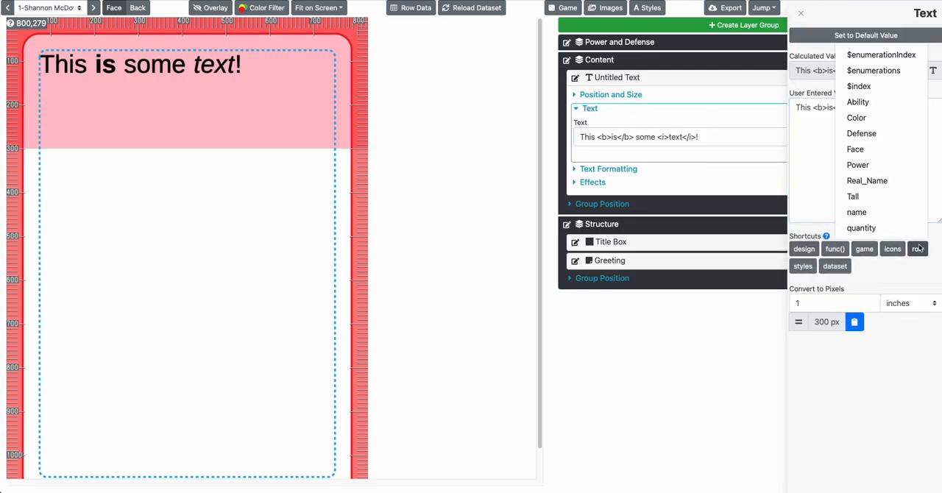
left_click(867, 180)
triple_click(867, 143)
key("ctrl+v")
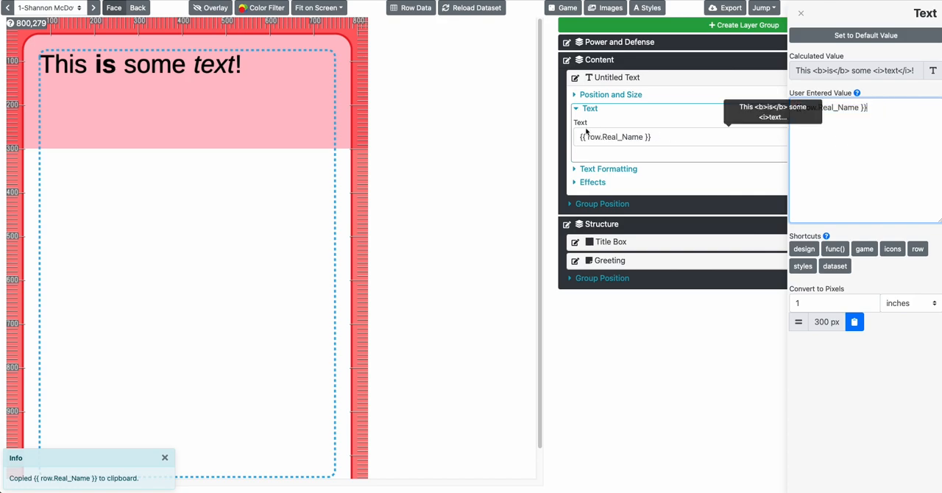
left_click(624, 138)
left_click(237, 111)
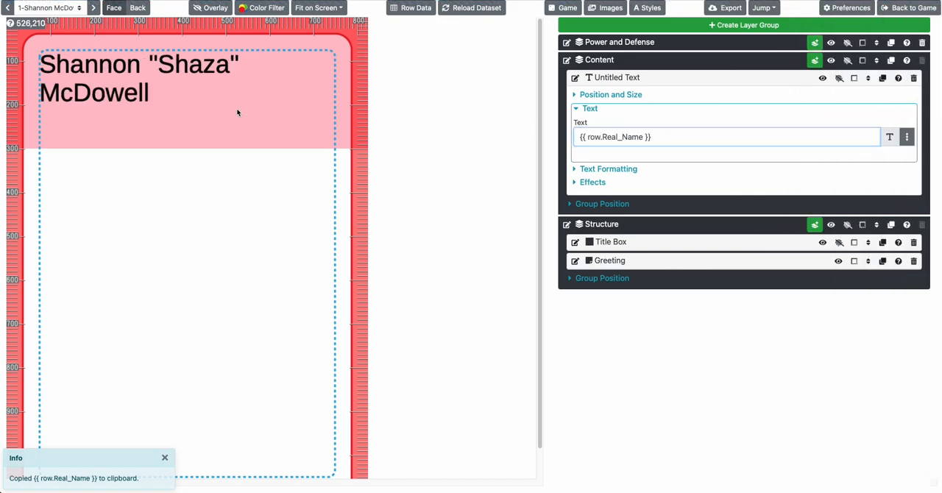
Try h0 as the default style of the Content group's text layer and set it to h1
left_click(617, 170)
left_click(706, 234)
left_click(708, 234)
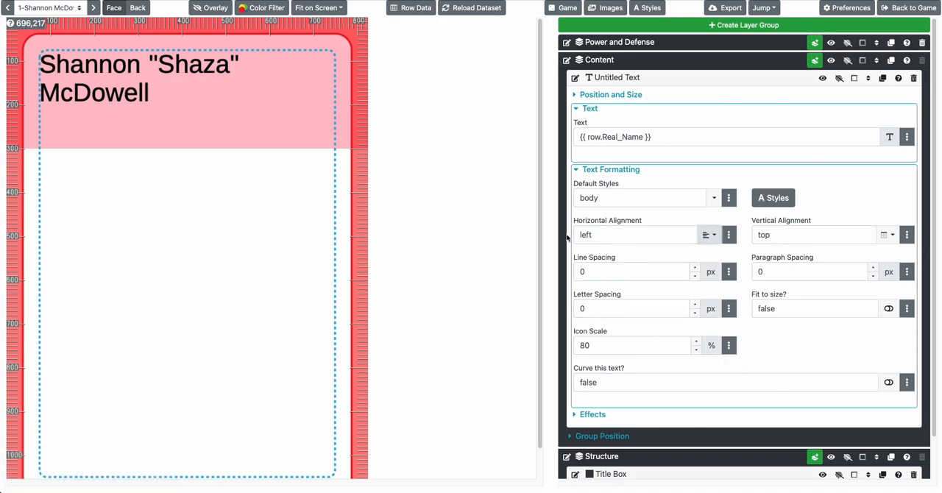
left_click(713, 199)
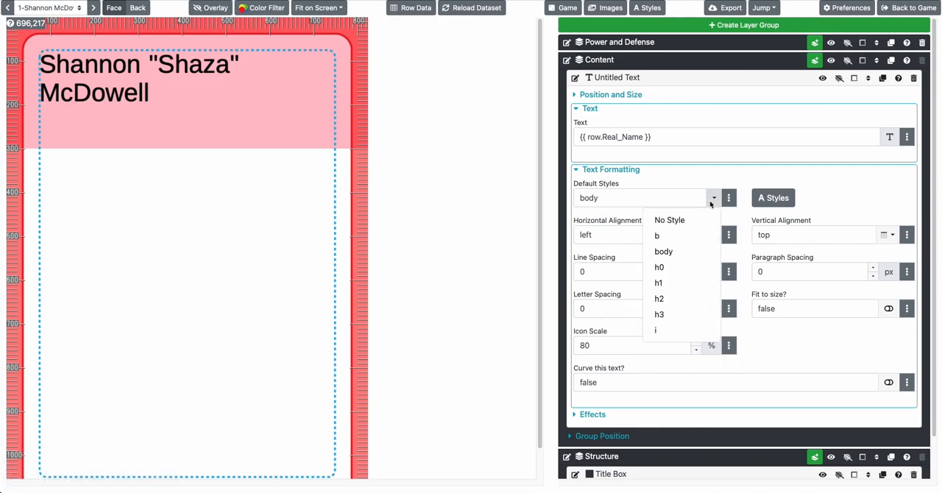
left_click(678, 268)
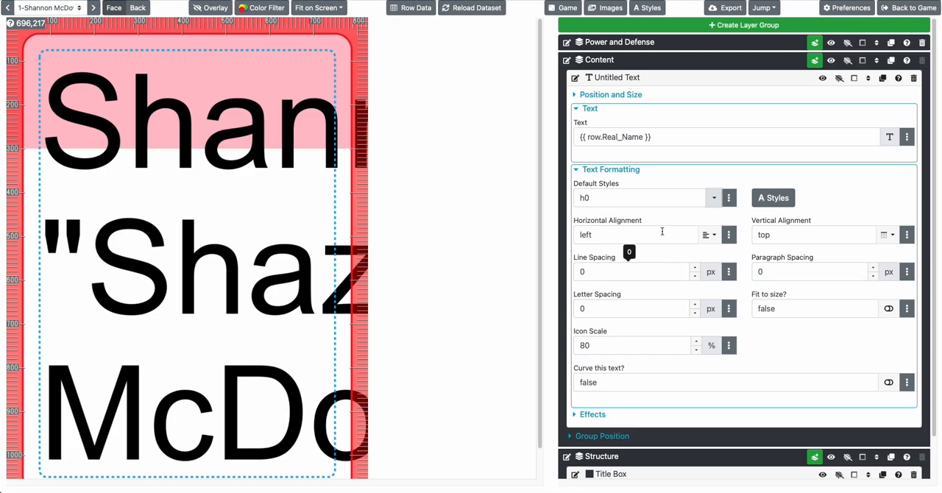
left_click(714, 197)
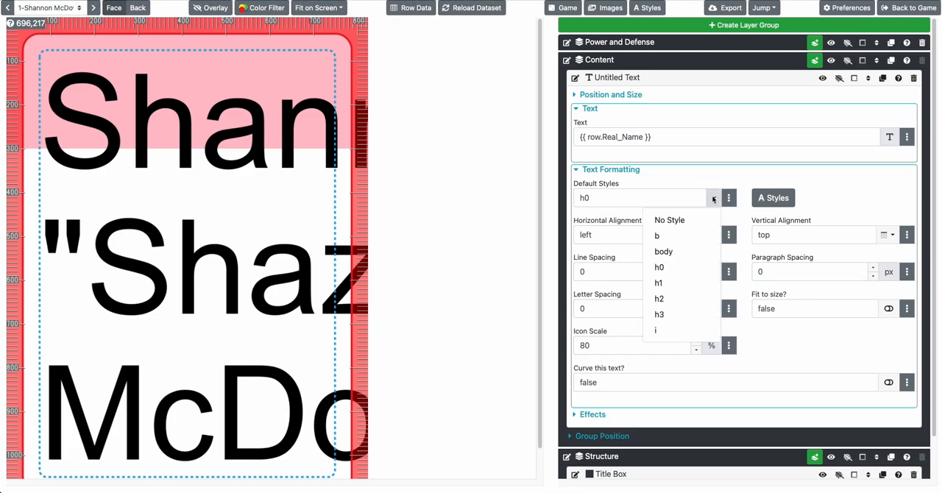
left_click(674, 280)
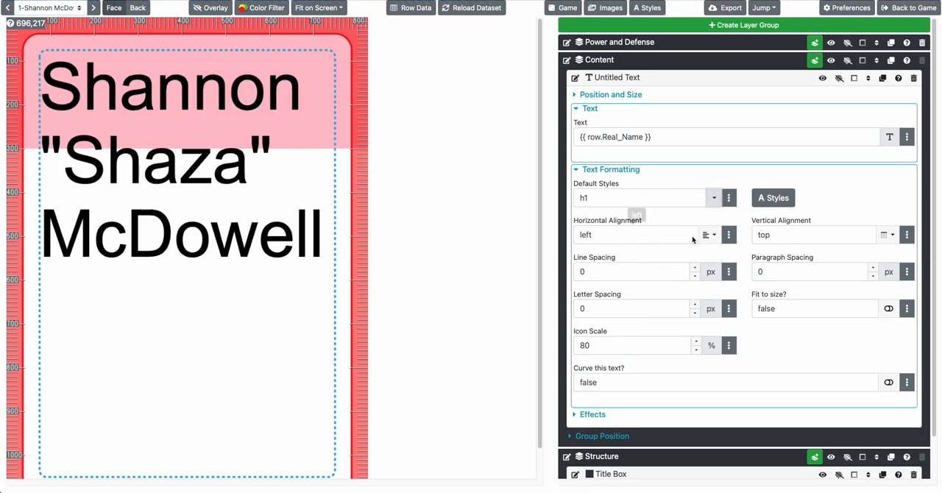
Center the text layer horizontally, try bottom vertical alignment and set vertical alignment back to top
left_click(710, 235)
left_click(666, 272)
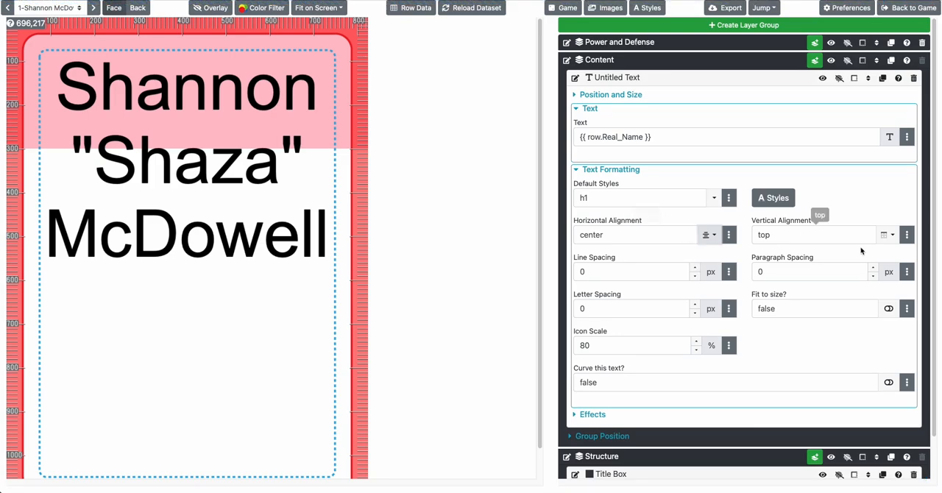
left_click(886, 236)
left_click(854, 288)
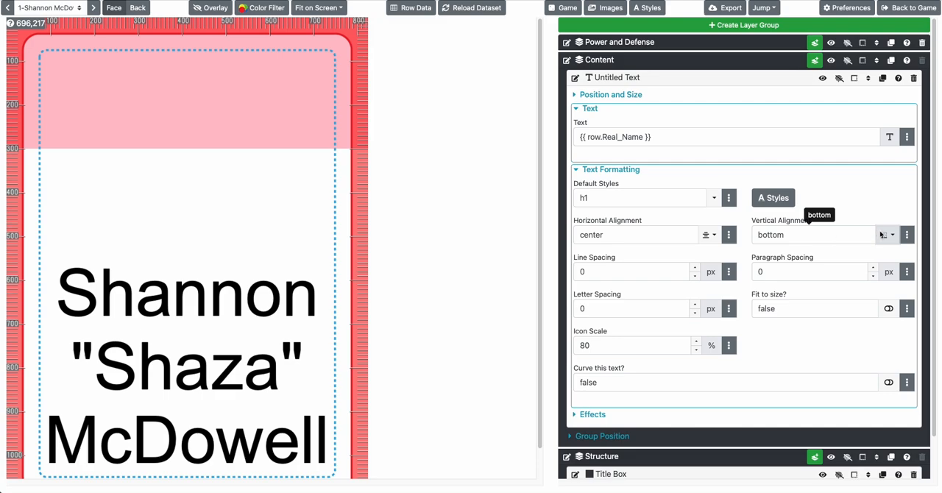
left_click(881, 234)
left_click(861, 251)
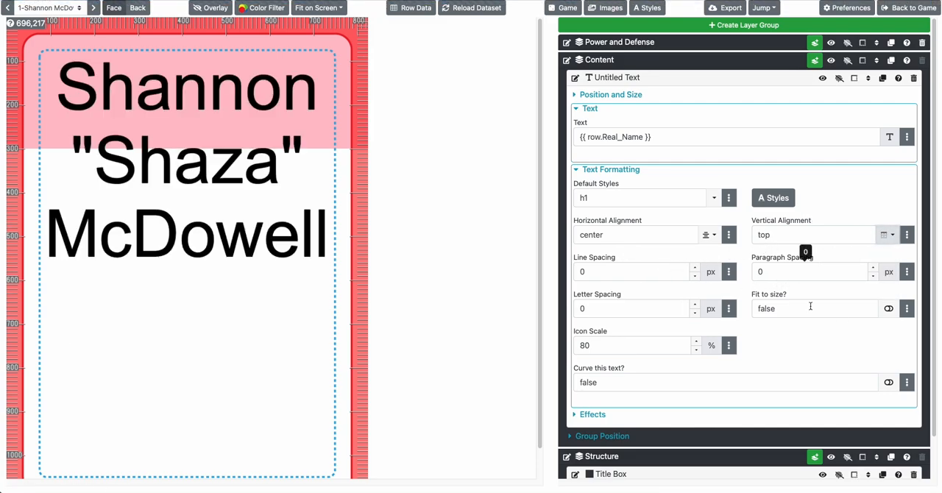
Turn on Fit to size for the text layer, check its position settings and compare the text with the option off and on
left_click(888, 308)
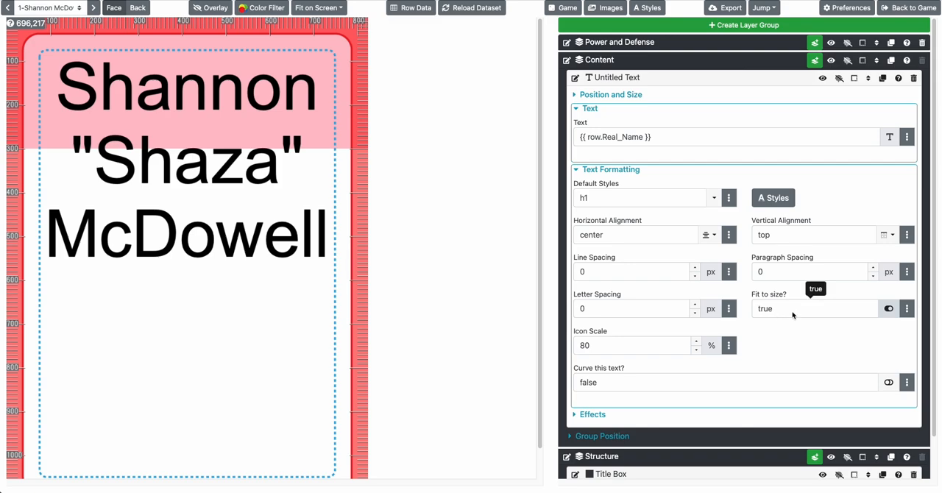
left_click(599, 344)
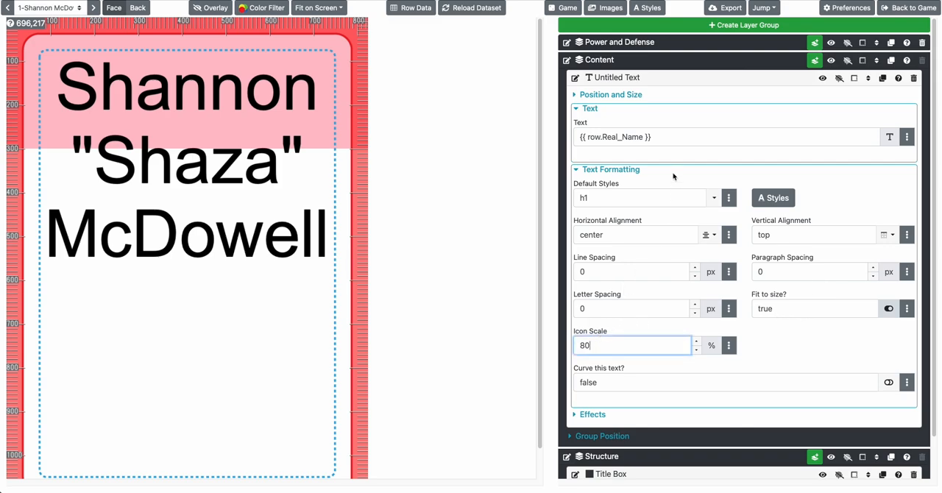
left_click(611, 170)
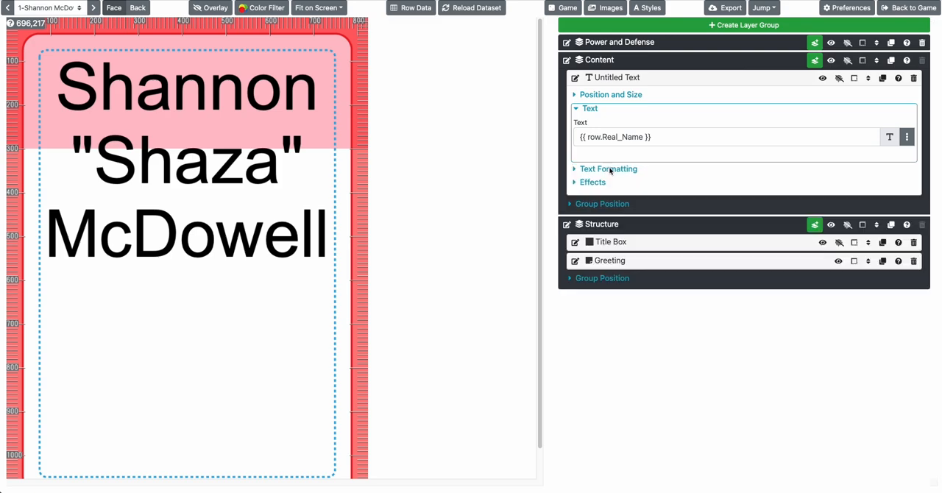
left_click(616, 96)
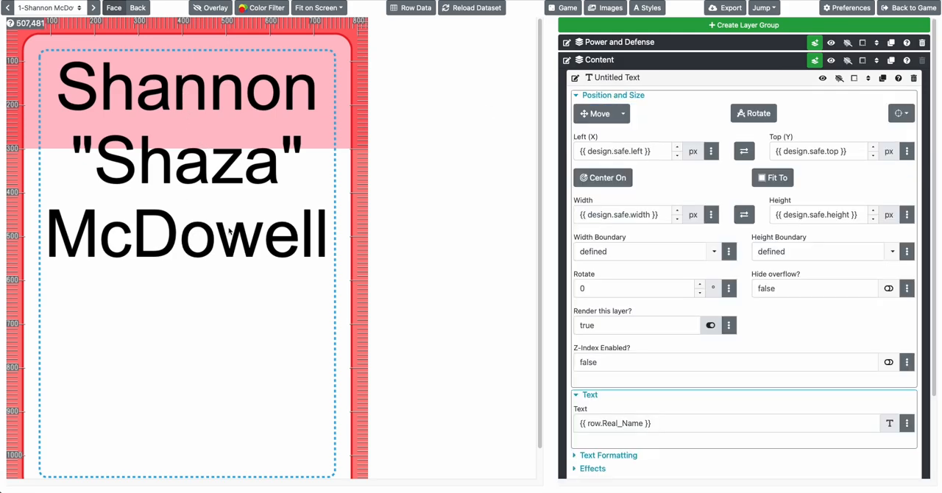
left_click(622, 95)
left_click(614, 170)
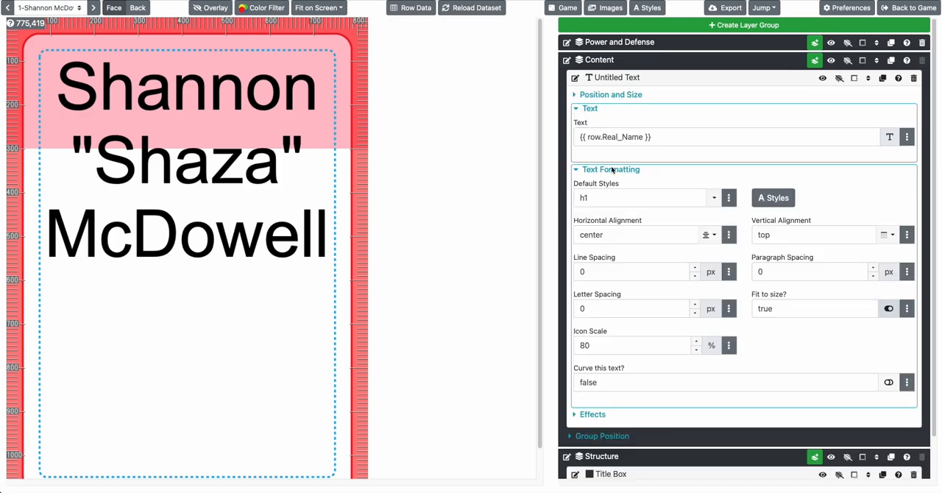
left_click(888, 309)
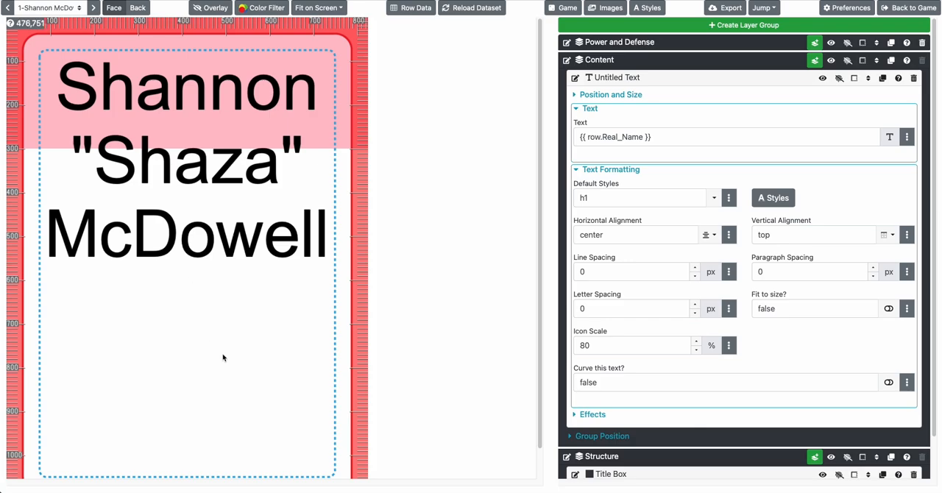
left_click(888, 309)
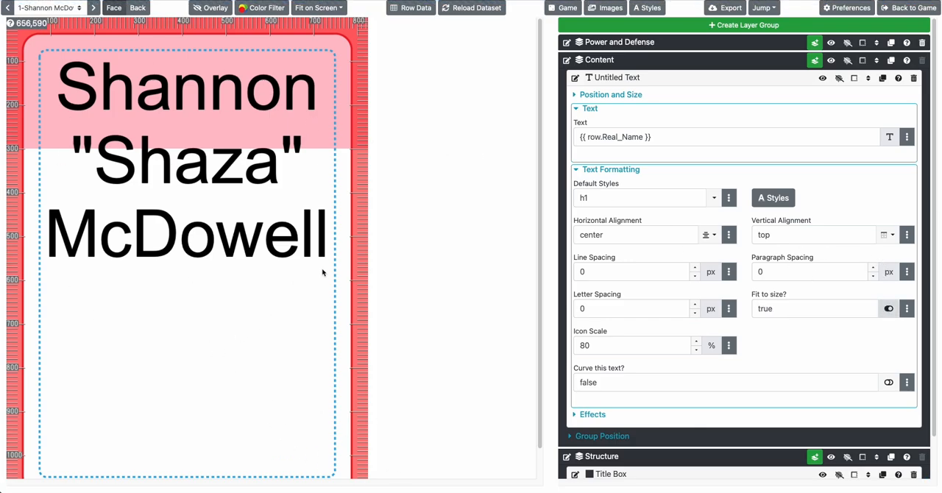
Try a font size of 1500 px for the h1 style and return to the card
left_click(766, 198)
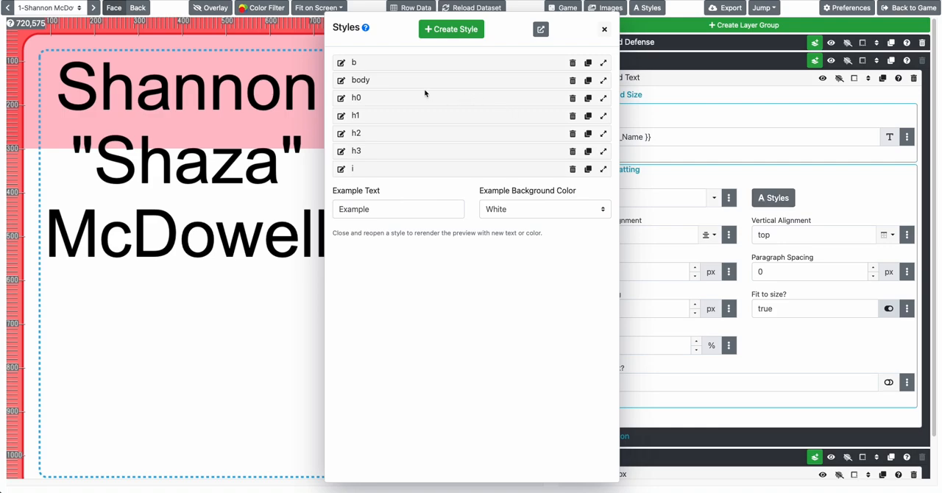
left_click(371, 115)
left_click(498, 273)
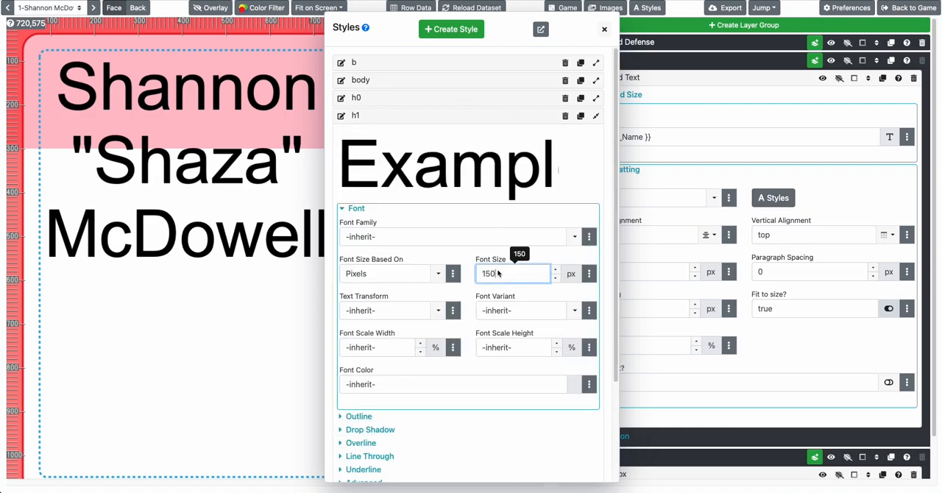
key("Tab")
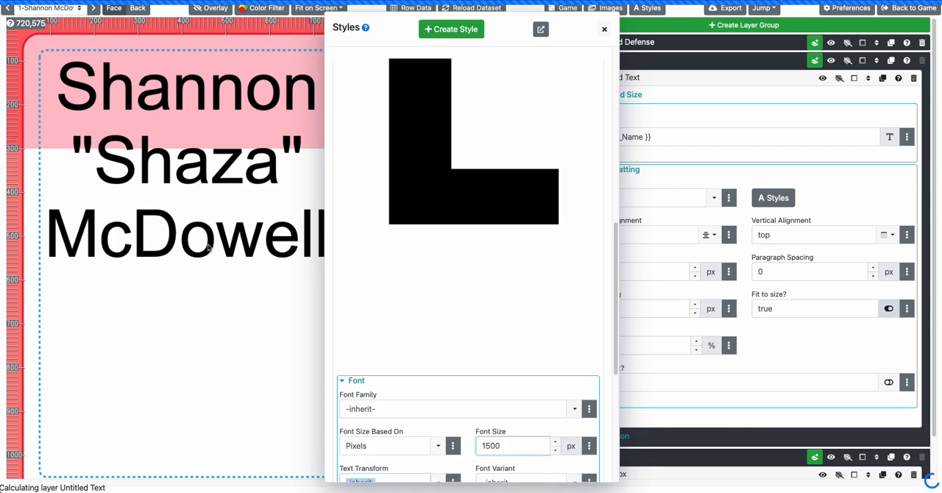
left_click(608, 31)
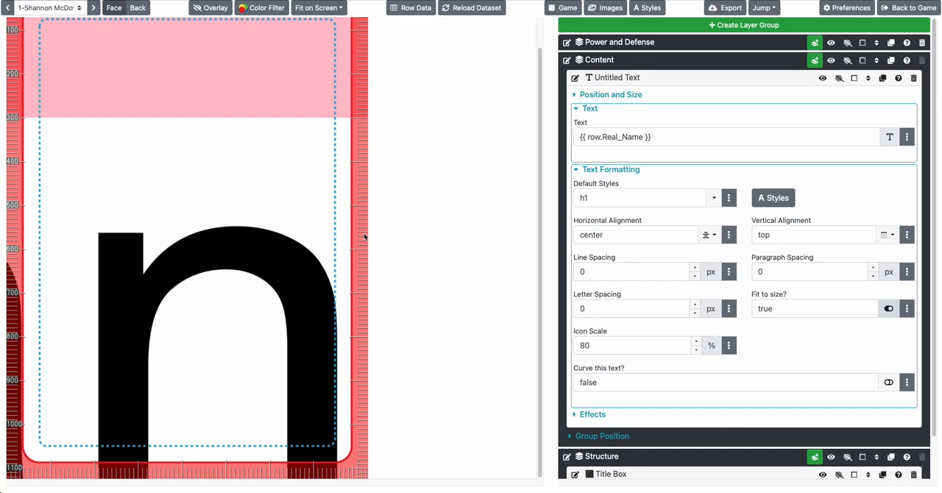
Set the h1 style's font size back to 150 px and return to the card
left_click(773, 197)
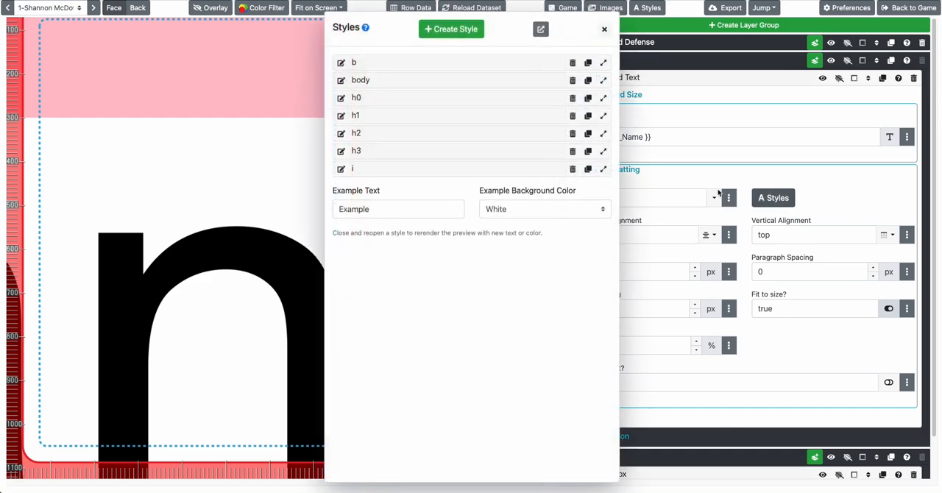
left_click(362, 119)
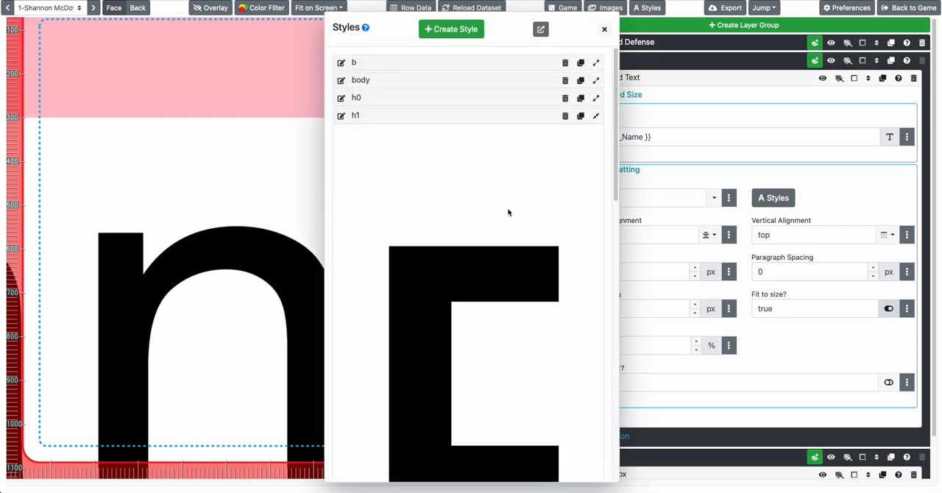
scroll(513, 221, "down", 10)
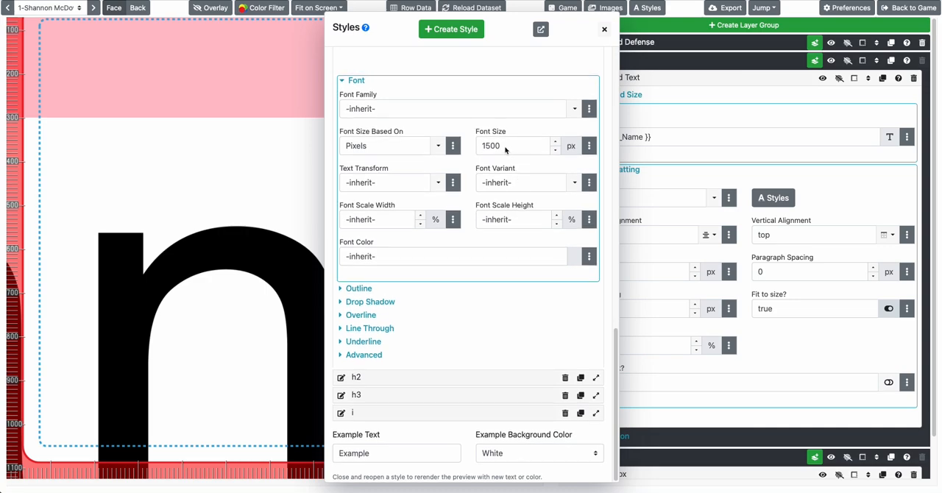
left_click(507, 145)
key("Tab")
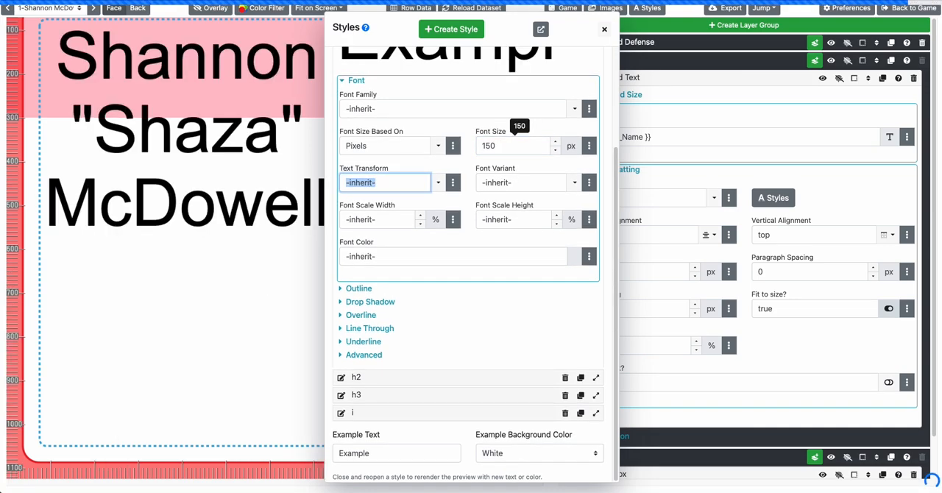
left_click(246, 158)
scroll(306, 213, "up", 1)
scroll(307, 213, "up", 1)
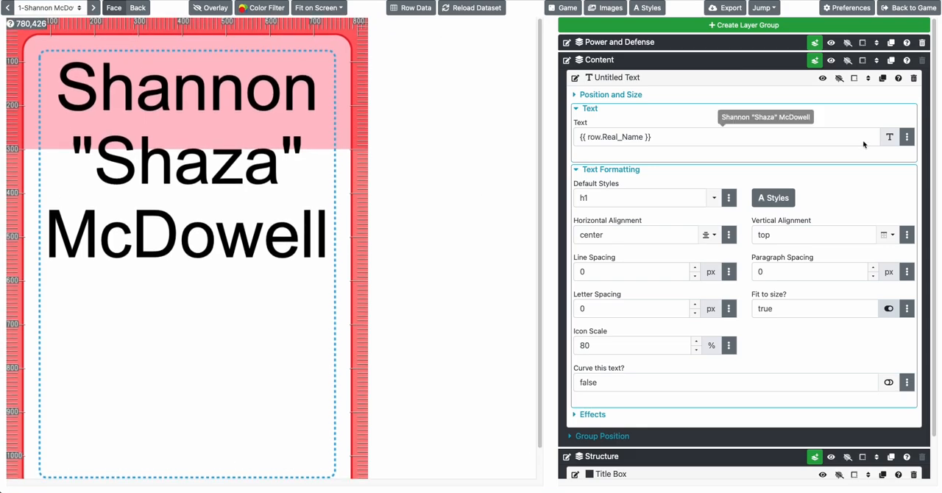
Show the text layer's bounding outline on the card and inspect its extent
left_click(837, 79)
scroll(293, 283, "down", 1)
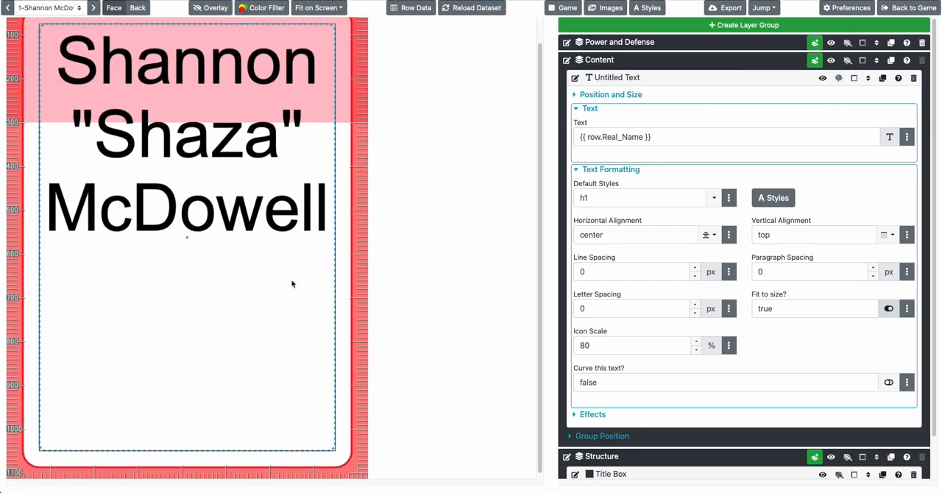
scroll(293, 283, "up", 1)
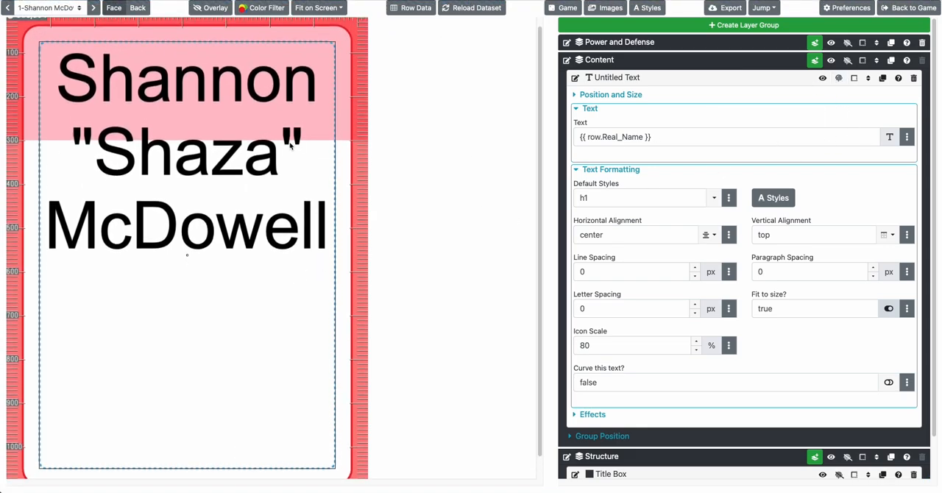
Try a Top (Y) value of 225 px for the text layer and restore {{ design.safe.top }}
left_click(616, 96)
triple_click(802, 151)
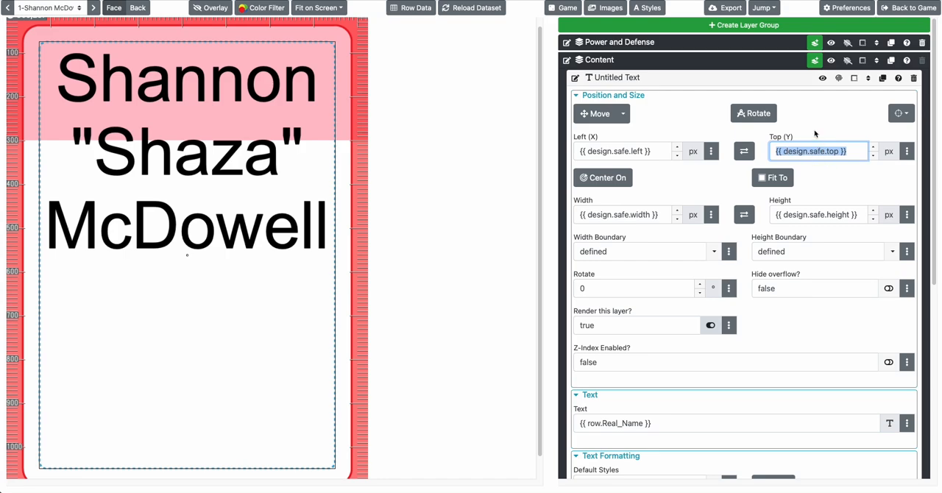
type("225")
key("Tab")
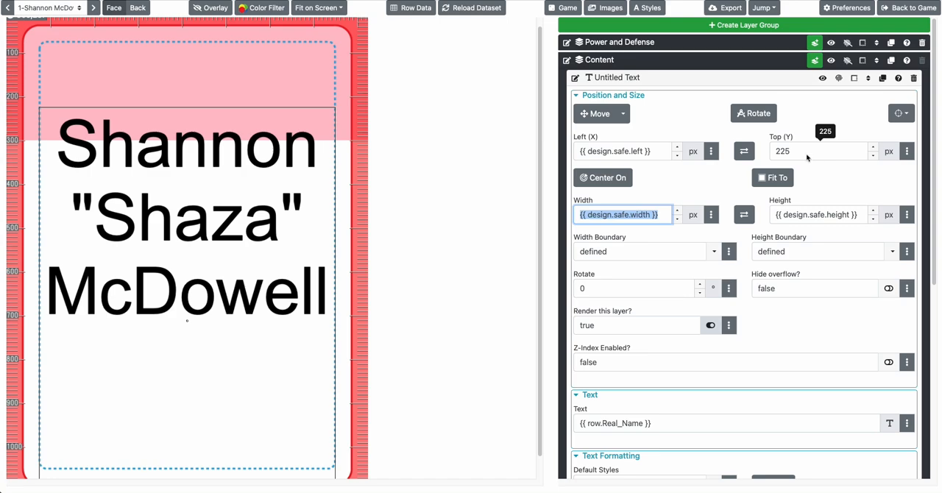
double_click(807, 158)
Set the text layer's height to 225 px
double_click(786, 220)
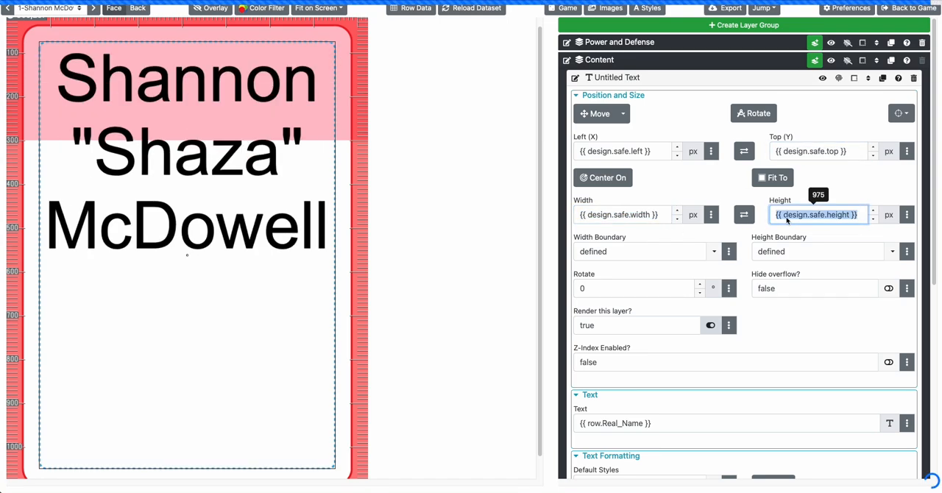
type("225")
key("Tab")
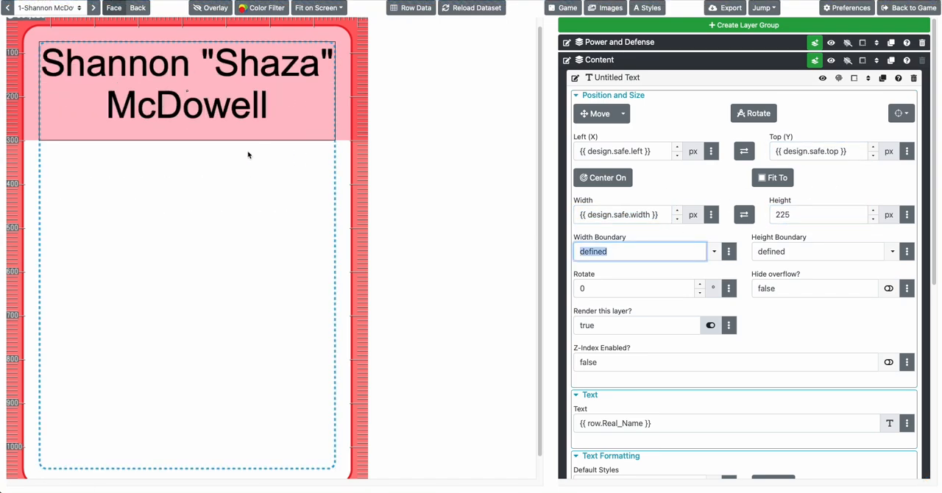
Browse through the deck's cards to check how each real name fits inside the title box
left_click(93, 8)
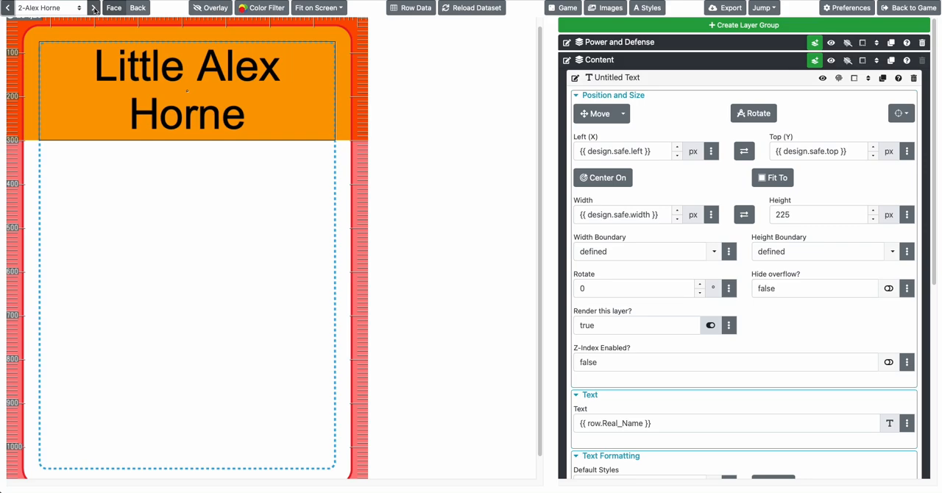
left_click(93, 8)
left_click(94, 8)
left_click(94, 8)
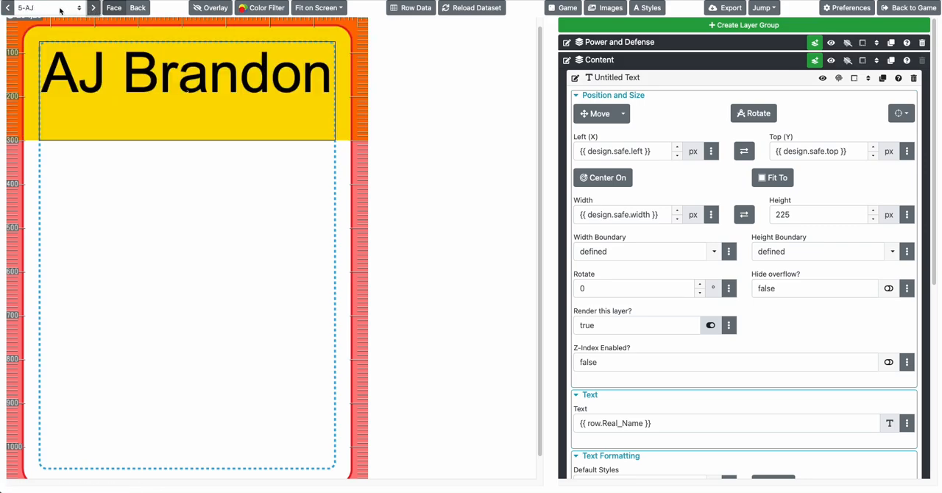
left_click(93, 8)
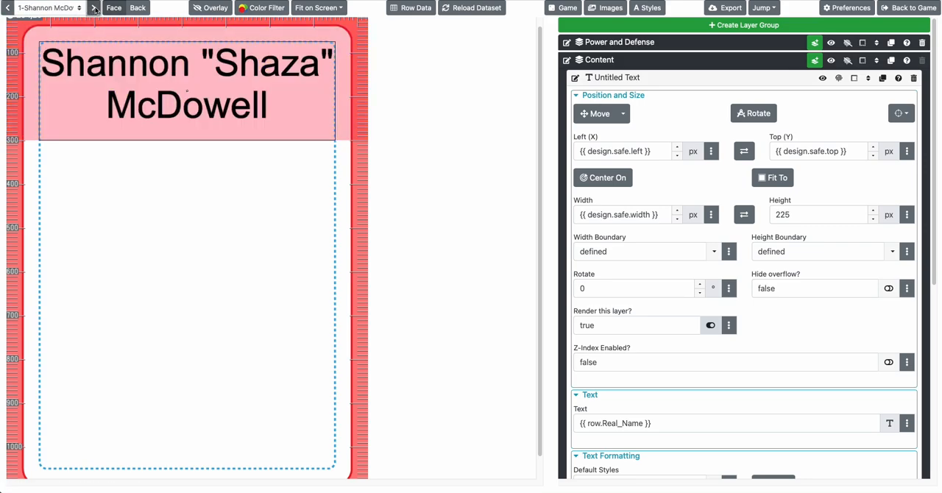
left_click(94, 8)
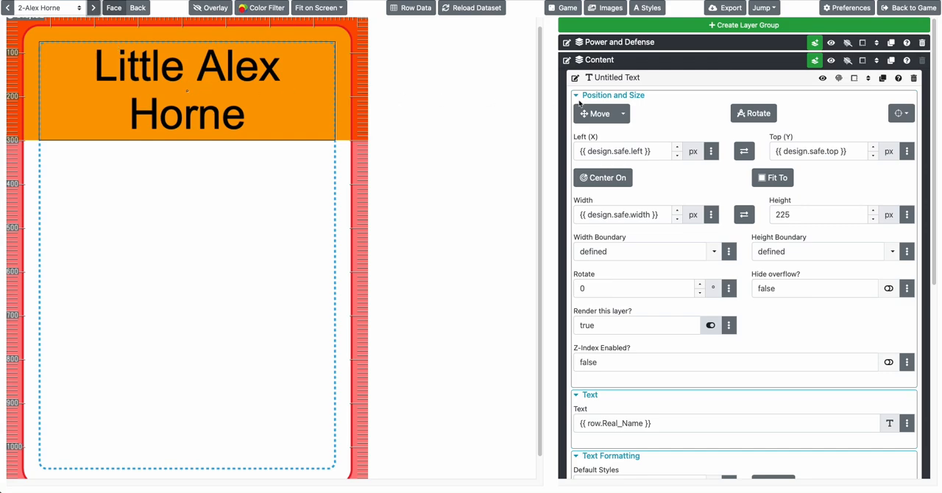
Rename the text layer in the Content group to Name and collapse its settings
left_click(606, 96)
double_click(580, 79)
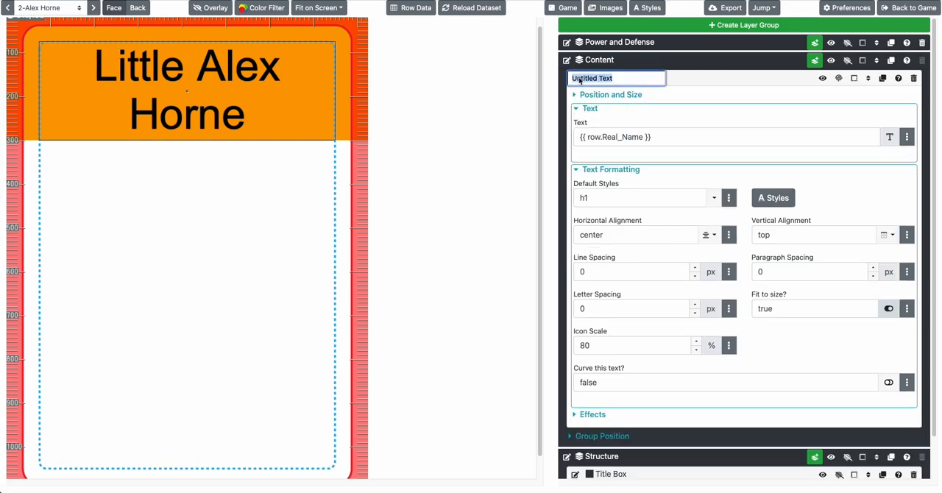
type("Name")
key("Return")
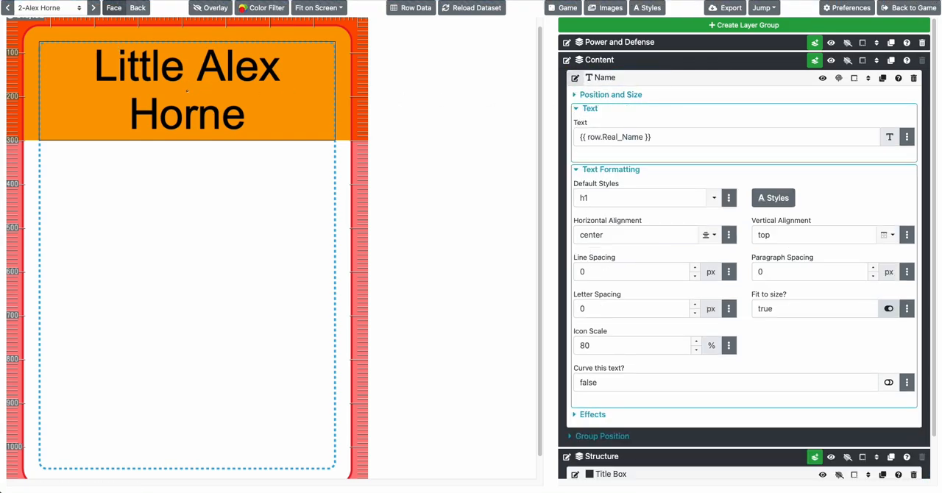
left_click(610, 78)
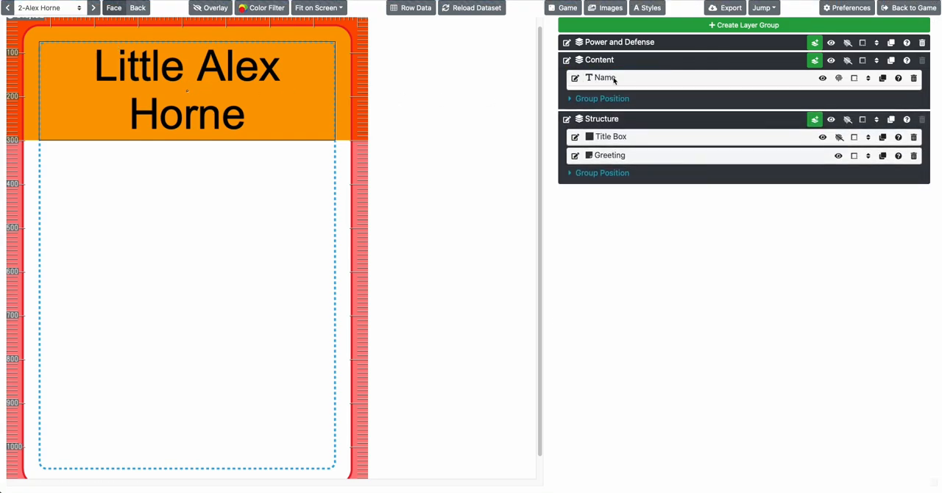
Add an image layer to the Content group and set its image to the third picture in the Headshots folder
left_click(815, 60)
left_click(827, 95)
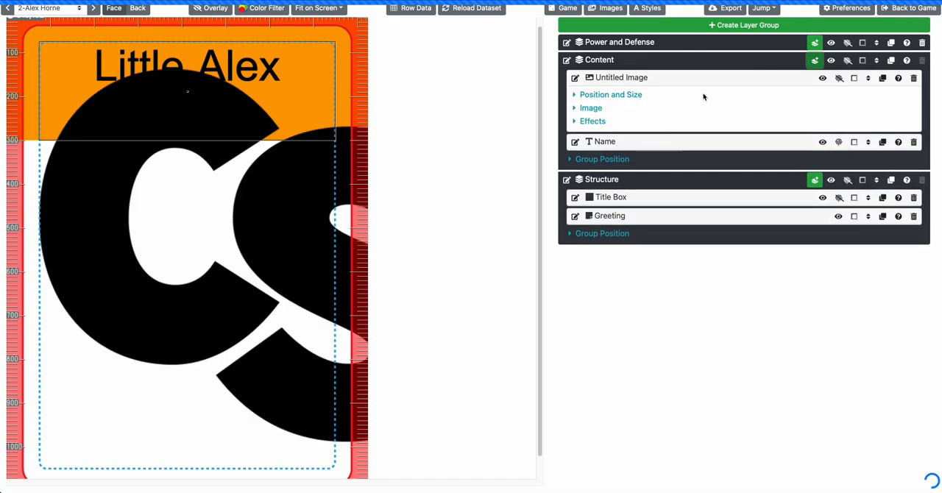
left_click(593, 108)
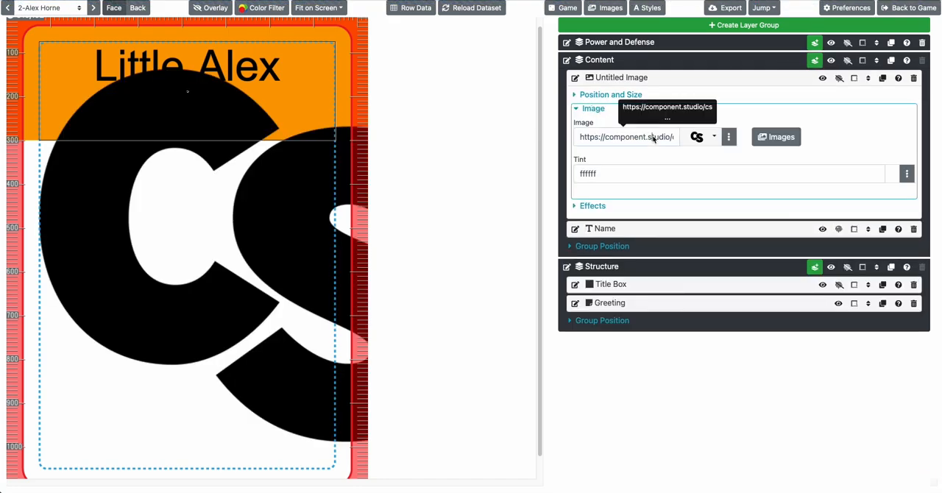
left_click(708, 137)
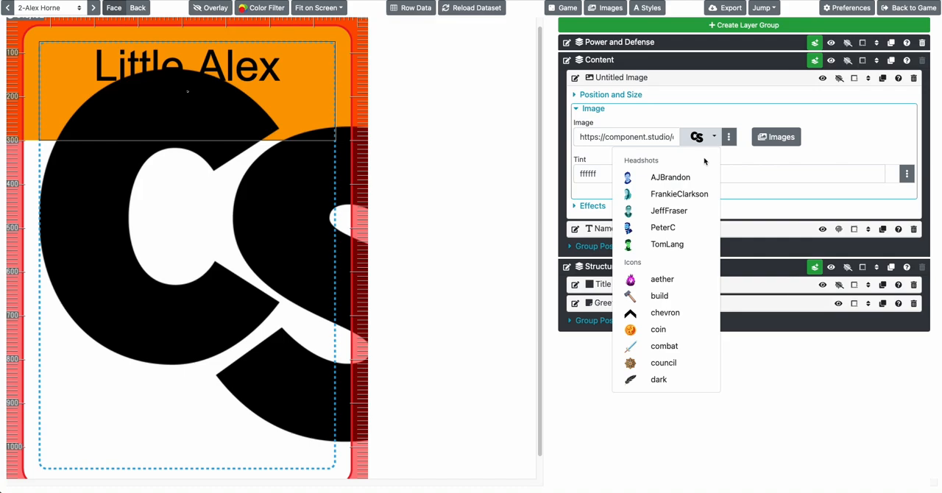
left_click(668, 211)
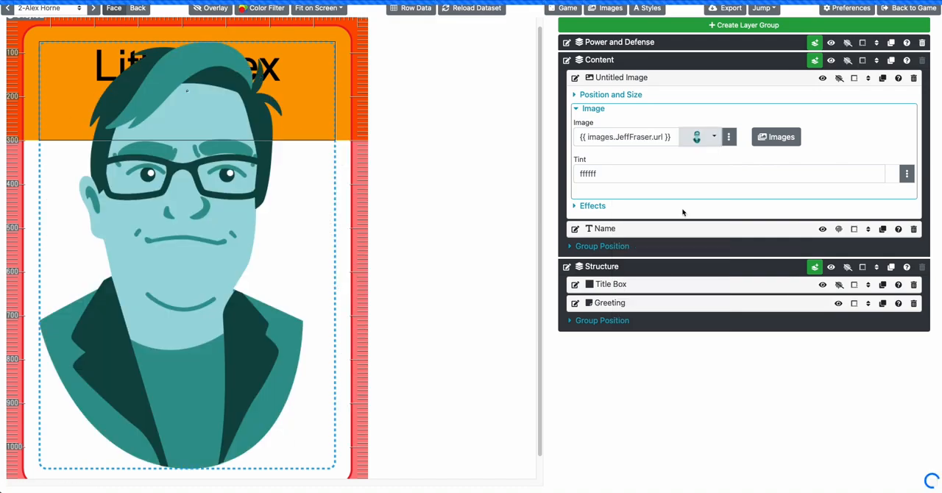
Browse through the deck's cards and inspect how the new image layer's source value is defined
left_click(94, 13)
left_click(94, 13)
left_click(94, 13)
left_click(94, 12)
left_click(94, 13)
left_click(94, 12)
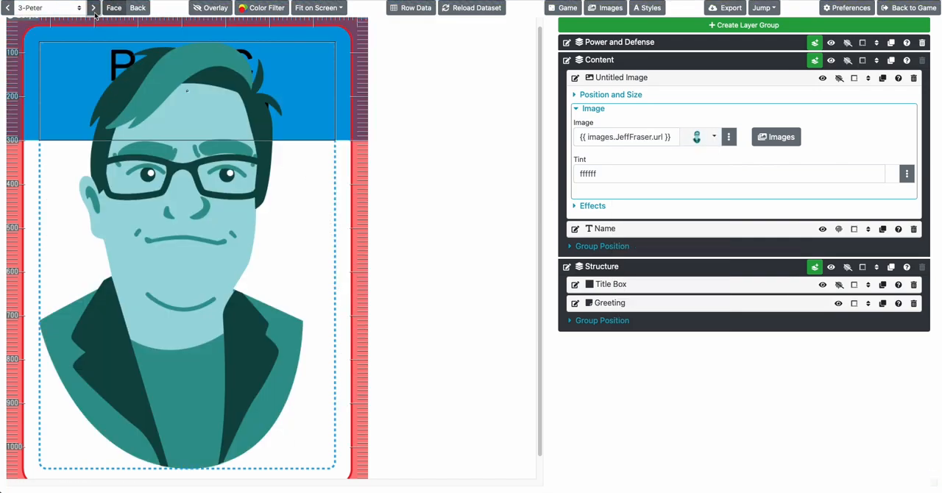
left_click(94, 10)
left_click(707, 137)
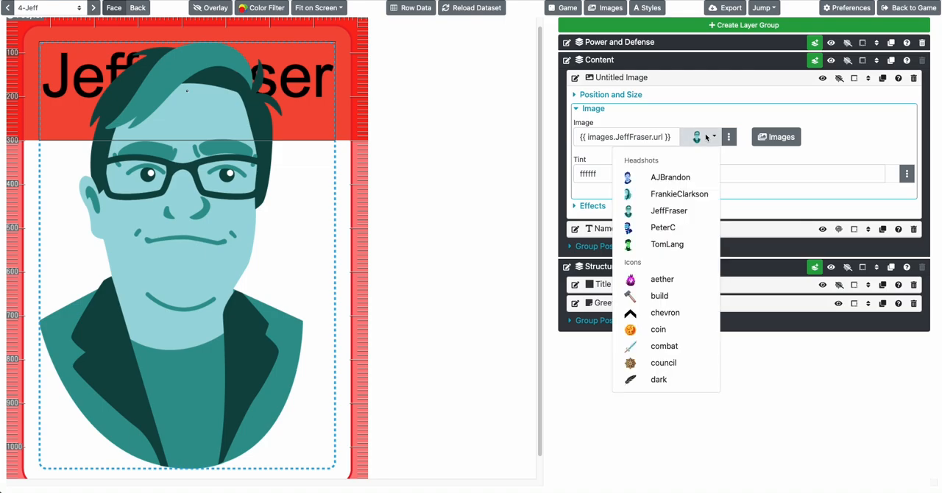
left_click(647, 133)
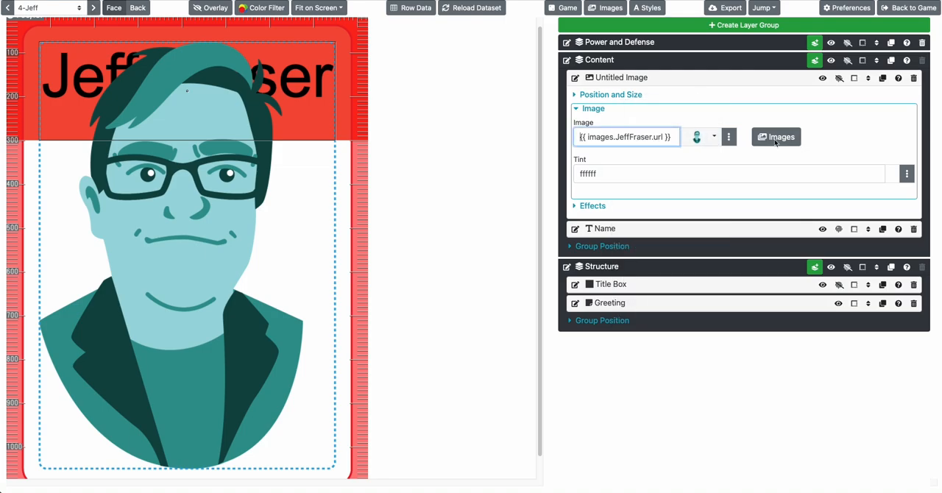
left_click(728, 137)
scroll(841, 356, "down", 3)
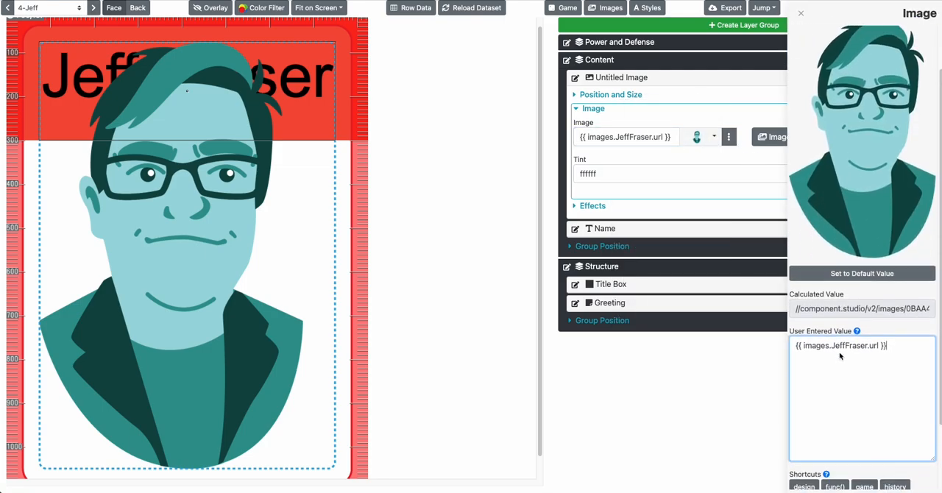
Look up the Face field in the card's row data and set the image layer's source to {{ row.Face }}
left_click(415, 8)
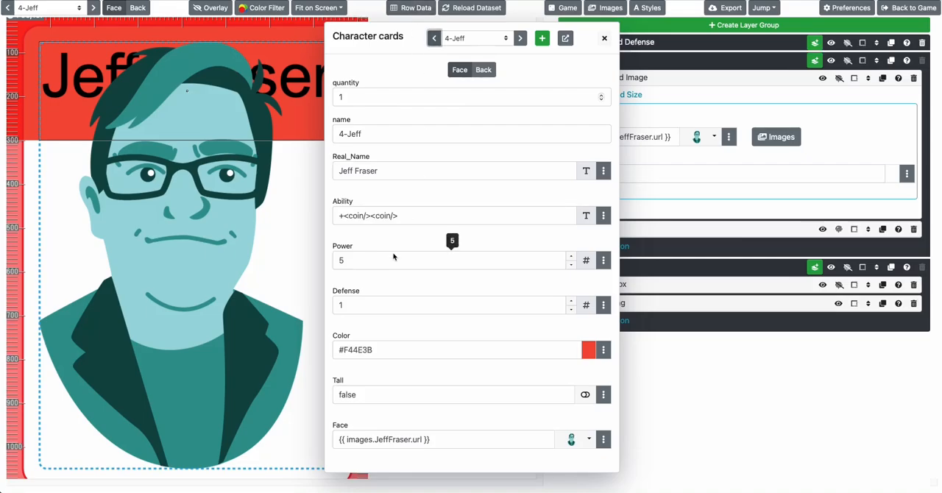
left_click(338, 427)
left_click(260, 347)
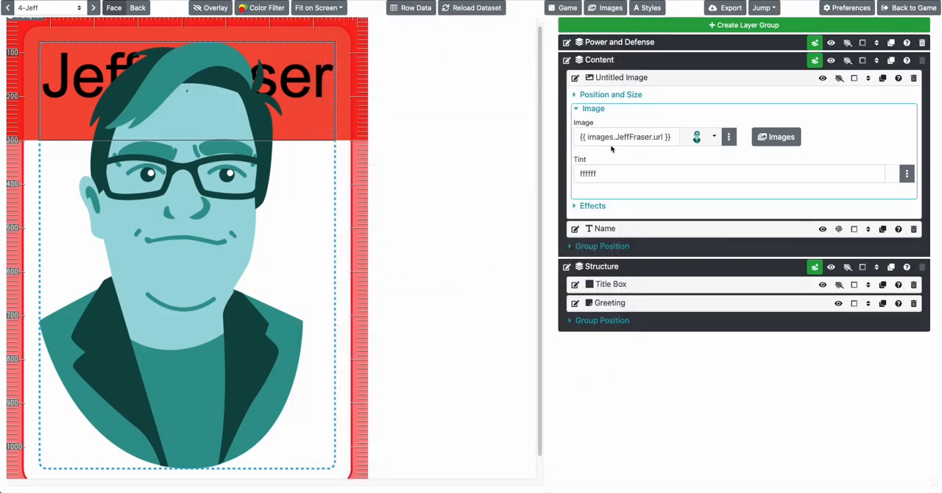
triple_click(603, 138)
type("{{ row.Face")
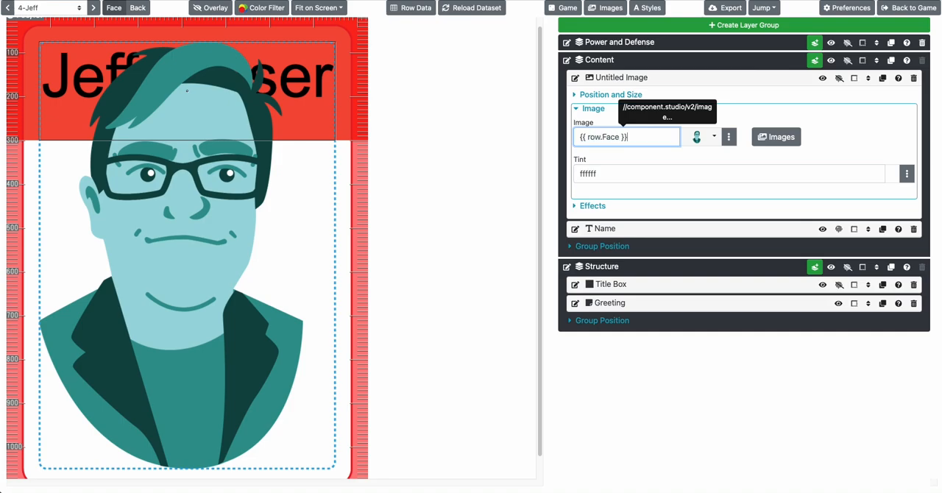
key("Tab")
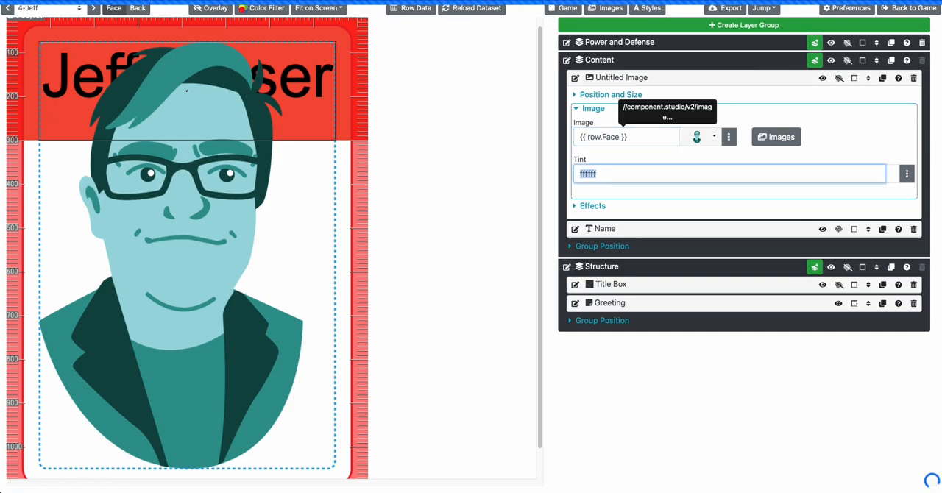
Browse through the deck's cards to check that each one shows its own headshot
left_click(93, 8)
left_click(94, 8)
left_click(94, 8)
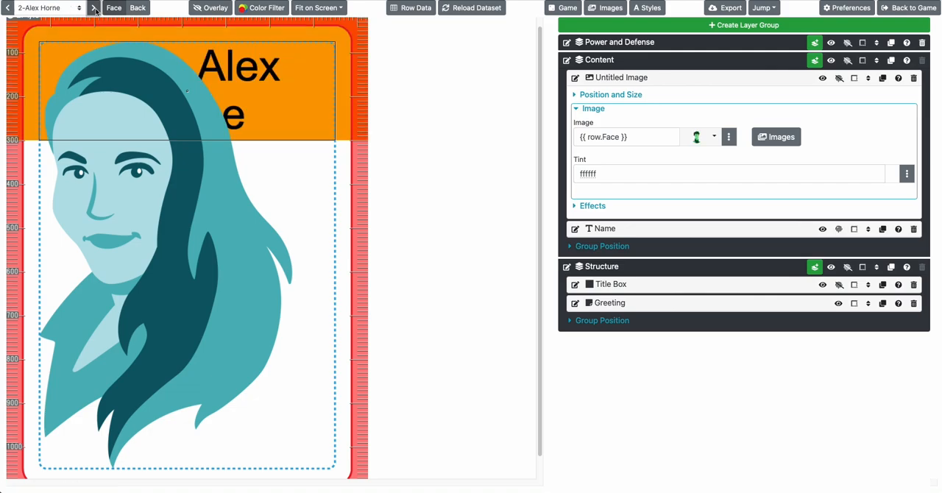
left_click(95, 8)
left_click(94, 9)
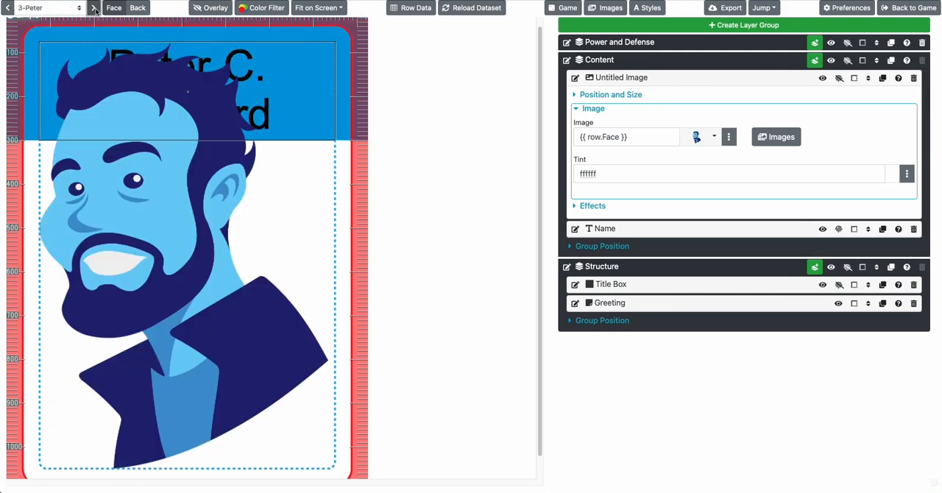
Show the image layer's position and size settings and rename the layer to Headshot
left_click(602, 111)
left_click(624, 95)
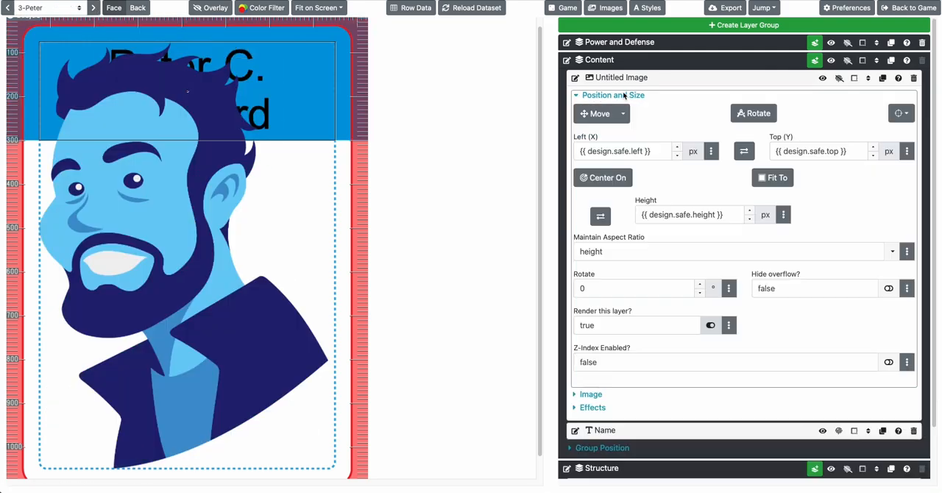
left_click(576, 77)
type("Headshot")
key("Return")
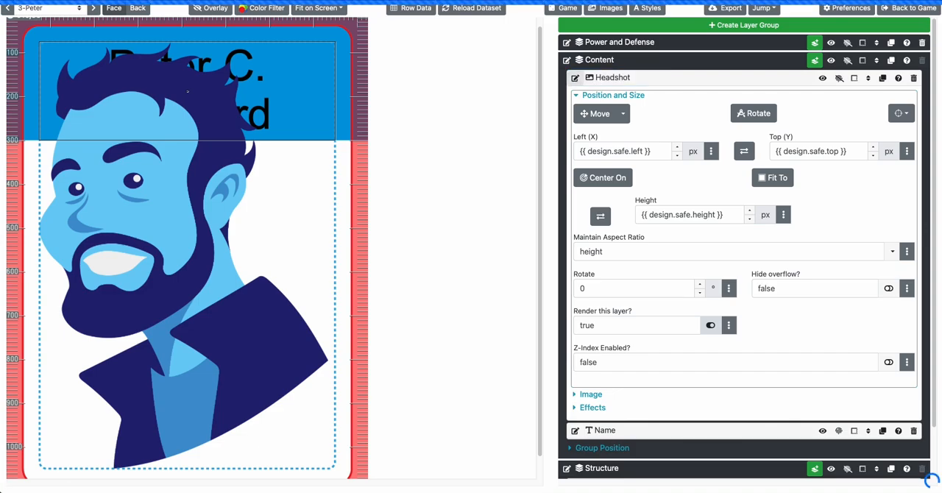
Set the Headshot layer's Top (Y) to 300 px and its height to 400 px
left_click(782, 151)
key("ctrl+a")
type("30")
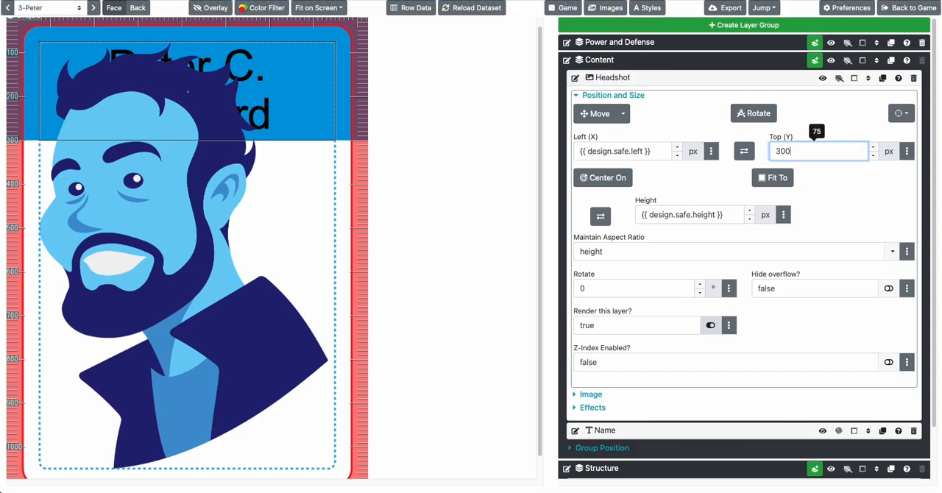
type("0")
key("Tab")
left_click(671, 215)
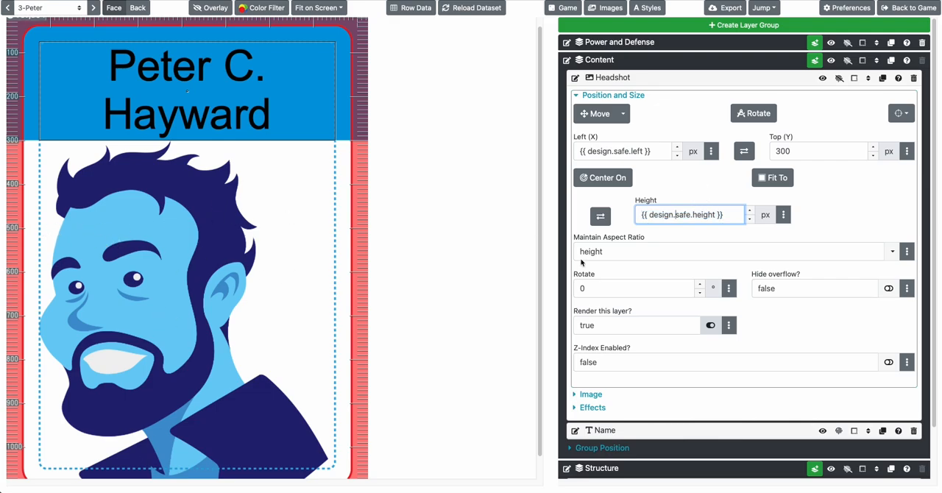
mouse_move(686, 214)
triple_click(713, 216)
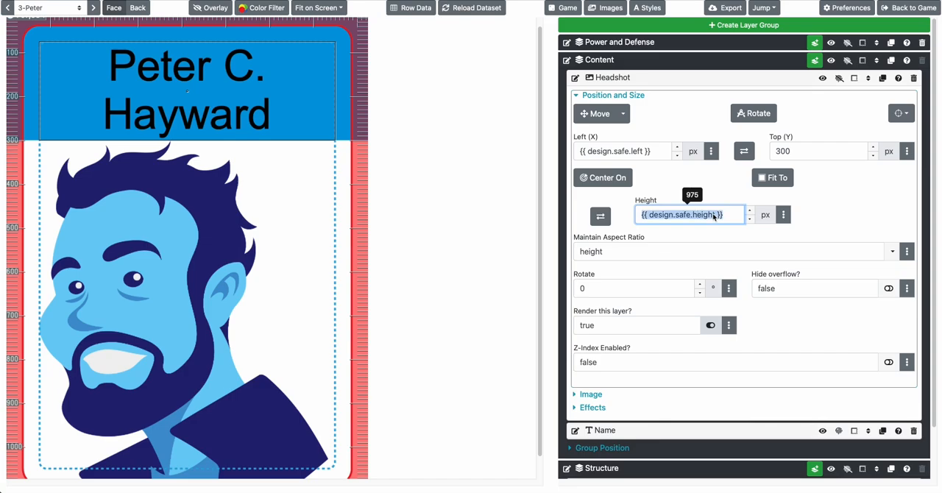
type("400")
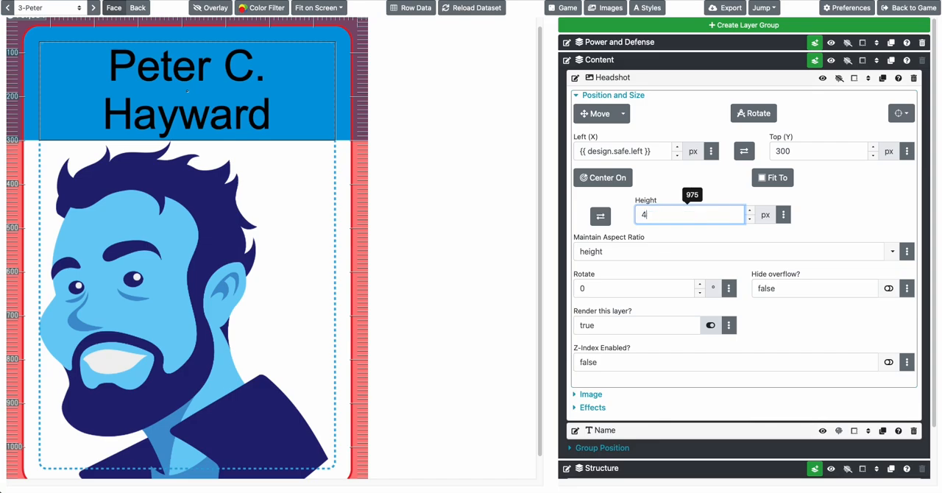
key("Tab")
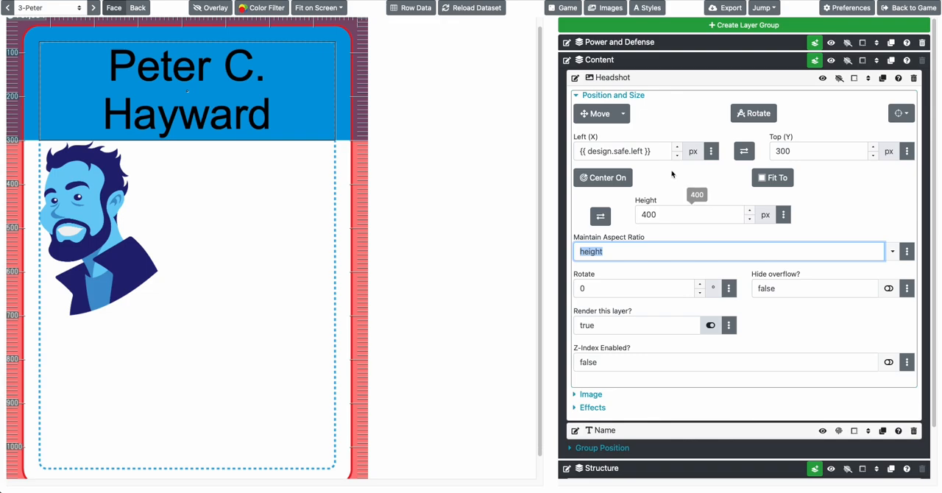
Center the Headshot layer on the full design and check its placement across several cards
left_click(612, 180)
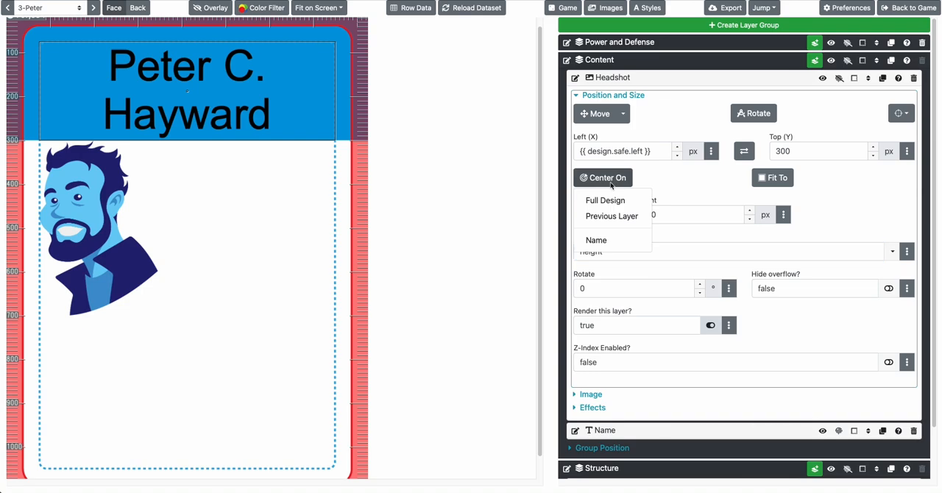
left_click(609, 201)
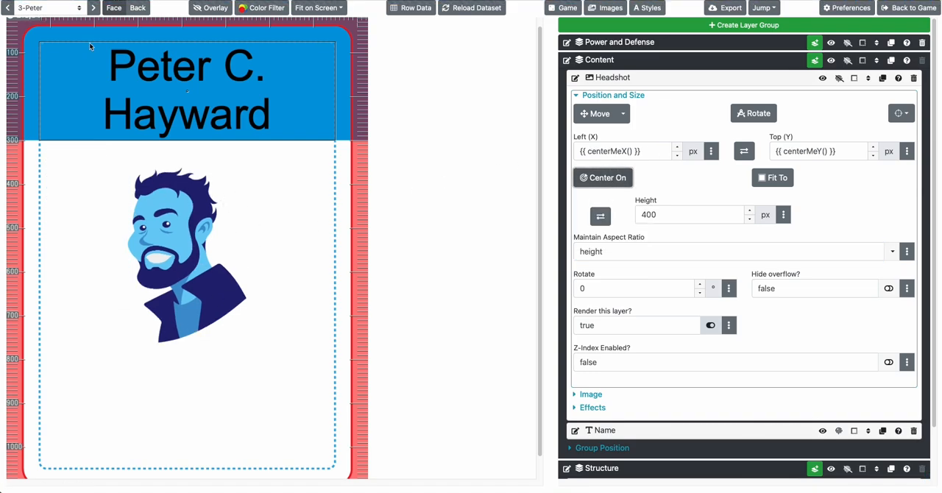
left_click(92, 9)
left_click(92, 8)
left_click(92, 9)
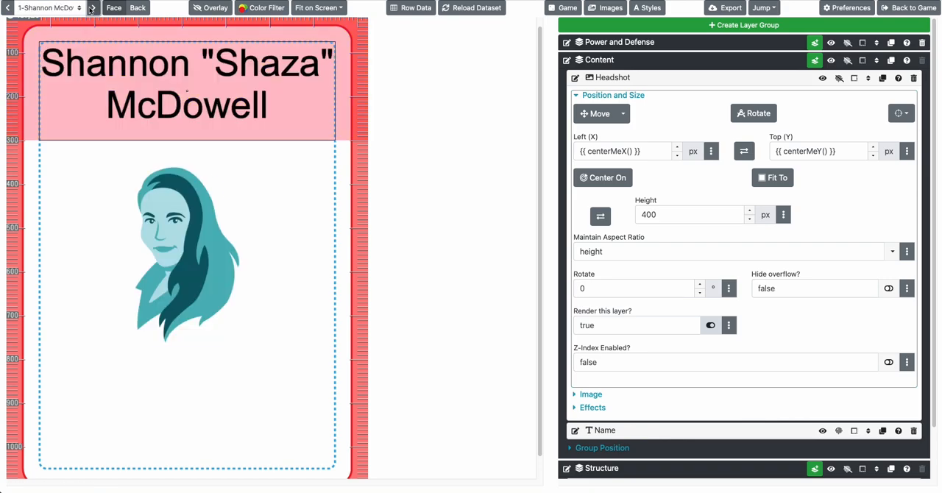
left_click(92, 8)
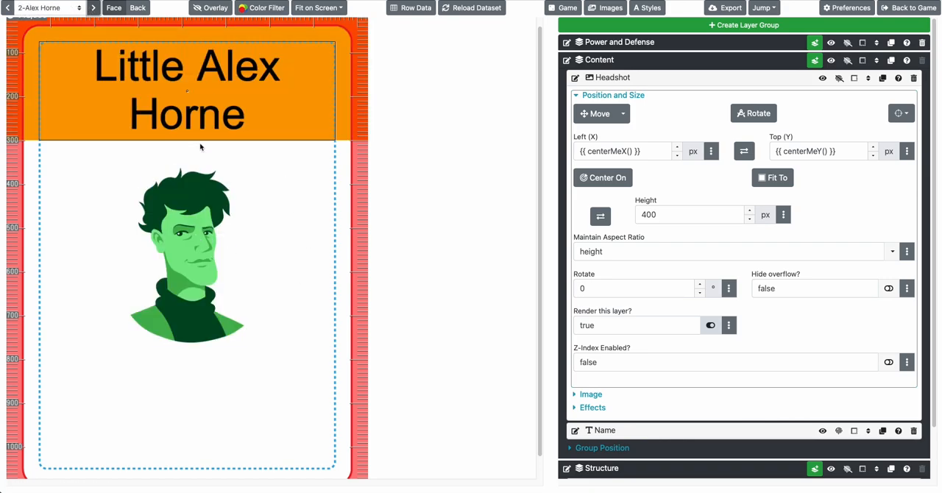
Set the Headshot layer's Top (Y) to 300 px again and check the placement on other cards
left_click(806, 152)
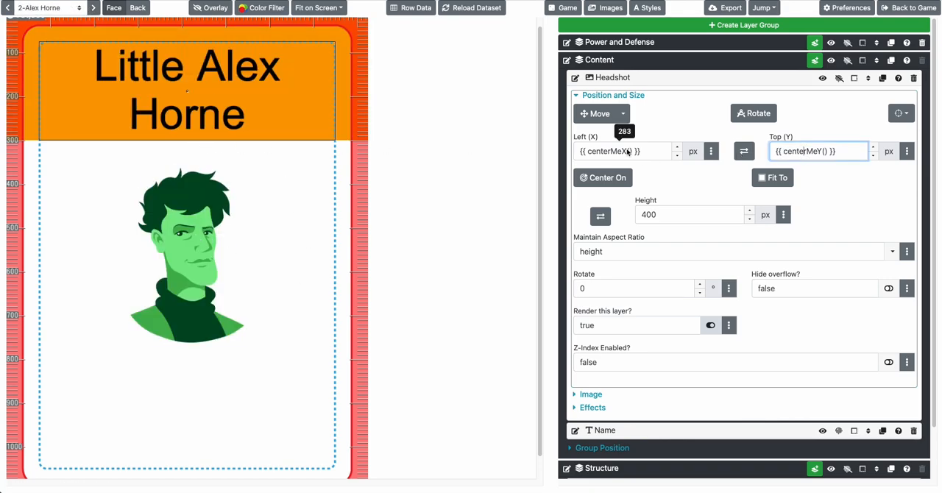
triple_click(845, 159)
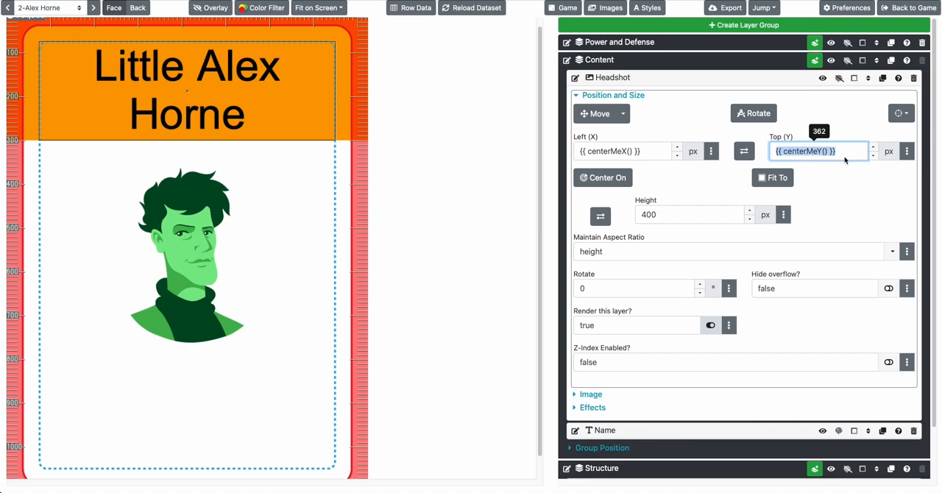
type("300")
key("Tab")
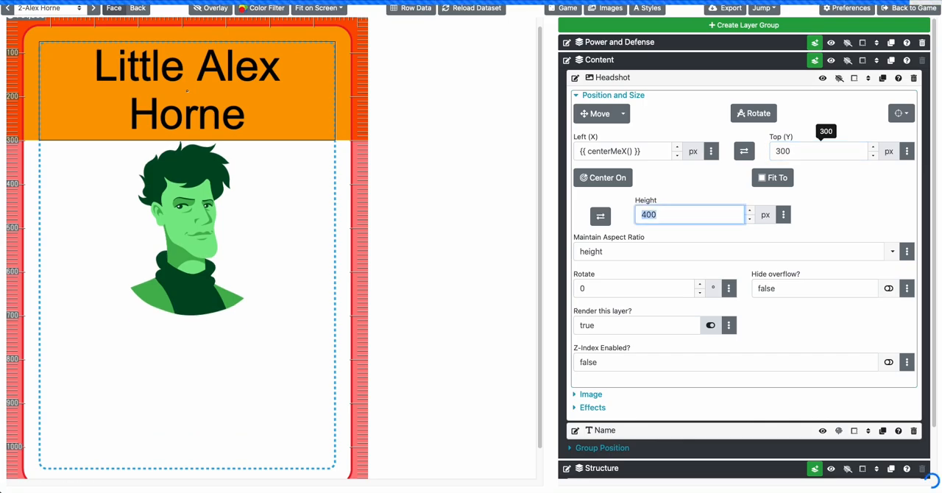
left_click(93, 9)
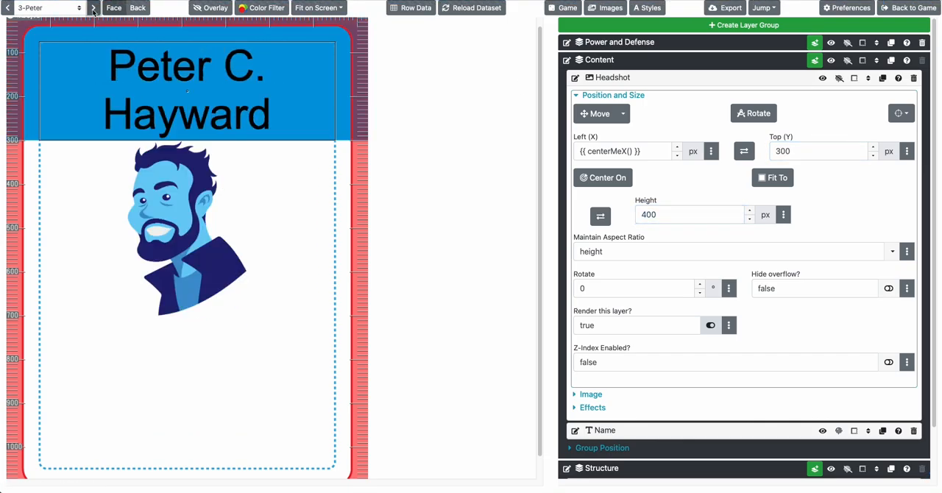
left_click(93, 8)
left_click(94, 9)
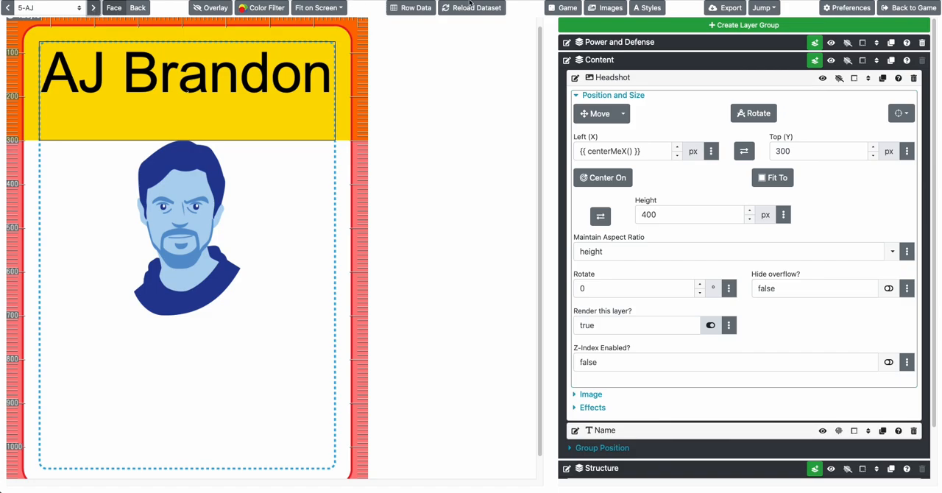
Upload fightamonster.png from the Elements folder to the Icons image folder and close the image library
left_click(605, 8)
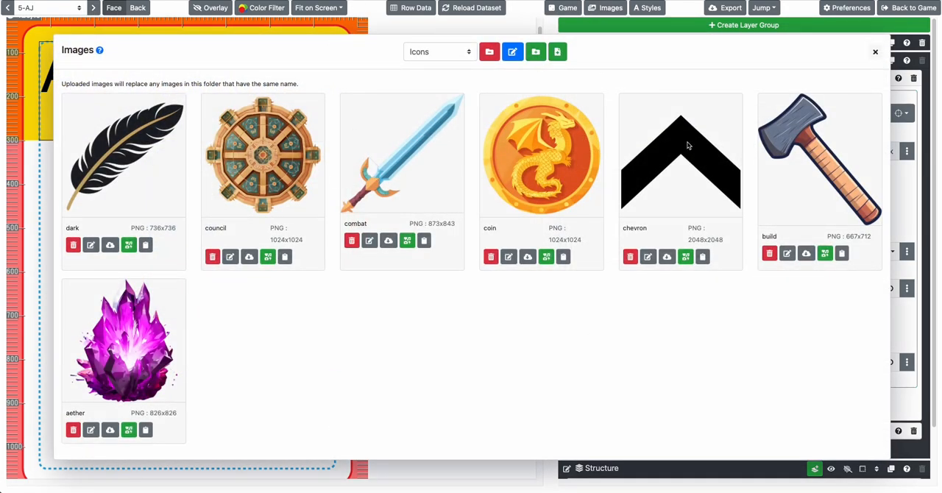
left_click(557, 51)
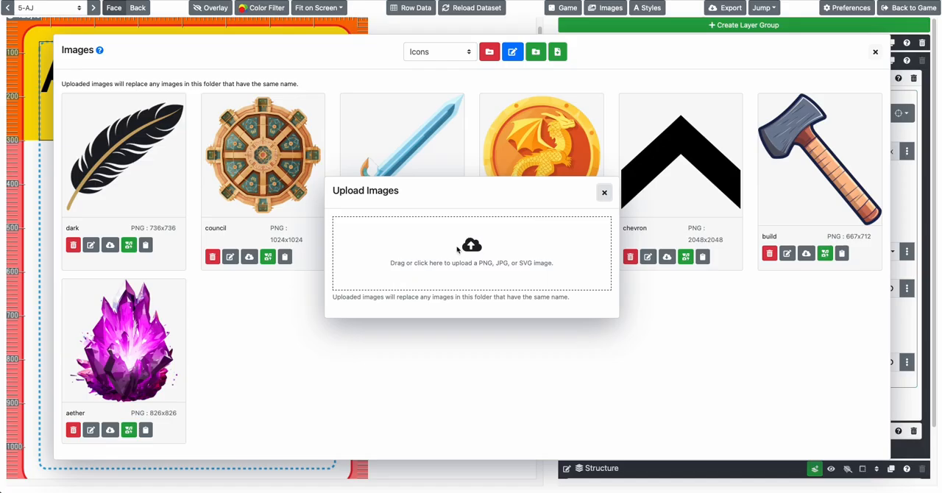
left_click(458, 250)
scroll(490, 248, "down", 10)
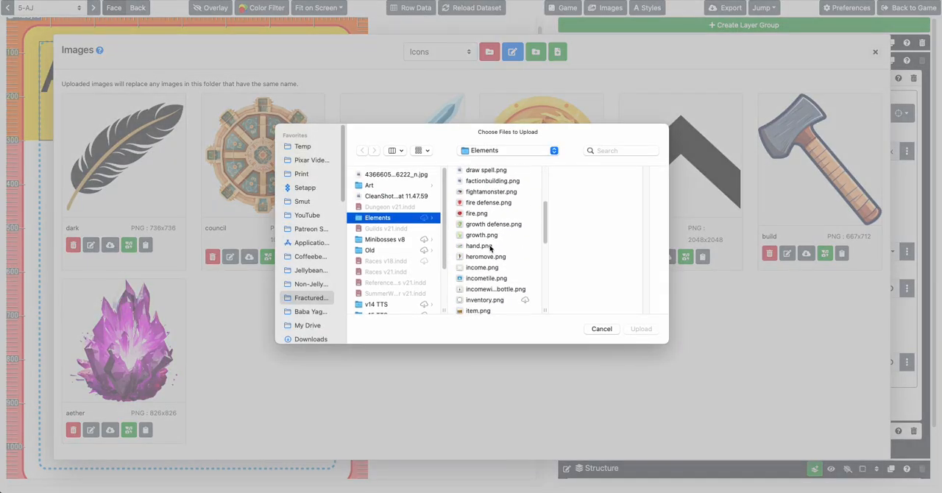
scroll(490, 248, "up", 2)
left_click(481, 209)
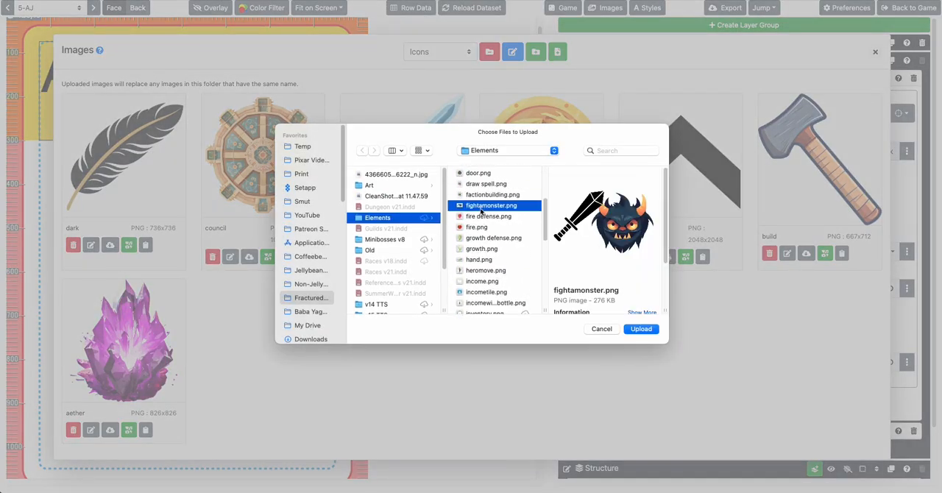
left_click(641, 329)
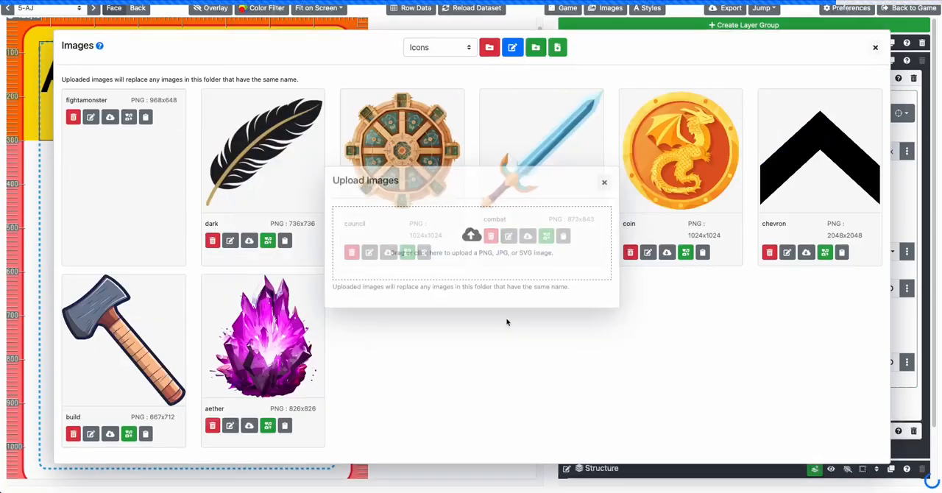
left_click(875, 47)
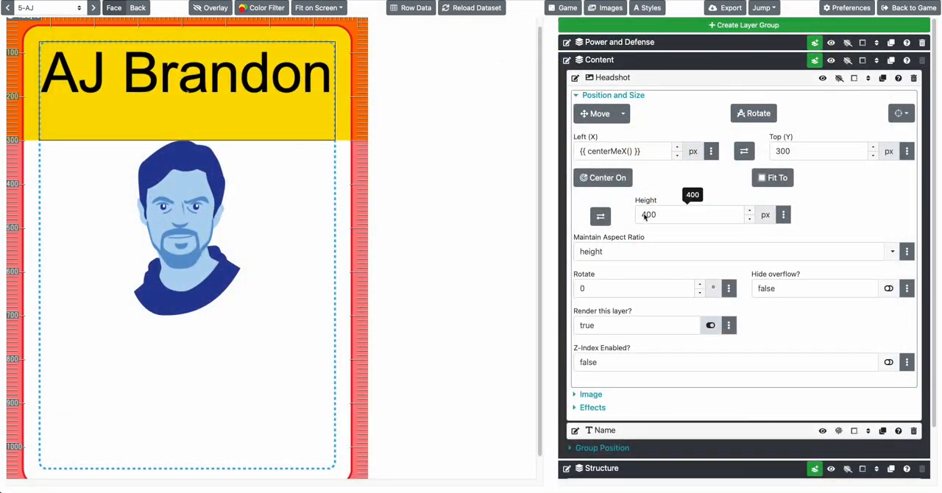
Try the fightamonster icon as the Headshot layer's image and inspect the layer's horizontal position formula
left_click(635, 95)
left_click(602, 108)
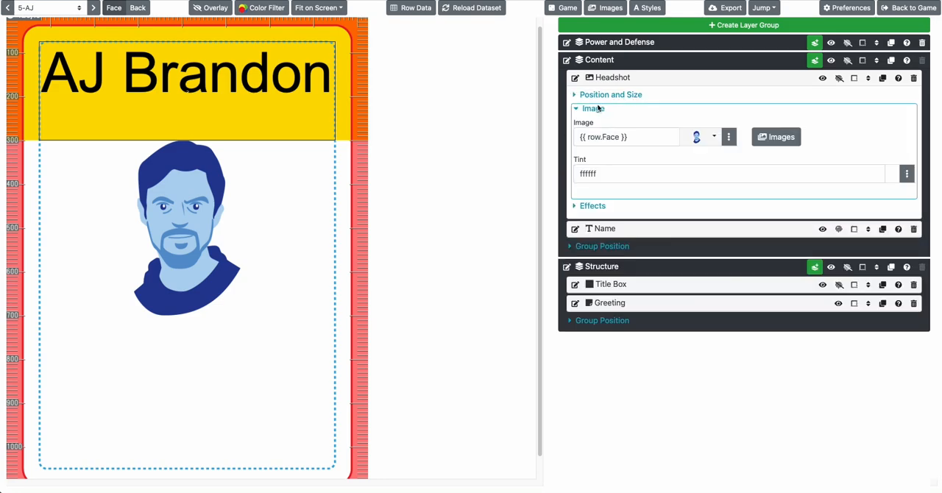
left_click(699, 137)
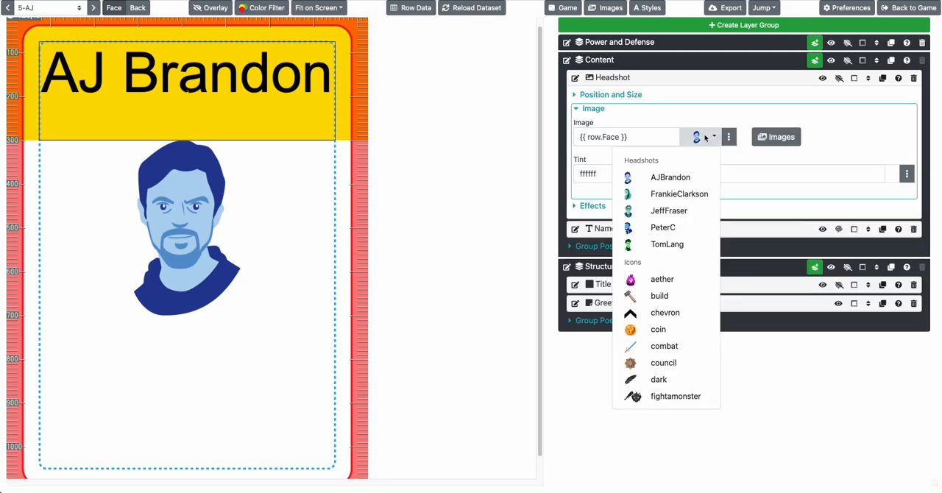
left_click(658, 396)
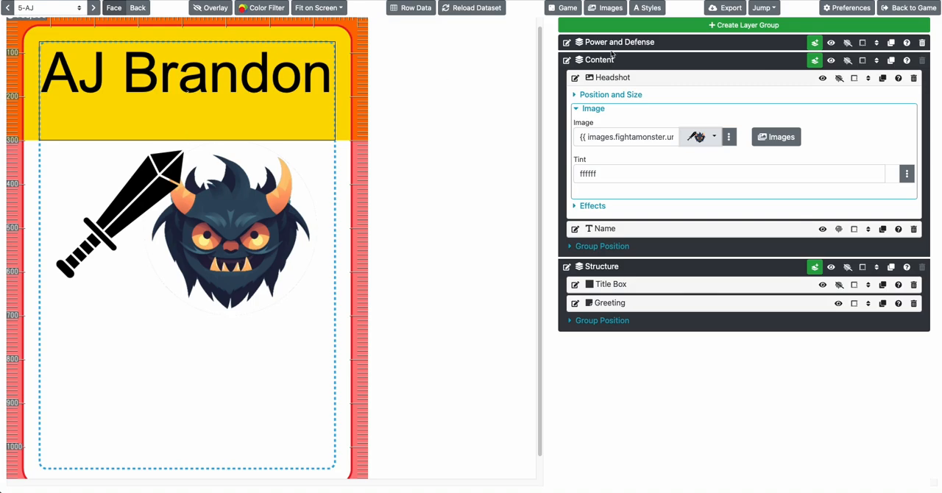
left_click(602, 95)
left_click(627, 153)
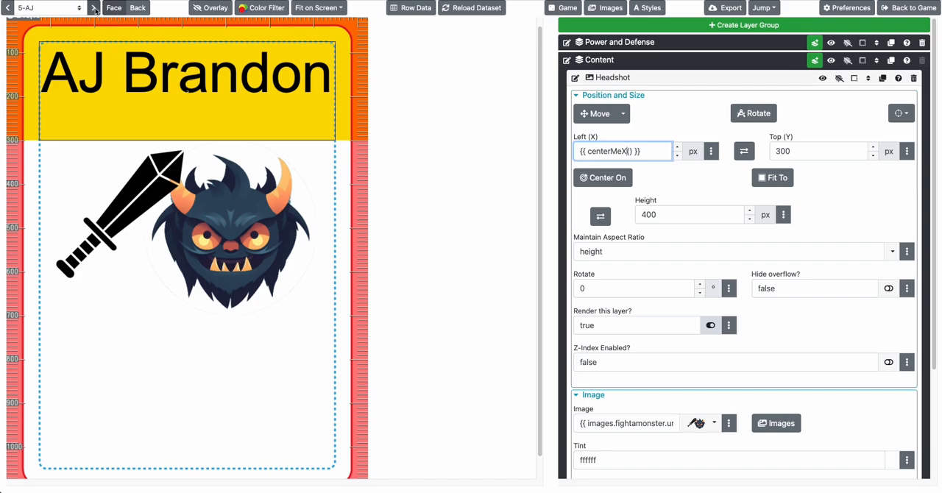
Try the teal long-haired woman's headshot as the fixed image of the Headshot layer
left_click(630, 95)
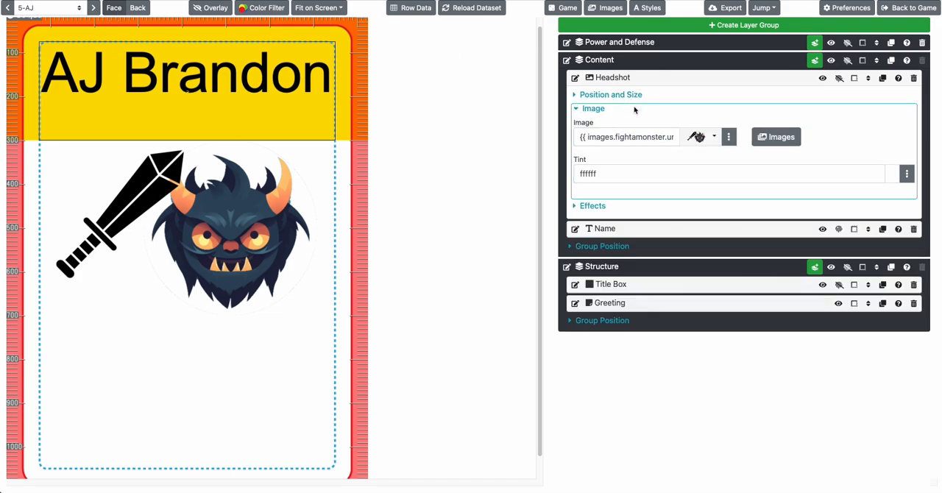
left_click(701, 139)
left_click(681, 195)
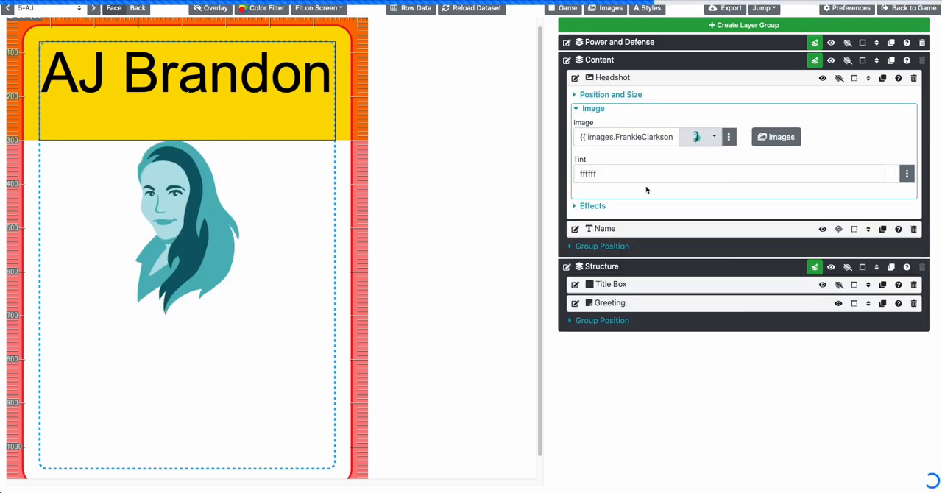
scroll(389, 99, "up", 1)
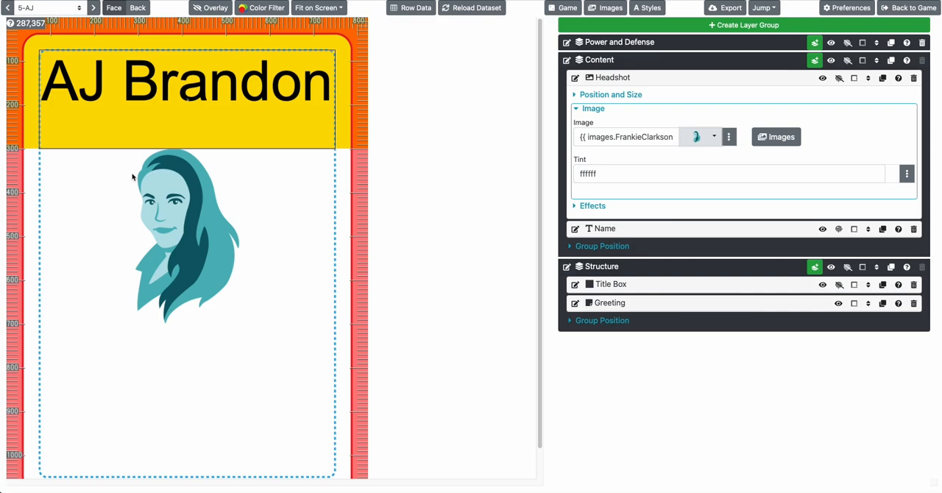
Set the Headshot layer's Left (X) to 280 px and check the placement on other cards
left_click(644, 95)
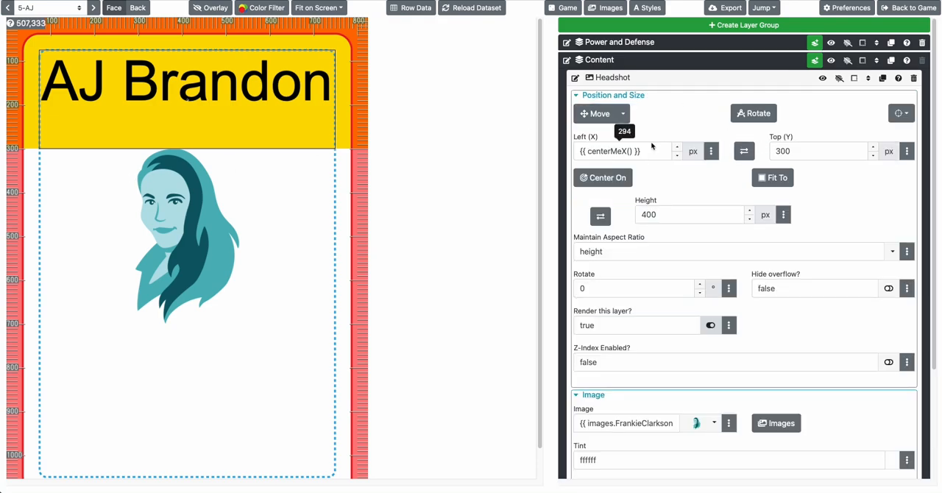
triple_click(624, 151)
type("280")
key("Tab")
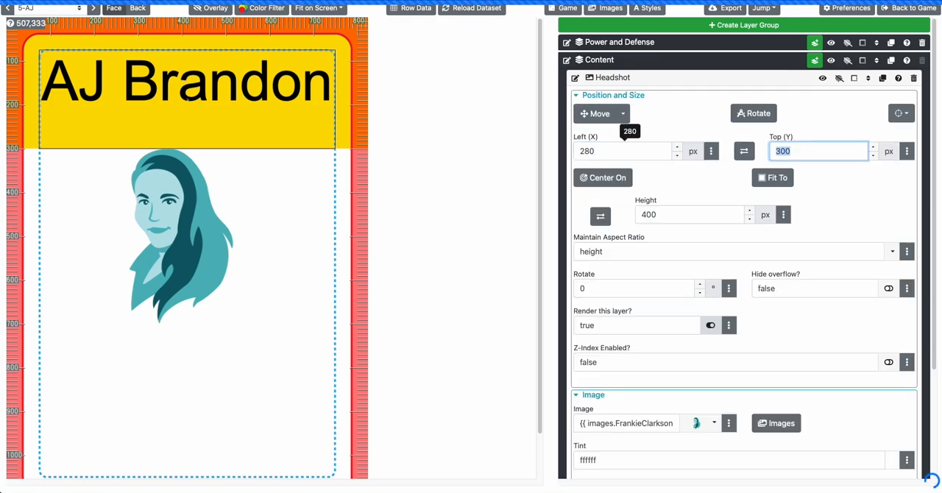
left_click(94, 6)
left_click(93, 7)
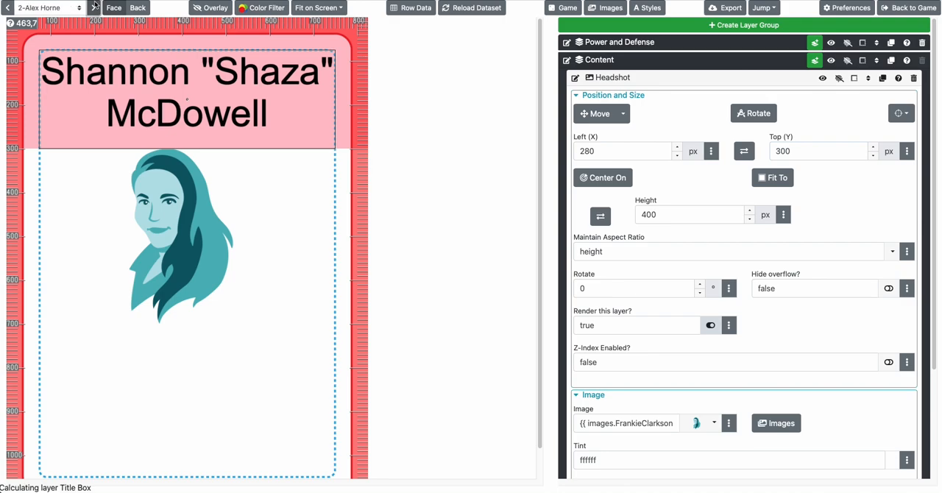
Try to link the Headshot layer's image to the dataset with {{ row.Headshot }}
left_click(652, 96)
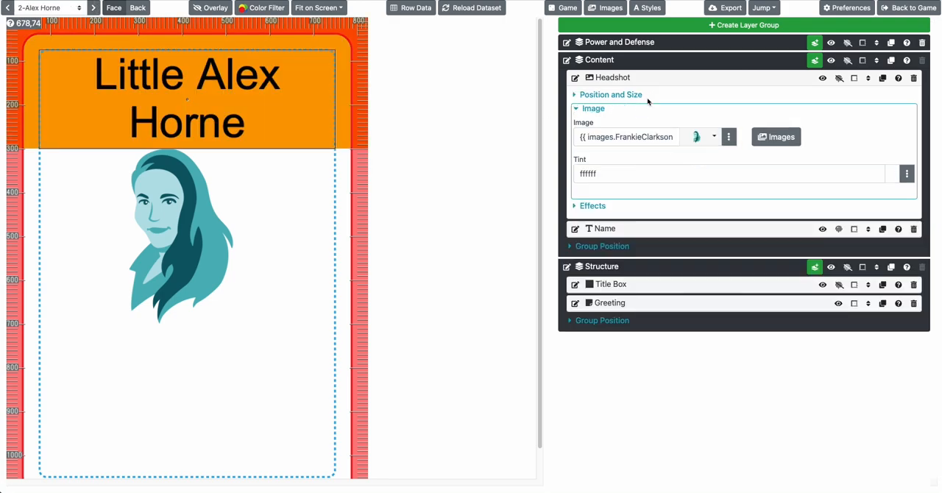
triple_click(614, 140)
type("{{ r")
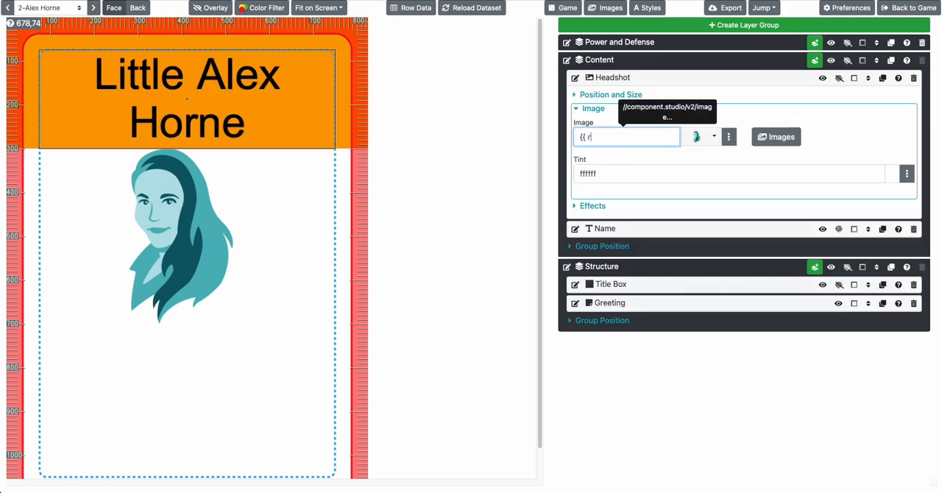
type("ow.Headshot }}")
key("Tab")
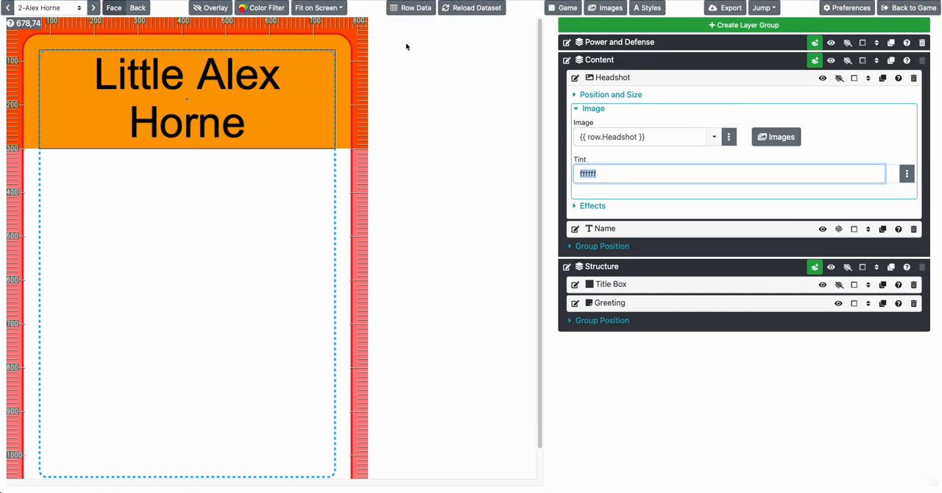
Link the Headshot layer's image to {{ row.Face }} and check the headshots across the cards
double_click(611, 142)
left_click(609, 141)
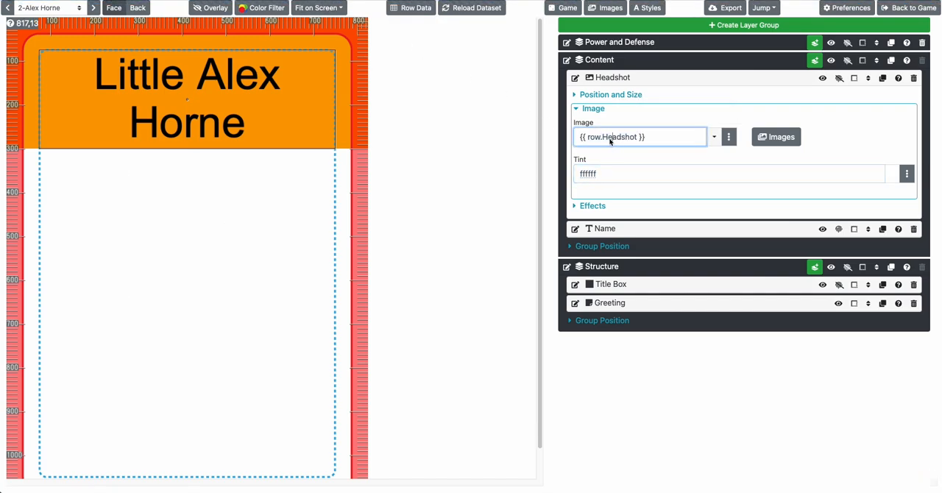
left_click_drag(603, 138, 637, 137)
key("BackSpace")
type("Face")
key("Tab")
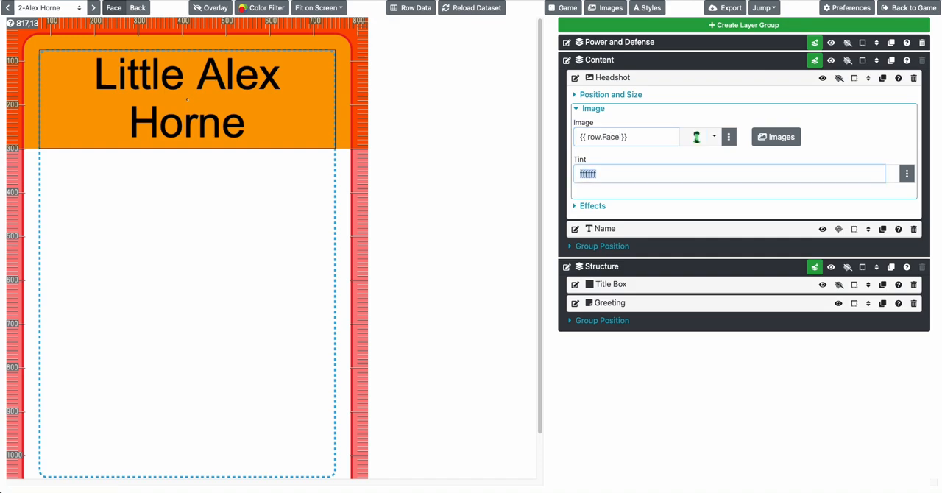
left_click(94, 7)
left_click(95, 7)
left_click(97, 8)
left_click(96, 8)
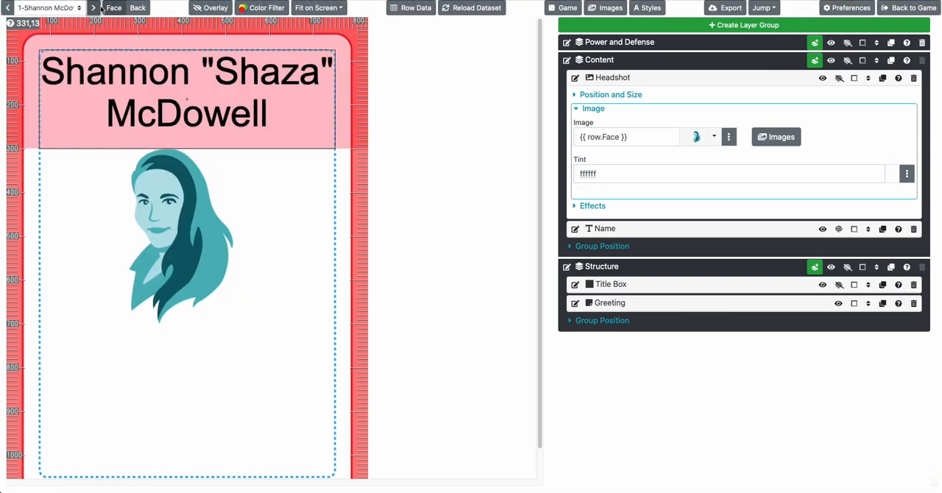
Set the first card's Face value to the fightamonster image in the row data and compare its placement with the other cards
left_click(399, 8)
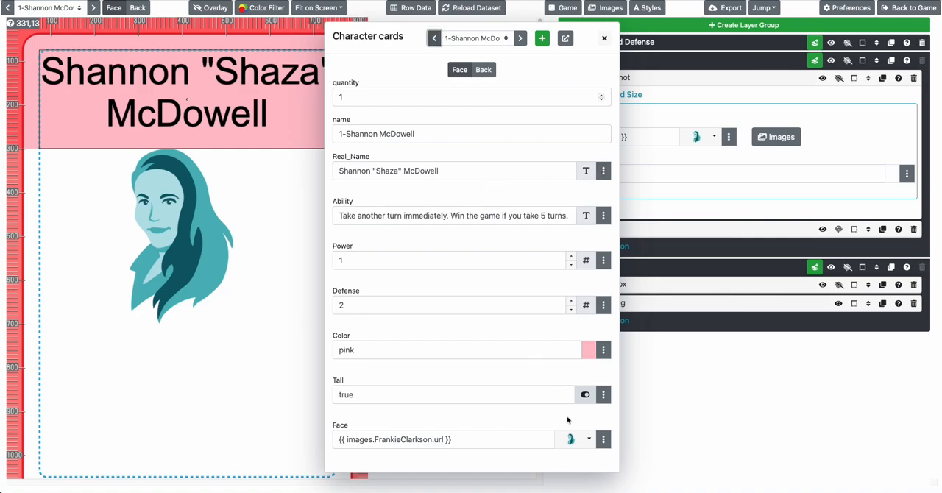
left_click(571, 439)
left_click(544, 417)
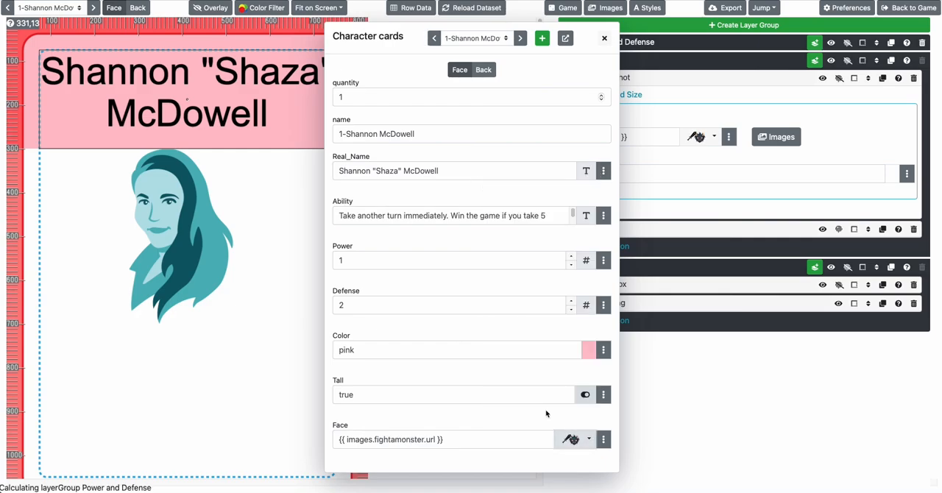
key("Escape")
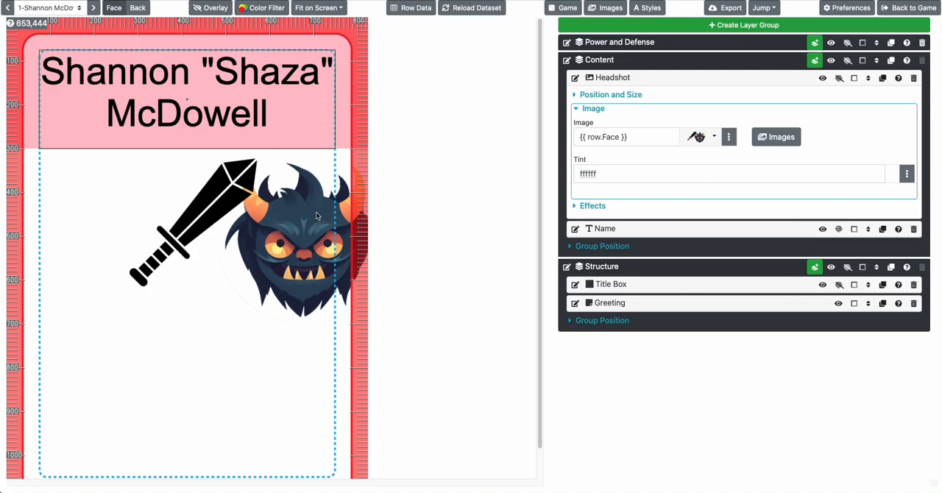
left_click(91, 8)
left_click(91, 7)
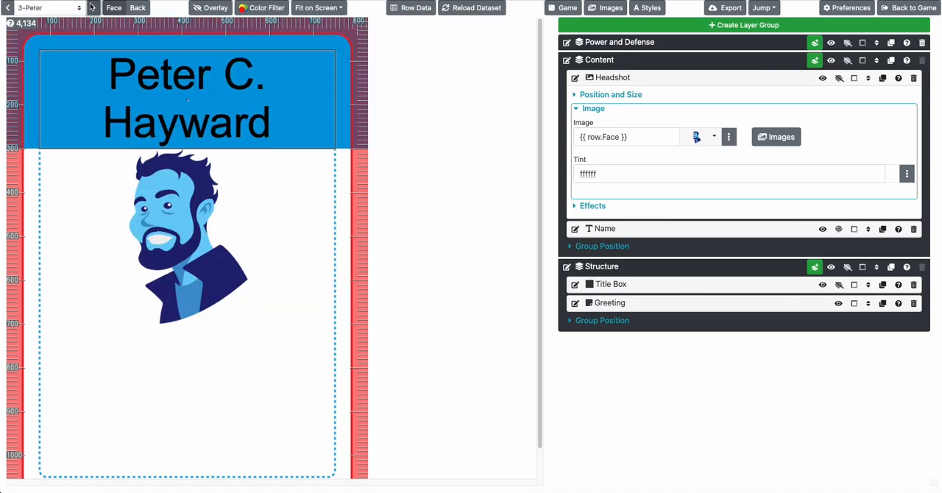
left_click(91, 7)
left_click(91, 7)
left_click(91, 8)
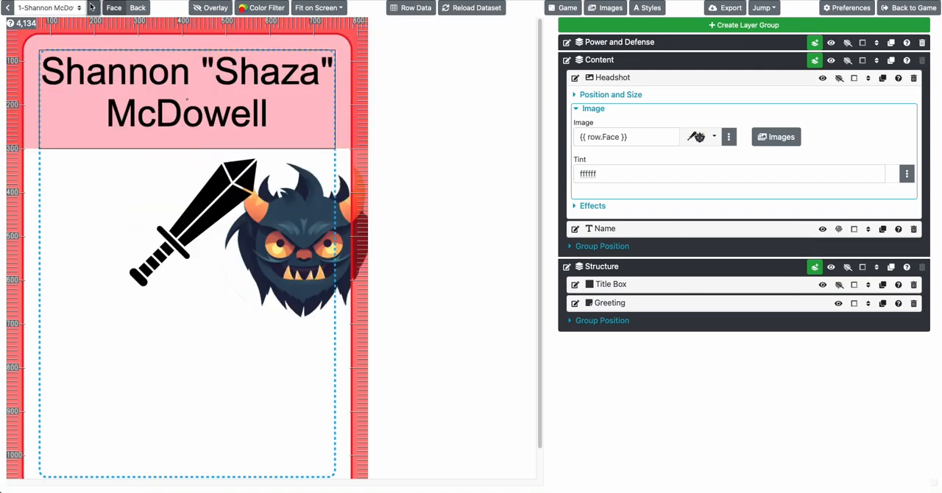
left_click(608, 95)
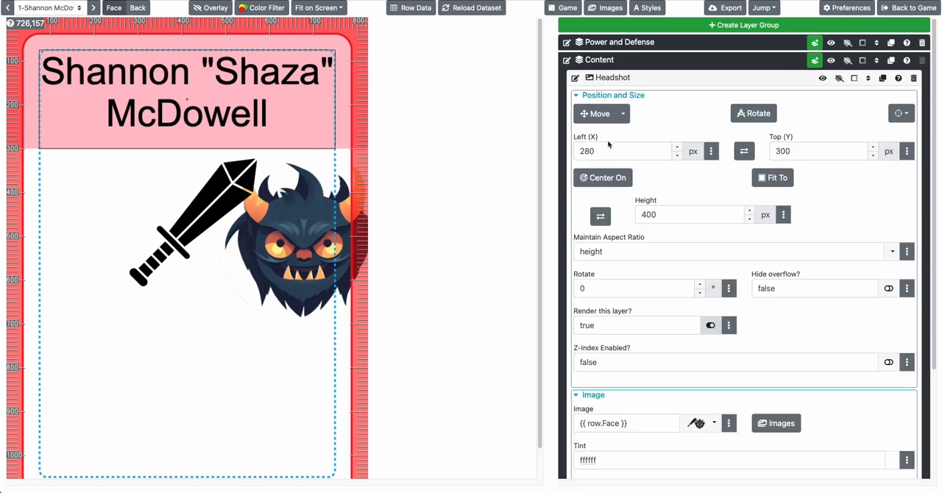
left_click(606, 178)
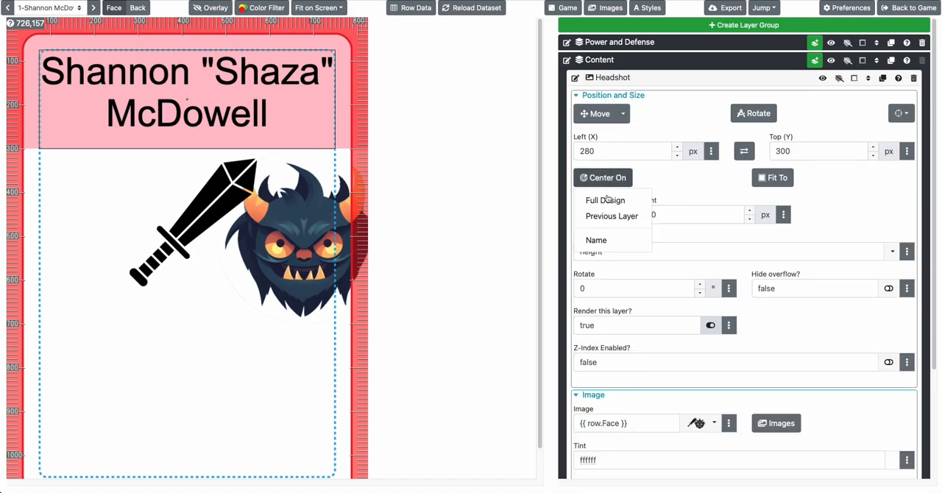
left_click(660, 172)
left_click(614, 96)
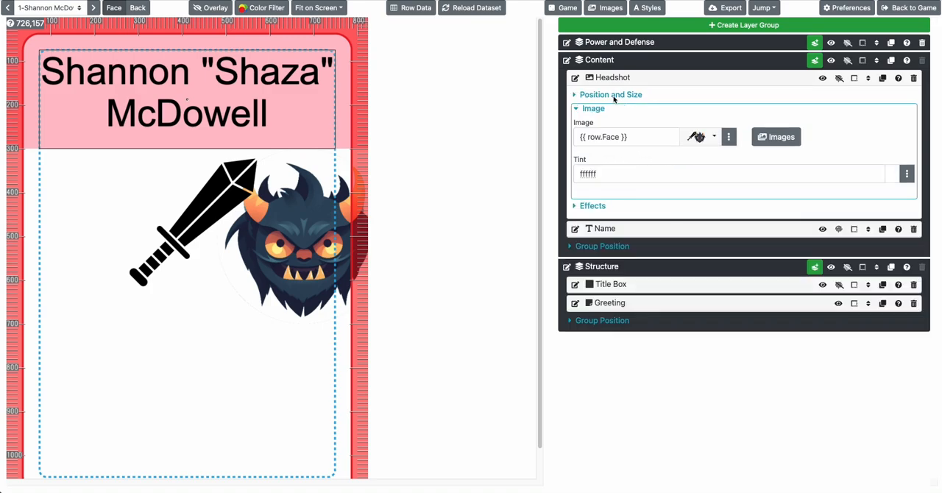
Set the Headshot layer's Maintain Aspect Ratio option to width and check how the image fits on the other cards
left_click(609, 97)
scroll(652, 196, "down", 1)
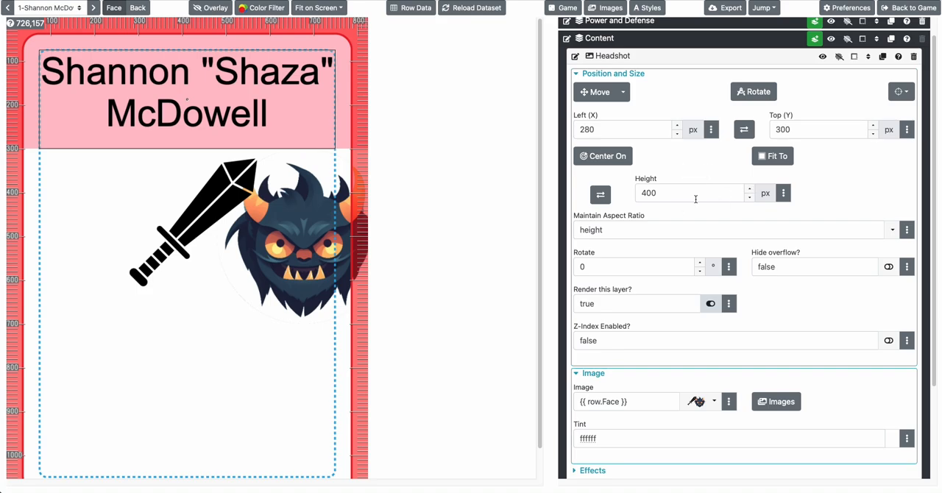
left_click(787, 160)
left_click(718, 163)
left_click(892, 229)
left_click(846, 267)
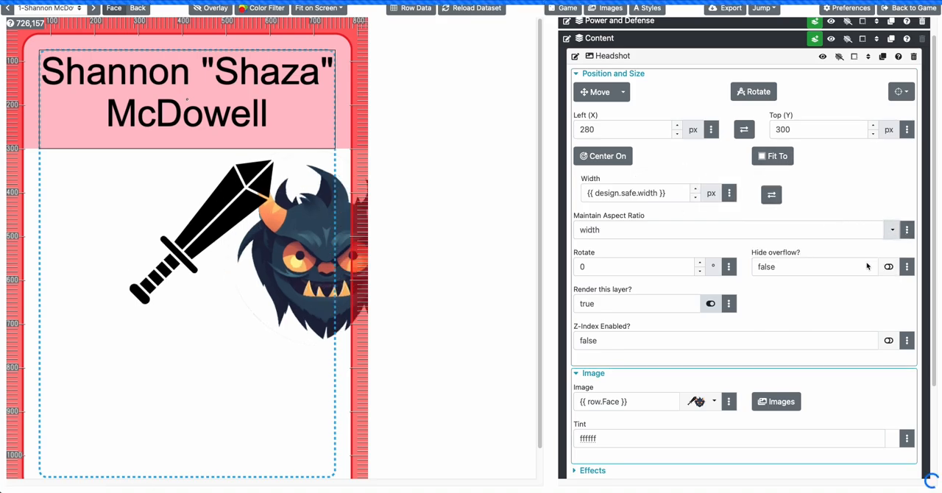
left_click(94, 9)
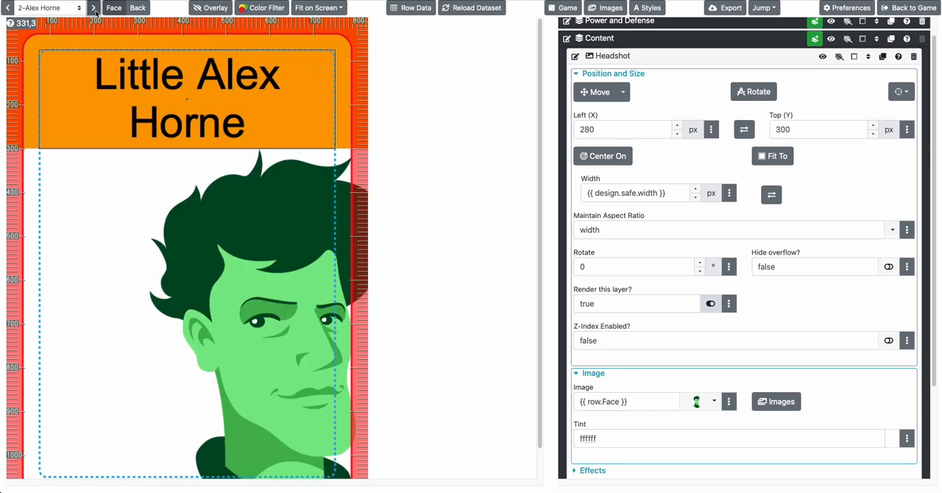
left_click(94, 7)
left_click(94, 8)
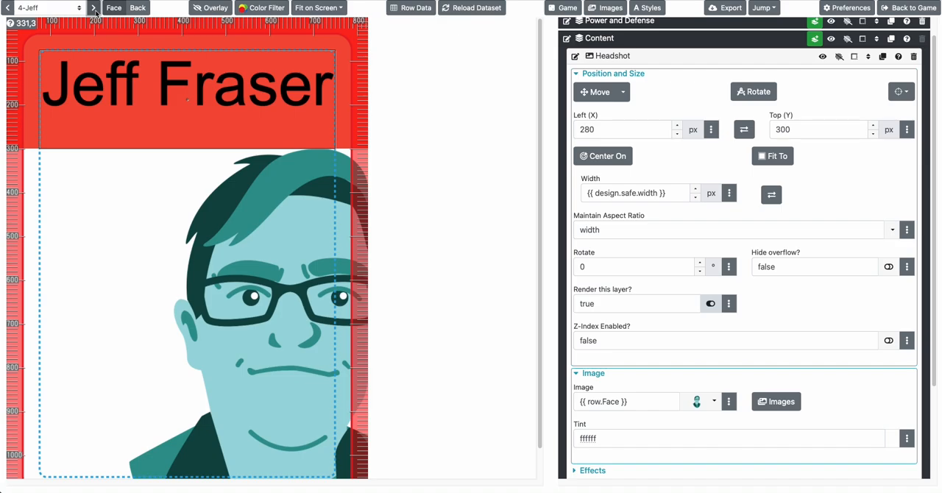
left_click(94, 7)
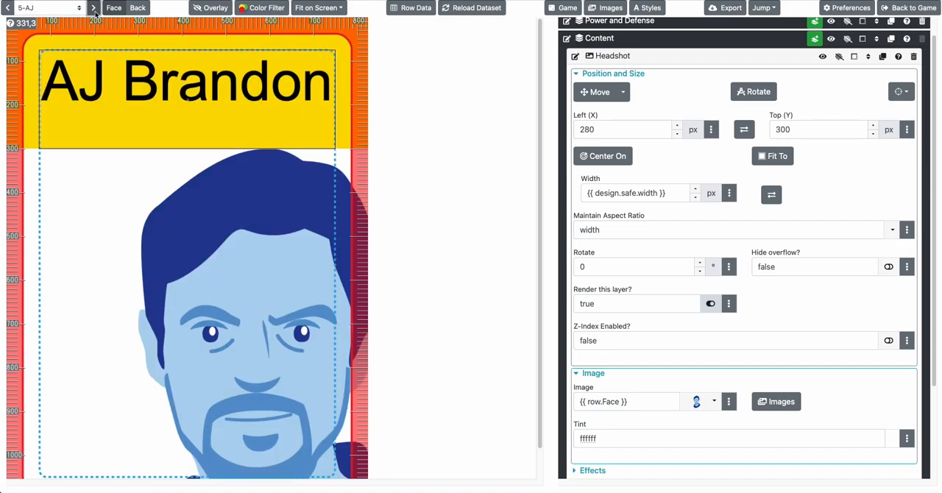
Try the Headshot layer's Stretch To Fill aspect ratio option and restore Proportional to Width
left_click(890, 233)
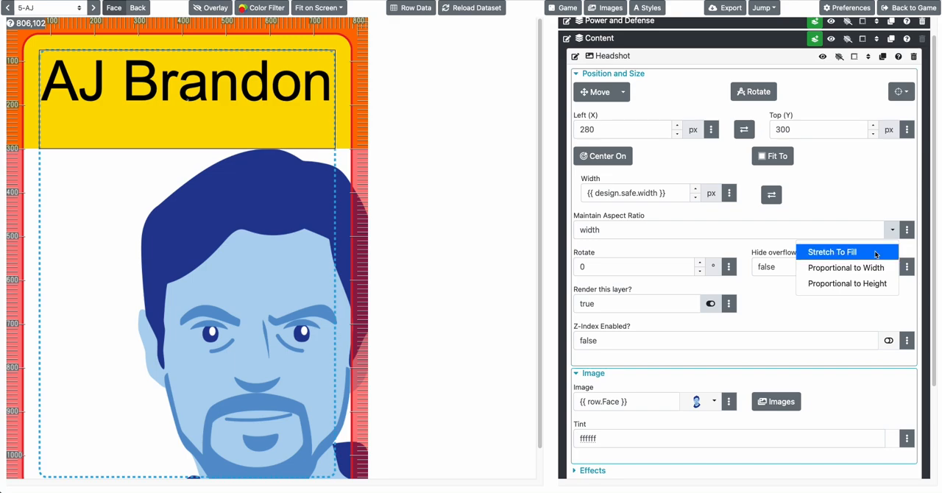
left_click(846, 252)
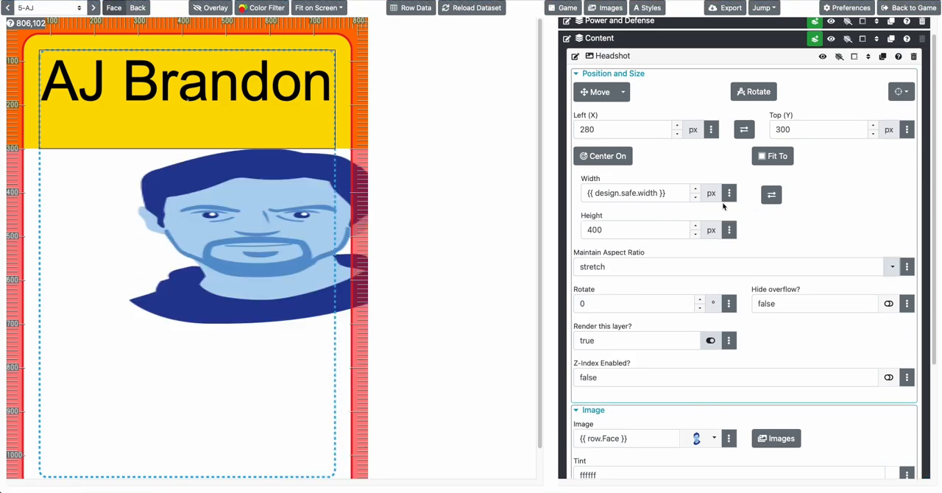
left_click(891, 268)
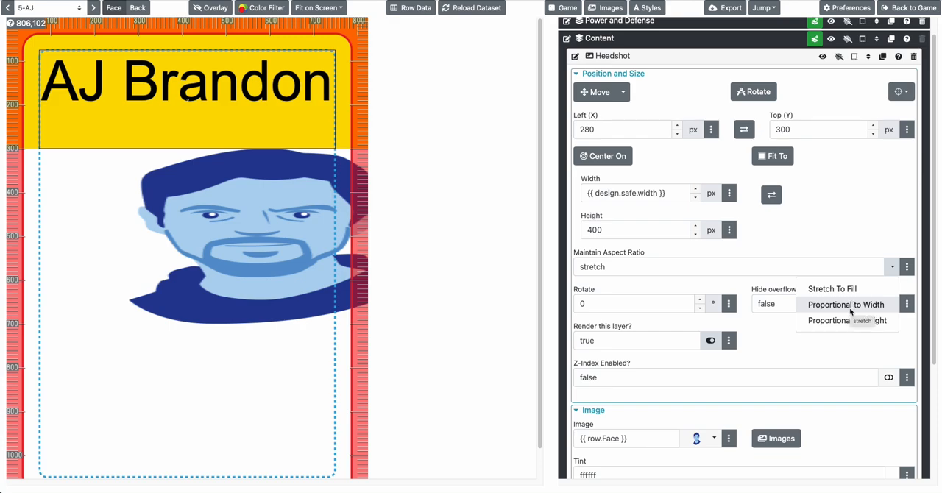
left_click(849, 309)
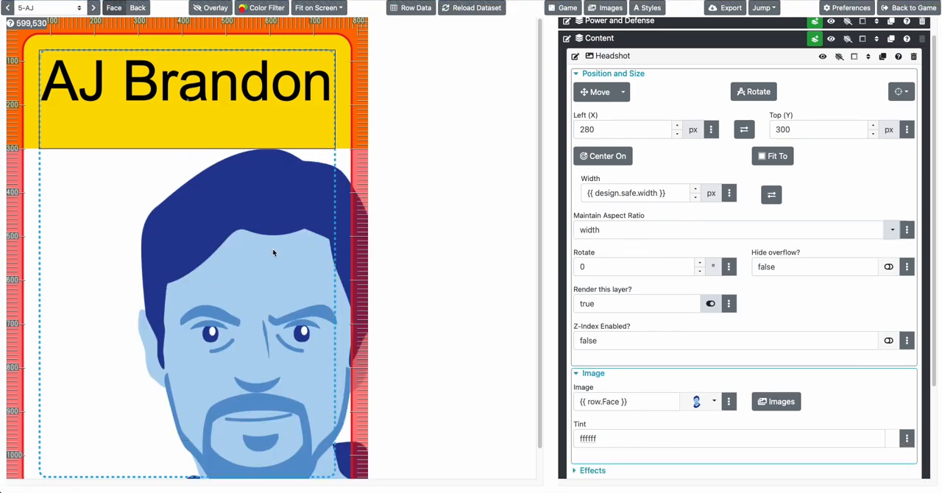
Set the Headshot layer's aspect ratio to Proportional to Height and center the layer using the {{ centerMeX() }} and {{ centerMeY() }} position formulas
left_click(886, 234)
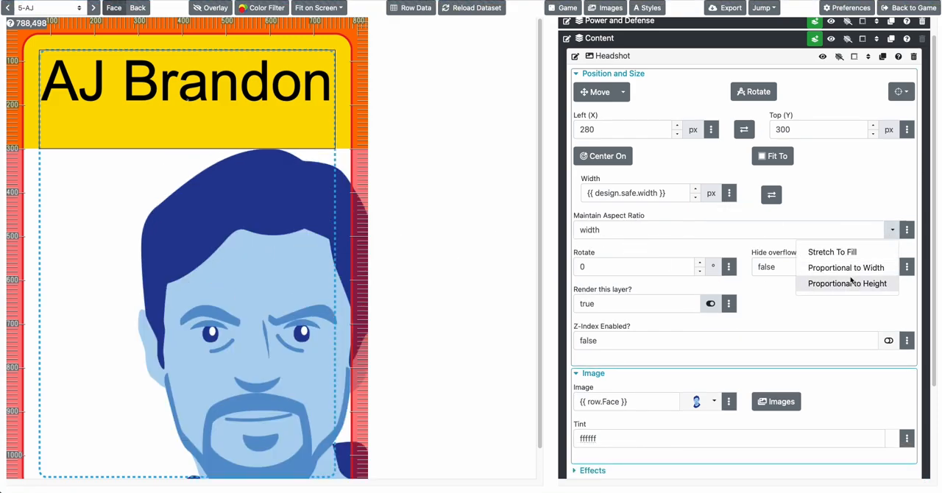
left_click(794, 282)
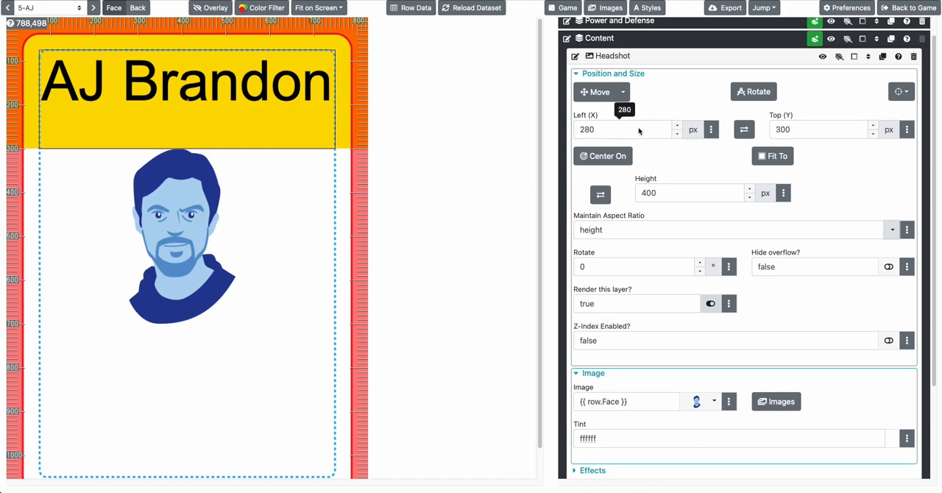
left_click(803, 130)
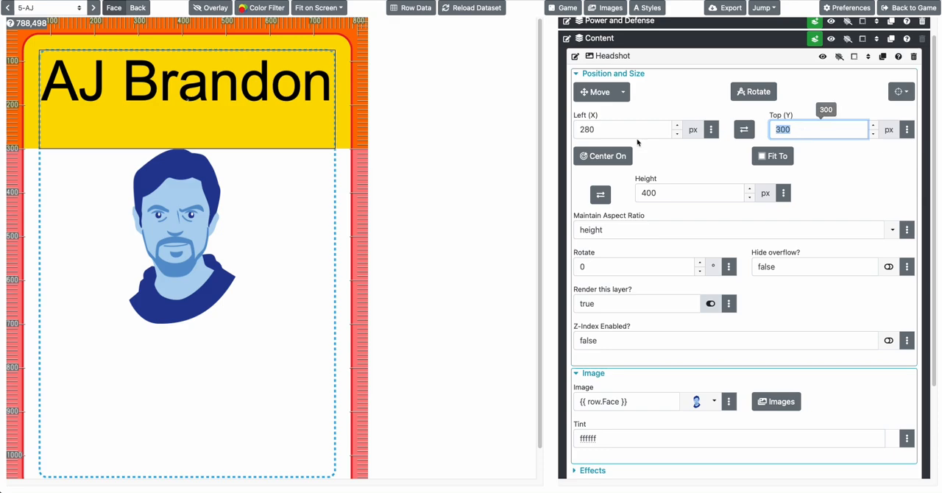
mouse_move(604, 156)
left_click(598, 179)
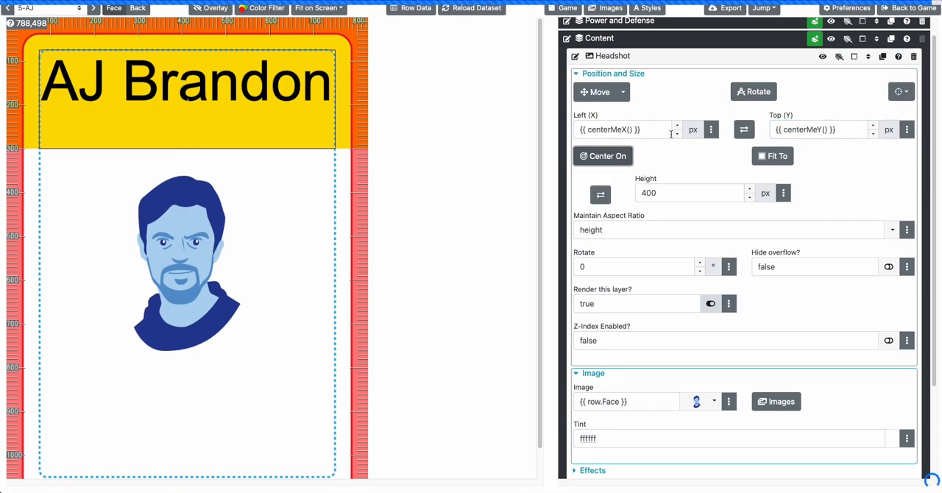
Set the Headshot layer's Top (Y) to 300 px, check the result on the first card and collapse the layer's settings
left_click(809, 129)
type("300")
key("Return")
left_click(92, 8)
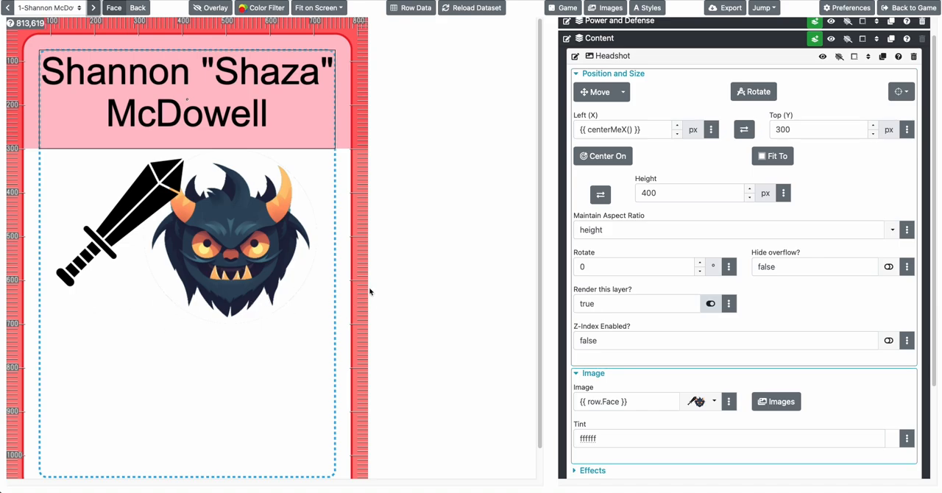
left_click(644, 195)
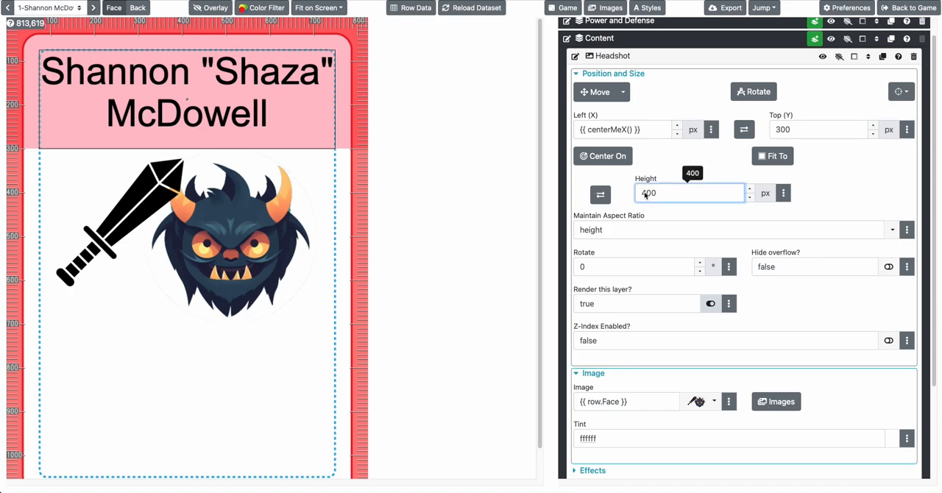
left_click(321, 110)
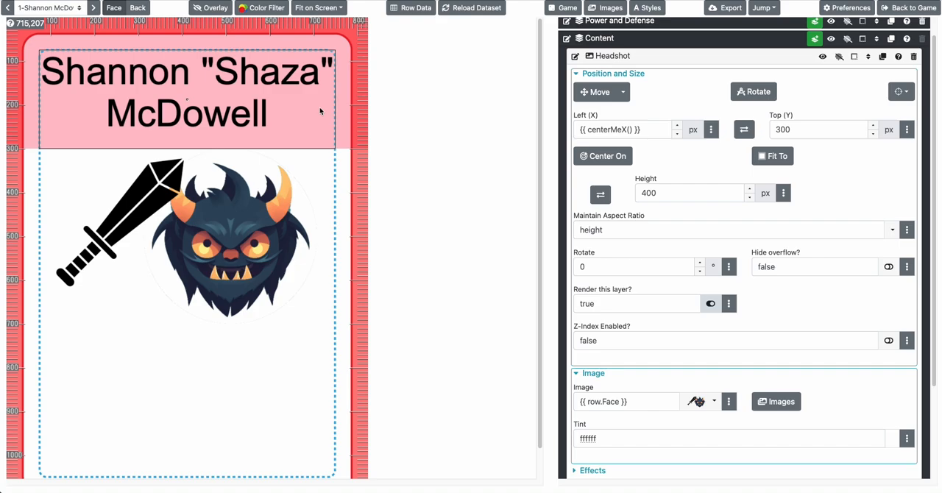
left_click(621, 59)
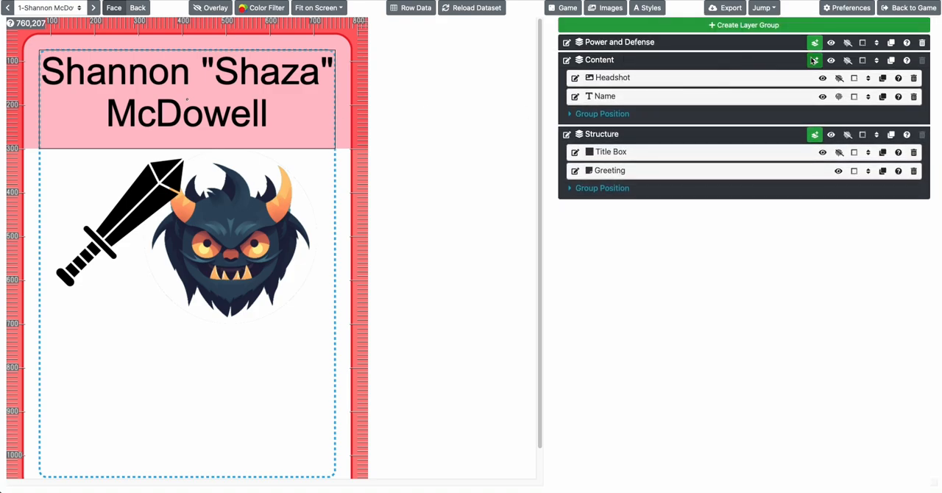
Add a text layer to the Content group and name it Ability
left_click(814, 60)
left_click(833, 176)
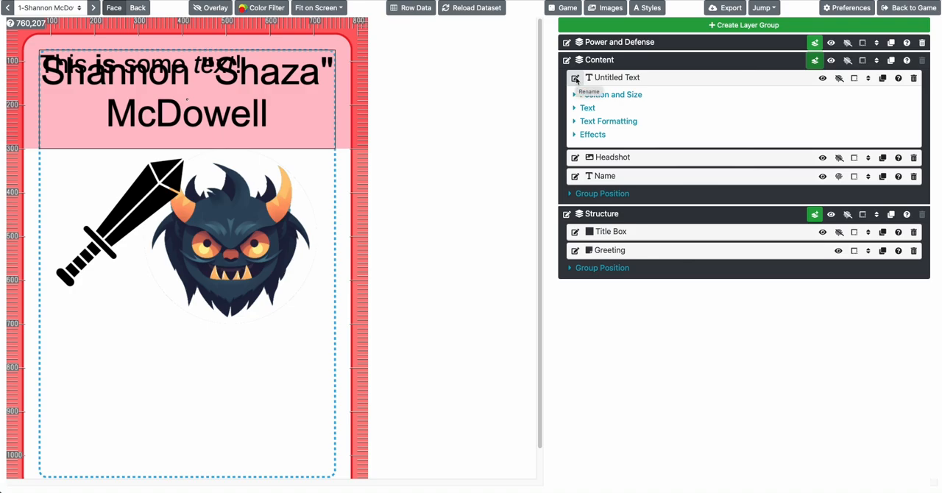
left_click(576, 78)
type("Ability")
key("Return")
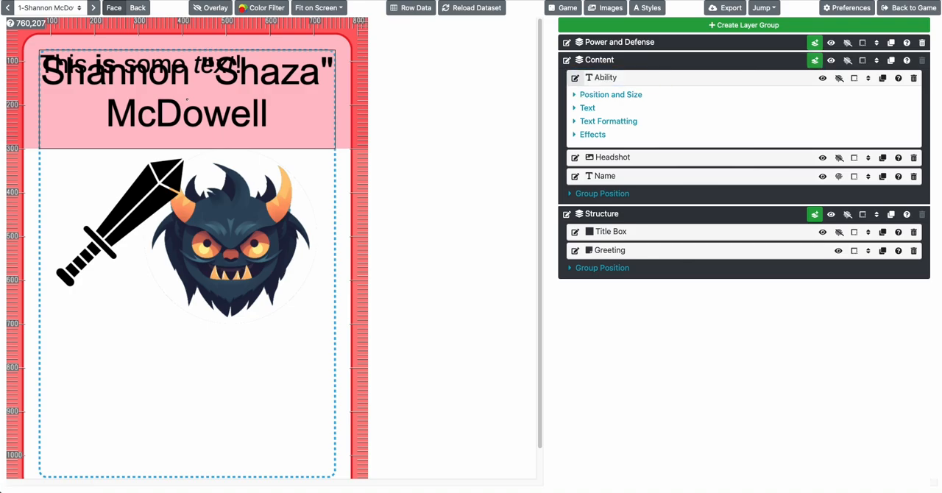
Set the Ability layer's Top (Y) position to 800 px
left_click(601, 97)
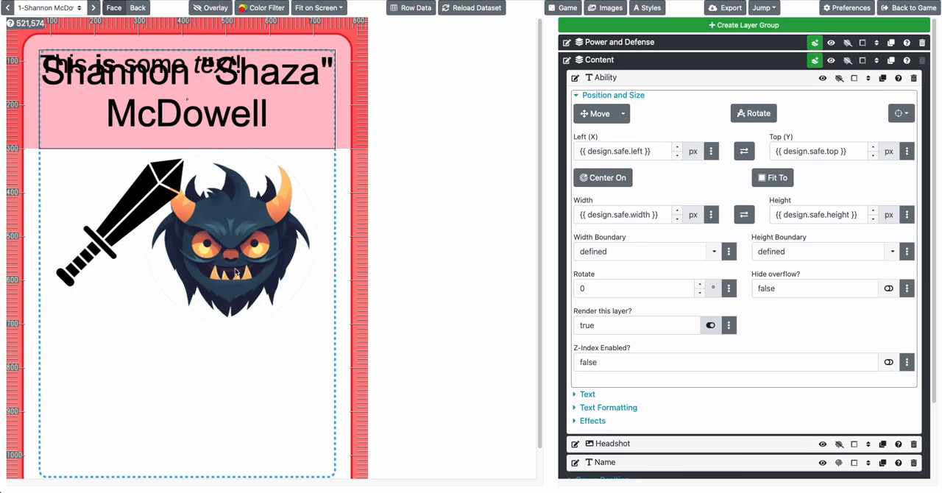
left_click(820, 152)
key("ctrl+a")
type("800")
key("Tab")
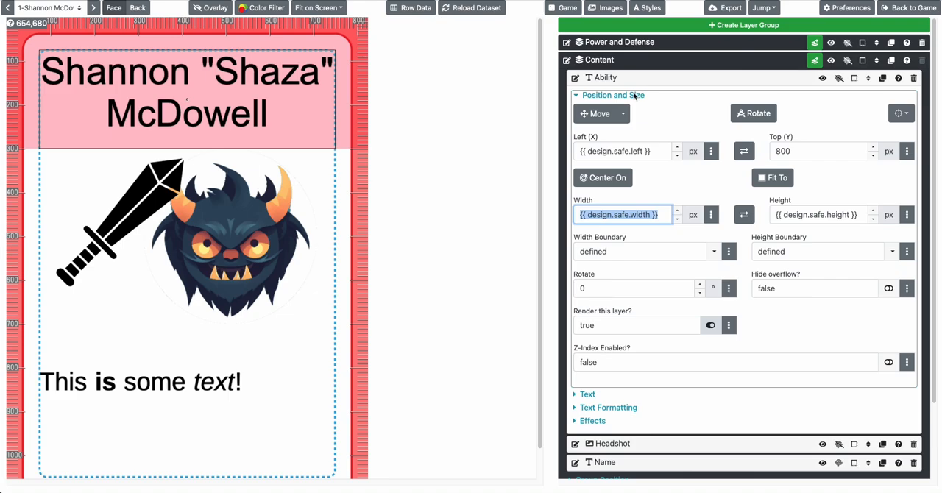
Move the Ability text freehand to just below the headshot, at about X 75 px and Y 713 px
left_click(598, 114)
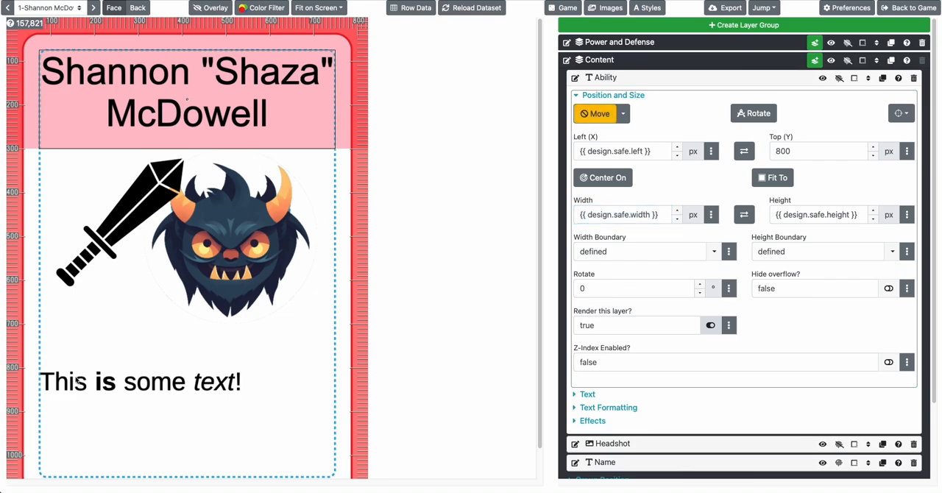
left_click_drag(79, 383, 292, 457)
key("Left")
key("Left")
key("Left")
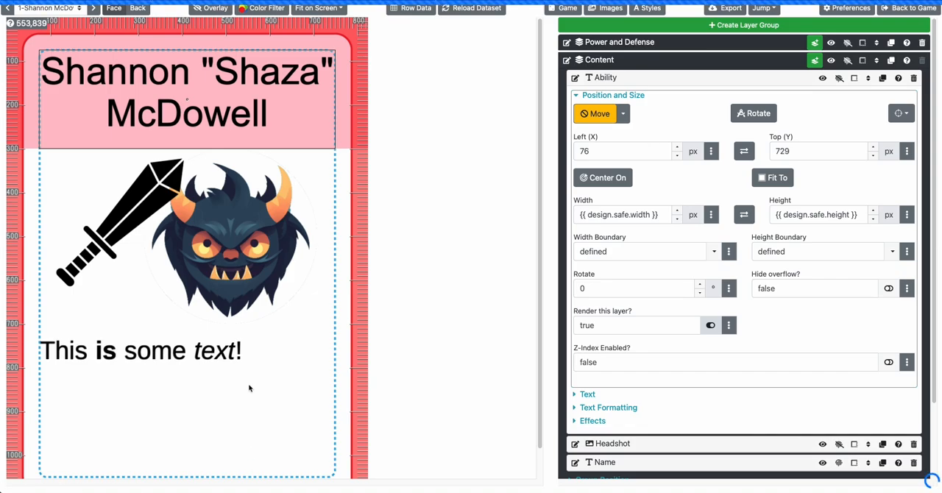
left_click_drag(54, 345, 203, 417)
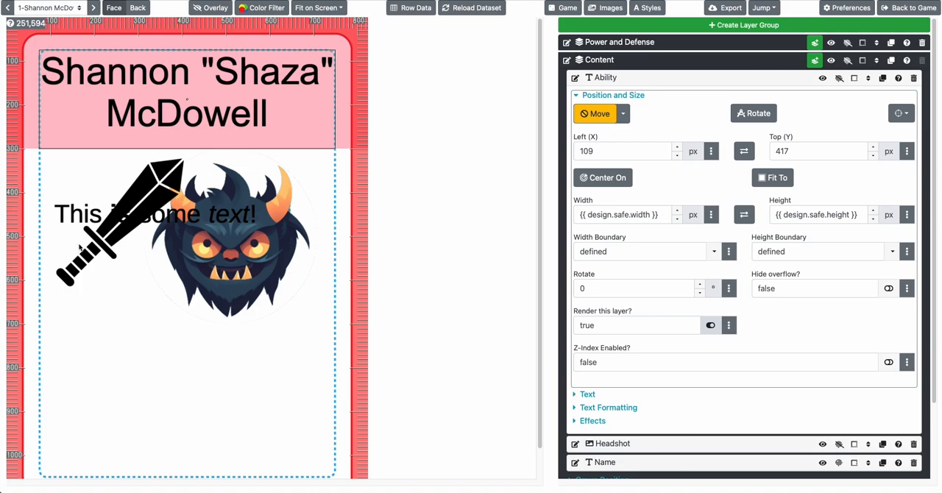
left_click_drag(61, 211, 139, 487)
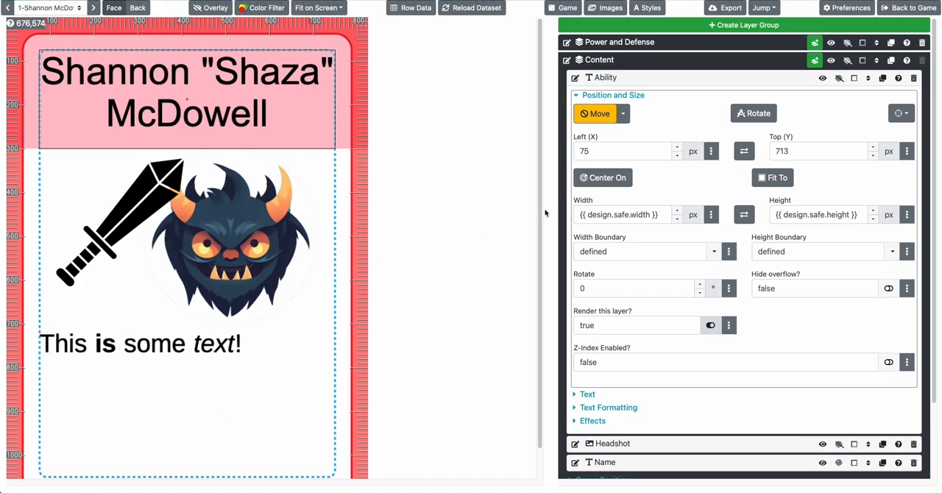
Try rotating the Ability text freehand to about 349° and reset its rotation to 0
left_click(752, 116)
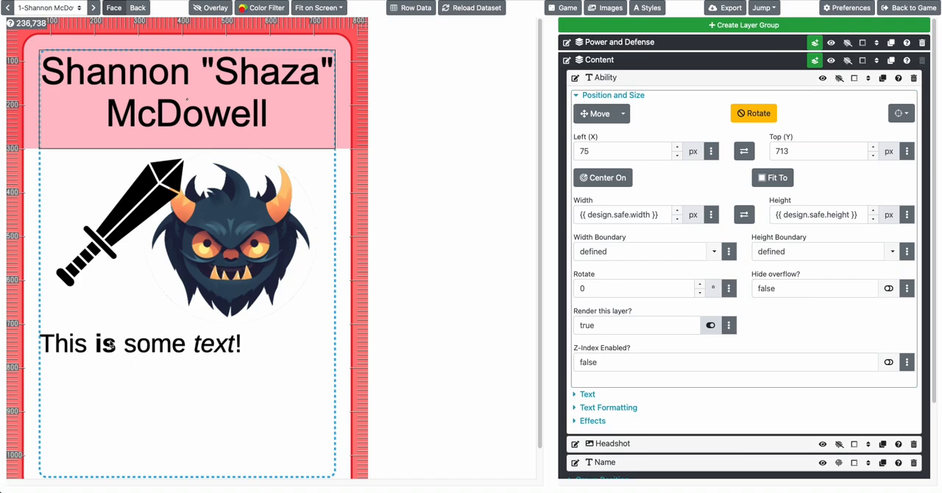
left_click_drag(79, 344, 92, 322)
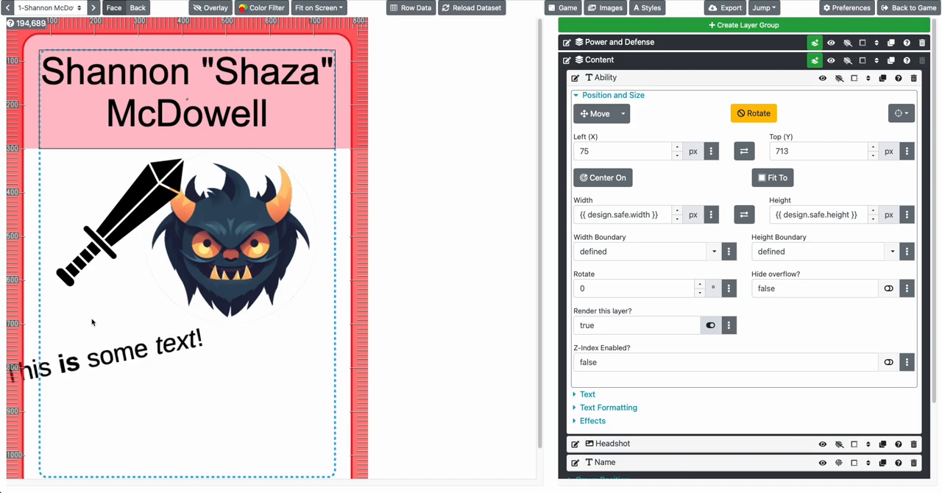
left_click(753, 112)
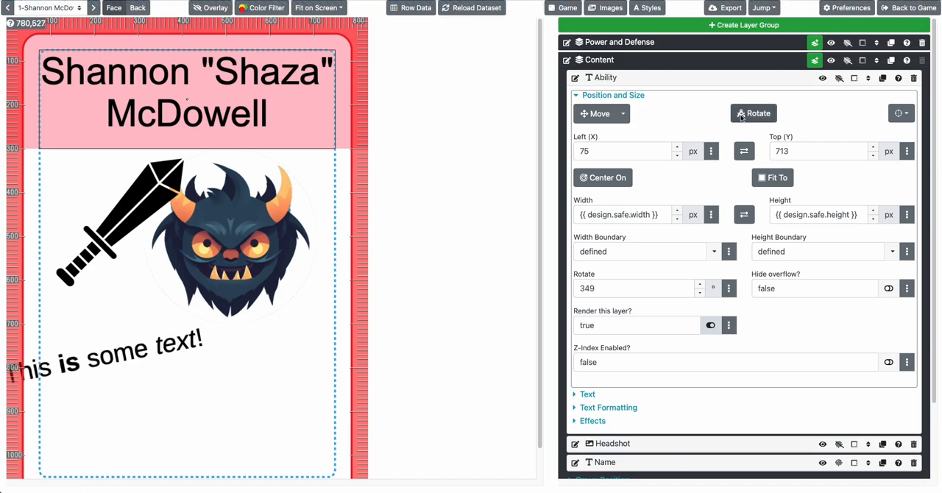
left_click(604, 286)
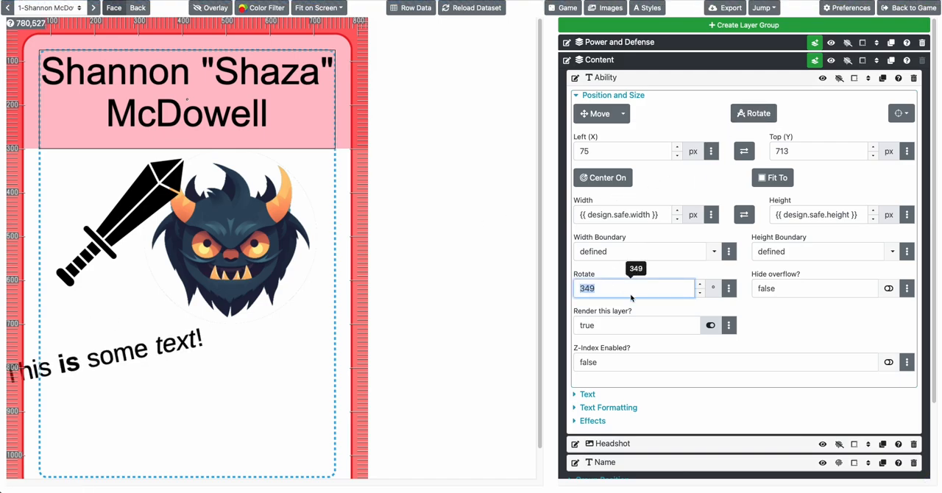
key("BackSpace")
type("0")
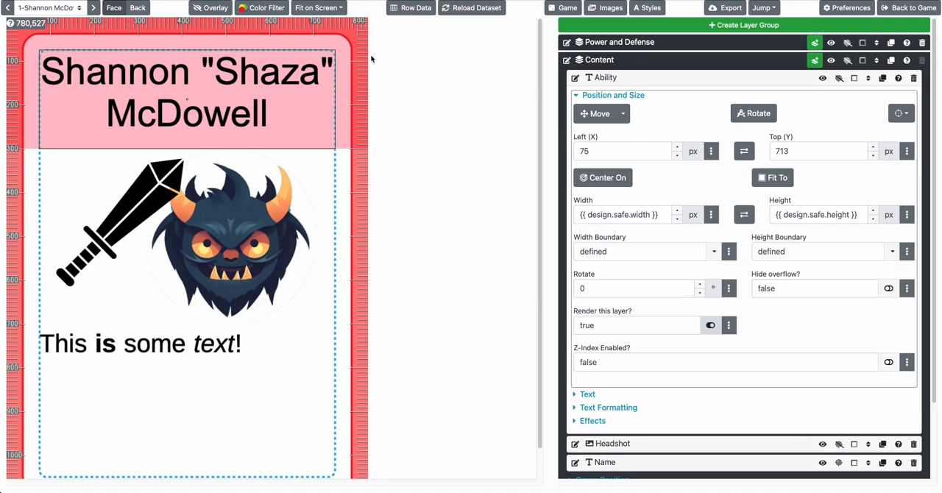
Link the Ability layer's text to the dataset with {{ row.Ability }}
left_click(636, 97)
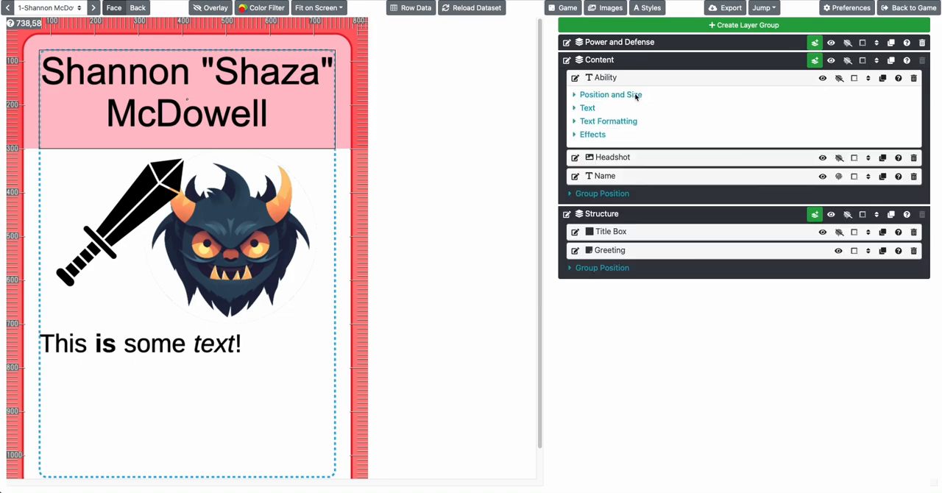
left_click(593, 108)
left_click(767, 137)
key("ctrl+a")
type("{{")
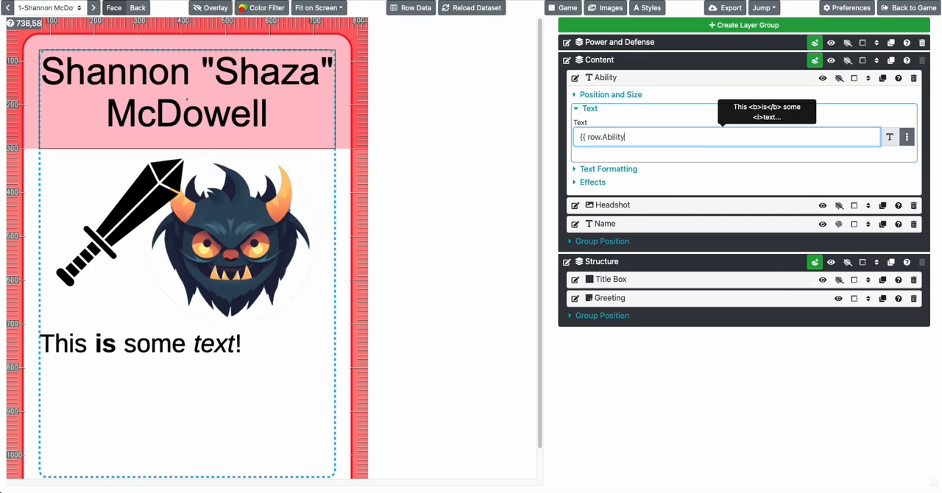
type(" row.Ability }}")
left_click(441, 160)
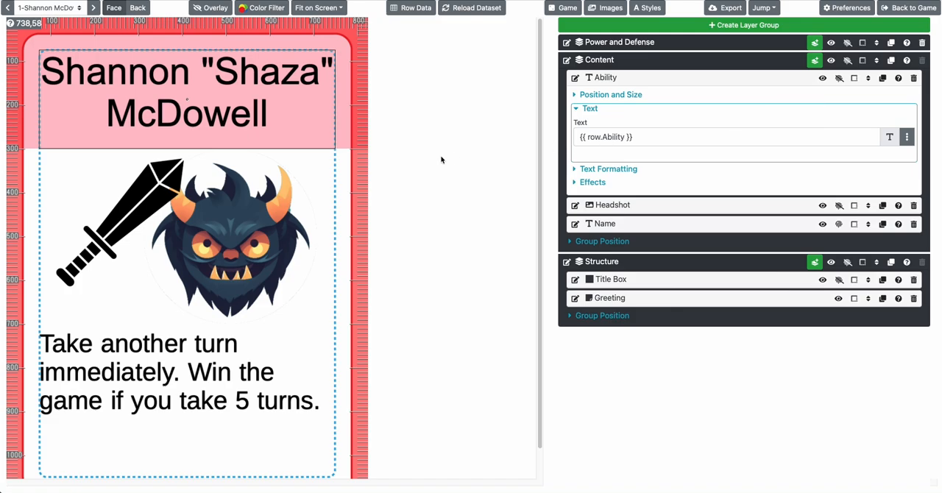
Set the Ability layer's default style to h1 and enable its Fit to size option
left_click(590, 108)
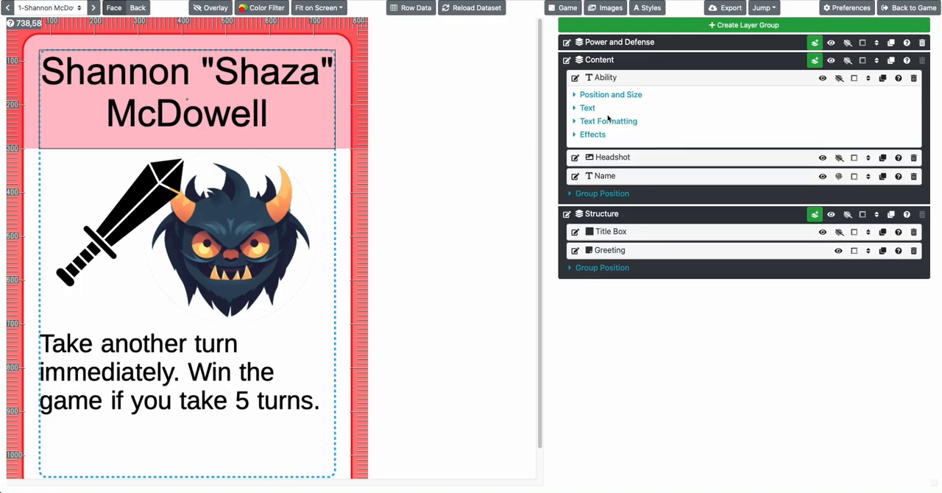
left_click(608, 120)
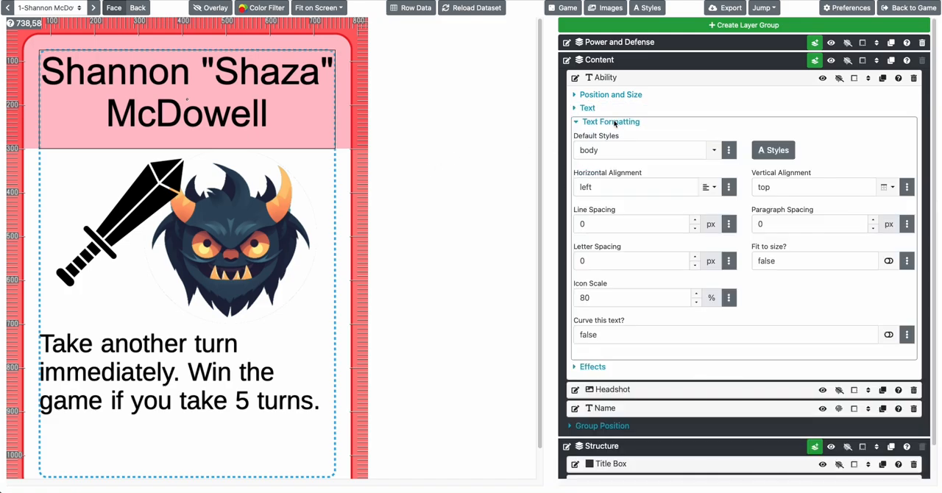
left_click(714, 150)
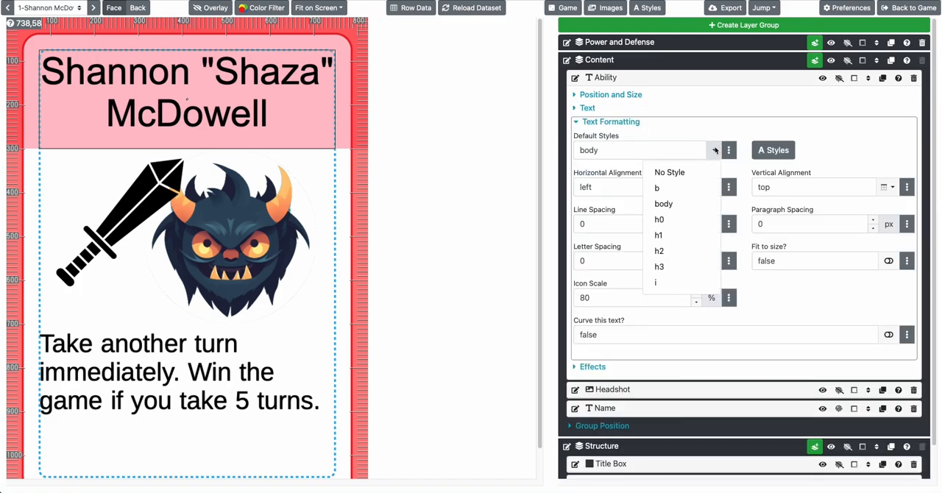
left_click(662, 237)
left_click(888, 260)
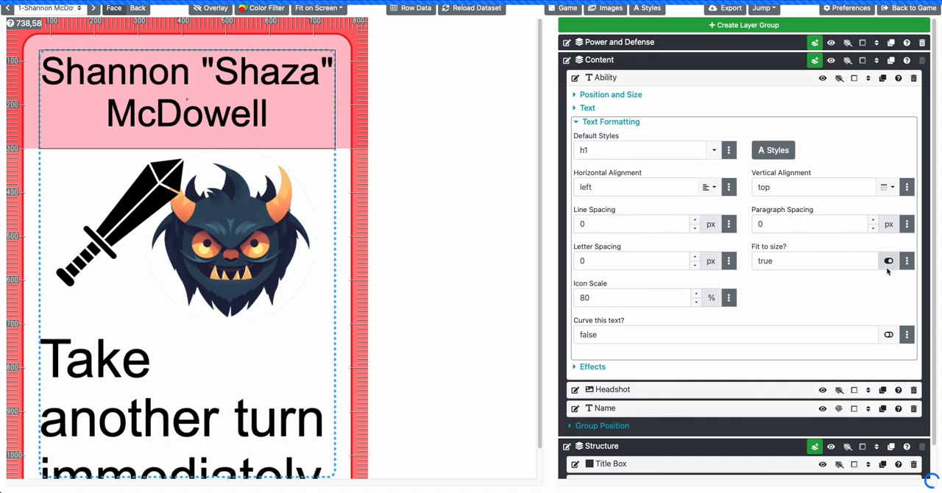
Show the Ability layer's outline, set its height to 350 px, and check the ability text on the other cards
scroll(299, 341, "down", 1)
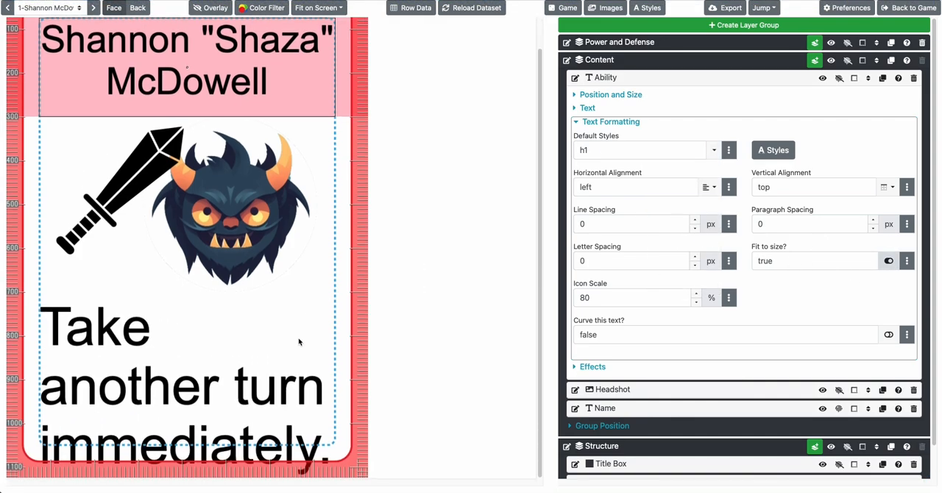
left_click(606, 96)
left_click(839, 78)
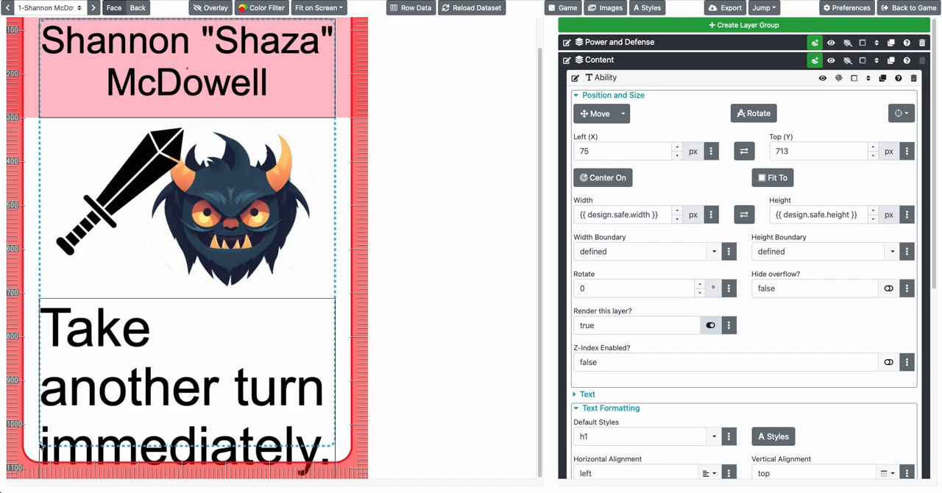
left_click(814, 213)
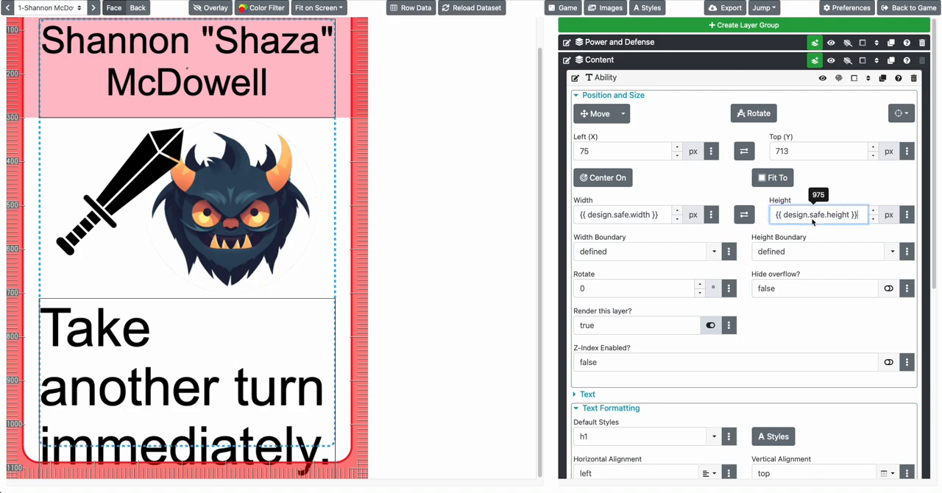
key("ctrl+a")
type("350")
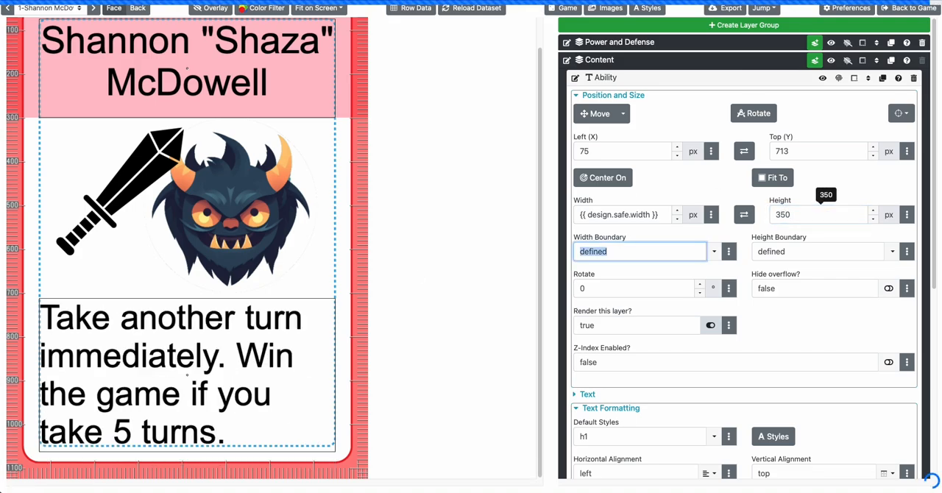
left_click(185, 344)
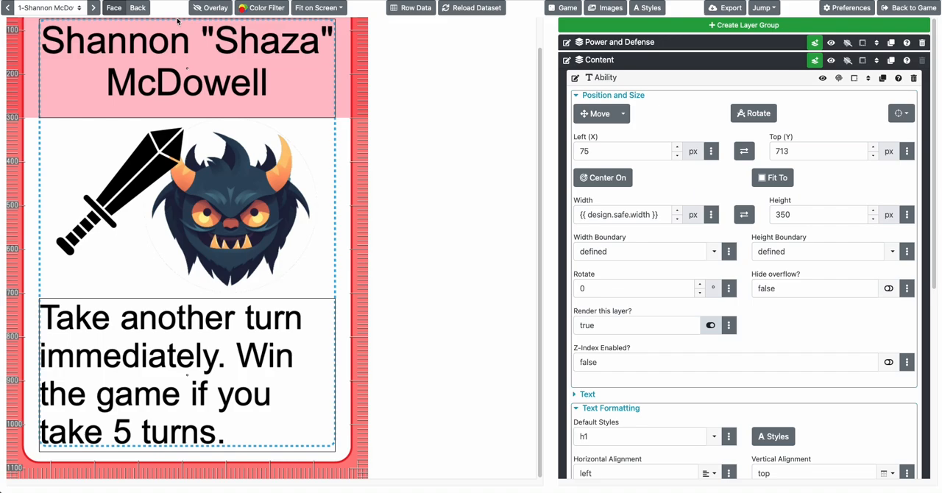
left_click(94, 7)
left_click(93, 7)
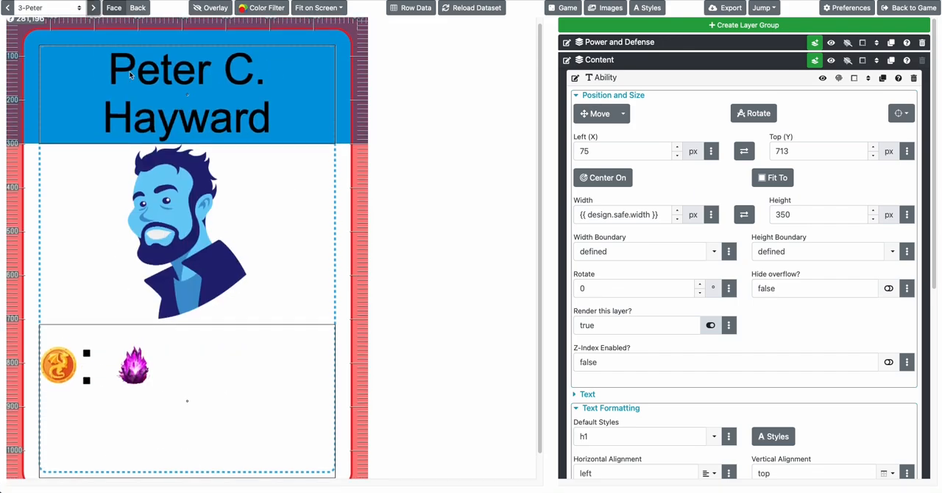
left_click(93, 8)
left_click(94, 7)
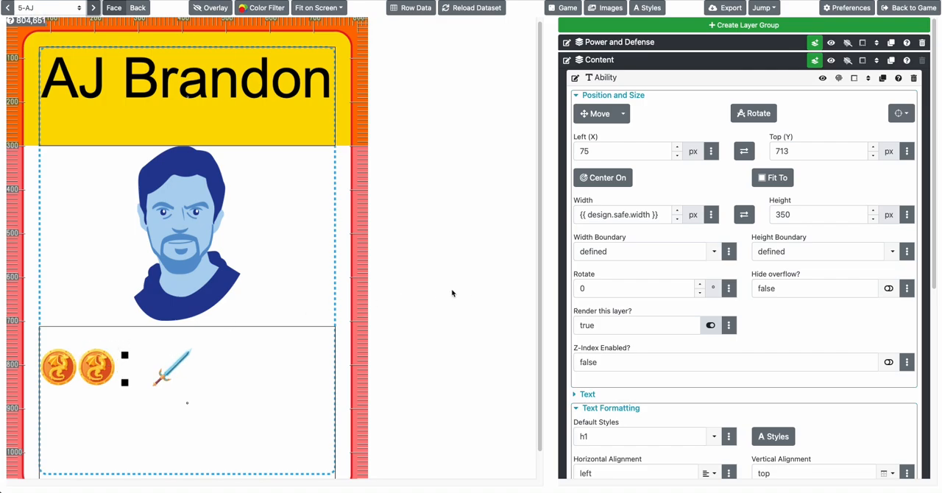
Set the Ability layer's icon scale to 200% and check the enlarged icons across the cards
left_click(617, 96)
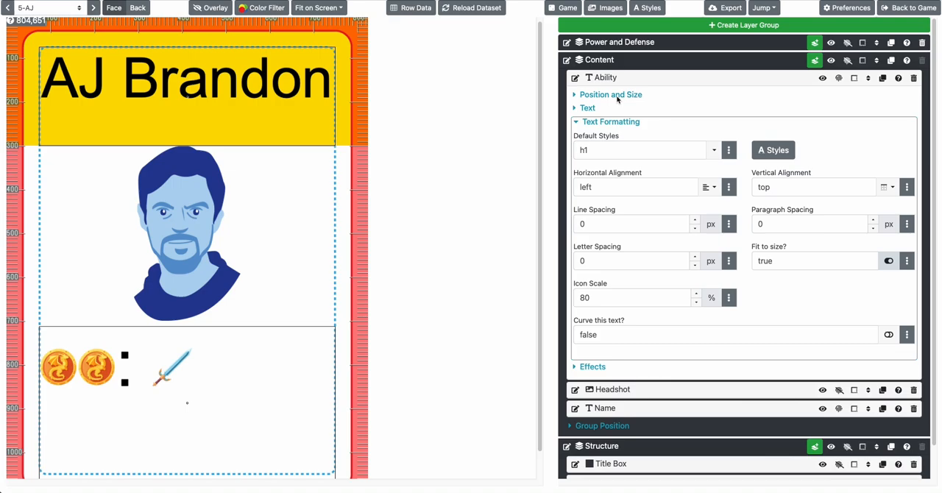
left_click(615, 121)
left_click(587, 108)
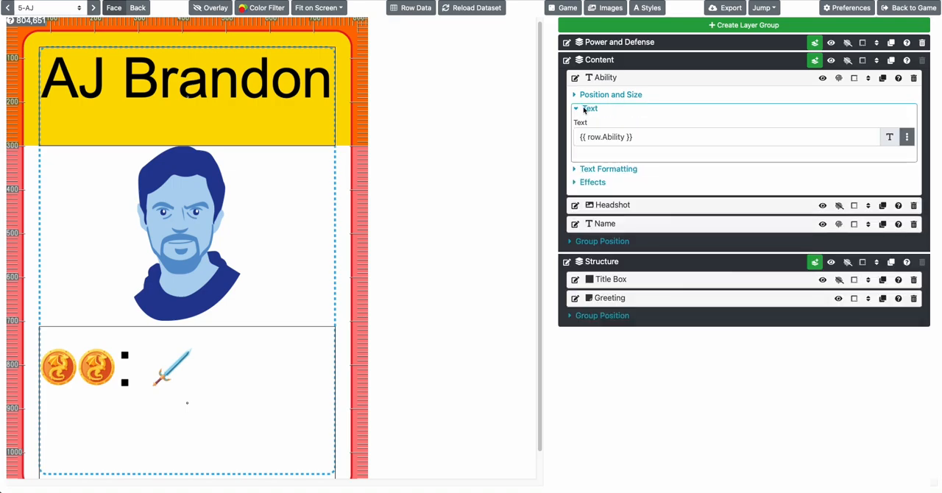
left_click(610, 170)
scroll(662, 278, "down", 1)
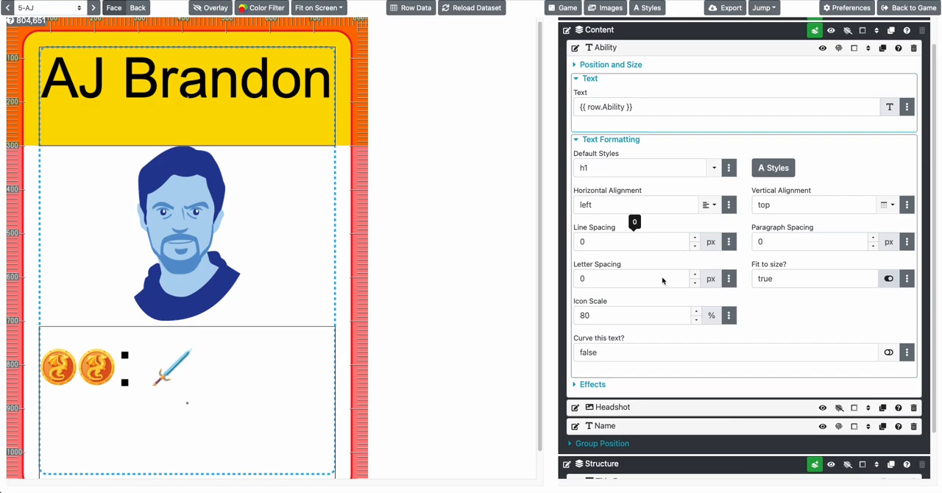
left_click(611, 317)
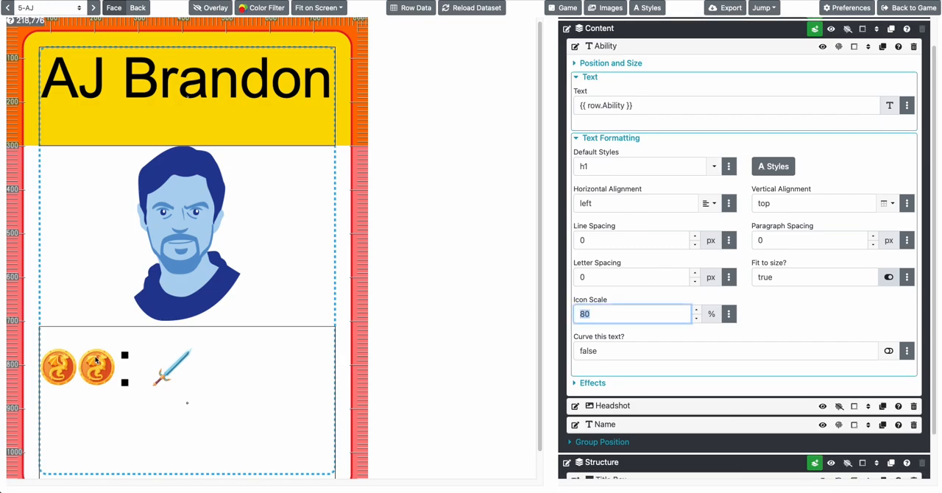
type("200")
key("Tab")
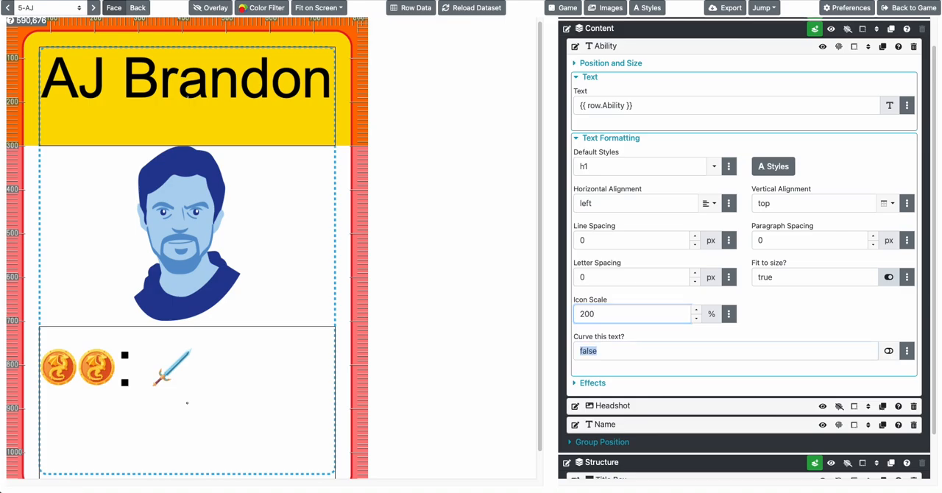
left_click(317, 286)
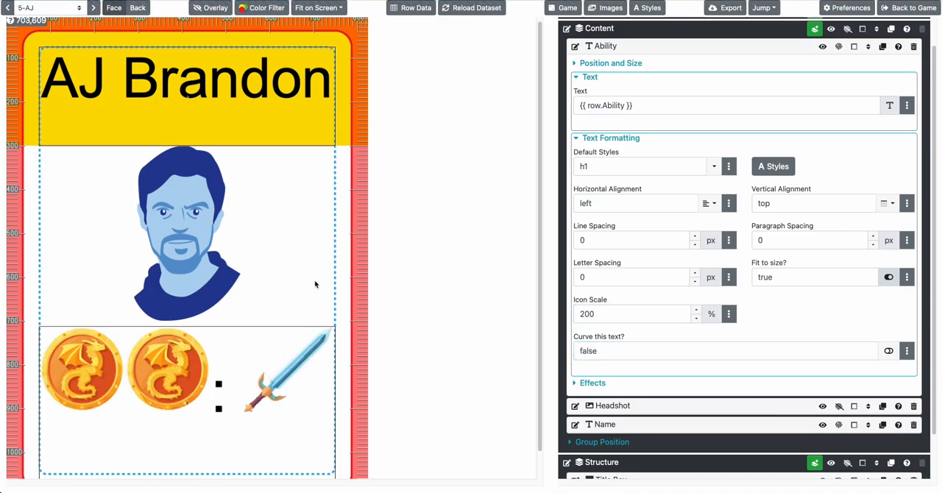
scroll(294, 315, "down", 1)
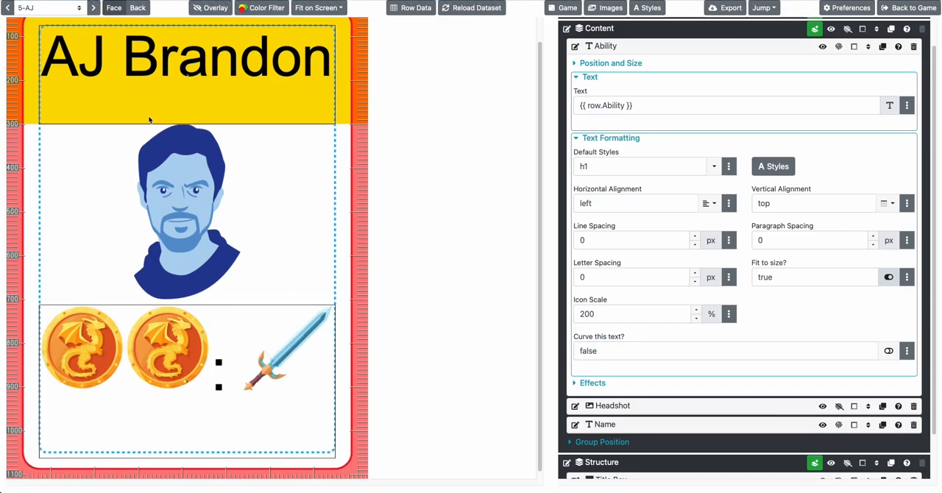
left_click(95, 8)
left_click(94, 8)
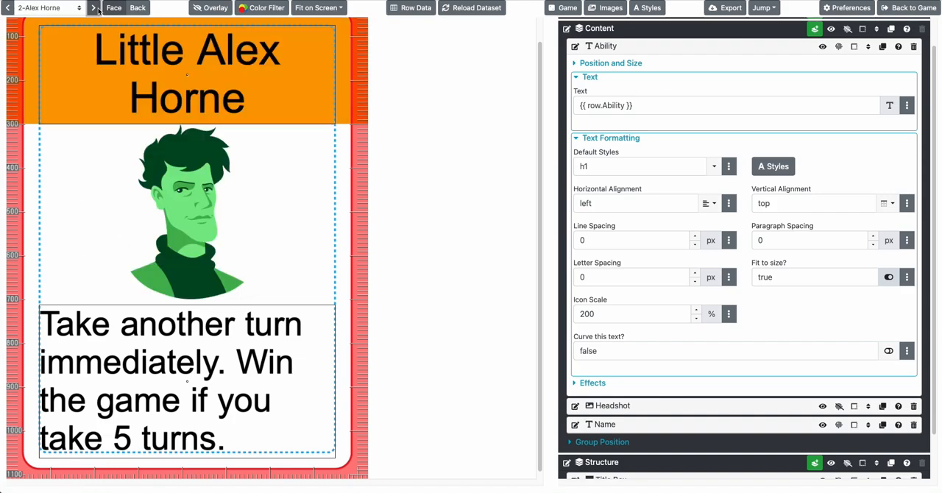
left_click(95, 9)
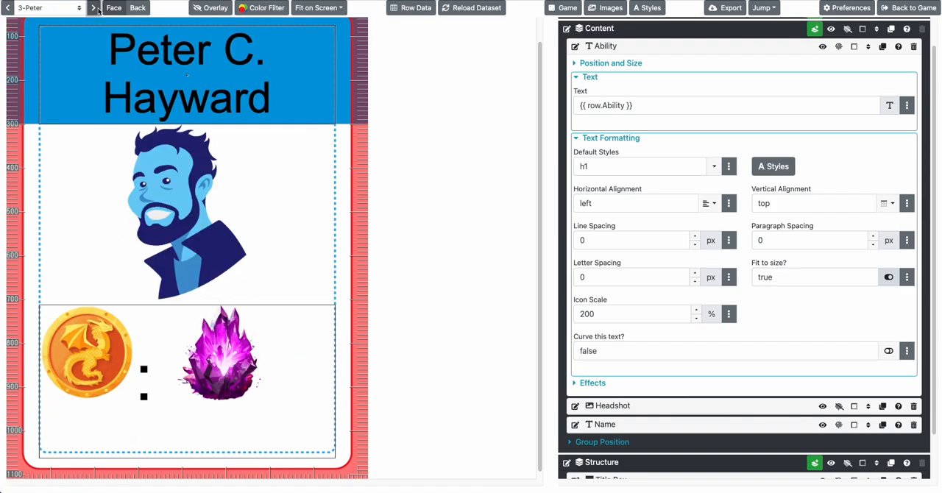
Try center alignment on the Ability text, restore left alignment, and check the remaining cards
left_click(706, 203)
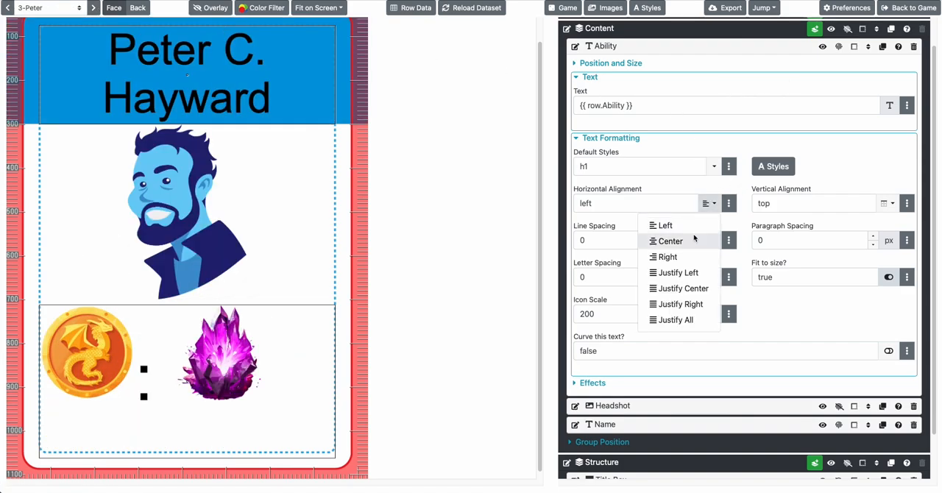
left_click(693, 239)
left_click(712, 204)
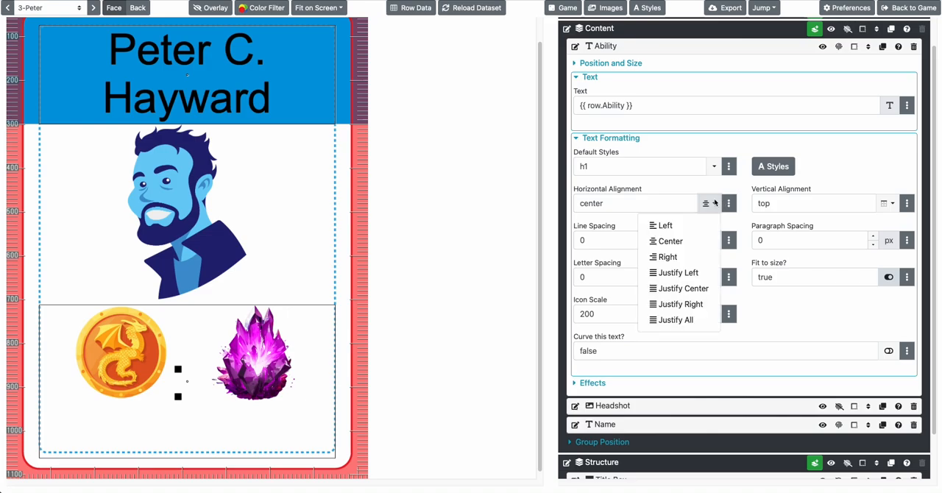
left_click(692, 226)
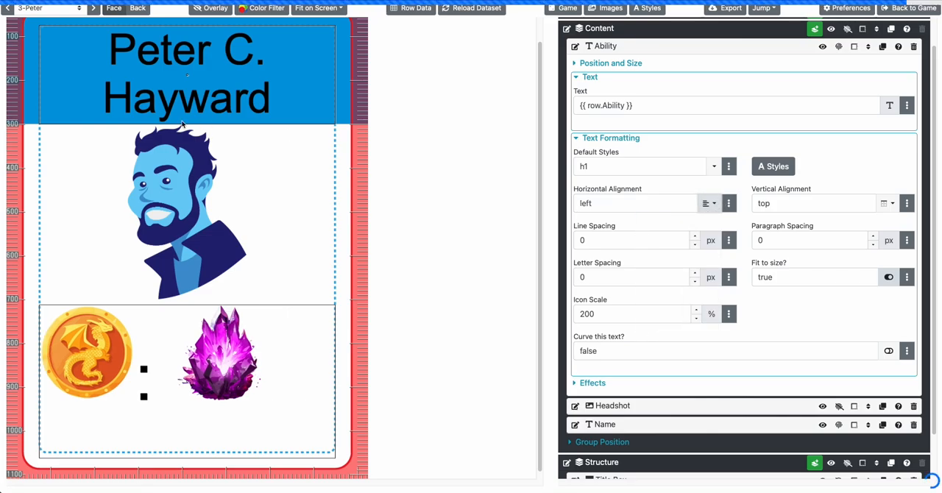
left_click(92, 7)
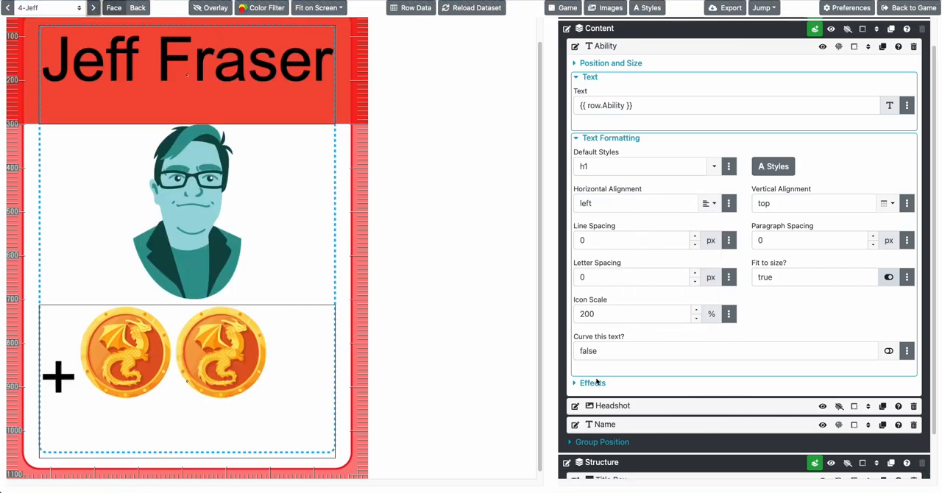
left_click(93, 8)
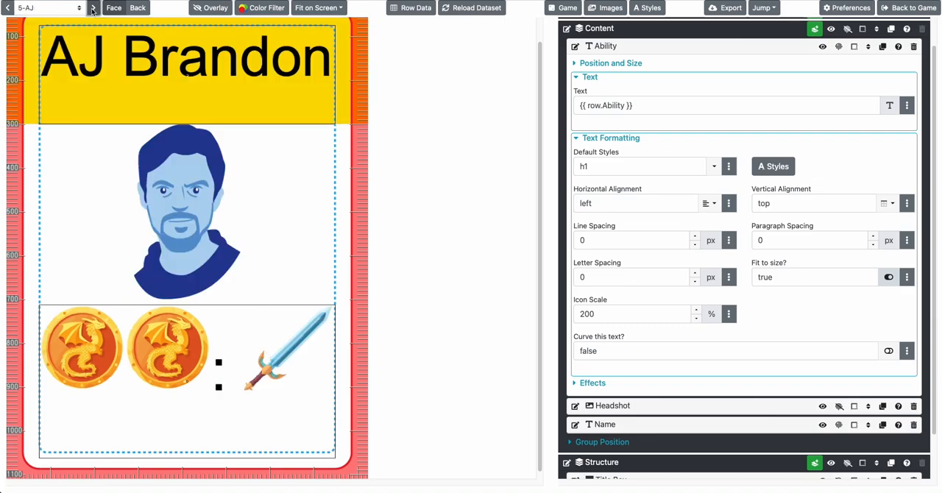
left_click(92, 9)
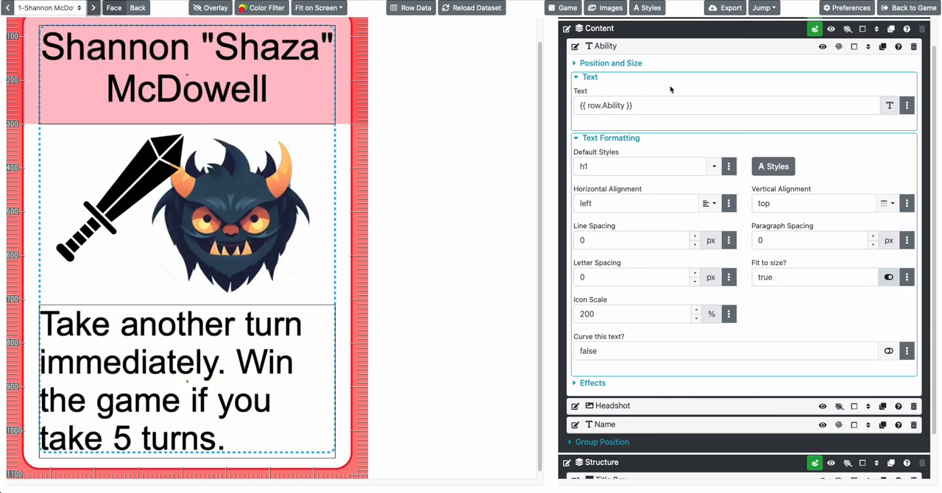
Add an image layer to the Structure group and assign it the teal long-haired woman's headshot
scroll(672, 90, "up", 1)
scroll(684, 93, "down", 3)
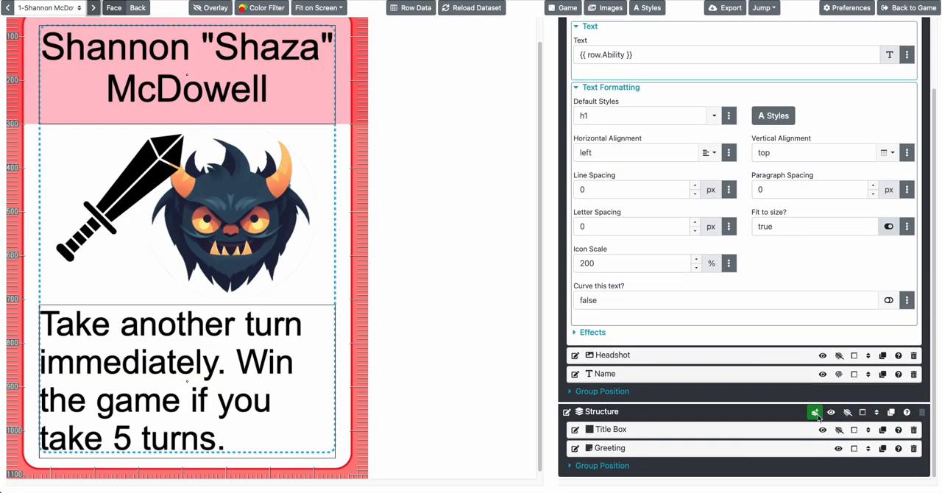
left_click(816, 414)
left_click(822, 320)
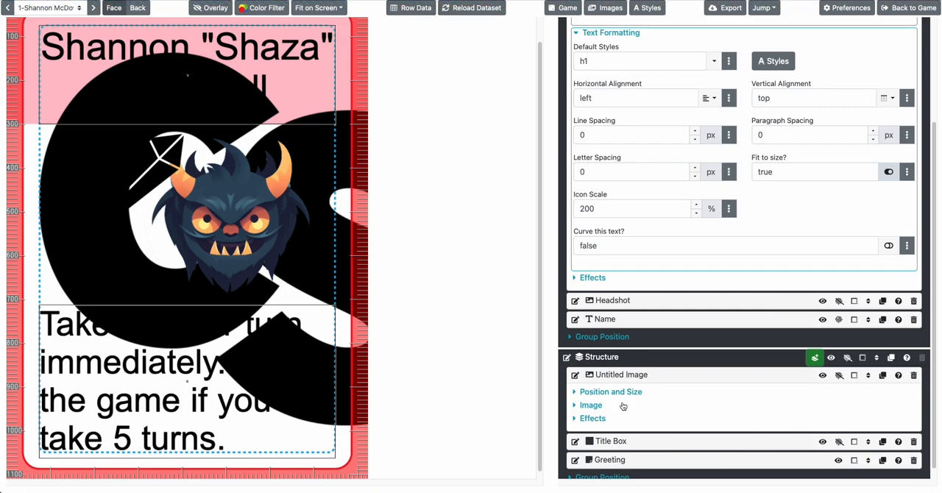
left_click(598, 406)
left_click(692, 399)
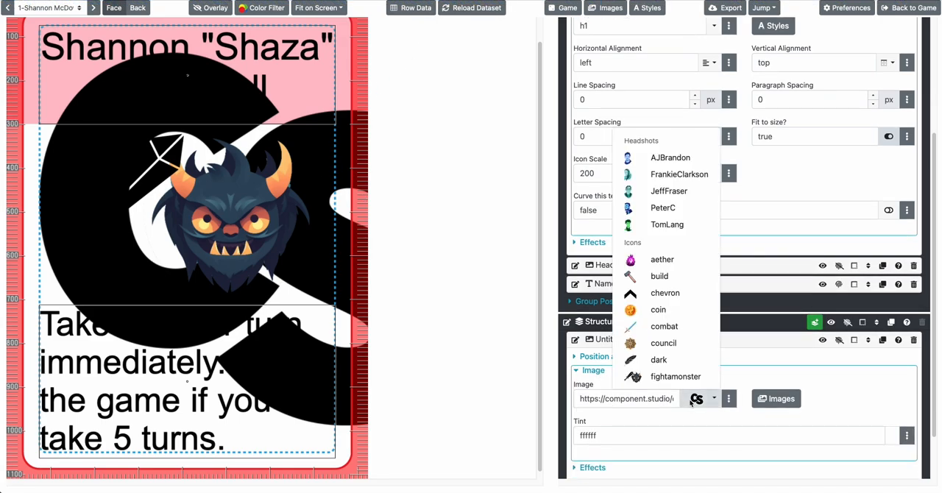
left_click(656, 172)
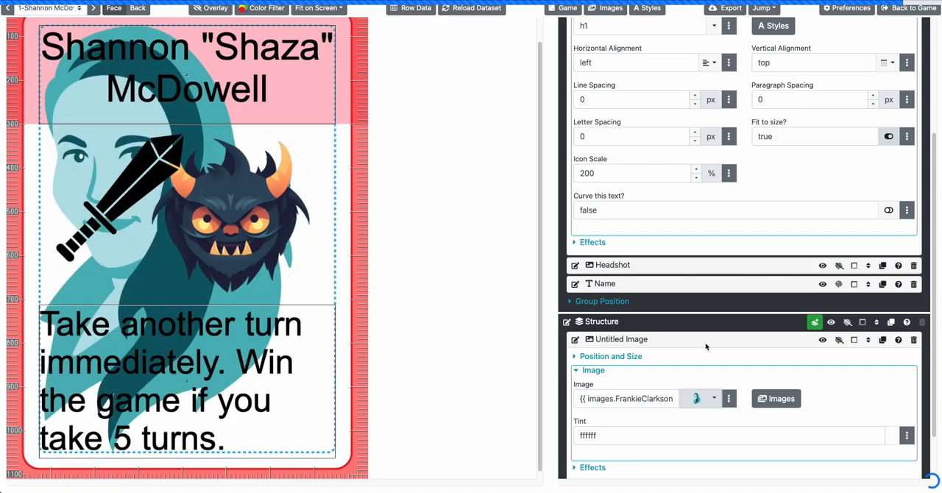
Center the new image layer on the full design and set its height to 2000 px
scroll(633, 295, "down", 2)
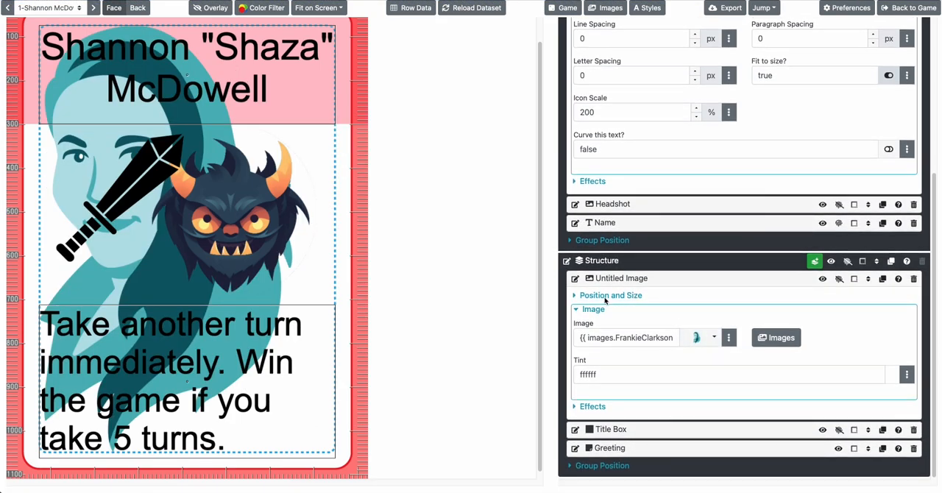
left_click(605, 296)
left_click(603, 378)
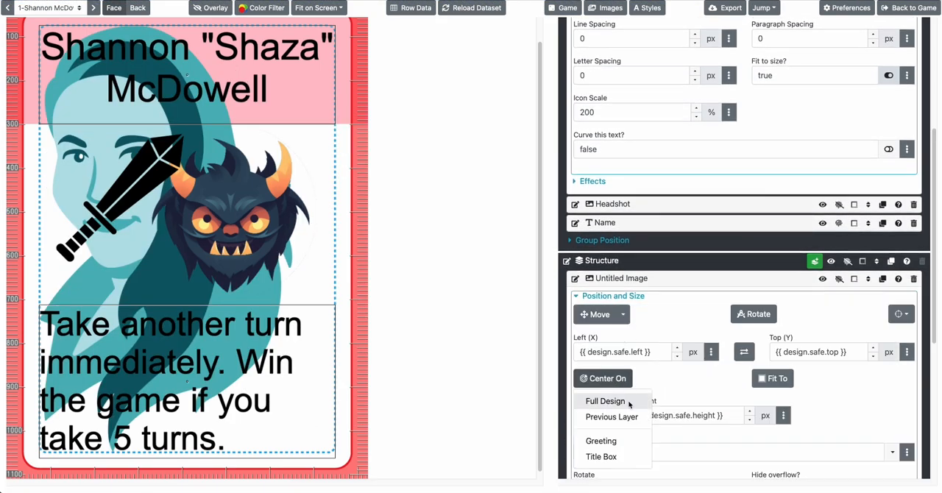
left_click(606, 398)
left_click(680, 416)
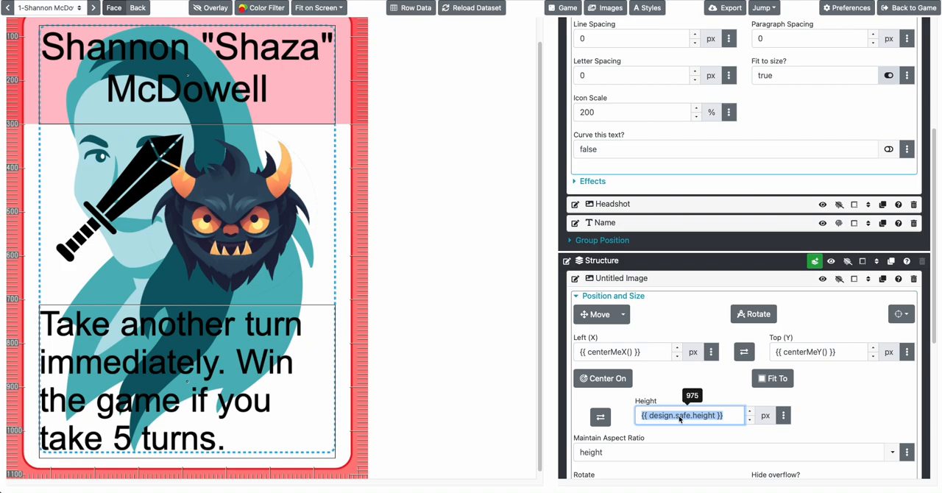
type("2000")
key("Tab")
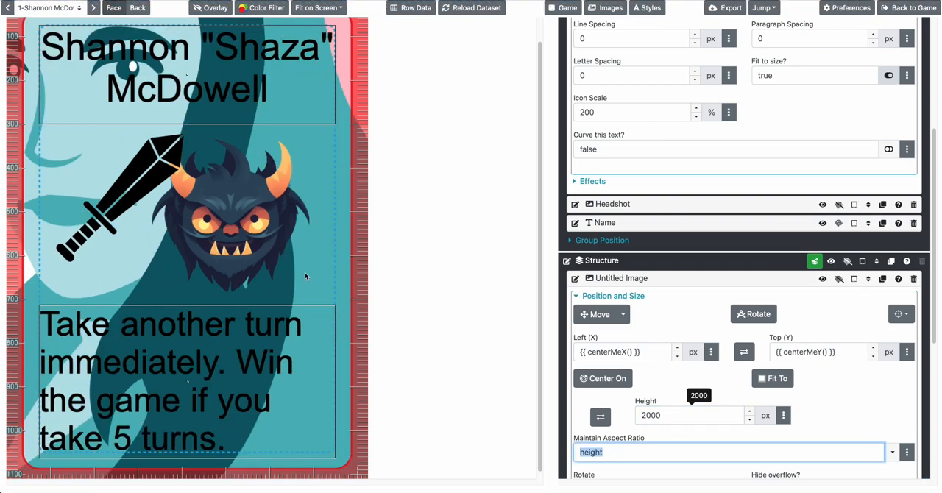
left_click(249, 259)
scroll(248, 259, "up", 2)
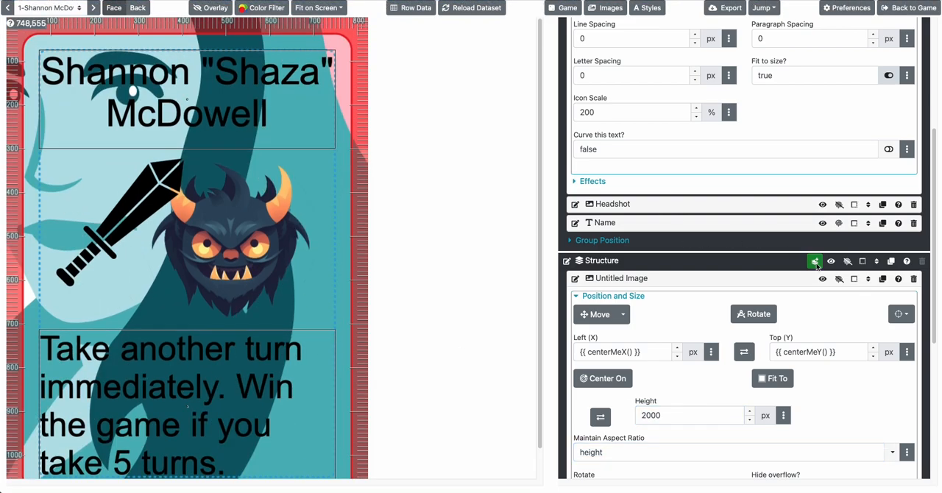
Rename the untitled image layer in the Structure group as Background
scroll(757, 265, "down", 3)
left_click(612, 101)
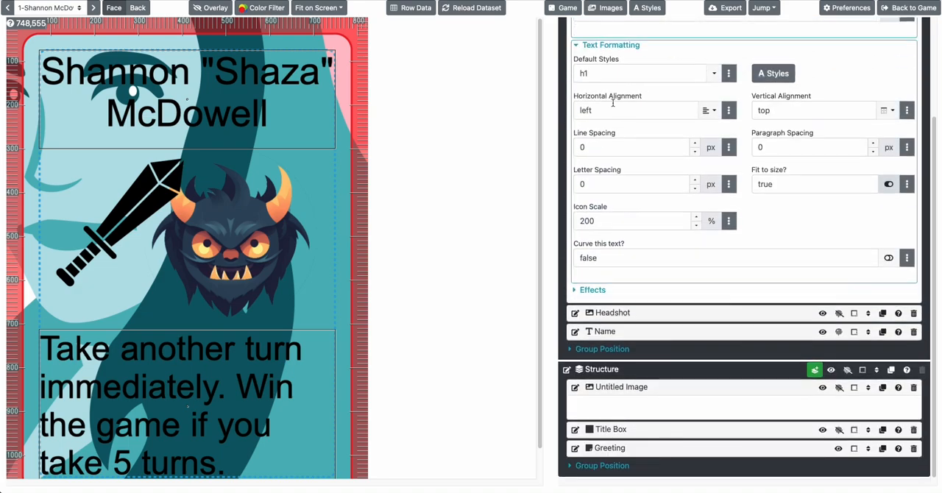
left_click(576, 412)
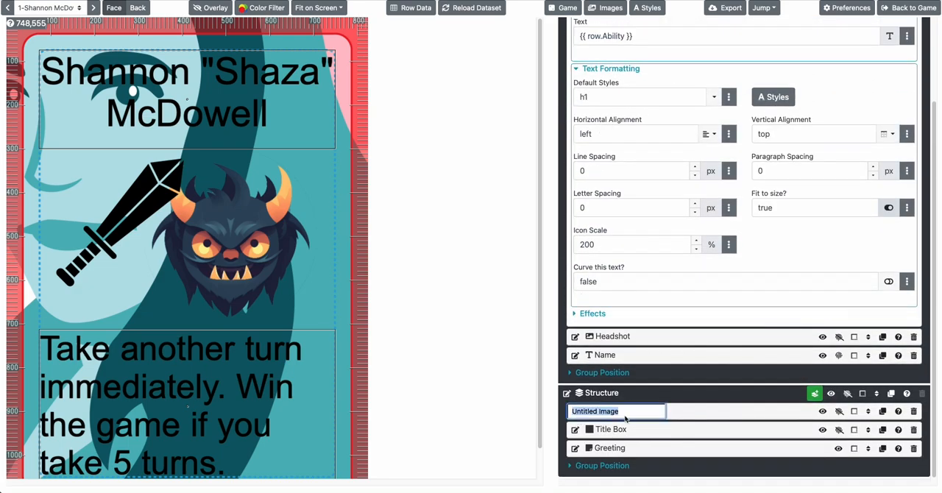
type("Background")
key("Return")
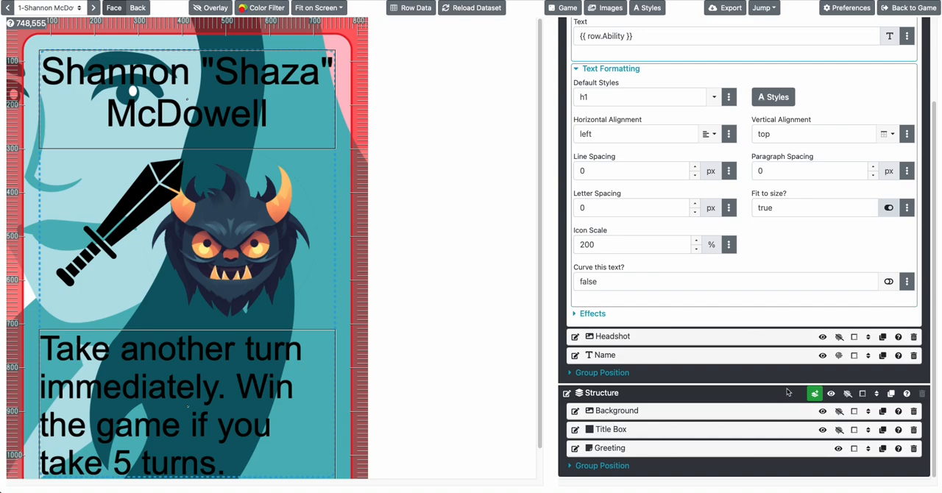
Move the Background layer to the end of the Structure group so it sits behind the Title Box
left_click(868, 411)
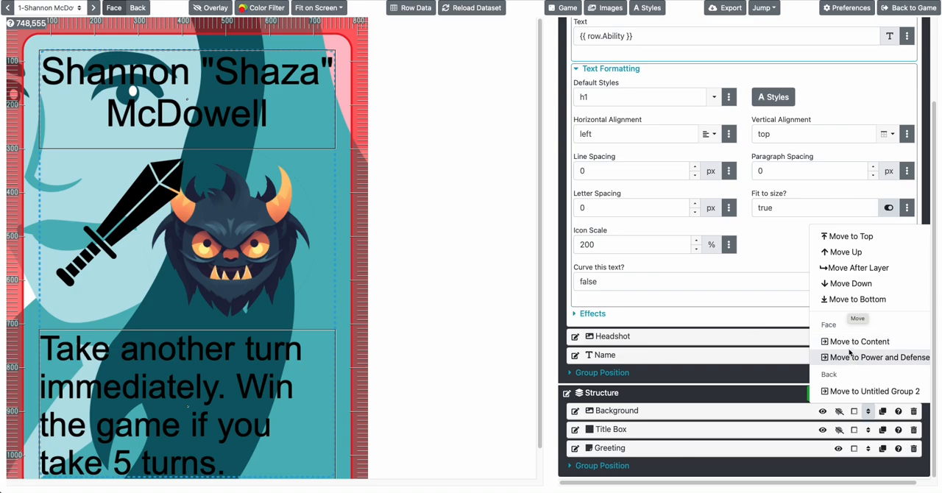
scroll(745, 359, "up", 3)
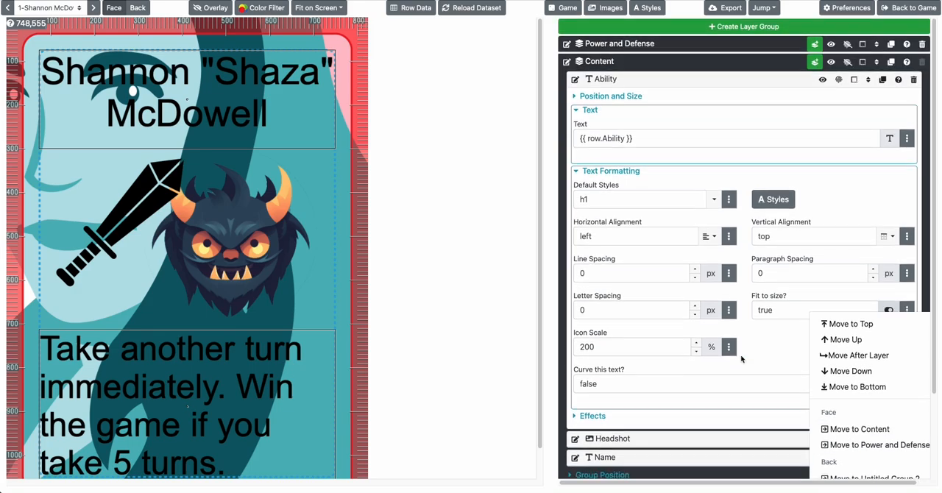
scroll(648, 104, "down", 3)
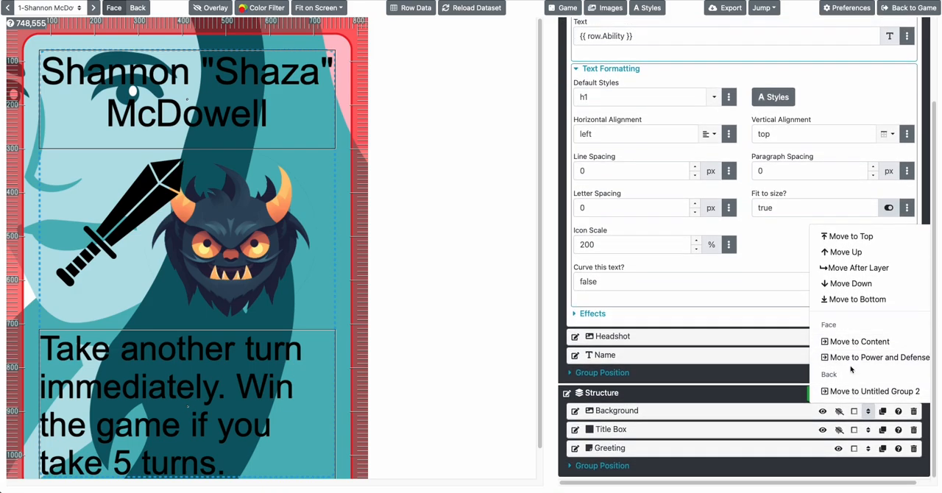
left_click(845, 299)
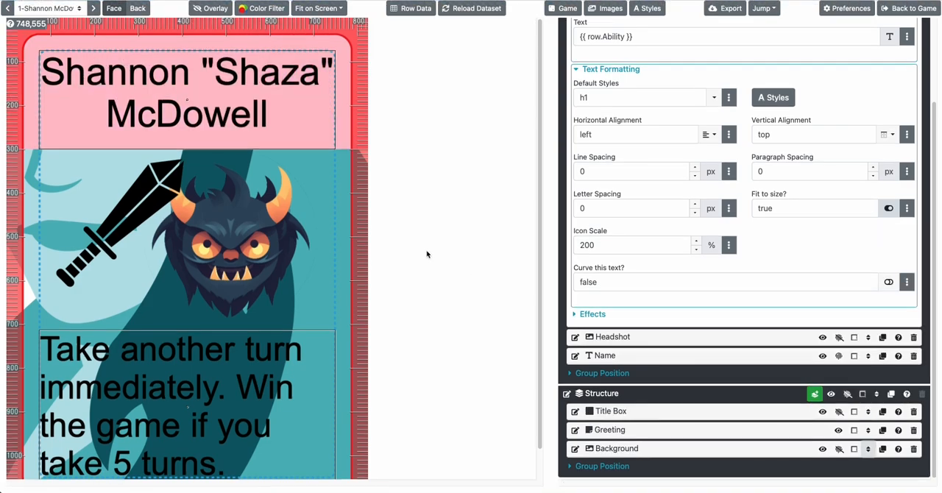
scroll(186, 369, "down", 1)
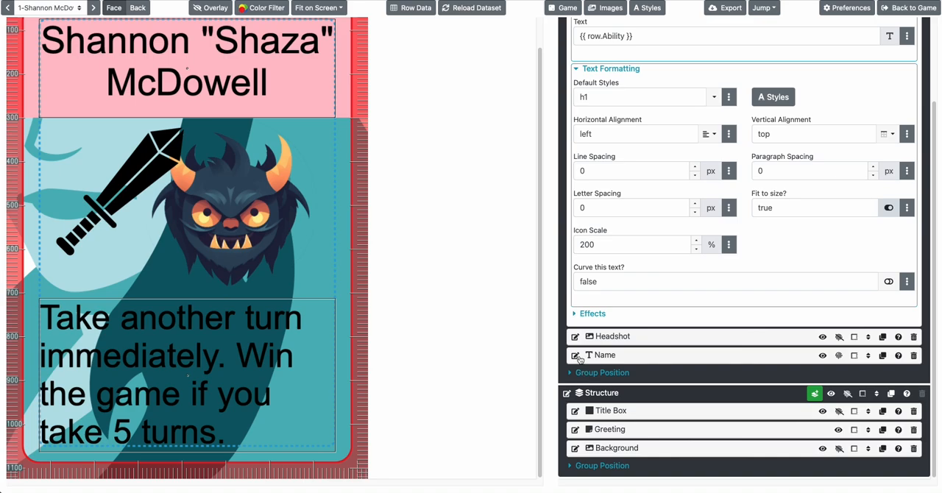
scroll(264, 235, "up", 1)
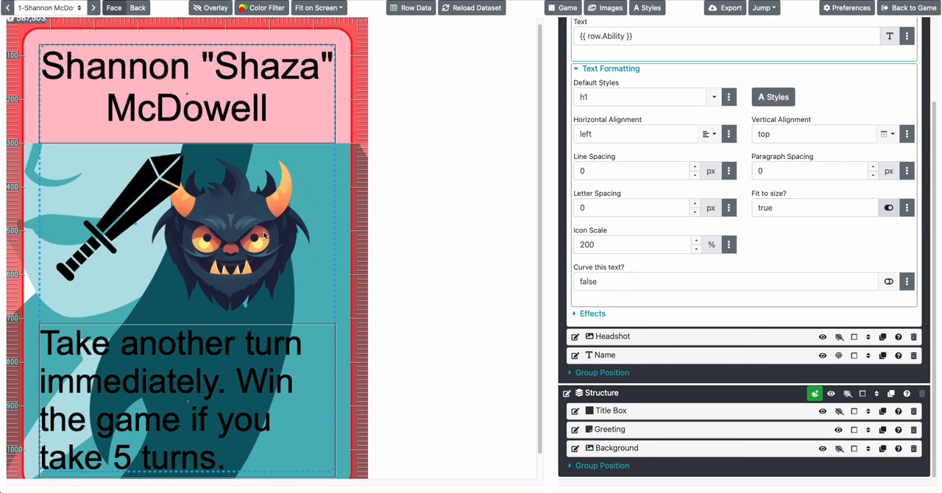
Enable the outline effect on the Ability text layer and set the outline color to white (#FFFFFF)
left_click(596, 314)
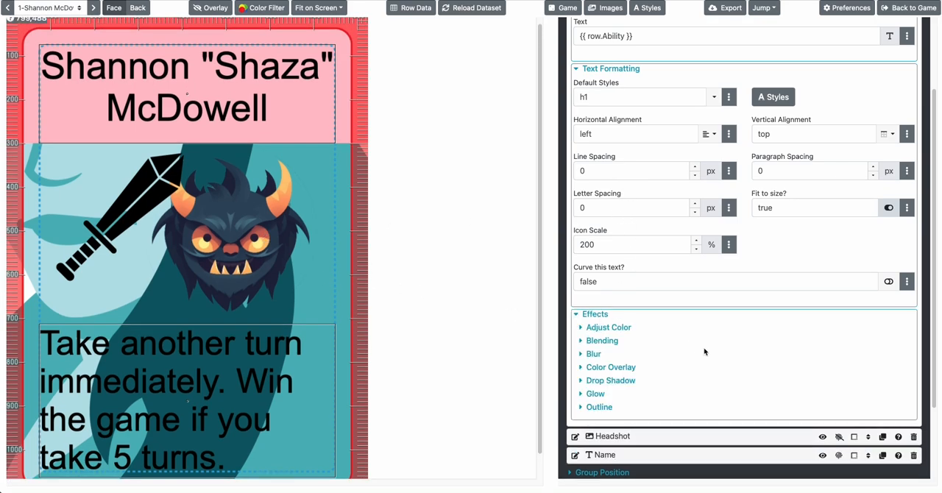
scroll(692, 351, "down", 1)
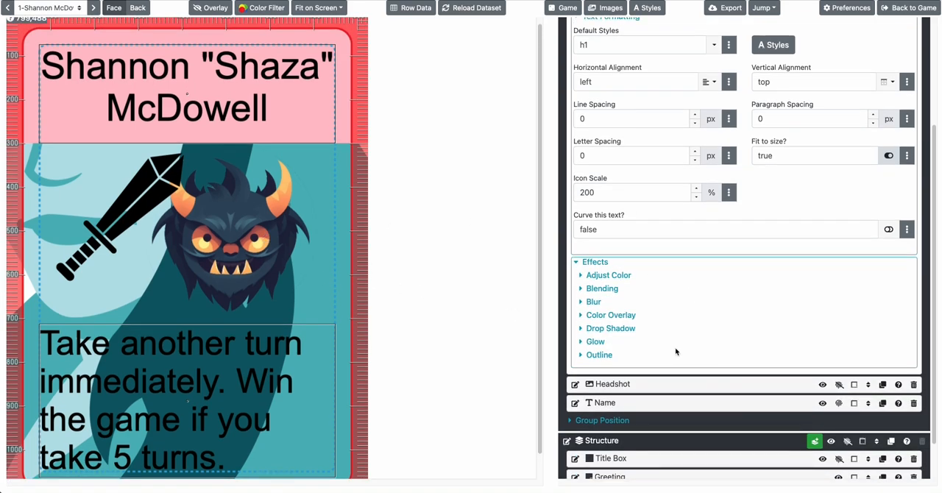
left_click(596, 354)
scroll(735, 309, "down", 2)
left_click(882, 292)
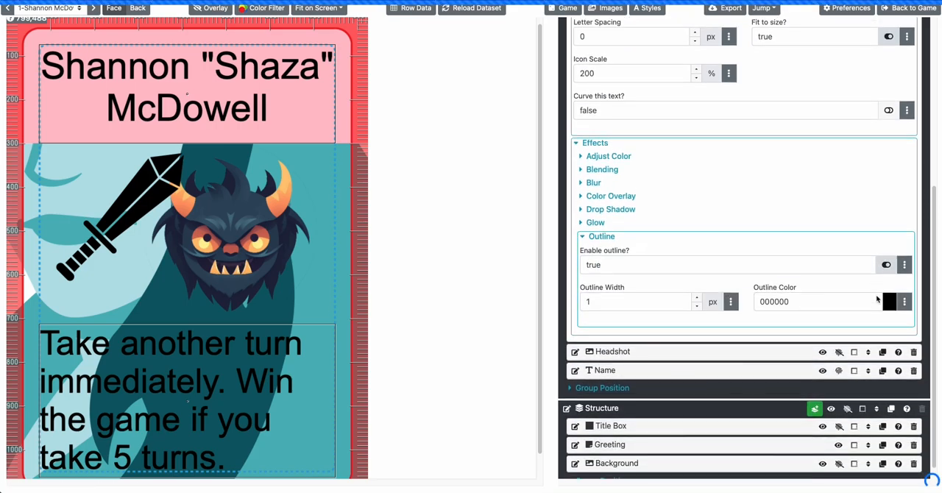
left_click(903, 286)
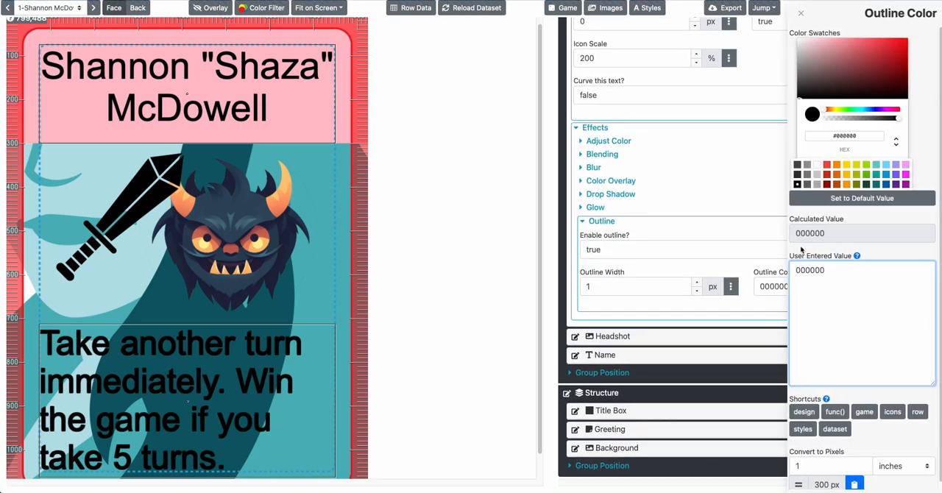
left_click(816, 170)
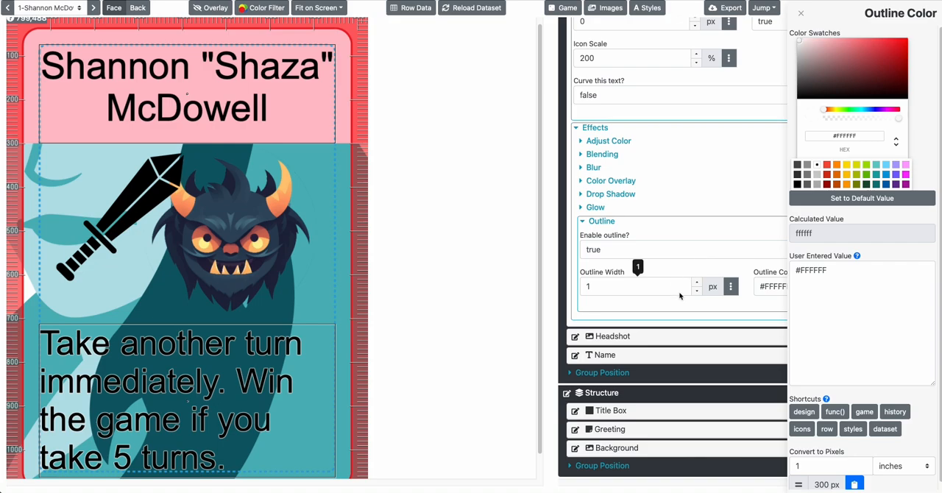
Set the Ability text's outline width to 10 px and look over the card face
left_click(654, 290)
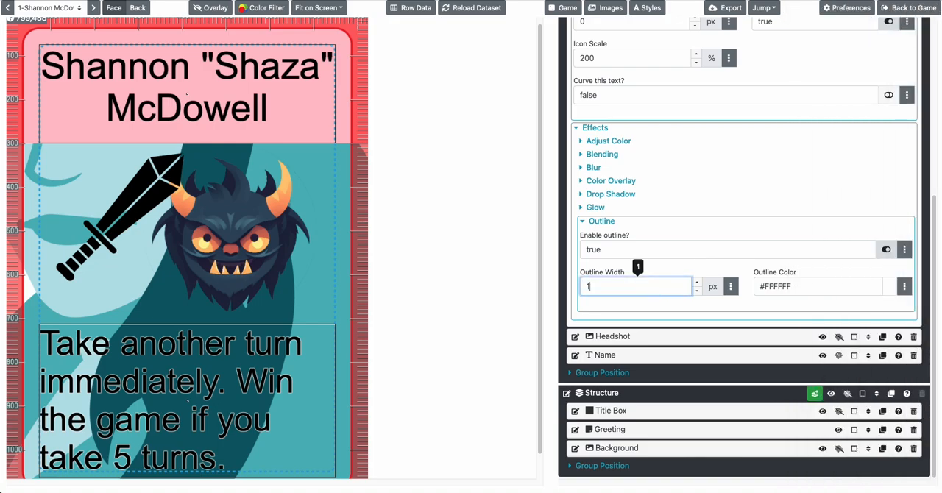
type("0")
key("Tab")
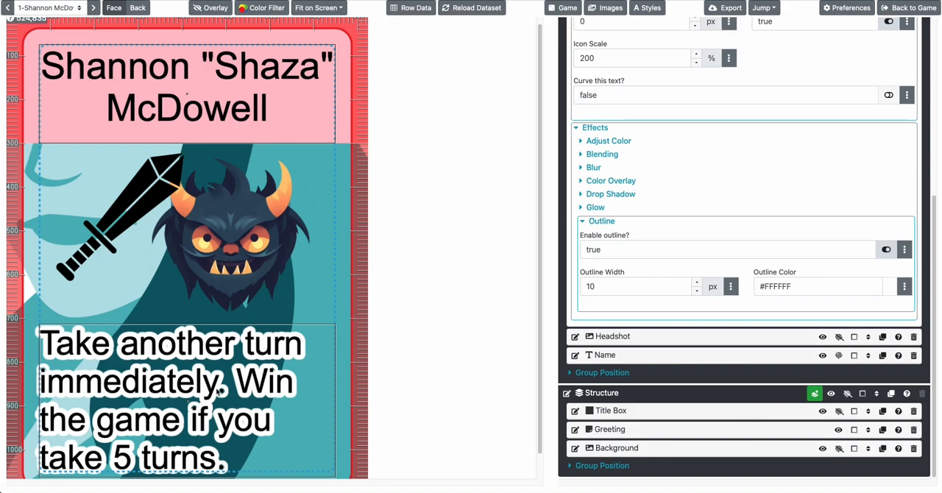
scroll(254, 325, "down", 1)
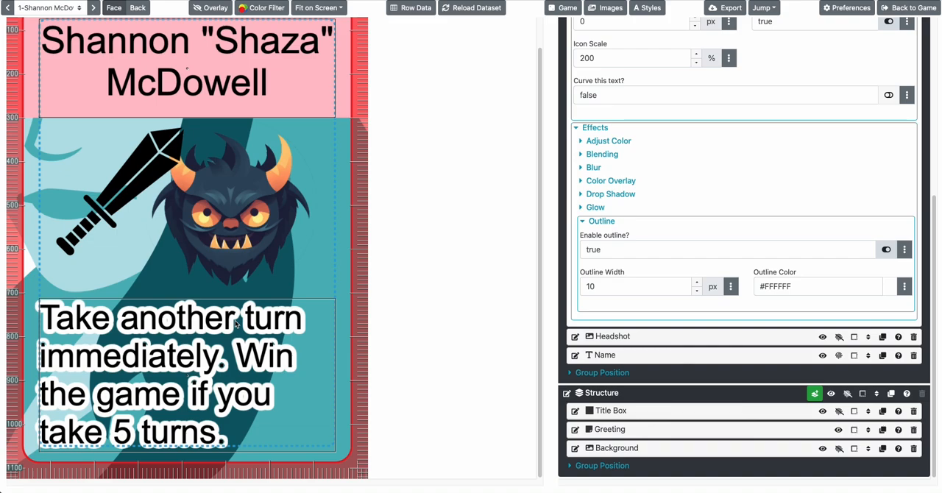
scroll(222, 335, "up", 1)
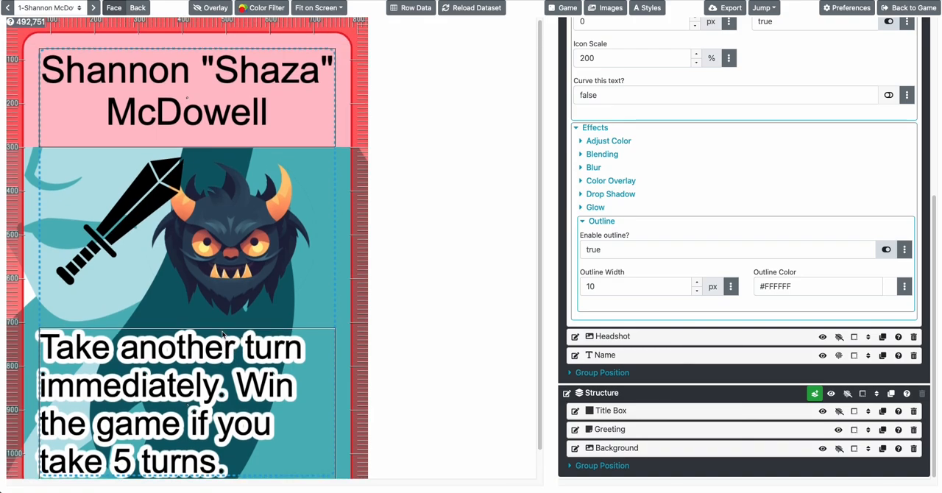
scroll(222, 335, "down", 1)
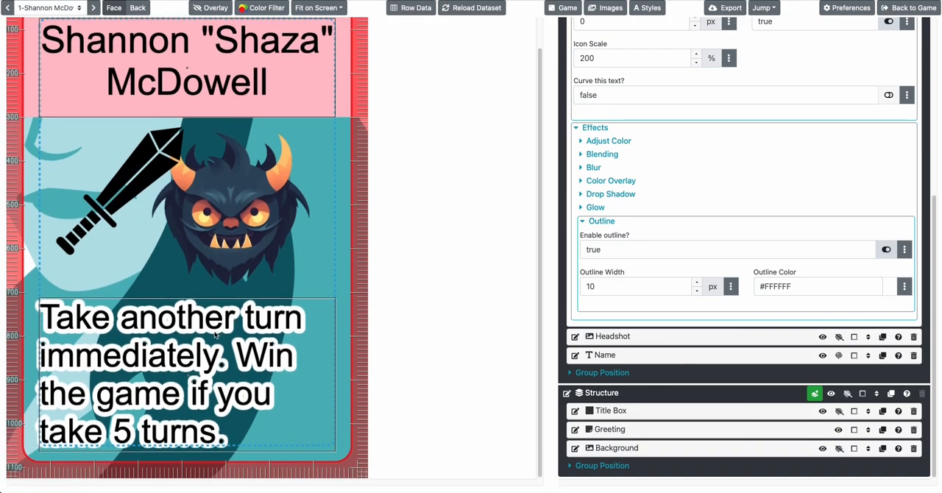
Go through the deck's cards to check how the outlined Ability text and icons look over the background
left_click(94, 8)
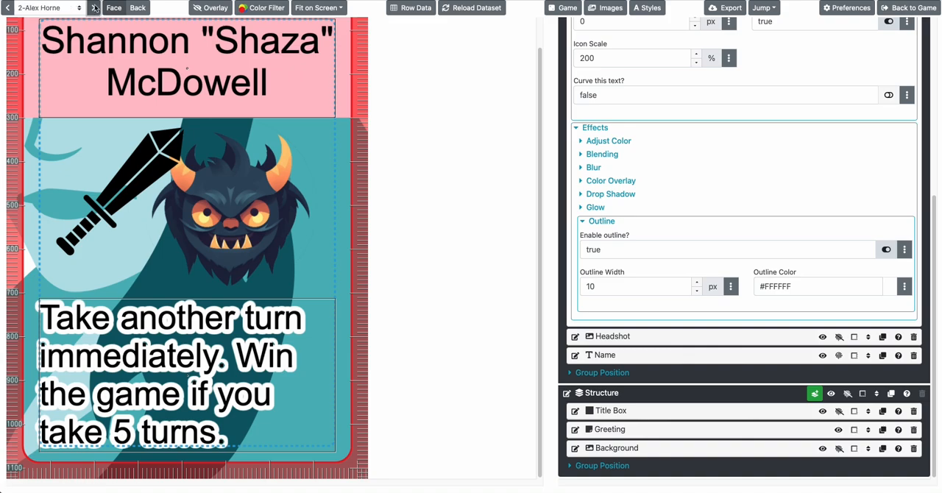
left_click(94, 7)
left_click(94, 7)
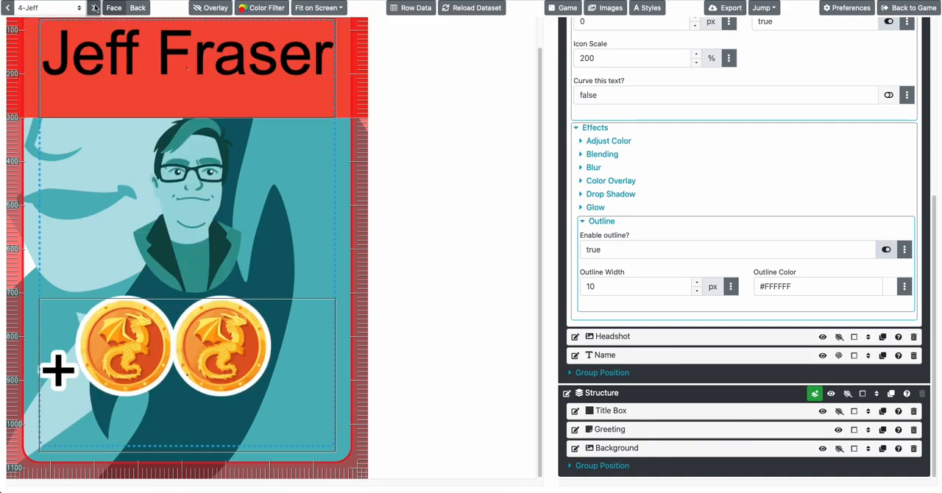
left_click(94, 7)
left_click(94, 7)
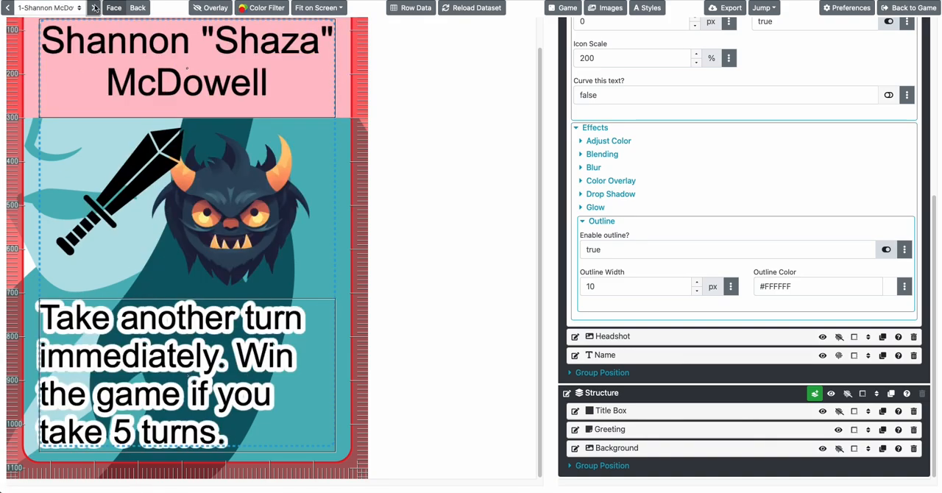
left_click(95, 8)
left_click(94, 8)
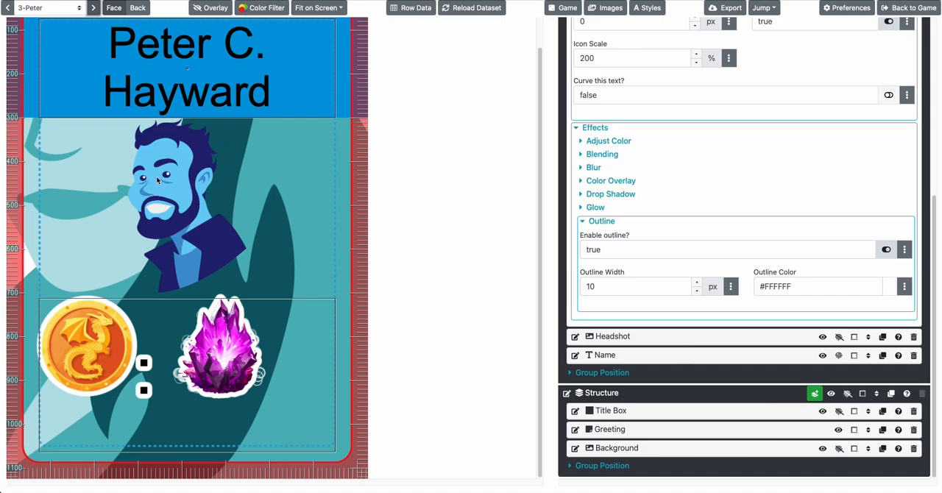
Enable the glow effect on the Headshot layer in the Content group
scroll(641, 100, "up", 5)
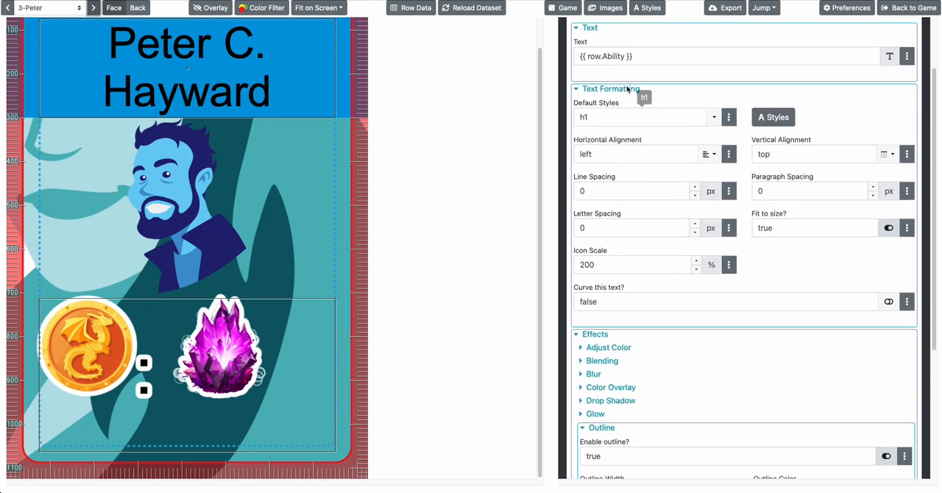
scroll(627, 88, "down", 1)
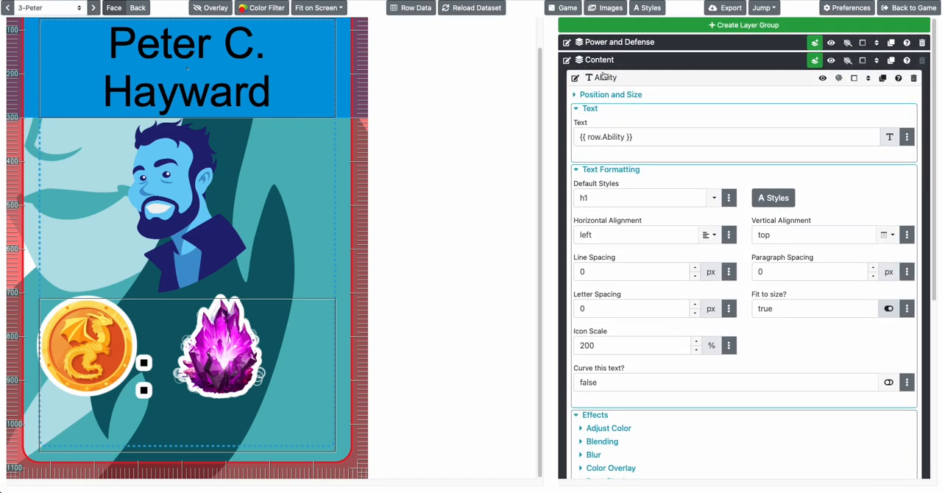
left_click(604, 76)
left_click(612, 96)
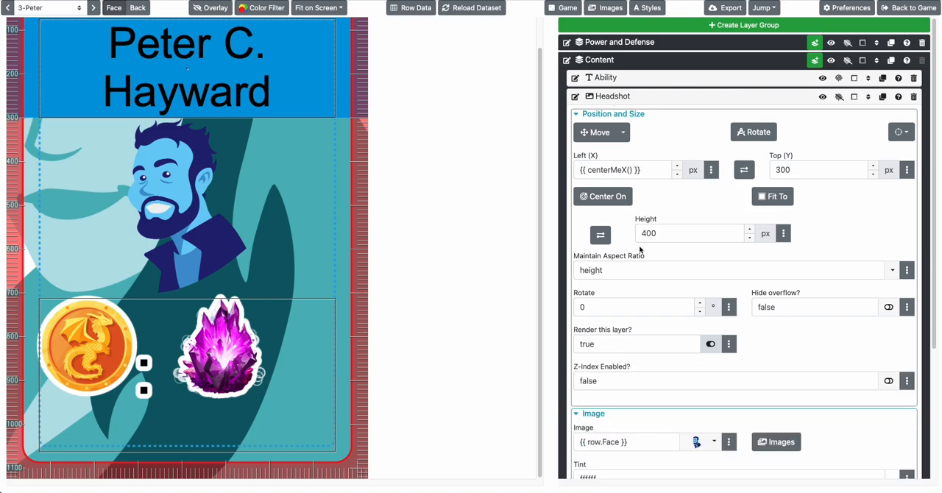
left_click(617, 114)
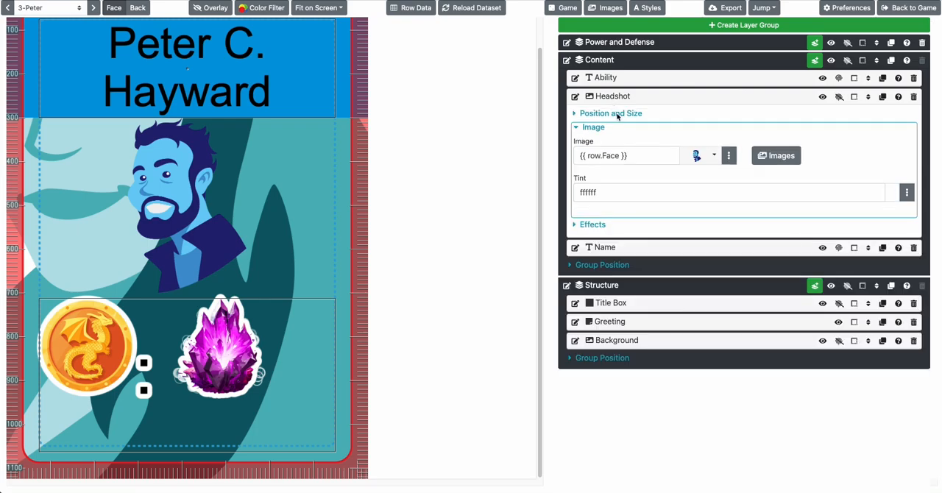
left_click(595, 225)
left_click(596, 304)
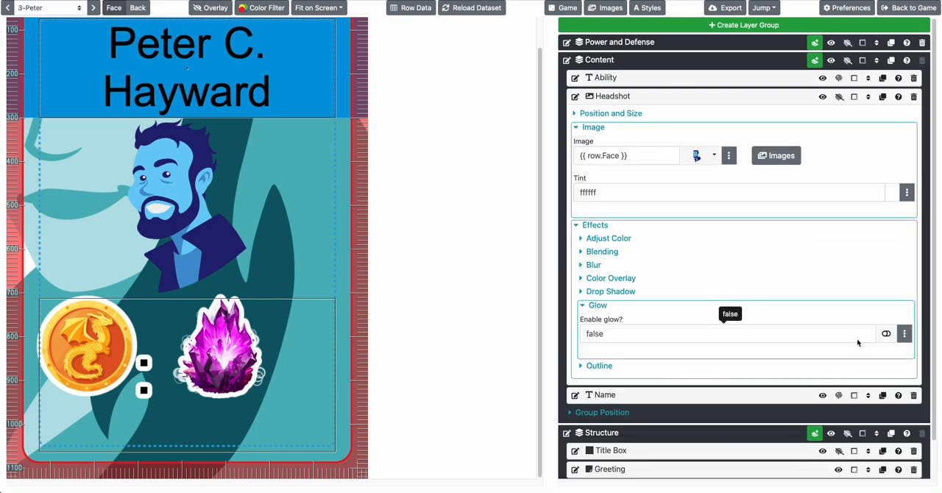
left_click(741, 334)
scroll(742, 333, "down", 1)
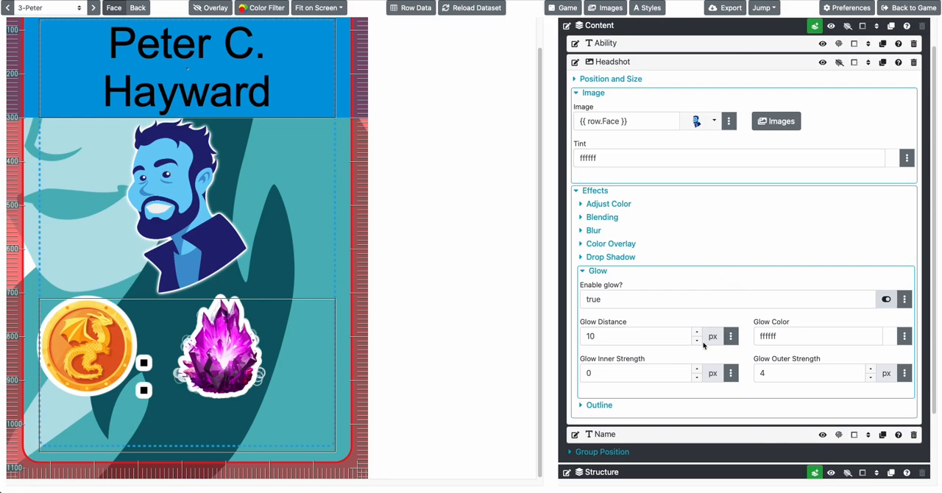
Set the headshot's glow distance to 20 px and its glow outer strength to 2 px
left_click(669, 337)
type("20")
left_click(778, 374)
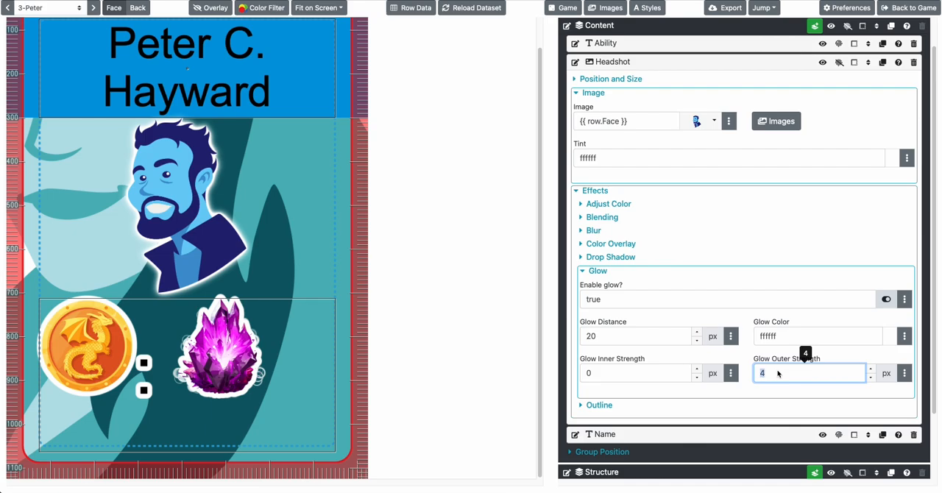
key("Tab")
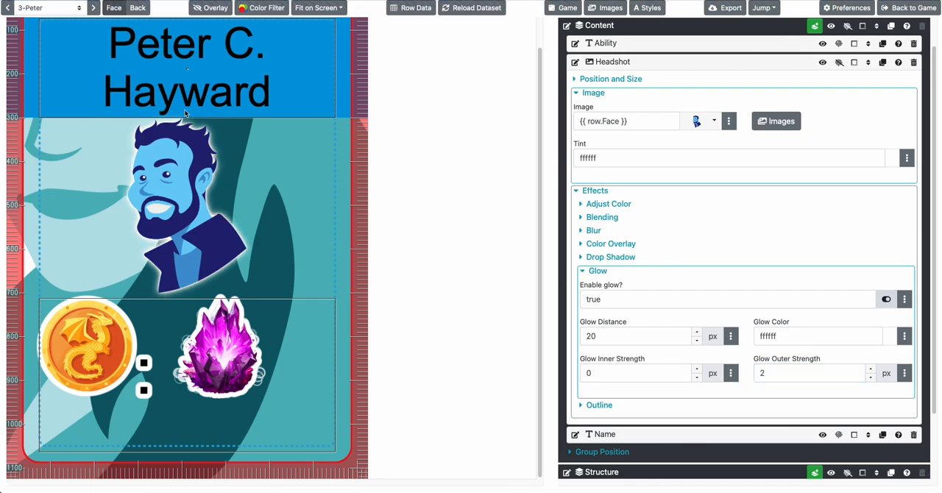
Browse several cards to check the headshot glow against the background image
left_click(94, 7)
left_click(93, 8)
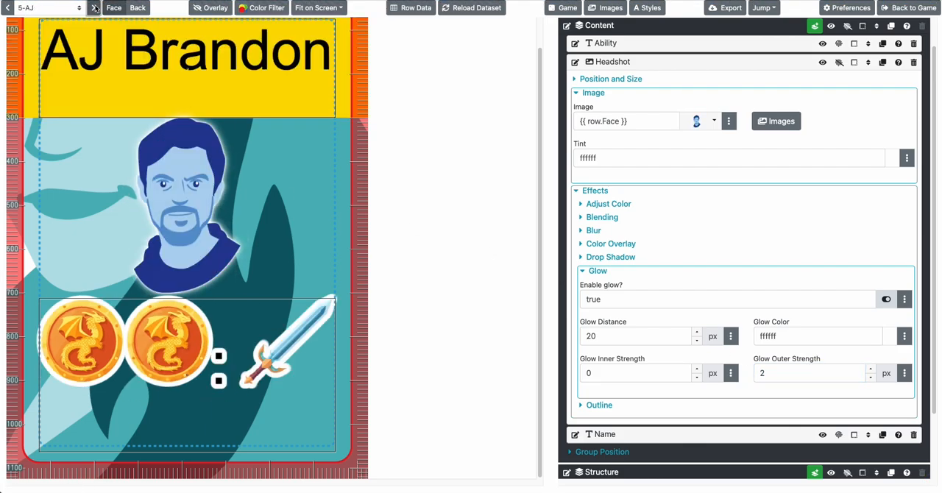
left_click(16, 11)
left_click(9, 10)
left_click(7, 10)
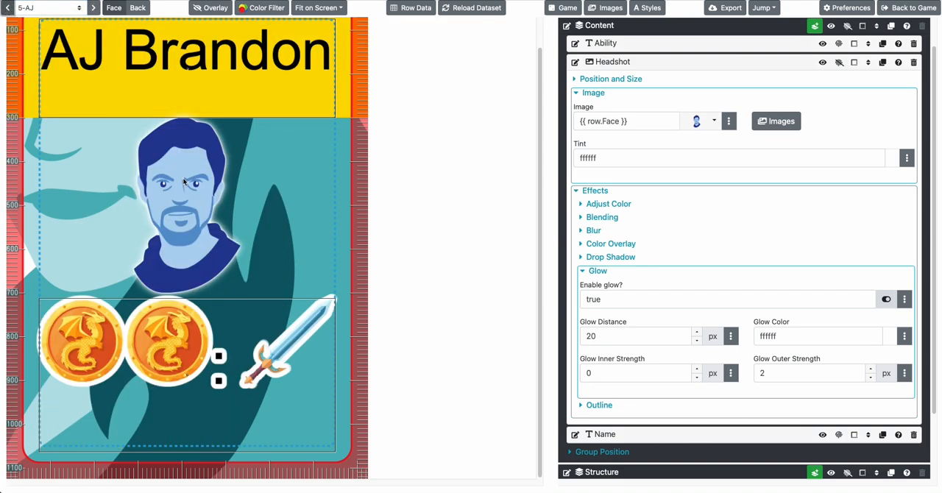
scroll(273, 214, "up", 1)
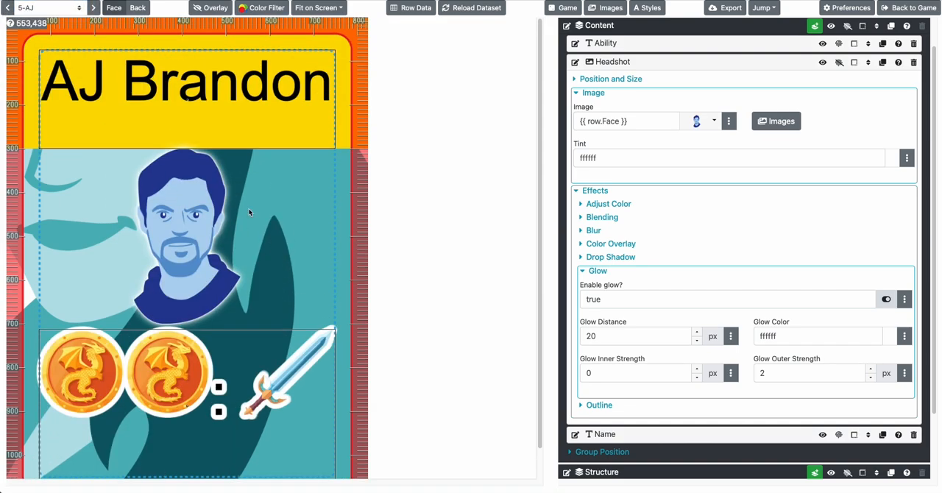
scroll(249, 212, "down", 1)
scroll(248, 212, "down", 1)
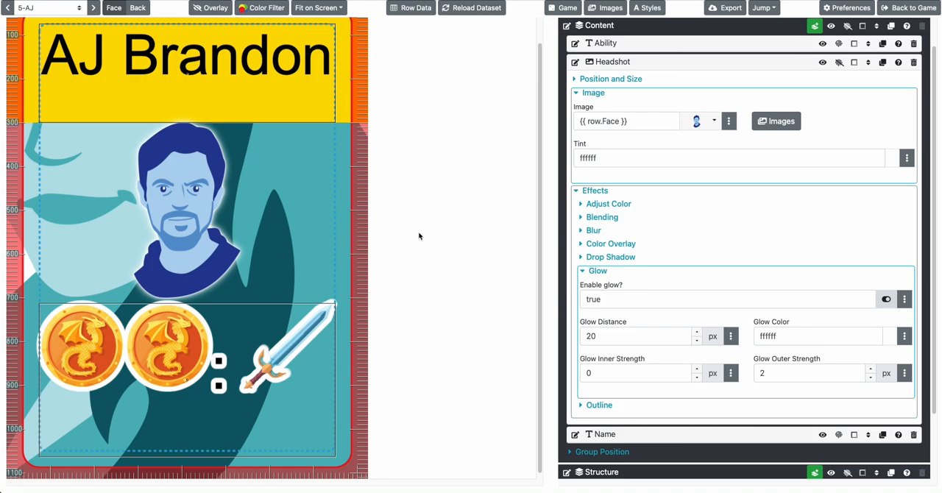
Collapse the Headshot layer's image settings, then review the current card's row data and close it
left_click(596, 92)
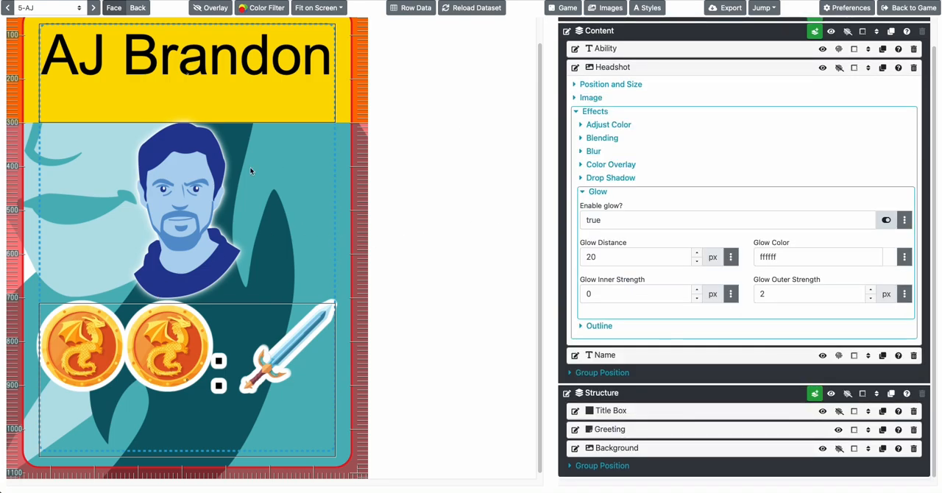
scroll(250, 171, "up", 2)
left_click(410, 8)
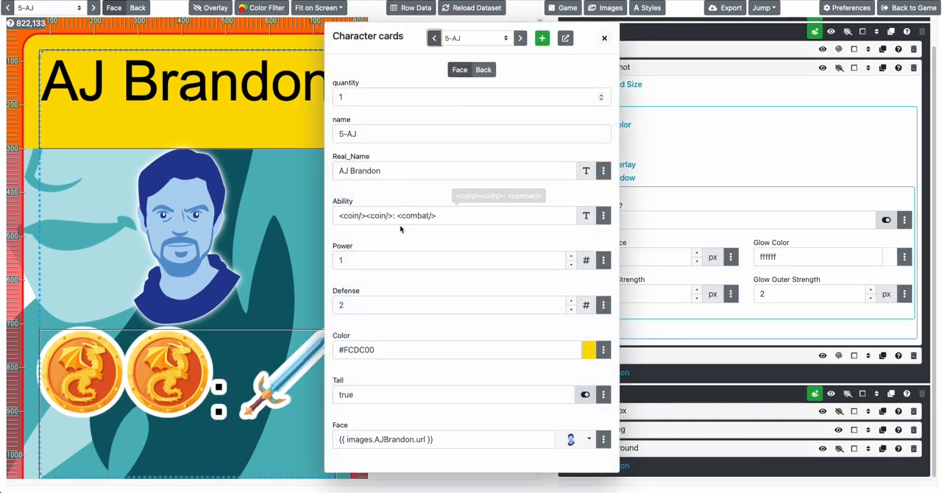
left_click(252, 287)
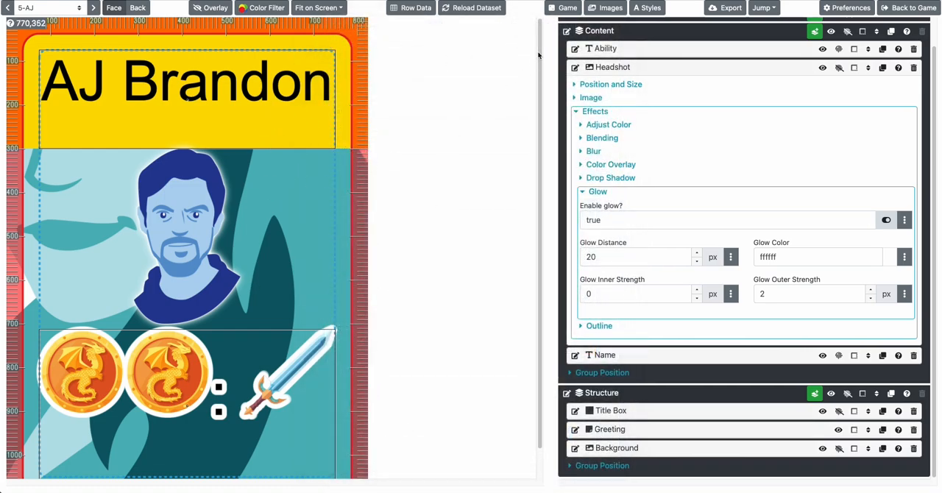
Review the current card's row data, including its Tall value, then look at the card back and return to the face
left_click(412, 8)
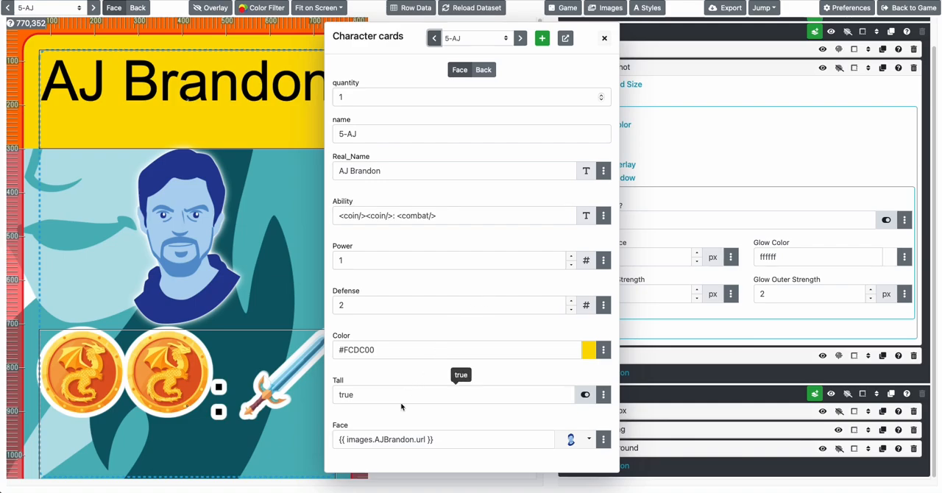
left_click(398, 397)
left_click(150, 69)
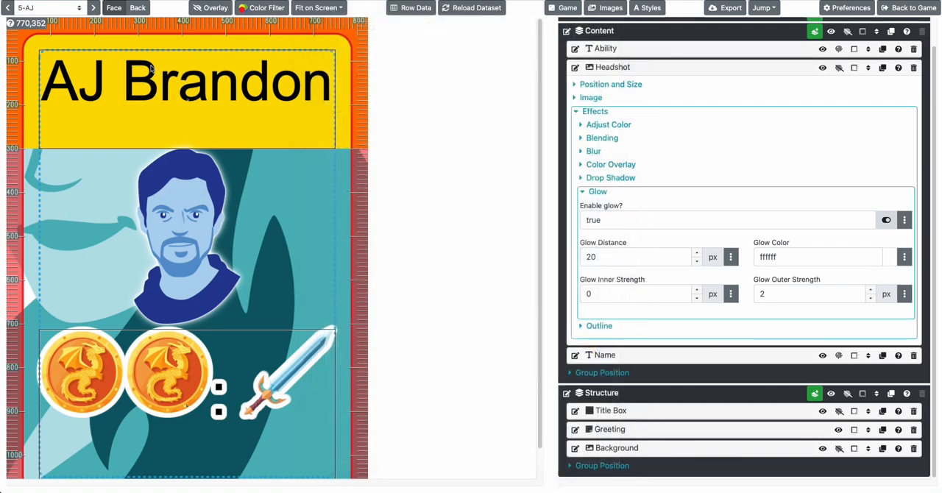
left_click(135, 9)
left_click(116, 9)
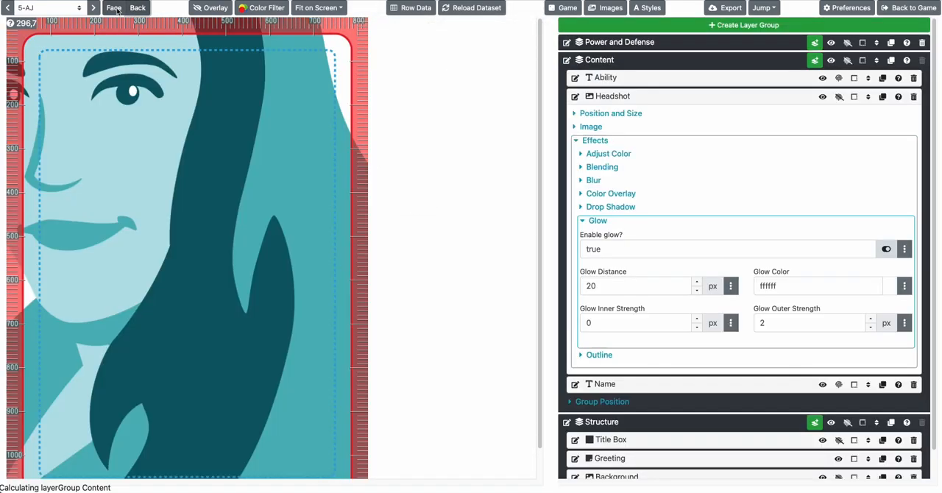
Collapse the Content and Structure groups, then copy the Structure, Content, and Power and Defense groups to the card back
left_click(604, 60)
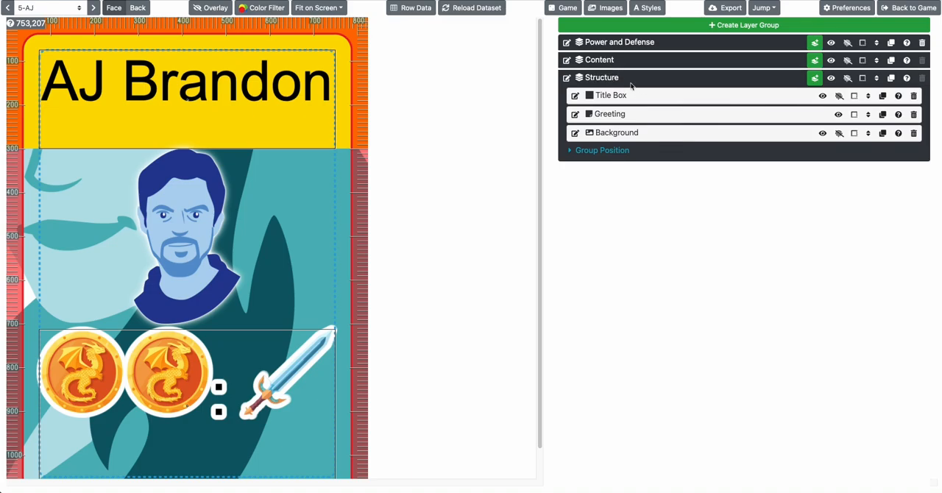
left_click(623, 81)
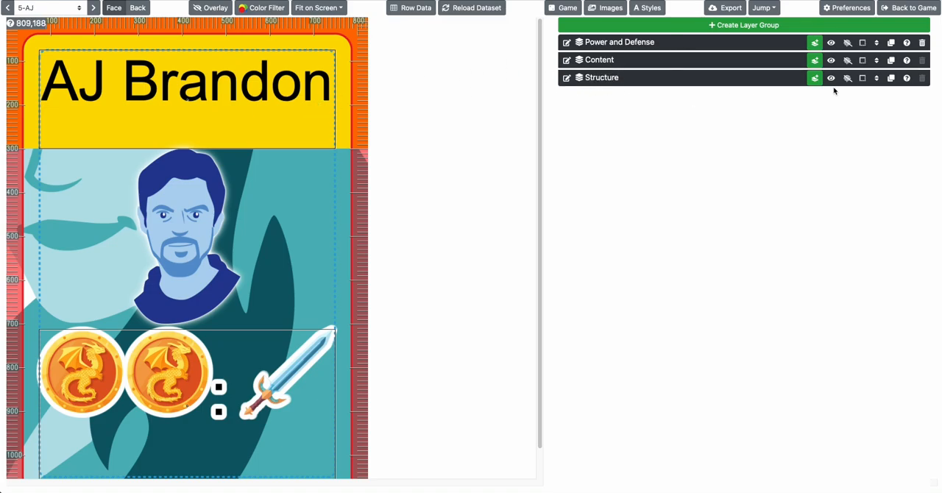
left_click(891, 77)
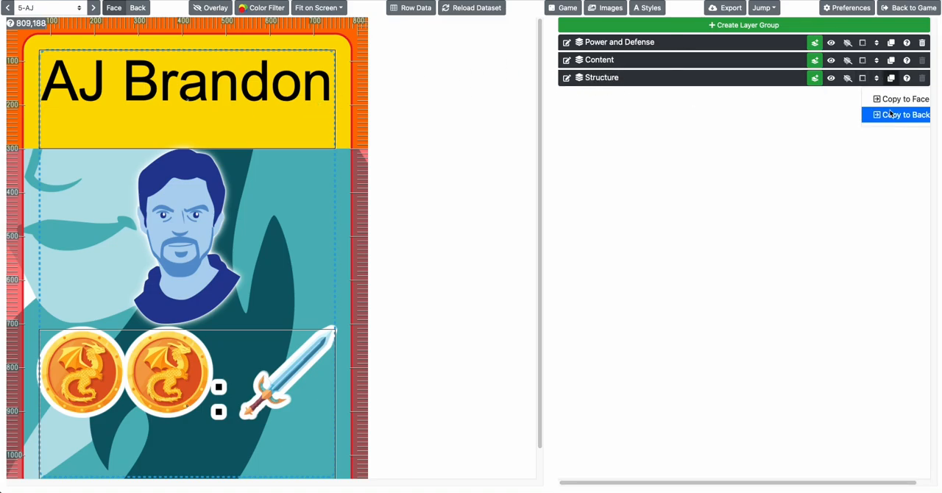
left_click(890, 114)
left_click(891, 60)
left_click(896, 98)
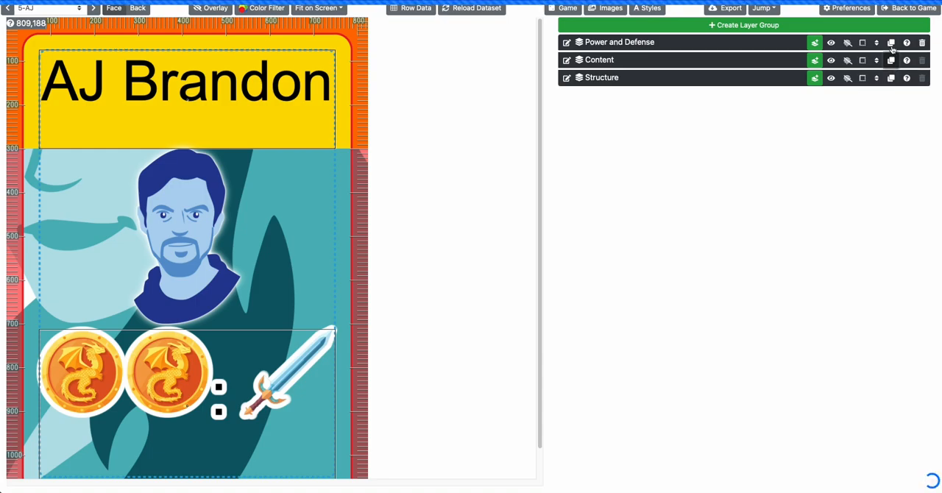
left_click(891, 43)
left_click(894, 79)
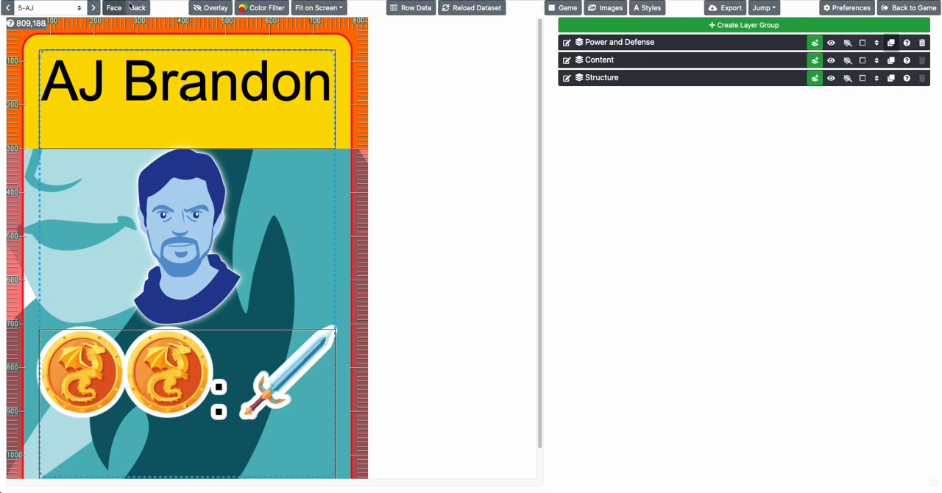
Check the copied layers on the backs of several cards and turn off the outline highlights of Ability2 and Name2
left_click(132, 8)
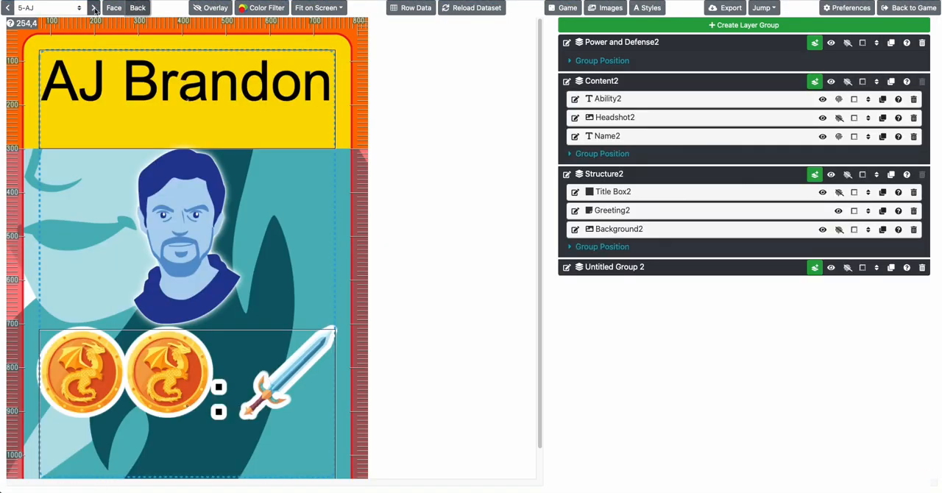
left_click(94, 8)
left_click(94, 8)
left_click(94, 8)
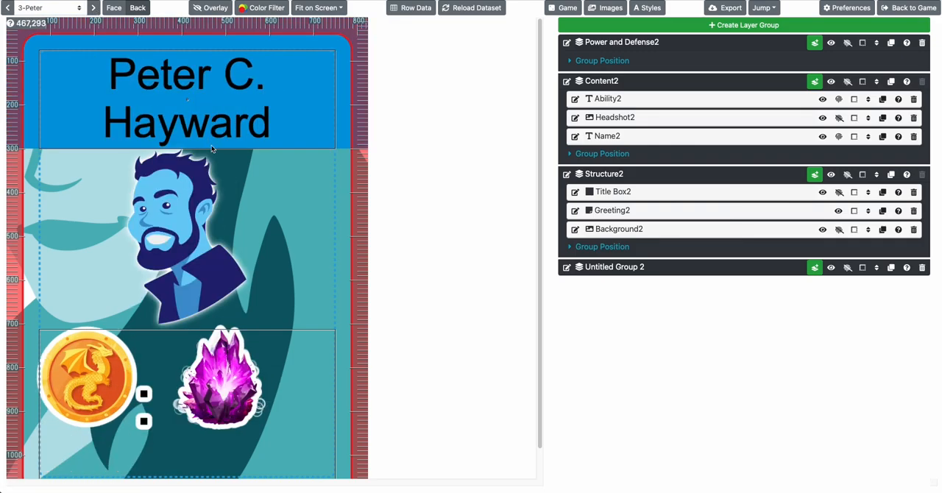
scroll(211, 145, "down", 1)
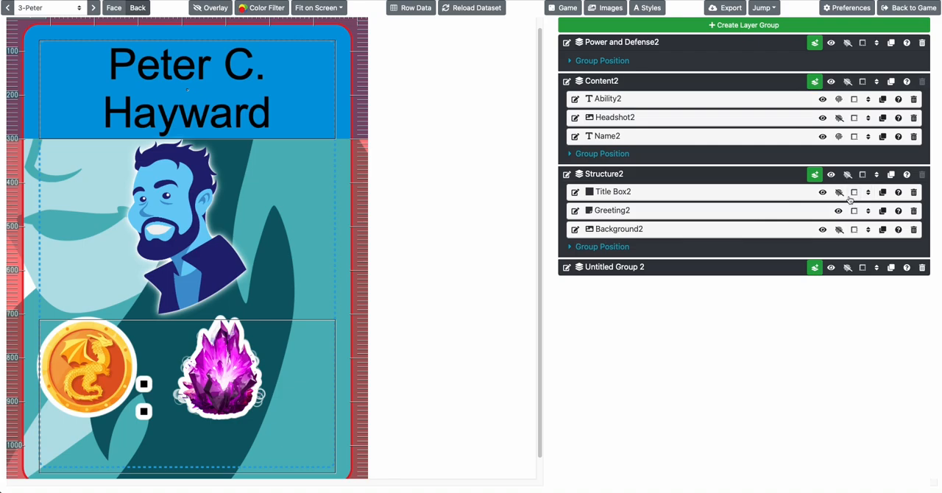
left_click(839, 98)
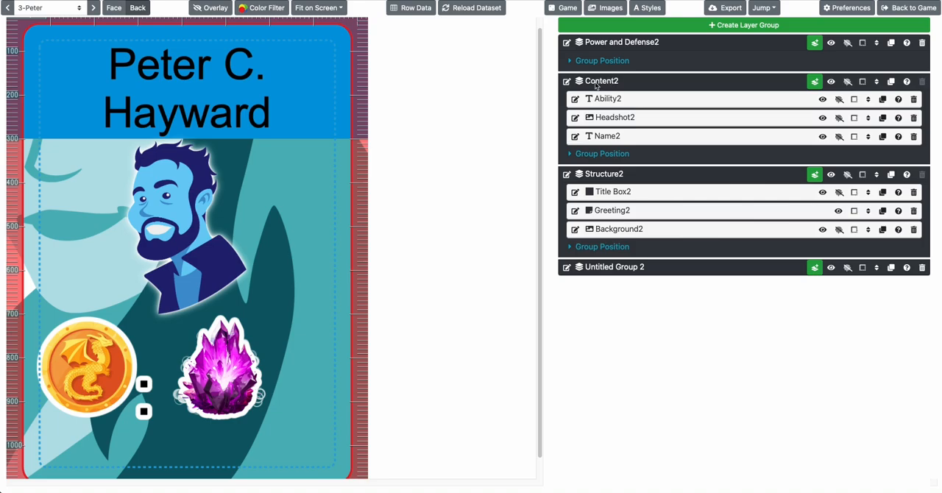
Open the position and size settings of the Ability2 layer on the card back
left_click(622, 101)
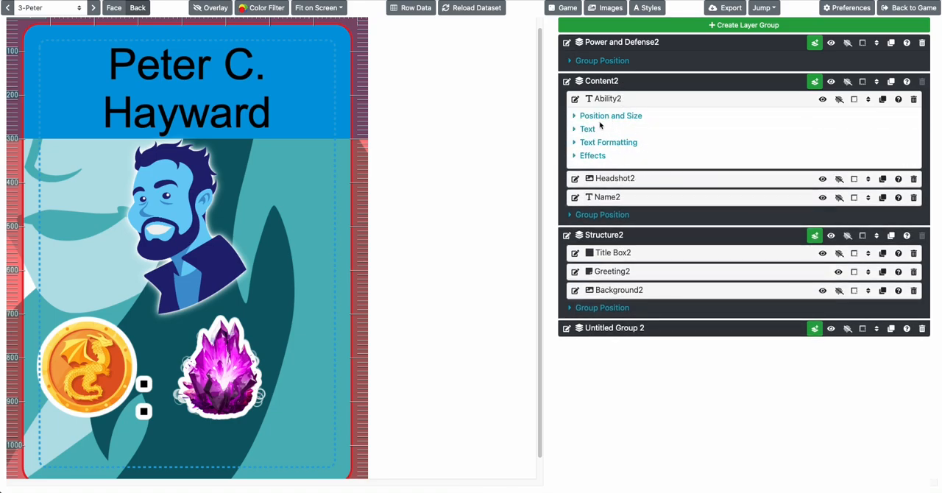
left_click(609, 116)
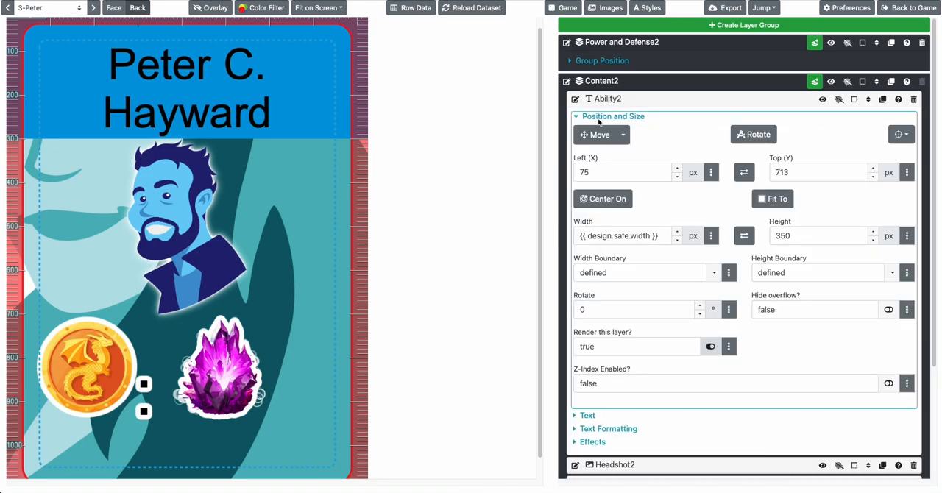
Try turning off rendering for the Ability2 layer, compare other cards, and turn rendering back on
left_click(707, 345)
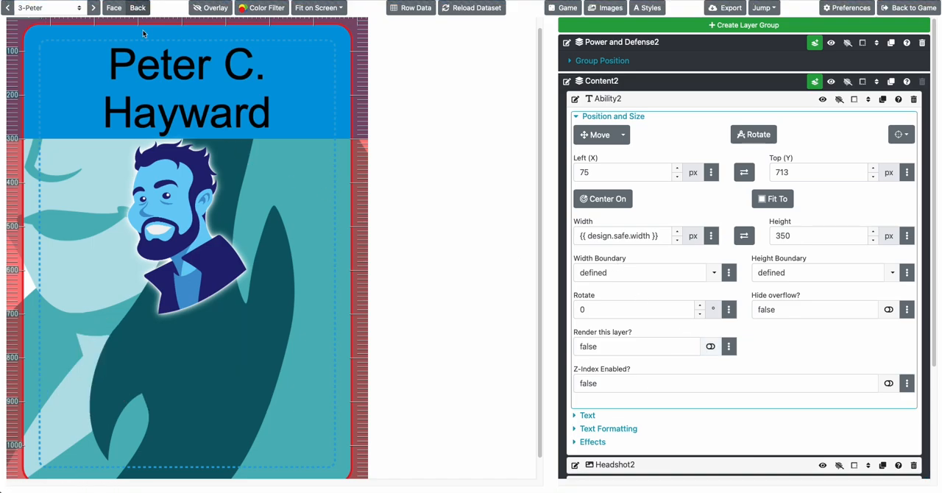
left_click(93, 8)
left_click(93, 8)
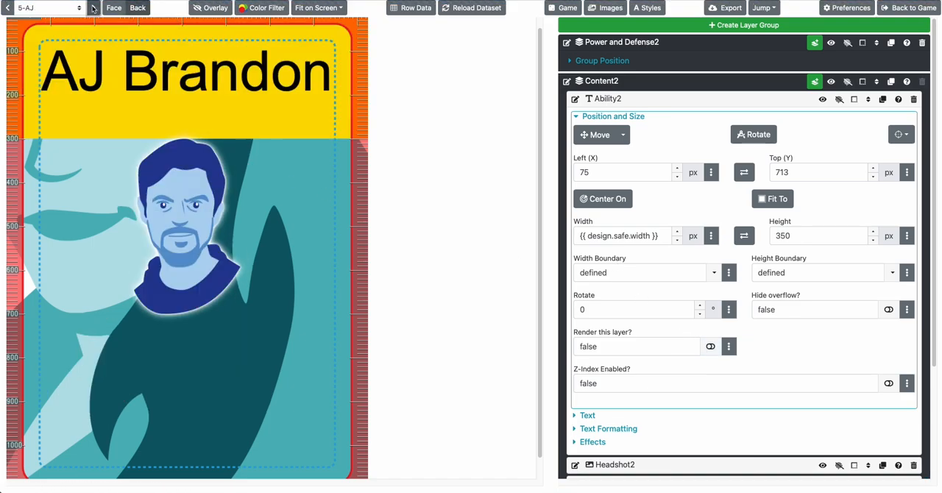
left_click(710, 346)
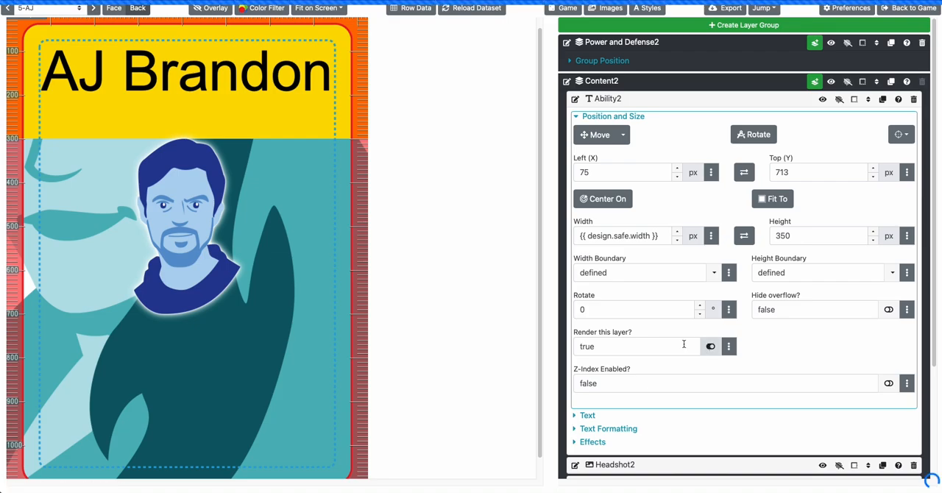
Make the Ability2 layer's rendering depend on the dataset by setting its render value to {{ row.Tall }}
left_click(657, 347)
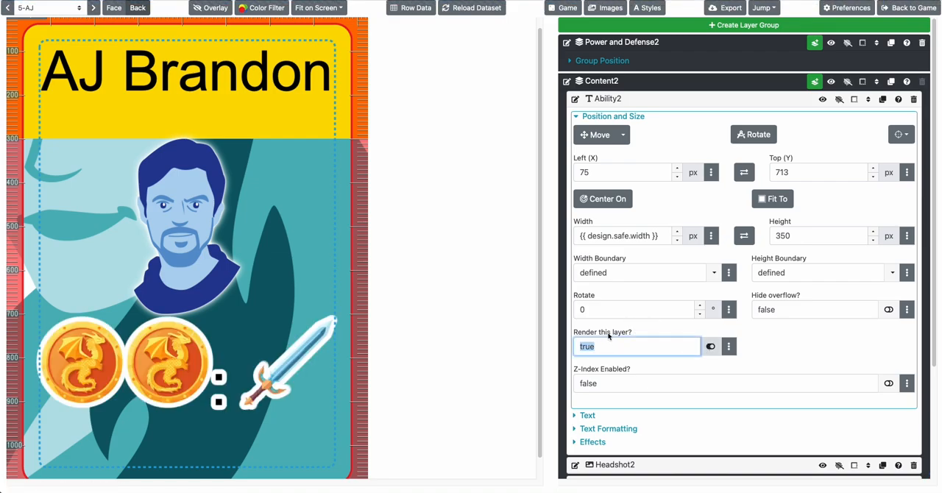
type("{{ row.Tall }}")
key("Tab")
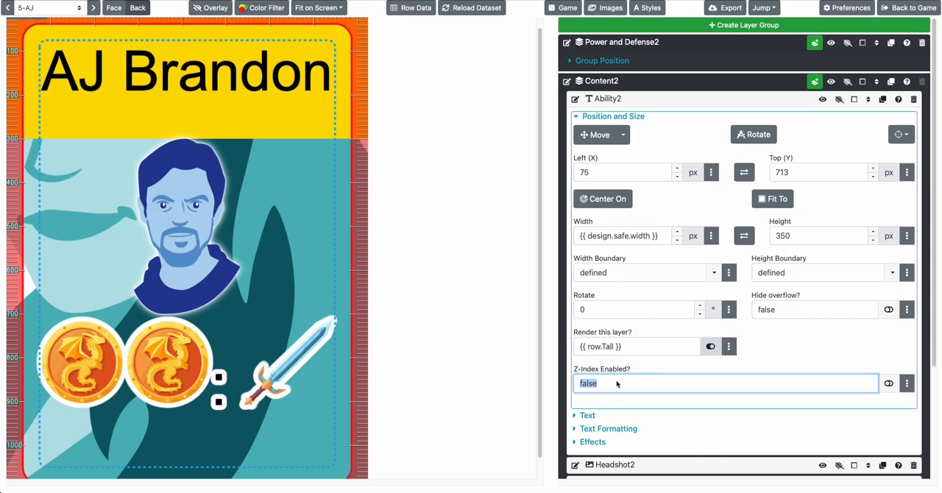
Browse the card backs to check on which cards the Ability2 layer renders according to the Tall value
left_click(94, 9)
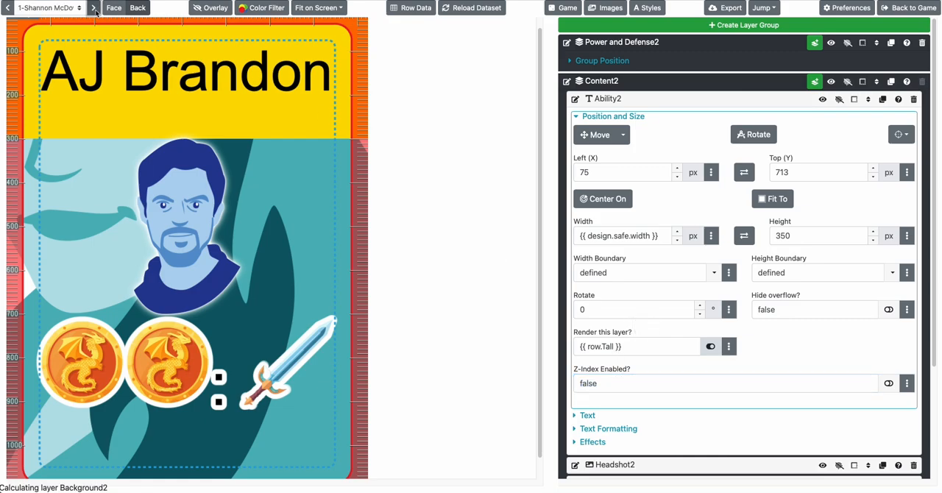
left_click(94, 9)
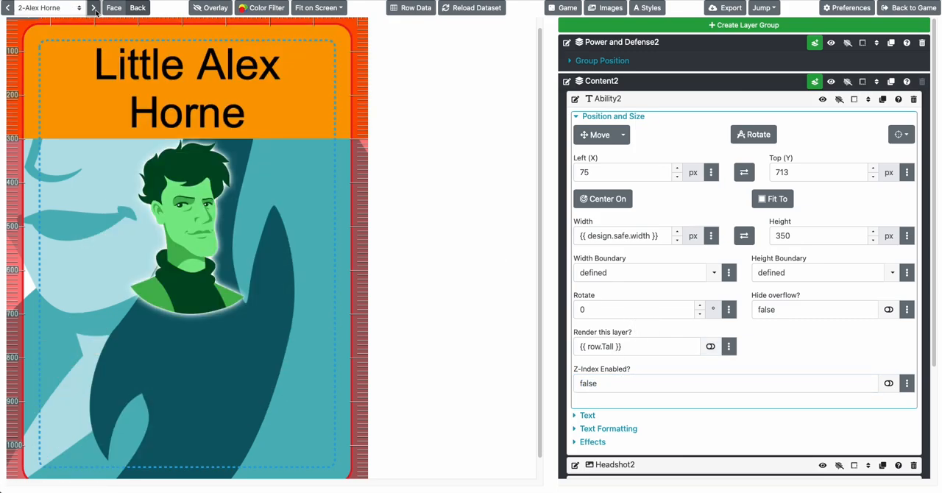
left_click(94, 9)
left_click(94, 9)
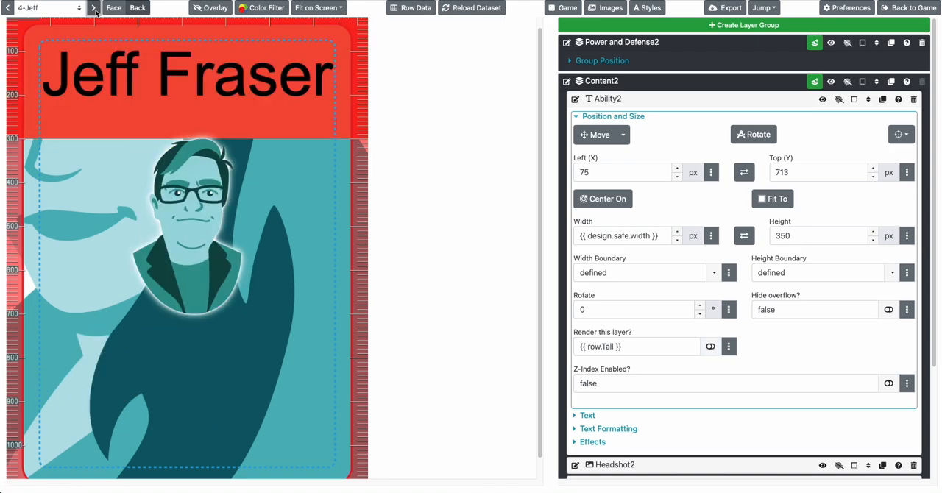
left_click(6, 8)
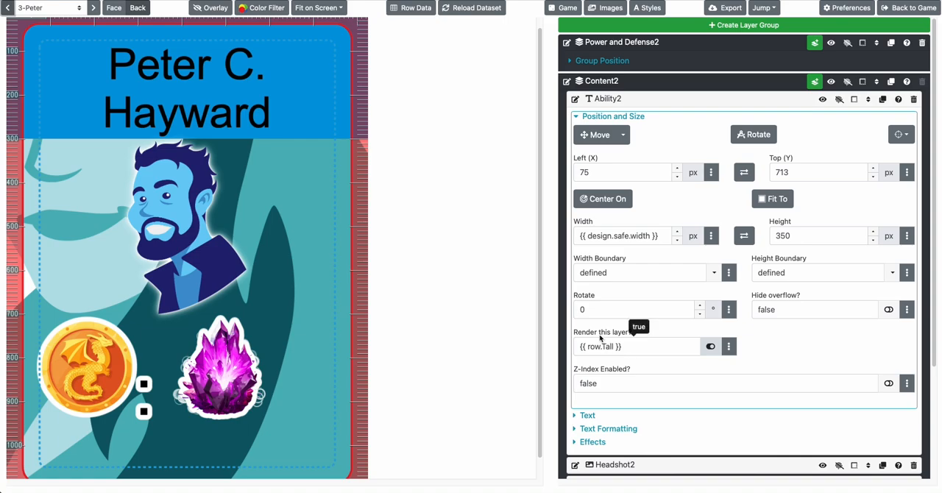
scroll(237, 227, "down", 1)
scroll(237, 227, "up", 2)
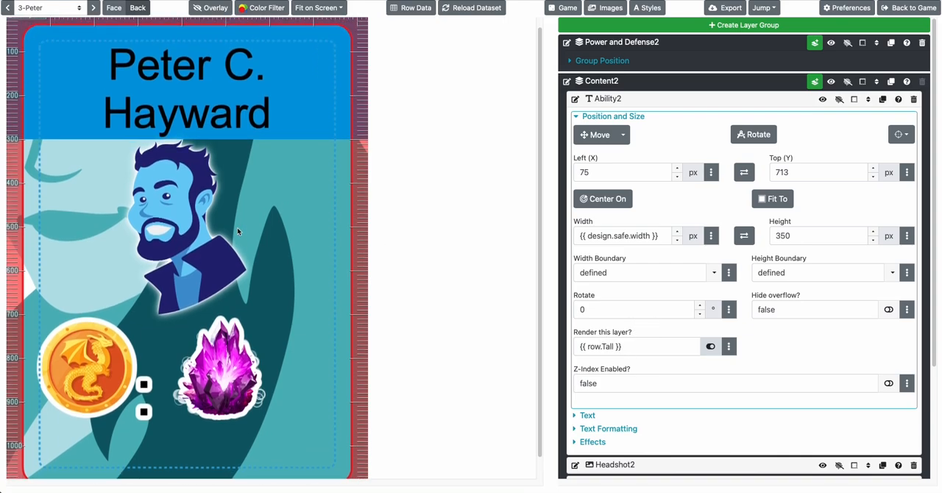
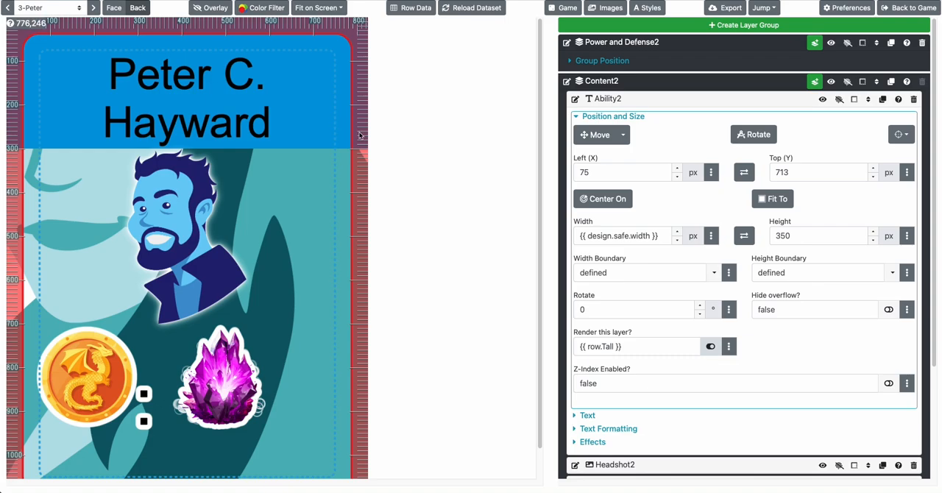
Try inverting the Ability2 layer's render condition to {{ not row.Tall }} and check the result on the other card backs
left_click(415, 7)
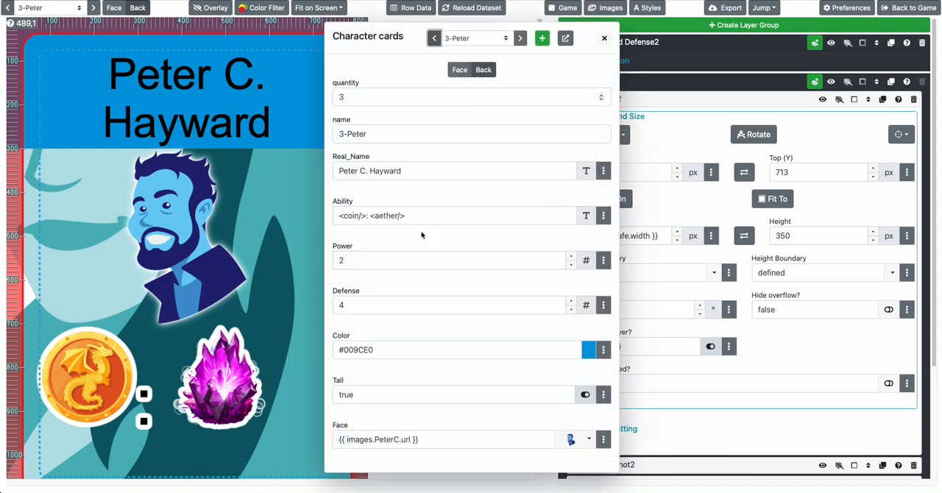
left_click(294, 248)
left_click(586, 350)
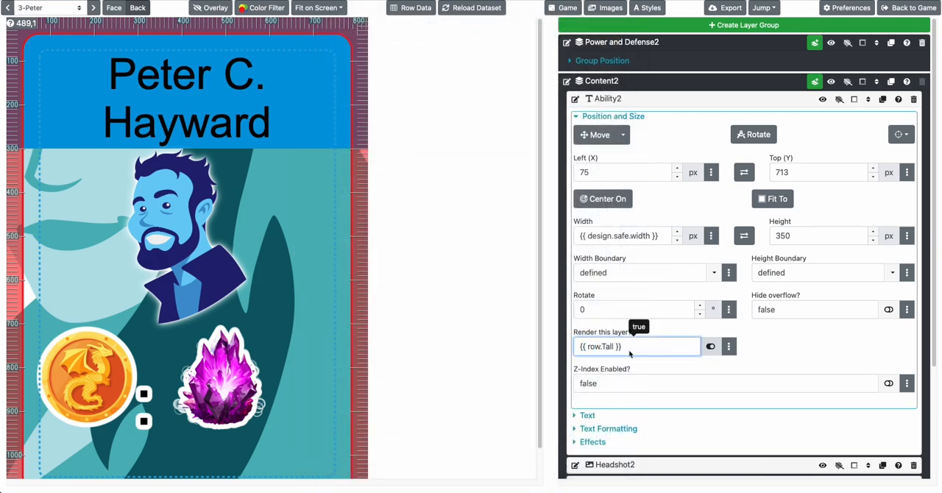
type("not")
key("Tab")
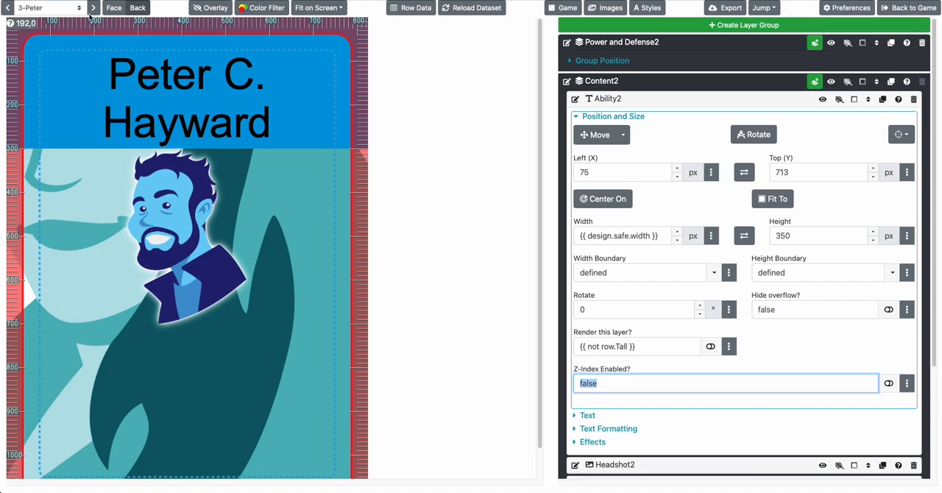
left_click(91, 8)
left_click(92, 8)
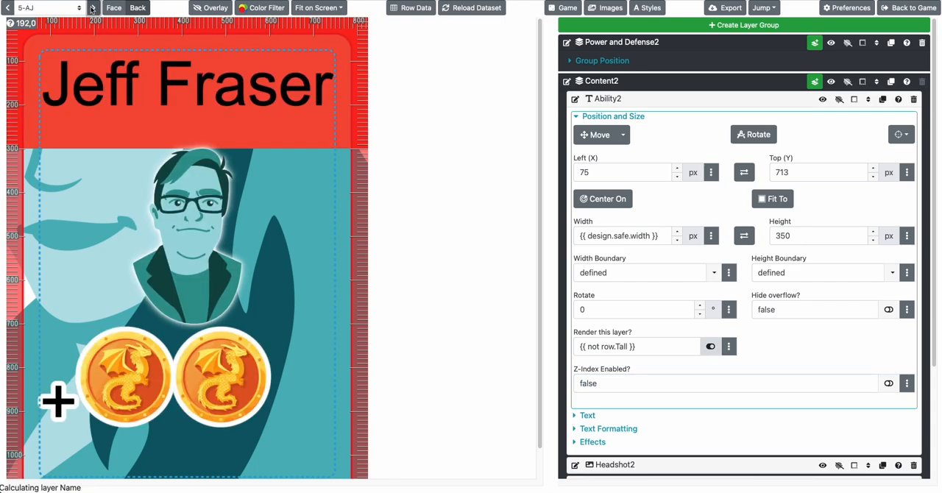
left_click(91, 8)
left_click(91, 8)
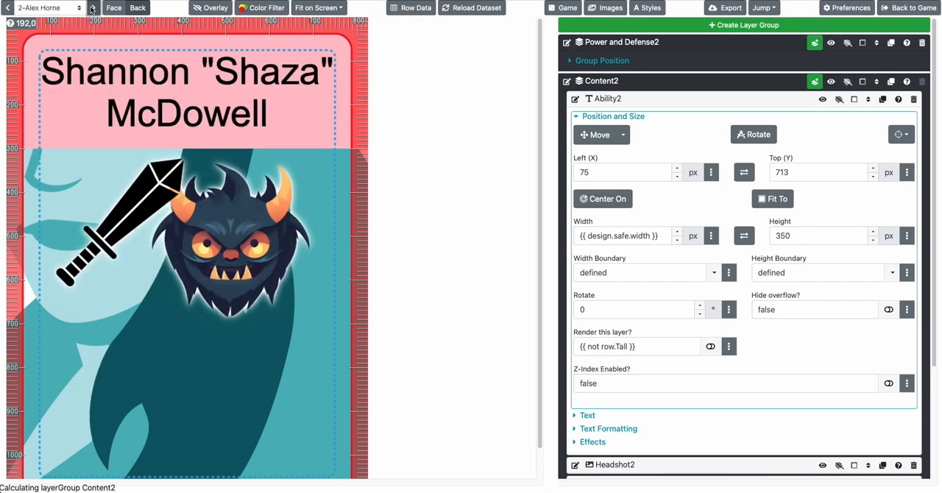
scroll(593, 342, "down", 1)
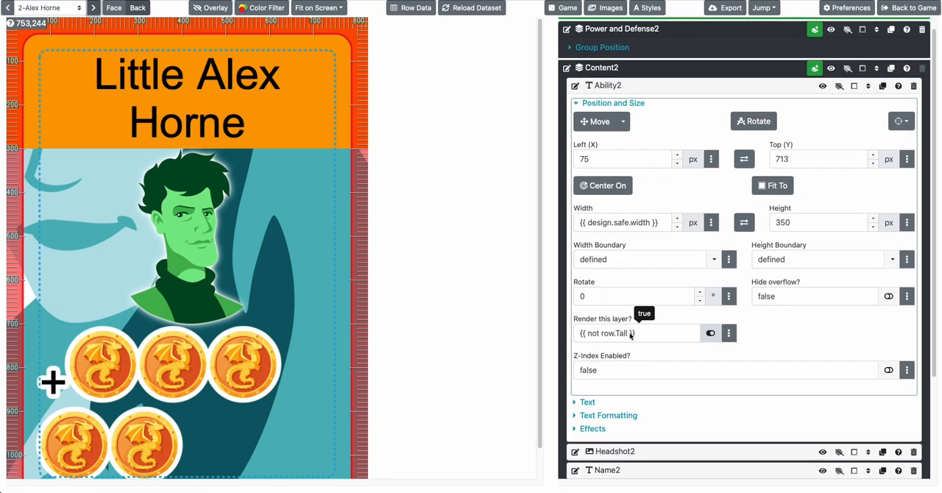
Remove the "not" from the Ability2 layer's render condition so it reads {{ row.Tall }}
left_click(593, 338)
double_click(594, 335)
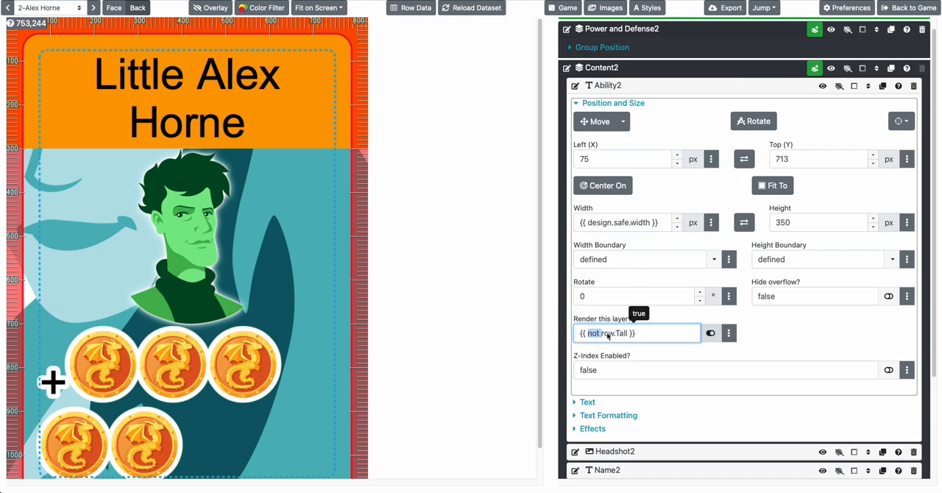
left_click(594, 337)
left_click(600, 337)
key("BackSpace")
key("BackSpace")
key("BackSpace")
key("BackSpace")
key("BackSpace")
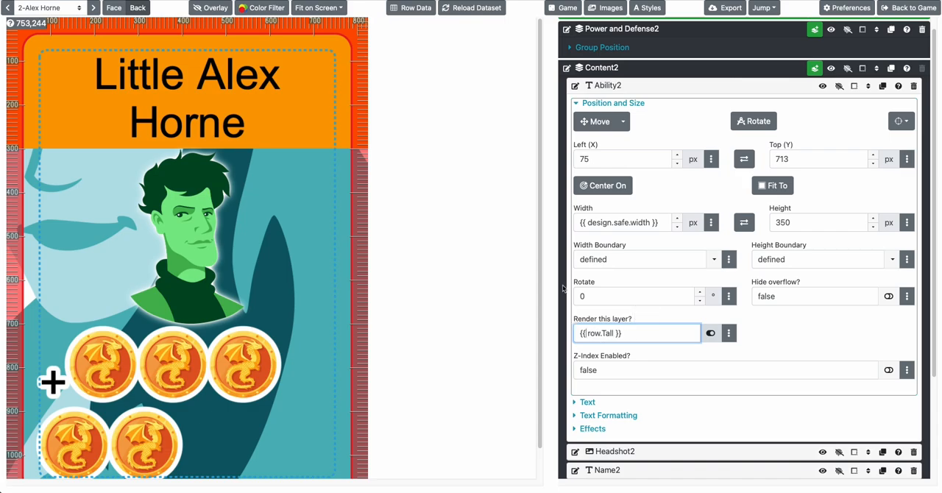
Open the full Character cards dataset and set the Power value in row 2 to 0
left_click(411, 7)
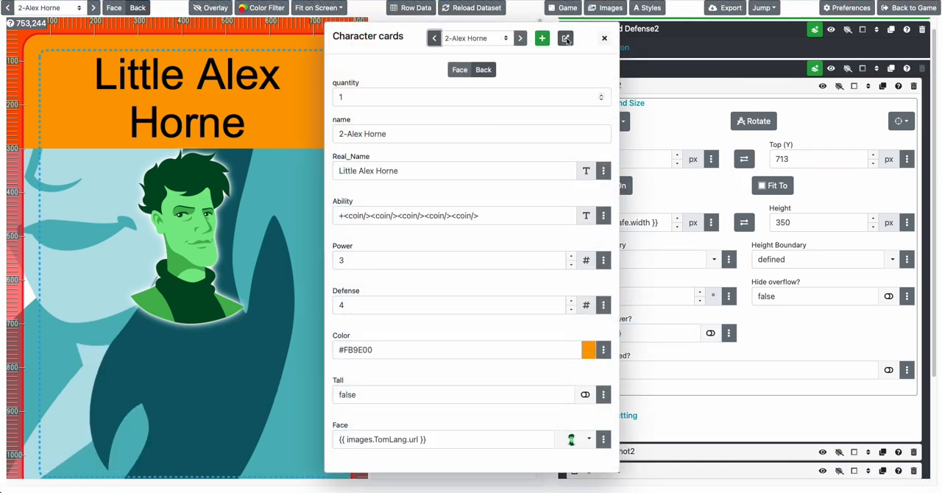
left_click(565, 38)
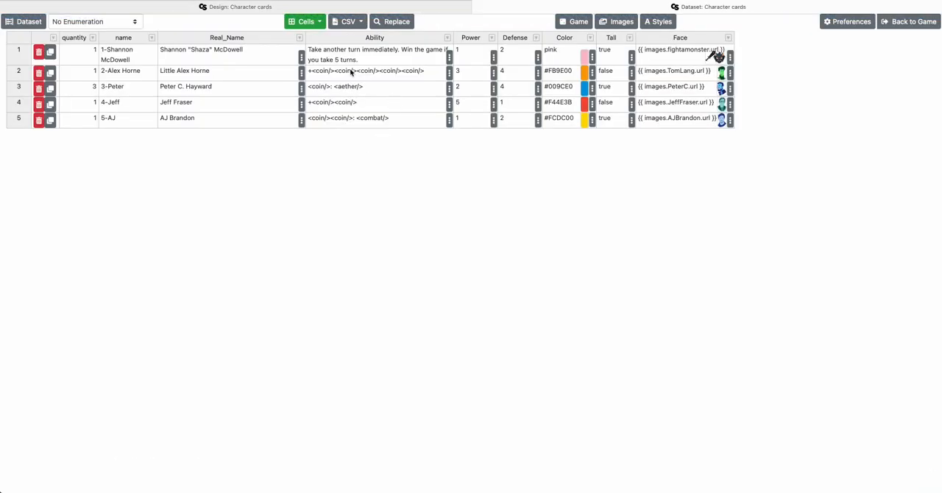
left_click(294, 23)
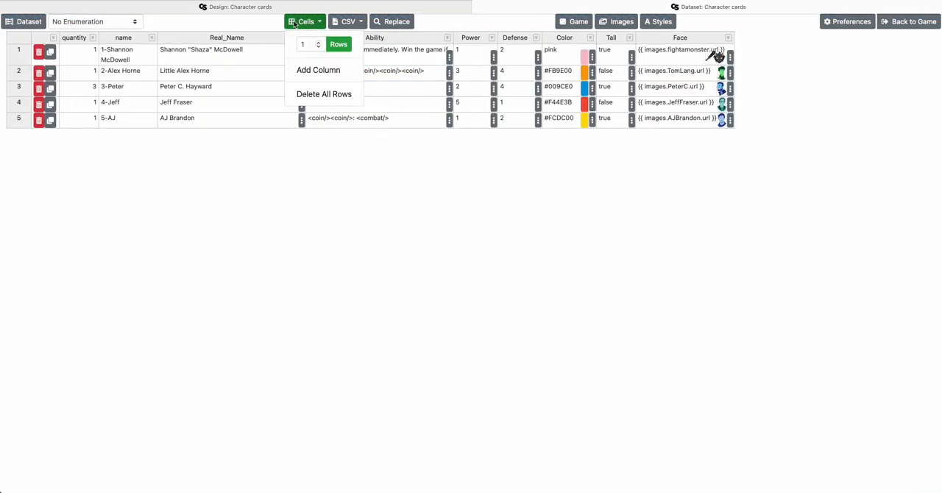
left_click(415, 67)
left_click(506, 58)
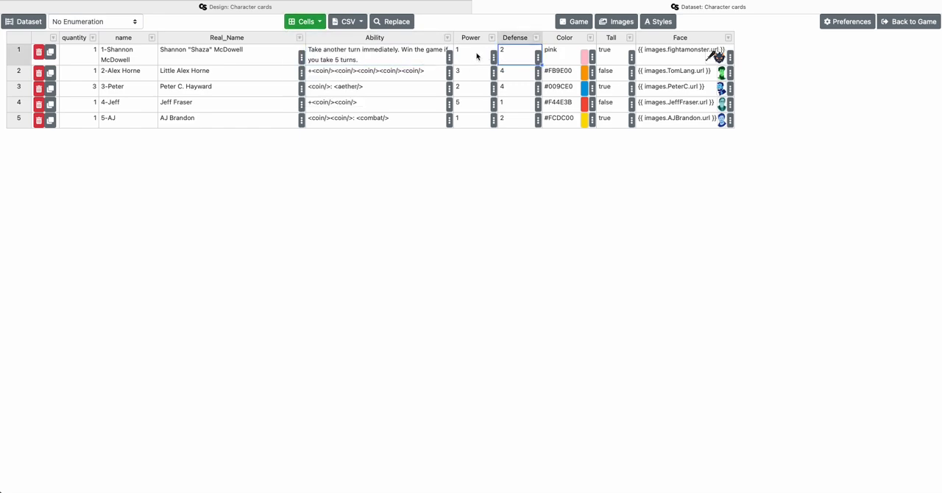
left_click(463, 74)
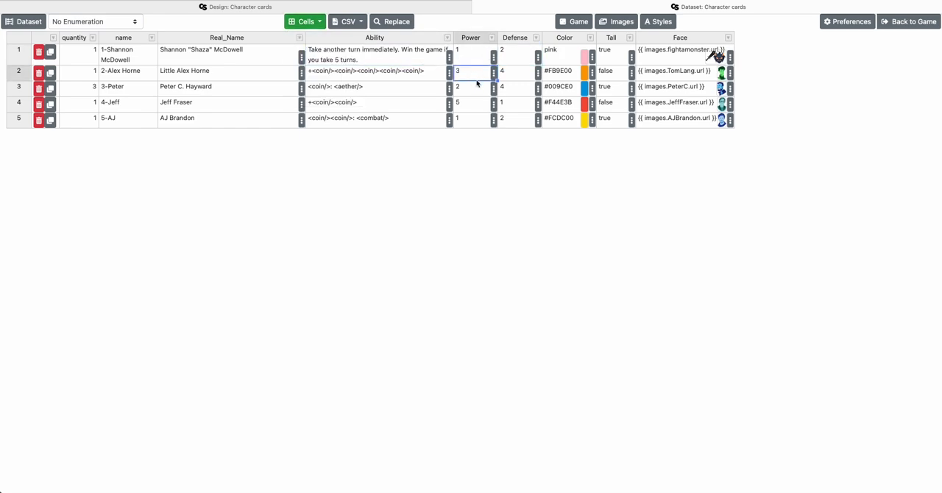
type("0")
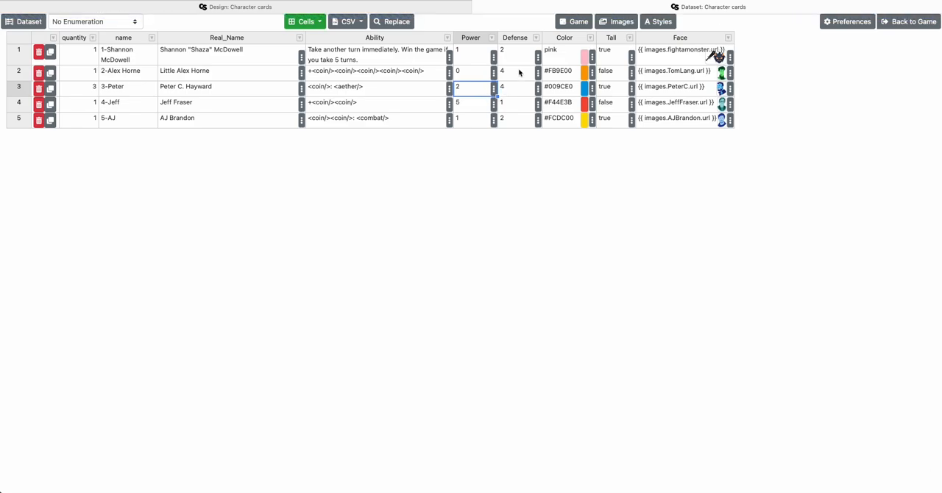
left_click(520, 72)
Set the Power value in row 5 of the dataset to 0
left_click(465, 109)
left_click(468, 122)
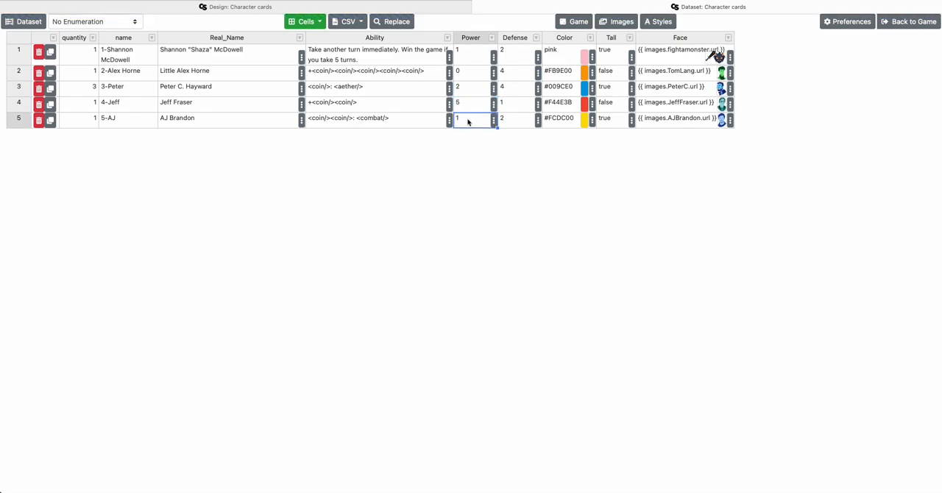
type("0")
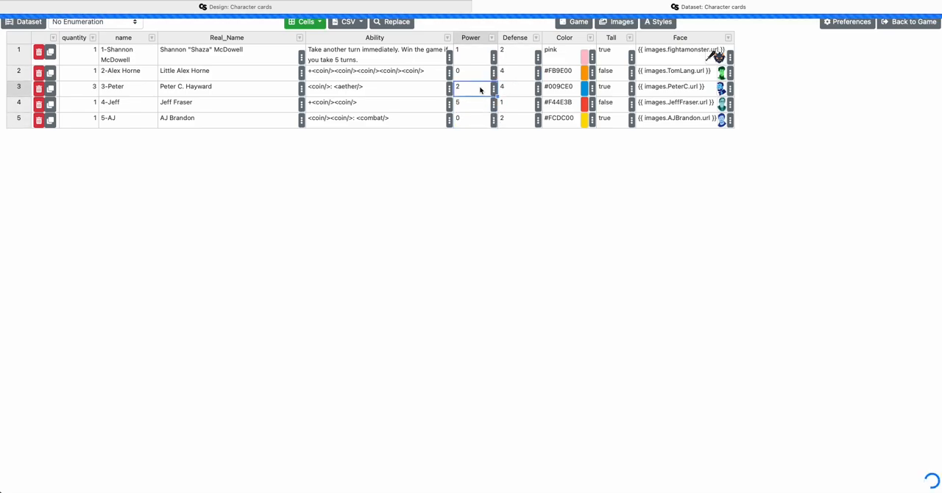
left_click(509, 120)
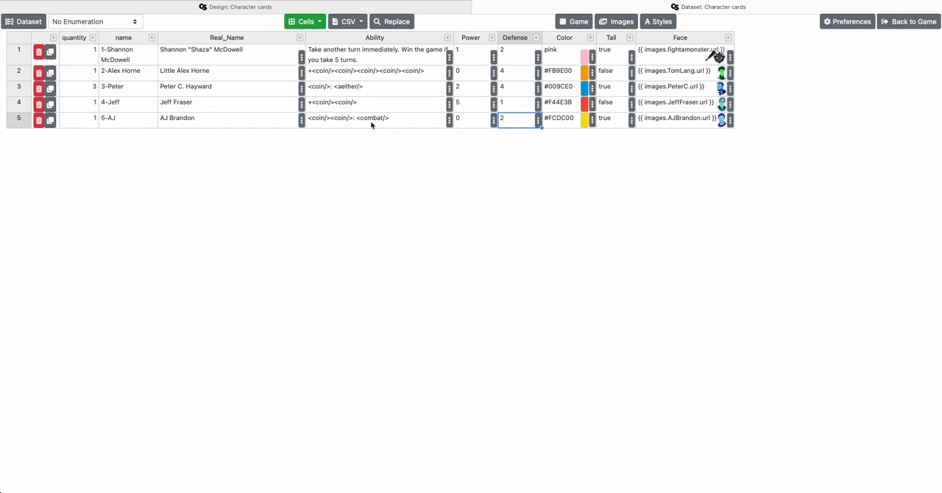
left_click(320, 124)
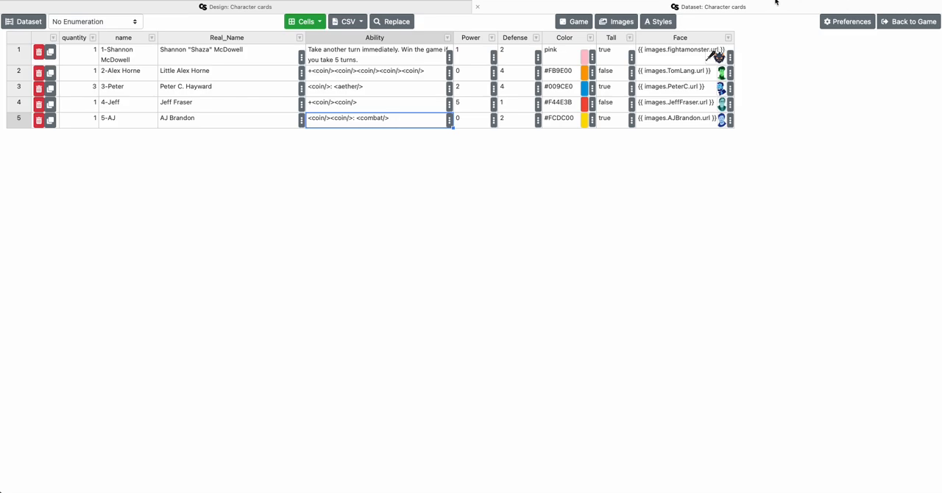
Return to the card design, reload the dataset and check the current card's row data
left_click(675, 7)
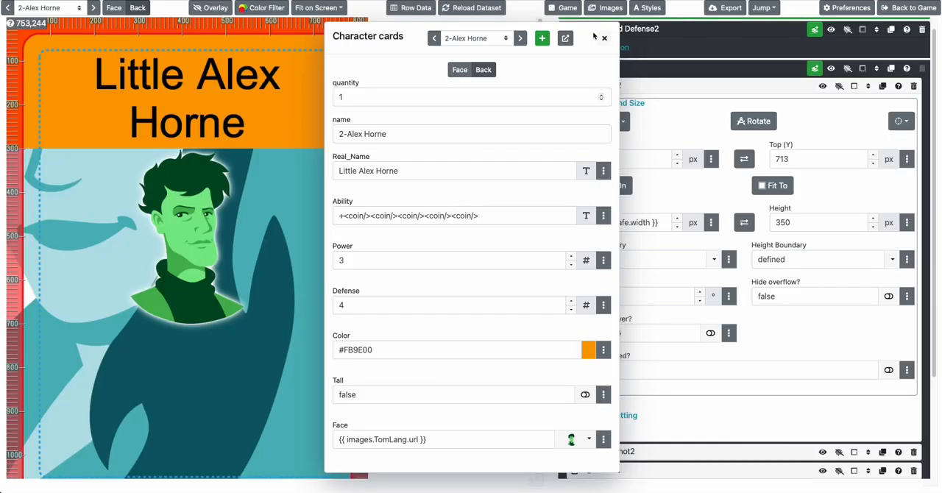
left_click(308, 86)
left_click(464, 8)
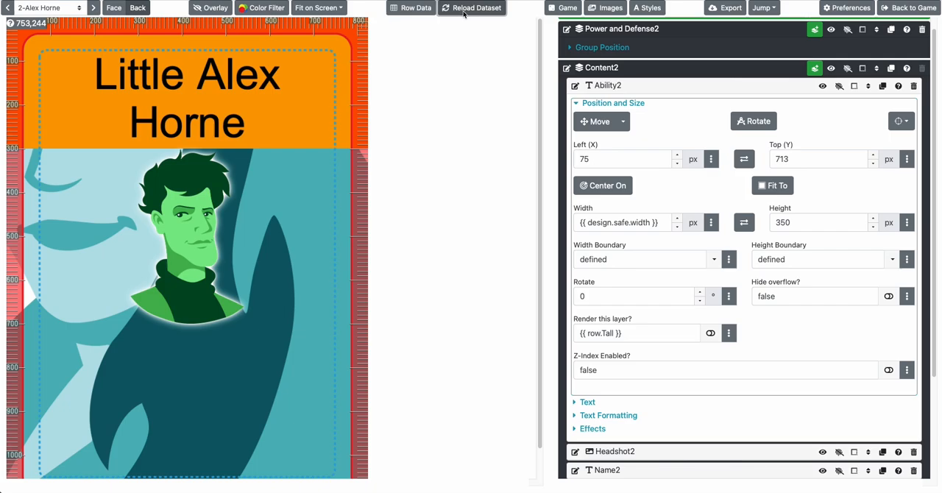
left_click(412, 8)
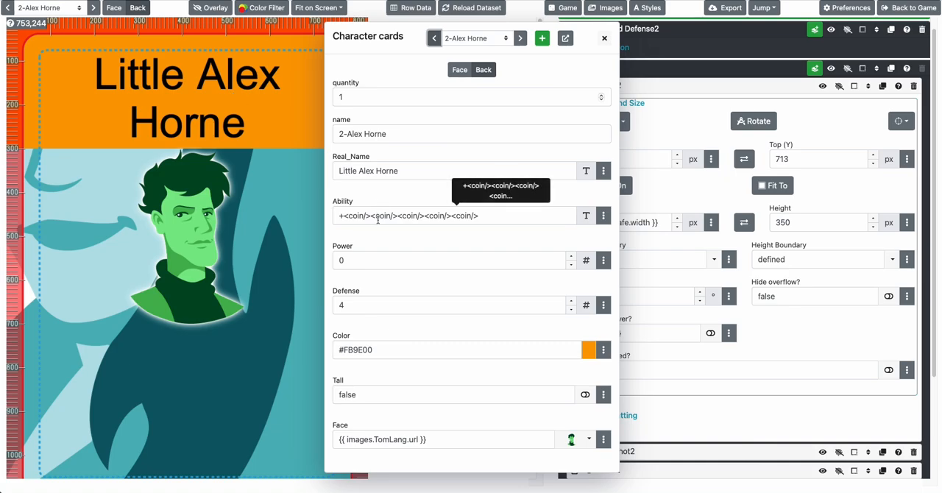
left_click(301, 188)
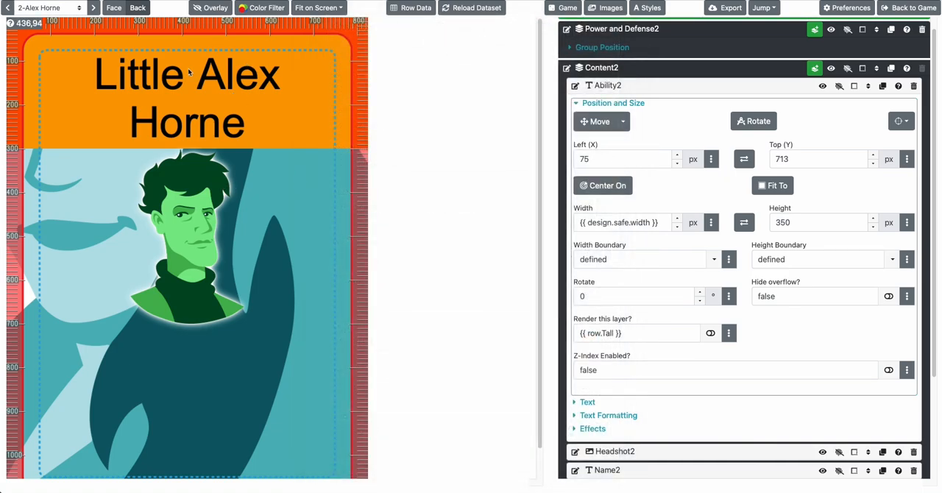
left_click(413, 8)
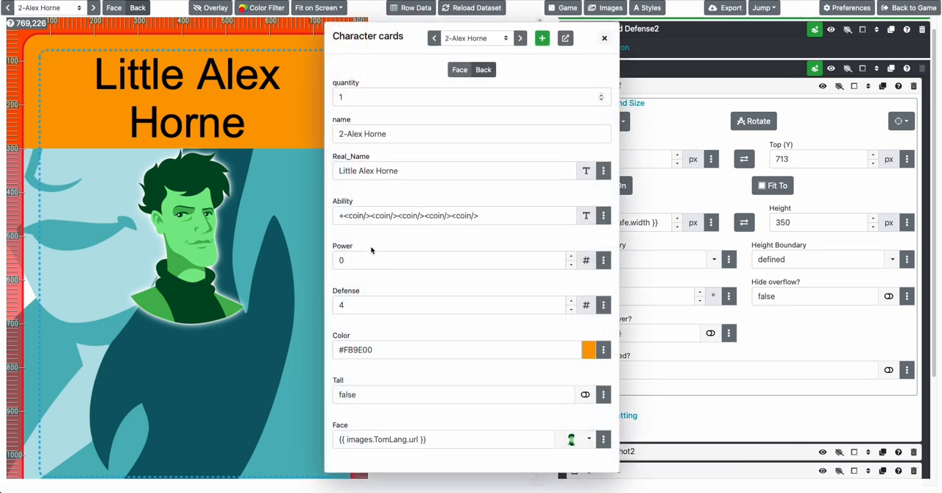
left_click(288, 241)
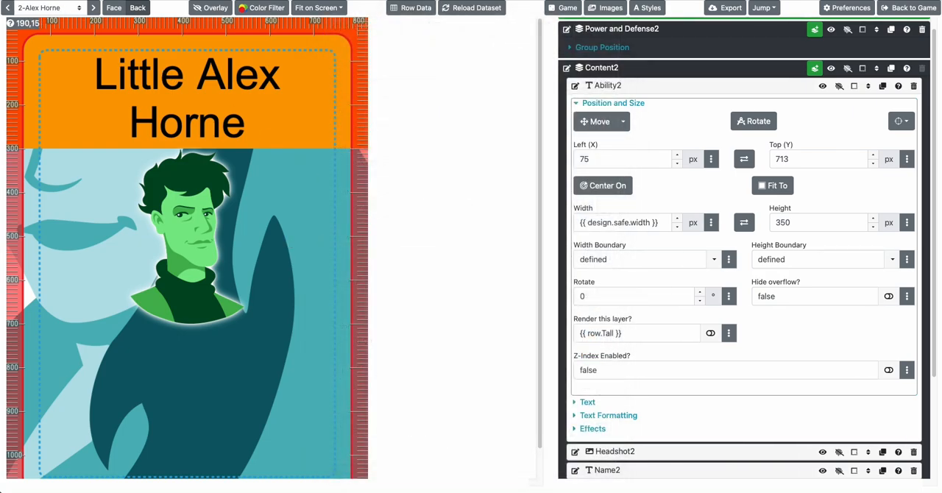
On the third card, set Ability2's render condition to {{ row.Tall and row.Power }}, and check it against the following cards and the last card's row data
left_click(36, 13)
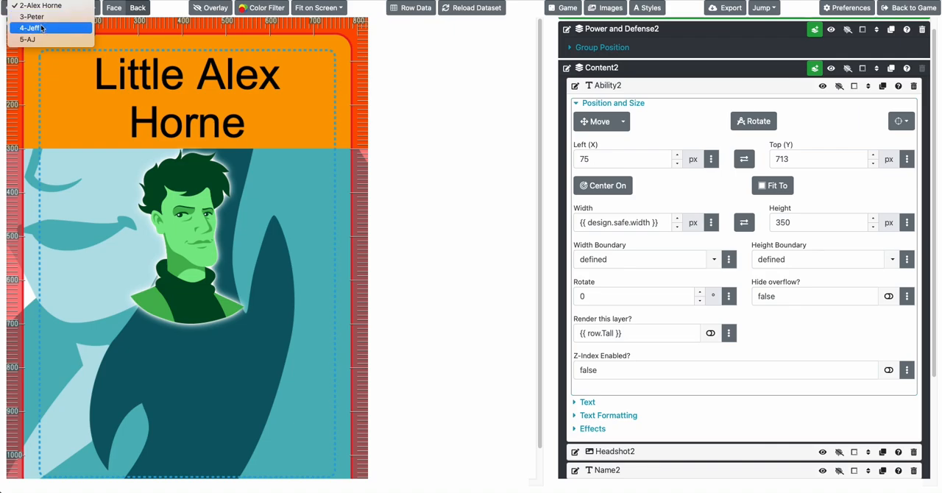
left_click(36, 17)
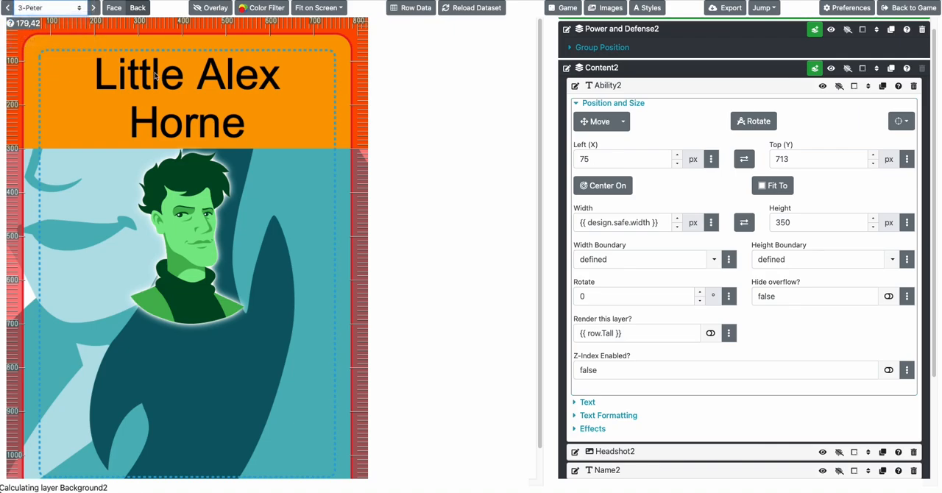
left_click(620, 337)
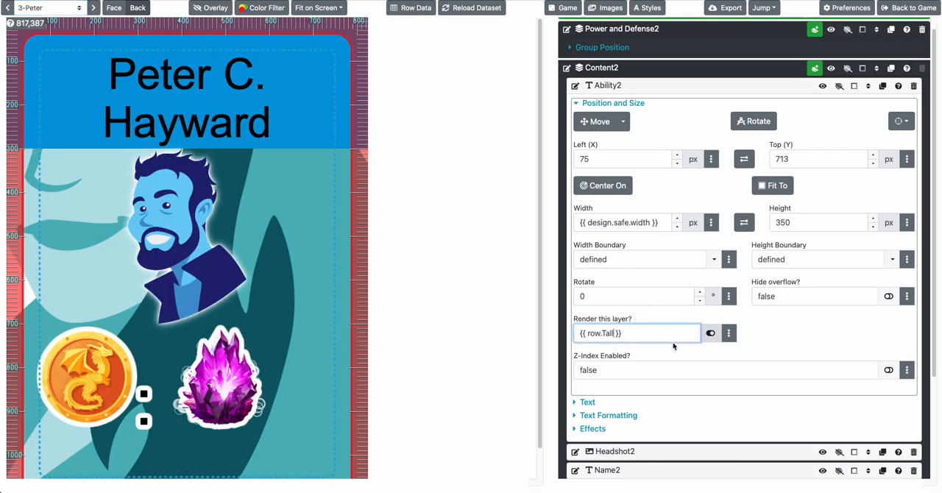
type("and row.Power")
key("Tab")
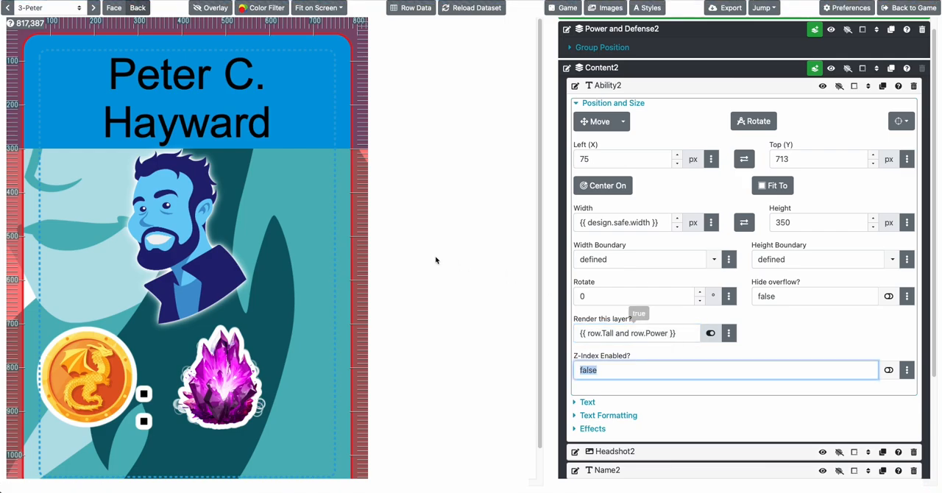
left_click(282, 235)
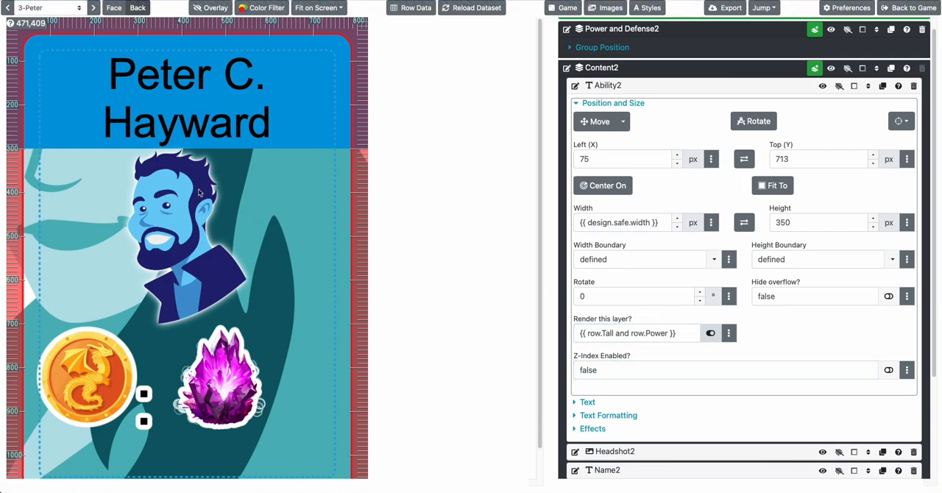
left_click(94, 8)
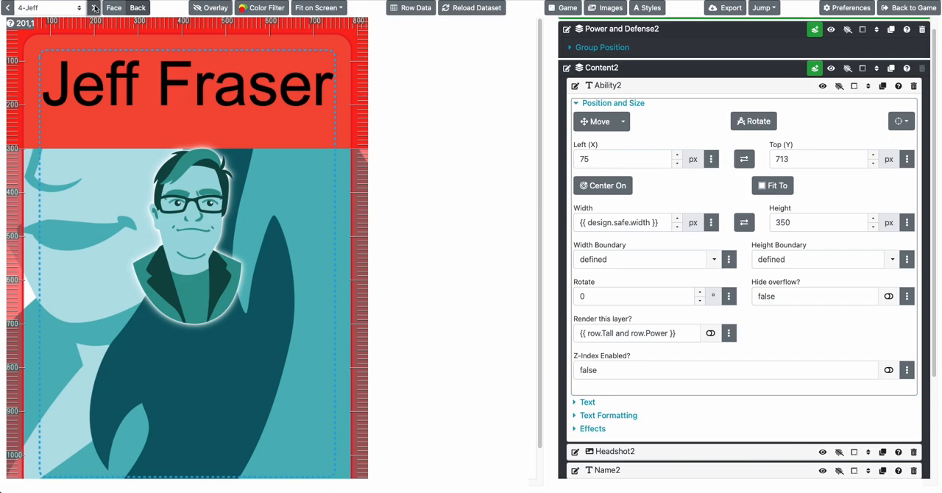
left_click(94, 8)
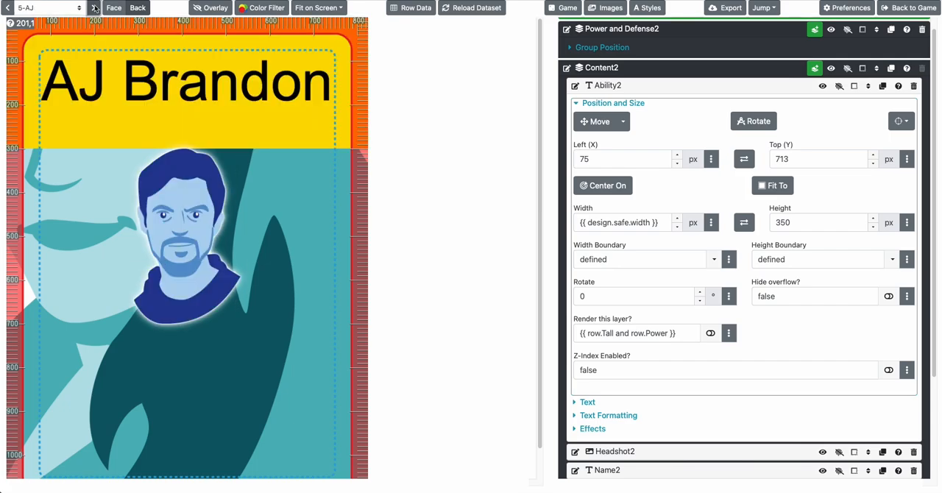
left_click(412, 7)
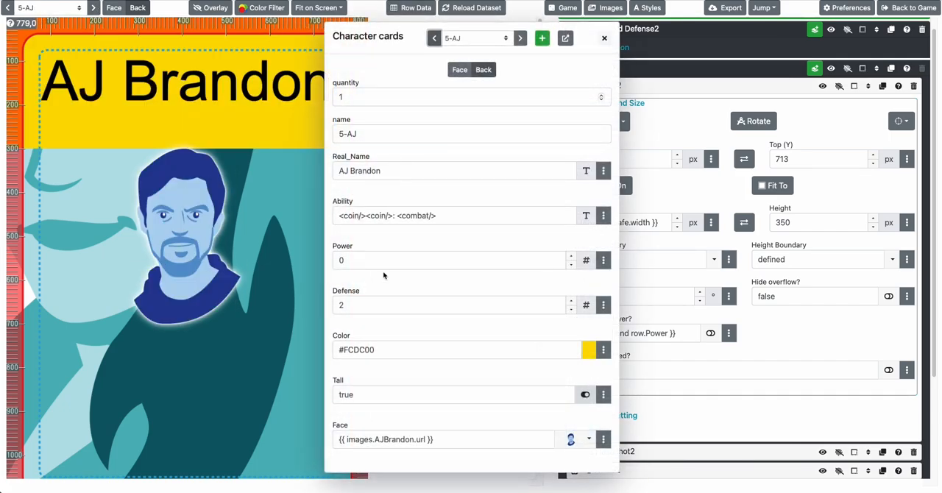
left_click(197, 370)
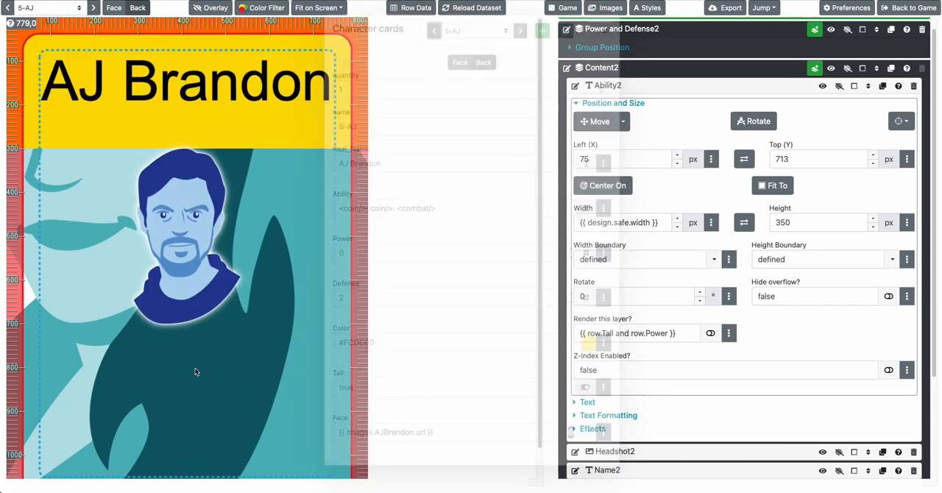
Set Ability2's render condition to {{ row.Tall and not row.Power }}
left_click(608, 334)
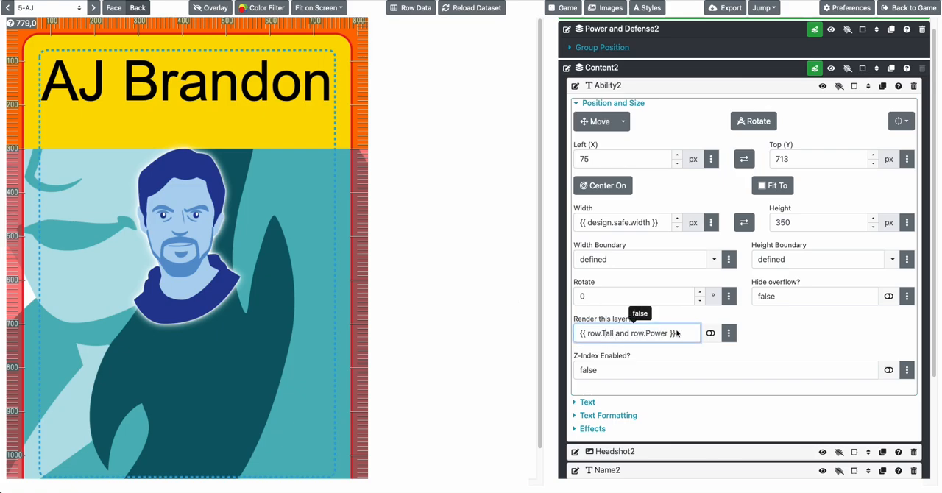
left_click_drag(677, 333, 565, 332)
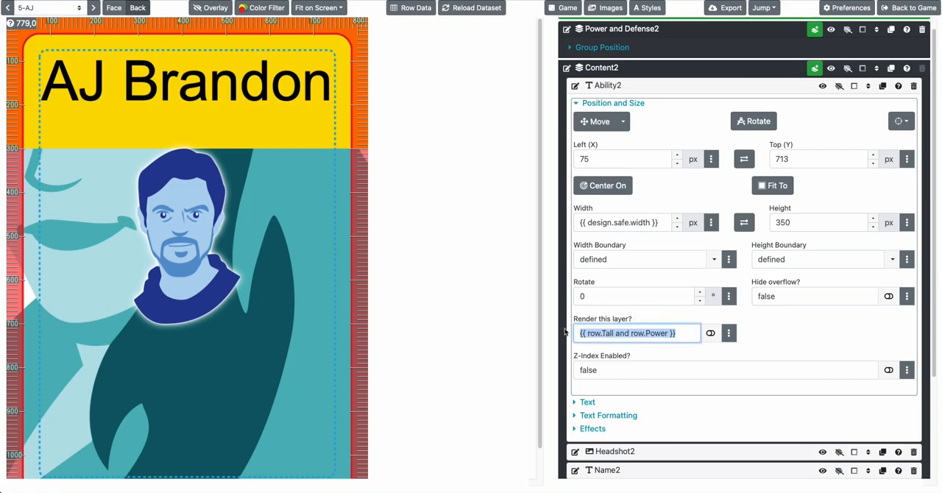
left_click(388, 274)
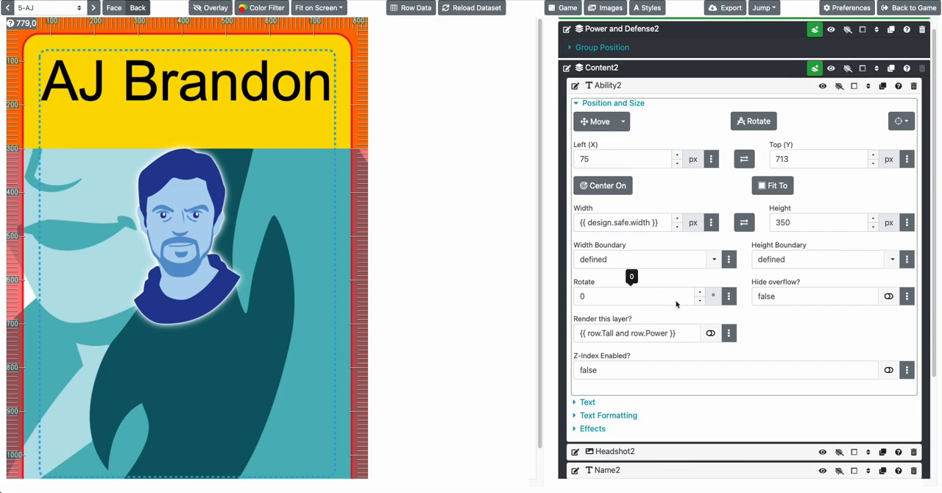
left_click(699, 336)
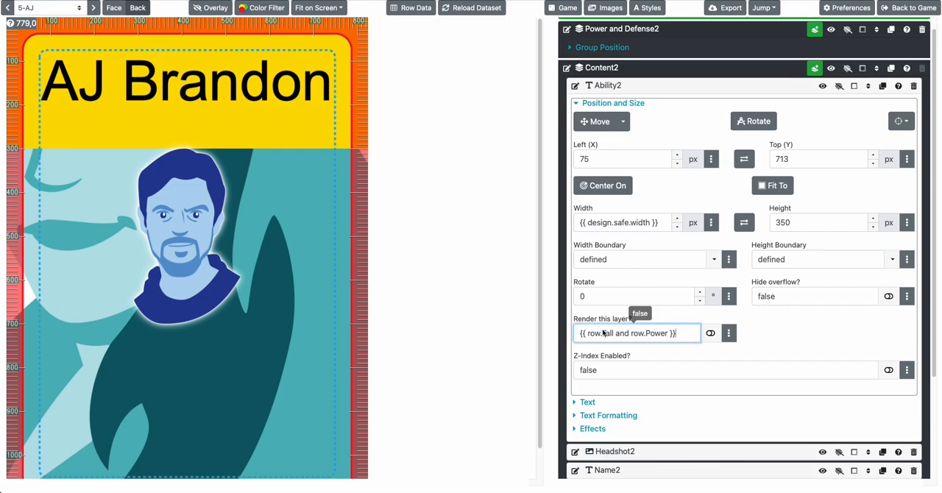
type("no")
key("Tab")
left_click(667, 340)
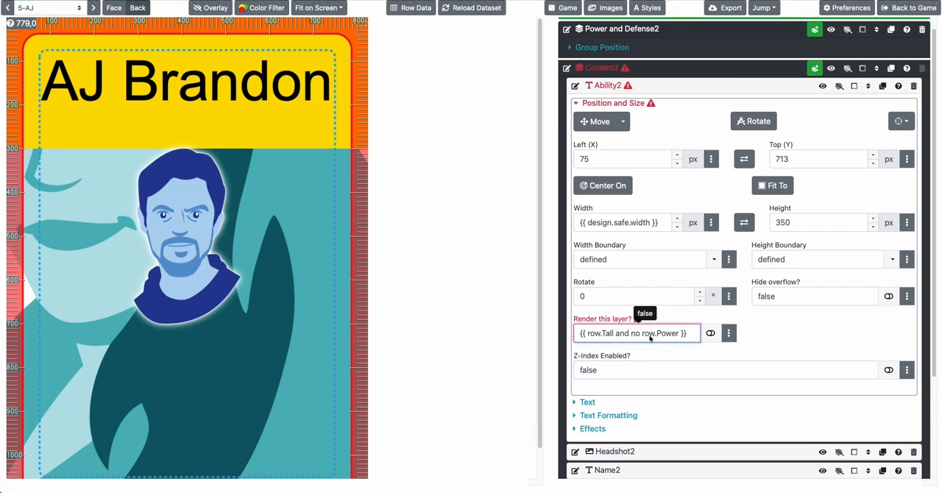
type("t")
key("Tab")
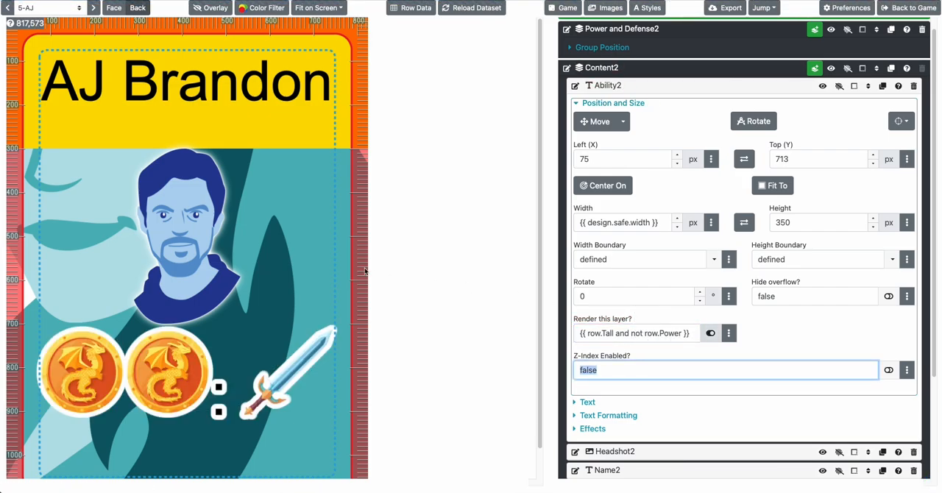
Check Ability2's rendering on every card of the deck and compare it with the last card's row data
left_click(297, 247)
left_click(92, 8)
left_click(93, 8)
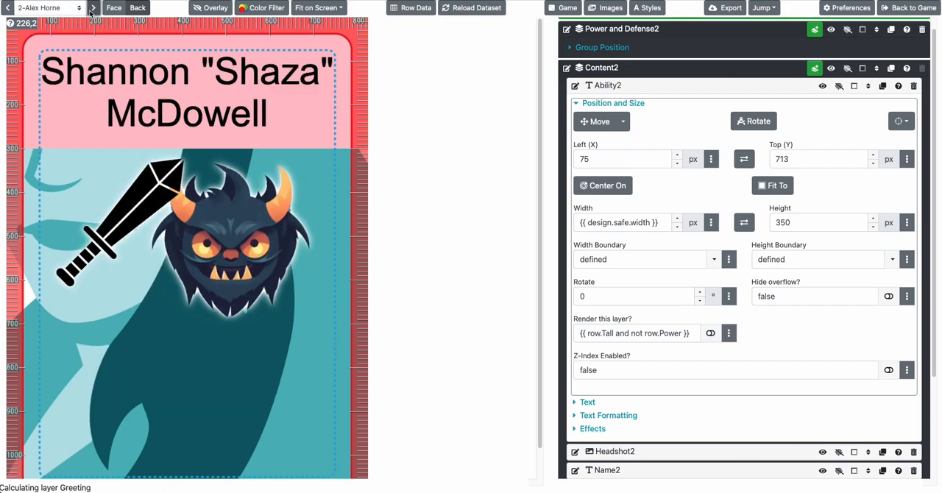
left_click(93, 8)
left_click(93, 8)
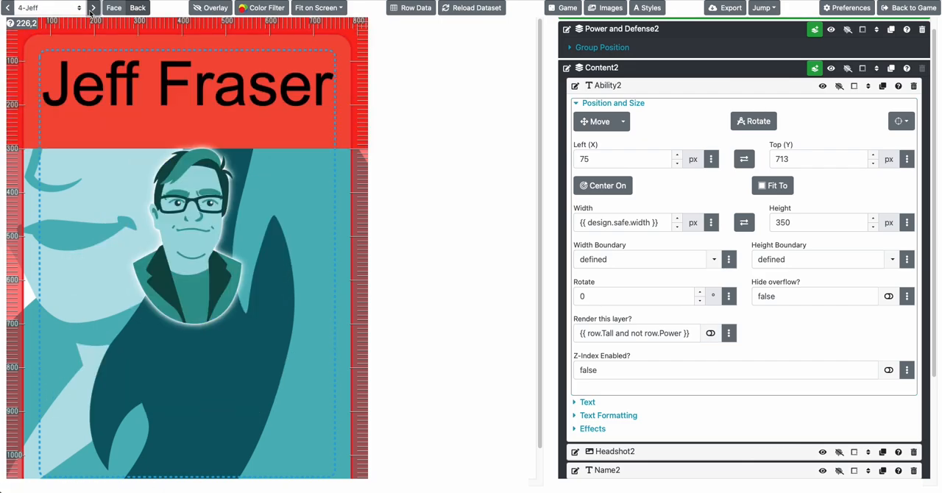
left_click(93, 8)
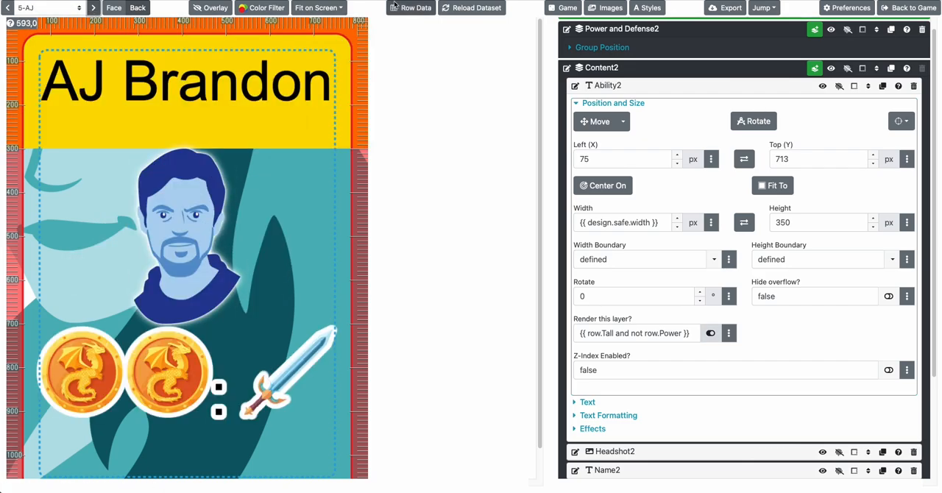
mouse_move(633, 333)
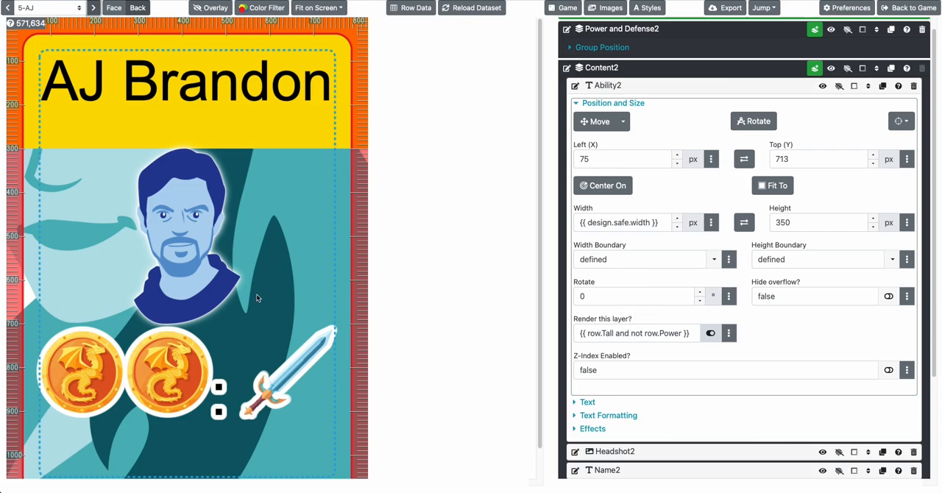
scroll(256, 294, "down", 1)
scroll(248, 290, "up", 1)
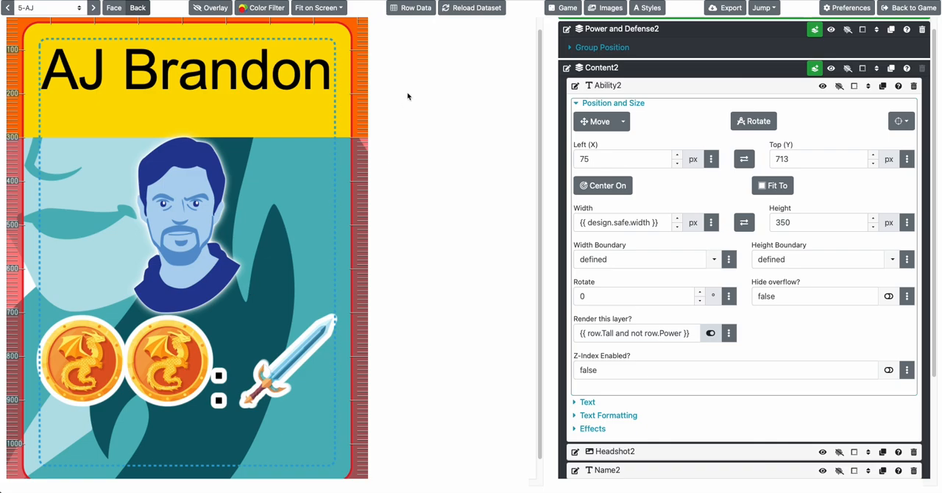
left_click(410, 9)
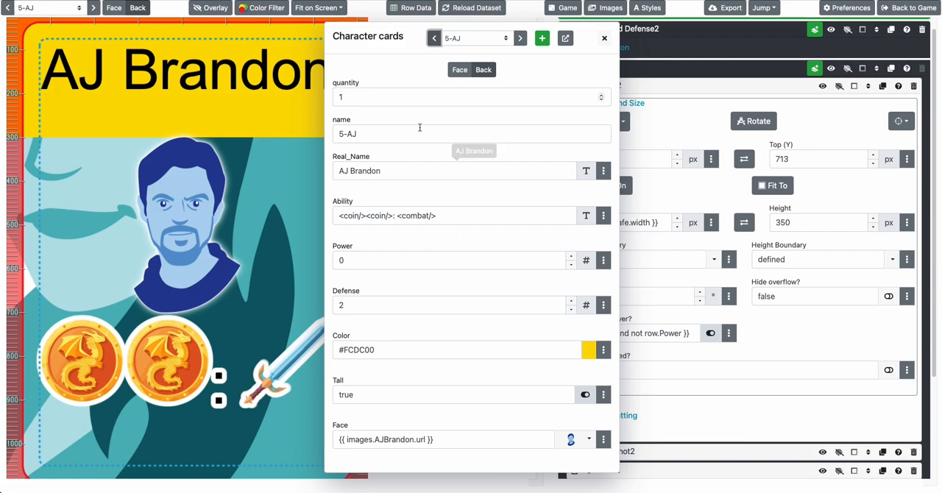
left_click(604, 37)
Open the full Character cards dataset and add a Text column named Discard
left_click(424, 8)
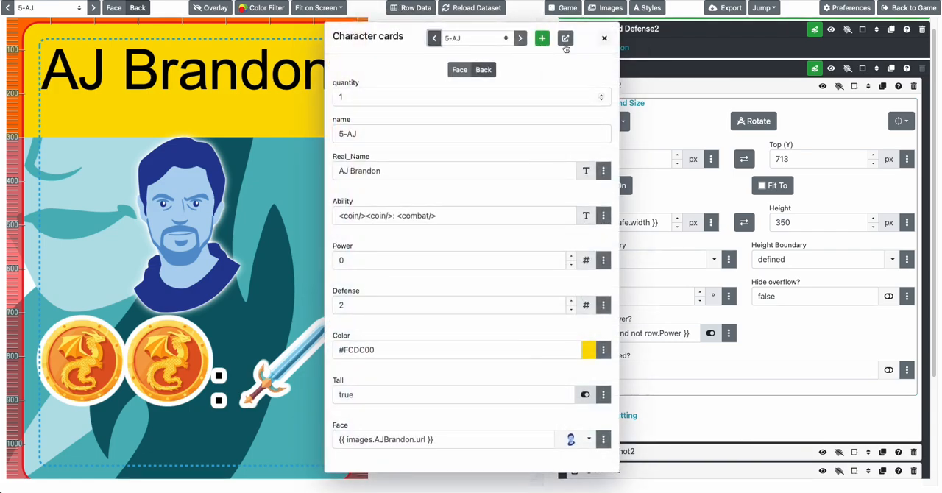
left_click(565, 36)
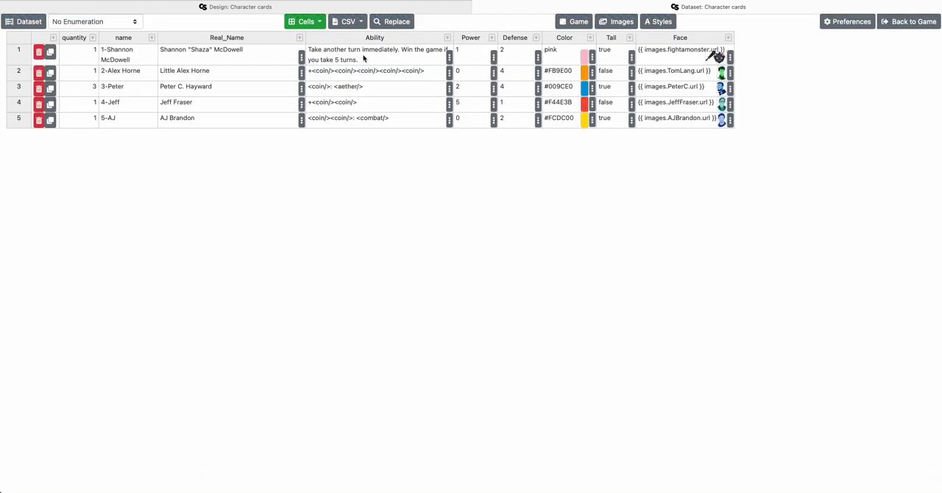
left_click(308, 22)
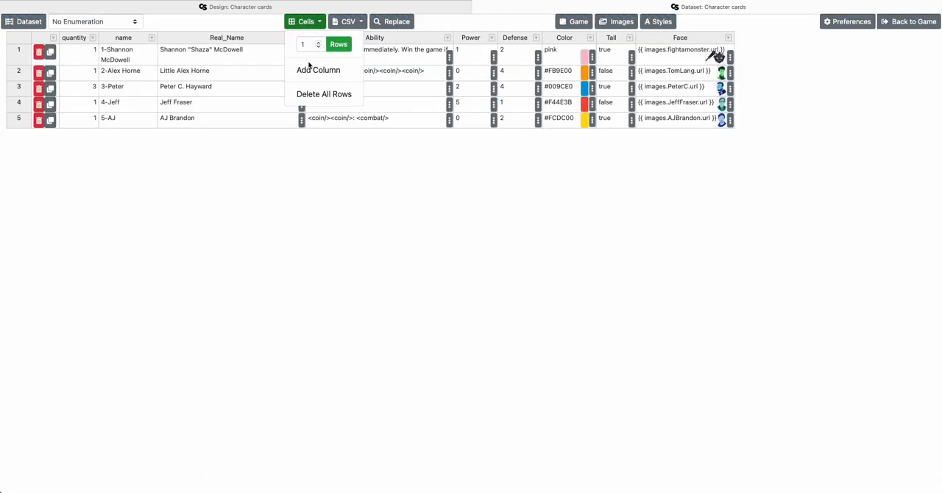
left_click(316, 70)
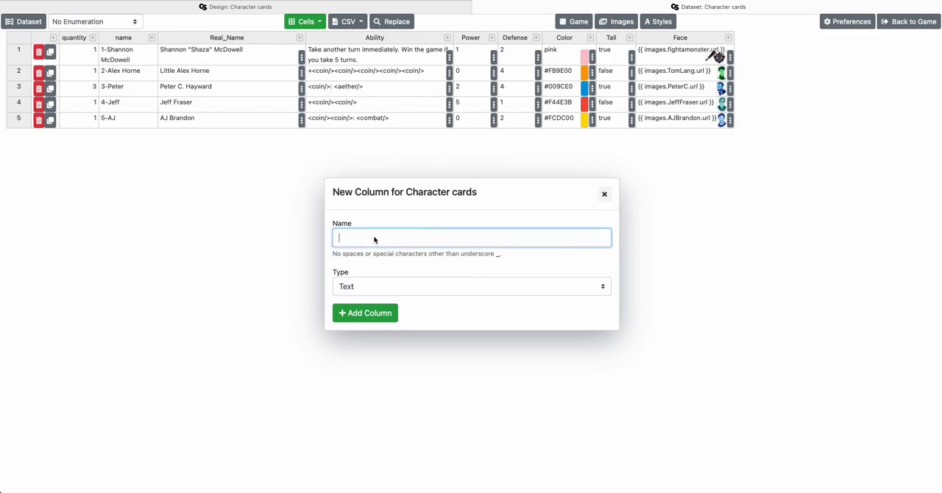
type("Discard")
left_click(374, 310)
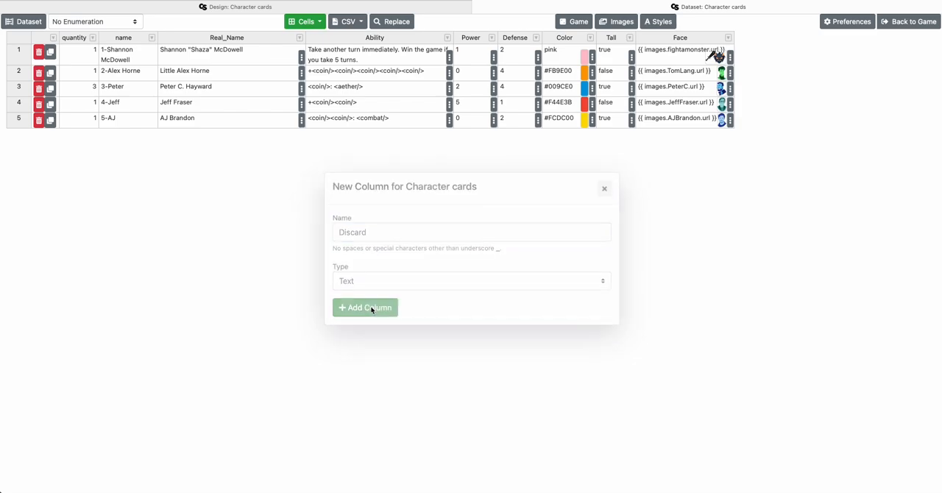
Fill the Discard cells of rows 1 to 3 with coin, coin and aether
left_click(771, 60)
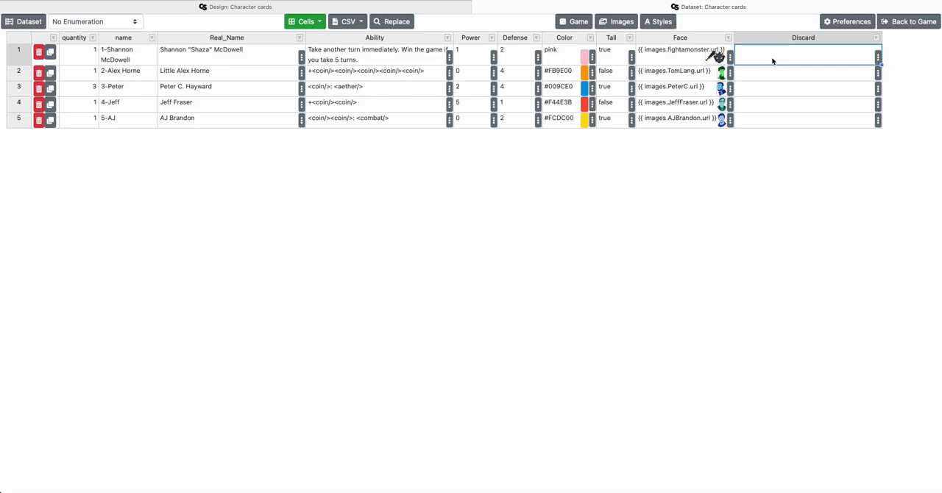
type("doin")
key("Return")
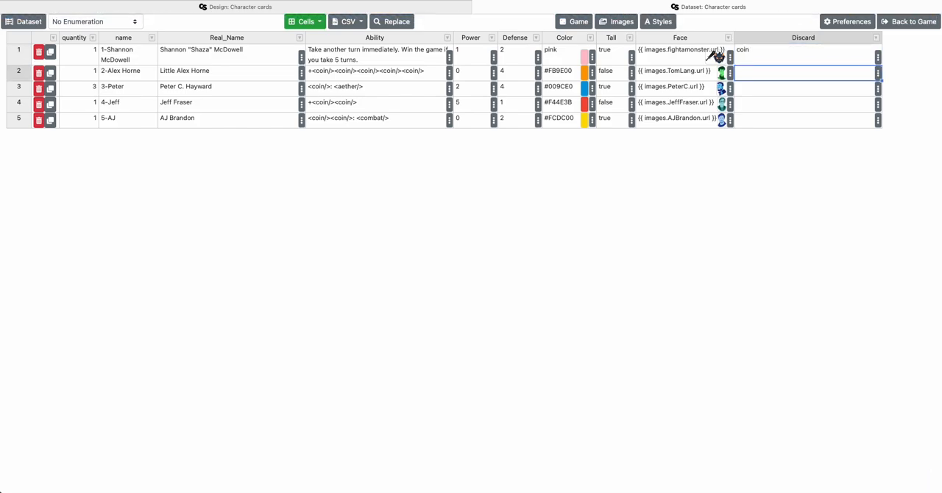
type("coin")
key("Return")
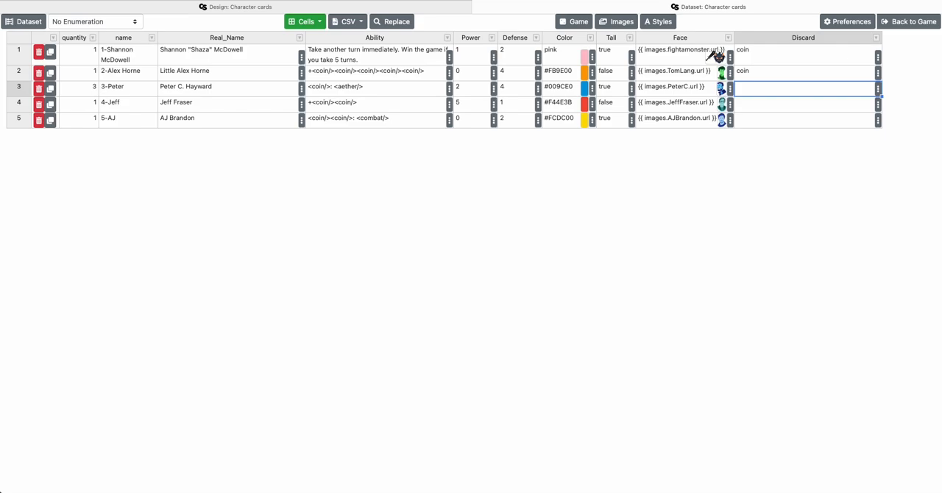
type("aether")
key("Return")
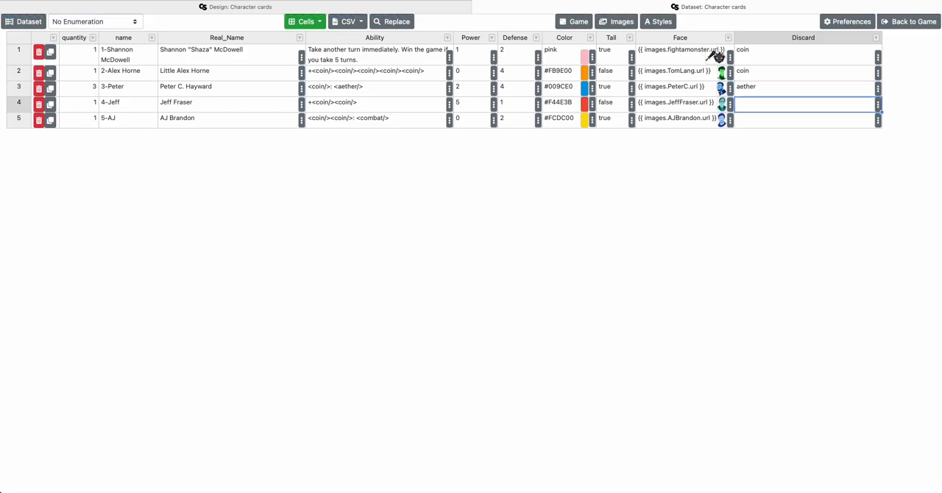
Enter combat in row 5's Discard cell and, after looking up the icon names, chevron in row 4's
key("Return")
type("com")
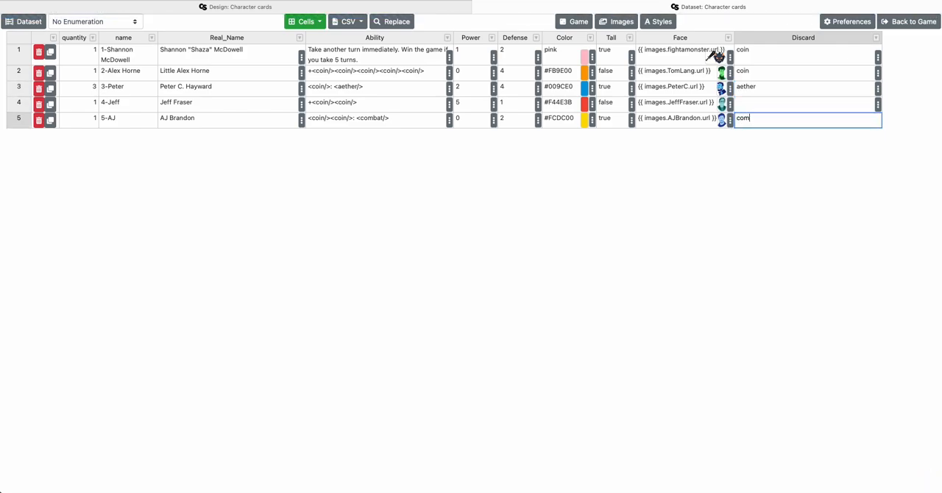
type("bat")
key("shift+Return")
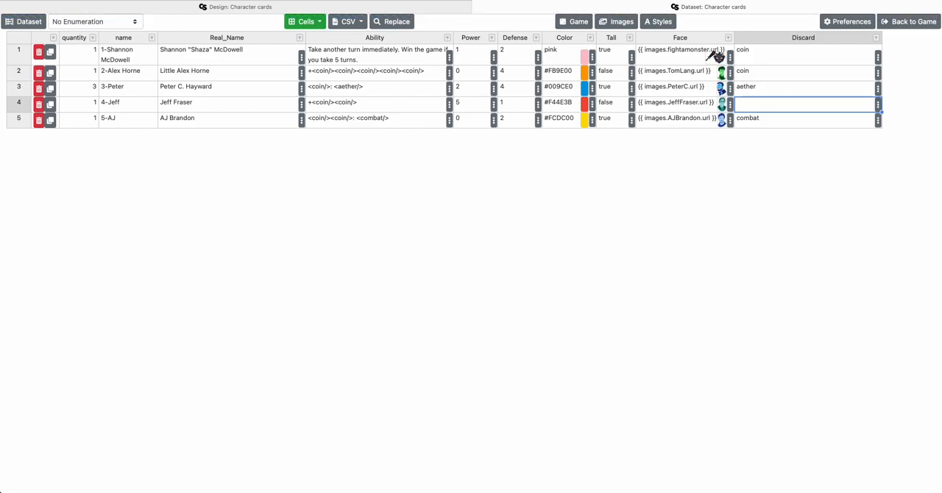
left_click(620, 22)
key("Escape")
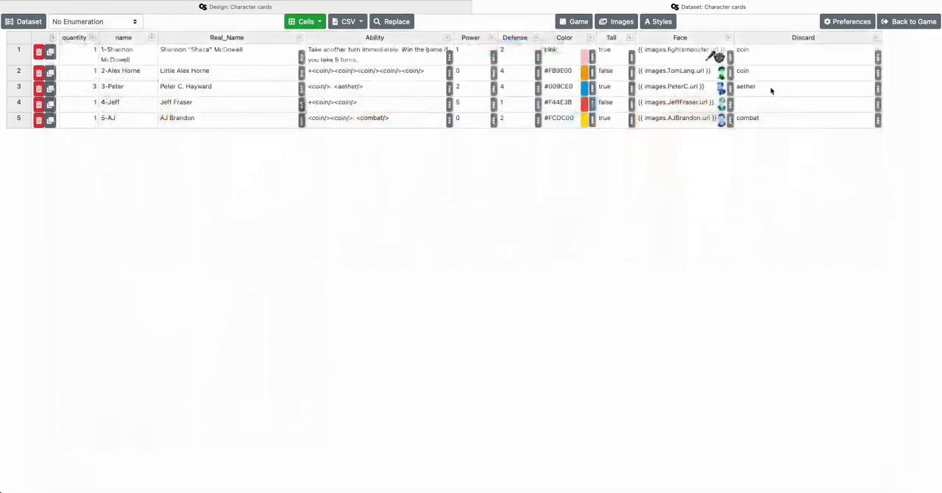
type("che")
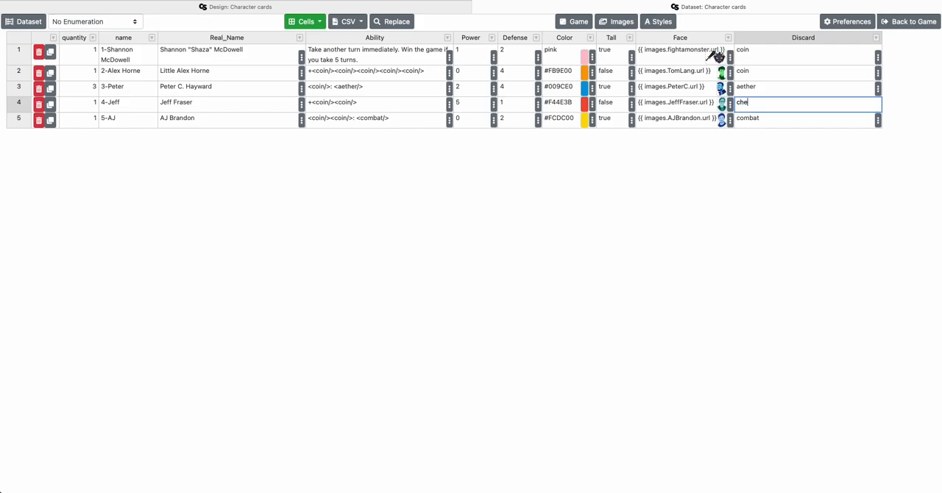
type("vron")
key("Return")
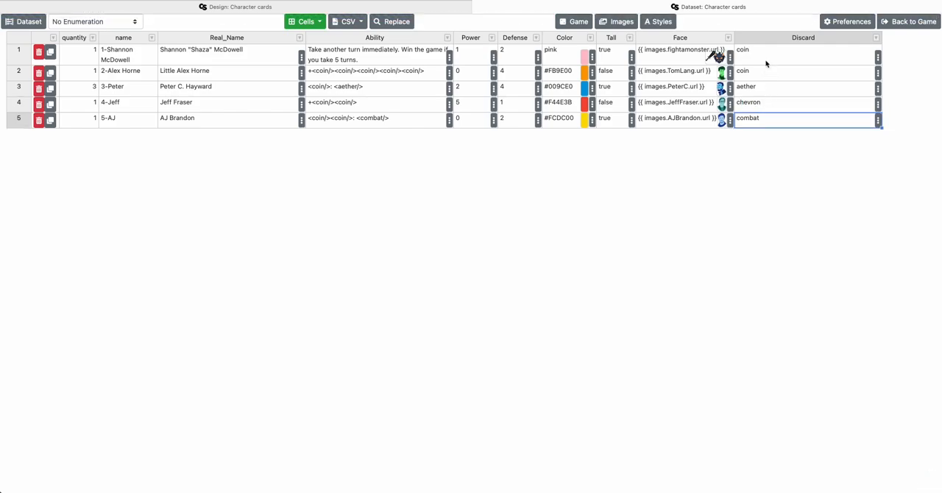
Compare the Discard column's values with the image names in the Icons folder
left_click_drag(765, 64, 769, 119)
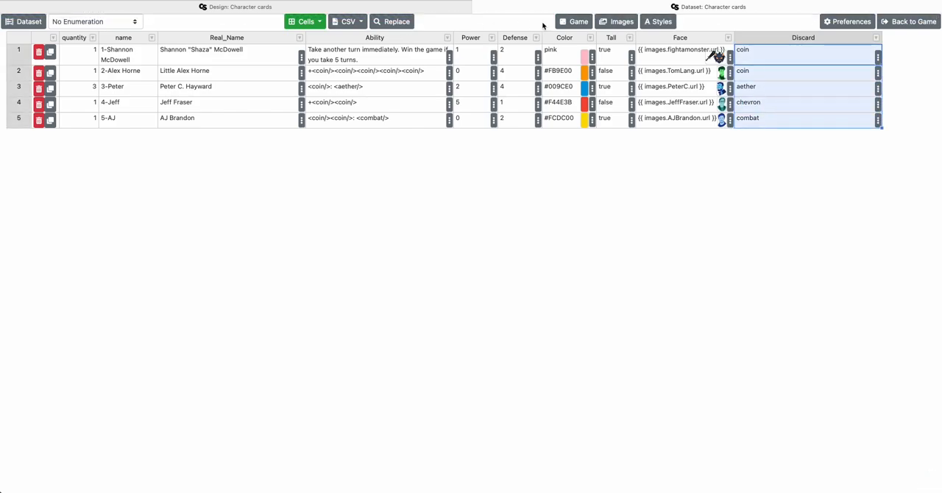
left_click(618, 21)
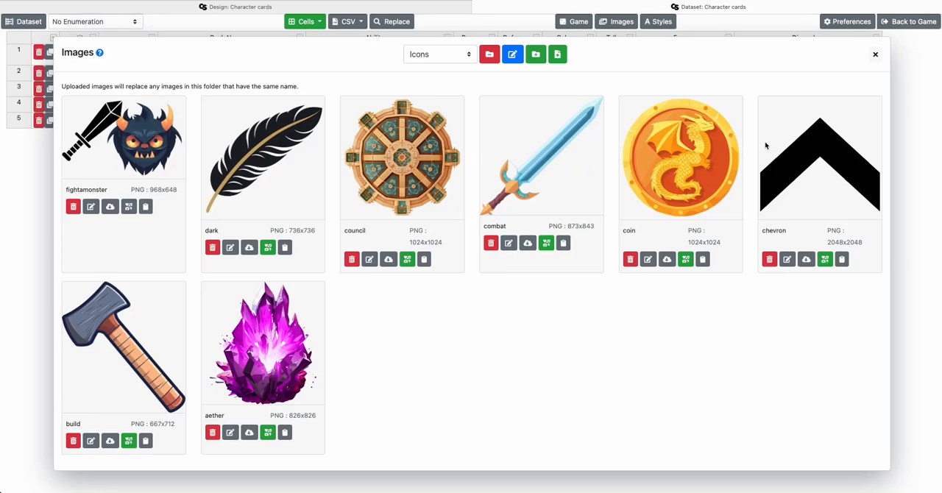
left_click(875, 55)
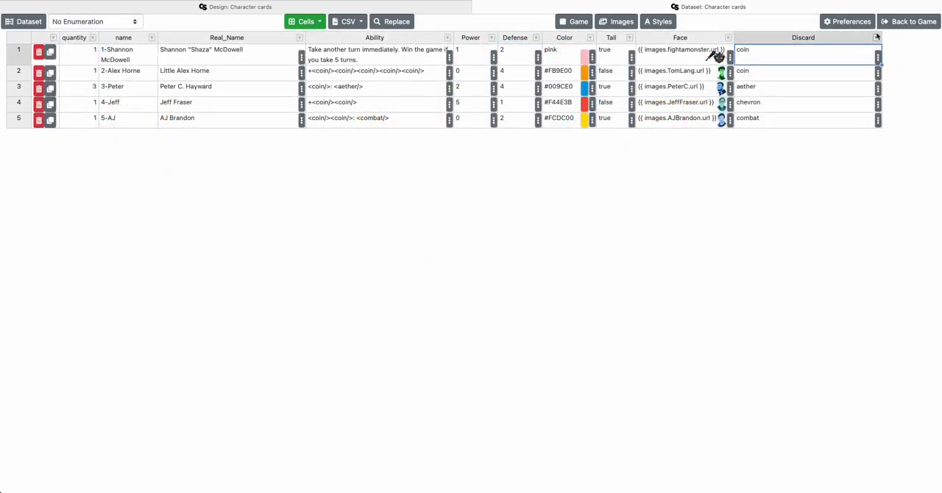
Return to the card design and reload the dataset
left_click(470, 7)
left_click(174, 66)
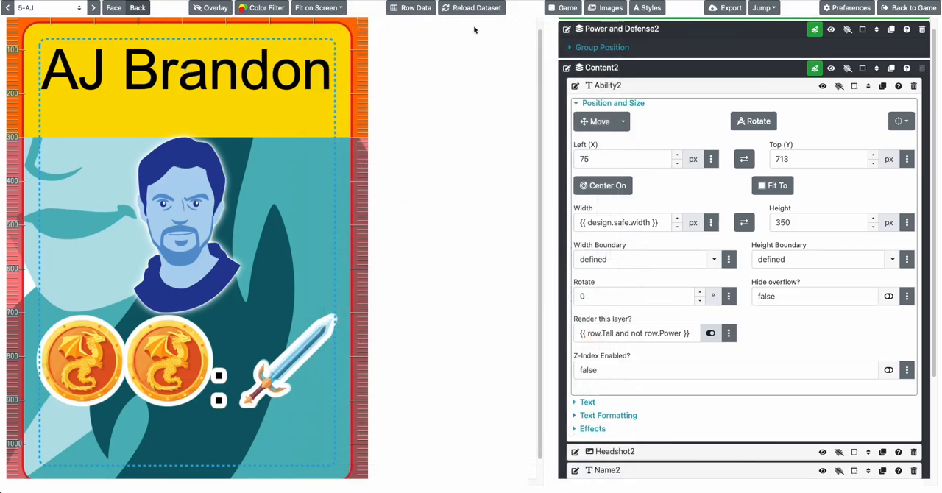
left_click(455, 10)
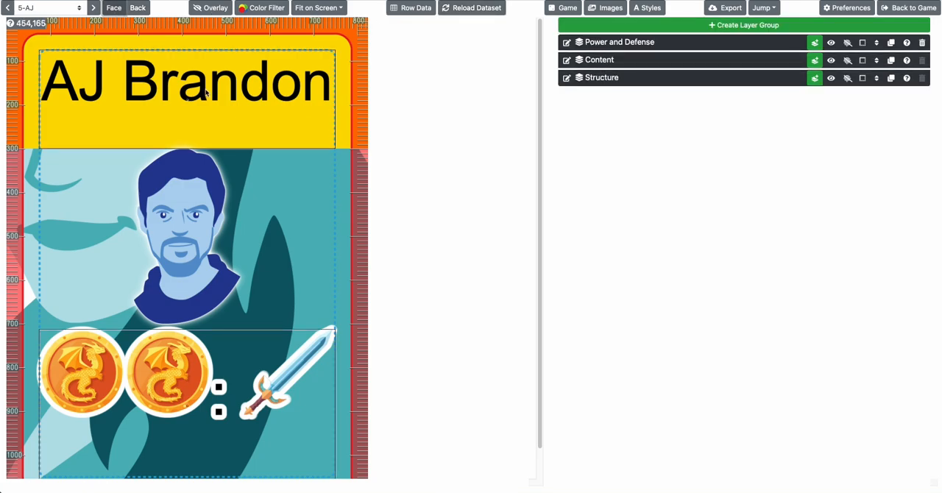
On the card face, set the Name layer's width in the Content group to 600 px and check it on the following cards
left_click(605, 61)
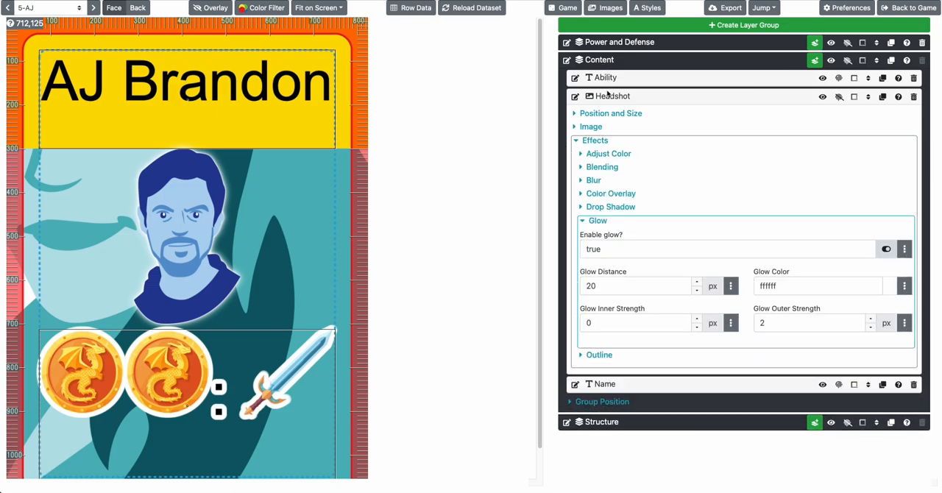
left_click(608, 97)
left_click(602, 118)
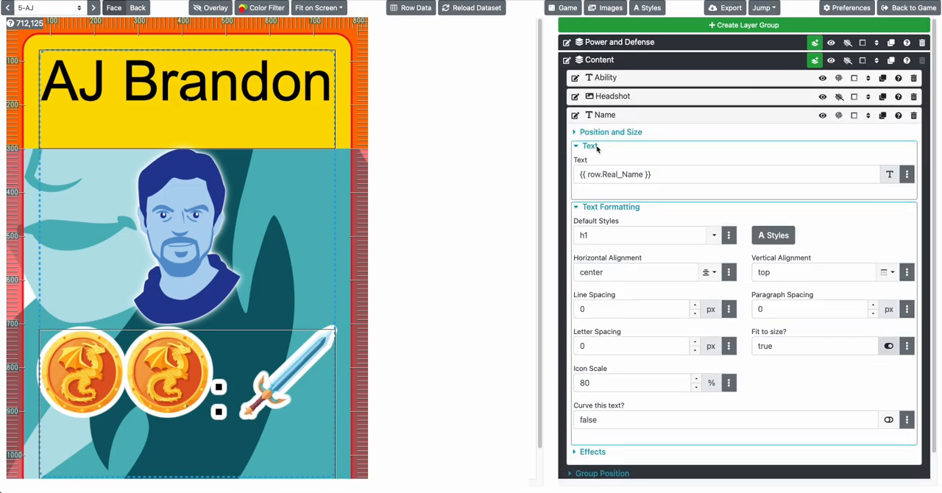
left_click(596, 147)
left_click(606, 137)
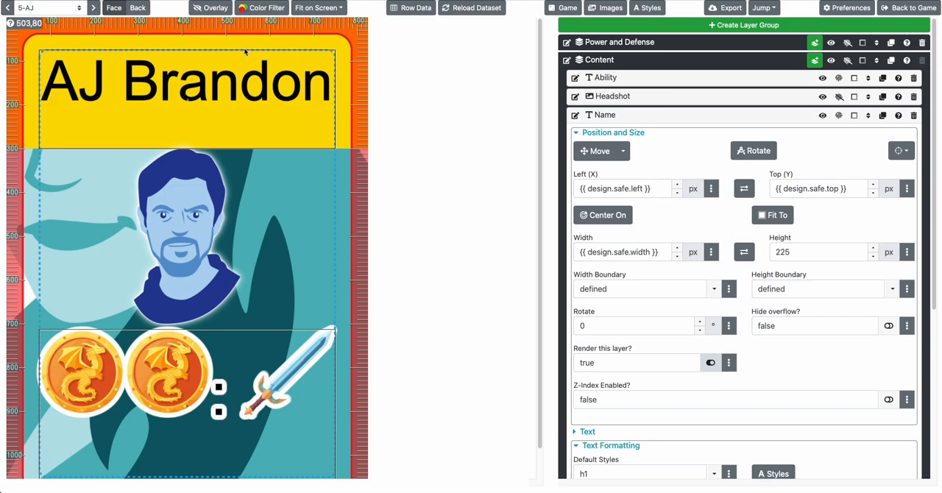
left_click(624, 252)
key("ctrl+a")
type("600")
key("Tab")
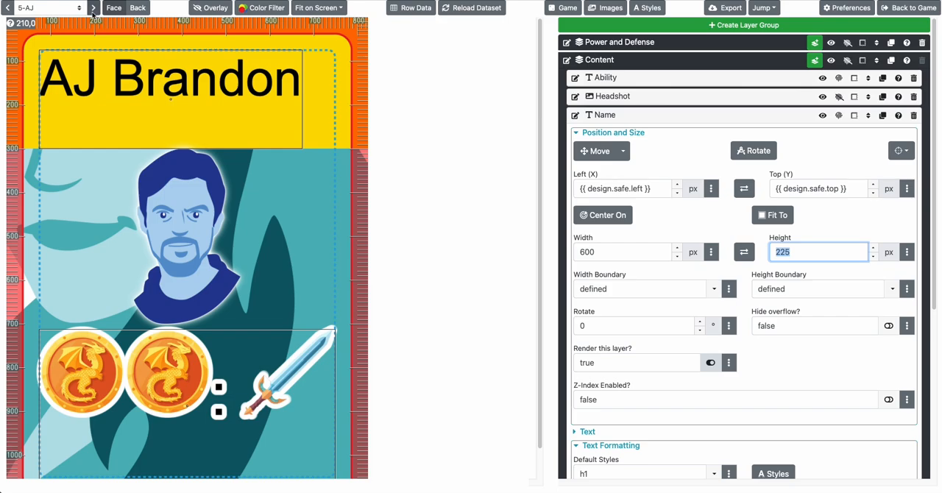
left_click(93, 8)
left_click(94, 8)
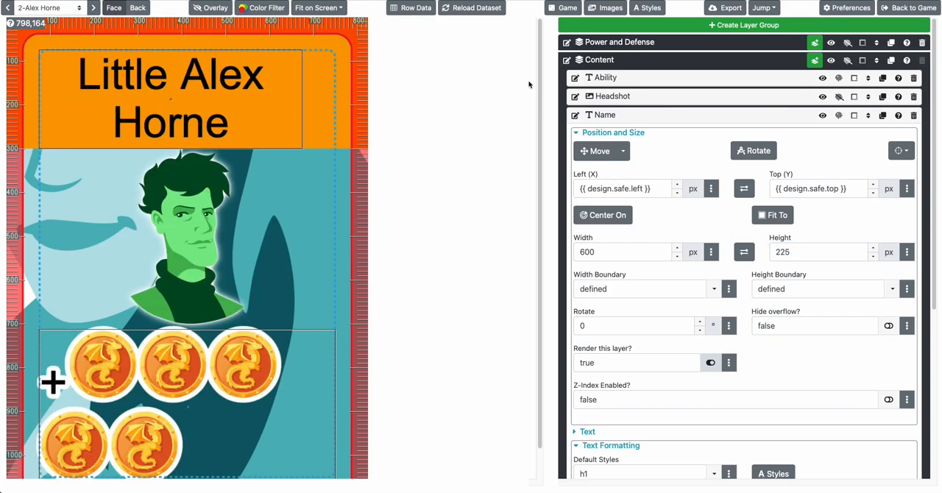
left_click(627, 132)
left_click(620, 118)
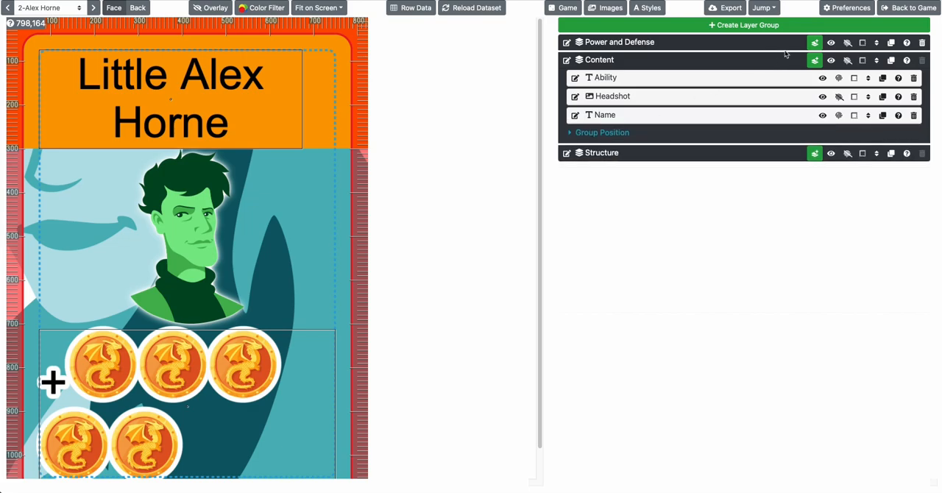
left_click(813, 27)
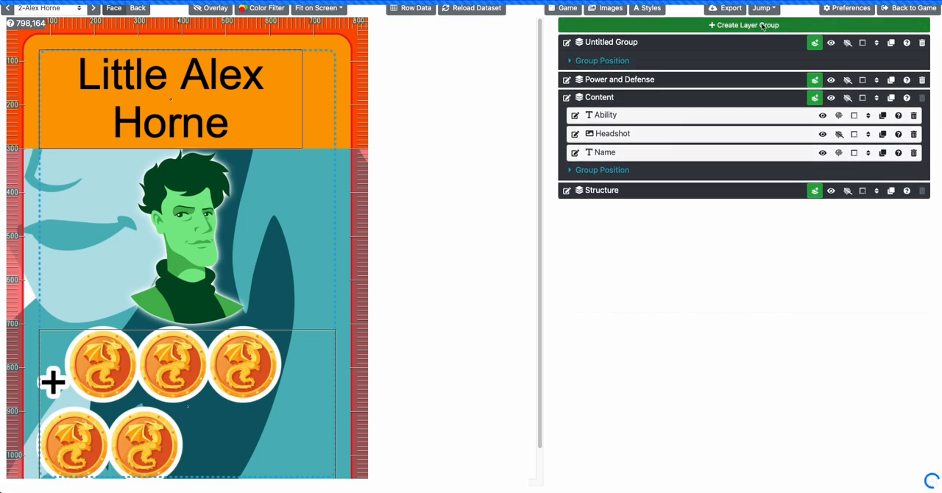
left_click(922, 42)
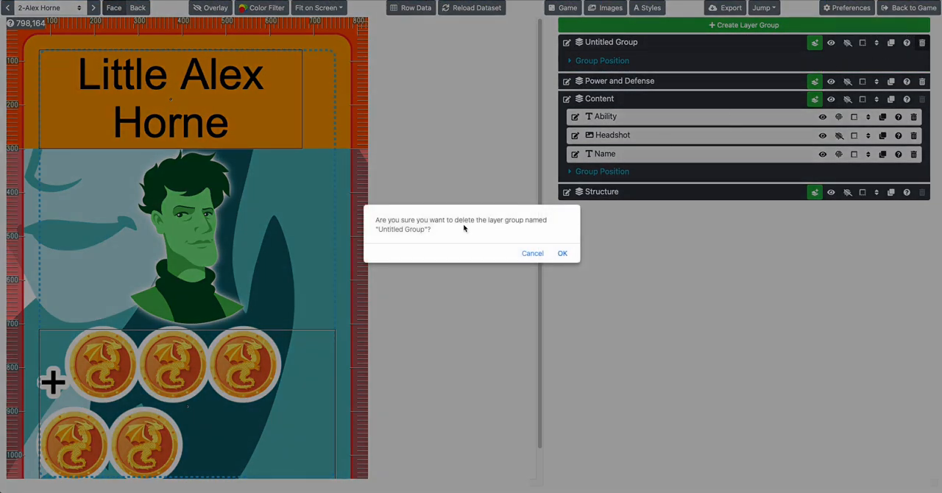
left_click(561, 254)
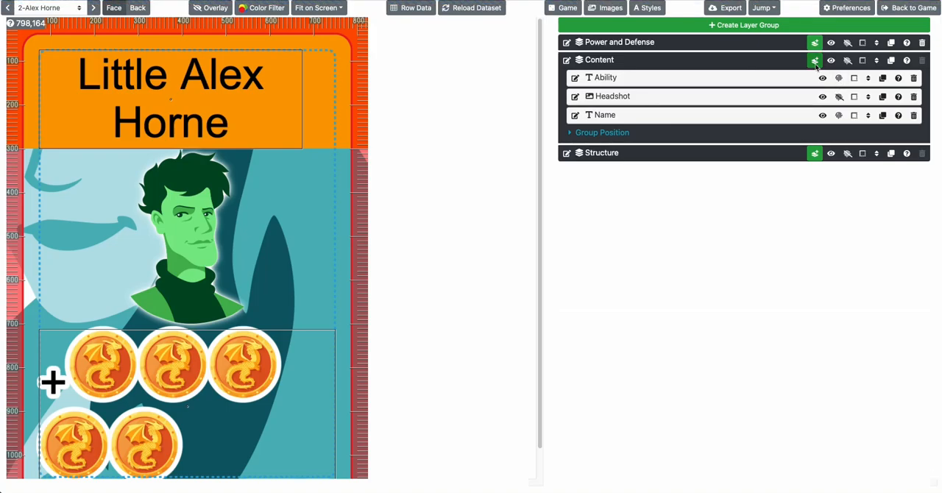
Add an image layer to the Content group and name it Discard
left_click(815, 60)
left_click(824, 97)
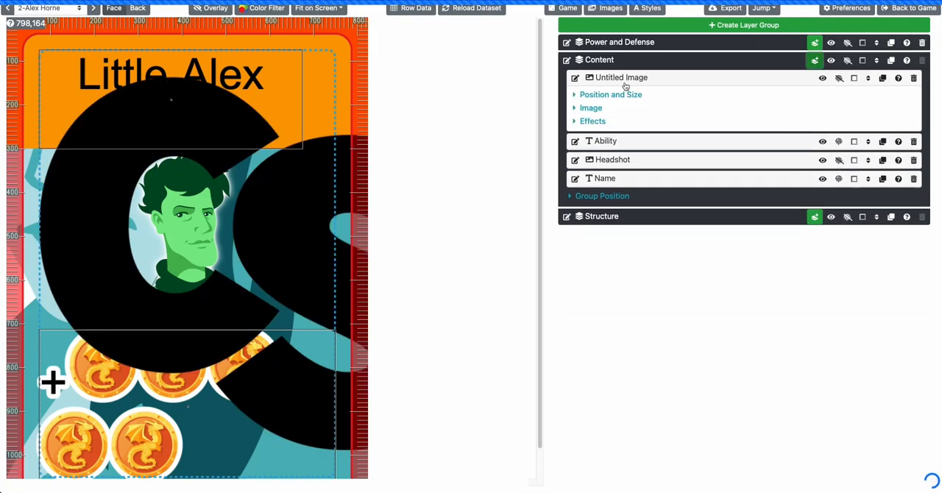
left_click(576, 79)
type("Disca")
key("BackSpace")
type("card")
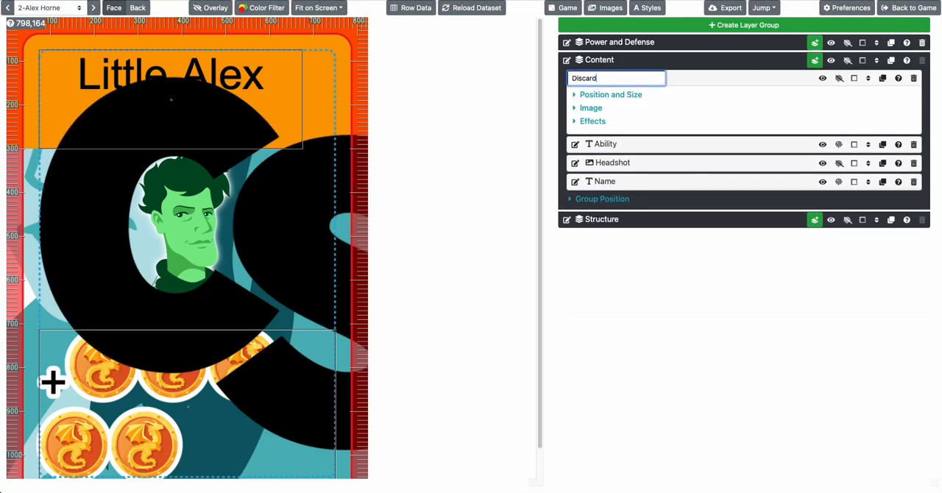
key("Return")
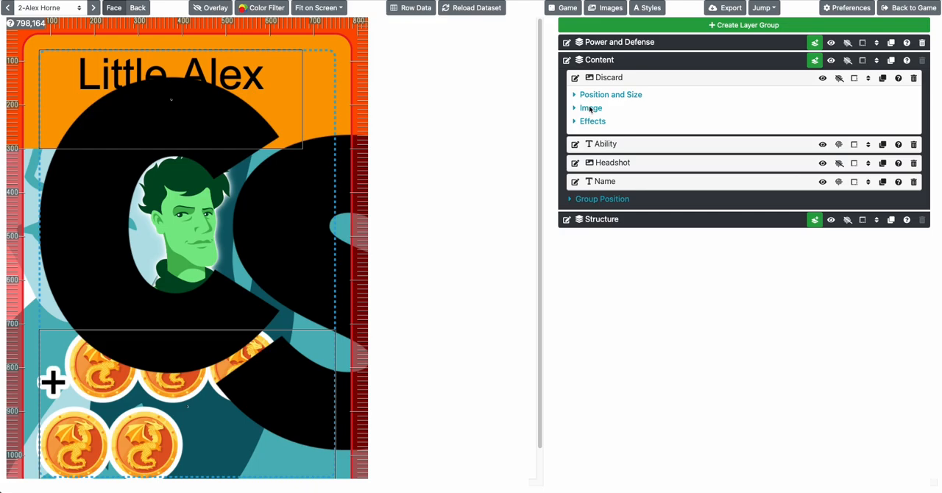
Show the Discard layer's image settings and check the current card's row data for its Discard value
left_click(590, 108)
left_click(606, 137)
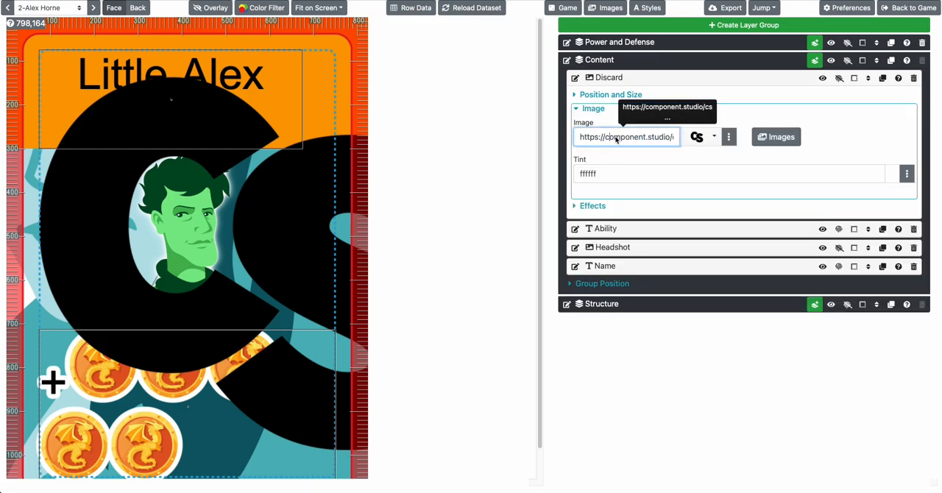
left_click(412, 8)
scroll(447, 221, "down", 1)
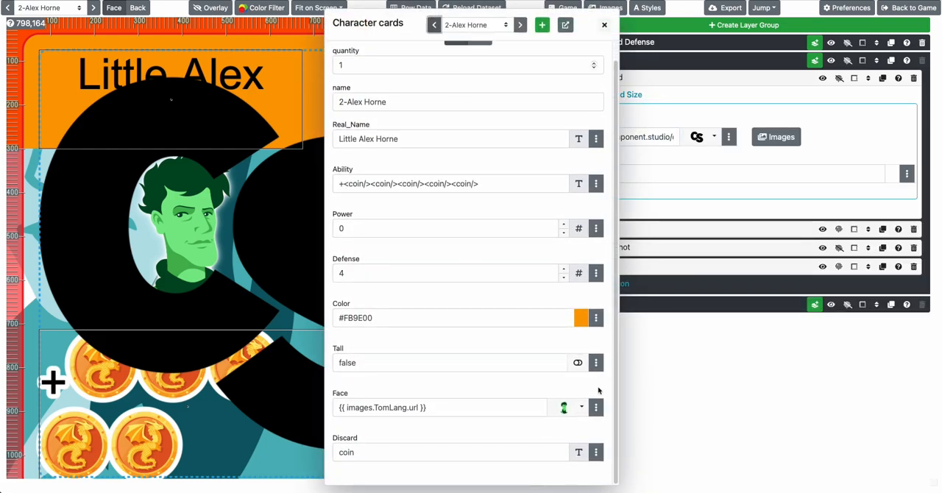
left_click(571, 407)
left_click(566, 407)
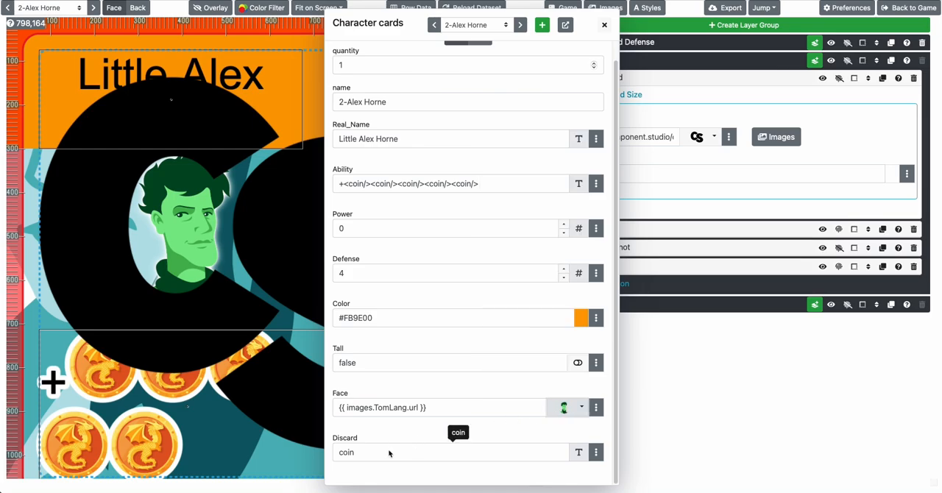
left_click(289, 403)
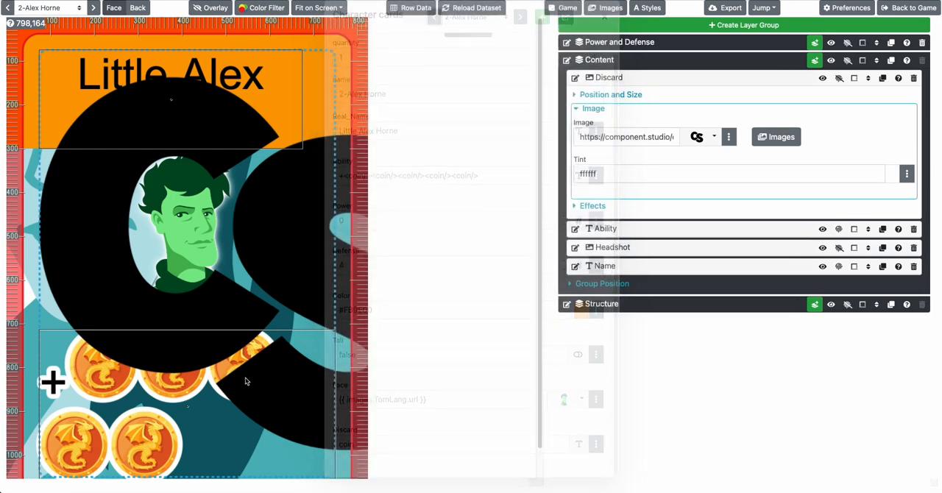
Set the Discard layer's image to the coin icon
triple_click(634, 137)
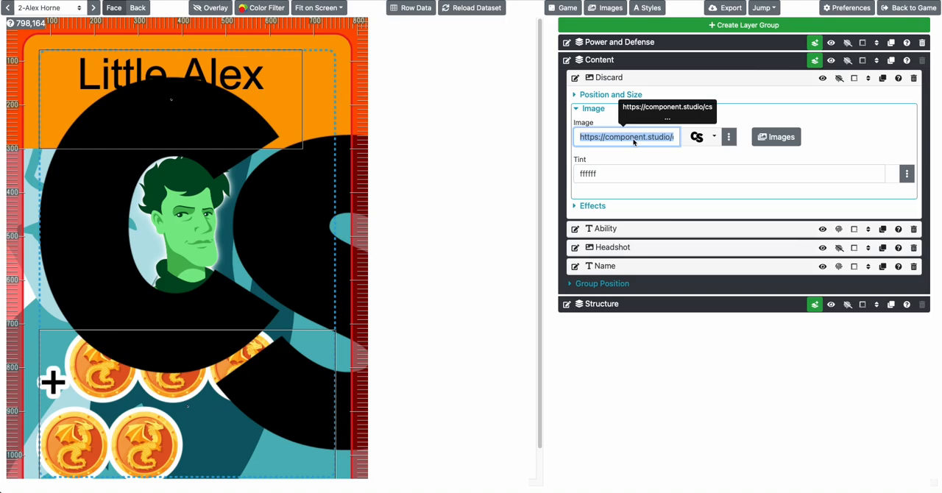
left_click_drag(634, 143, 757, 130)
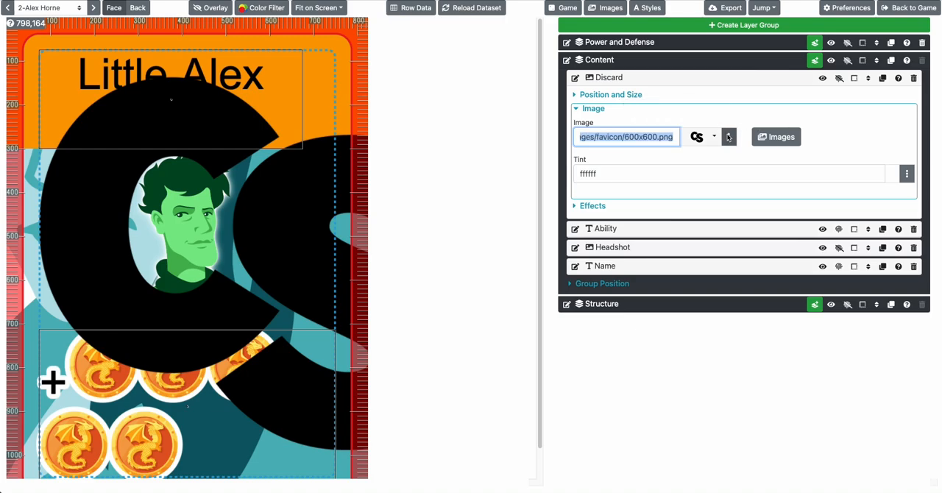
left_click(729, 136)
left_click(703, 138)
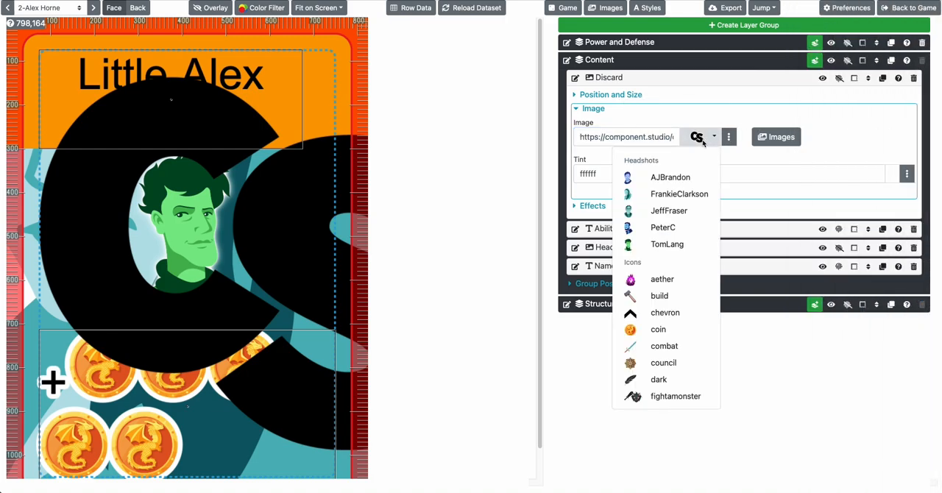
left_click(659, 329)
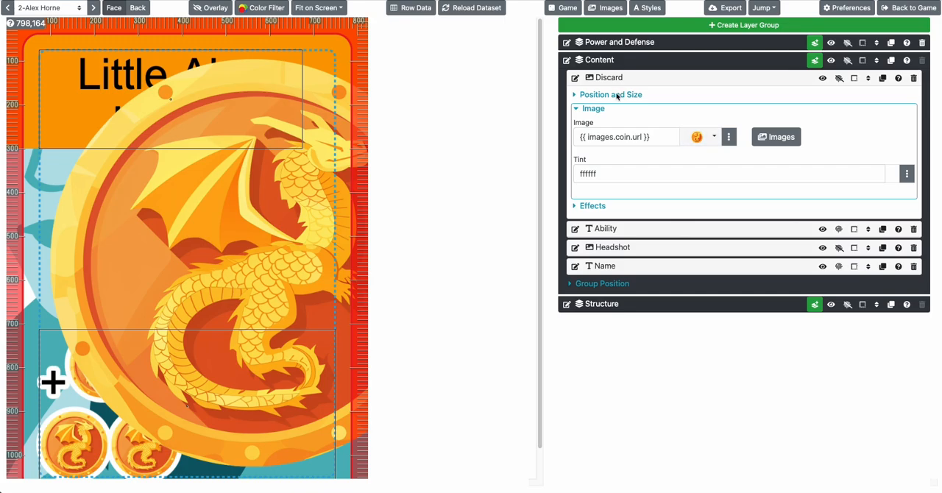
Set the Discard layer's height to 100 px and move the coin to the card's upper-right corner, beside the name
left_click(617, 96)
left_click(674, 213)
key("ctrl+a")
type("1")
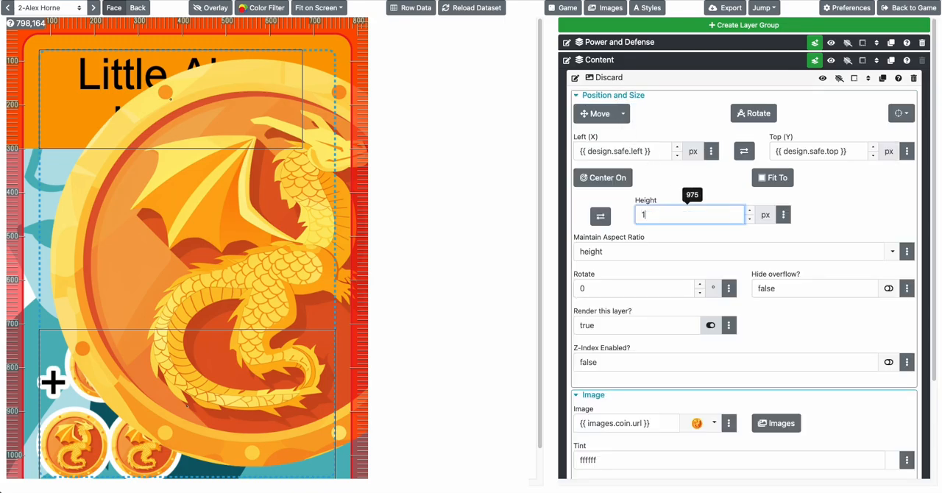
type("00")
key("Tab")
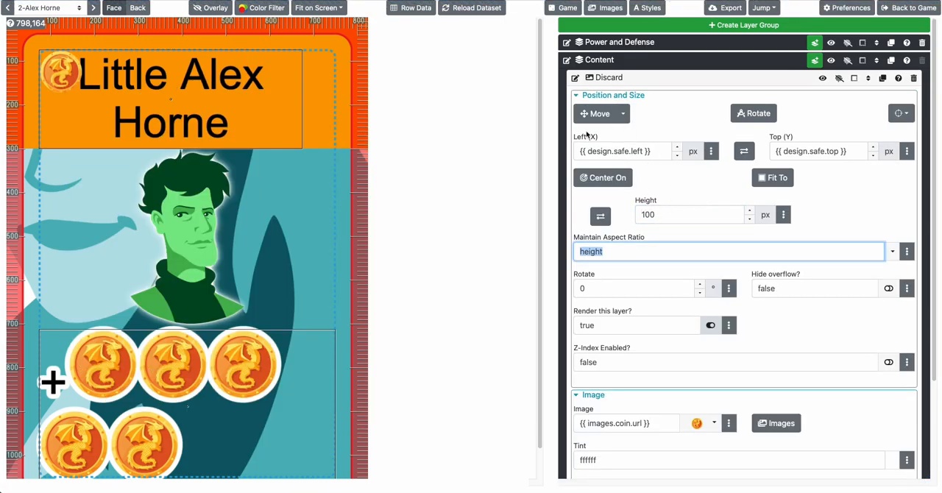
left_click(592, 114)
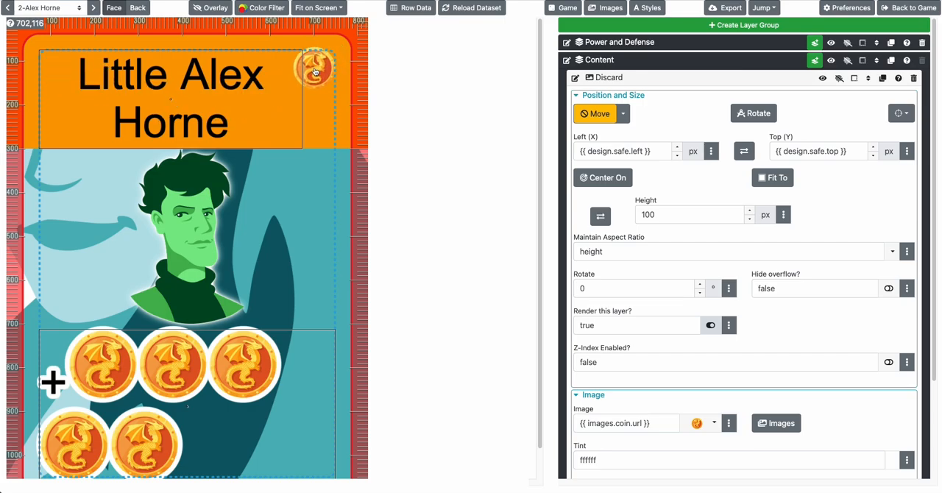
left_click(602, 95)
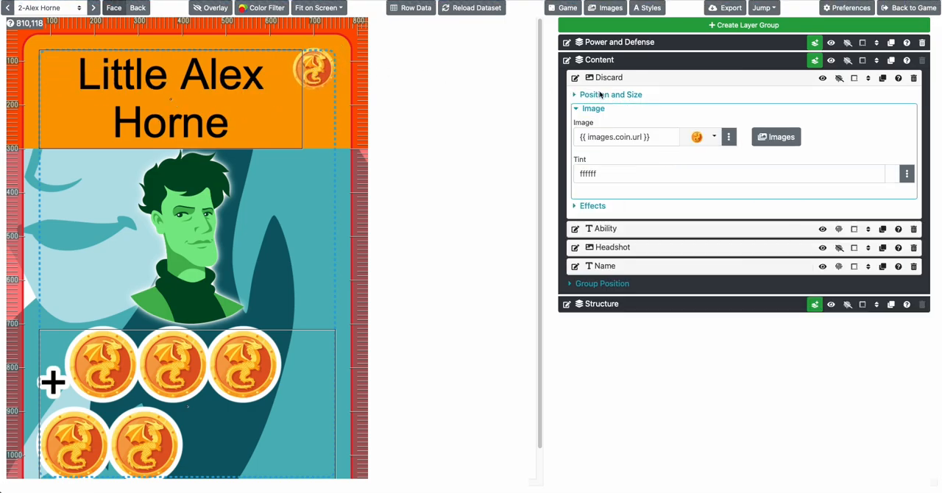
Enable the Glow effect on the Discard layer
left_click(596, 207)
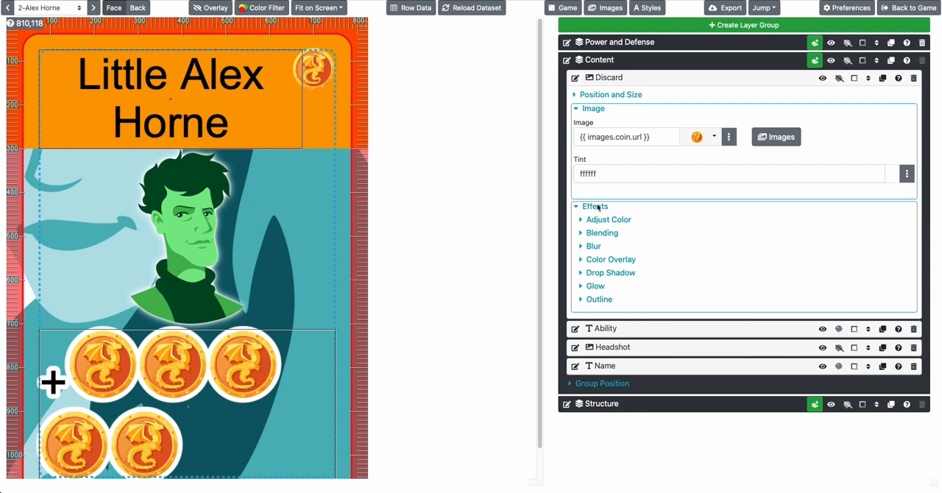
left_click(598, 287)
left_click(886, 314)
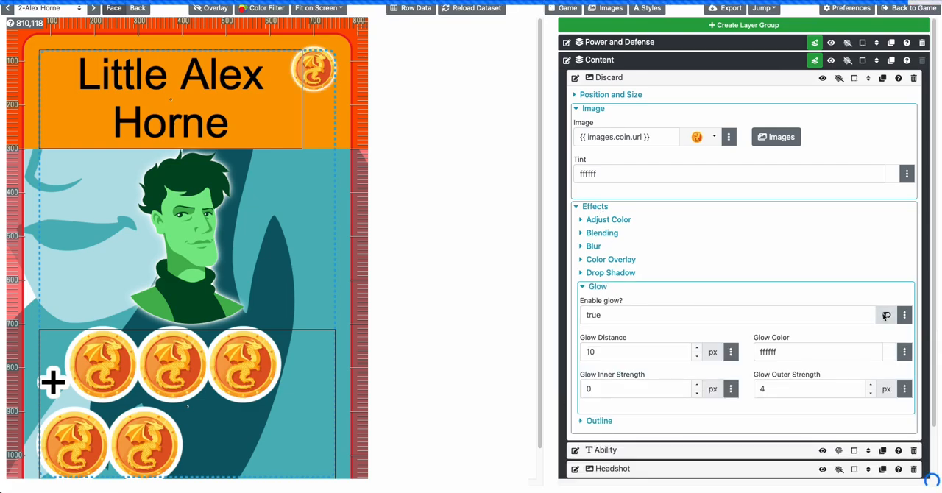
left_click(598, 206)
Replace coin in the Discard layer's image expression with the column reference [row.Discard]
left_click(619, 140)
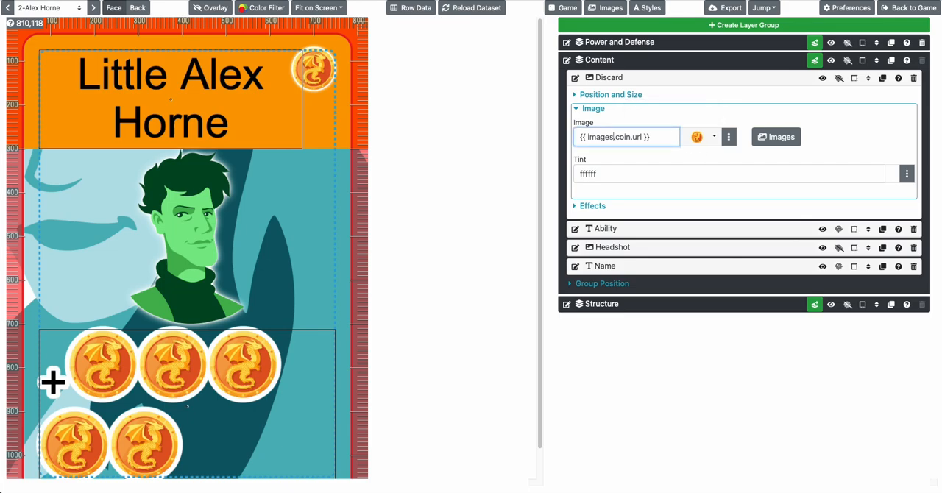
key("Right")
key("alt+shift+Right")
key("Left")
type("'")
key("alt+Right")
type("' +")
key("BackSpace")
key("BackSpace")
key("BackSpace")
key("BackSpace")
key("alt+Left")
key("BackSpace")
type("[row.Discard]")
key("Tab")
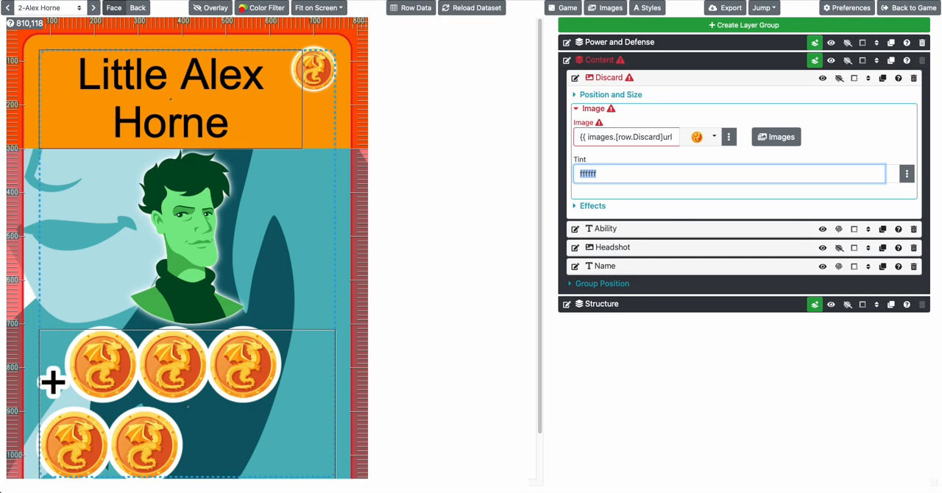
Correct the dots in the Discard layer's image expression so it reads {{ images[row.Discard].url }}
left_click(616, 139)
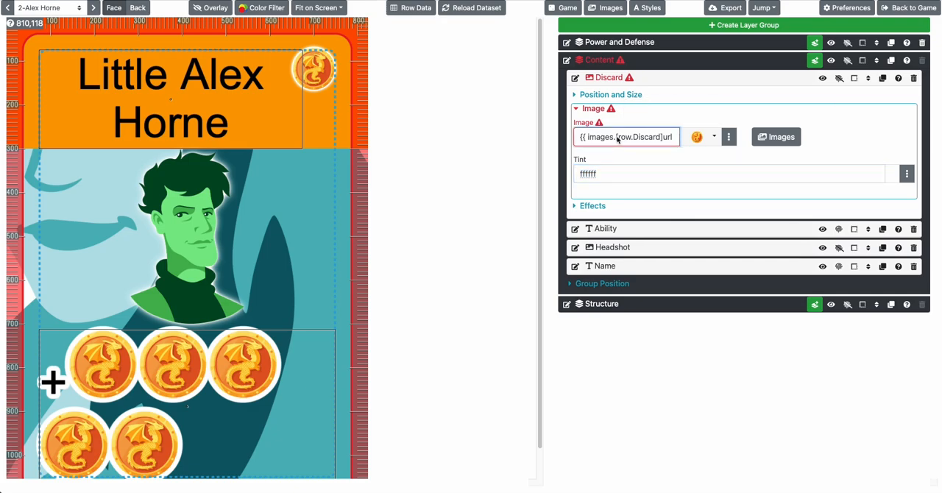
key("BackSpace")
type(".")
key("Tab")
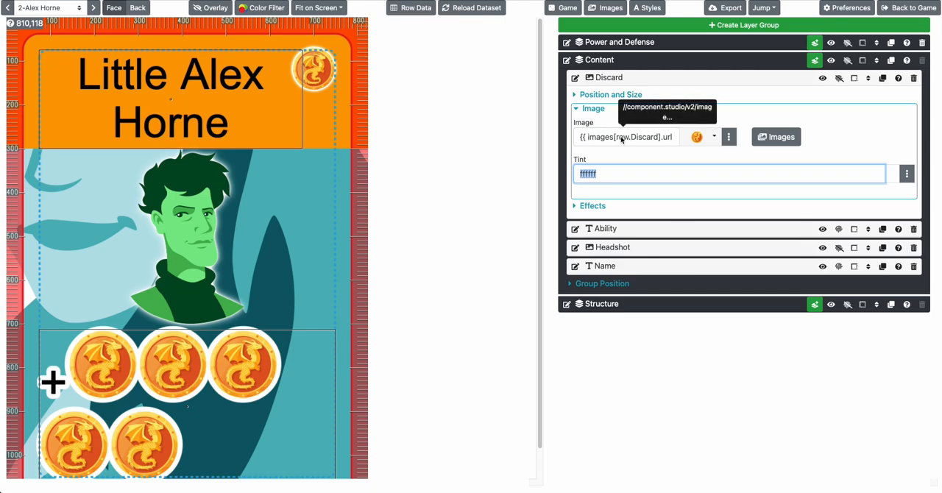
Go through the remaining cards to check their Discard icons and review the layer's image expression
left_click_drag(615, 139, 658, 141)
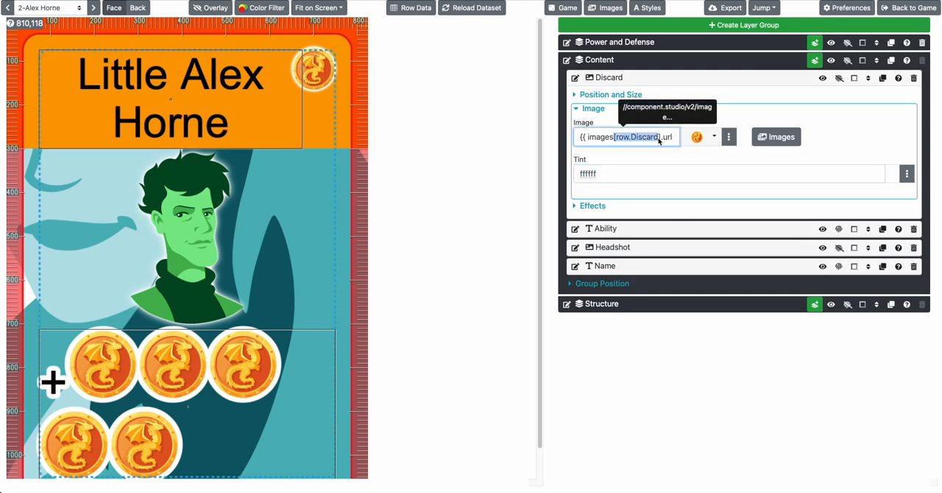
left_click(94, 9)
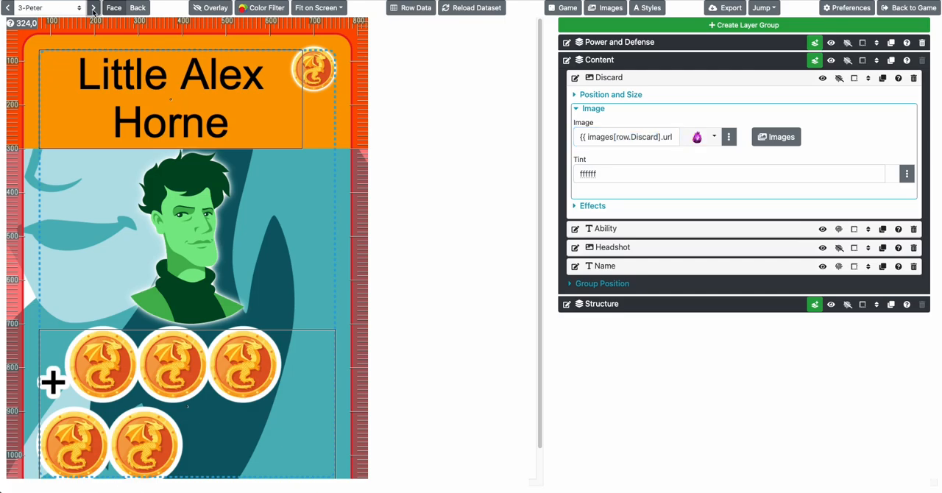
left_click(93, 8)
left_click(94, 8)
left_click(92, 9)
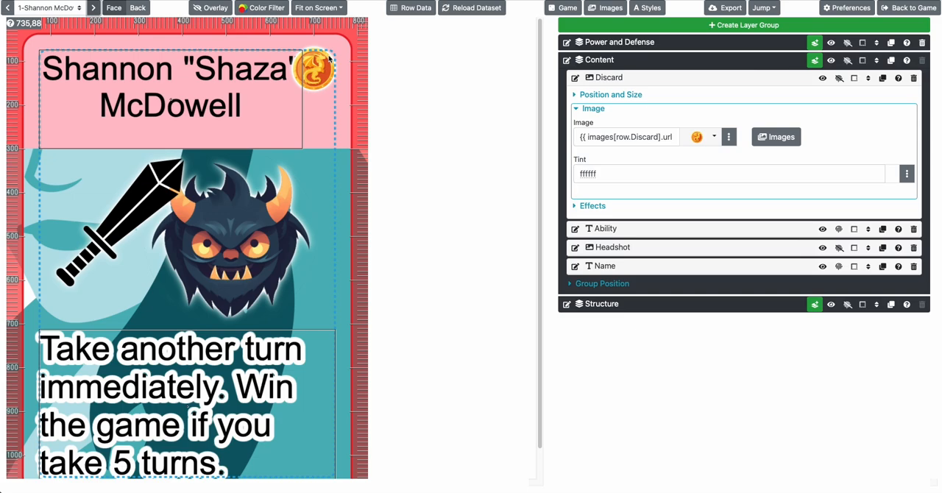
left_click(596, 138)
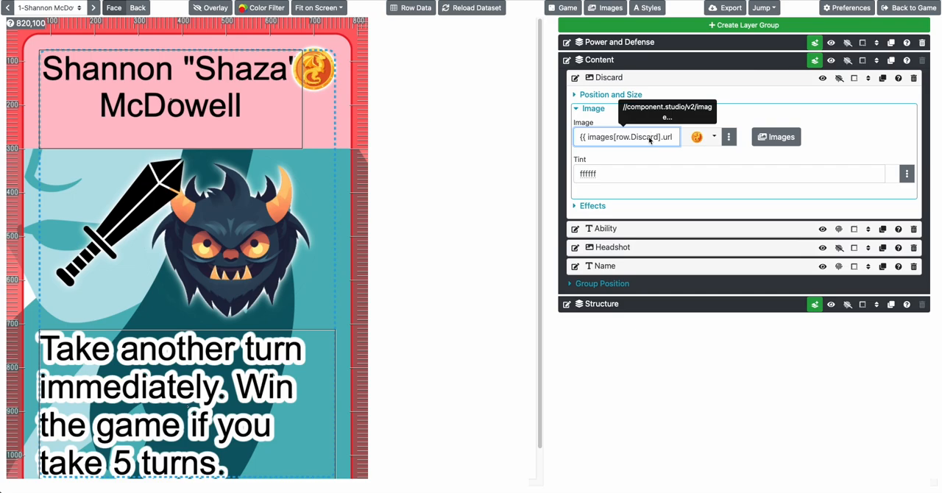
triple_click(649, 140)
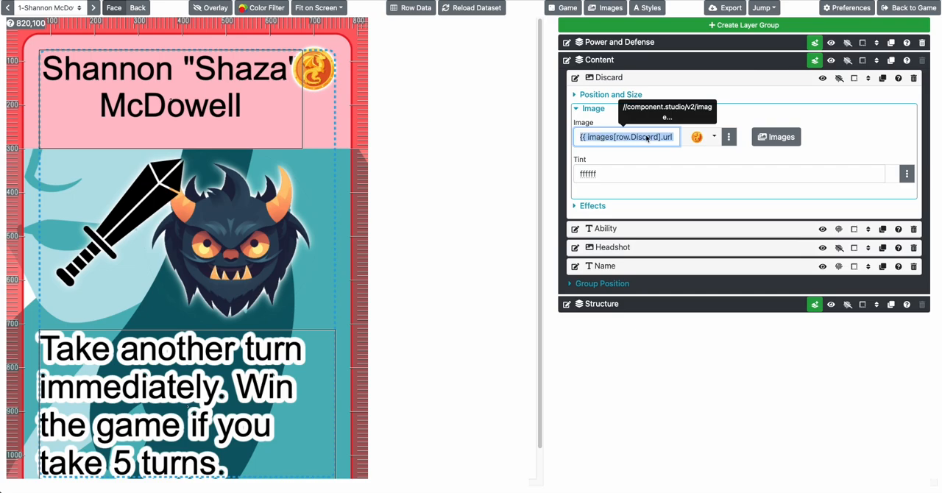
key("Right")
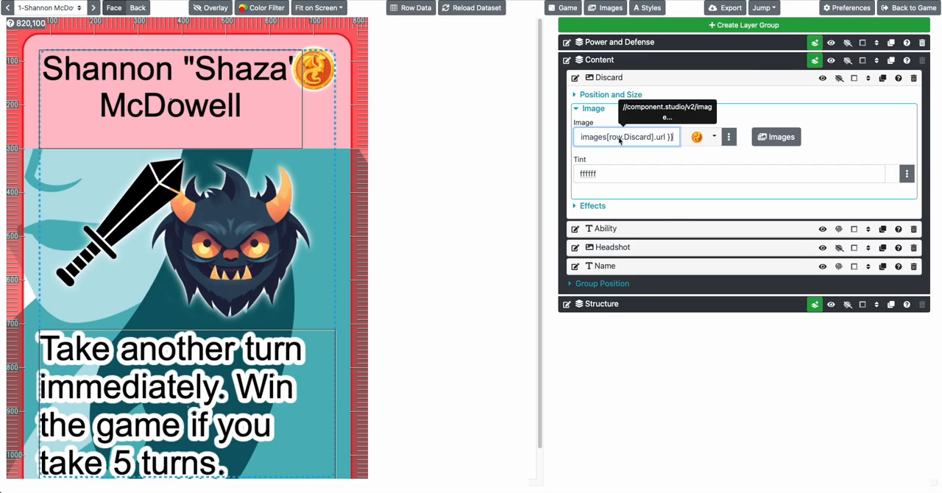
left_click(314, 78)
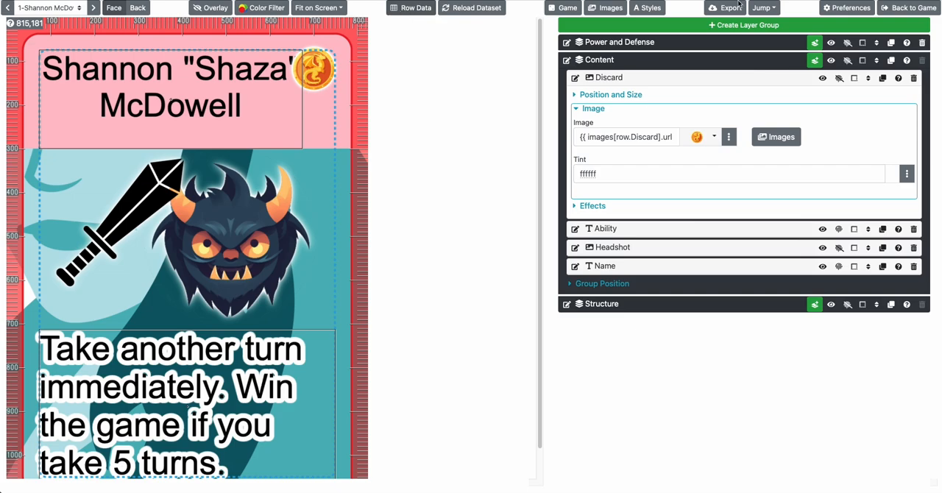
Leave the card design and open the game's "Character cards" dataset for editing
left_click(890, 7)
left_click(42, 133)
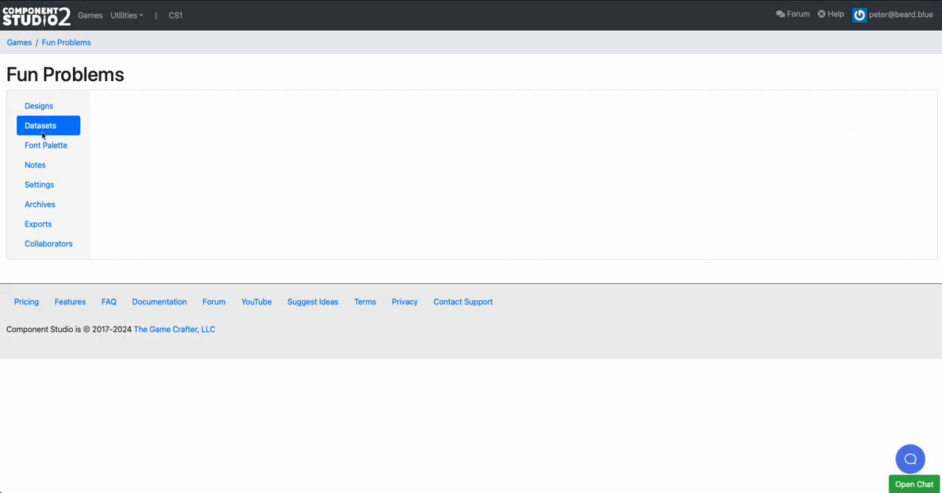
left_click(114, 158)
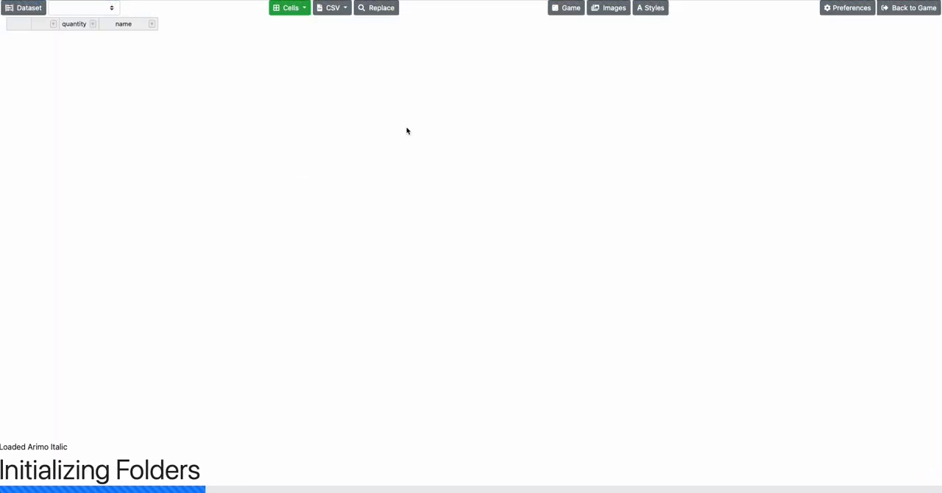
Add a True/False column named Aether to the Character cards dataset
left_click(297, 10)
left_click(313, 56)
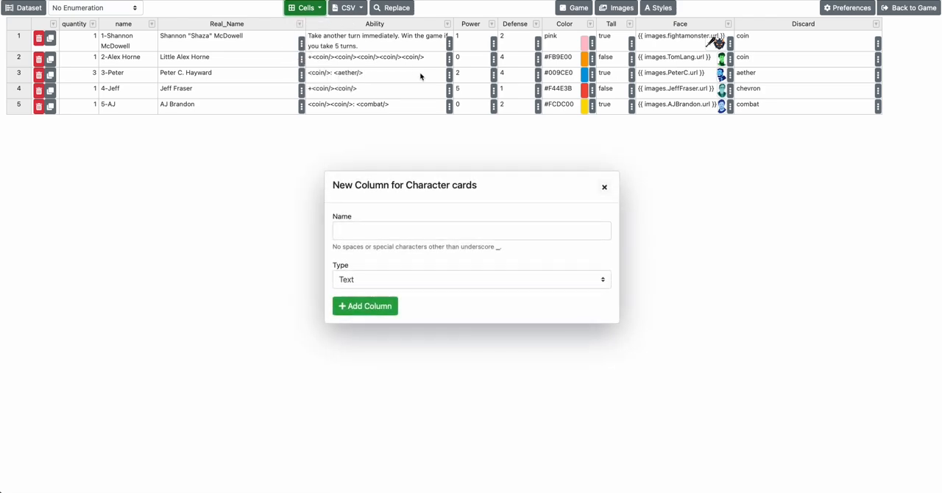
left_click(394, 237)
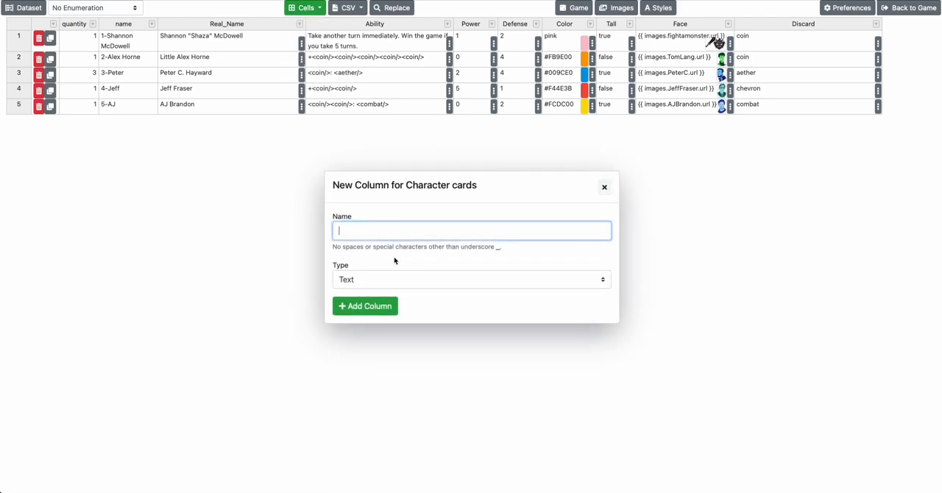
left_click(380, 278)
left_click(379, 290)
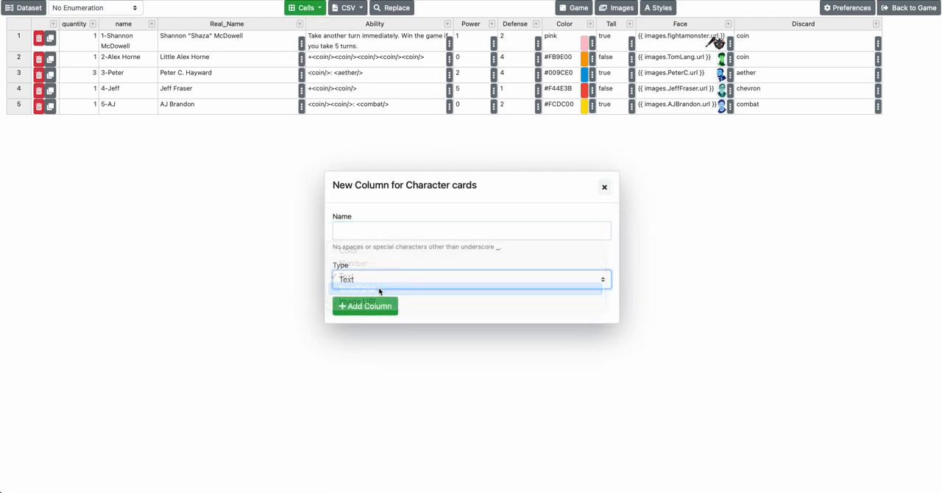
left_click(360, 230)
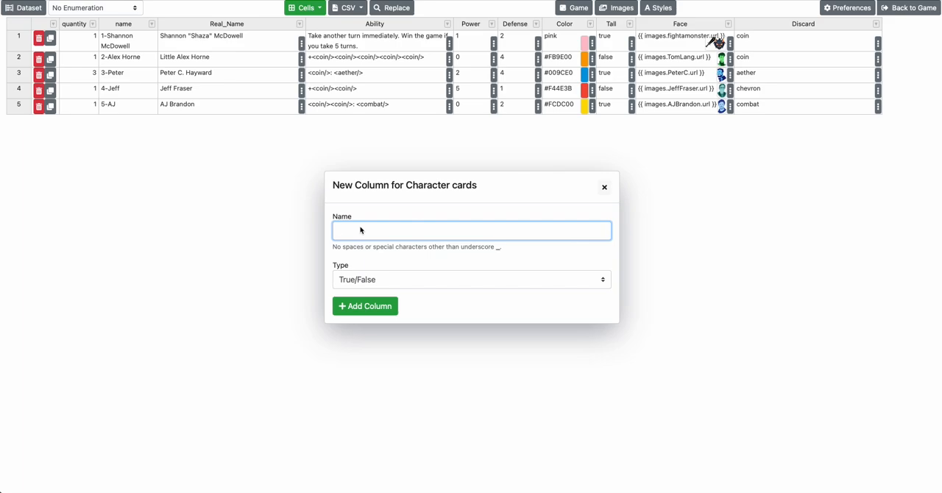
type("ae")
type("ether")
left_click(361, 304)
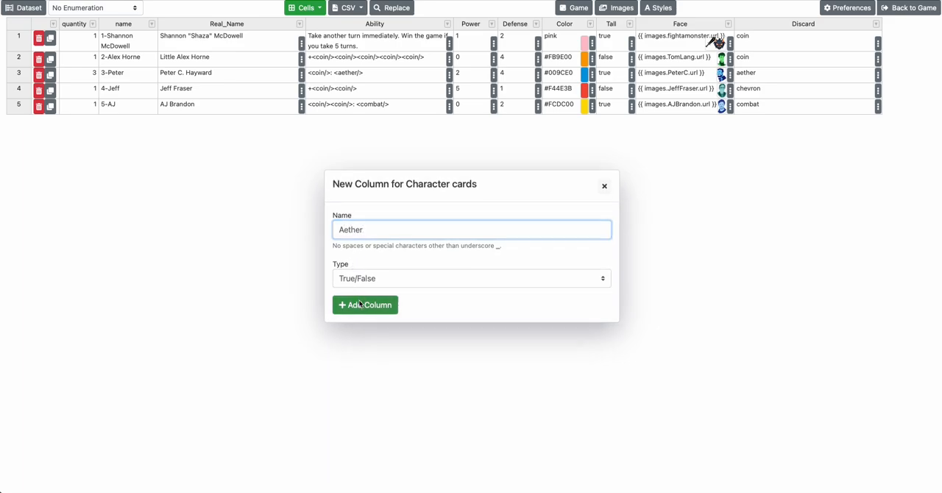
Add a Text column named Chevron to the Character cards dataset
left_click(302, 10)
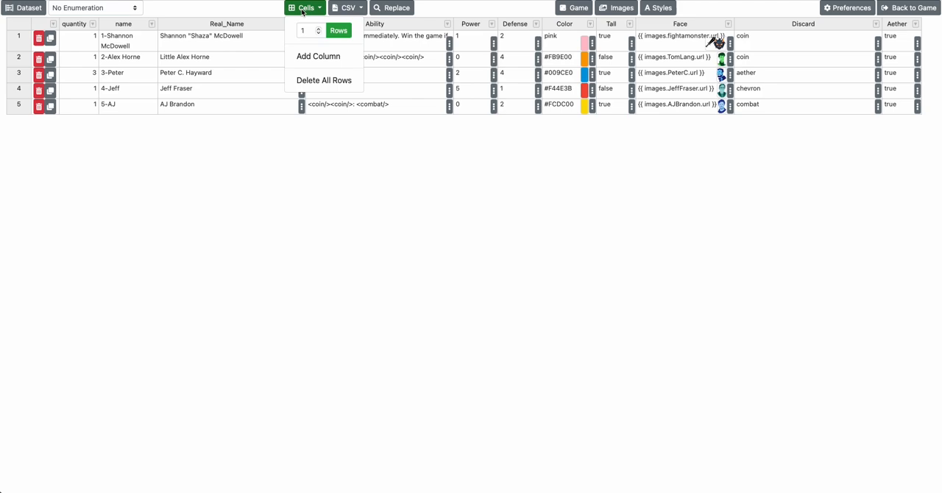
left_click(318, 57)
left_click(363, 232)
type("Chevron")
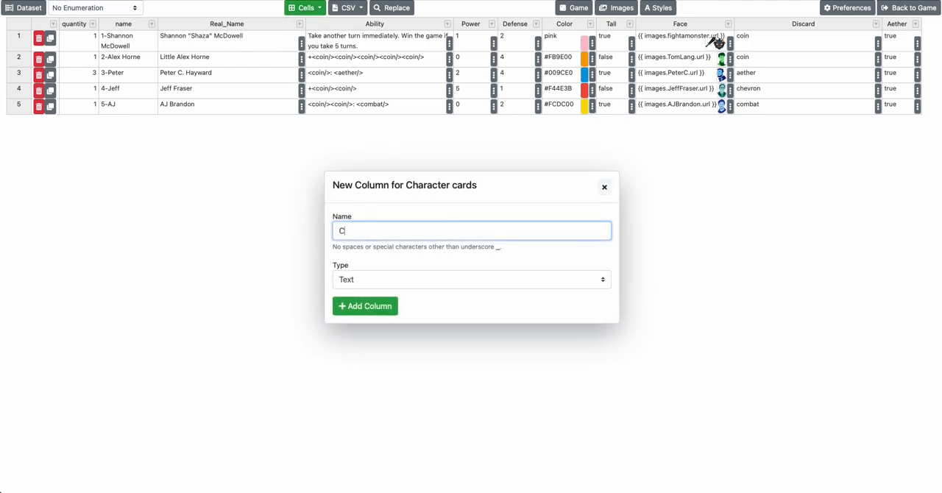
left_click(357, 309)
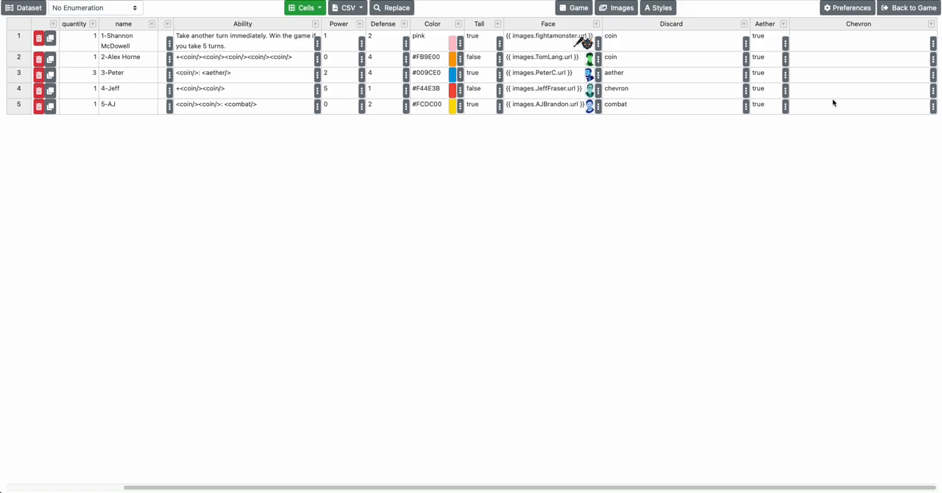
Change the Chevron column's type to True/False
left_click(931, 23)
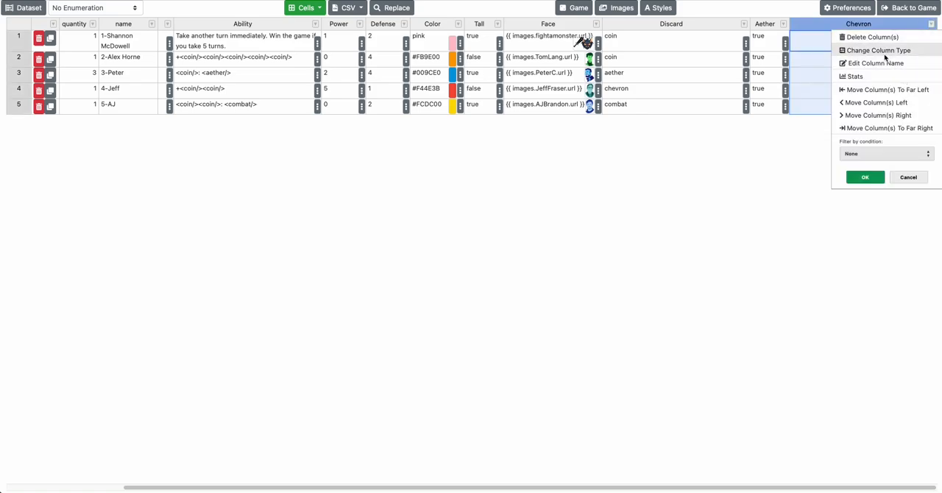
left_click(883, 50)
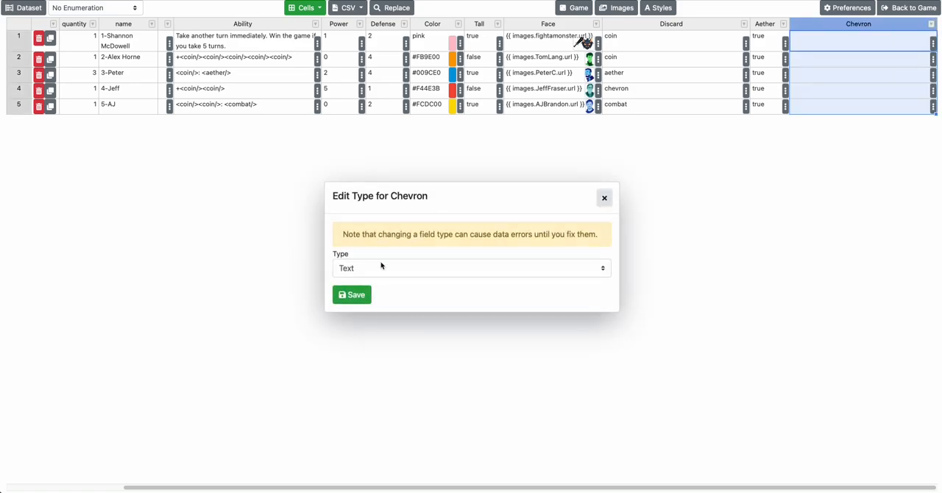
left_click(489, 269)
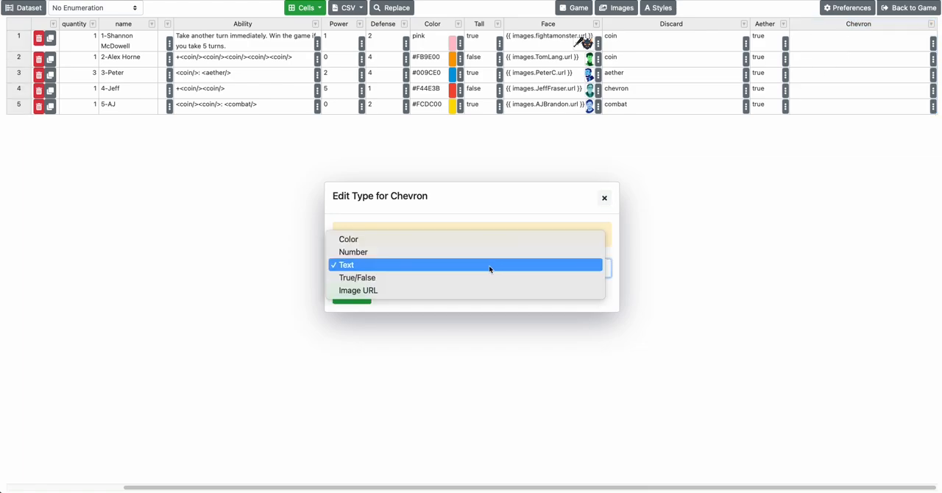
left_click(466, 278)
left_click(353, 297)
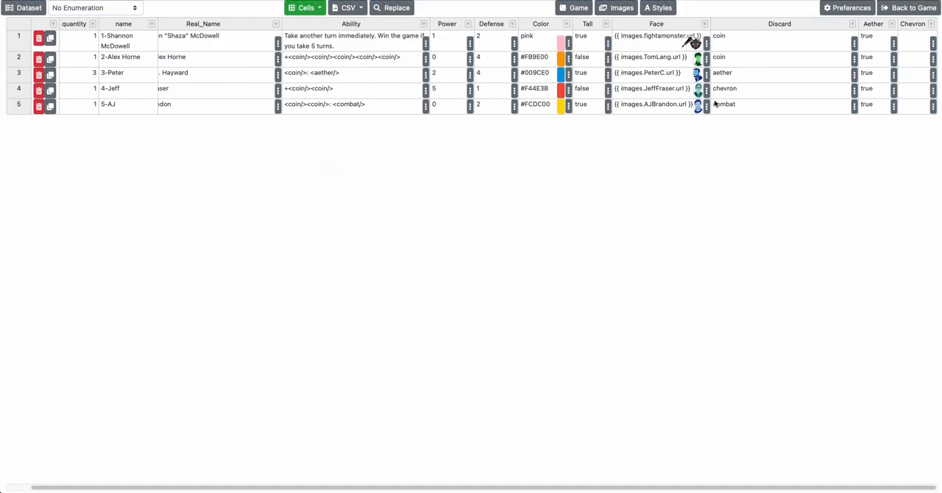
Replace the first card's Discard value with the tags <coin/>, <aether/> and <chevron/> on separate lines
left_click(761, 48)
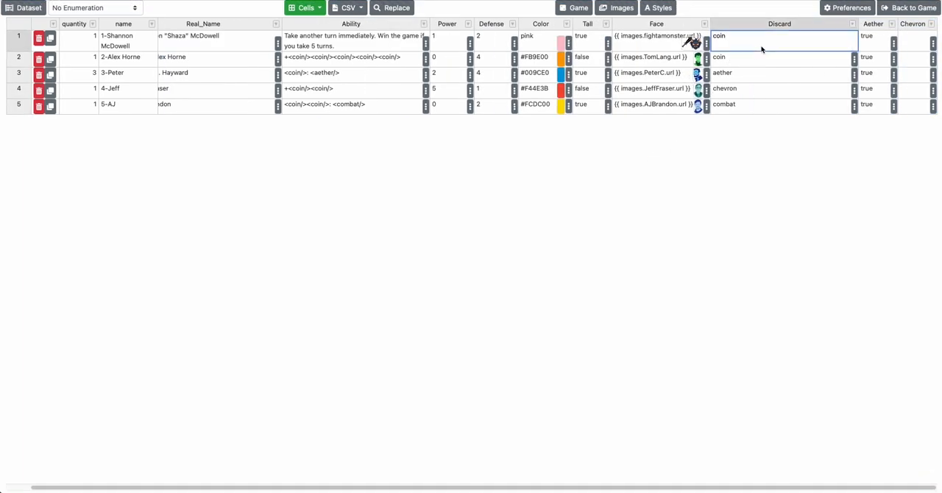
key("ctrl+a")
type(">coin/> <aether/>")
key("Return")
type("<cher")
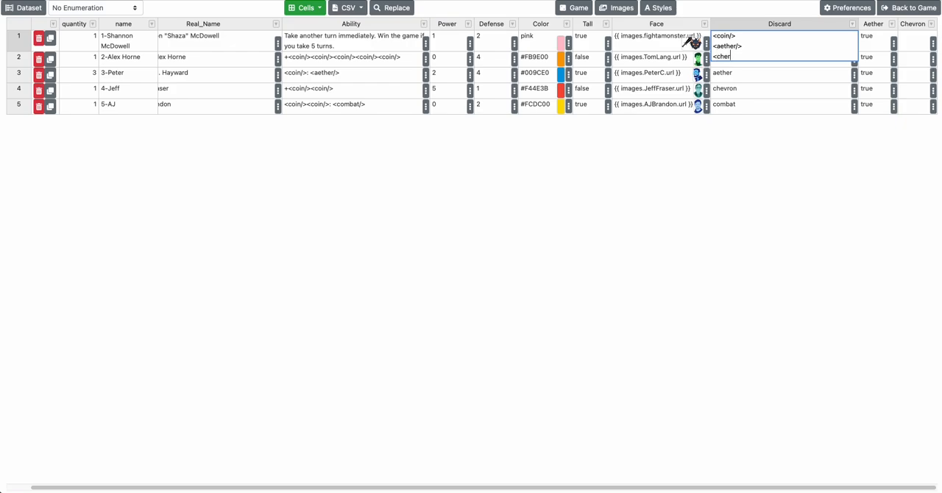
type("vron/")
key("BackSpace")
key("BackSpace")
key("BackSpace")
type("ron")
key("Return")
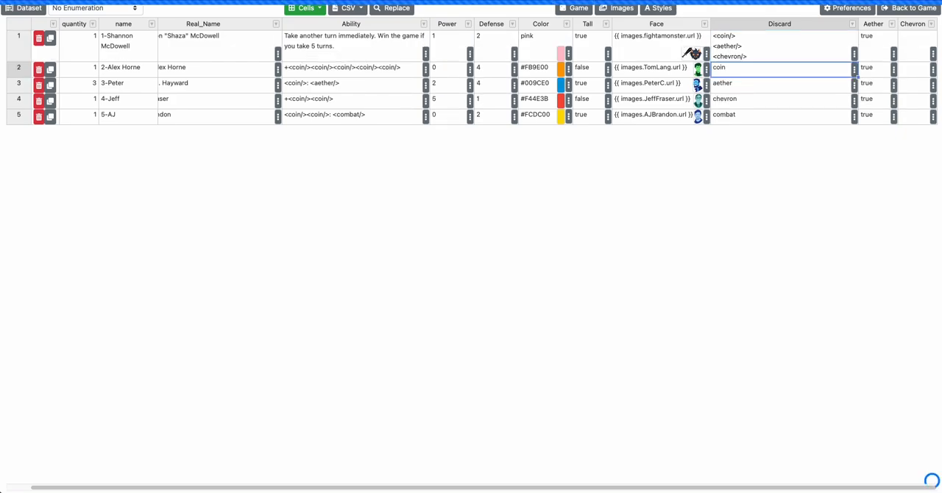
Set the first card's Discard value back to coin
key("Up")
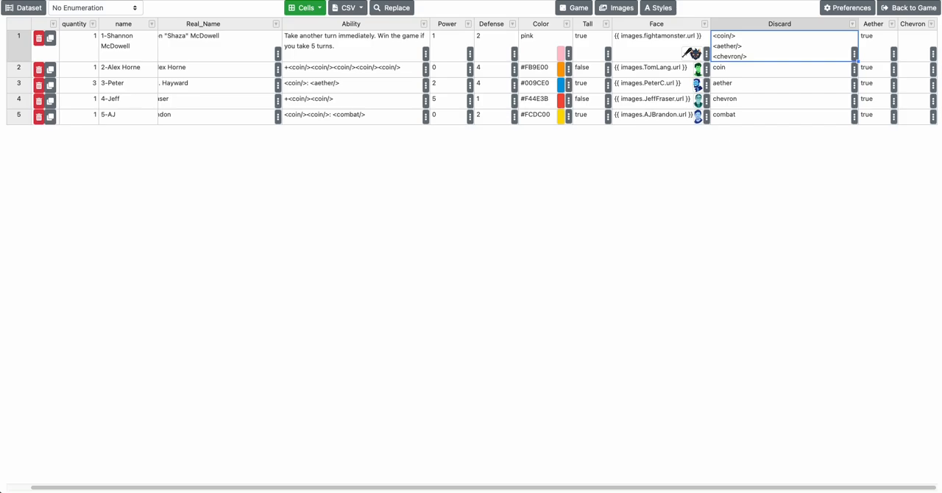
type("coin")
key("Return")
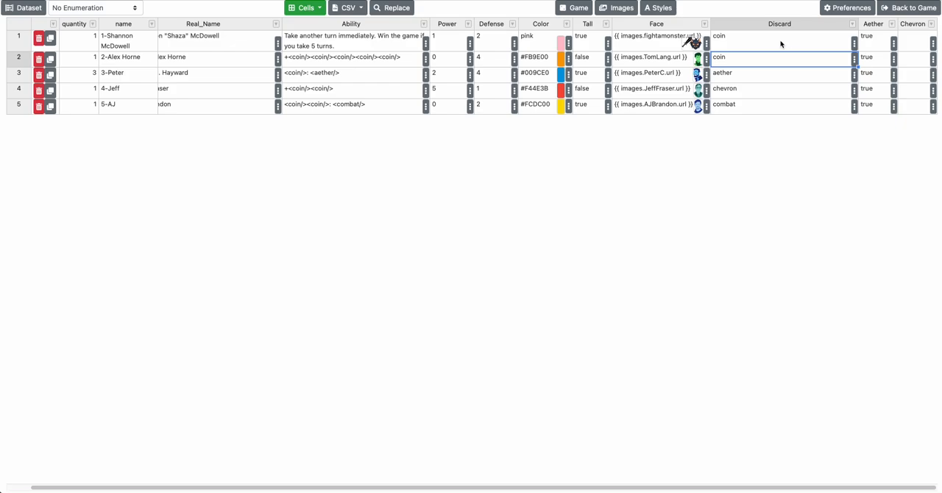
Set the Aether value to false for the first, second and fourth cards
left_click(876, 40)
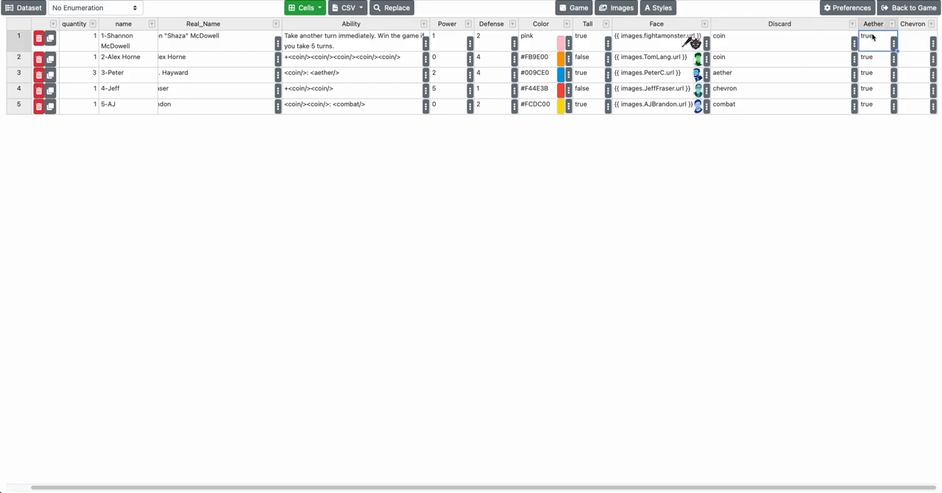
type("false")
key("Return")
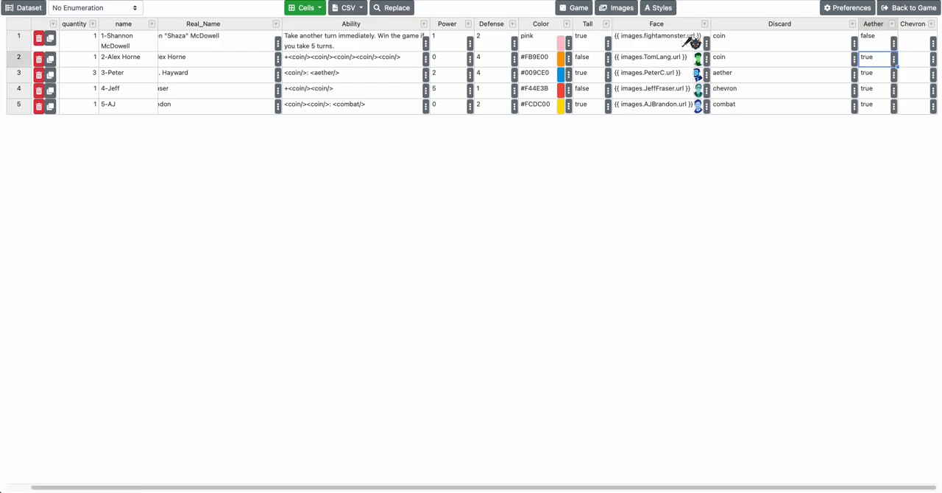
type("false")
key("Return")
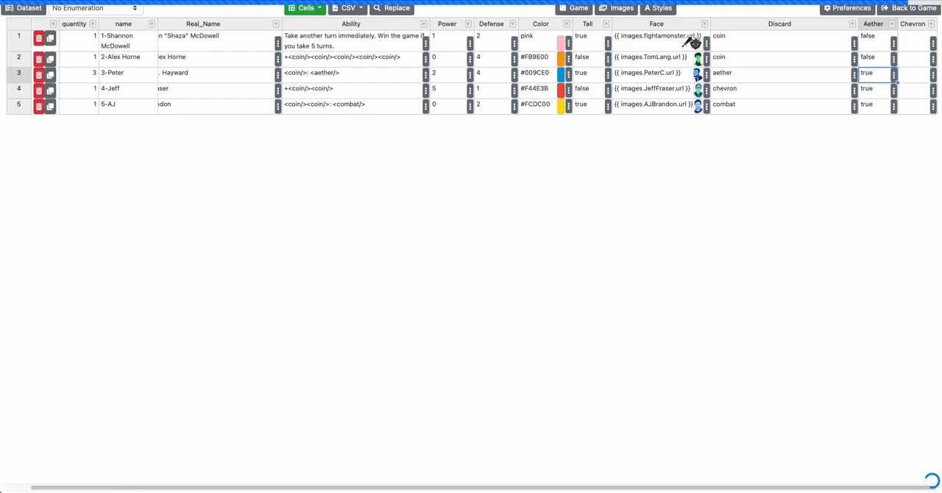
key("Down")
type("fals")
key("Right")
Fill the Chevron column from the first to the fifth card with true, true, false, true and false
key("Up")
key("Up")
key("Up")
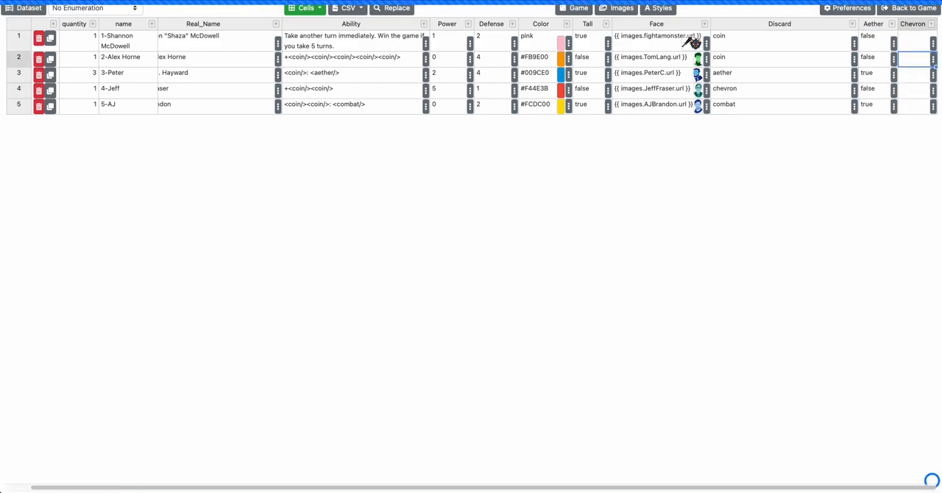
type("true")
key("Return")
type("true")
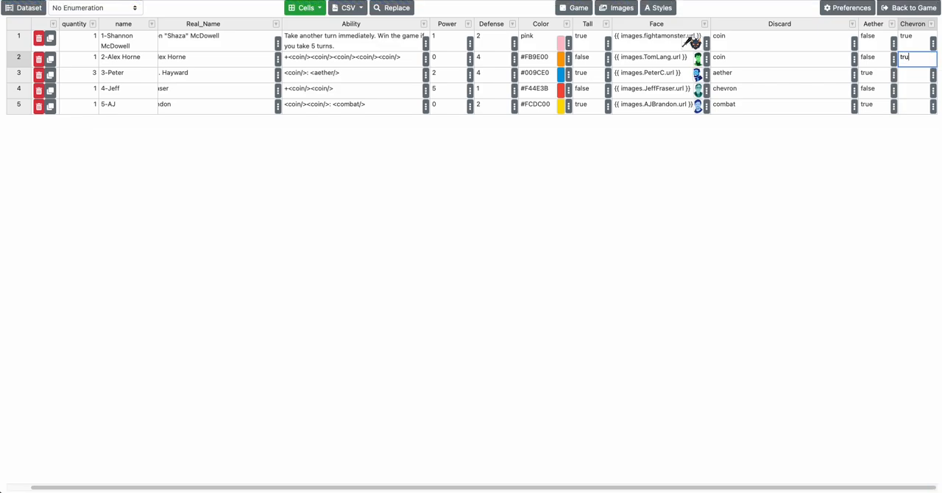
key("Return")
key("Down")
key("Up")
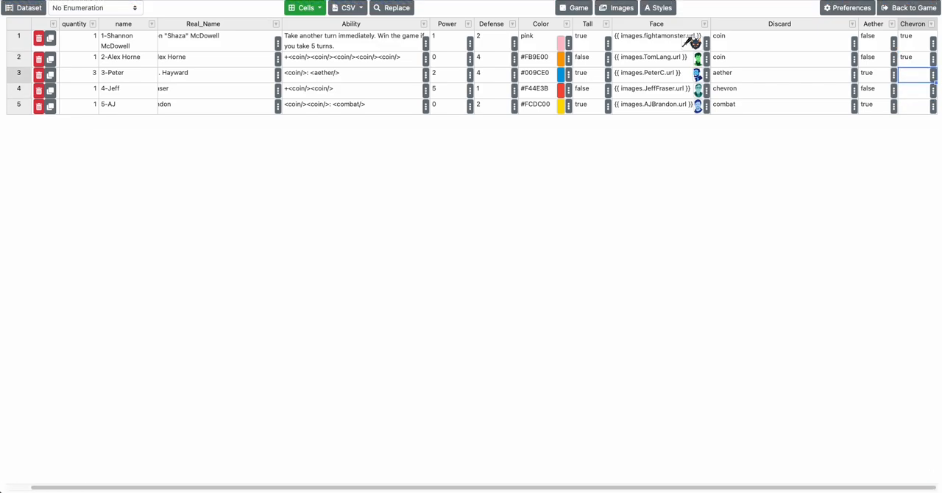
type("faslse")
key("Return")
type("true")
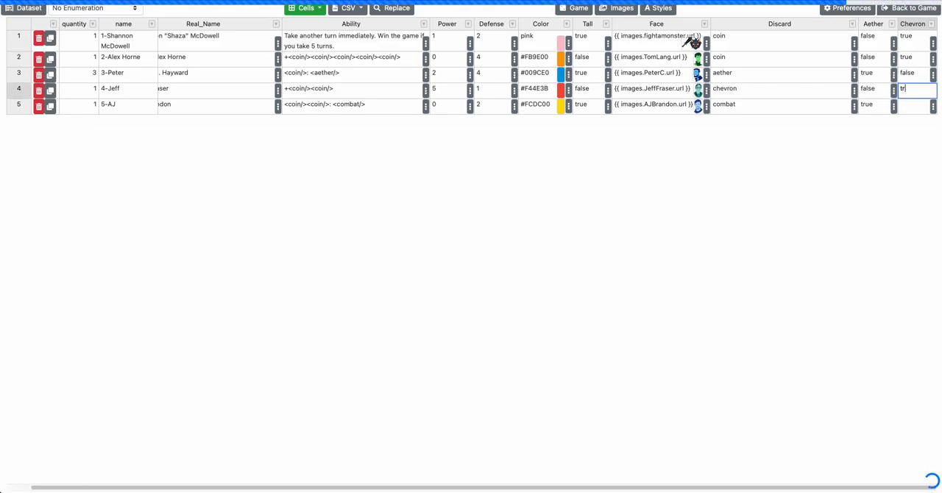
key("Return")
type("false")
key("Return")
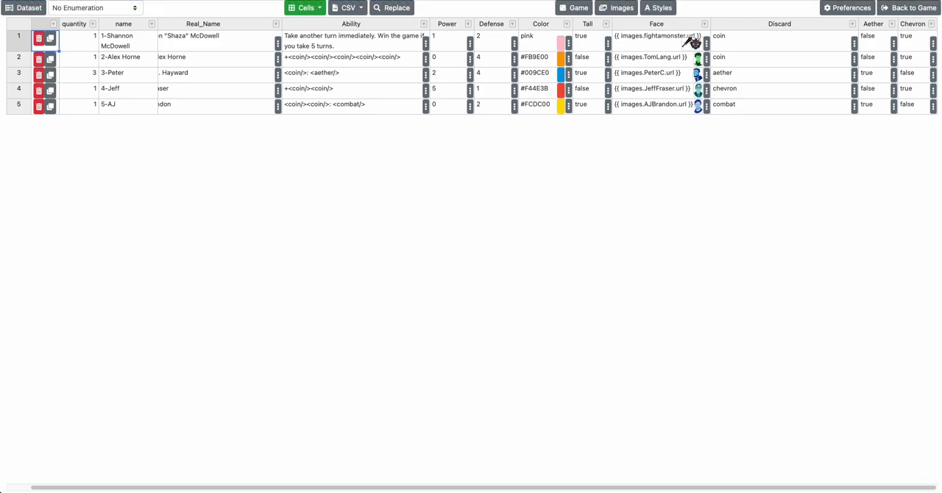
Sort the rows by Chevron in ascending order and change that column's type to Number
left_click(806, 46)
left_click(925, 42)
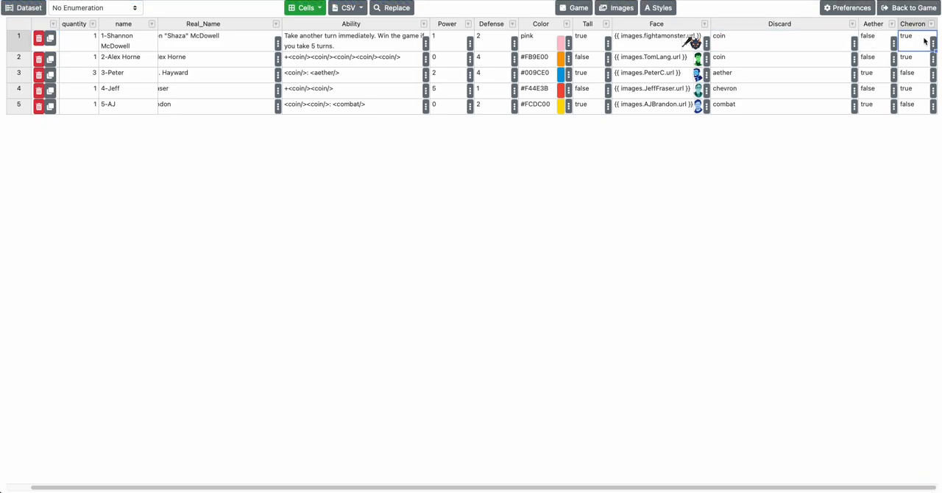
left_click(917, 23)
left_click(931, 23)
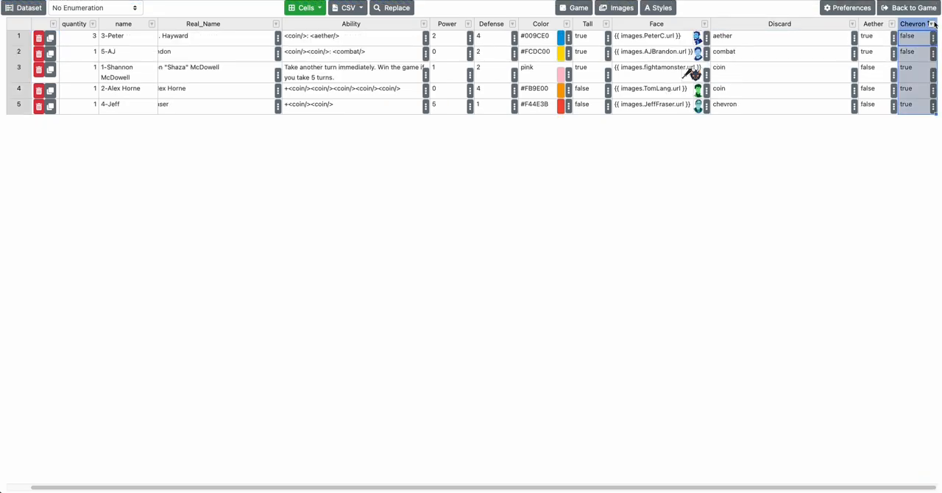
left_click(880, 52)
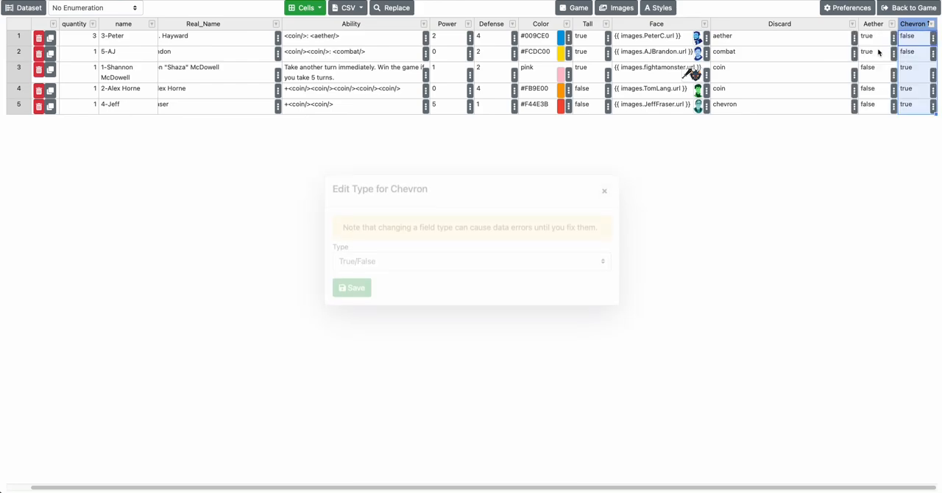
left_click(370, 267)
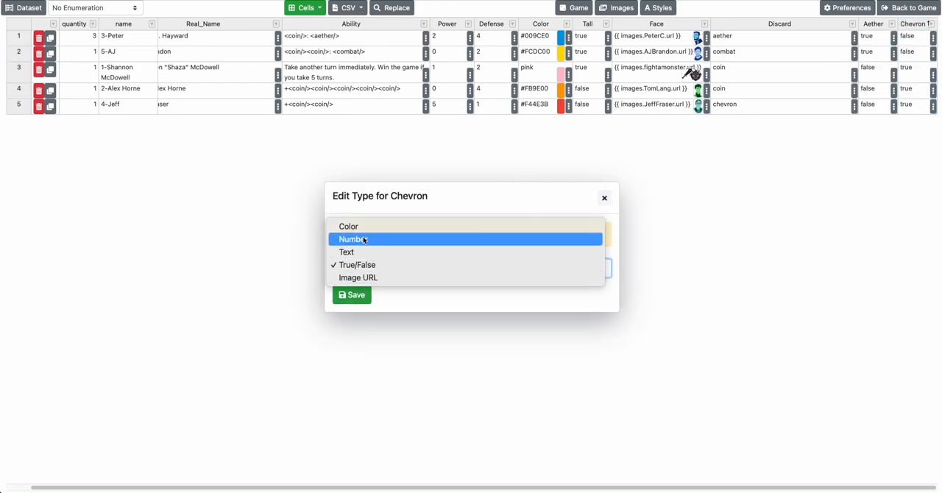
left_click(363, 239)
left_click(353, 295)
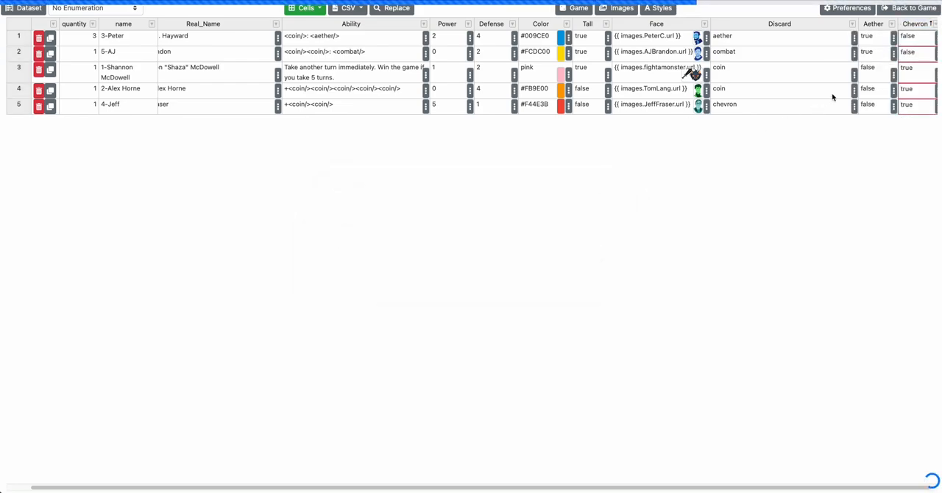
Enter the Chevron values 0, 1, 2, 1 and 0 for the five rows in their sorted order
type("0")
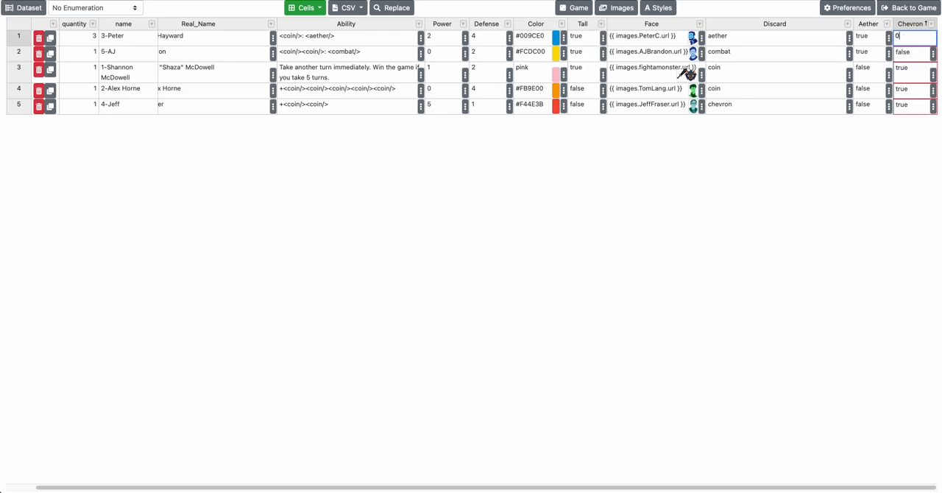
key("Return")
type("1")
key("Return")
type("2")
key("Return")
type("1")
key("Return")
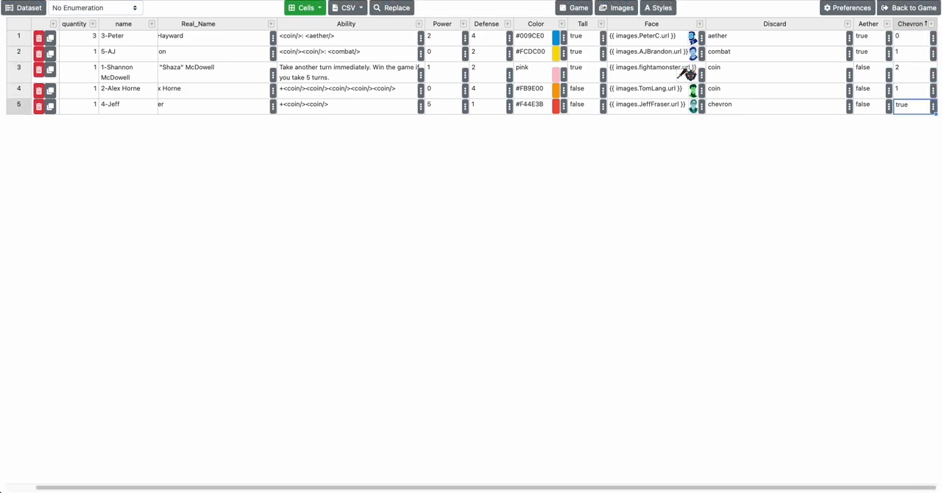
type("0")
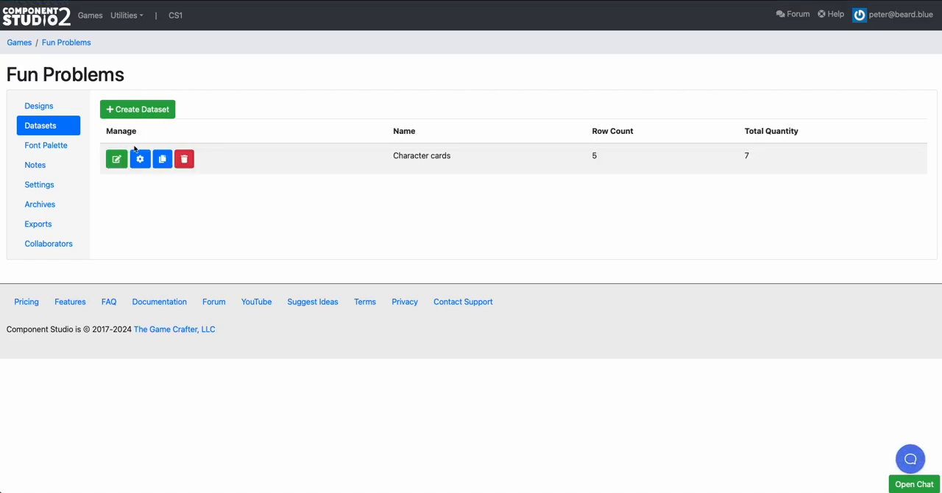
Open the card design for editing and create a new layer group named "Discard bonuses"
left_click(46, 105)
left_click(115, 158)
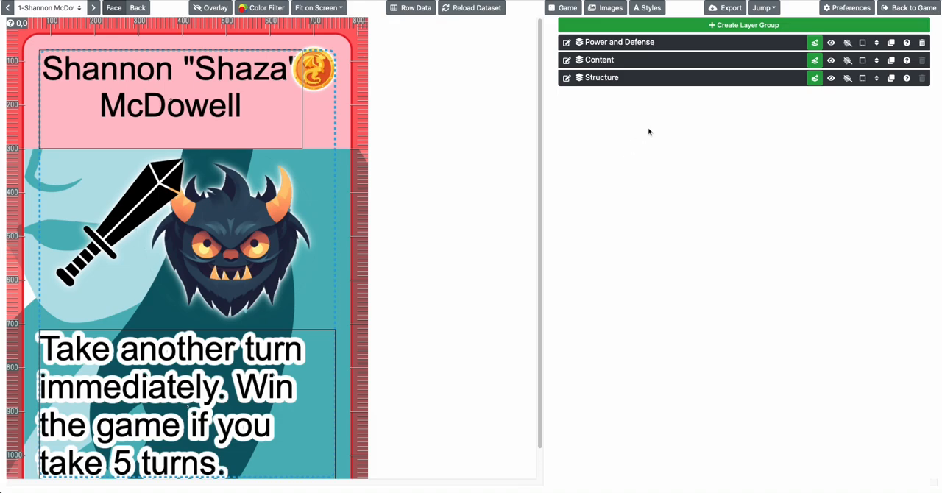
left_click(728, 26)
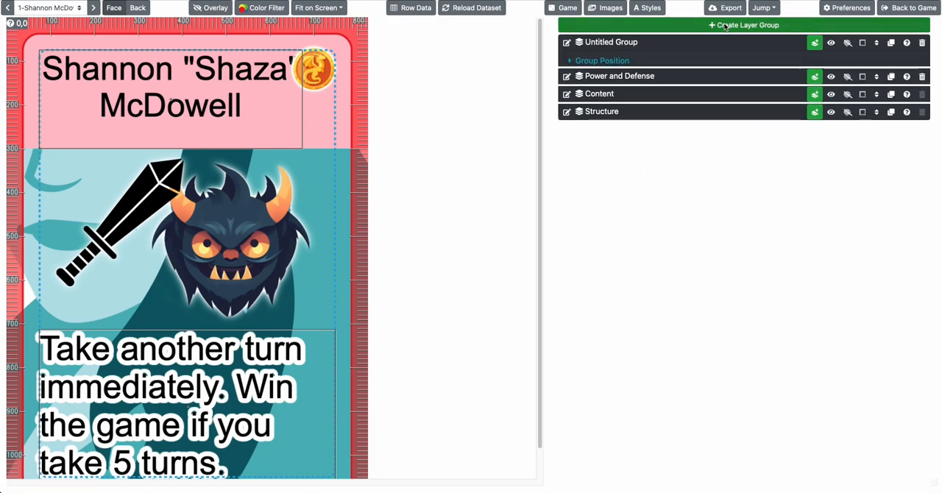
left_click(566, 43)
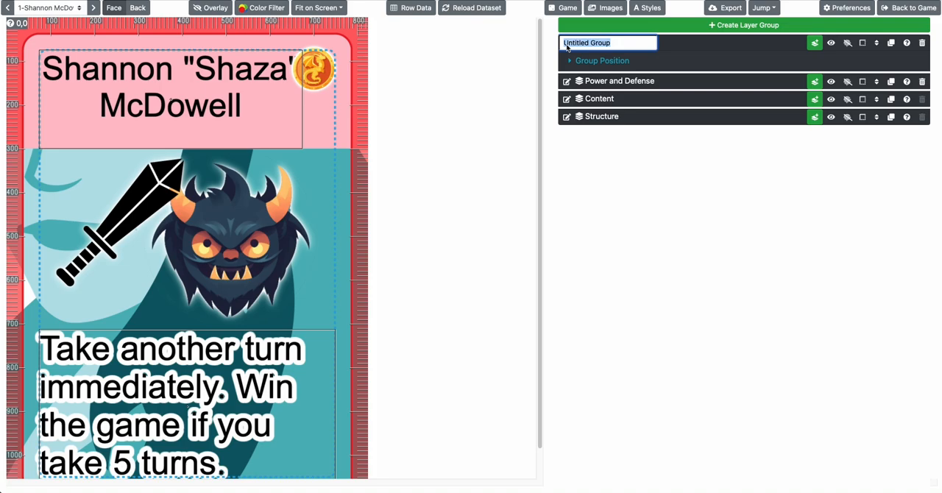
type("Discard bonuses")
key("Return")
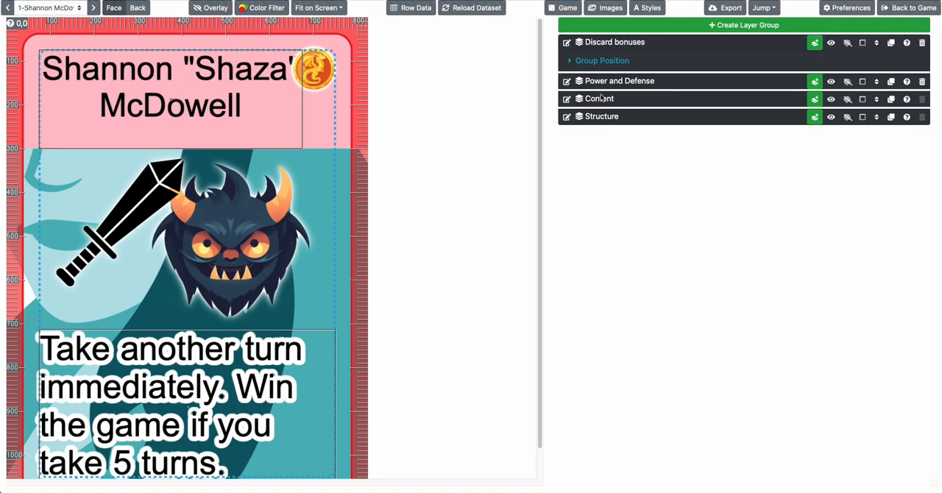
Move the Discard layer from the Content group to the Discard bonuses group
left_click(601, 97)
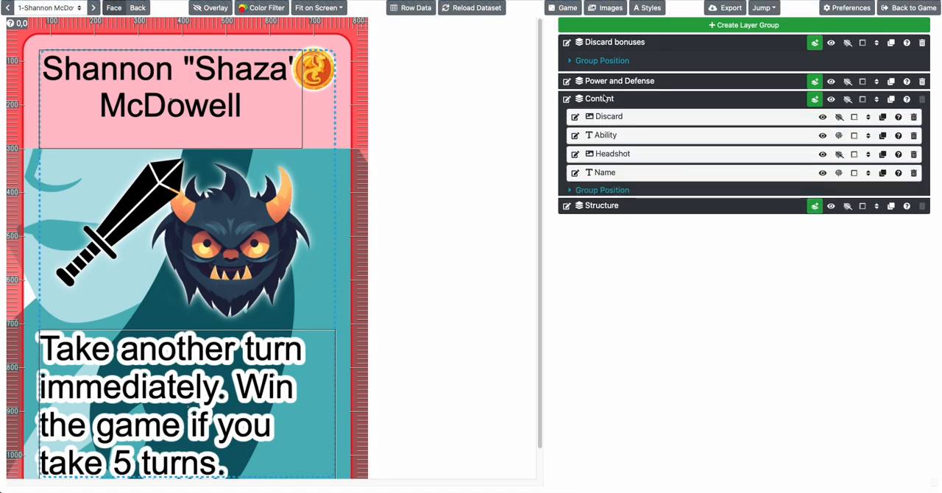
left_click(882, 117)
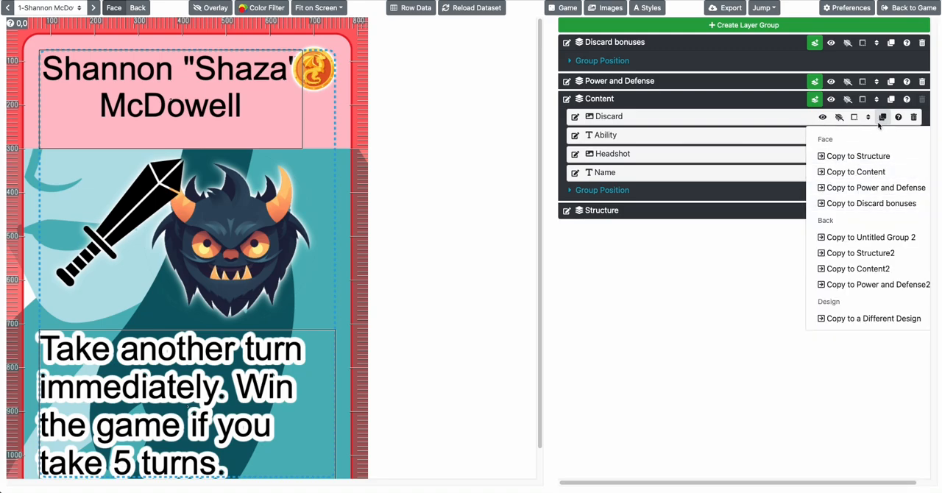
left_click(869, 120)
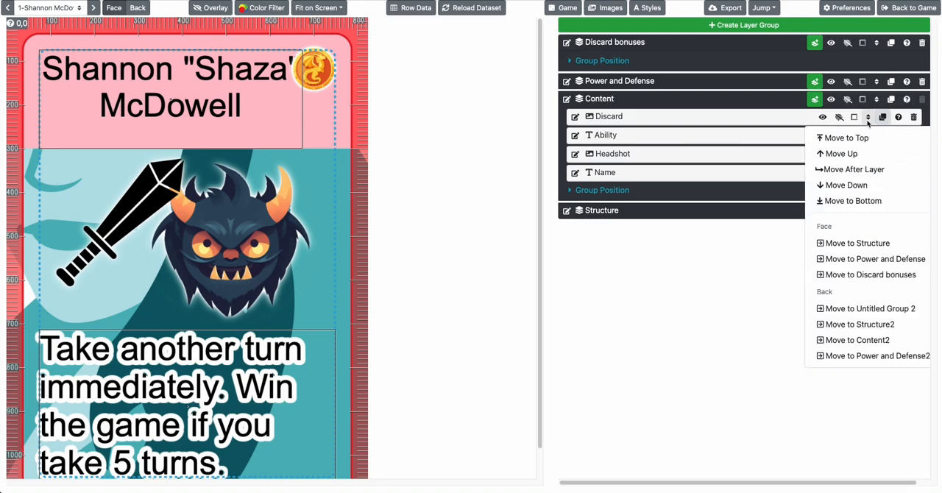
left_click(868, 273)
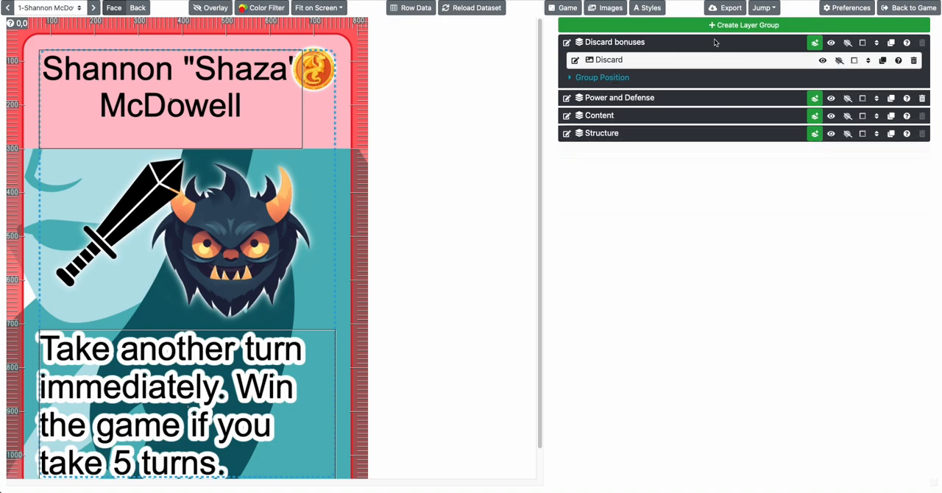
Add an image layer to the Discard bonuses group and set its image to the aether crystal
left_click(813, 42)
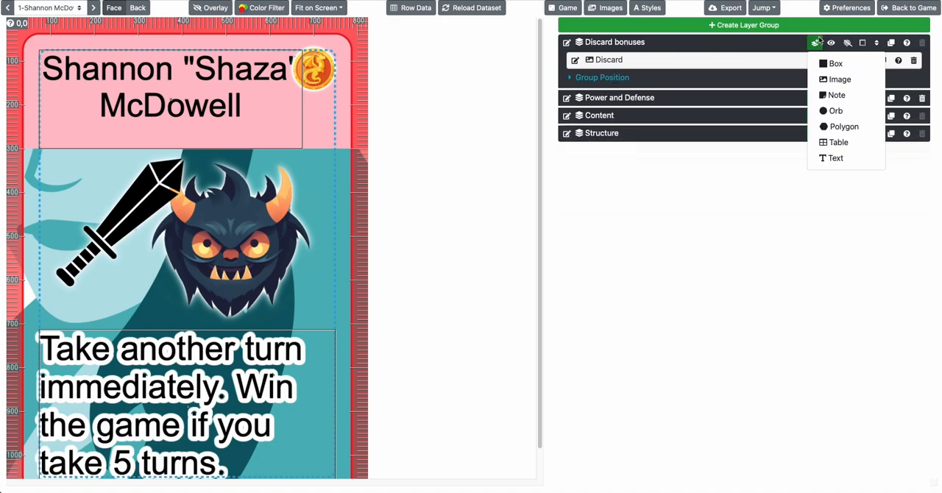
left_click(831, 79)
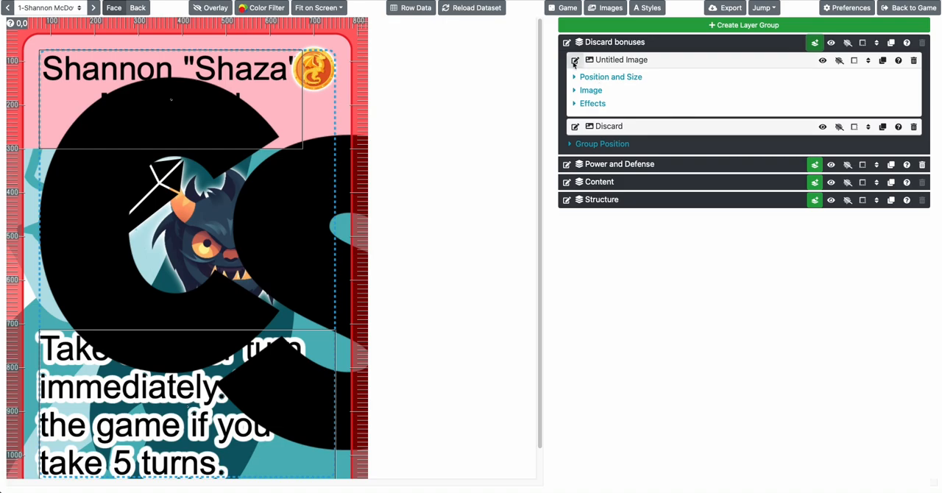
left_click(590, 78)
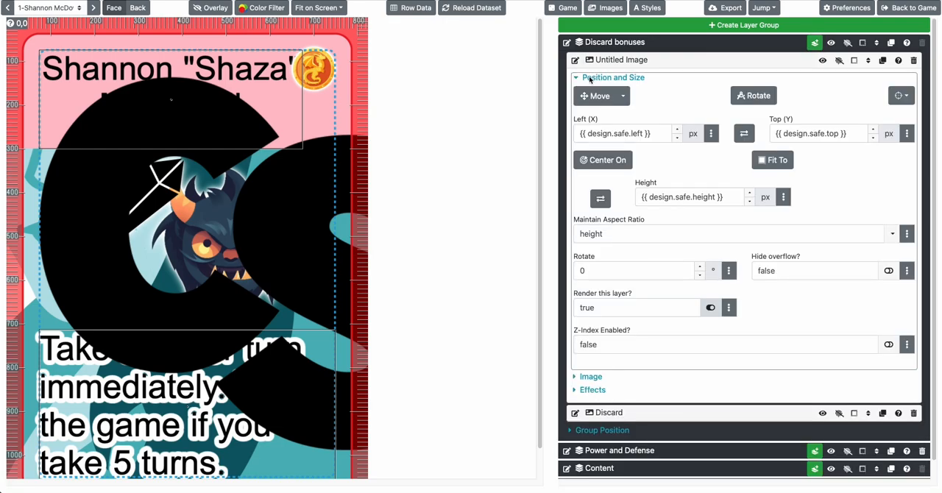
double_click(590, 78)
left_click(608, 78)
left_click(598, 91)
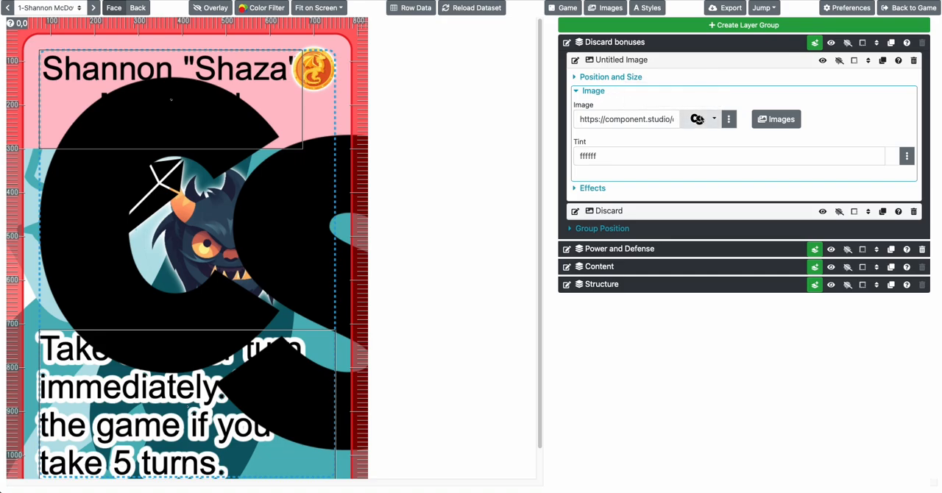
left_click(699, 120)
left_click(662, 262)
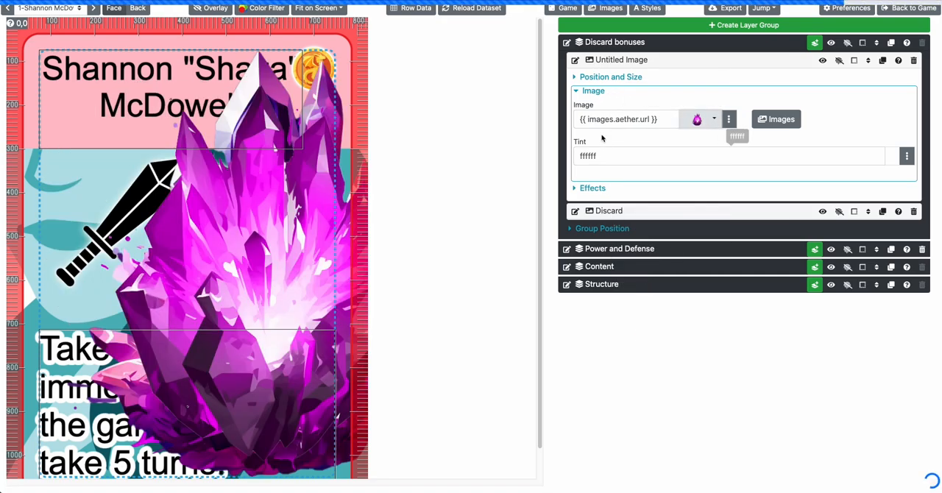
Set the new image layer's render condition to {{ row.Aether }}
left_click(594, 90)
left_click(597, 78)
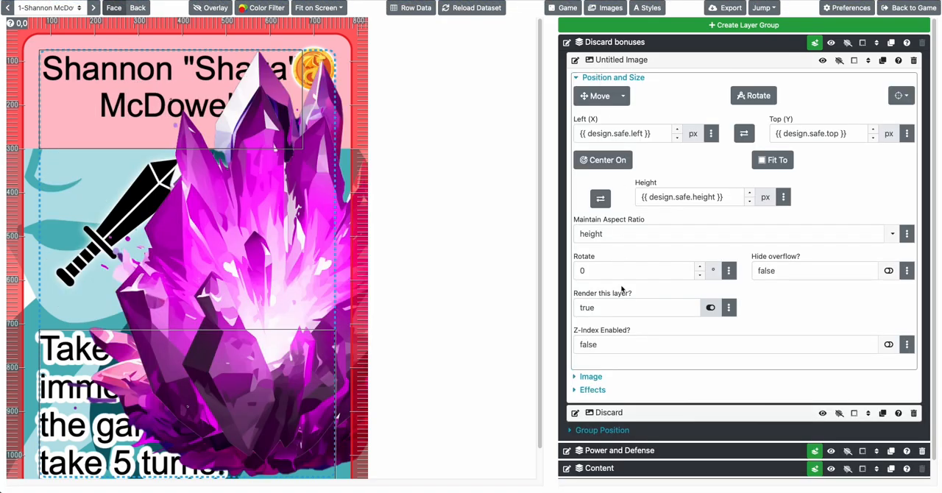
double_click(613, 312)
type("{{")
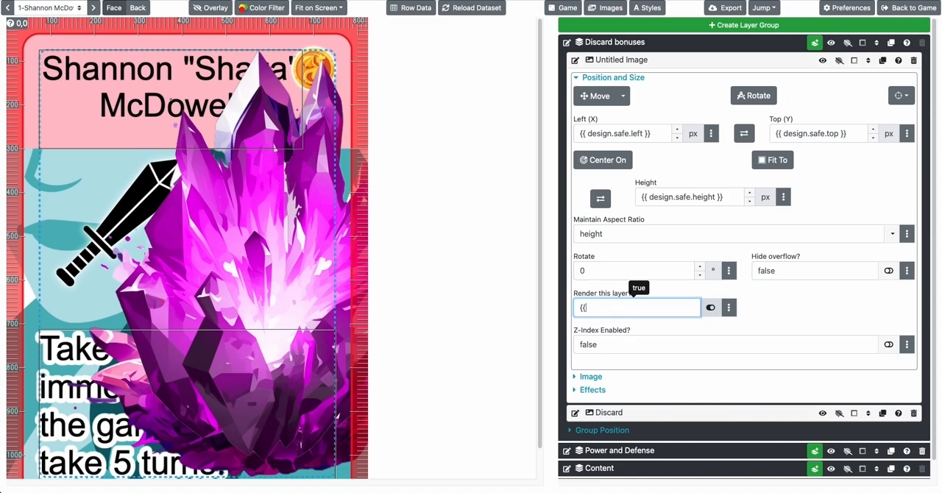
type(" row.Aether }}")
key("Tab")
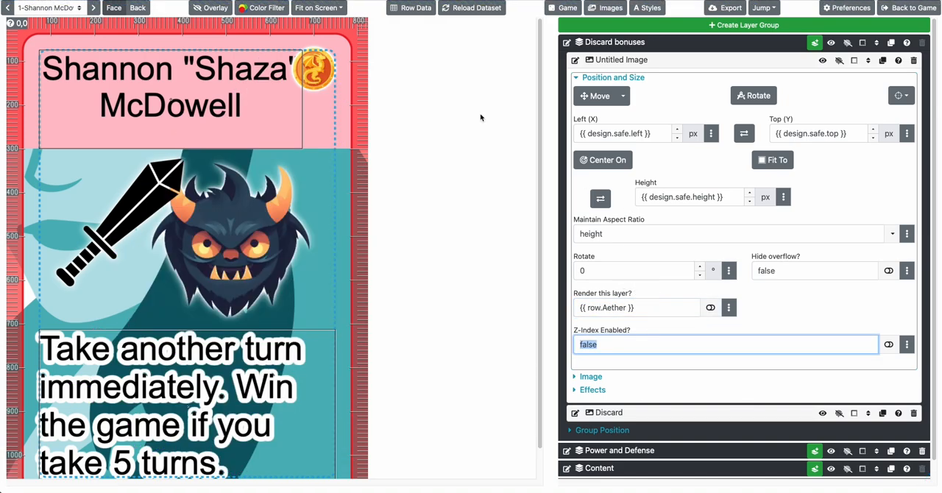
On the third card, set the aether image's height to 100 px and move it onto the Discard icon at about X 651, Y 67
left_click(91, 7)
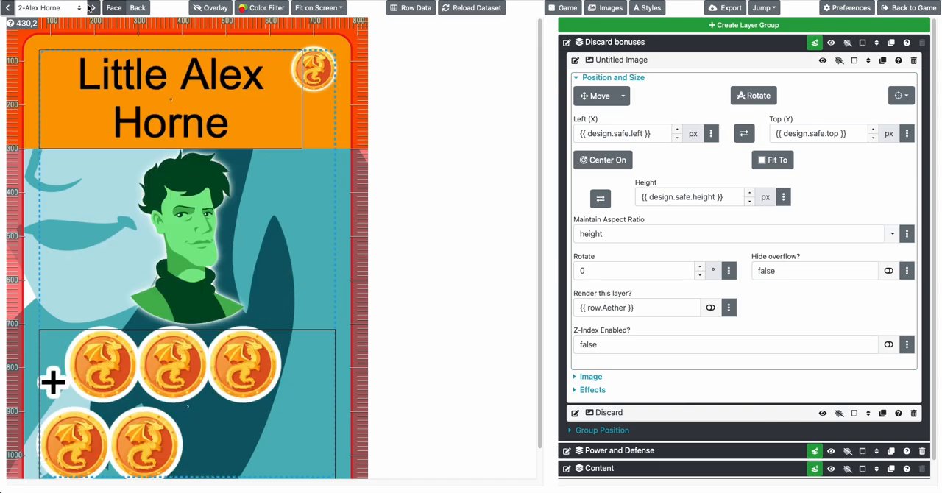
left_click(91, 7)
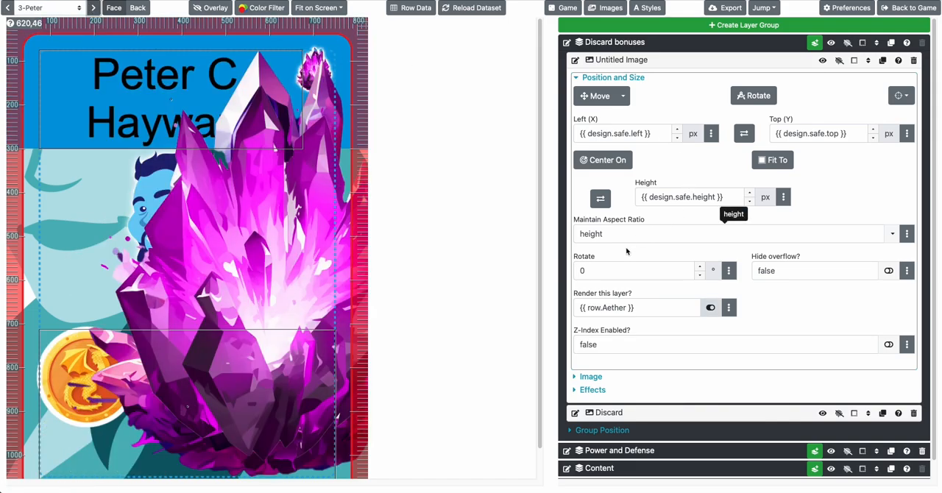
left_click(662, 197)
key("ctrl+a")
type("100")
key("Tab")
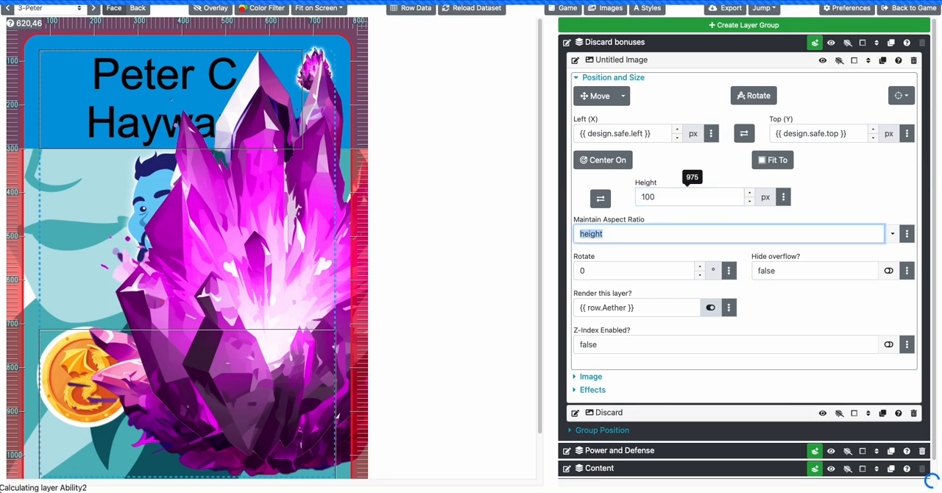
left_click(598, 98)
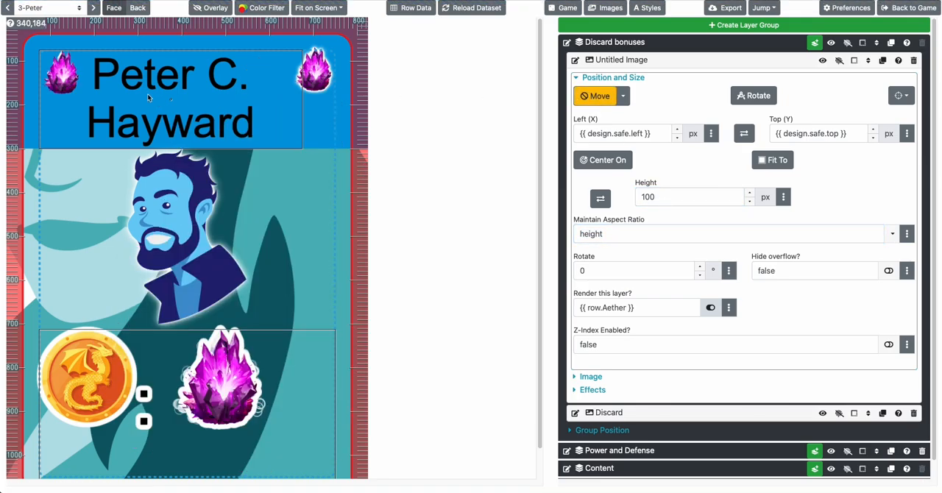
left_click_drag(70, 78, 317, 70)
left_click(647, 64)
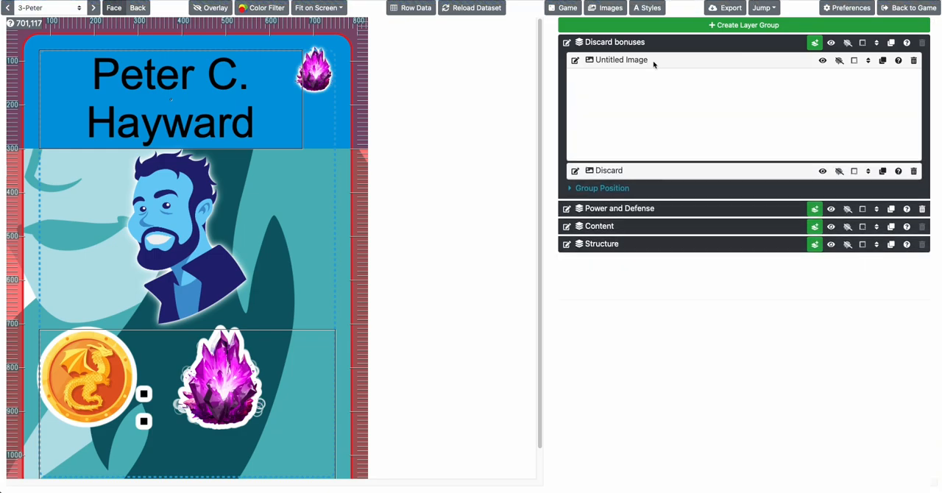
Rename the untitled image layer in the Discard bonuses group as "Aether"
left_click(637, 78)
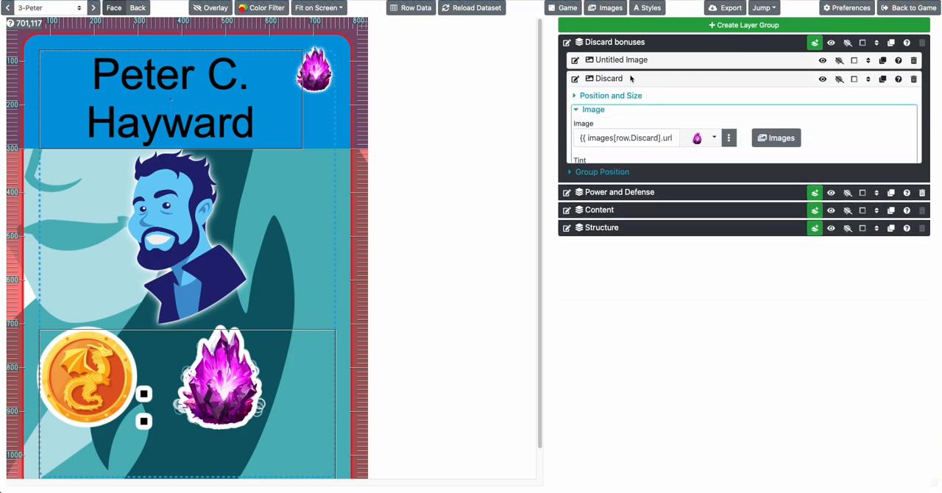
left_click(598, 112)
left_click(598, 145)
left_click(598, 145)
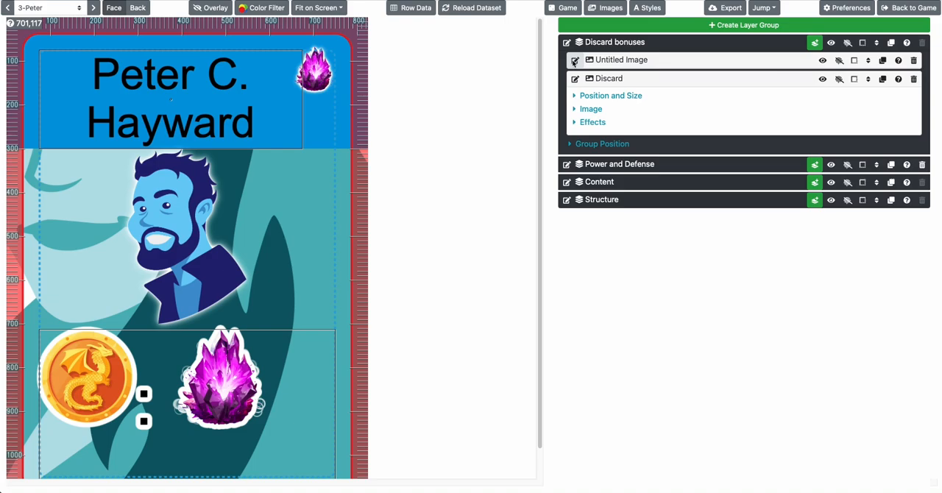
left_click(574, 62)
type("Aether")
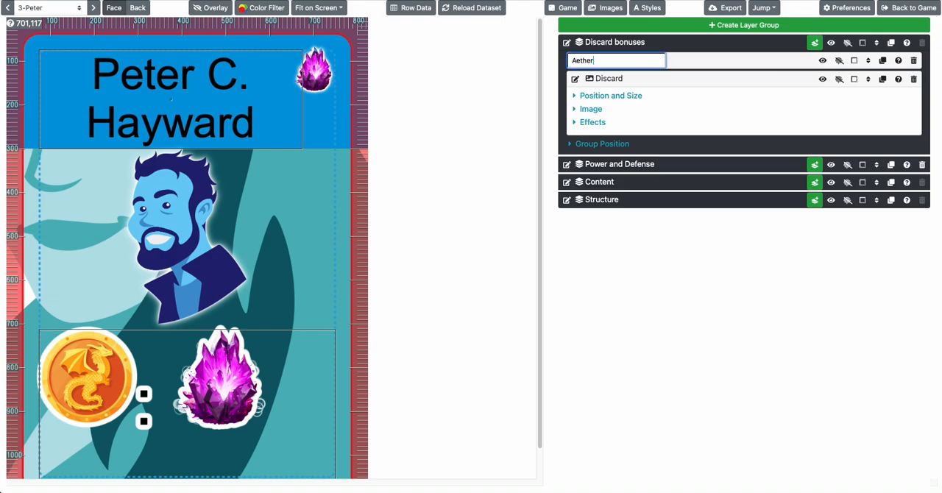
key("Return")
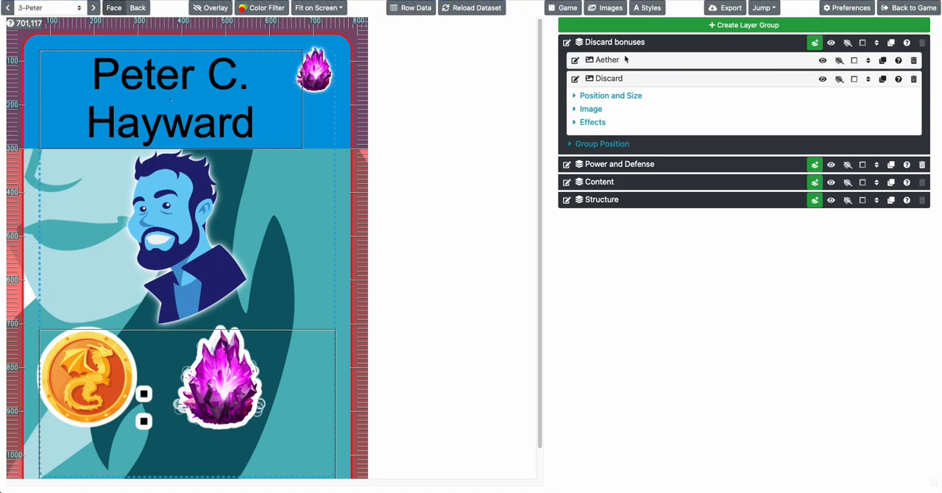
Enable the glow effect on the Aether layer
left_click(626, 60)
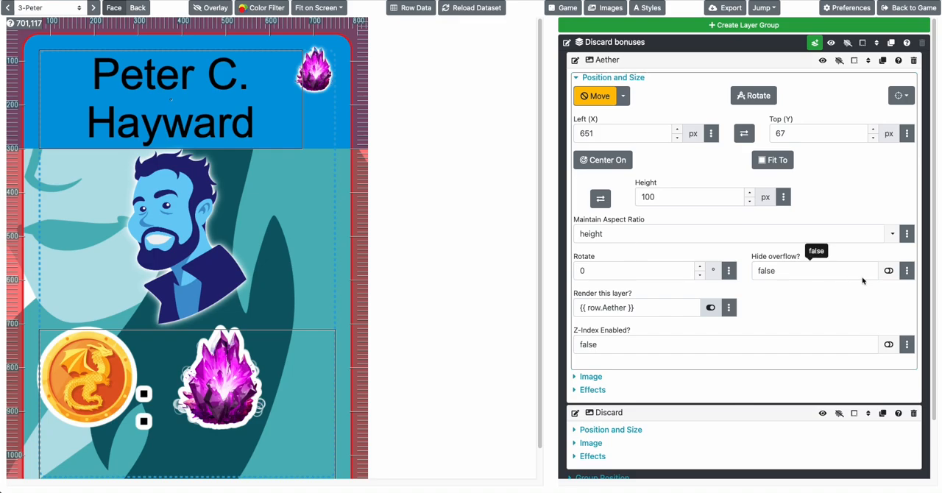
left_click(592, 377)
left_click(593, 376)
left_click(594, 390)
scroll(596, 388, "down", 2)
left_click(596, 379)
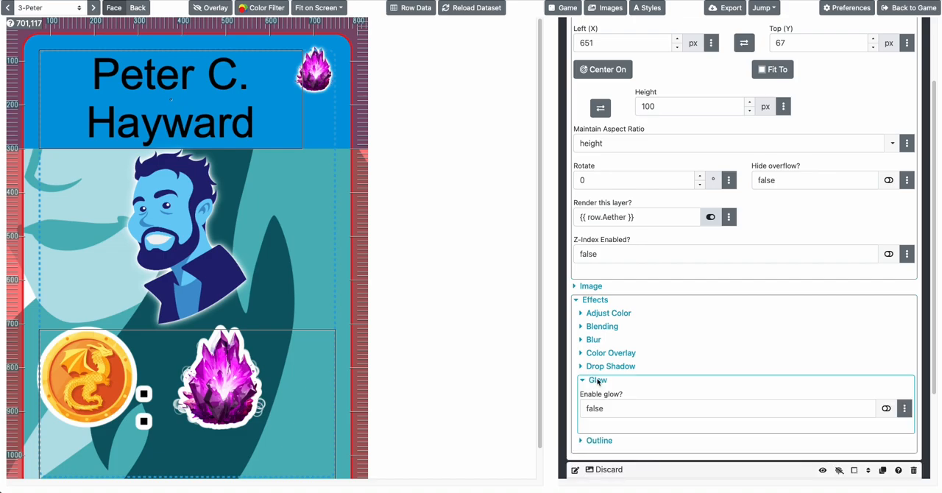
left_click(886, 408)
scroll(731, 351, "up", 2)
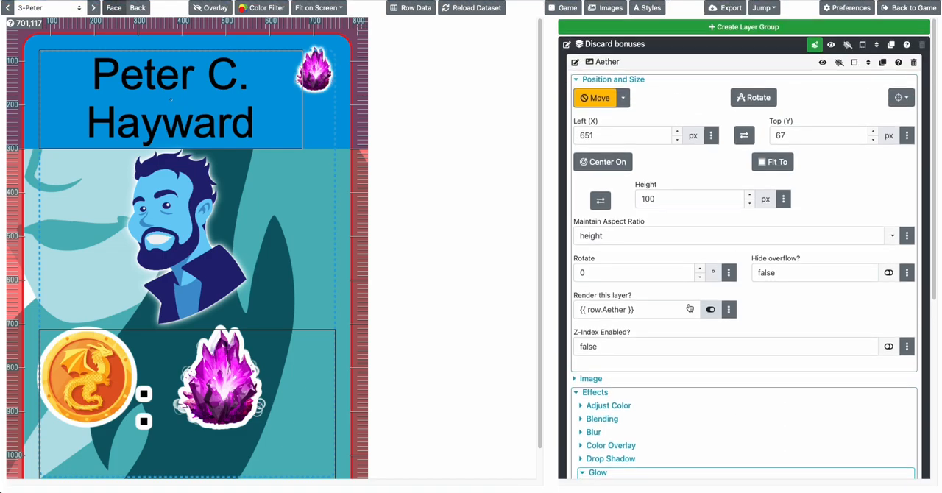
left_click(593, 390)
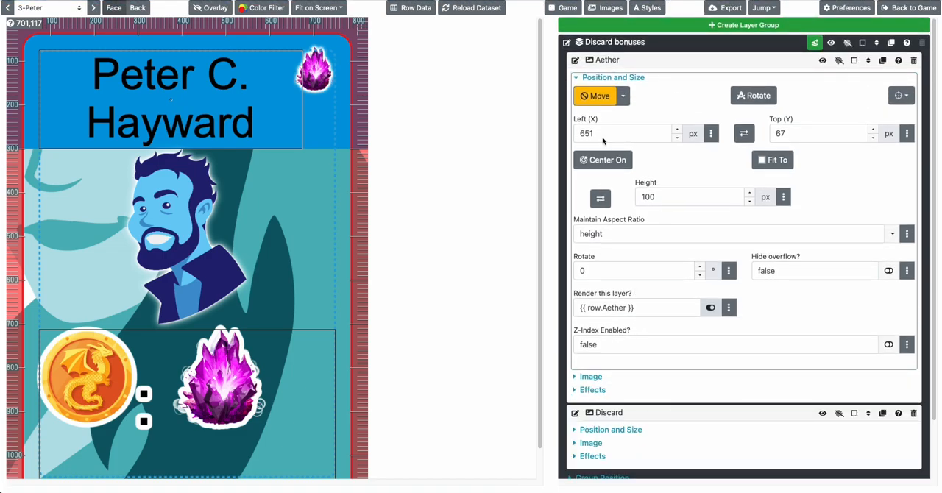
left_click(608, 63)
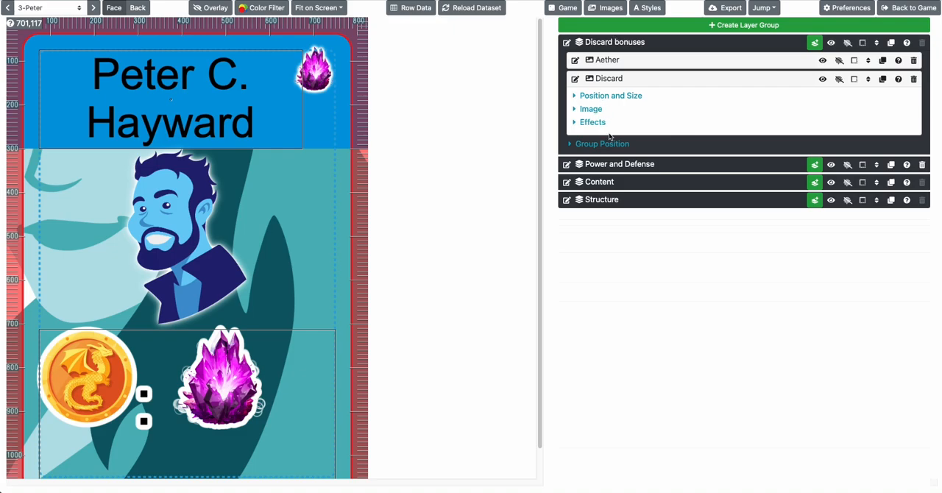
Check the Discard layer's position and size settings
left_click(631, 61)
left_click(631, 61)
left_click(609, 96)
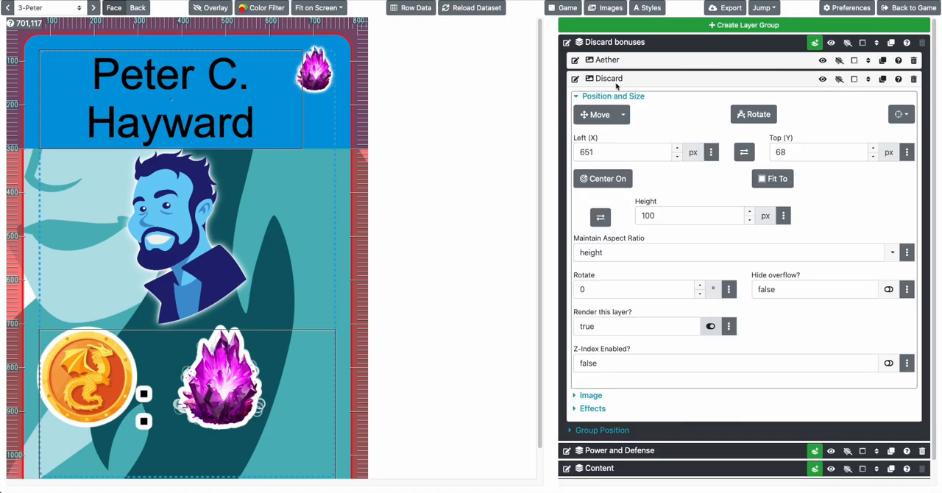
left_click(792, 153)
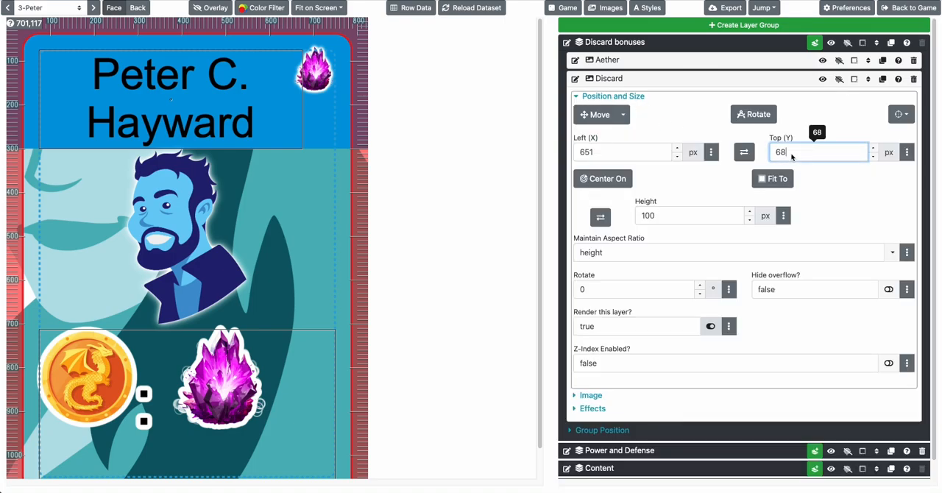
left_click(608, 80)
Add a text layer to the Discard bonuses group and name it "Chevron"
left_click(815, 43)
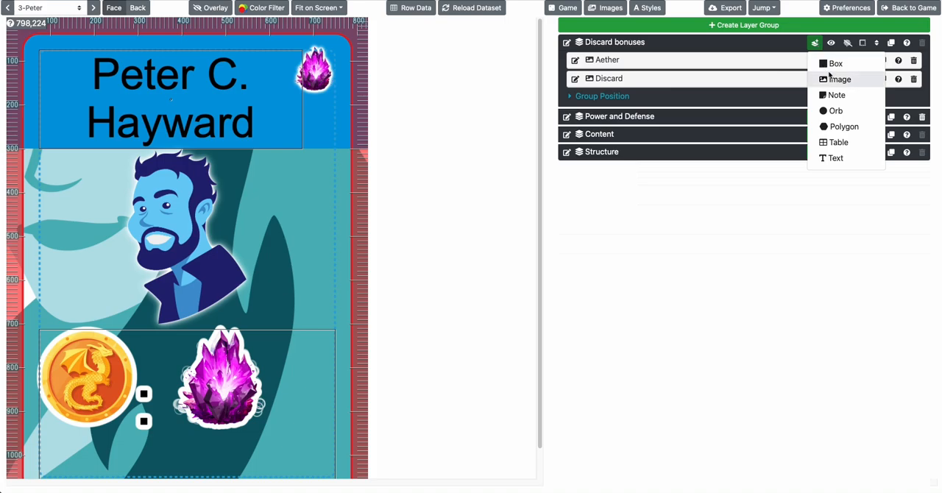
left_click(836, 157)
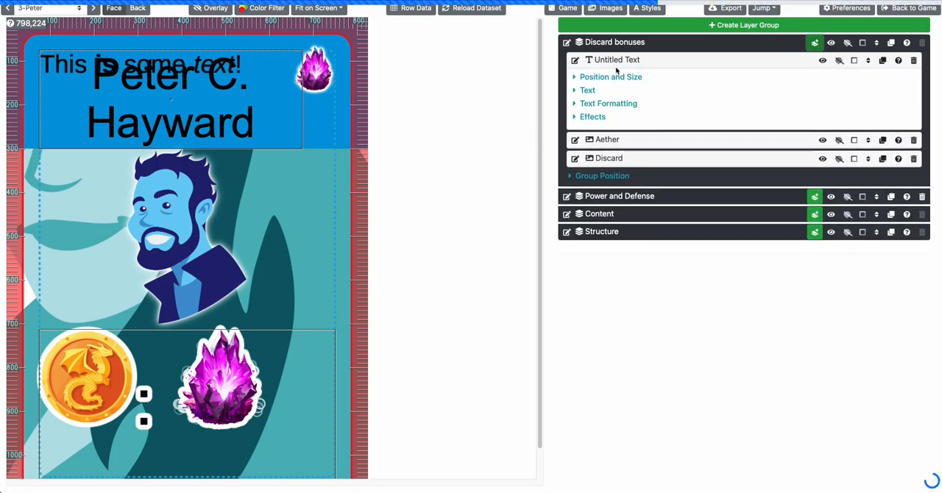
left_click(578, 61)
type("Chevron")
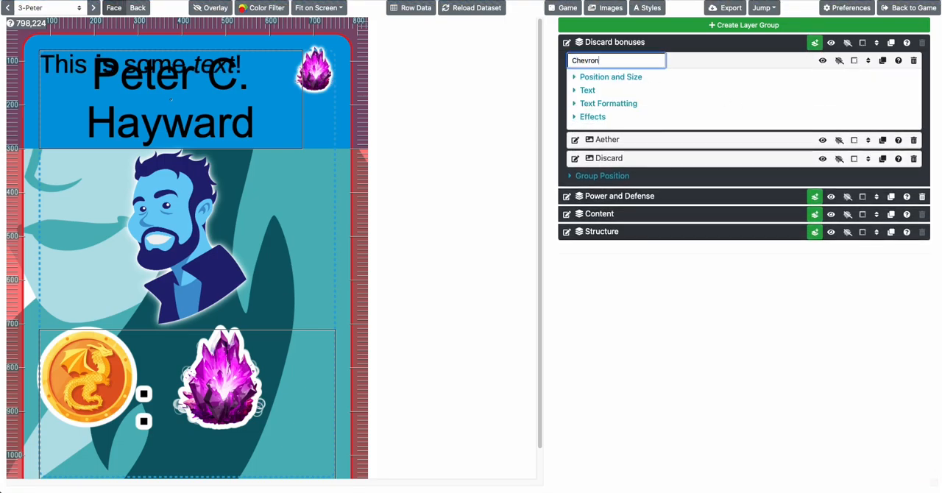
key("Return")
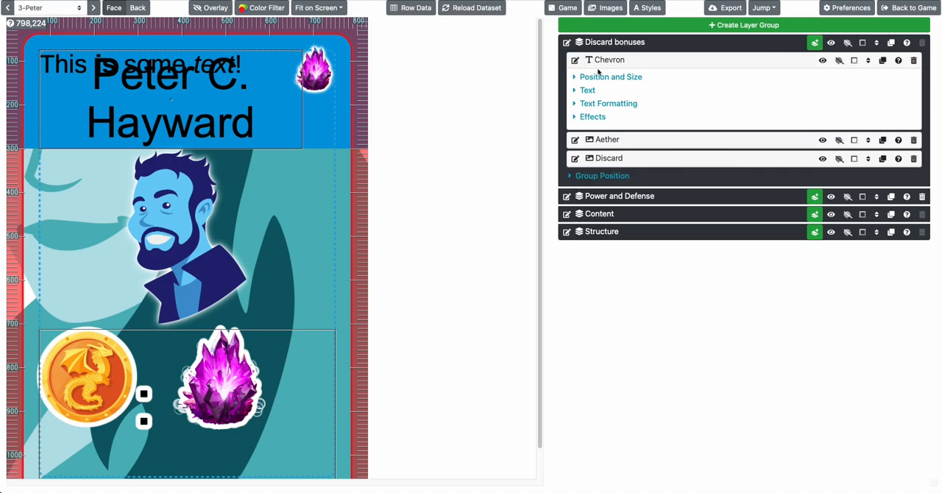
Set the Chevron layer's width to 100 px and its height boundary to Height Actually Used
left_click(602, 77)
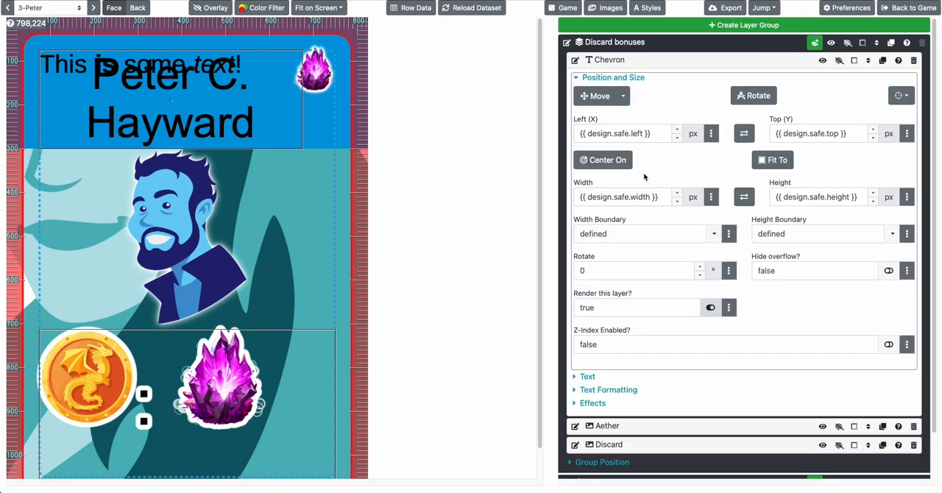
triple_click(637, 196)
type("100")
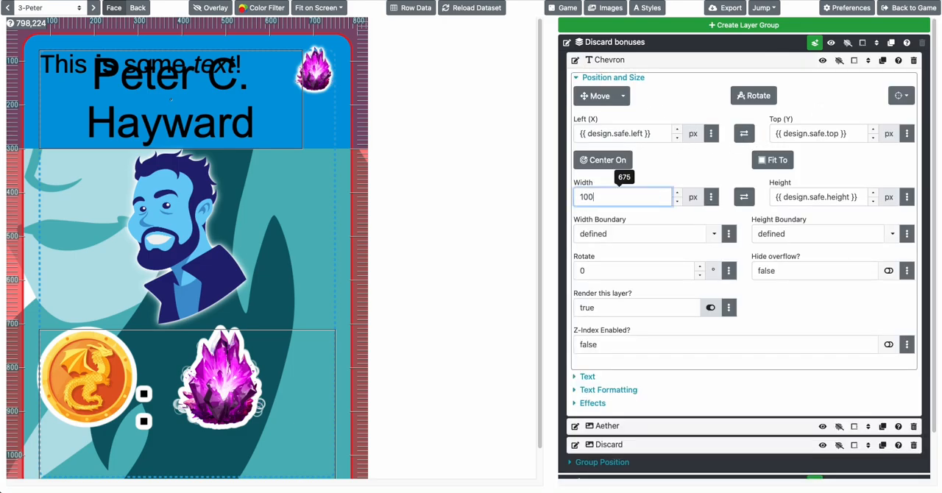
key("Tab")
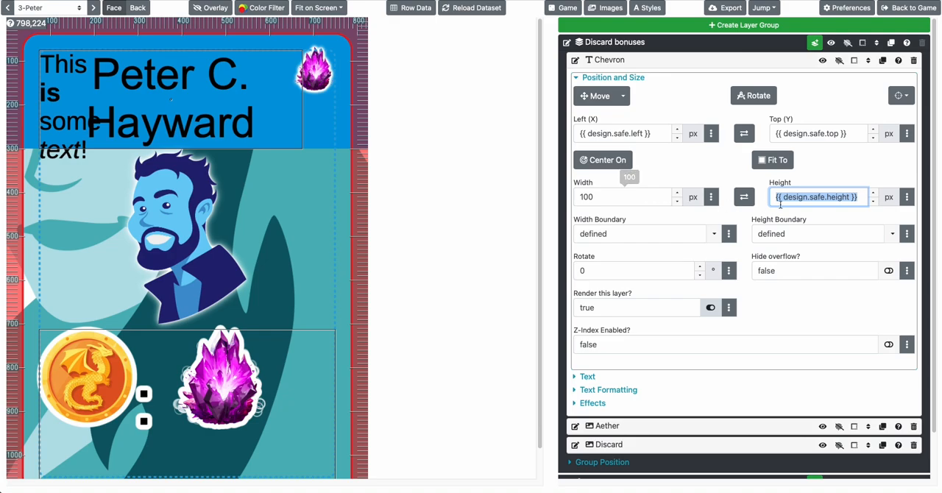
left_click(897, 234)
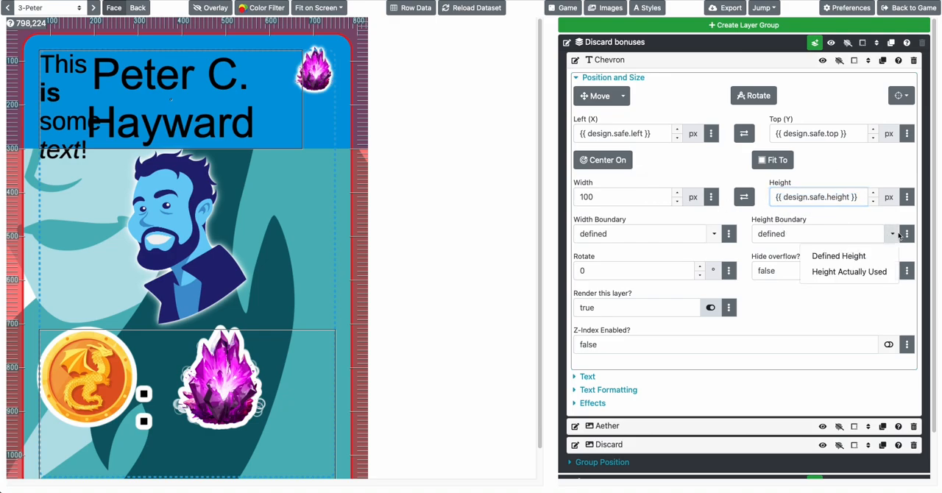
left_click(881, 271)
left_click(714, 234)
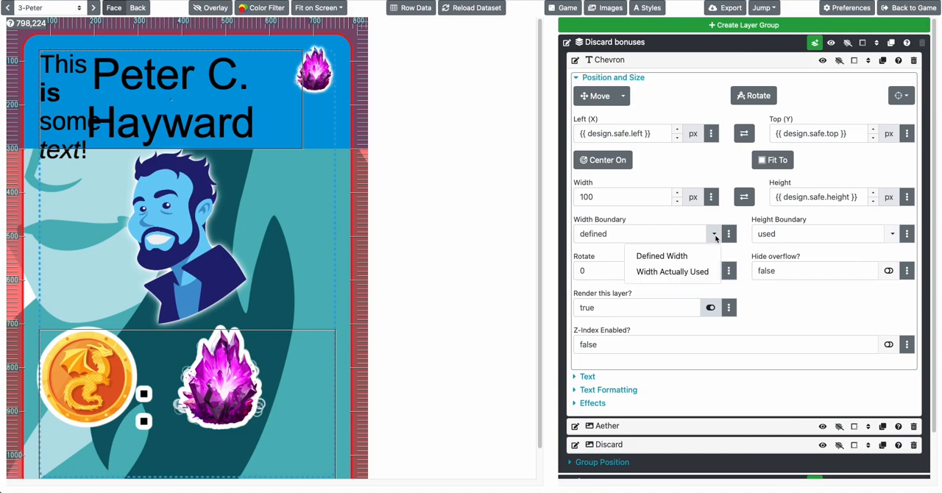
left_click(716, 234)
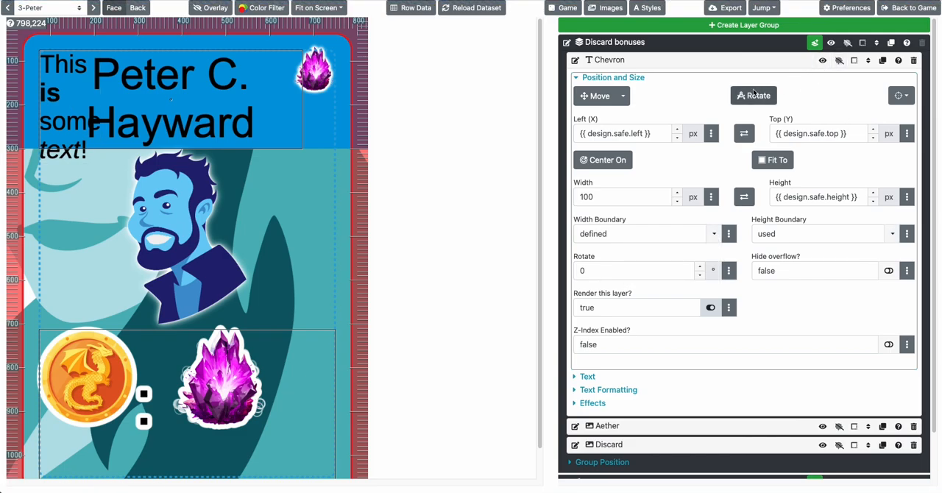
left_click(605, 78)
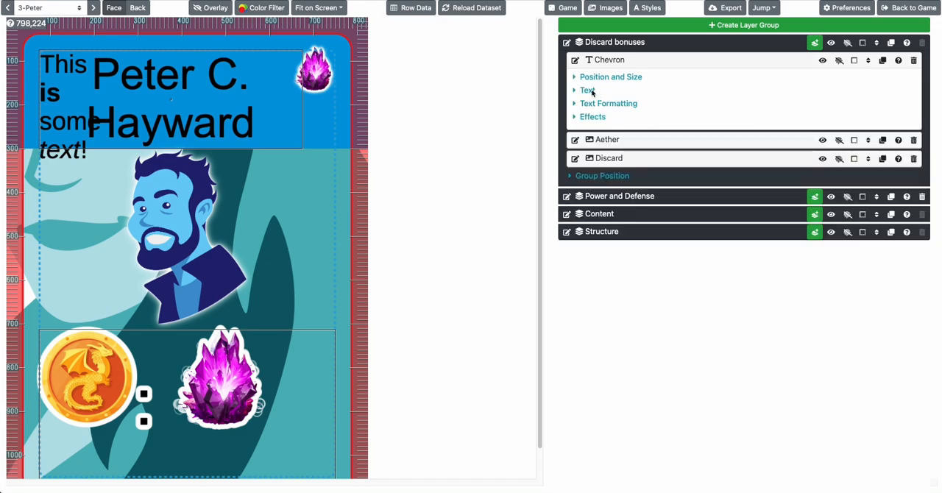
Replace the Chevron layer's sample text with the icon tag "<chevron/>"
left_click(588, 90)
triple_click(619, 120)
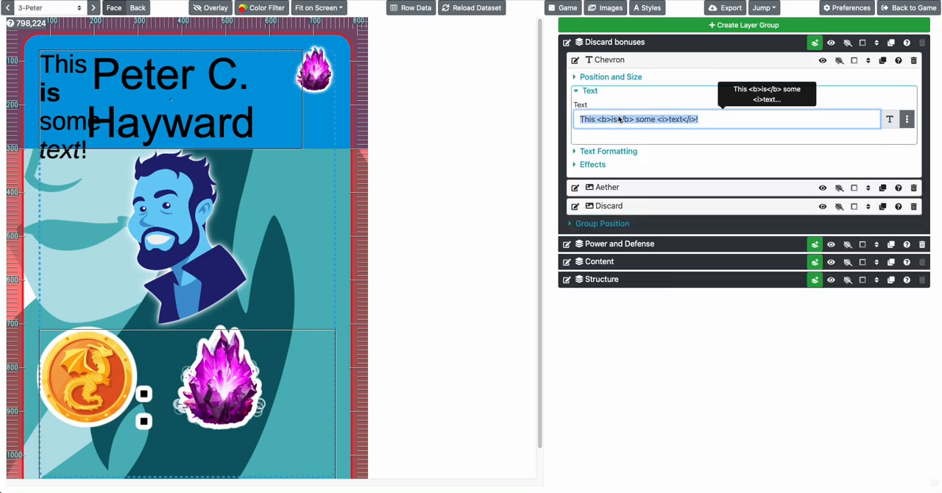
type("<Chevr")
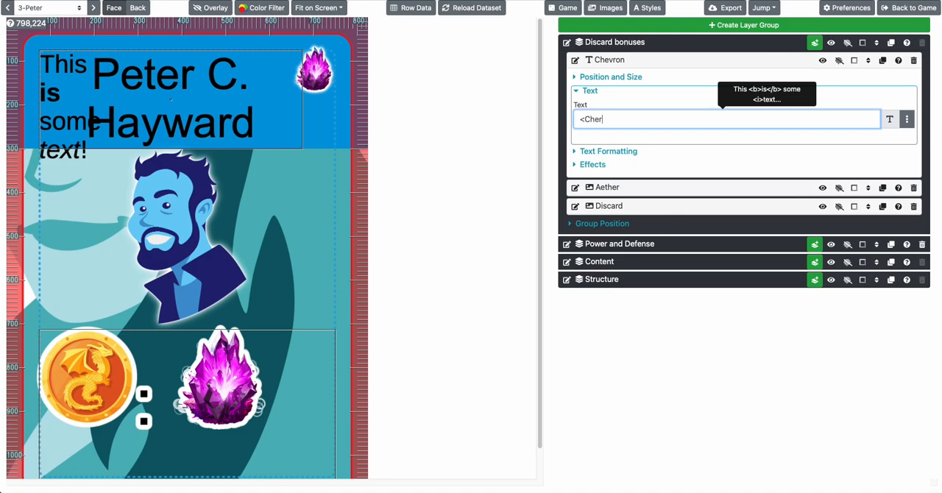
key("BackSpace")
type("vron/>")
key("Right")
key("shift+Right")
type("c")
key("Return")
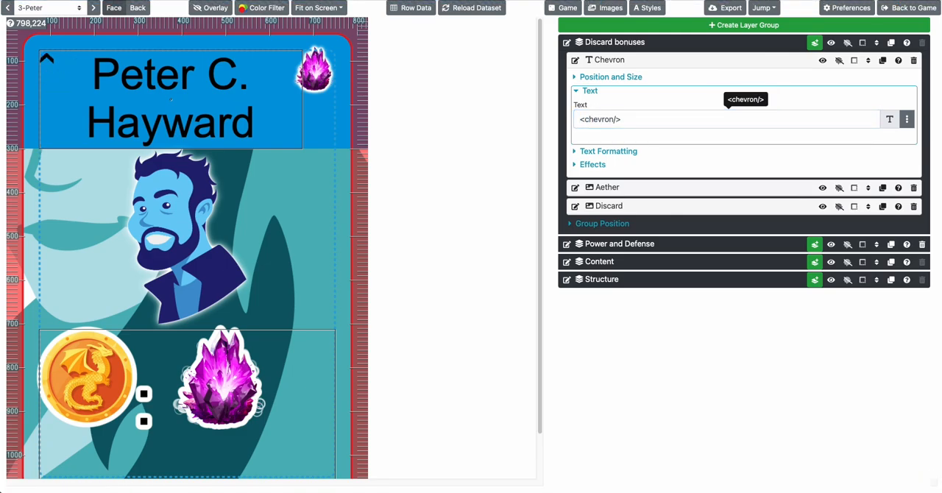
left_click(622, 123)
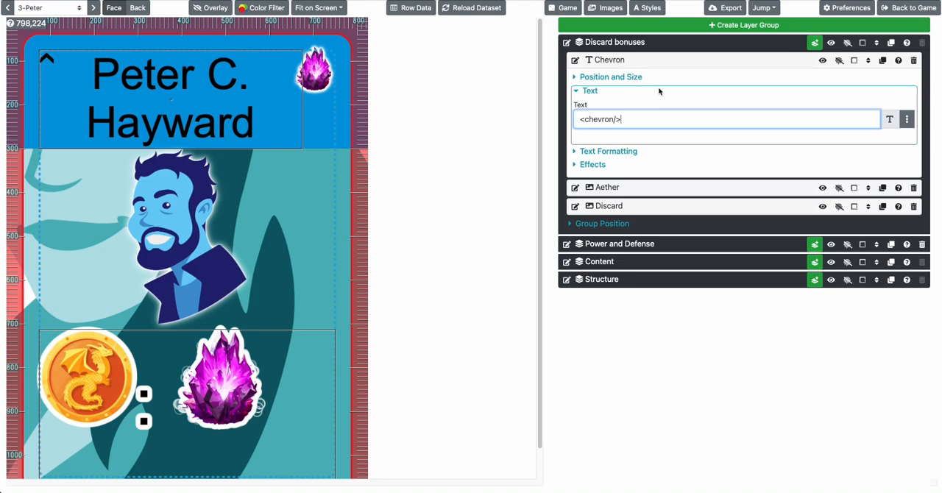
Move the chevron just below the Discard icon, to about X 678, Y 178
left_click(610, 78)
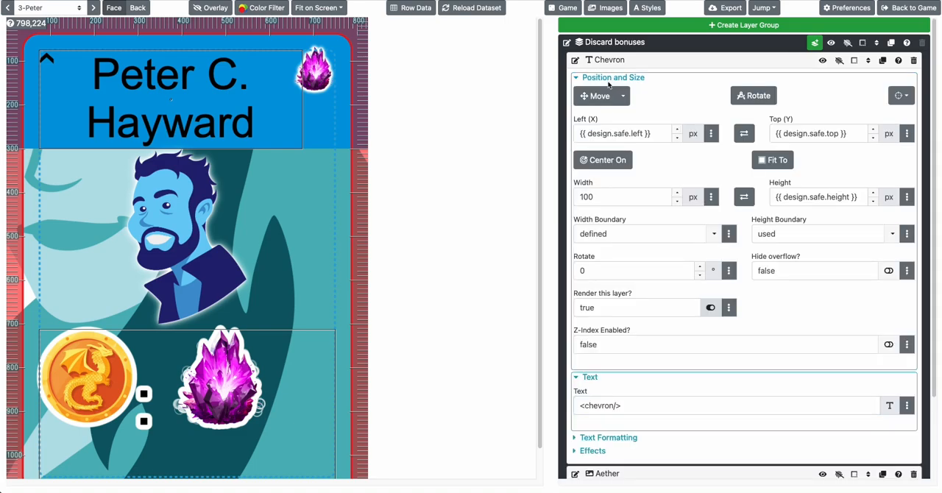
left_click(593, 96)
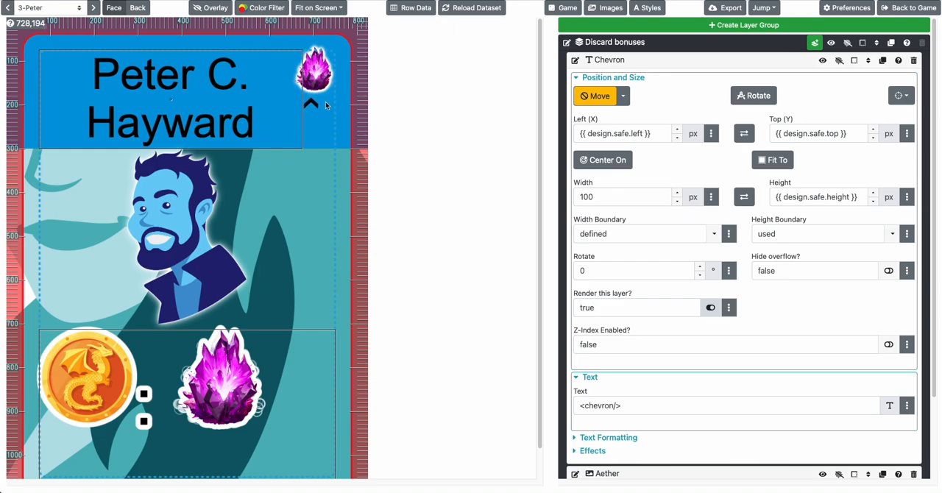
left_click(325, 102)
left_click(623, 61)
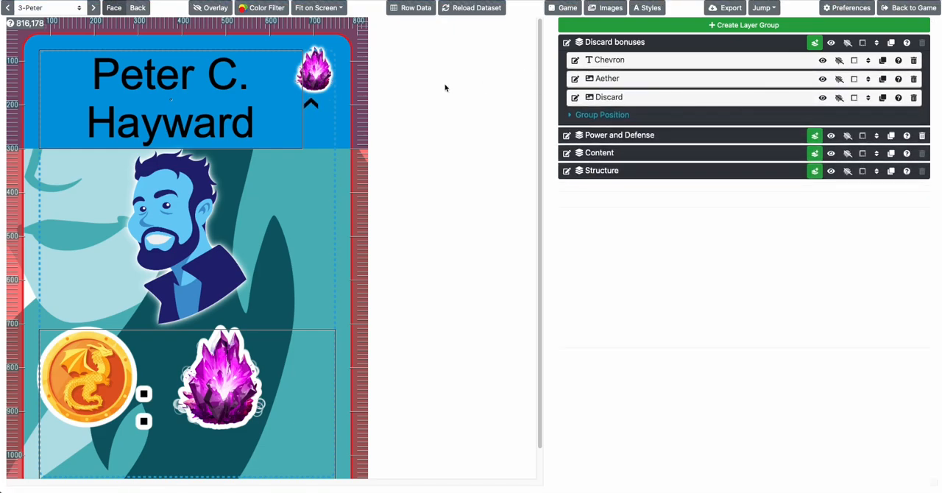
Leave the design and search the Component Studio documentation for "repeat"
left_click(907, 9)
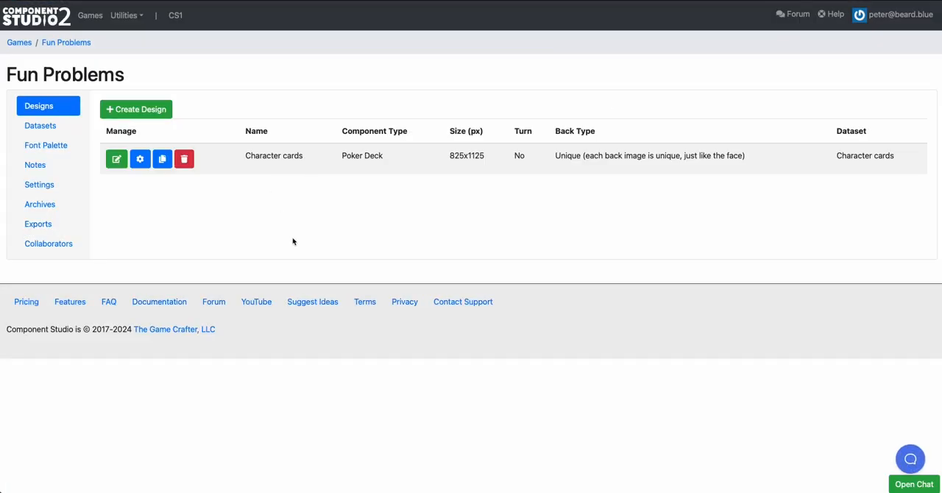
left_click(162, 302)
scroll(185, 272, "down", 1)
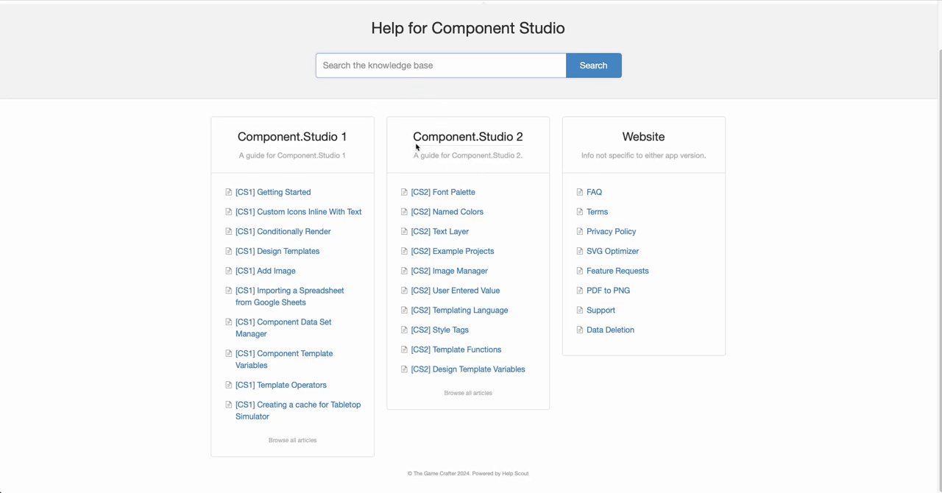
type("repeat")
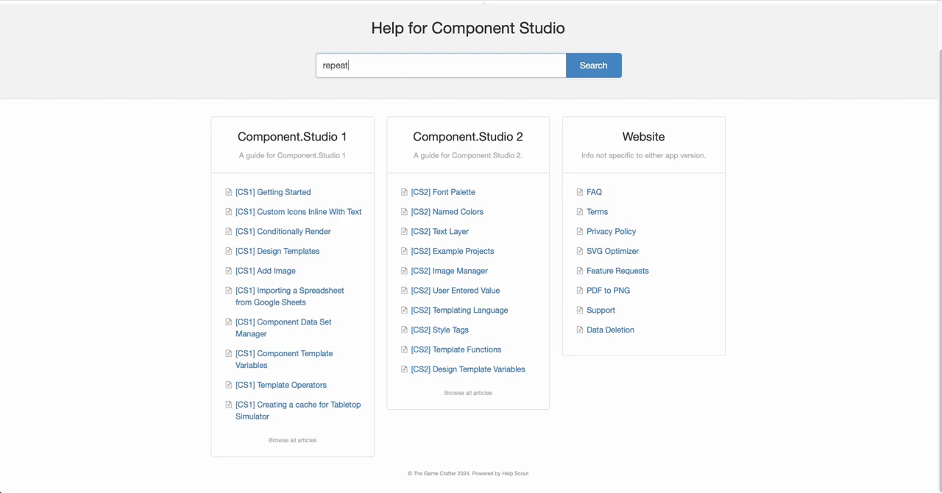
key("Return")
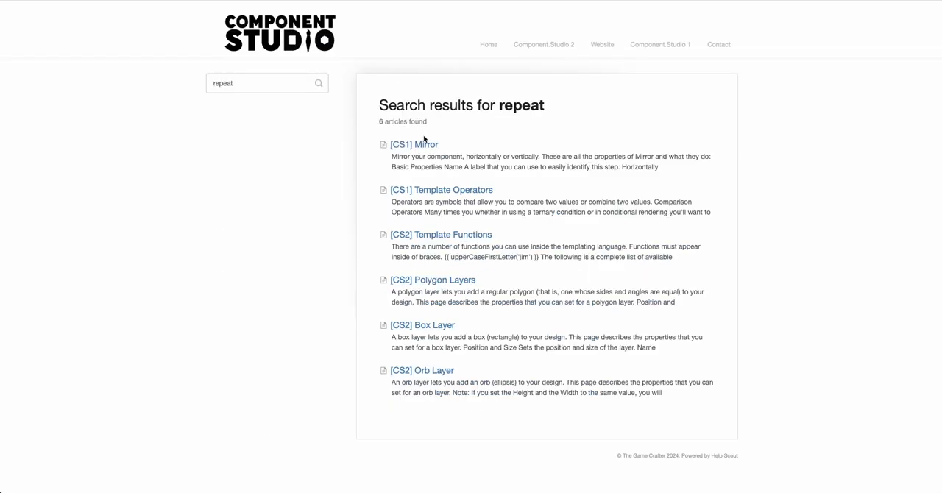
Look up the syntax of repeat(string, number) in the [CS2] Template Functions article
left_click(430, 235)
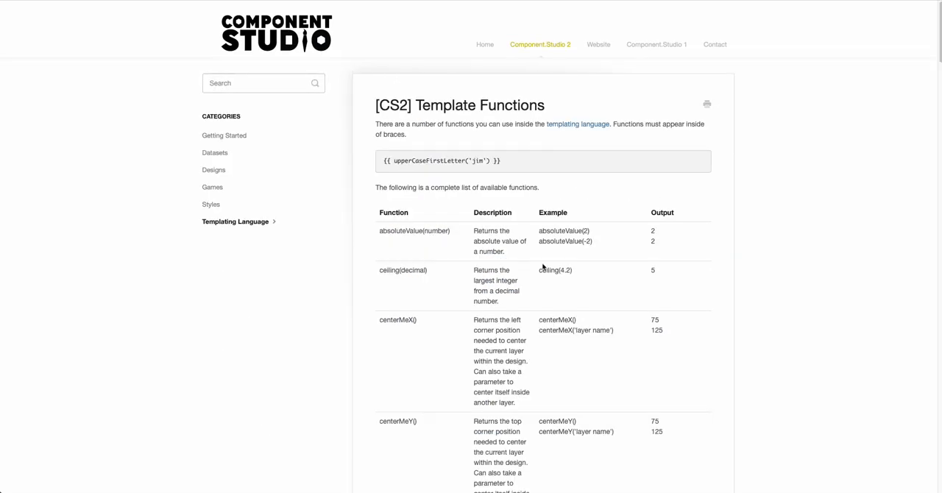
key("super+f")
type("repeat")
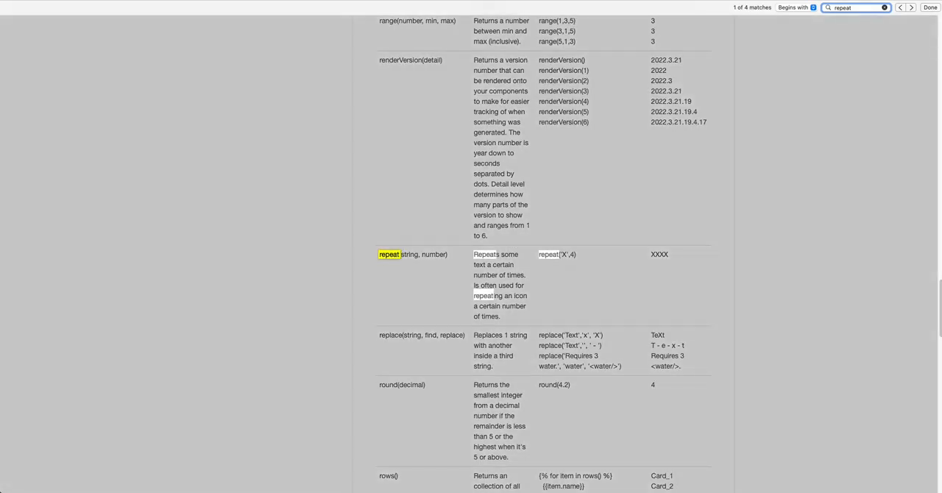
left_click(454, 265)
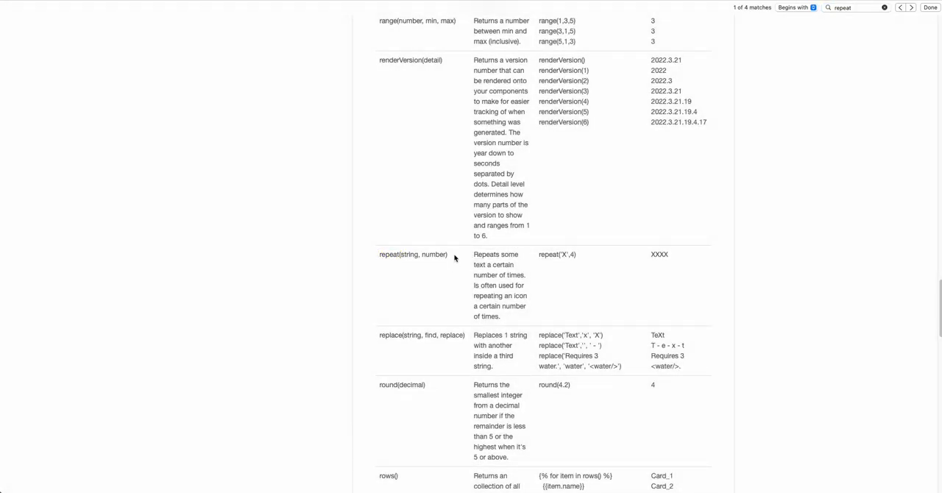
left_click_drag(454, 257, 379, 255)
key("super+c")
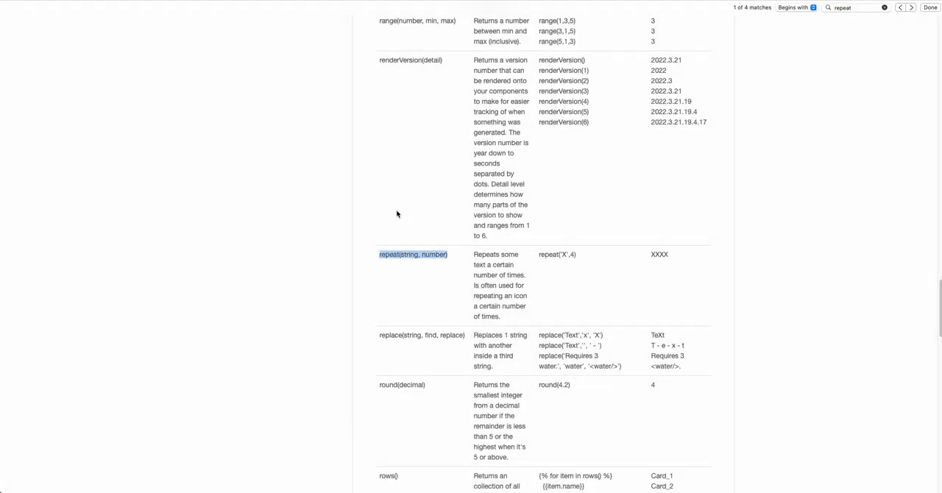
Return from the documentation to the Fun Problems game and reopen the Character cards design for editing
scroll(396, 214, "left", 10)
scroll(325, 167, "left", 10)
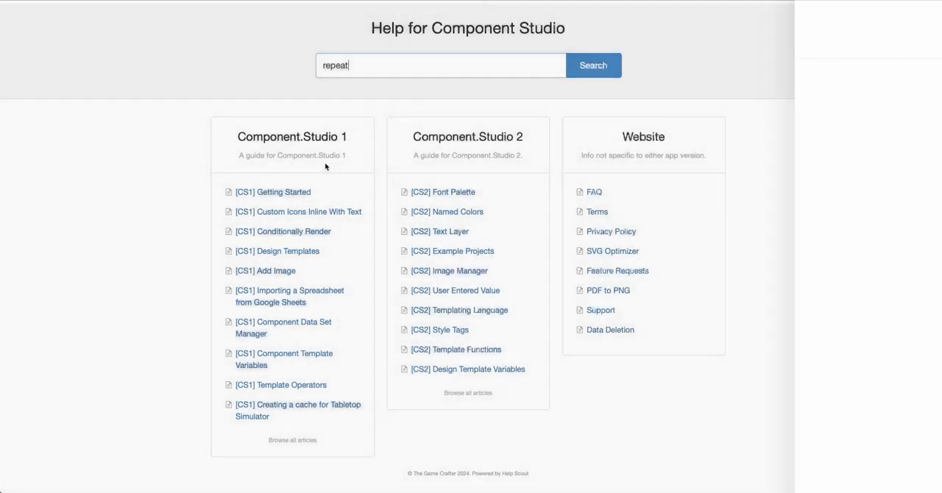
scroll(325, 167, "left", 10)
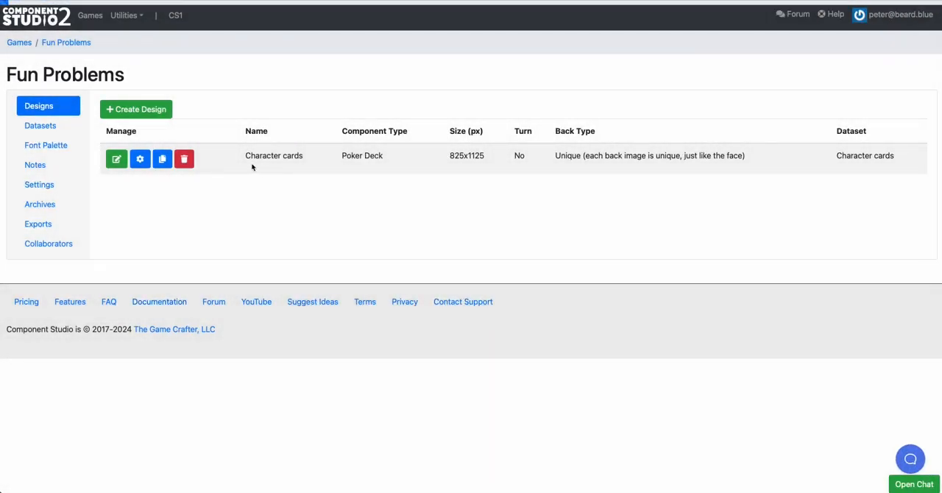
left_click(115, 159)
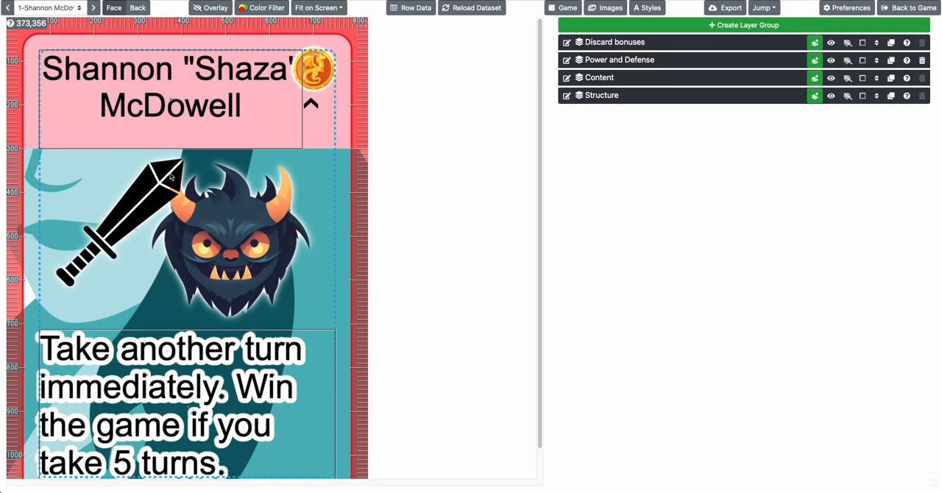
Expand the Aether layer in the Discard bonuses group and review the first card's row data
left_click(619, 44)
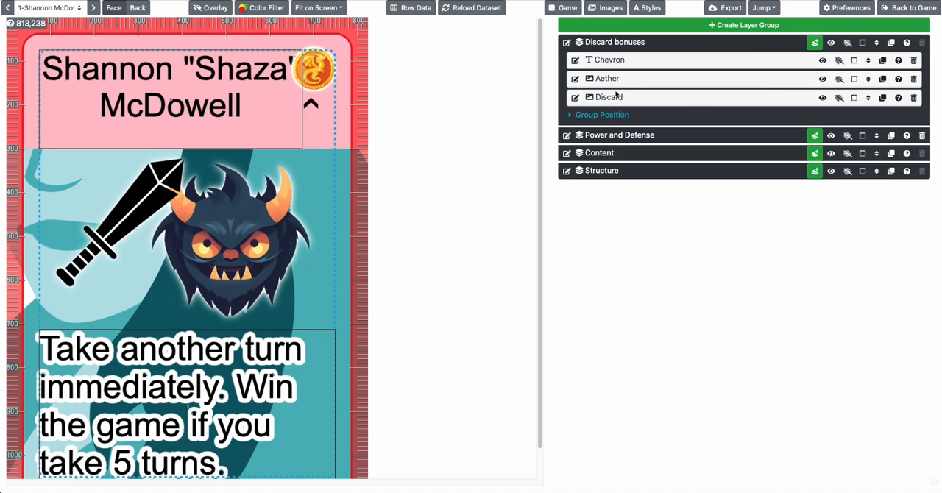
left_click(614, 79)
left_click(602, 96)
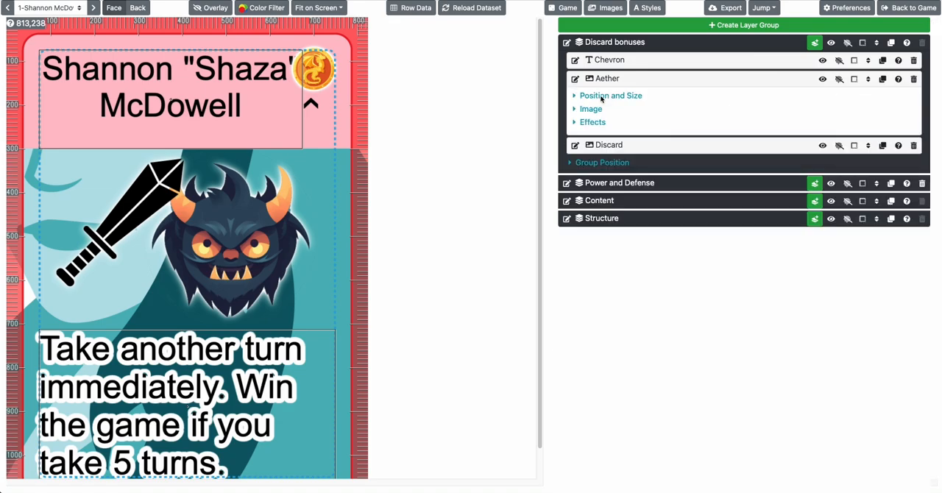
left_click(415, 9)
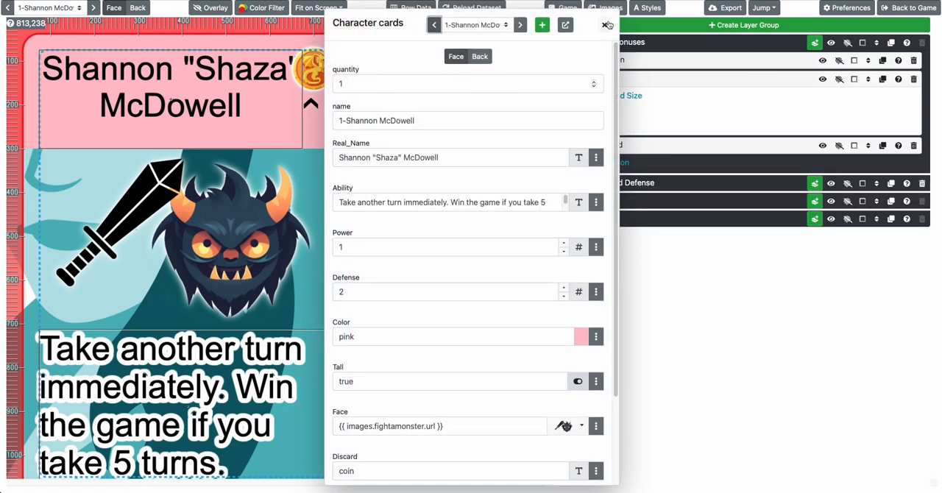
left_click(604, 18)
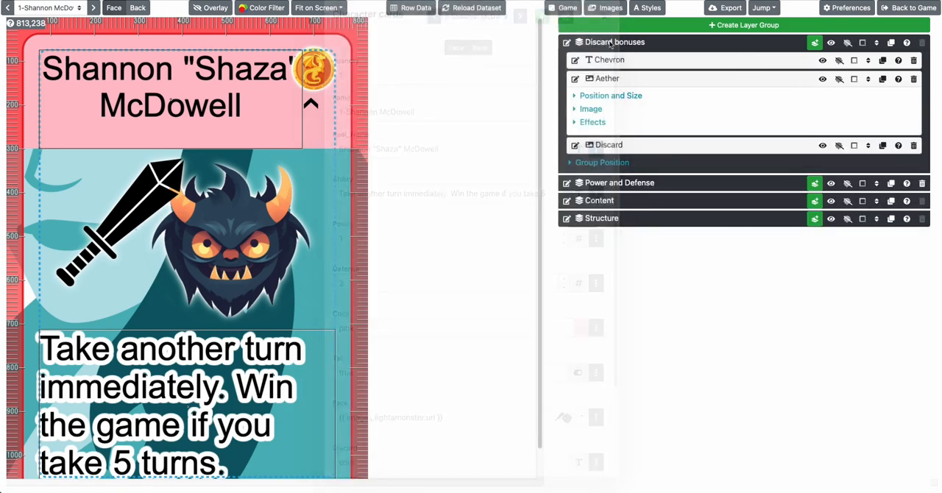
Insert a {{ repeat(string, number) }} expression in front of <chevron/> in the Chevron layer's text
left_click(608, 79)
left_click(609, 60)
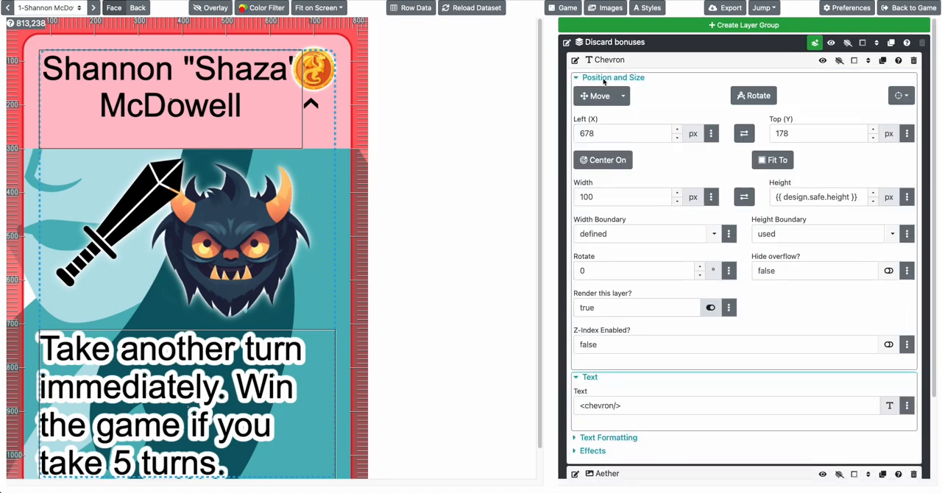
left_click(608, 79)
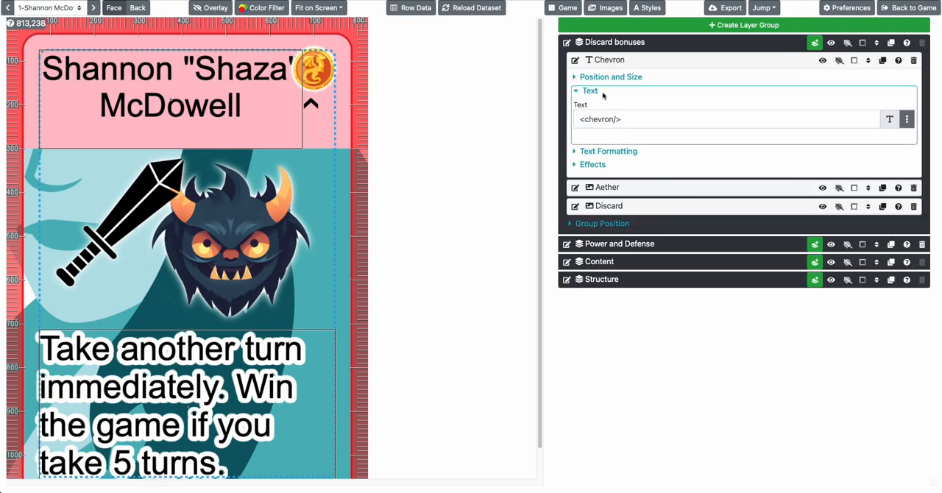
left_click(643, 119)
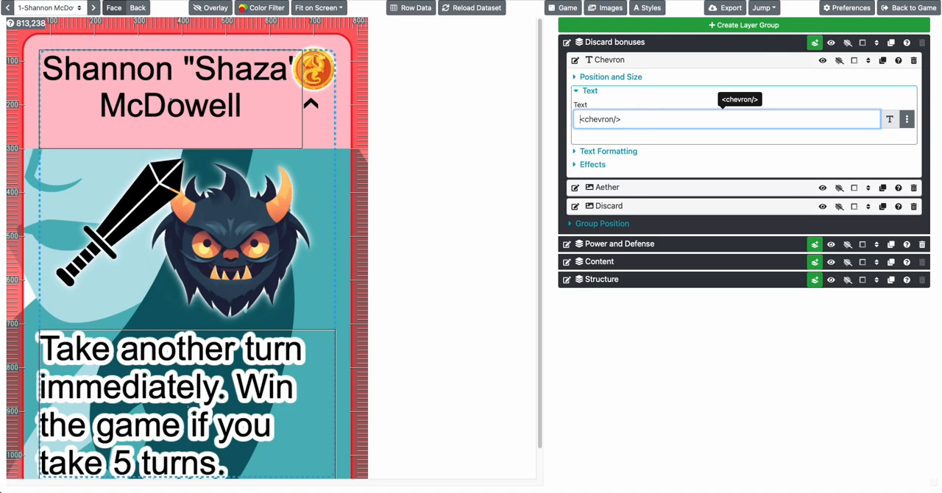
type("{{")
key("super+v")
type("{}")
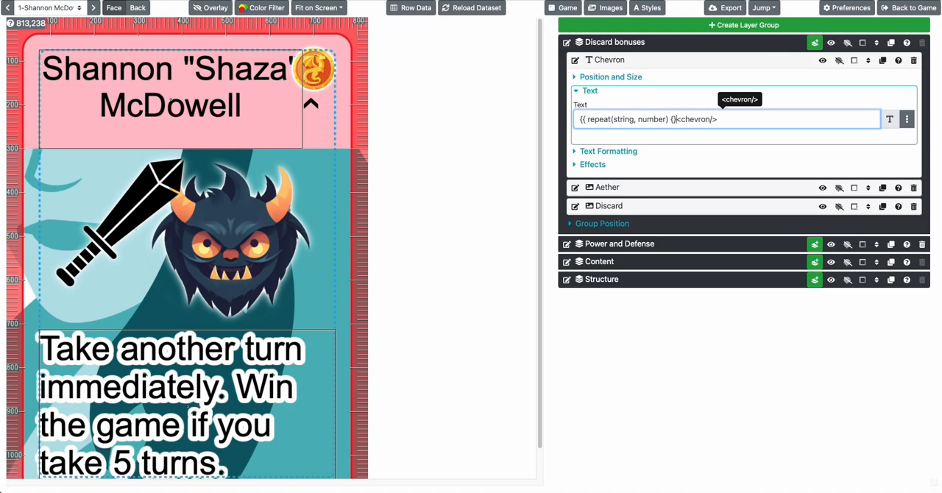
key("BackSpace")
key("BackSpace")
type("}}")
Fill in the repeat arguments of the Chevron text, using <chevron/> as the string and row.Chevron as the number
key("shift+super+Right")
key("super+x")
double_click(613, 119)
key("super+v")
key("alt+shift+Left")
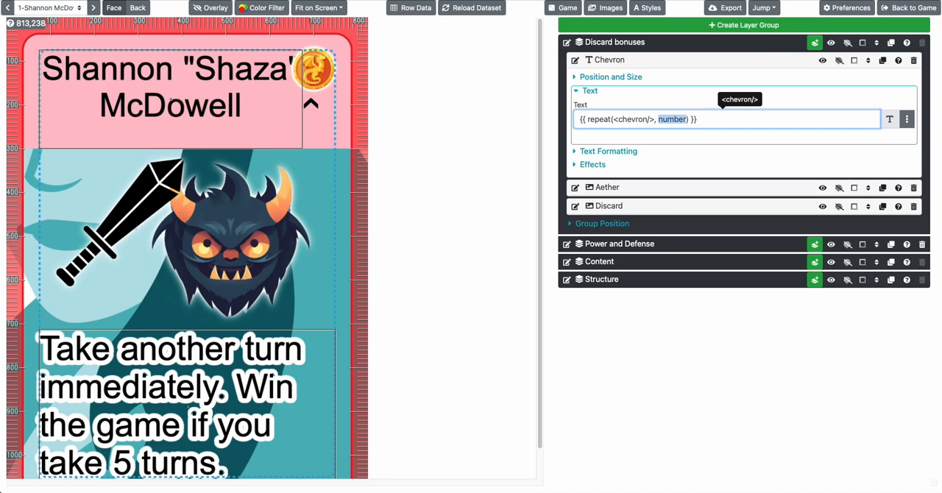
type("row.Chevron")
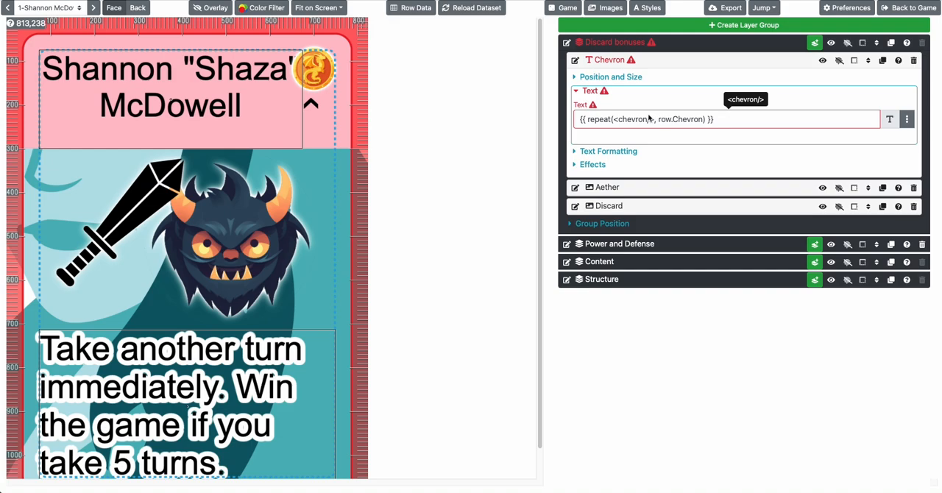
Enclose <chevron/> in single quotes and add a trailing space inside them, giving {{ repeat('<chevron/> ', row.Chevron) }}
left_click(615, 120)
type("'")
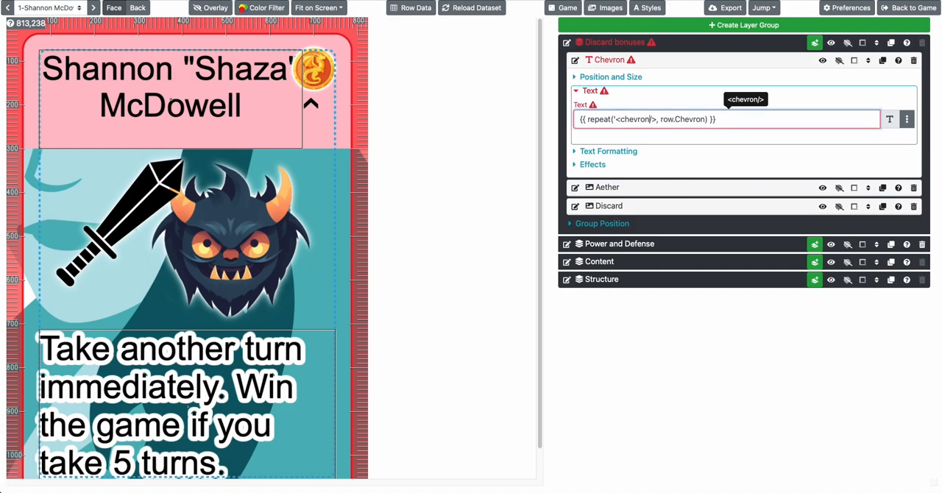
type("'")
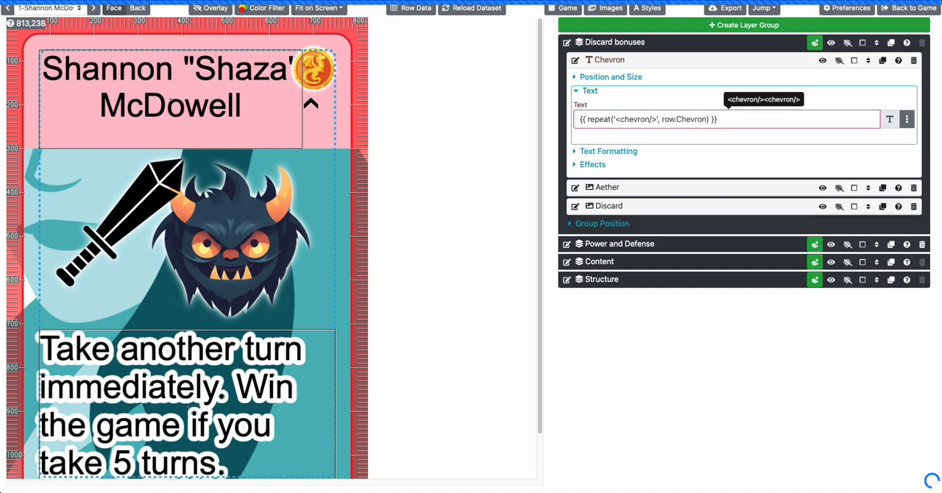
left_click(657, 122)
left_click(401, 107)
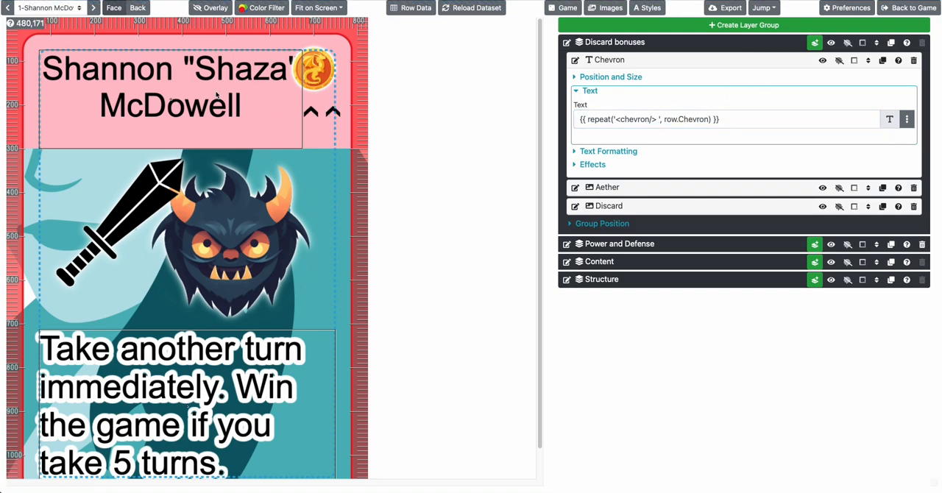
Hide the card overlay and review the first card's row data down to its last fields
left_click(211, 11)
left_click(211, 11)
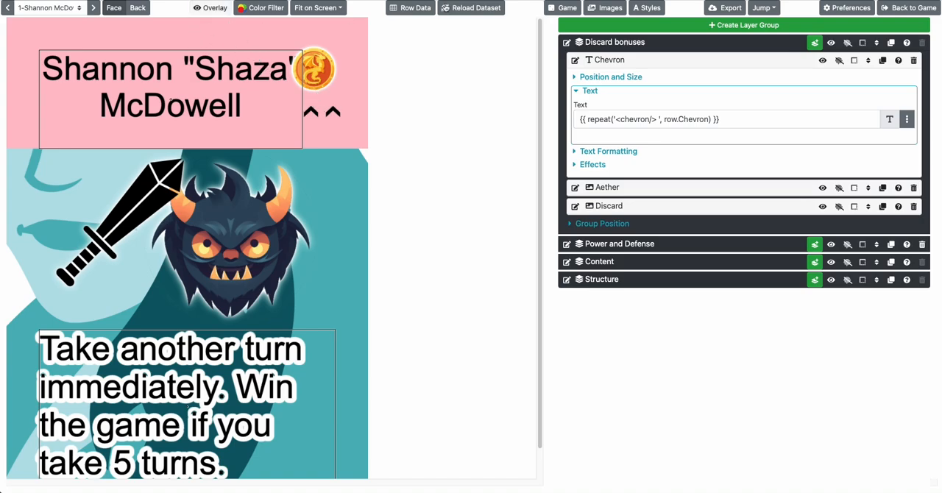
left_click(411, 7)
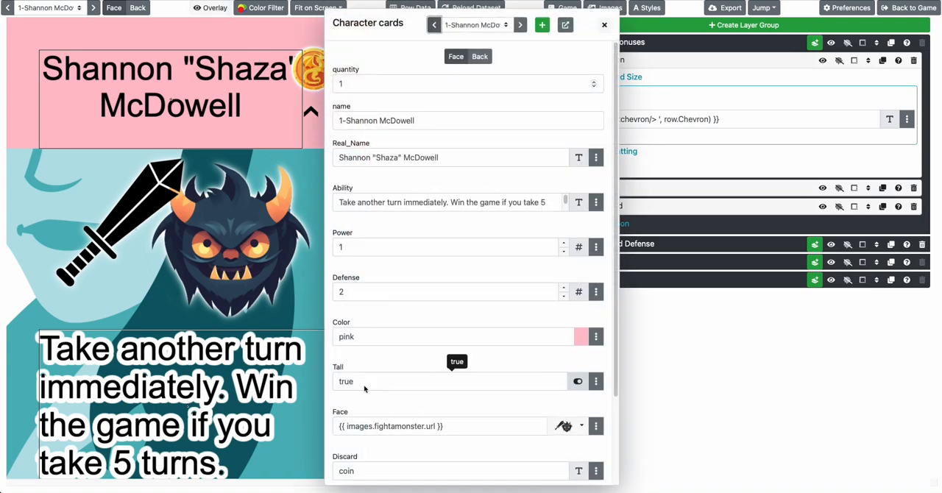
scroll(364, 389, "down", 3)
key("Escape")
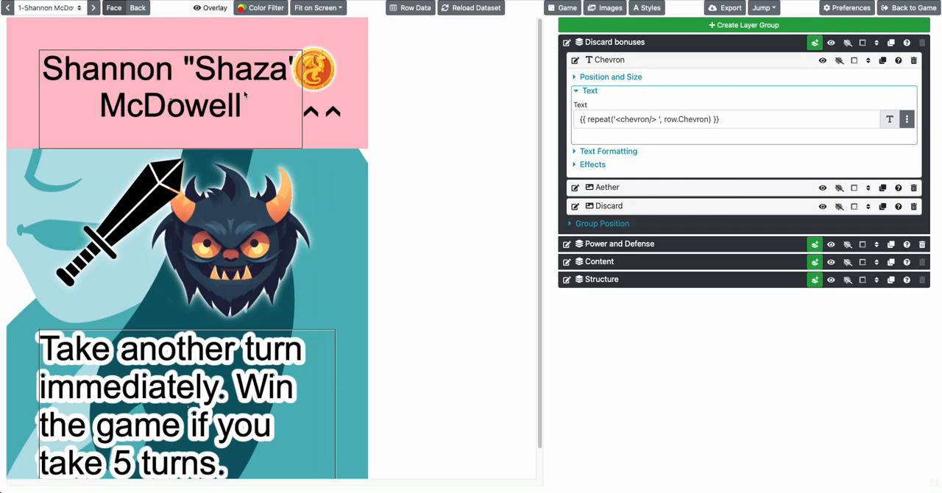
Step through the deck to the fourth card to check the repeated chevrons on each one
left_click(94, 8)
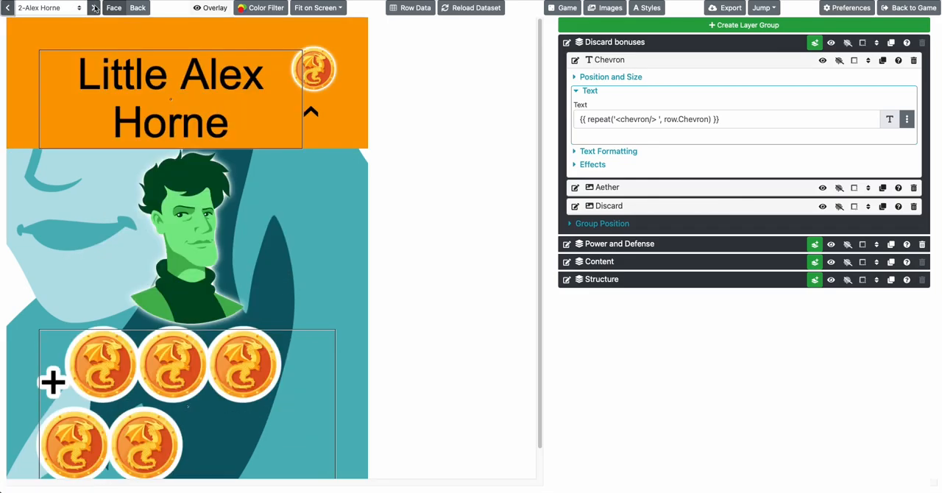
left_click(94, 7)
left_click(93, 7)
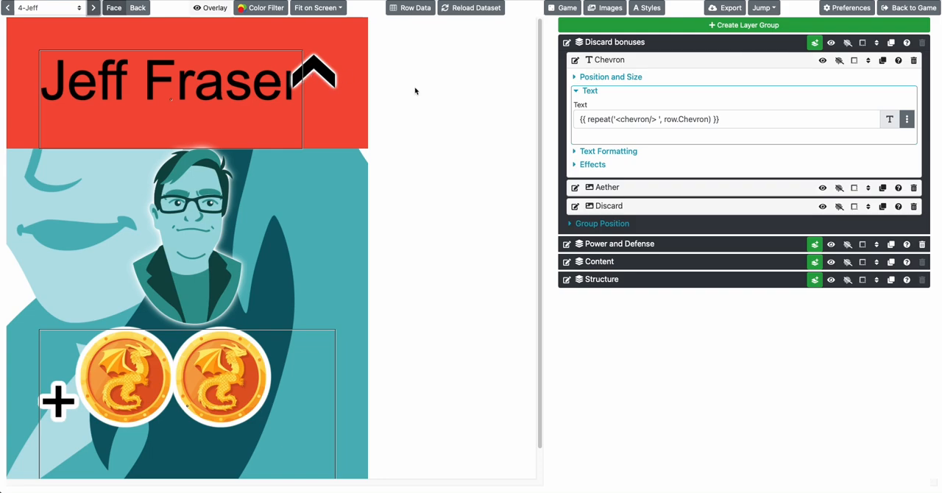
Enable the glow effect on the Chevron layer and collapse its Effects and Text sections
left_click(601, 165)
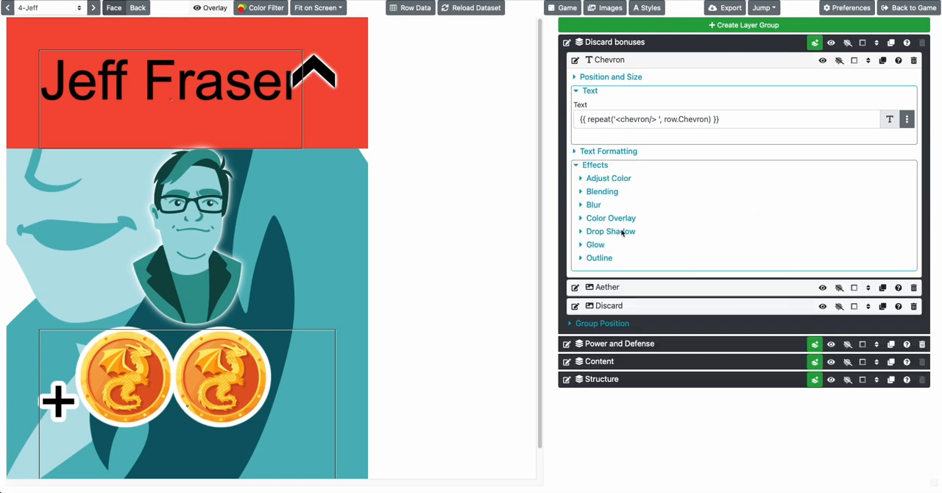
left_click(597, 245)
left_click(883, 275)
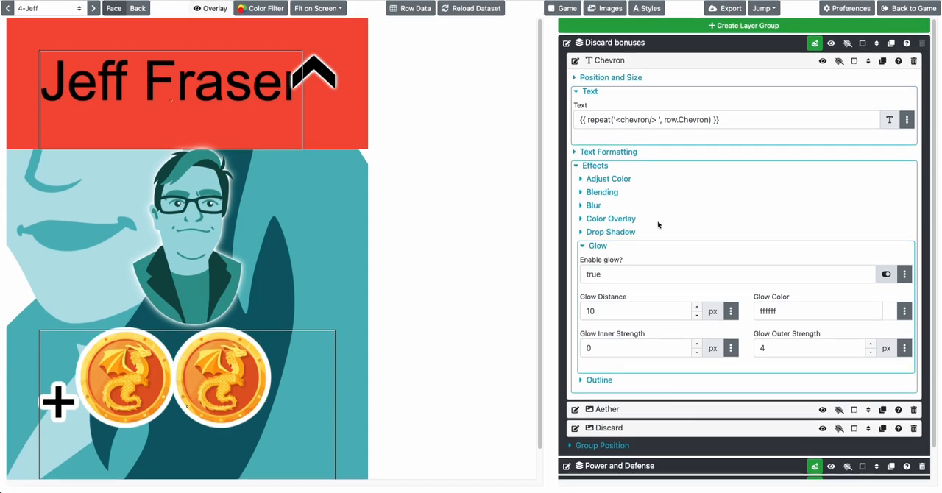
left_click(601, 165)
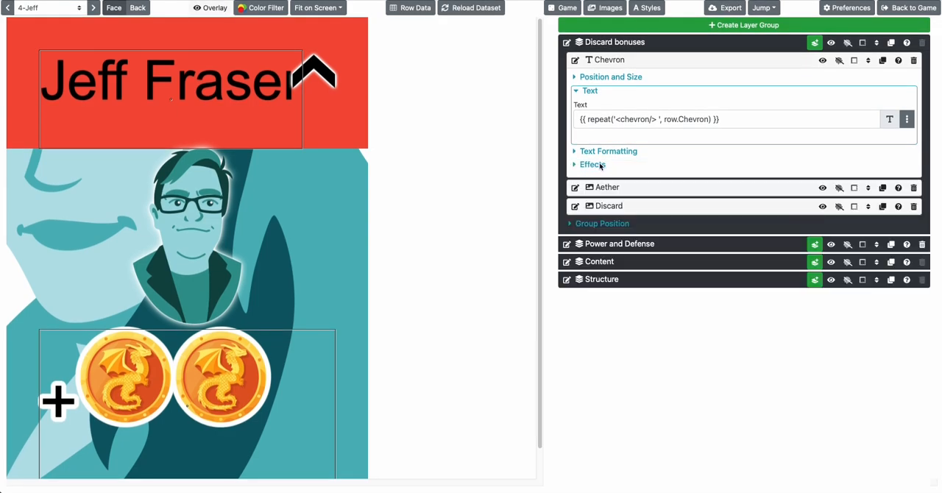
left_click(590, 91)
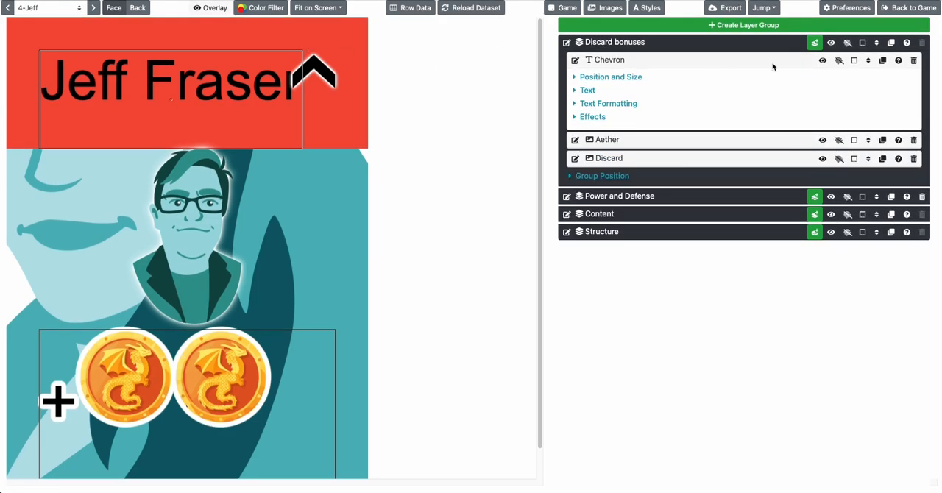
Advance from the fourth to the fifth card in the row data and review its Discard, Aether and Chevron fields
left_click(48, 7)
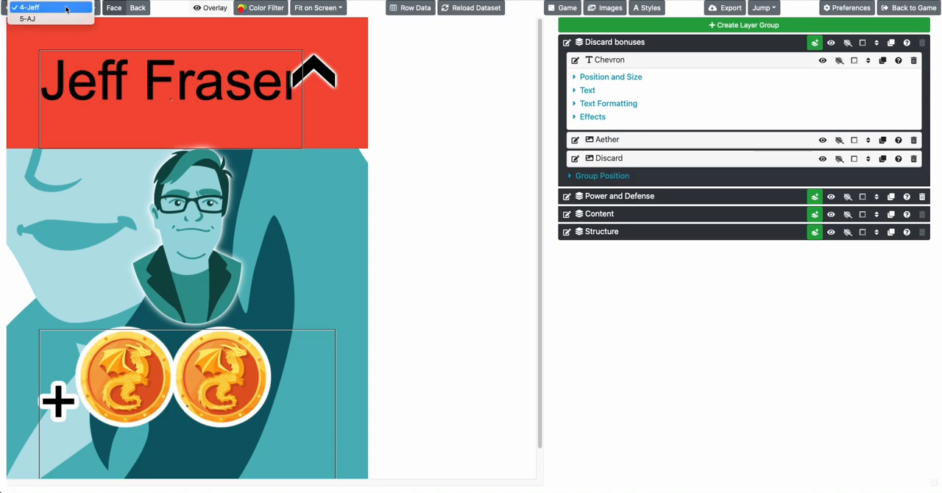
left_click(33, 8)
left_click(413, 8)
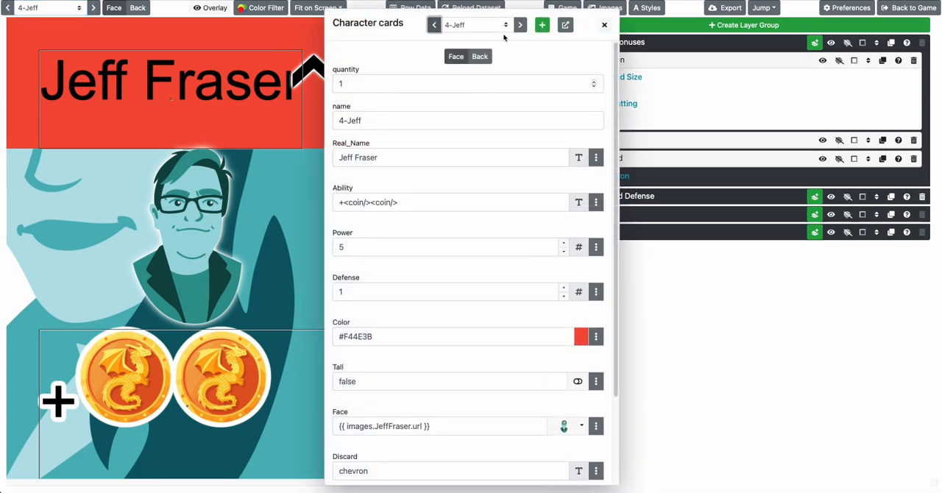
left_click(519, 25)
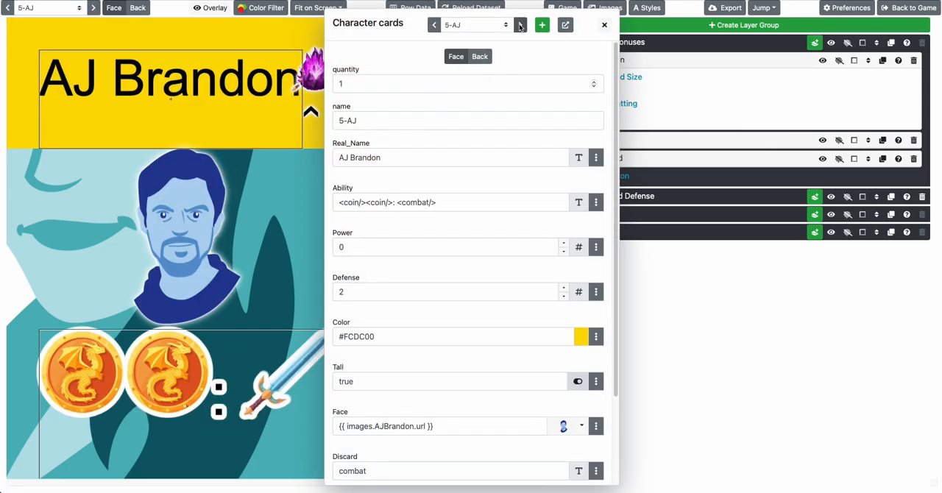
scroll(488, 152, "down", 3)
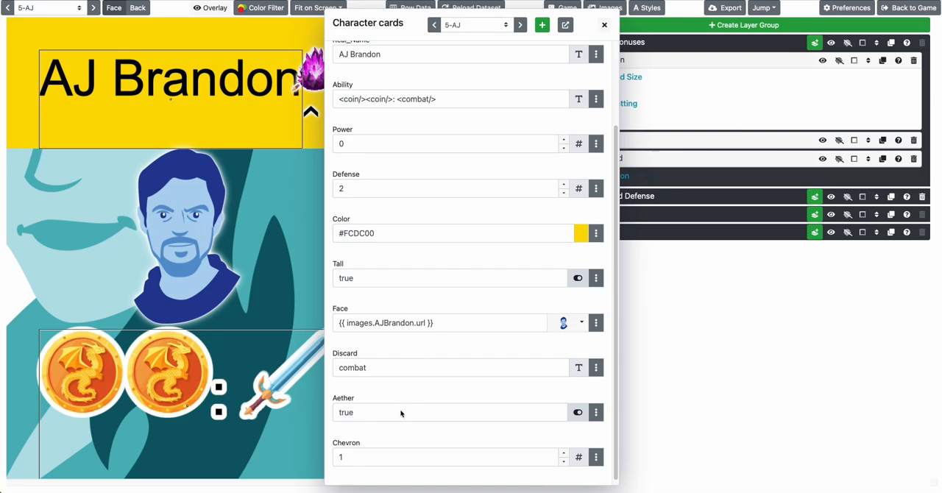
left_click(232, 341)
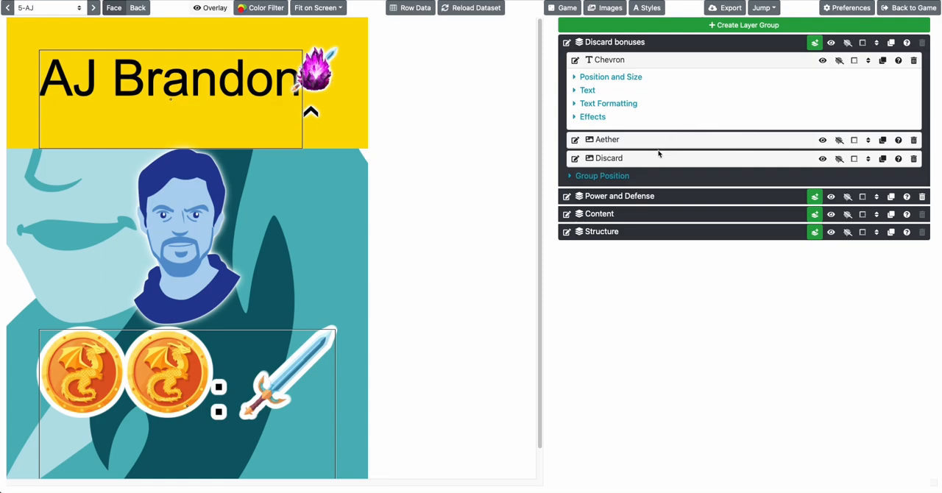
Open the Chevron layer's Top (Y) value options, look through the variable and function shortcuts, and copy the layerBottom(name) function
left_click(624, 78)
left_click(860, 136)
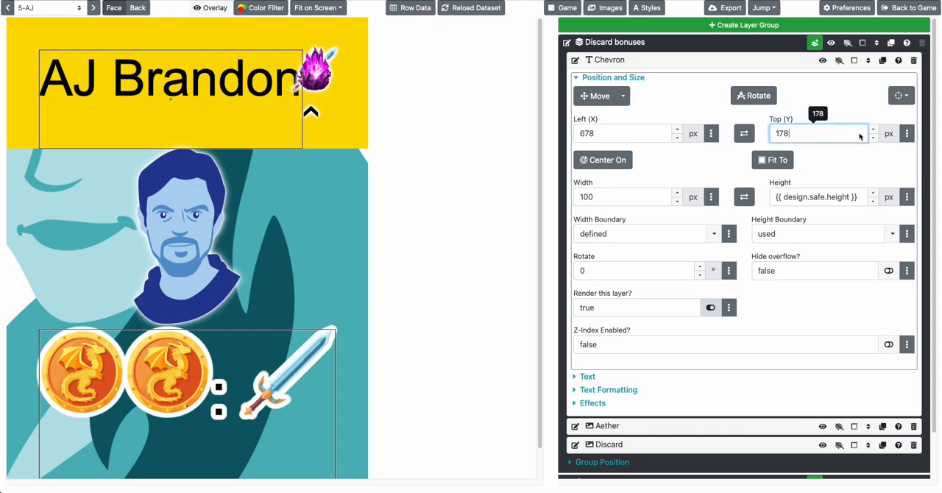
left_click(907, 134)
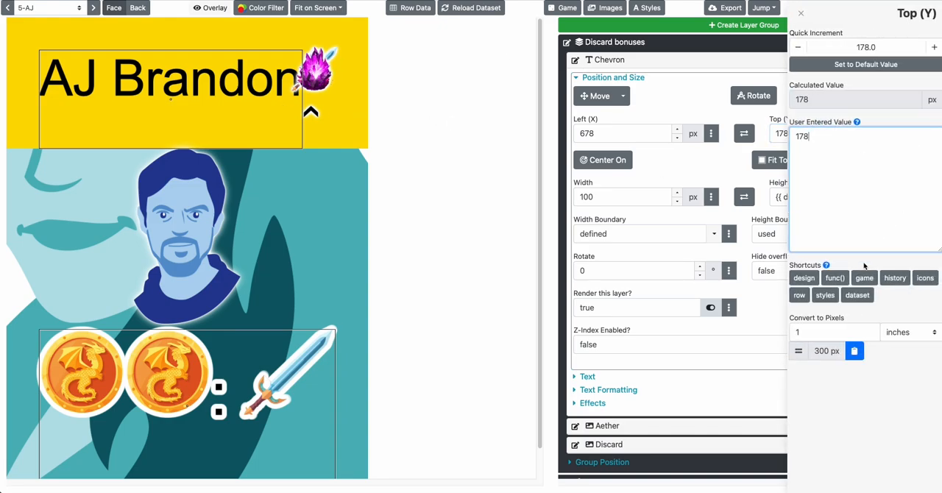
left_click(804, 294)
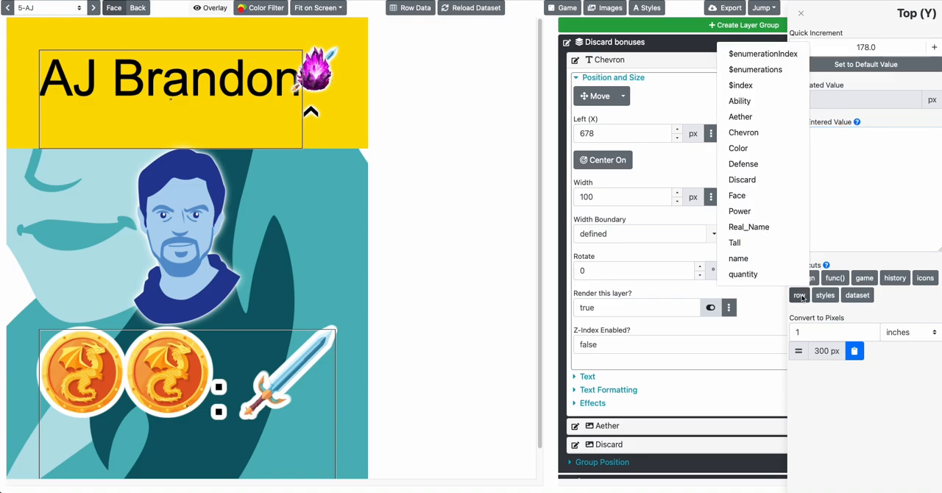
left_click(809, 277)
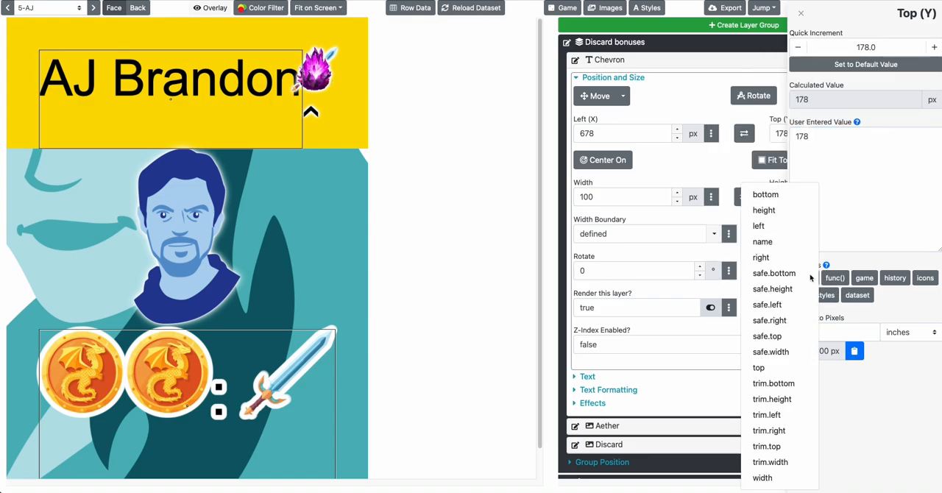
left_click(862, 279)
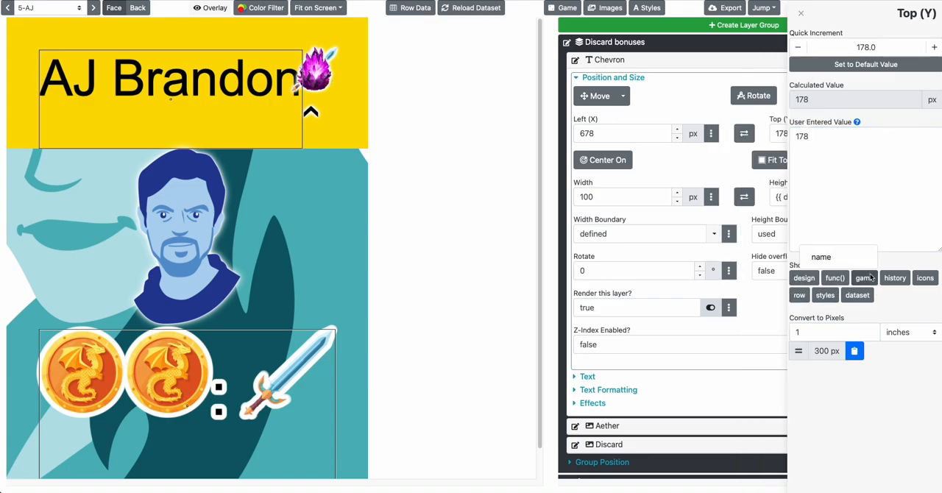
left_click(831, 282)
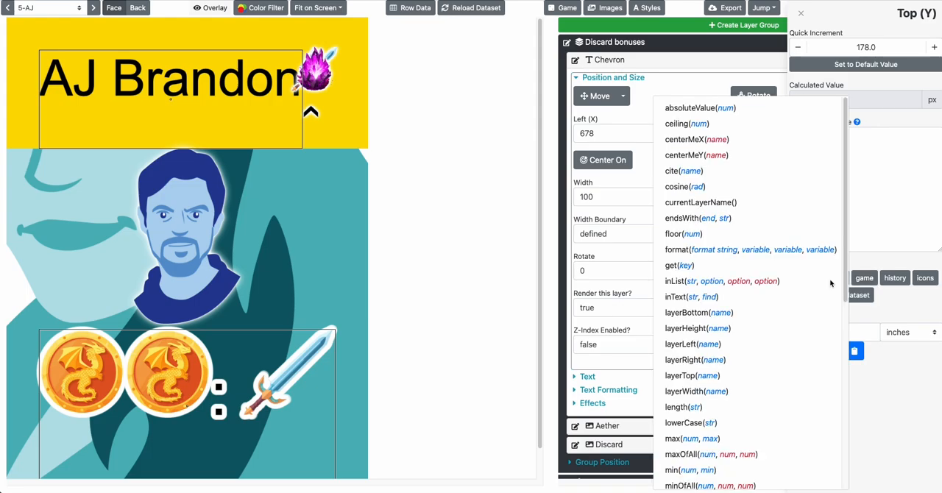
scroll(782, 288, "down", 1)
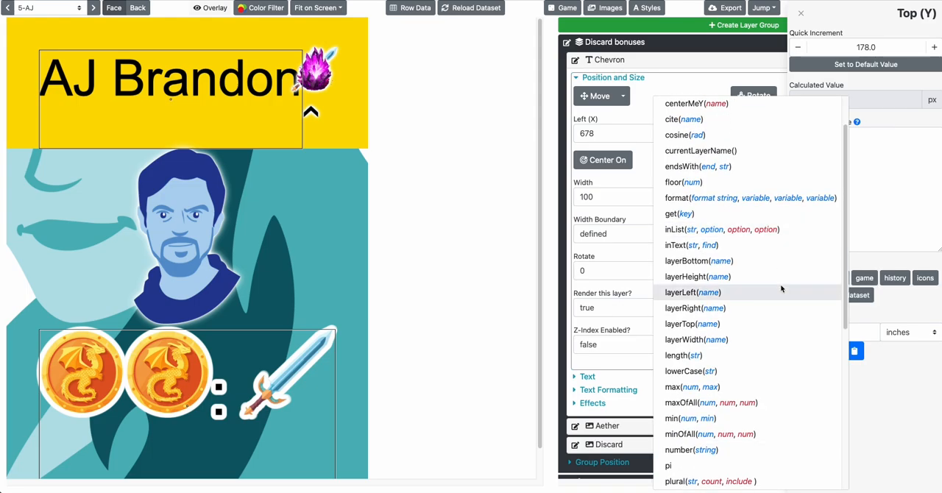
left_click(721, 261)
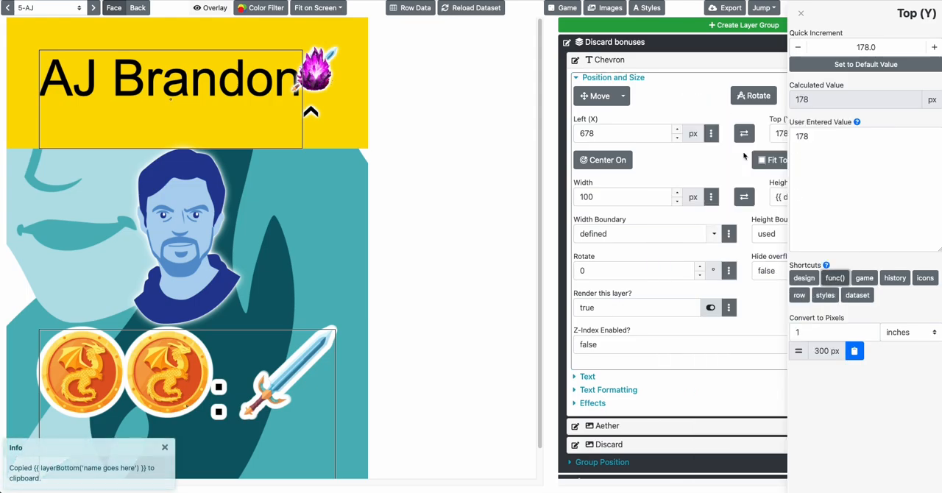
Replace the Chevron layer's Top (Y) value with the copied layerBottom formula, using 'Aether' as the layer name
left_click(801, 133)
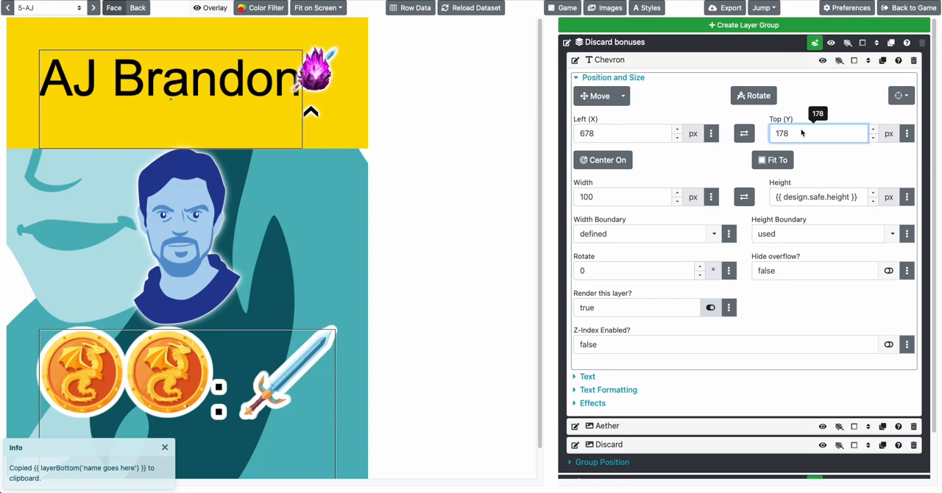
key("ctrl+a")
key("BackSpace")
type("{{ layerBottom('name goes here') }}")
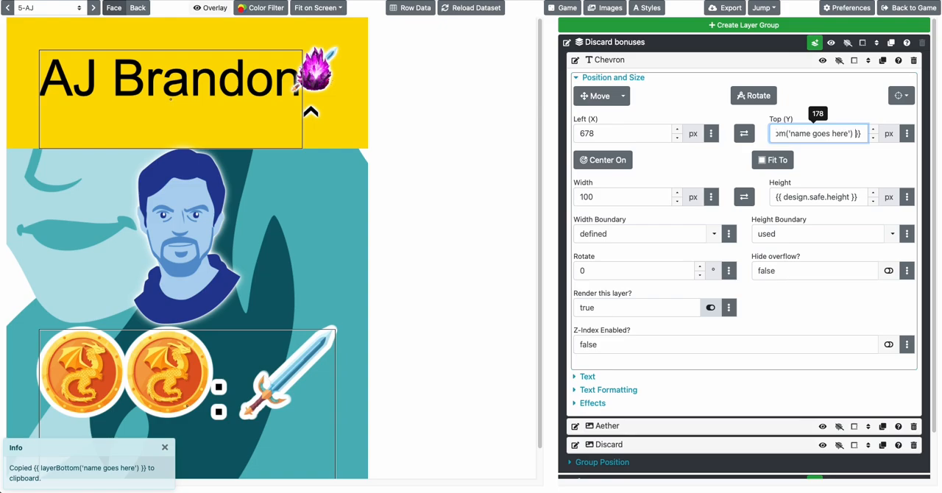
left_click_drag(847, 133, 790, 134)
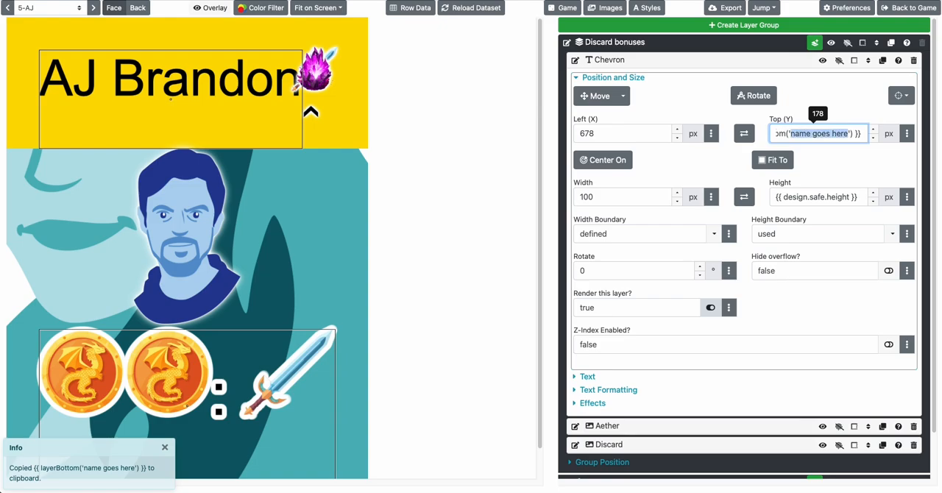
type("Aether")
key("Tab")
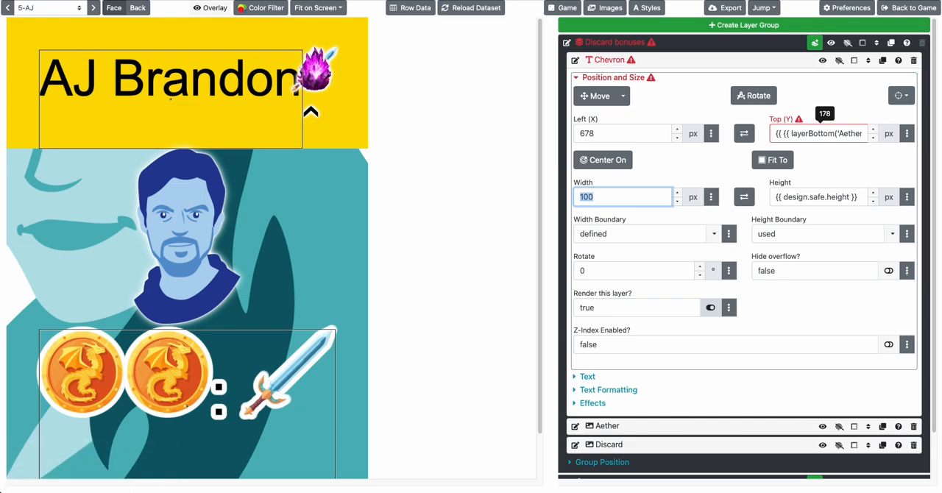
Move the Aether layer above Chevron and remove the duplicate braces so Chevron's Top (Y) formula reads {{ layerBottom('Aether') }}
left_click(868, 427)
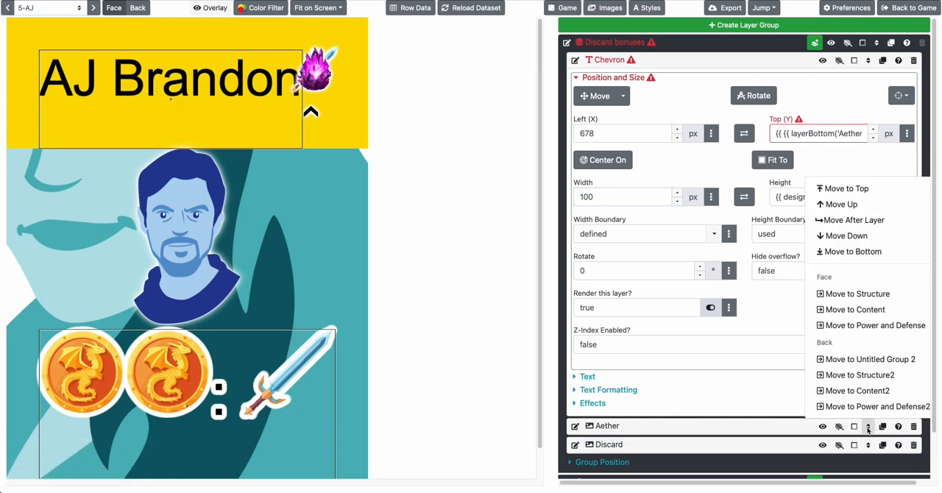
left_click(832, 203)
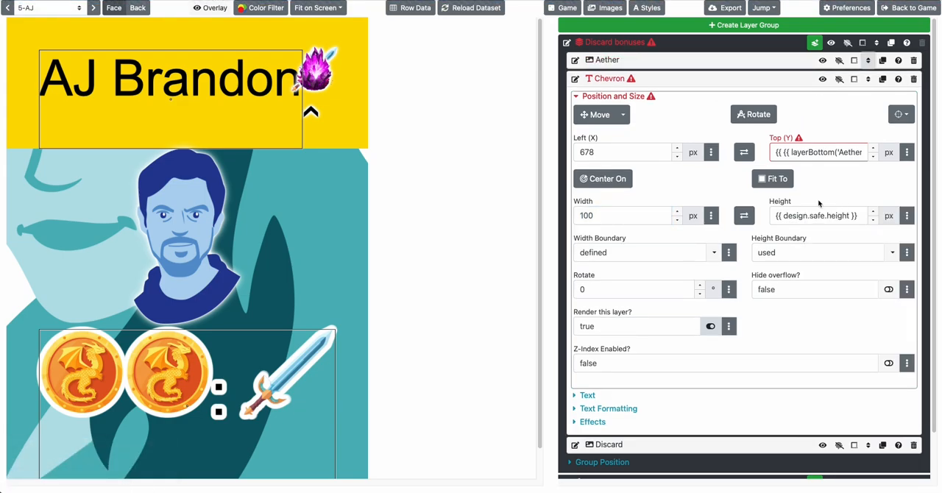
left_click(781, 152)
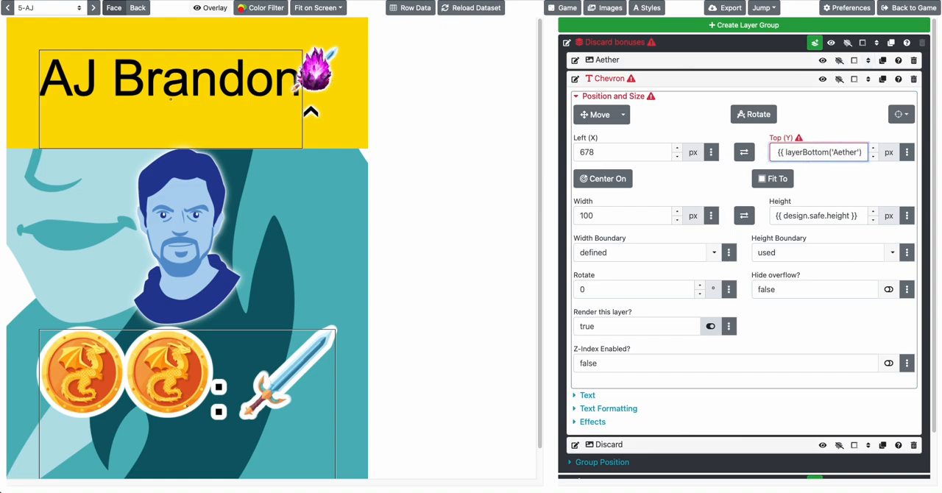
key("super+Right")
left_click(801, 185)
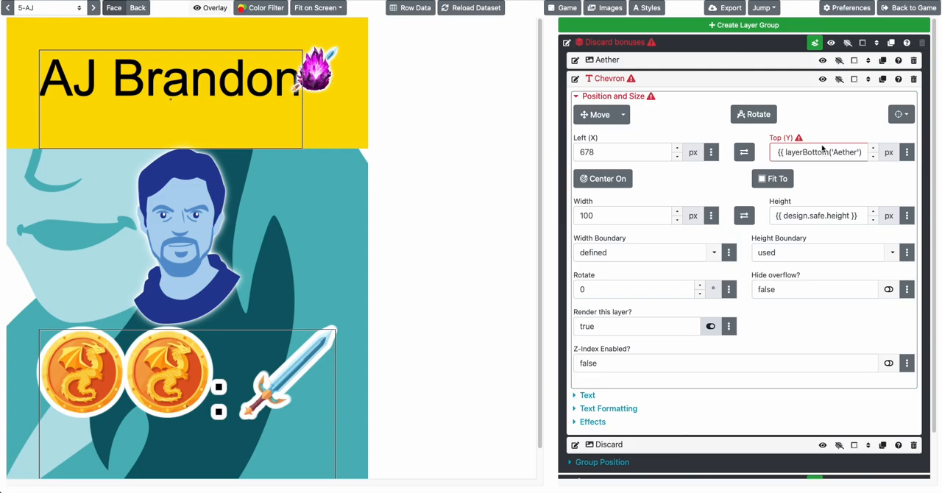
Move the Chevron layer up above the Aether layer in the Discard bonuses group and collapse its settings
left_click(868, 80)
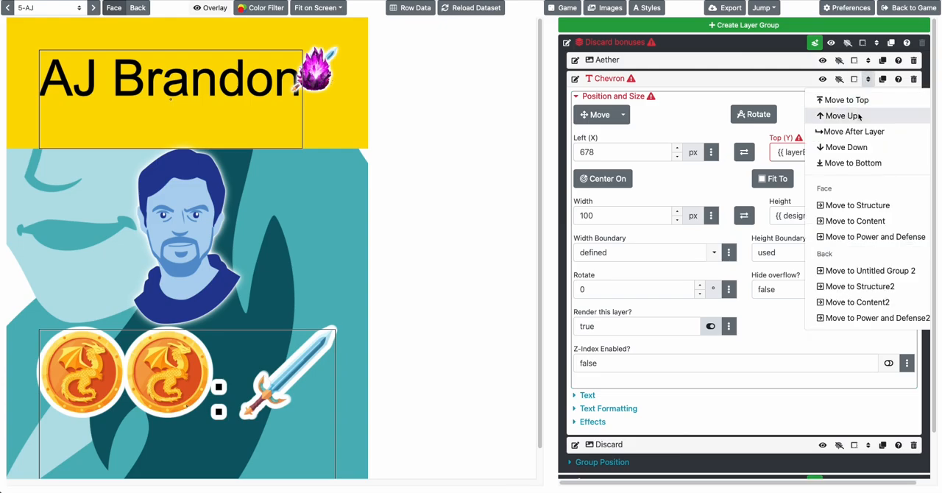
left_click(844, 116)
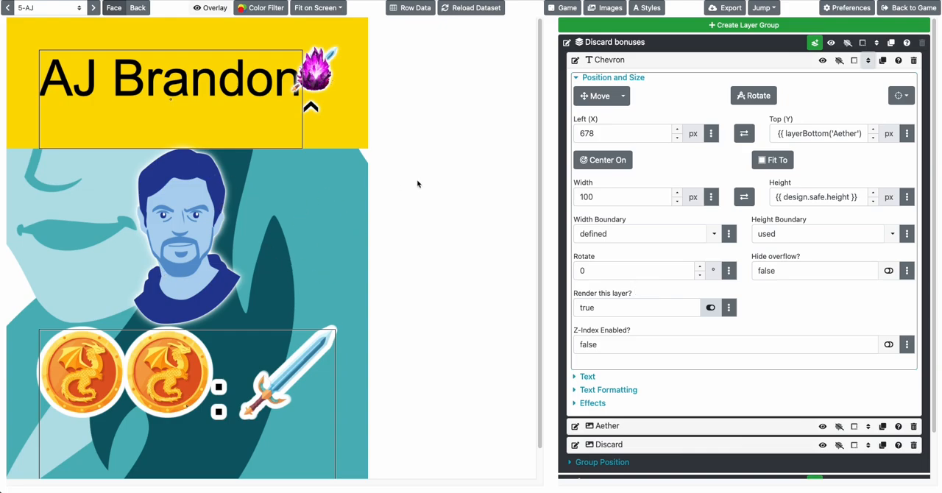
left_click(639, 63)
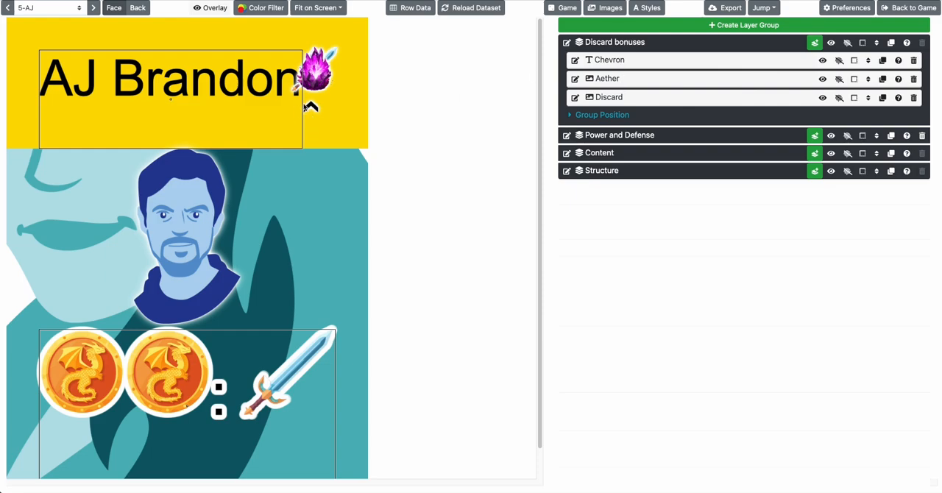
Show the next card and move the Discard layer to the top of the Discard bonuses group
left_click(95, 9)
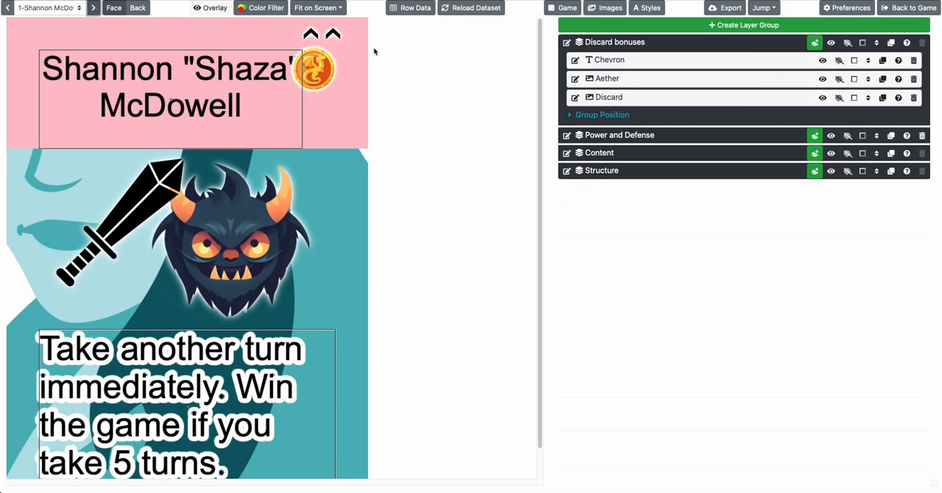
left_click(608, 97)
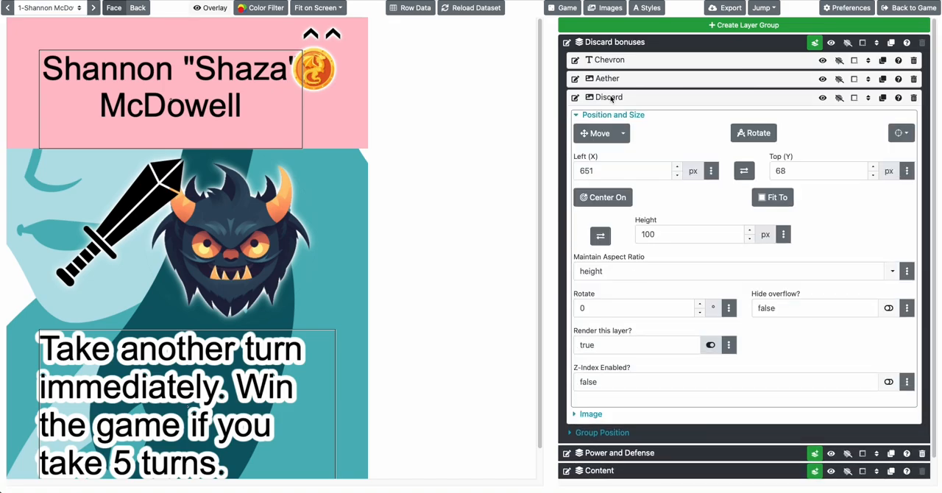
left_click(868, 97)
left_click(866, 120)
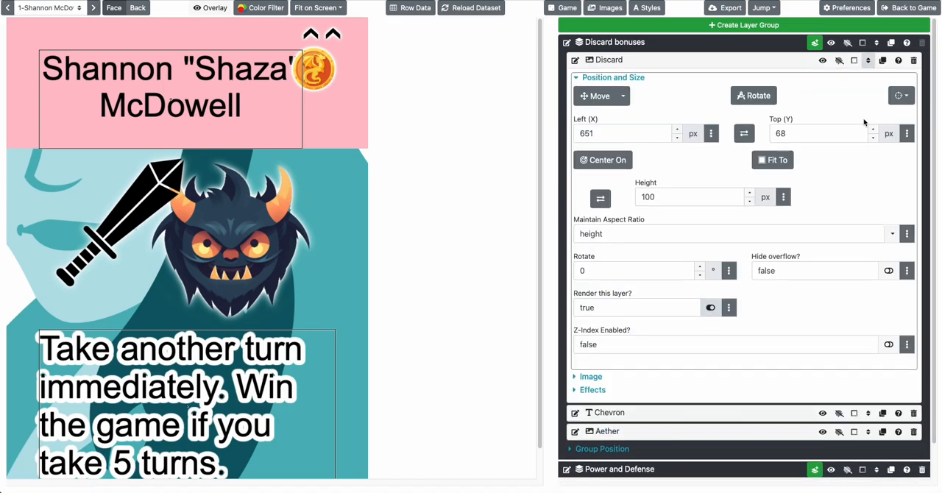
Set the Discard layer's Top (Y) to {{ layerBottom('Chevron') }}
left_click(794, 136)
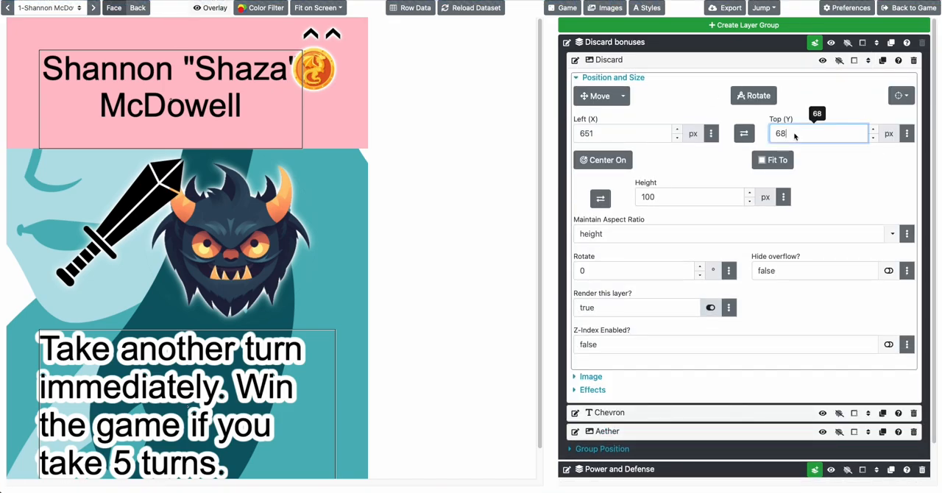
double_click(794, 136)
key("ctrl+v")
key("alt+shift+Left")
key("alt+shift+Left")
key("alt+shift+Left")
type("Chevron")
key("Tab")
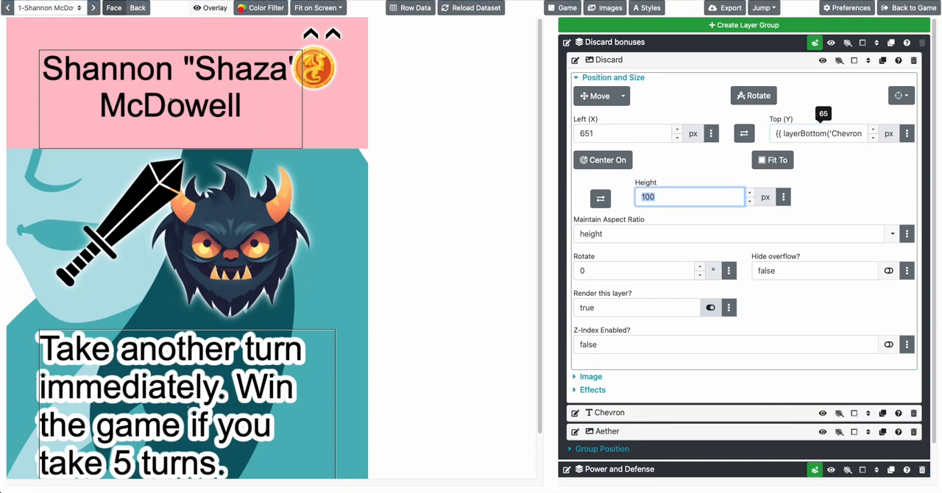
Step through cards 2 to 5 to check how the bonus icons stack, and collapse the Discard layer's settings
left_click(94, 7)
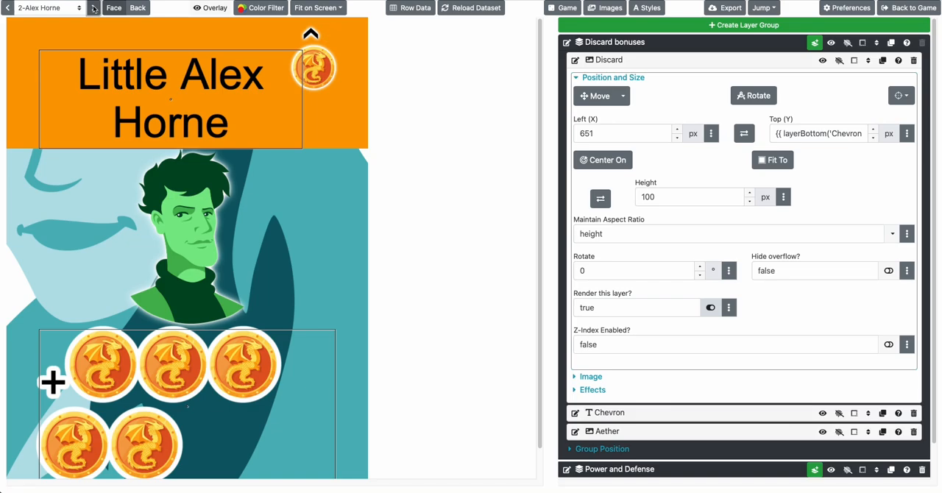
left_click(93, 7)
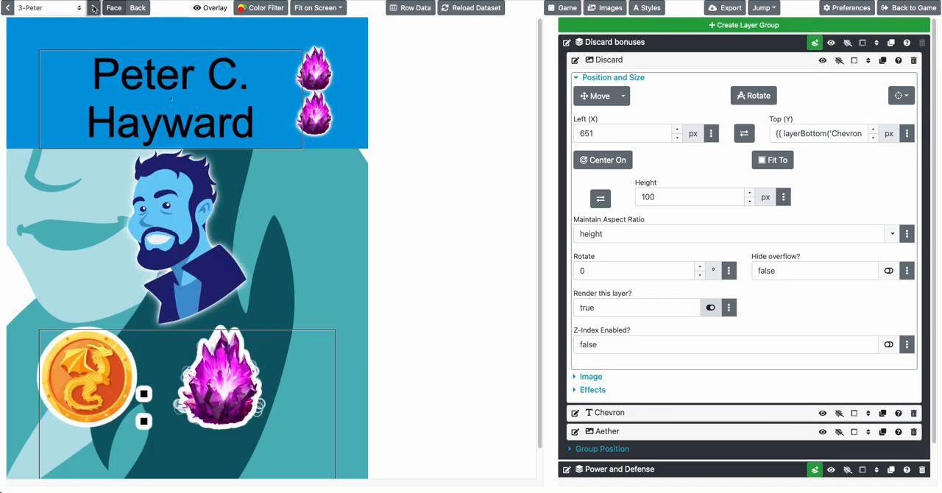
left_click(93, 7)
left_click(93, 8)
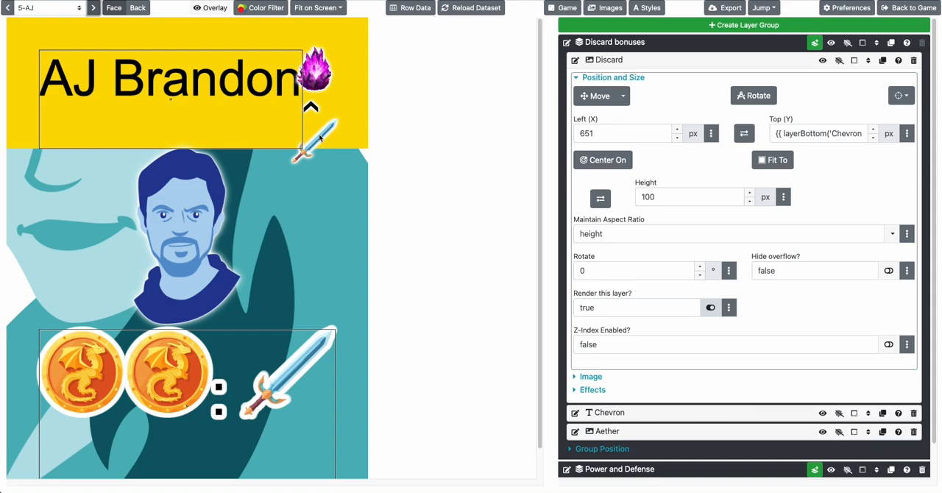
left_click(631, 78)
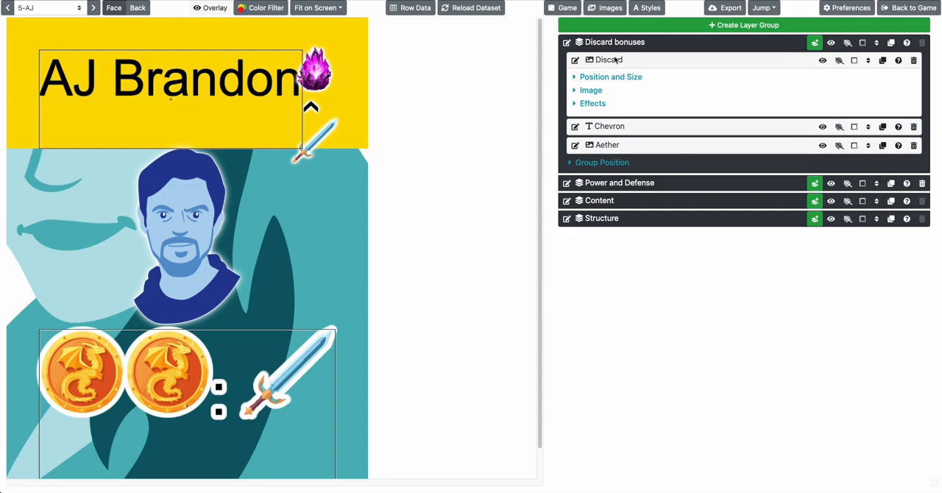
left_click(616, 59)
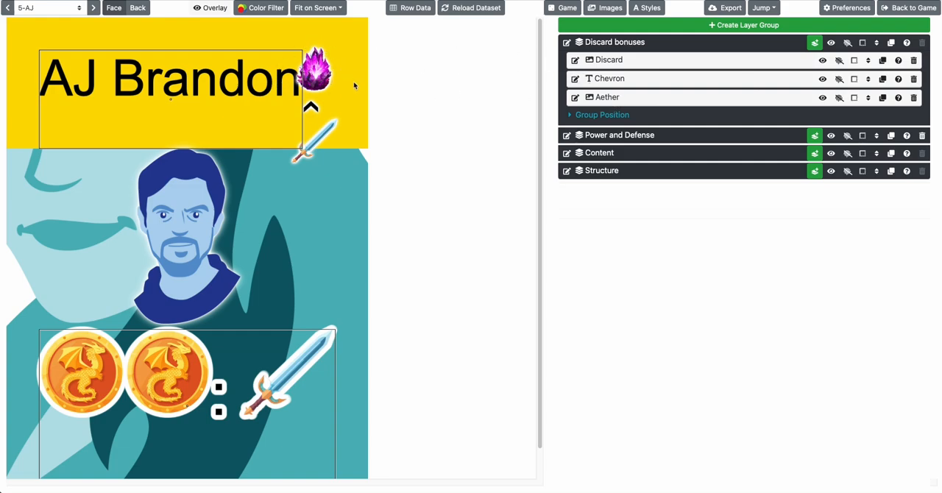
Cycle from the first card to card 4 to examine the discard bonus icons' placement on each
left_click(94, 8)
left_click(94, 7)
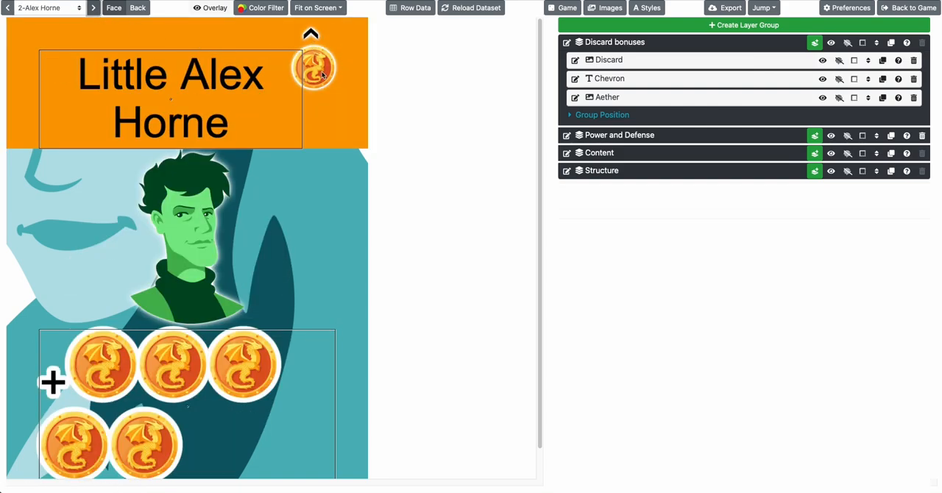
left_click(94, 7)
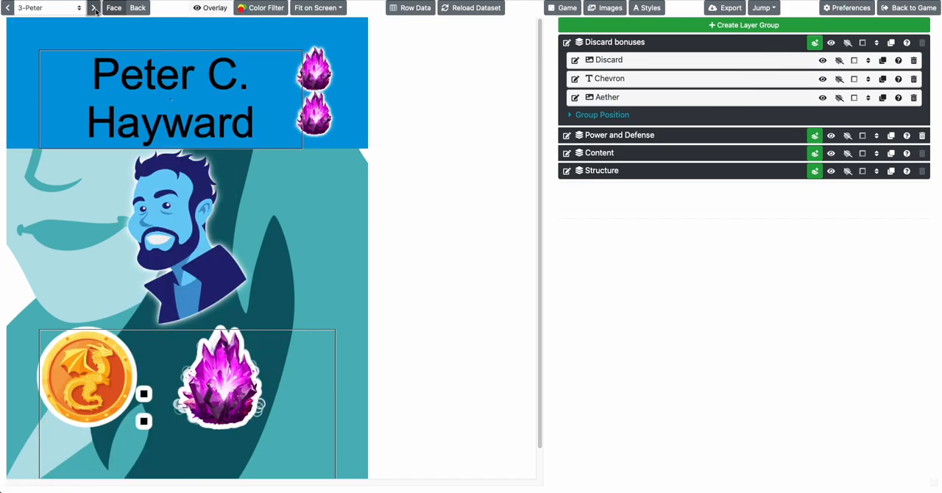
left_click(94, 7)
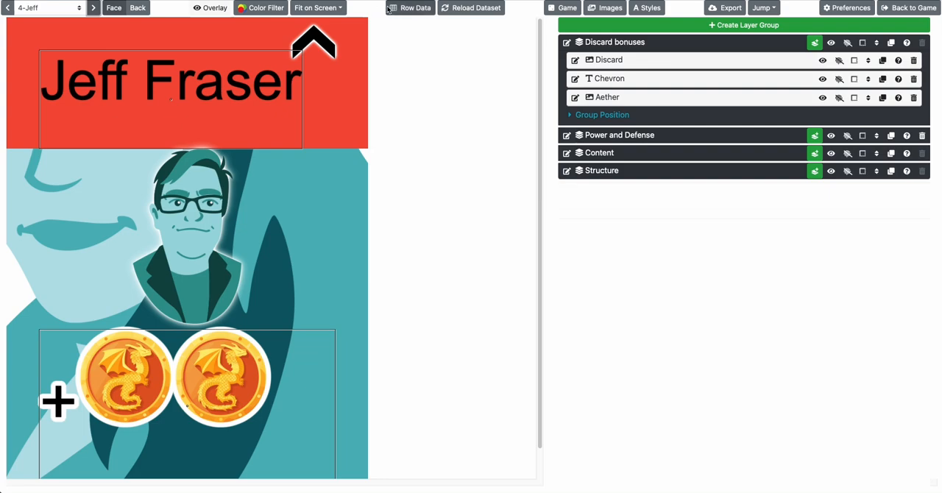
Change the Aether layer's image to the build icon
left_click(618, 99)
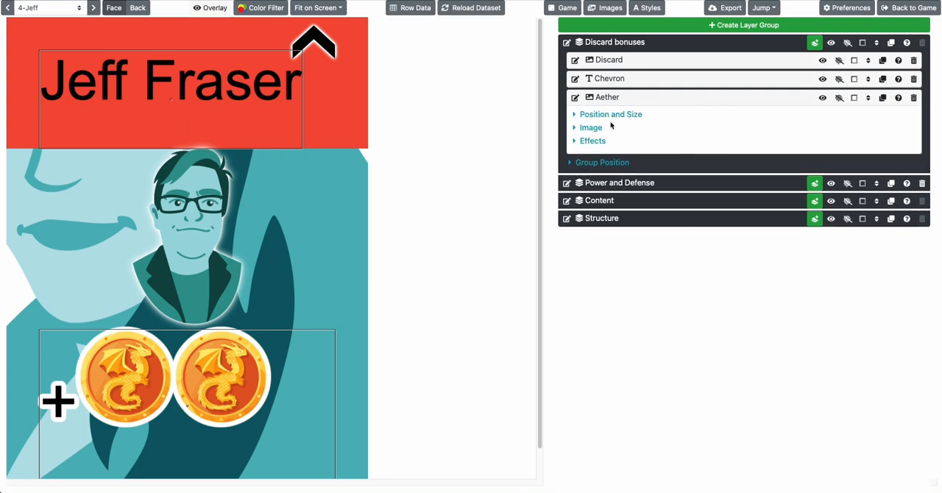
left_click(594, 131)
left_click(696, 157)
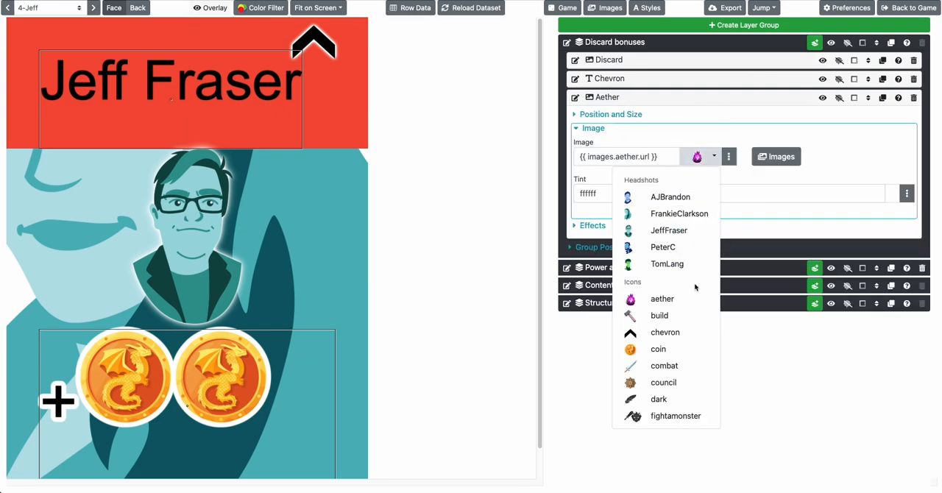
left_click(659, 314)
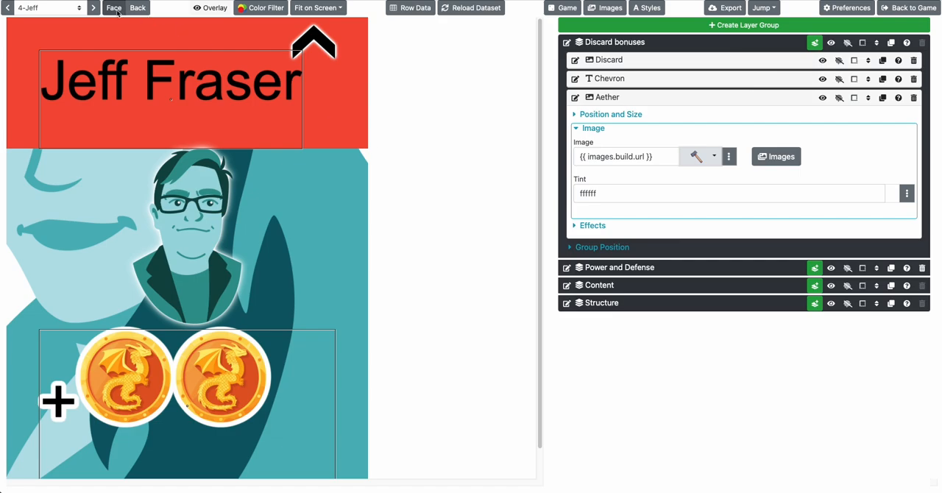
Step through the cards from the first to card 4 to check the build icon's placement among the discard bonuses
left_click(74, 9)
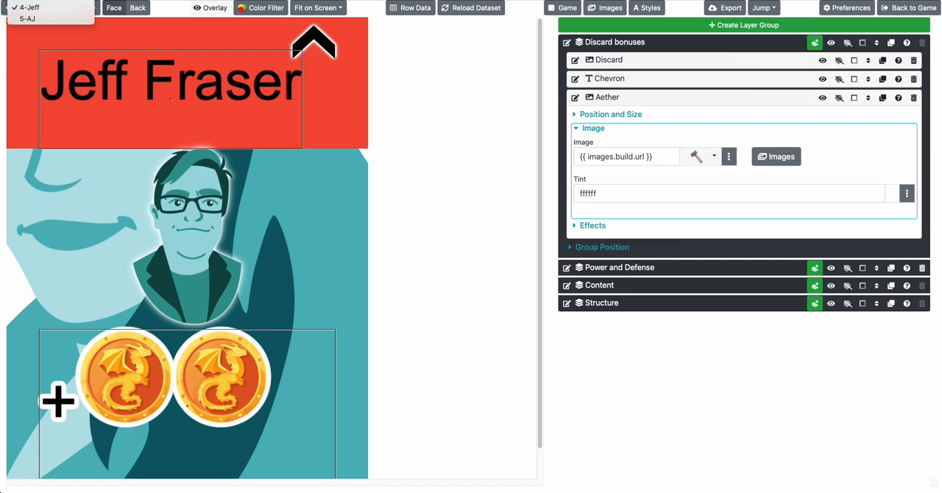
left_click(47, 0)
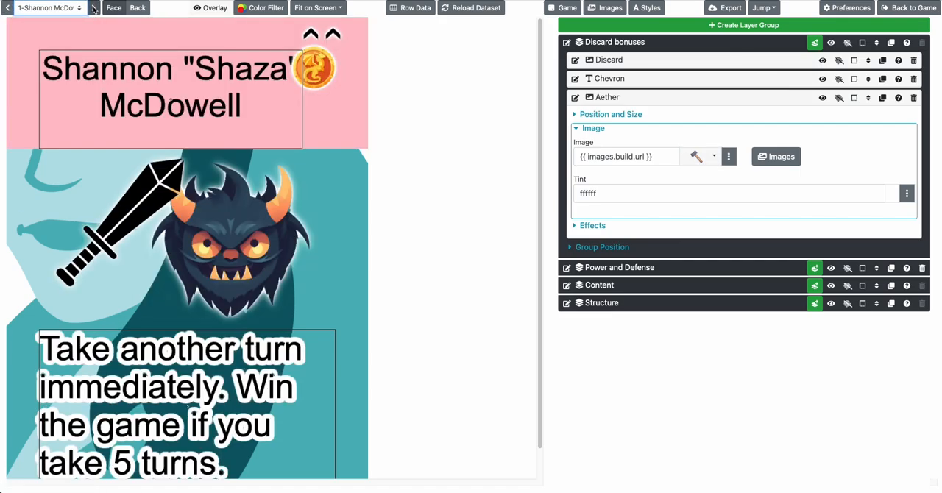
left_click(94, 8)
left_click(93, 8)
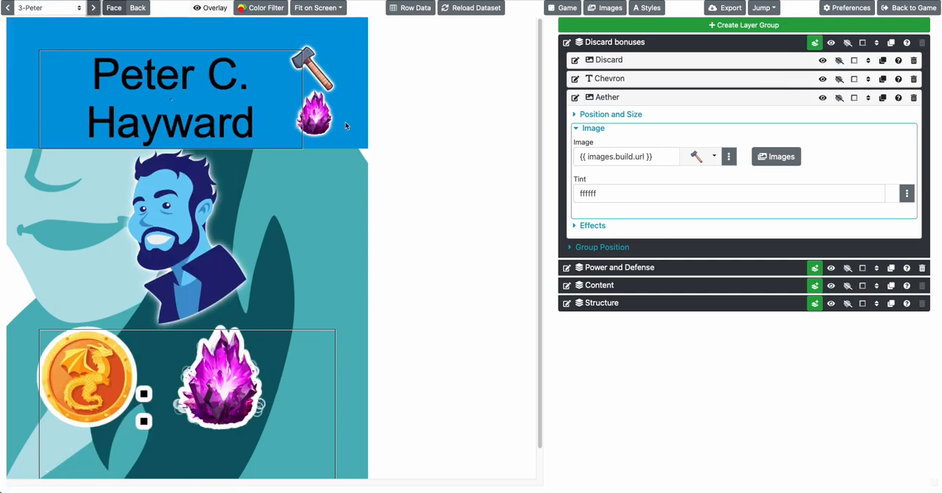
left_click(94, 7)
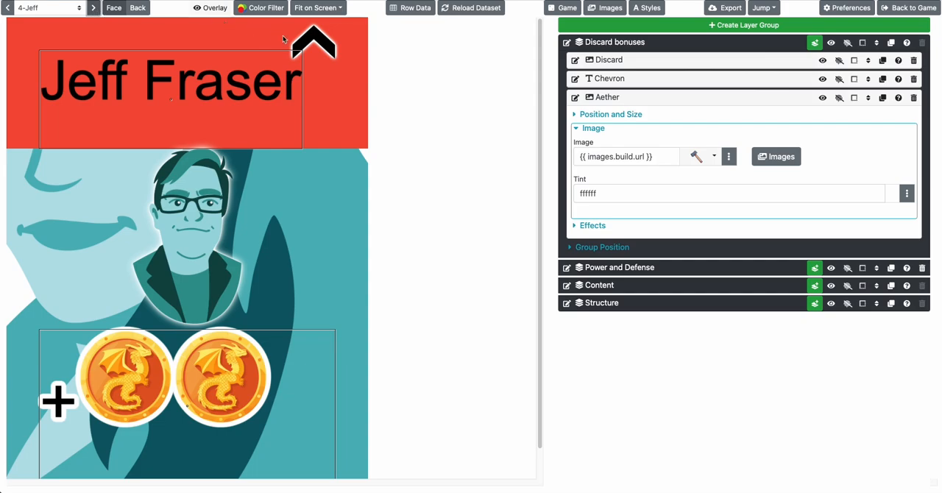
Switch from the Aether layer's settings to the Chevron layer's and look up the council icon's name among the game images
left_click(635, 97)
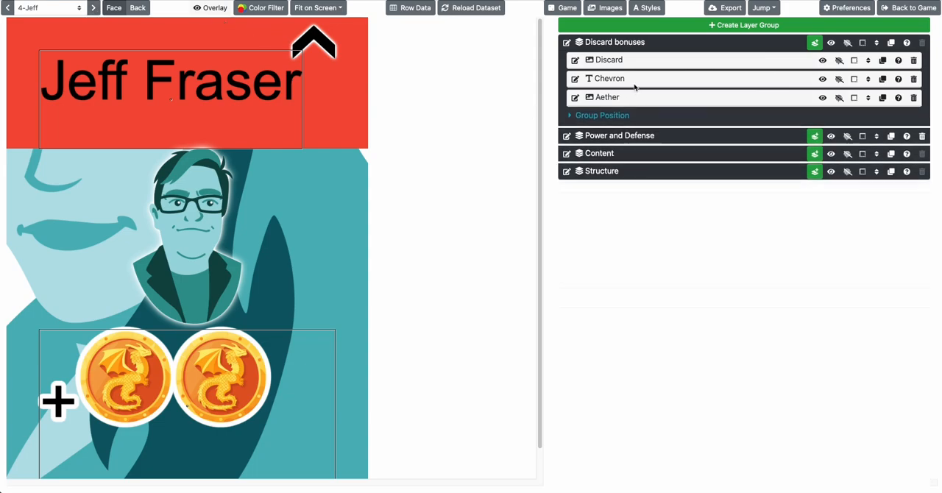
left_click(633, 79)
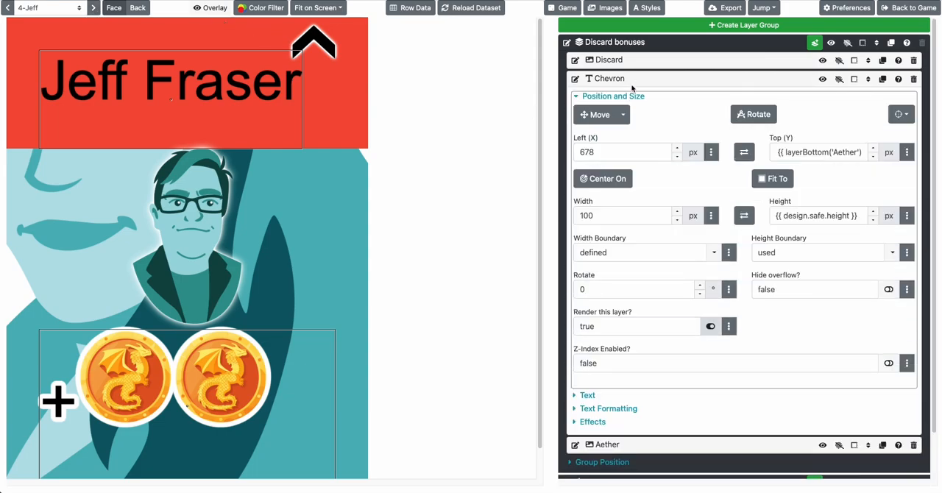
left_click(410, 10)
left_click(604, 26)
left_click(605, 7)
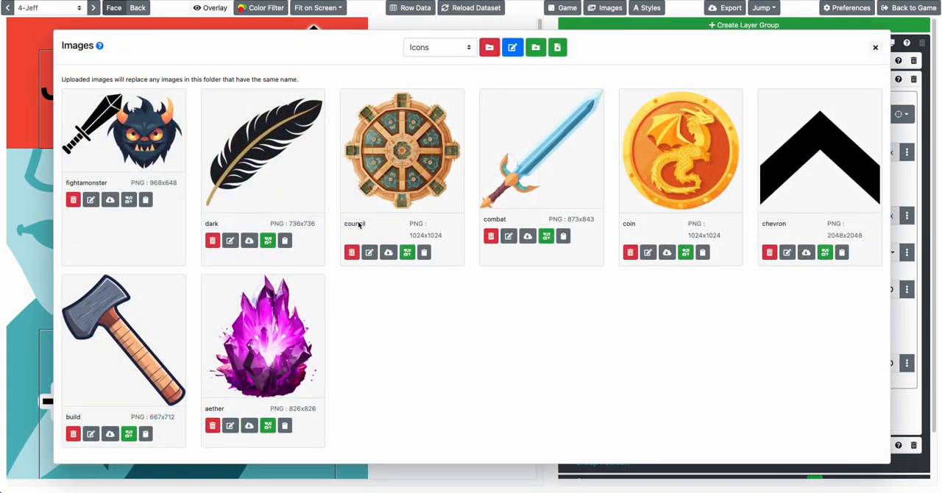
left_click_drag(367, 224, 342, 223)
left_click(874, 47)
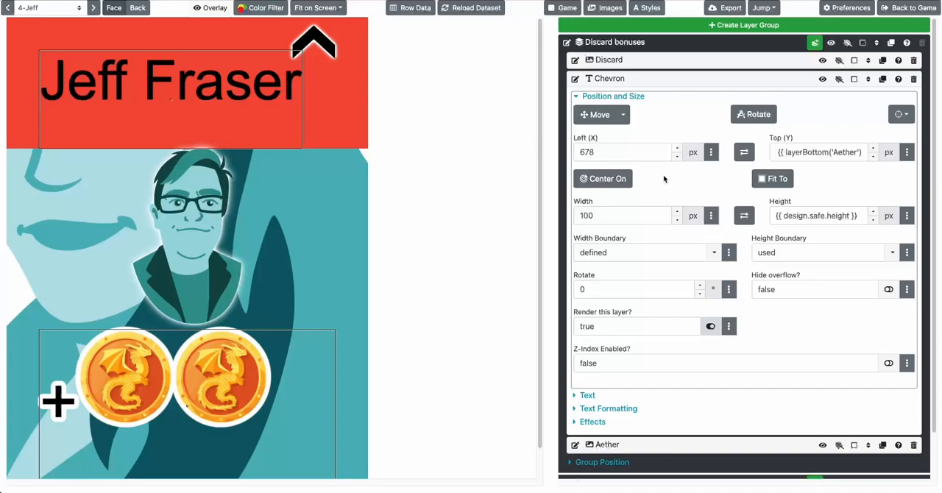
Set the Chevron layer's text to {{ repeat('<council/> ', row.Chevron) }}
left_click(618, 97)
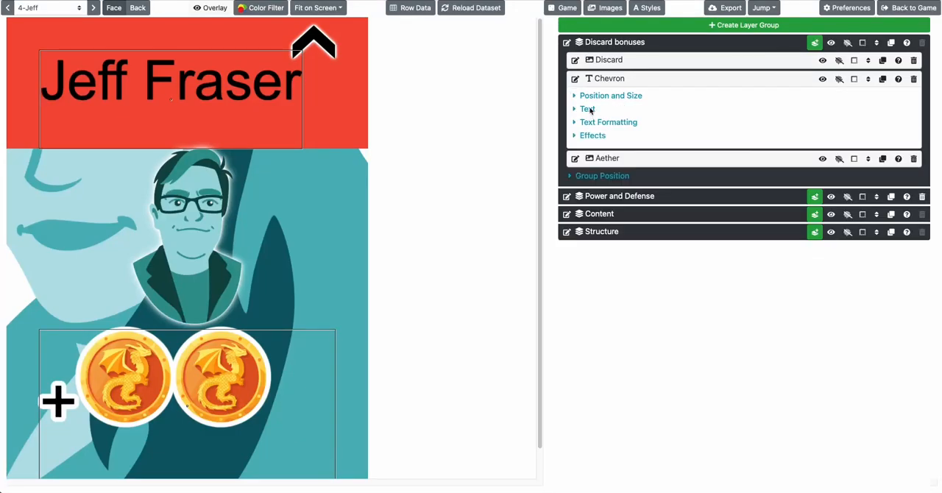
left_click(590, 111)
double_click(633, 138)
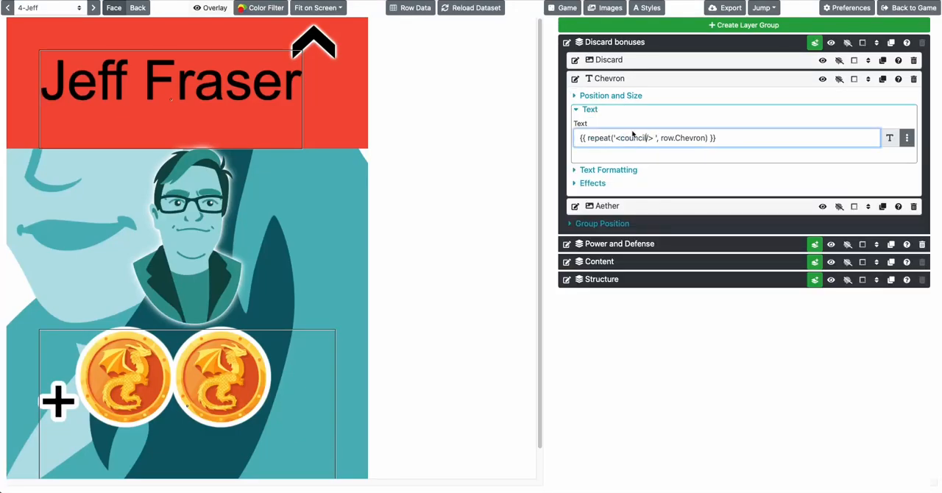
left_click(468, 105)
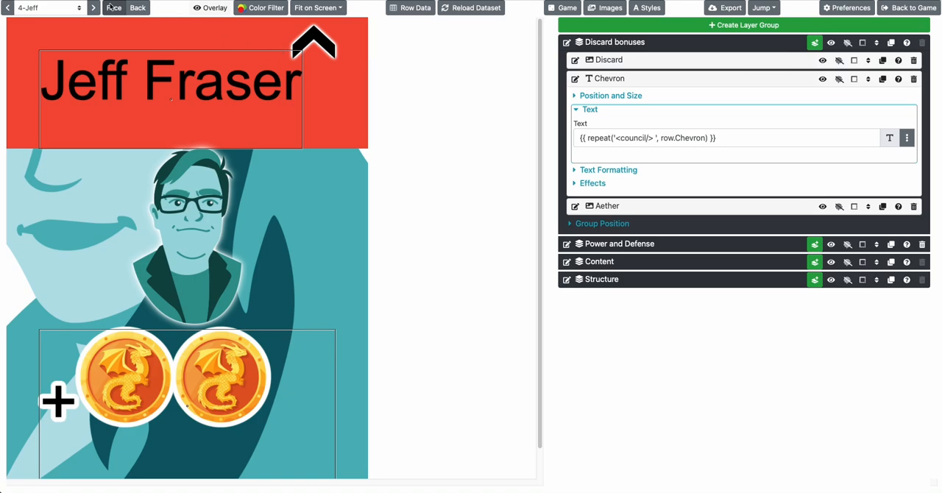
Cycle through all five cards from the first to examine how the council icons stack with the other bonuses
left_click(78, 9)
left_click(33, 7)
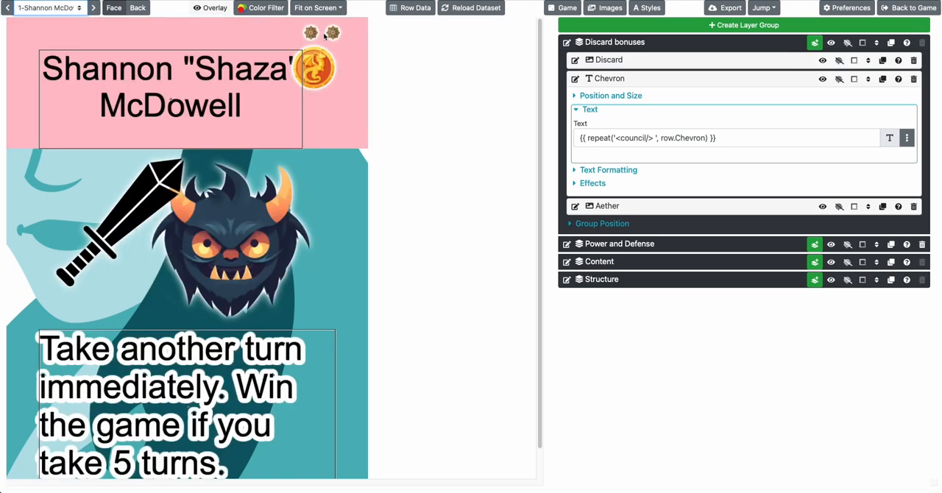
left_click(96, 9)
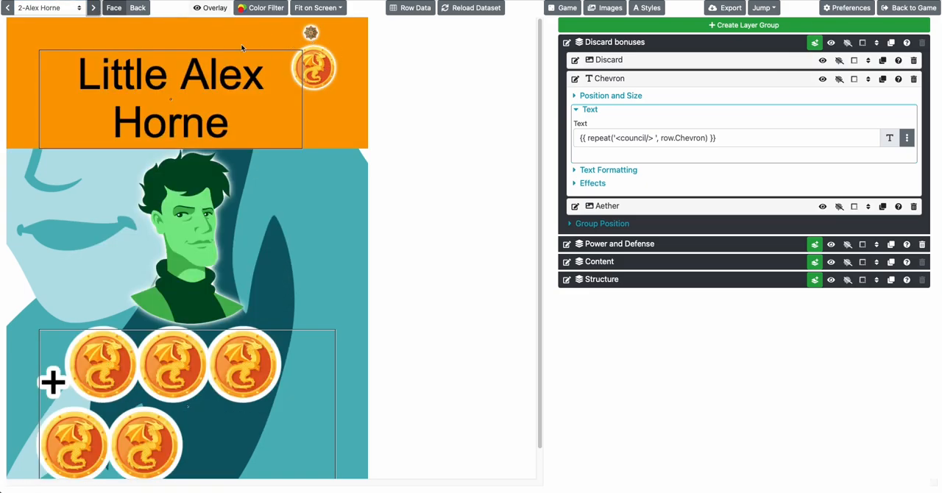
left_click(92, 8)
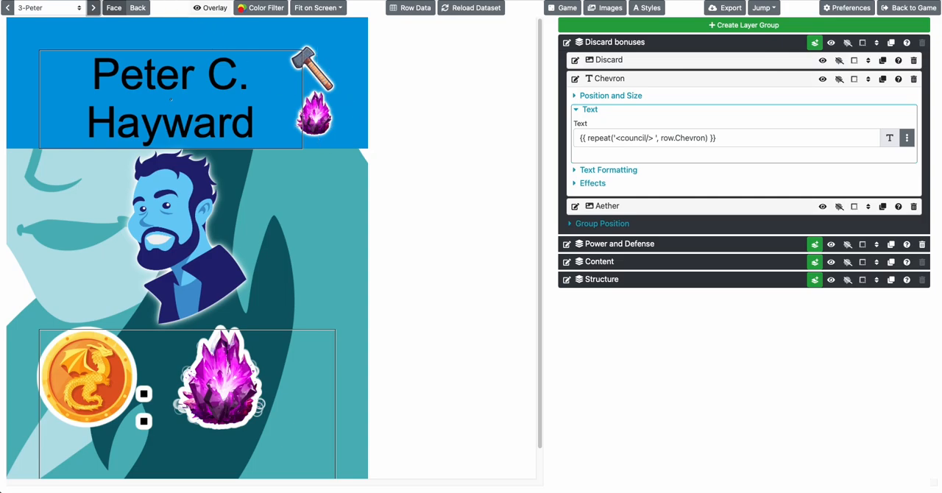
left_click(94, 7)
left_click(94, 7)
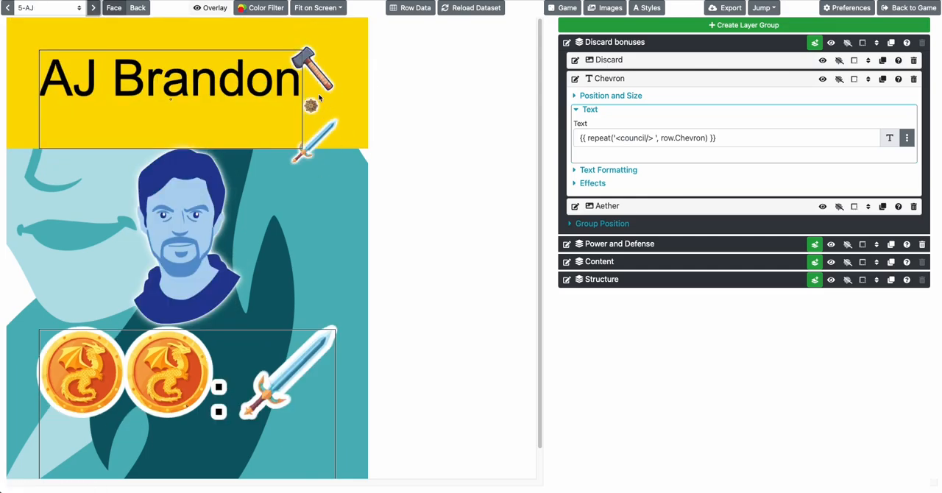
left_click(95, 8)
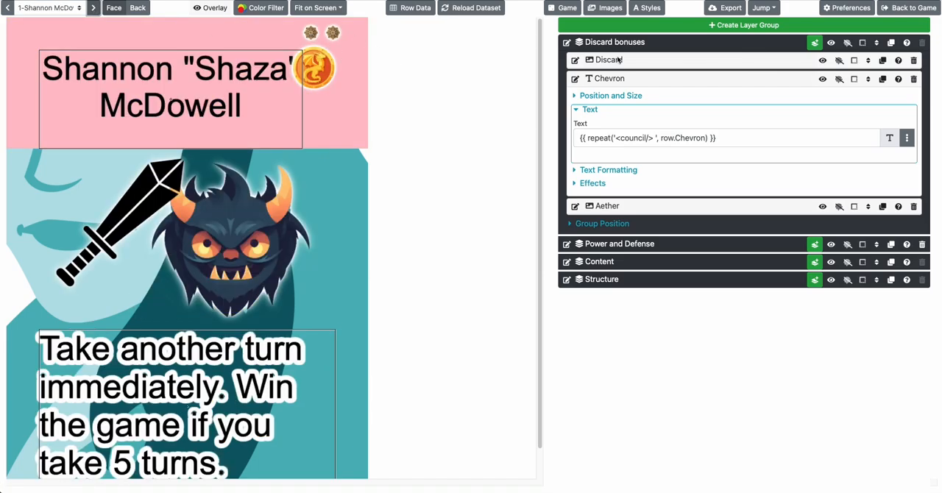
Add a box layer to the Discard bonuses group and set its fill opacity to 0%
left_click(814, 42)
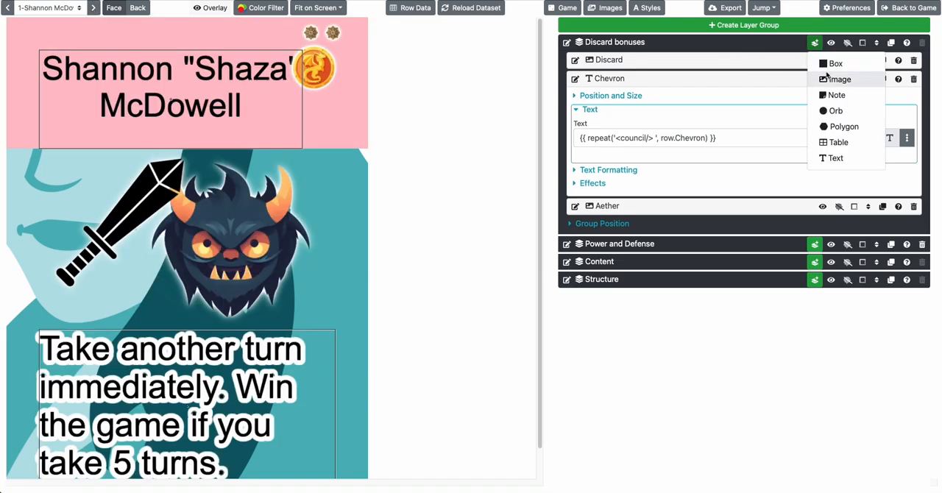
left_click(833, 65)
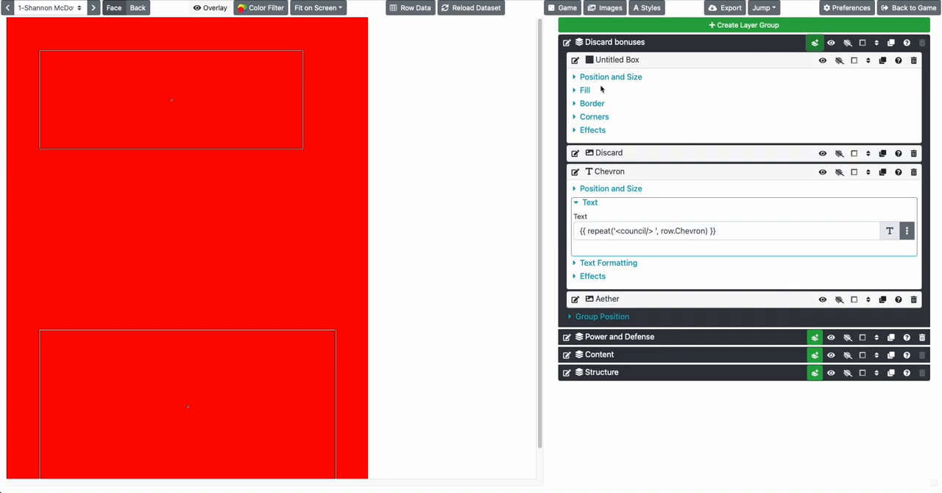
left_click(586, 91)
left_click(785, 155)
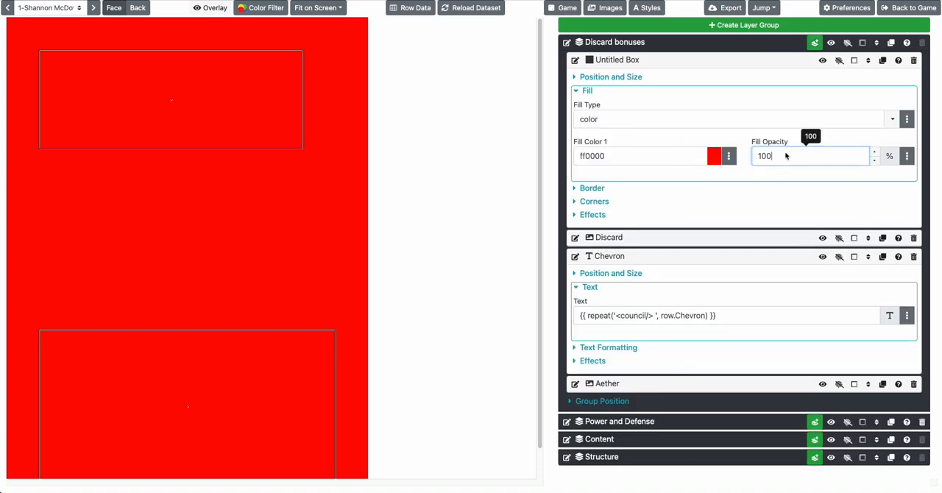
double_click(785, 155)
type("0")
key("Tab")
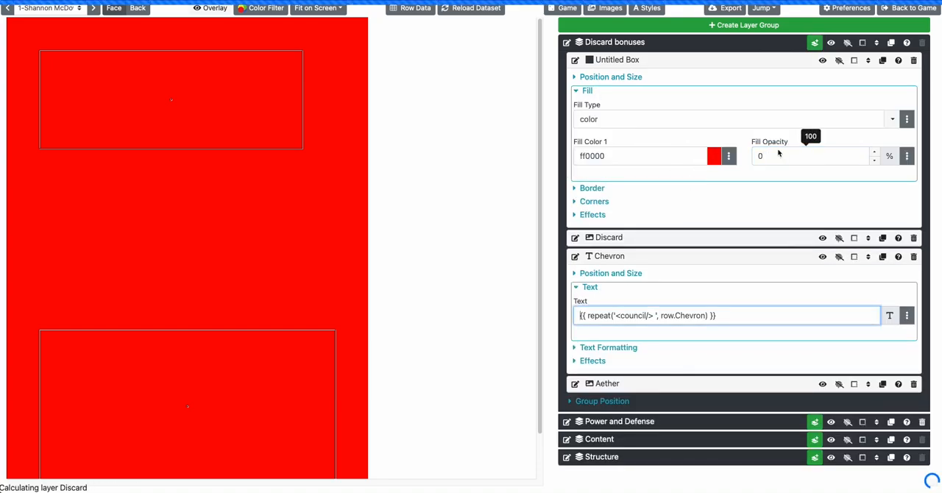
Set the new box's width and height to 2 px each
left_click(588, 77)
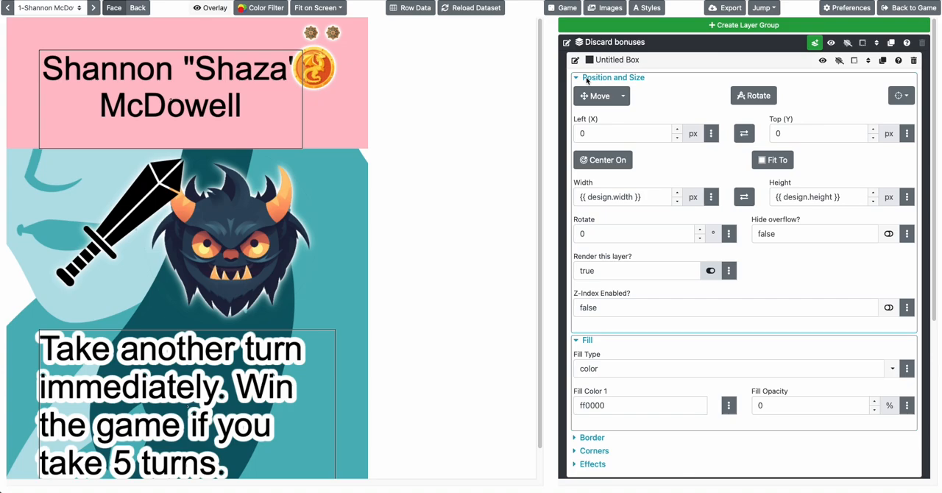
left_click(622, 133)
triple_click(625, 196)
type("2")
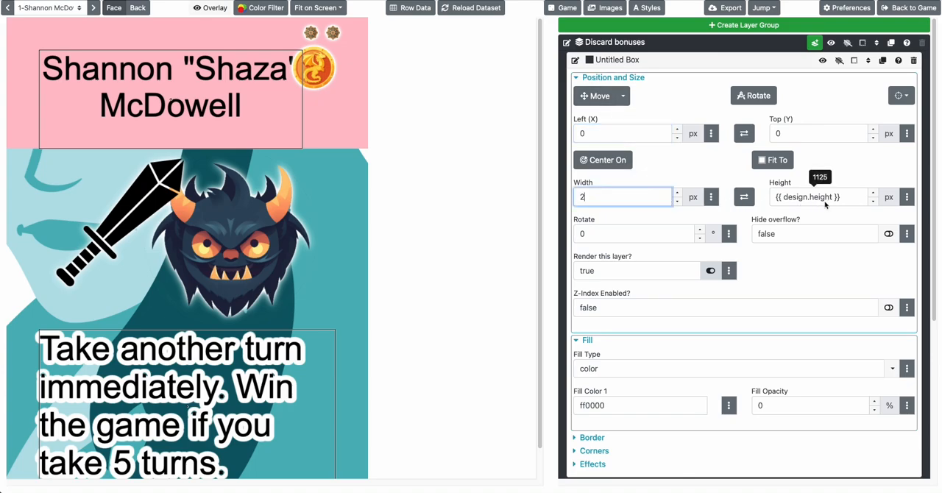
triple_click(823, 197)
type("2")
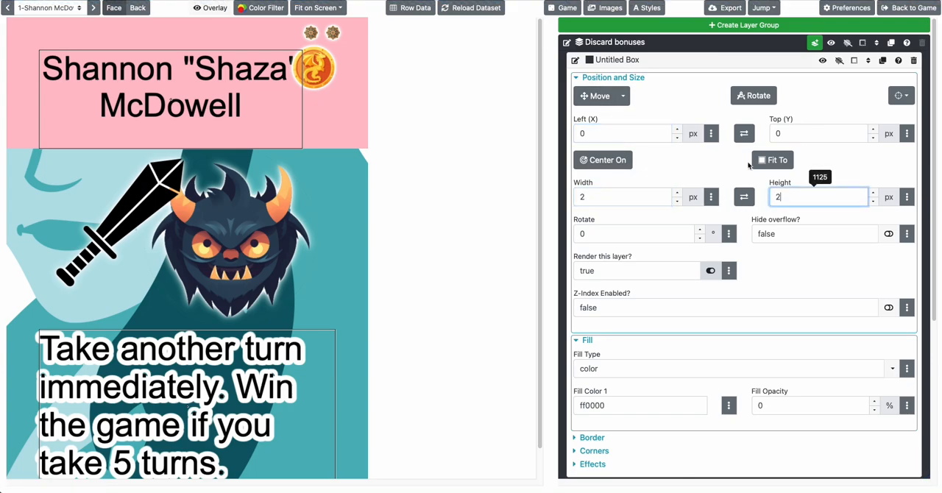
left_click(298, 56)
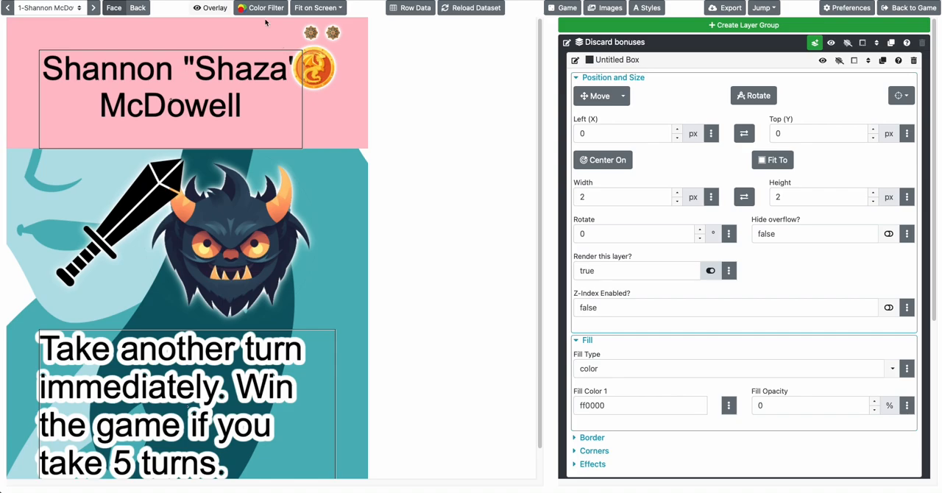
Show the card overlay with rulers and position the box at Left (X) 687 px and Top (Y) 73 px
left_click(210, 7)
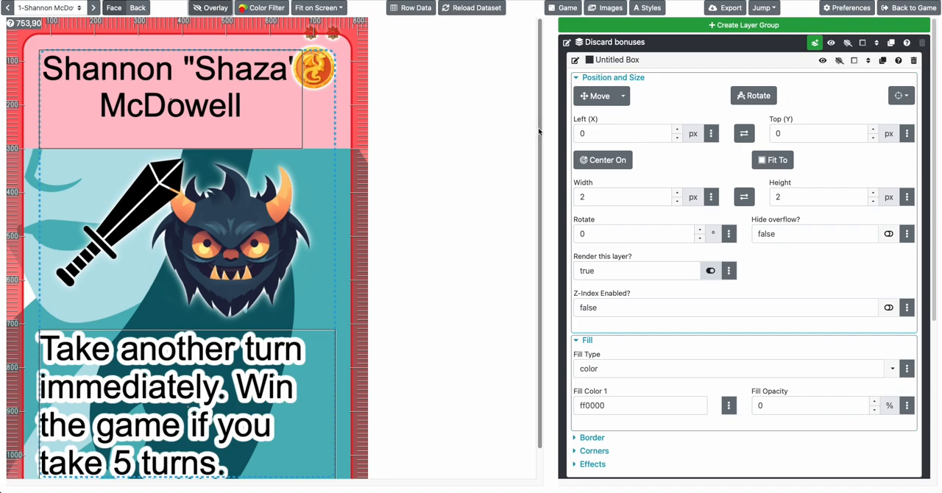
left_click(608, 134)
double_click(608, 134)
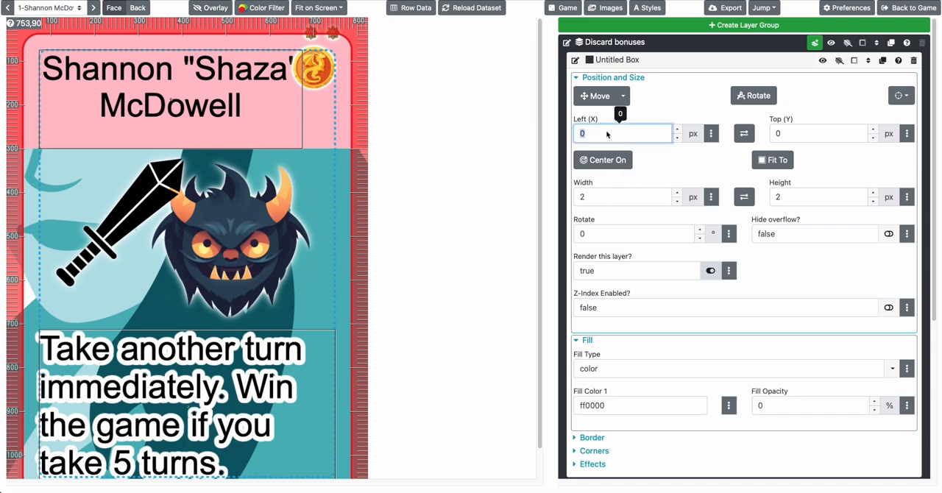
type("687")
key("Tab")
type("73")
key("Tab")
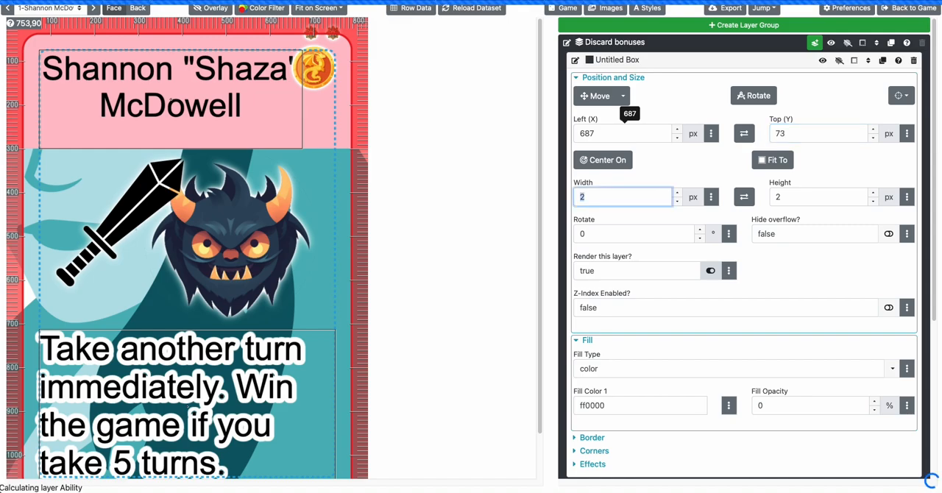
Collapse the untitled box's settings and move the layer to the bottom of the Discard bonuses group
left_click(615, 62)
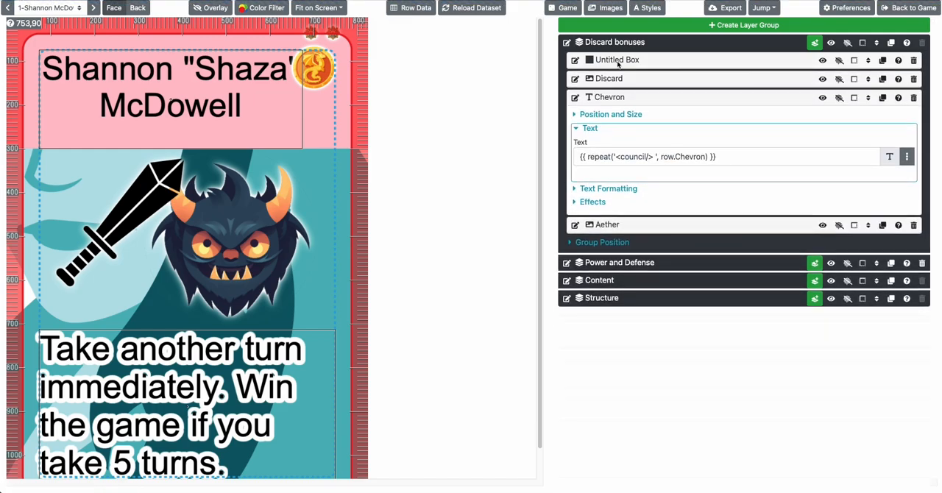
left_click(869, 60)
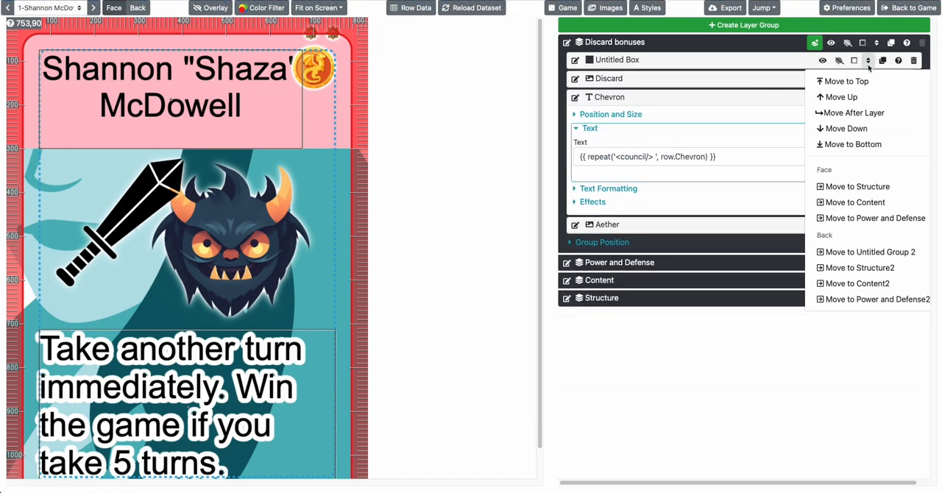
left_click(853, 144)
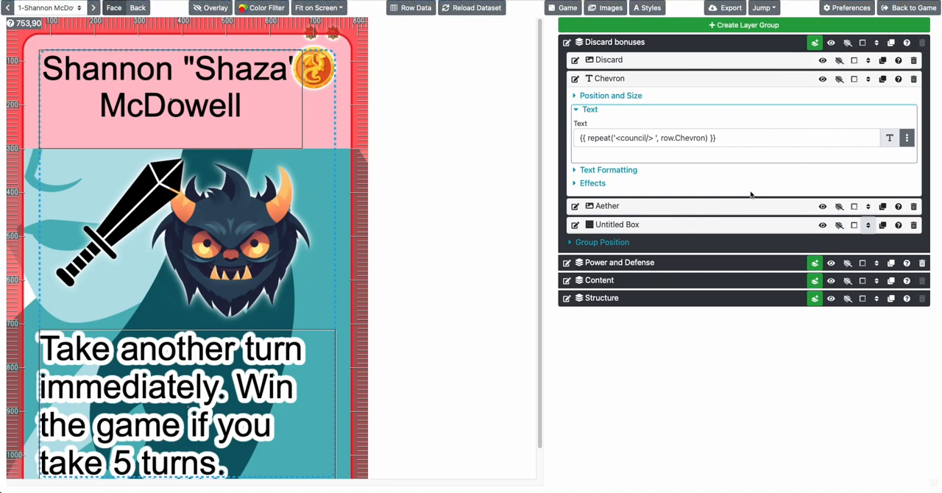
Replace the Aether layer's Top (Y) value with the layerBottom function template
left_click(695, 207)
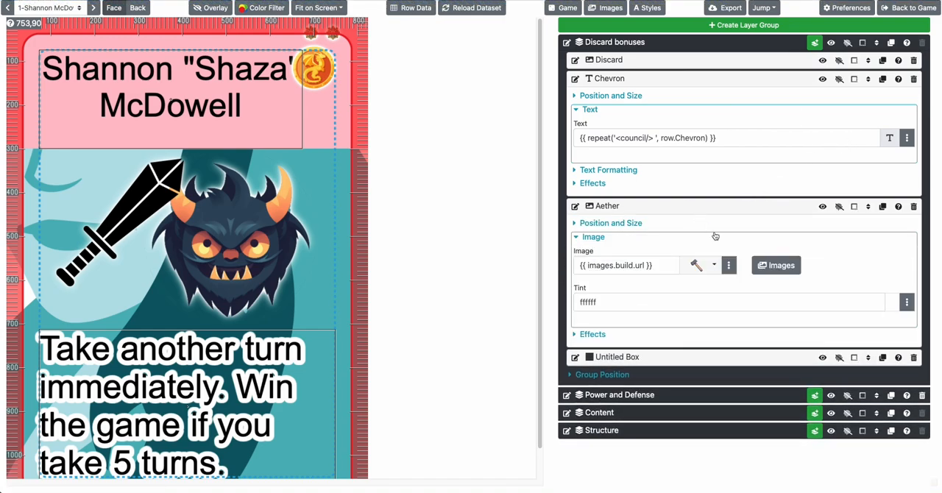
left_click(627, 222)
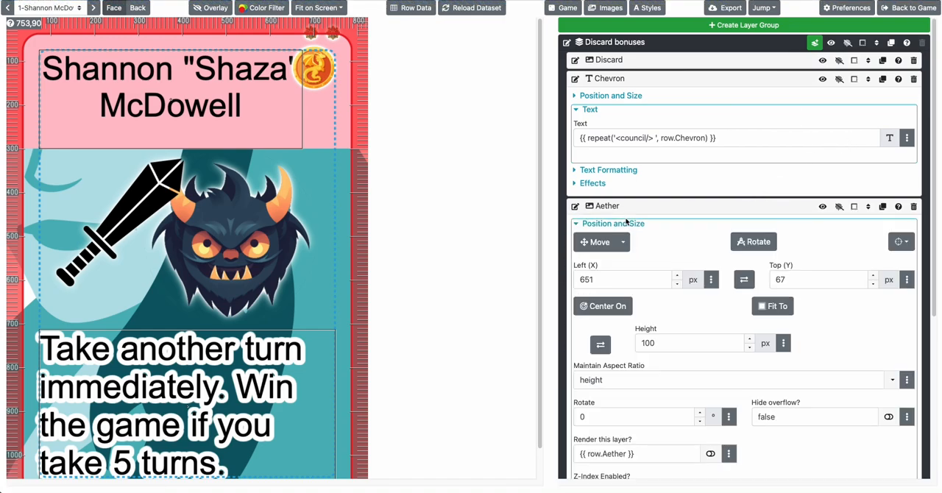
left_click(792, 282)
double_click(793, 281)
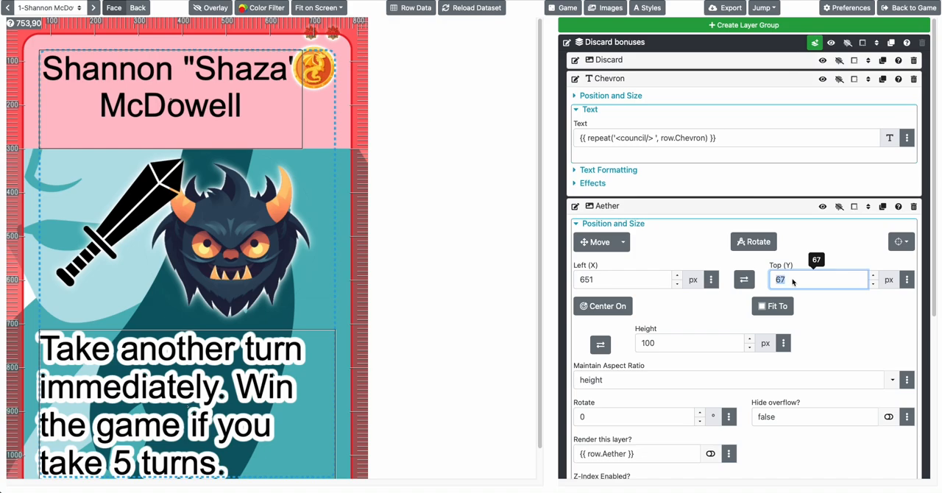
left_click(907, 280)
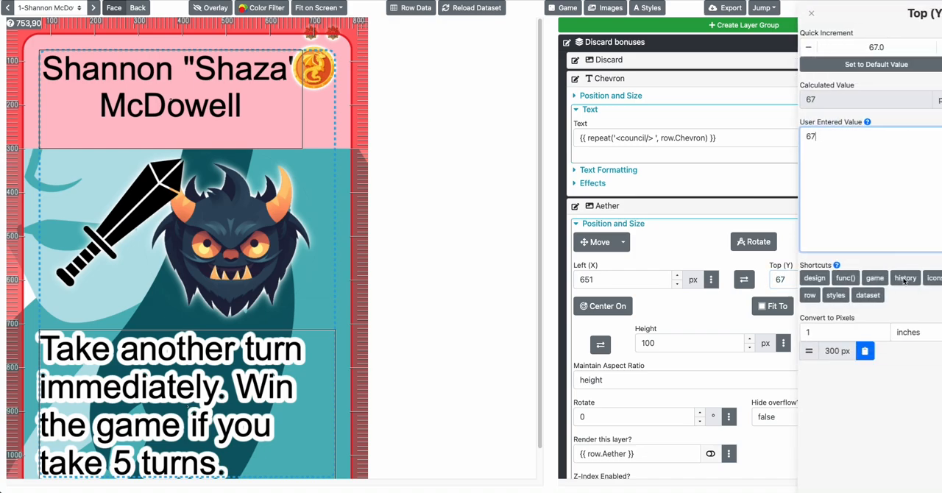
left_click(835, 278)
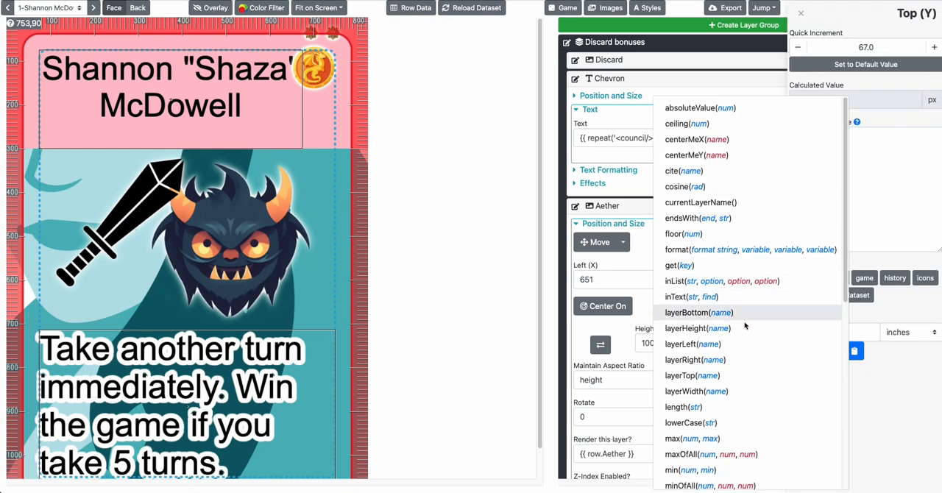
scroll(740, 326, "down", 3)
scroll(744, 323, "down", 5)
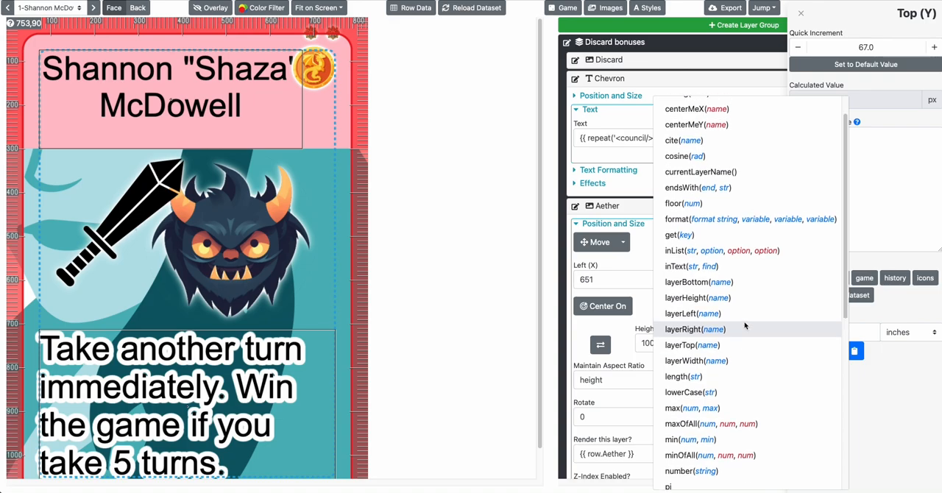
scroll(745, 325, "up", 4)
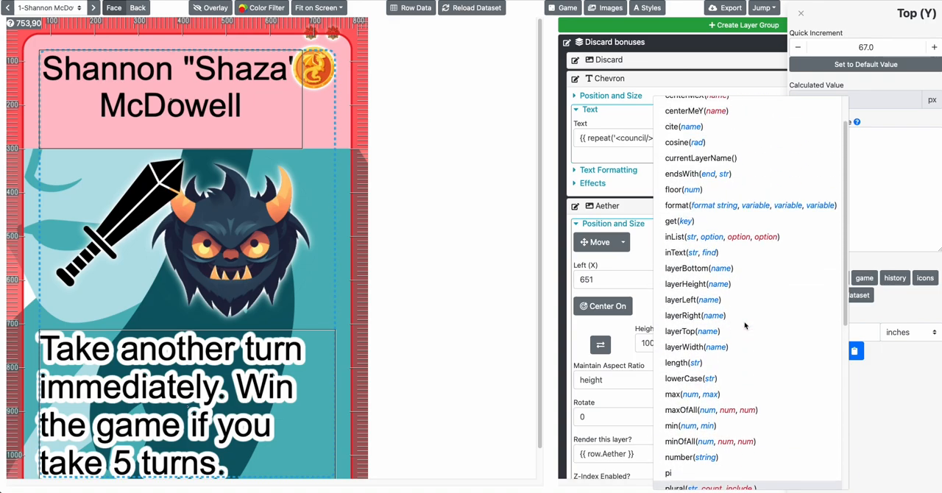
left_click(714, 269)
left_click(850, 214)
key("ctrl+a")
key("ctrl+v")
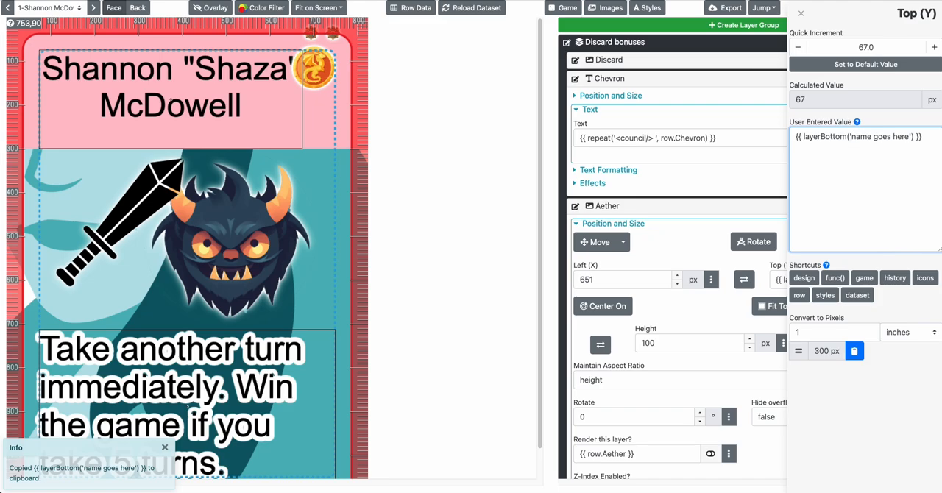
Replace the quoted name placeholder in Aether's Top (Y) formula with an unquoted $previous
left_click_drag(853, 137, 910, 137)
key("BackSpace")
key("Right")
key("BackSpace")
key("BackSpace")
type("$previous")
key("Tab")
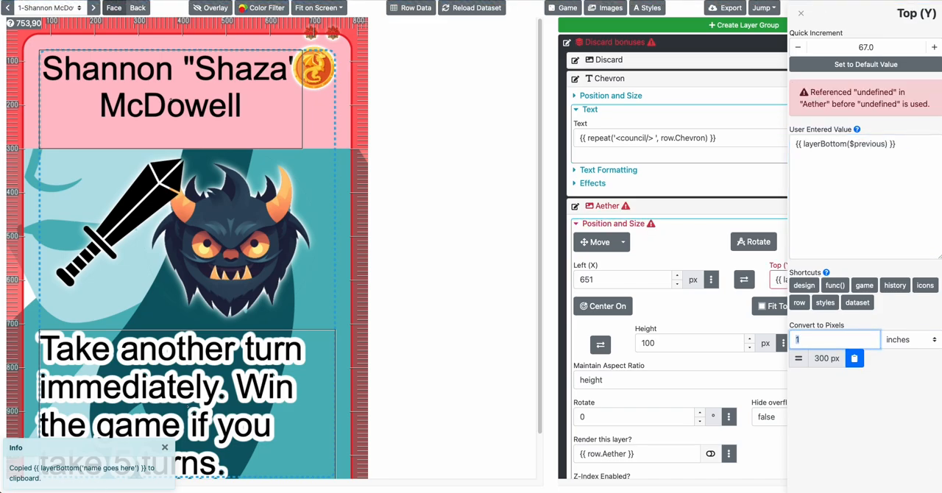
Put single quotes around $previous so Aether's Top (Y) formula reads {{ layerBottom('$previous') }}, and close the value editor
left_click(853, 158)
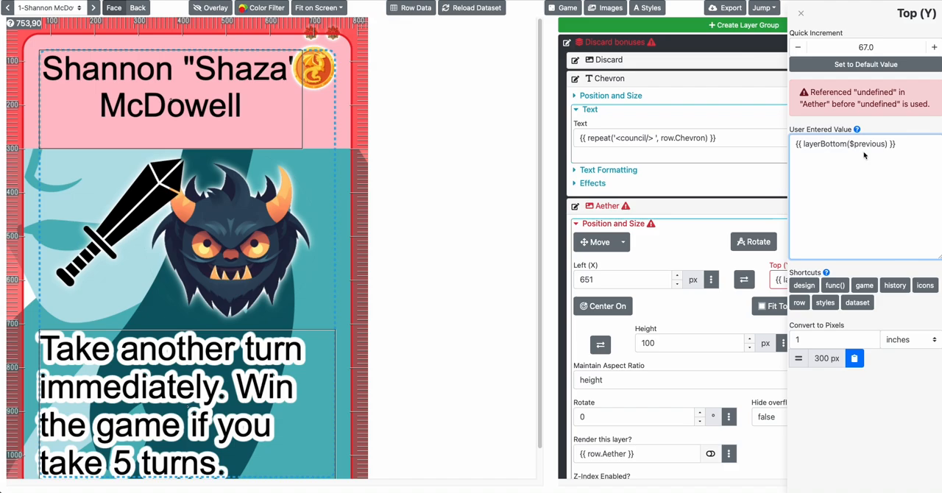
type("'")
key("super+Right")
type("'")
key("Tab")
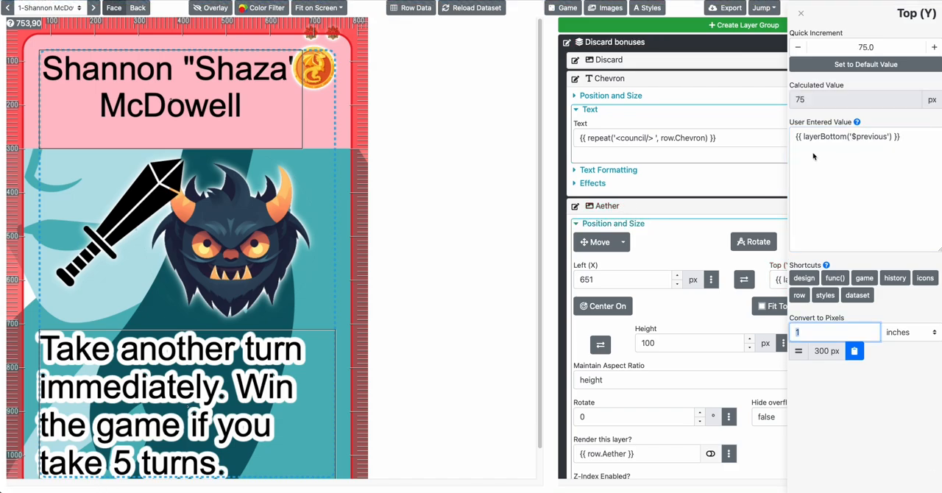
left_click(727, 179)
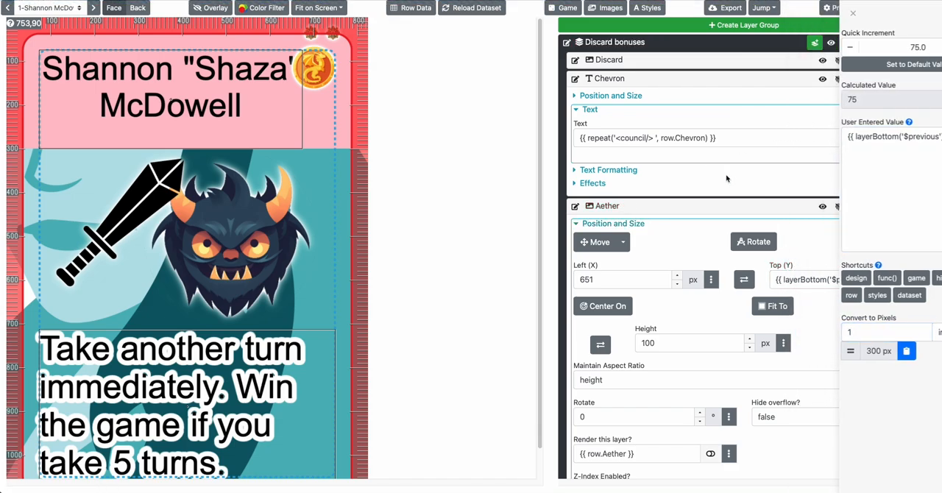
Copy Aether's Top (Y) formula {{ layerBottom('$previous') }} into the Chevron layer's Top (Y) and collapse both layers
left_click(811, 276)
key("super+a")
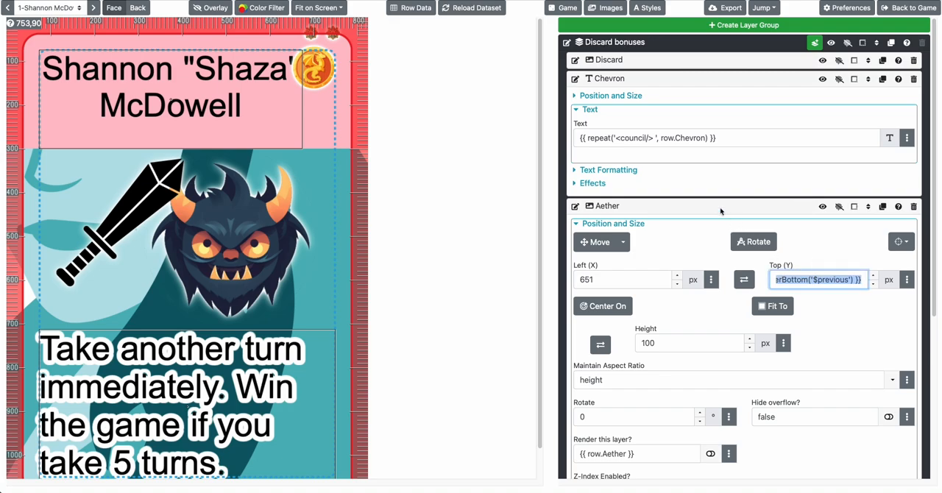
left_click(713, 205)
left_click(640, 95)
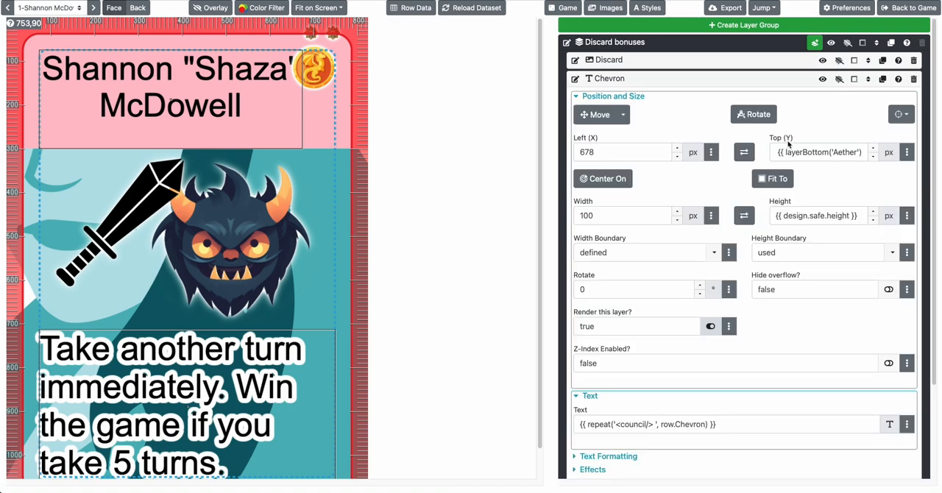
left_click(809, 141)
key("super+a")
key("super+v")
left_click(707, 78)
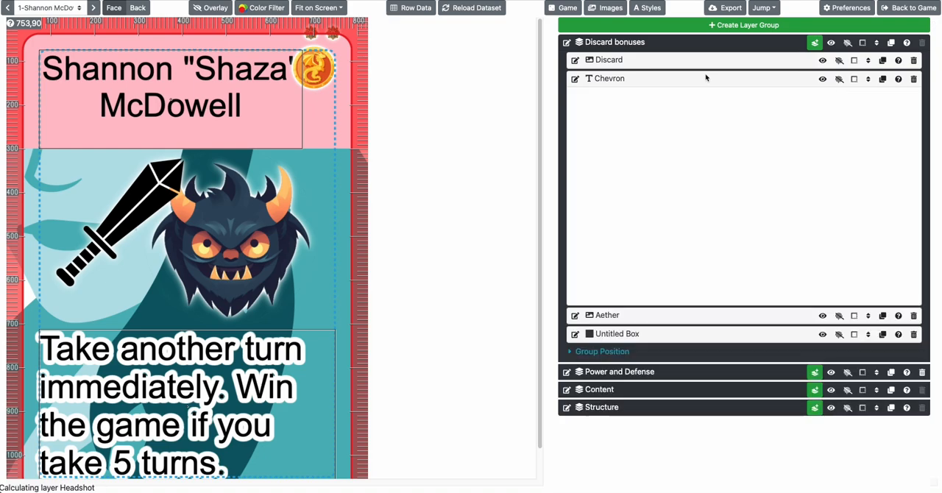
Set the Discard layer's Top (Y) to the same {{ layerBottom('$previous') }} formula and collapse the layer
left_click(698, 60)
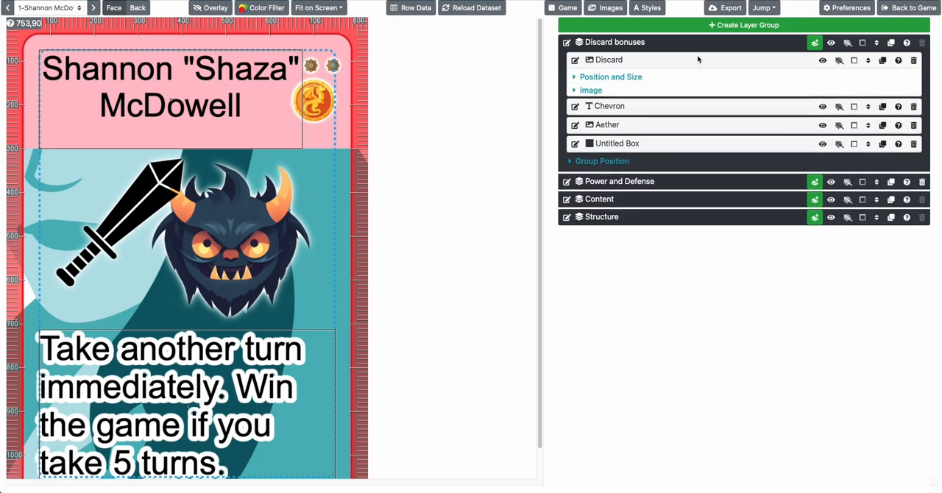
left_click(618, 78)
left_click(818, 131)
key("super+a")
key("super+v")
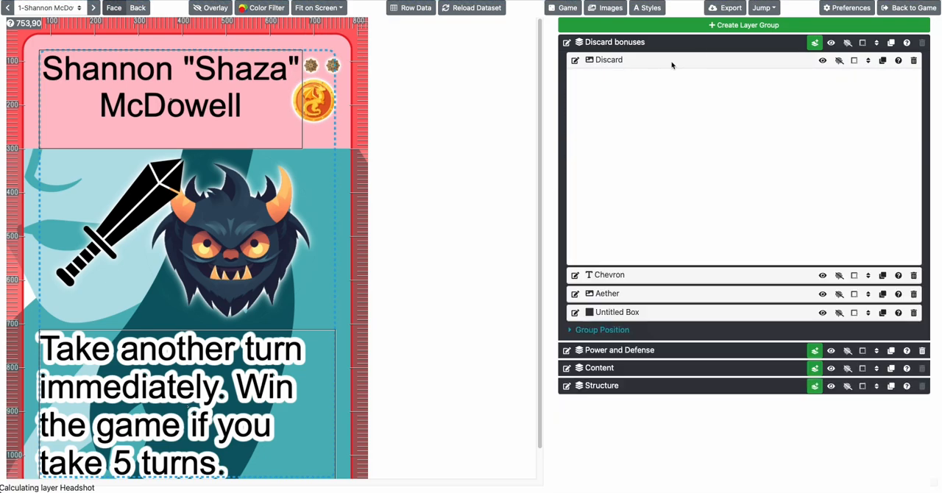
left_click(671, 64)
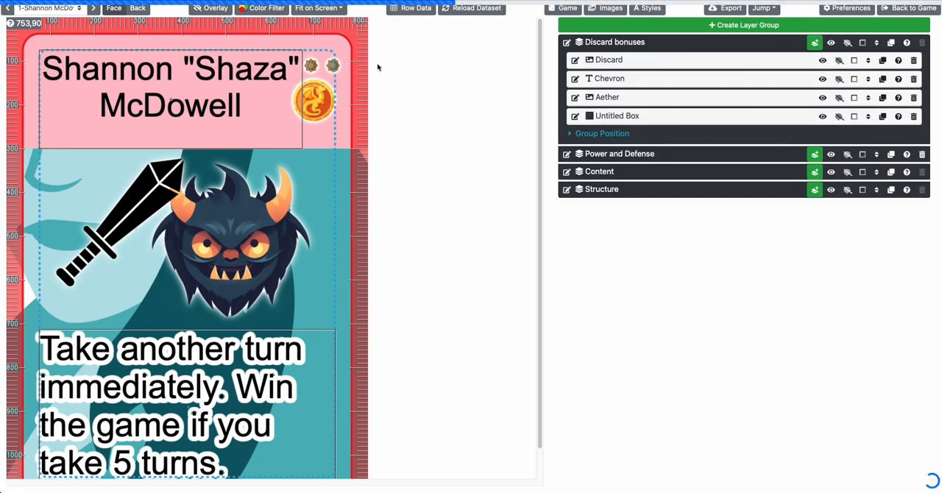
Advance to the third card and set the Chevron layer's icon scale to 200% in its text formatting
left_click(94, 7)
left_click(94, 6)
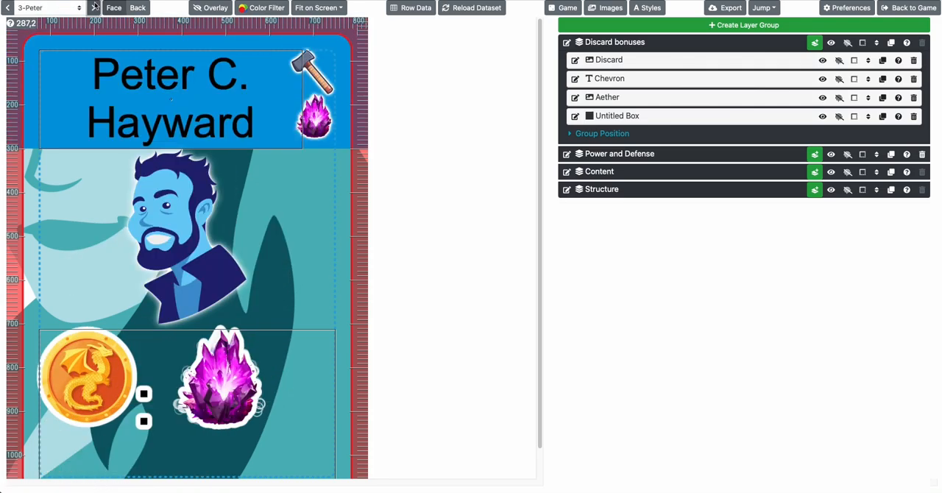
left_click(624, 78)
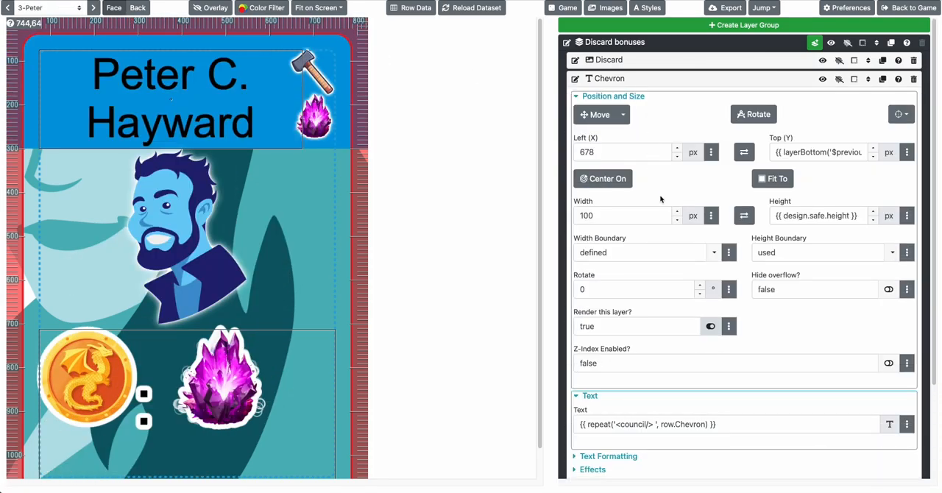
scroll(660, 199, "down", 2)
left_click(596, 341)
scroll(597, 343, "down", 2)
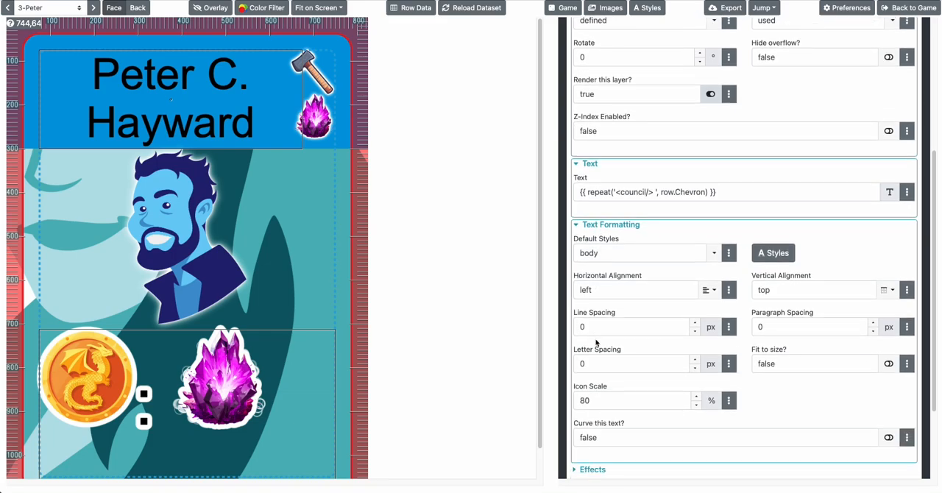
left_click(601, 404)
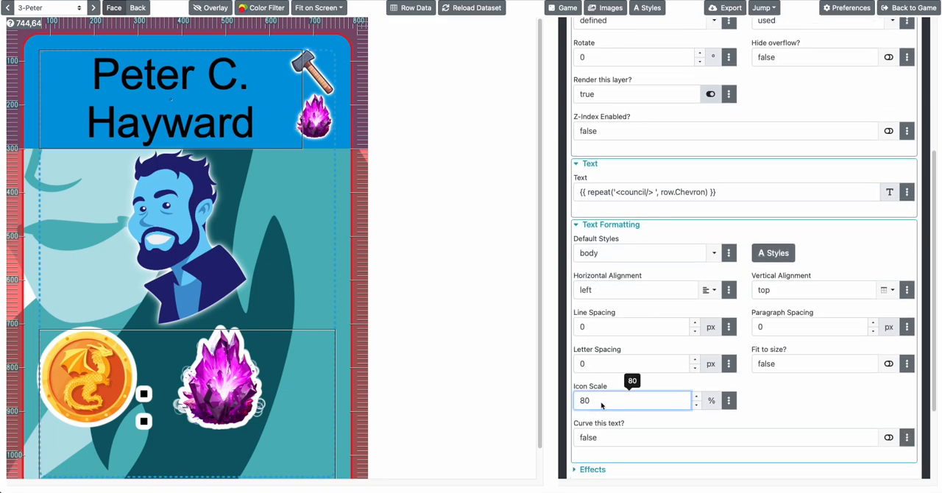
key("BackSpace")
key("BackSpace")
type("200")
left_click(384, 248)
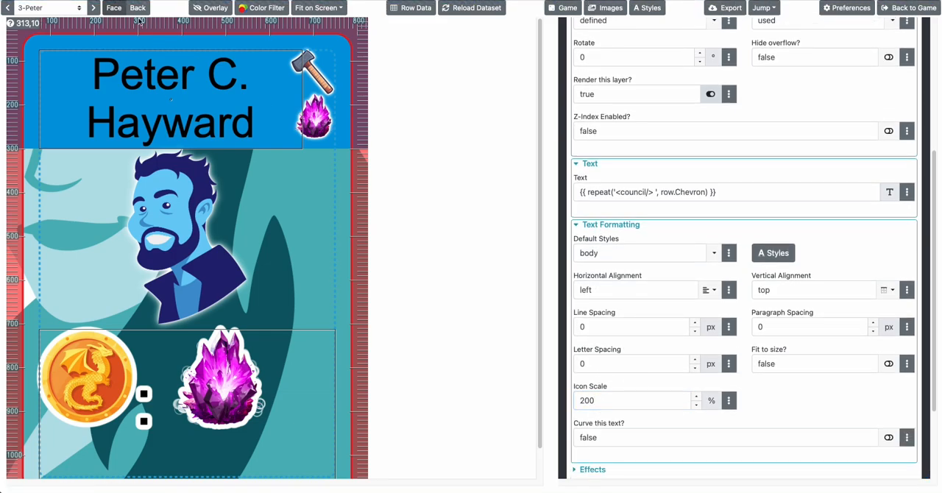
Page through the following cards to check how the bonus icons stack
left_click(93, 7)
left_click(94, 8)
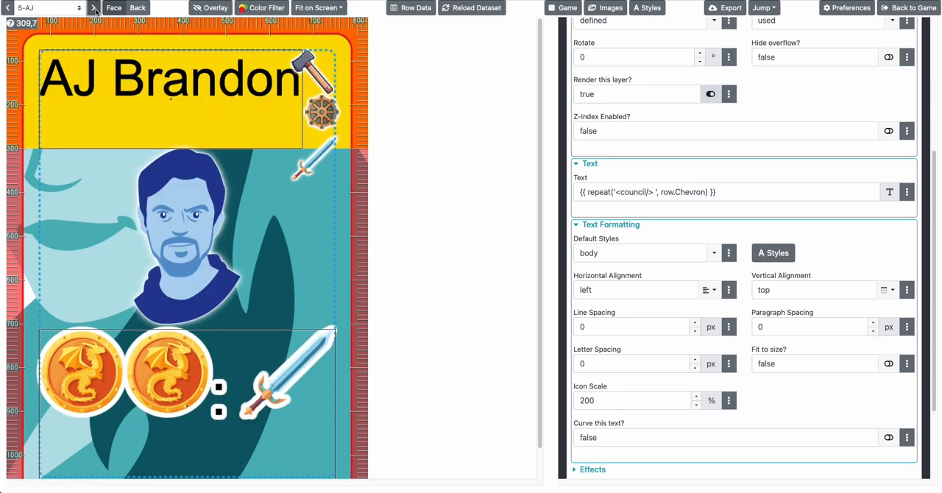
left_click(93, 8)
left_click(93, 7)
left_click(93, 7)
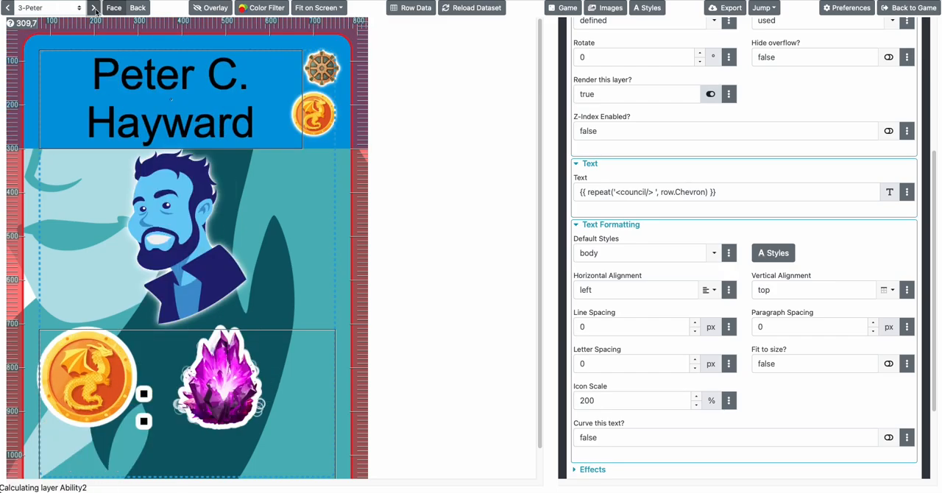
Leave the Fun Problems design and open the Draft cards – Spells design of the Baba Yaga game
left_click(883, 13)
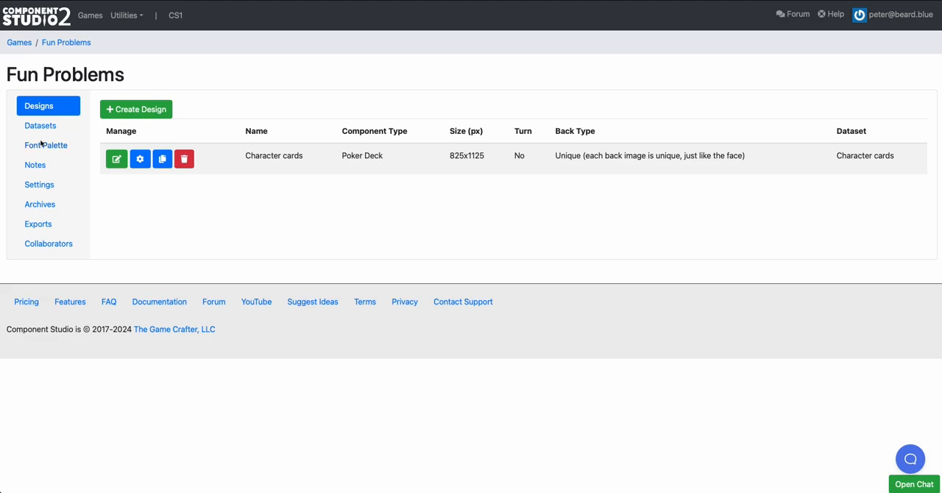
left_click(27, 44)
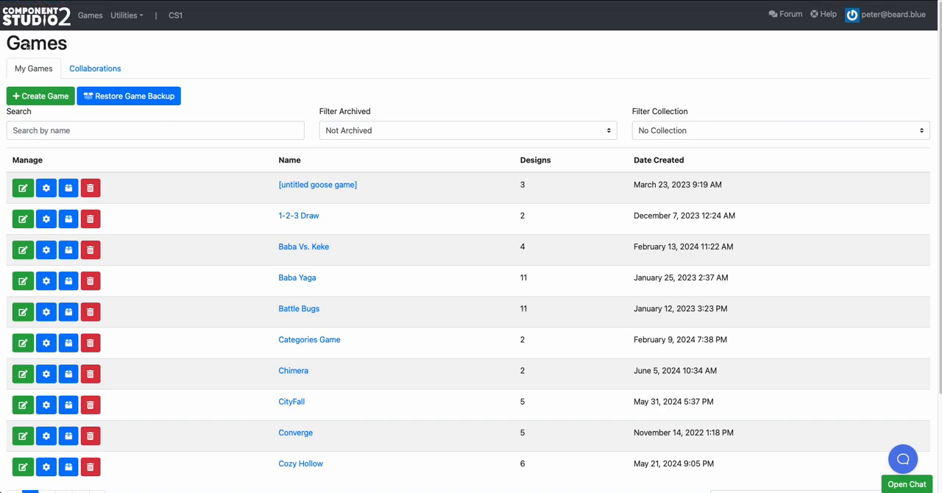
scroll(166, 243, "down", 2)
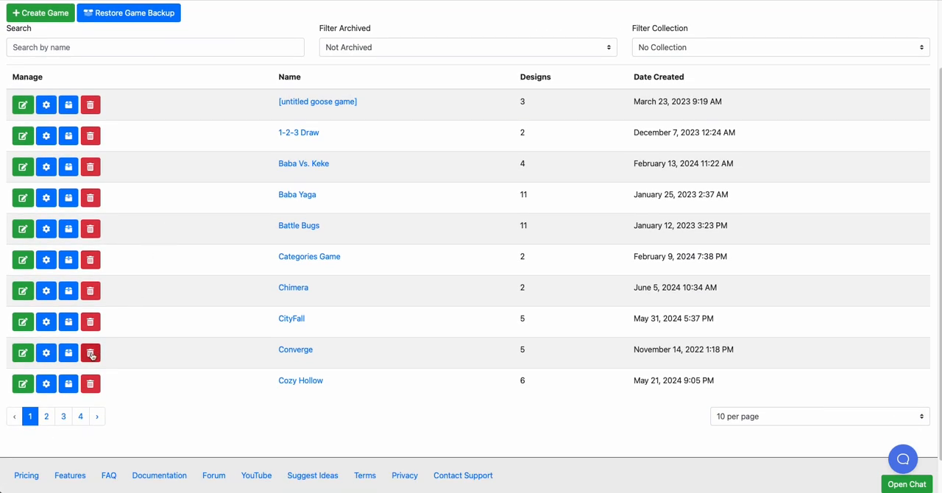
left_click(23, 198)
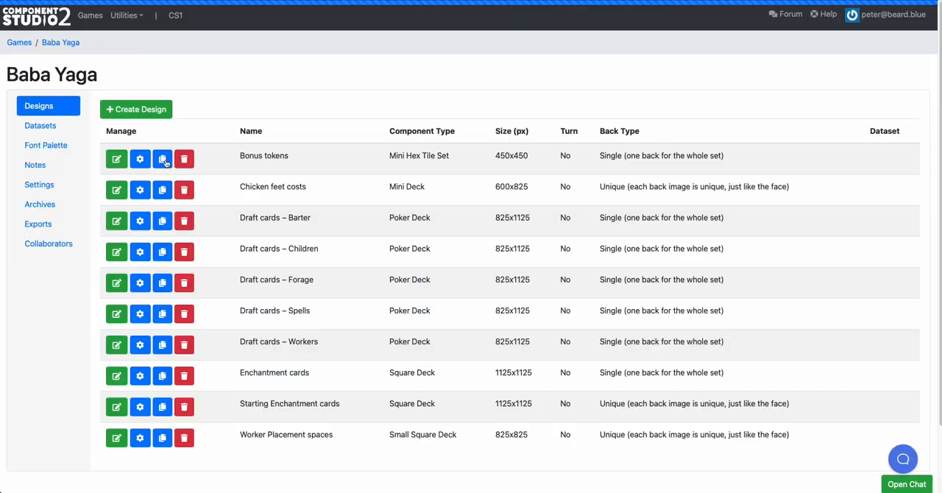
scroll(191, 287, "down", 1)
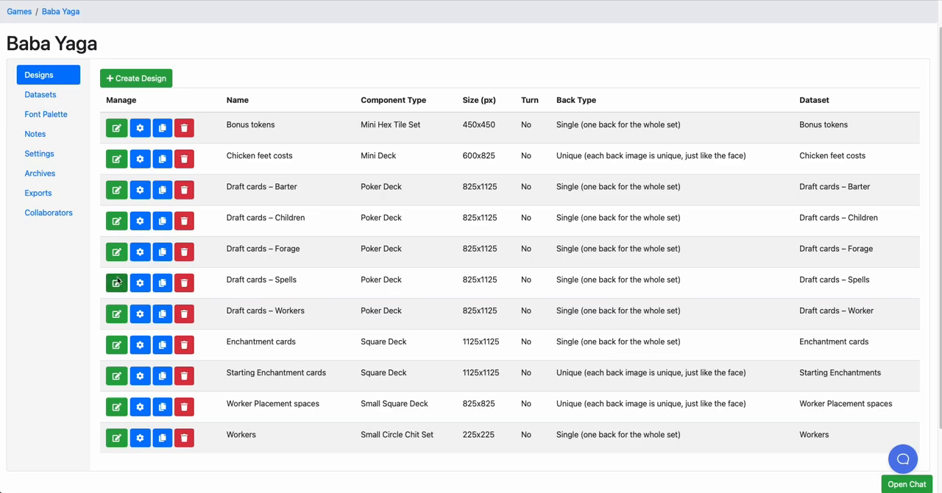
left_click(117, 284)
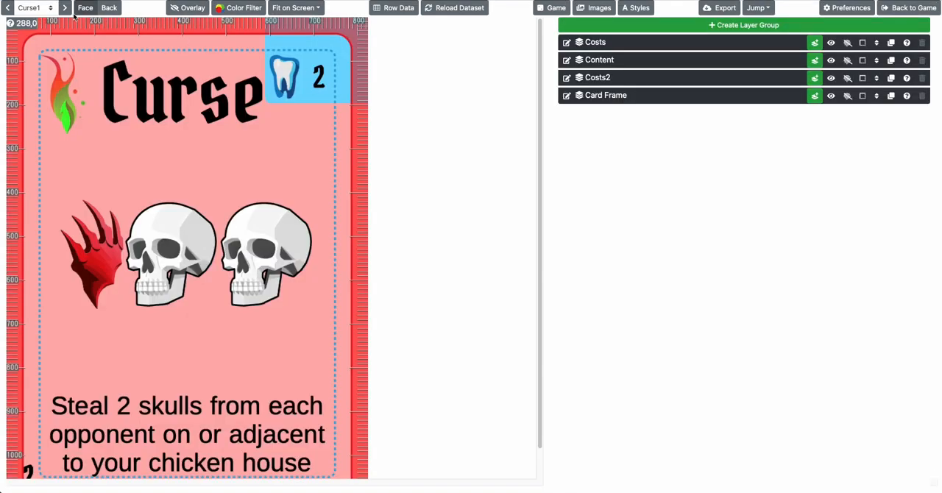
Page through the Curse cards to examine how the cost icons and their background box adapt to each card
left_click(65, 9)
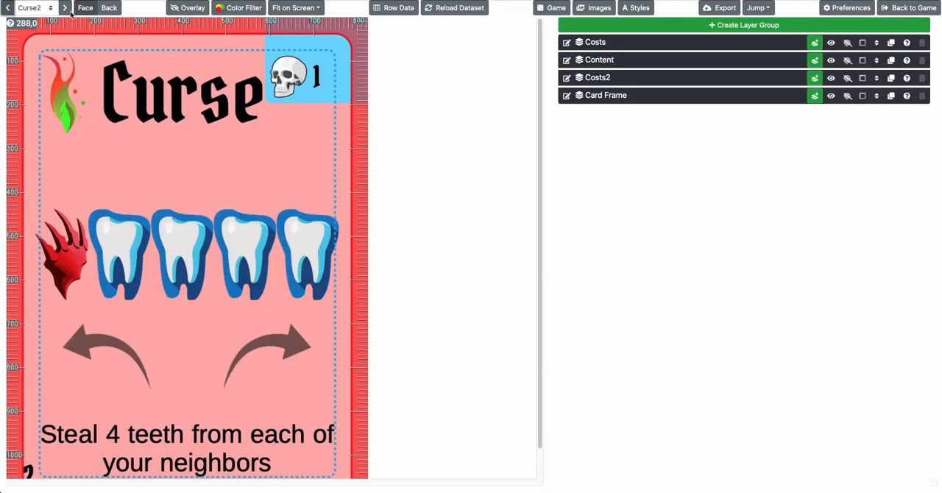
left_click(66, 9)
left_click(66, 9)
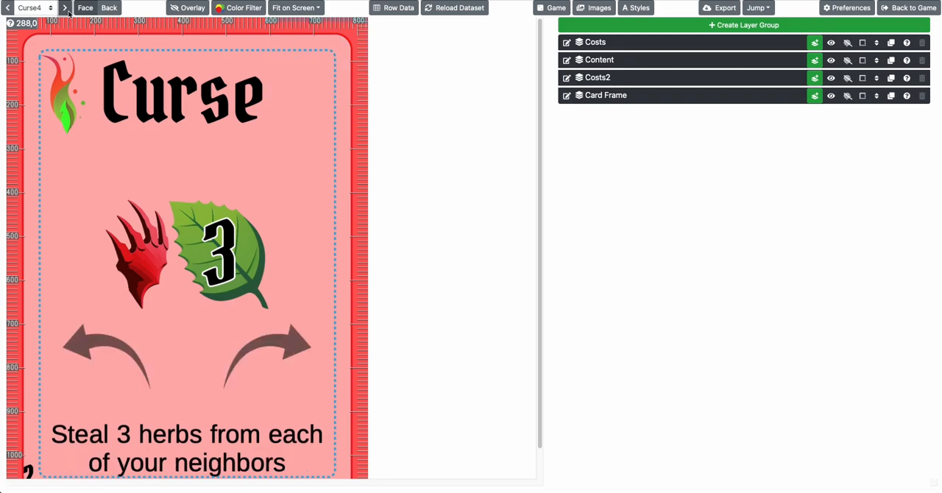
left_click(66, 8)
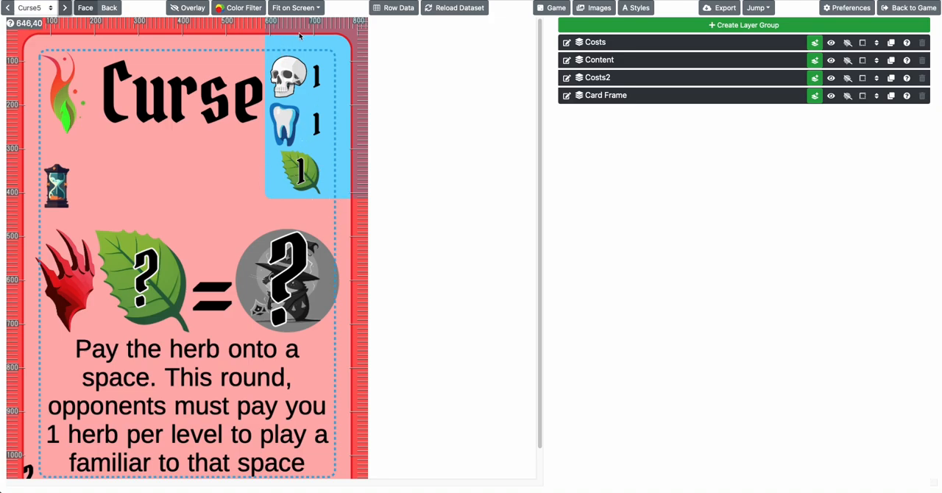
left_click(66, 8)
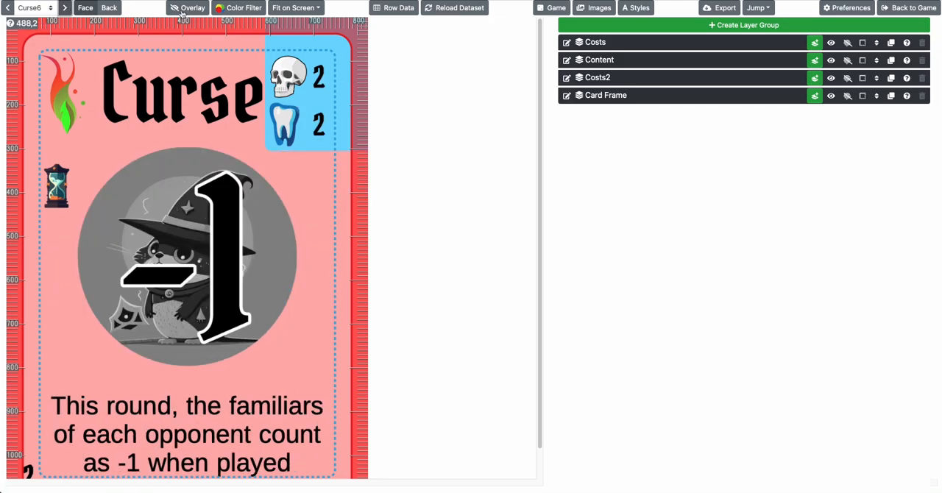
Compare the costs on the Curse6 and Curse7 cards and expand the Costs layer group
left_click(65, 8)
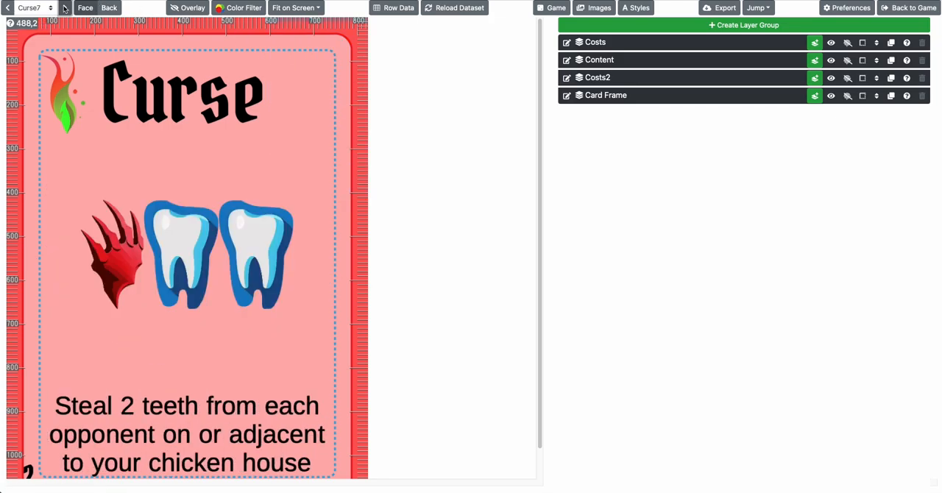
left_click(8, 8)
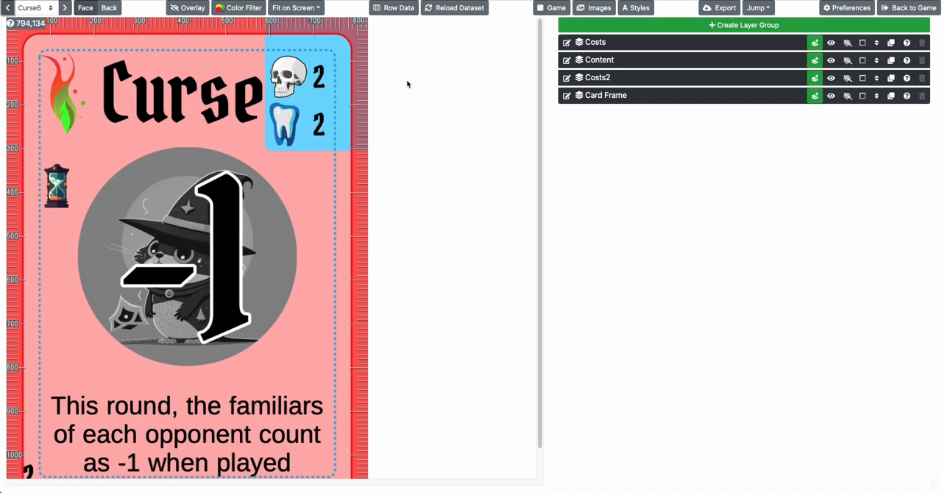
left_click(615, 44)
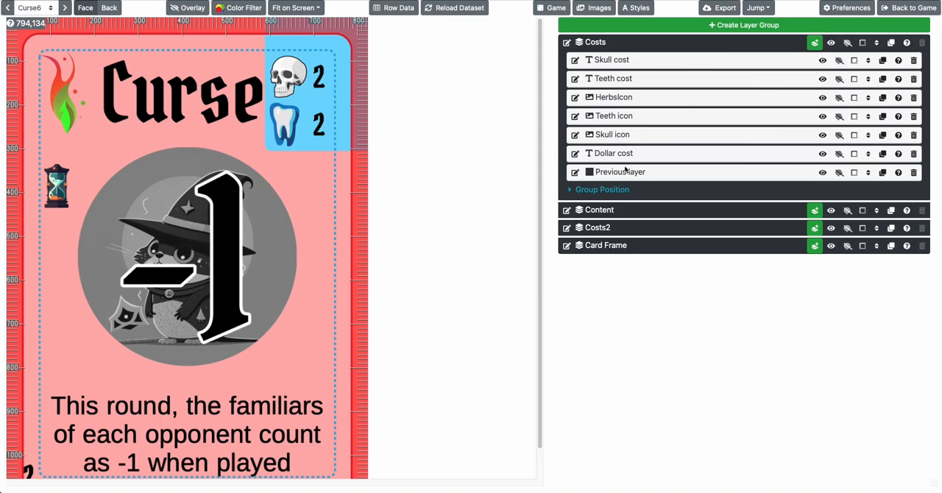
Page through the remaining Curse cards into the Spell cards to examine how the cost box fits each card's costs
left_click(63, 8)
left_click(64, 8)
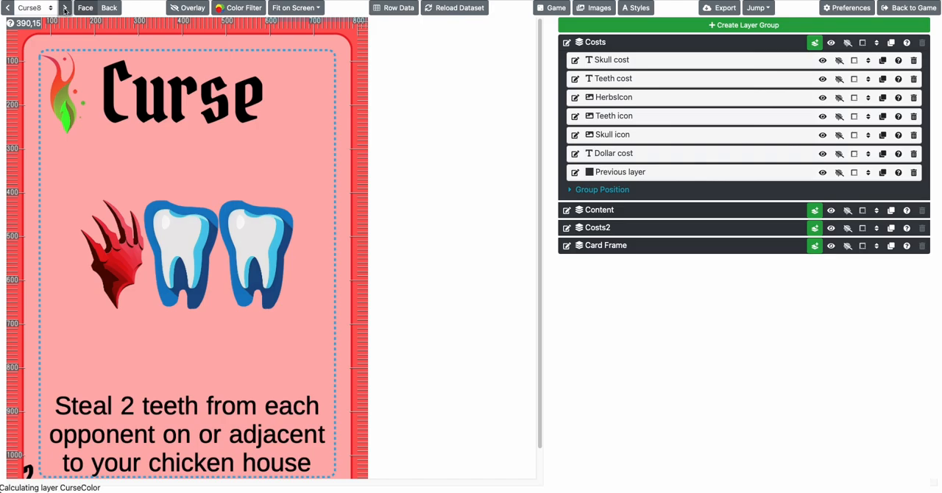
left_click(64, 9)
left_click(64, 9)
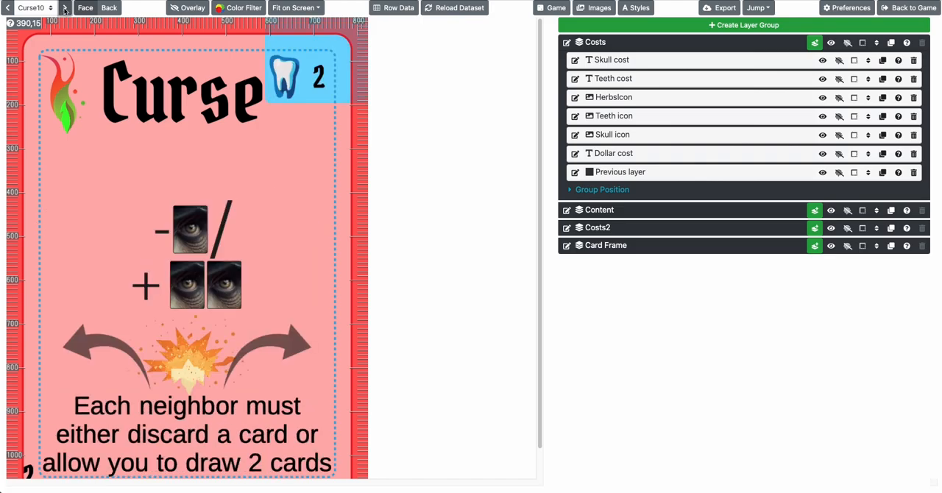
left_click(64, 9)
left_click(64, 9)
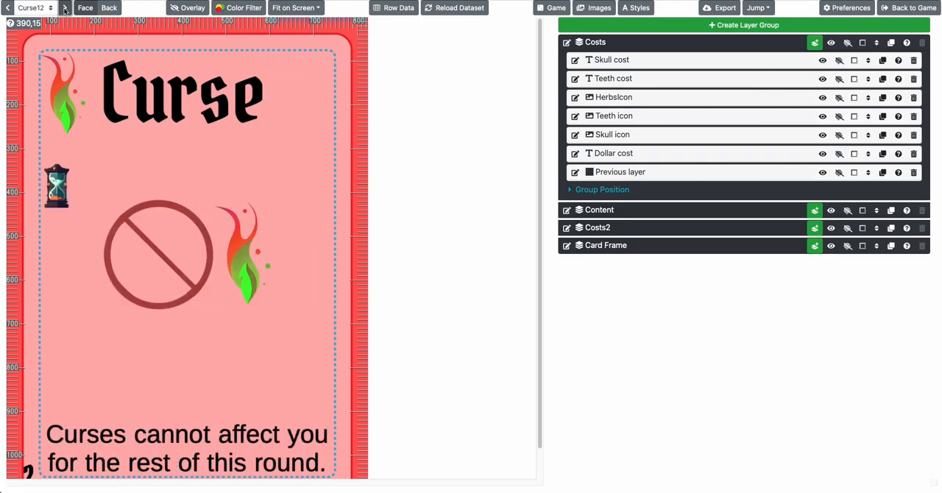
left_click(65, 9)
left_click(64, 8)
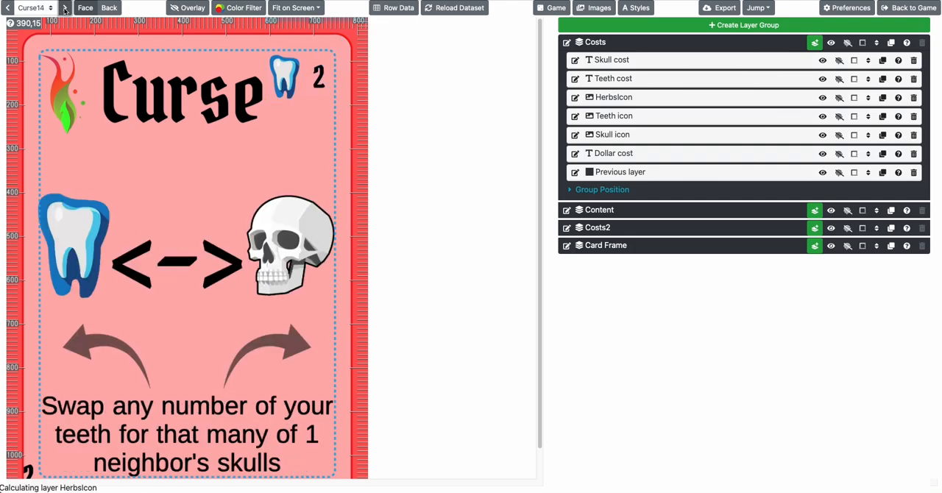
left_click(64, 9)
left_click(64, 9)
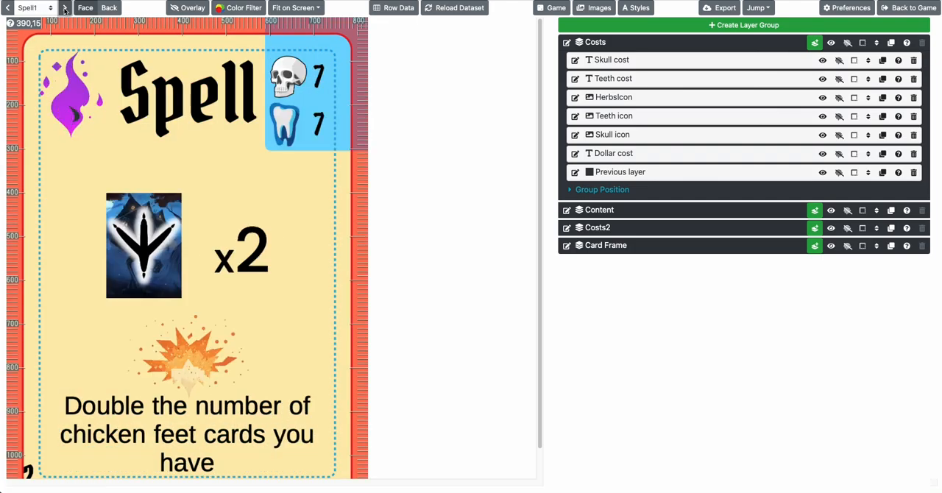
left_click(64, 9)
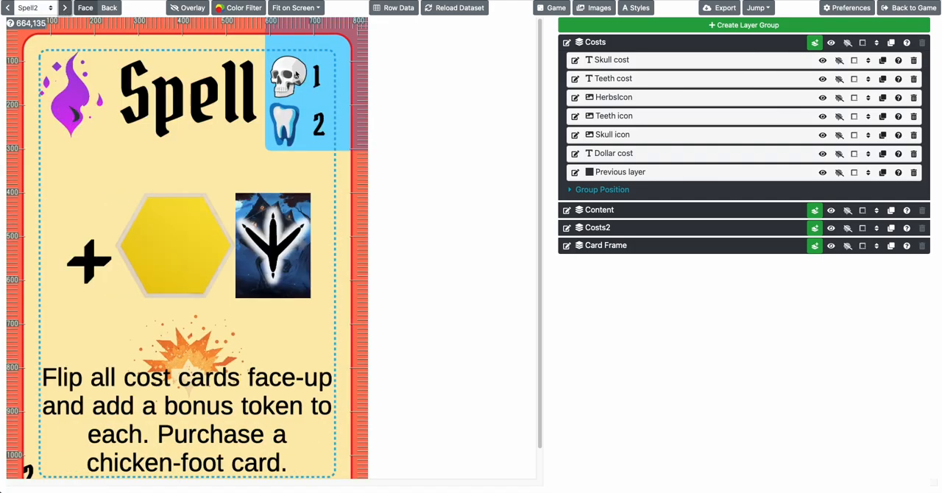
Page through the Spell cards from Spell2 to Spell7 to examine their costs and effect artwork
left_click(57, 7)
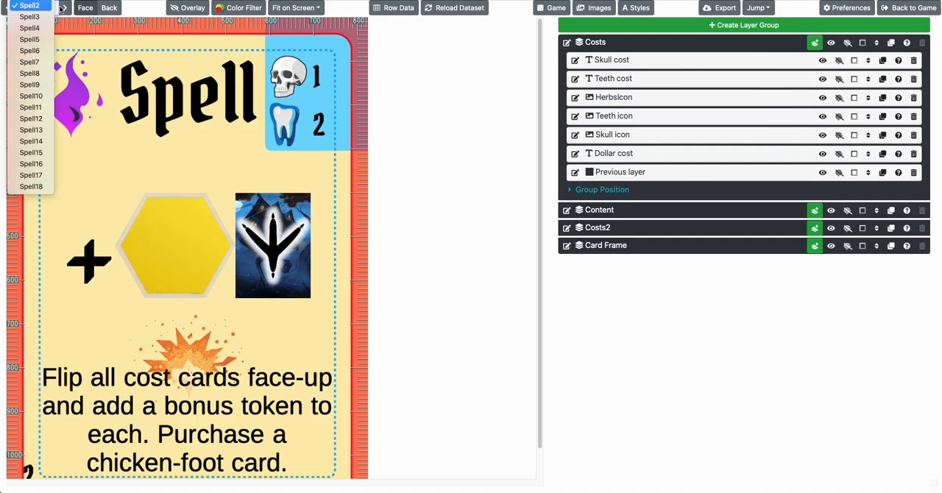
left_click(62, 9)
left_click(64, 9)
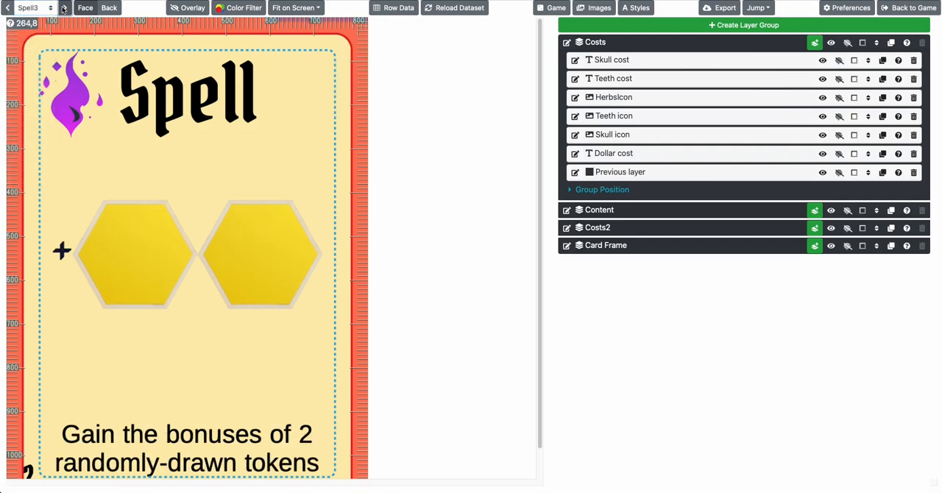
left_click(64, 9)
left_click(64, 8)
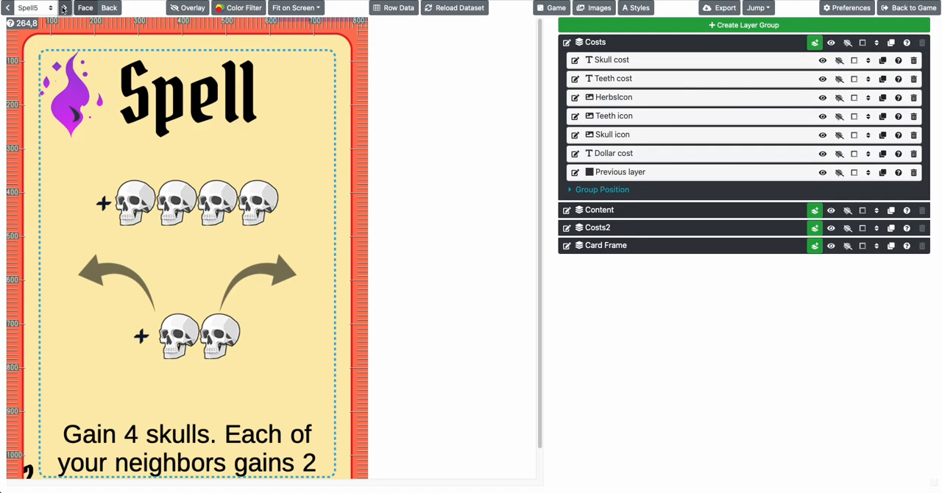
left_click(64, 9)
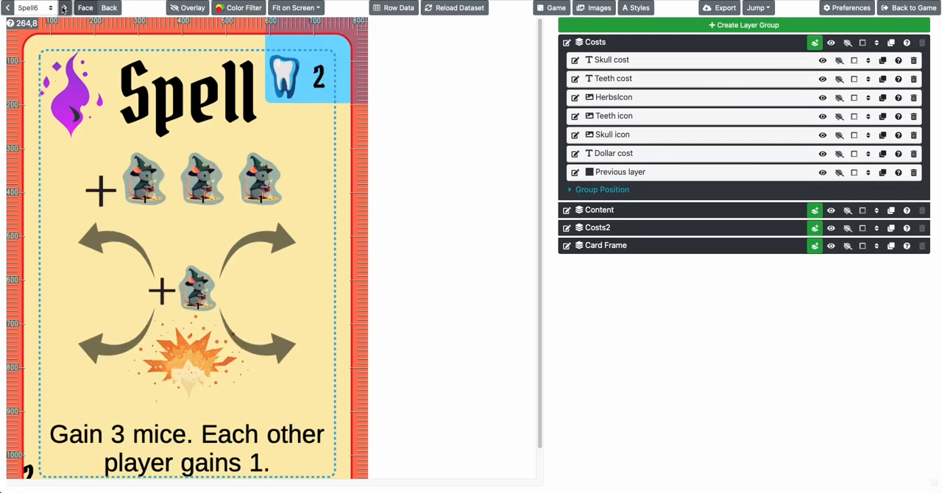
left_click(64, 8)
left_click(35, 7)
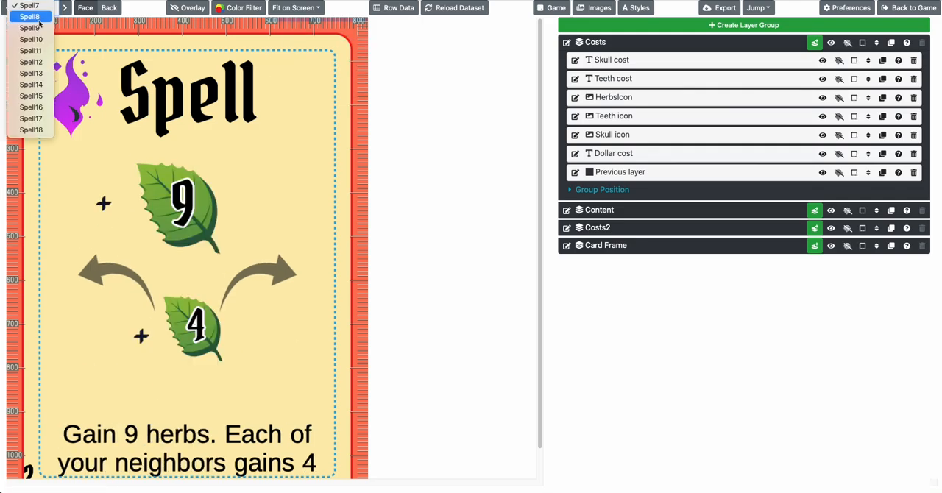
Go to the Curse3 card and examine the icon tags in its row data's ImageText field
left_click(29, 16)
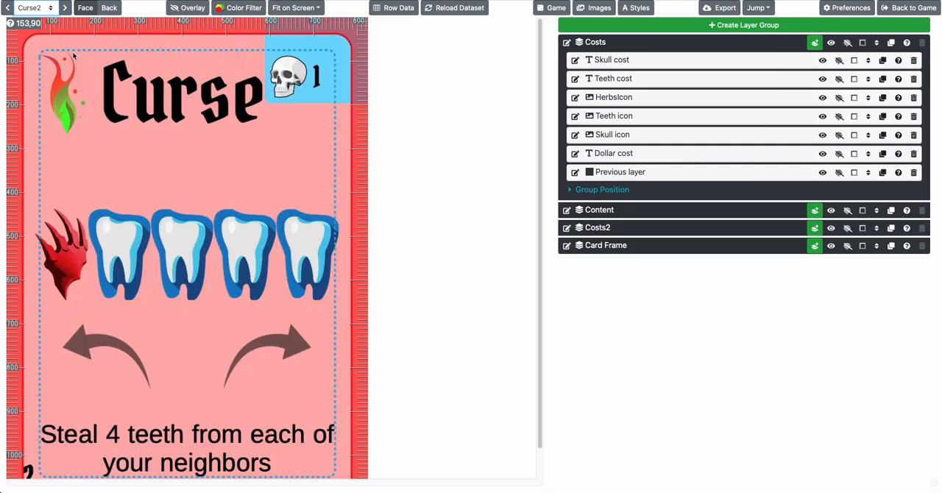
left_click(65, 9)
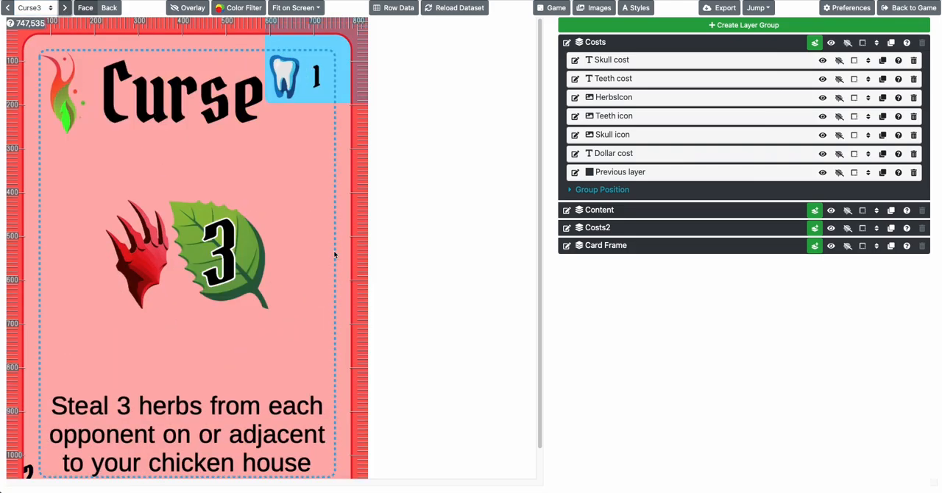
left_click(394, 8)
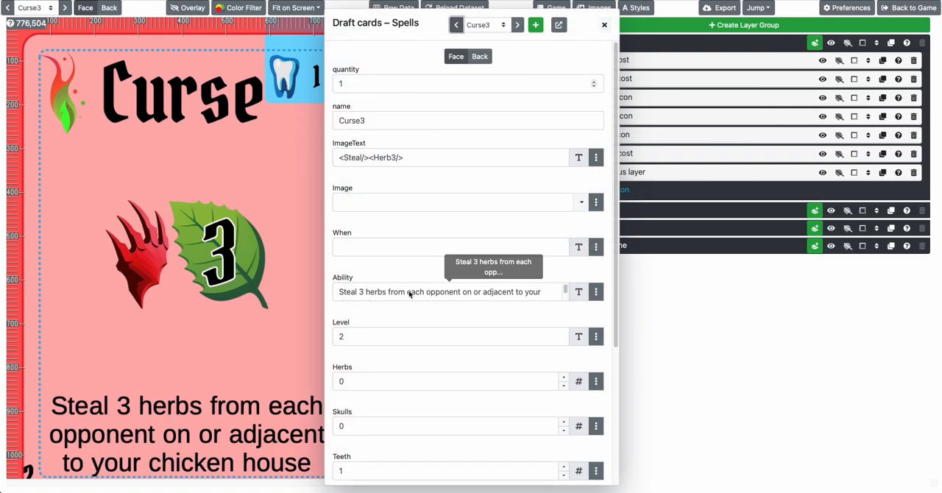
left_click_drag(404, 159, 344, 160)
left_click(206, 151)
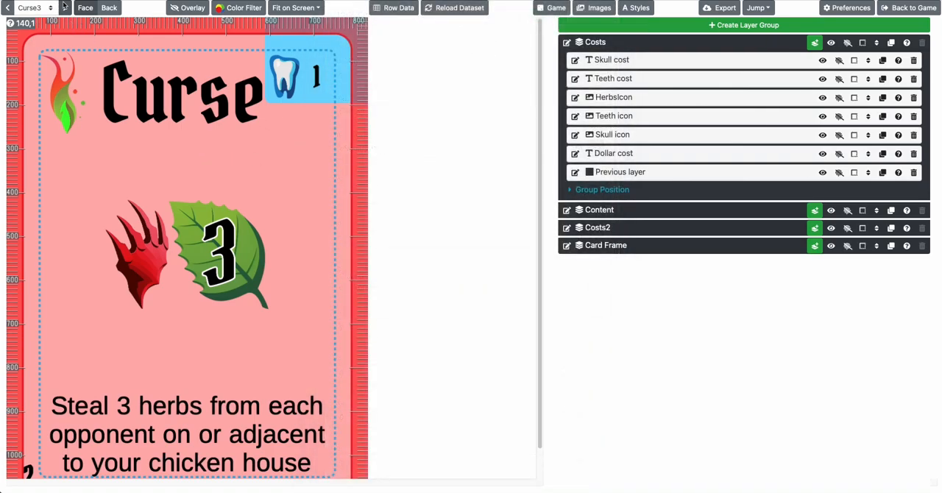
View the Curse4 card, then jump to the Spell cards and page on to Spell8
left_click(64, 8)
left_click(32, 9)
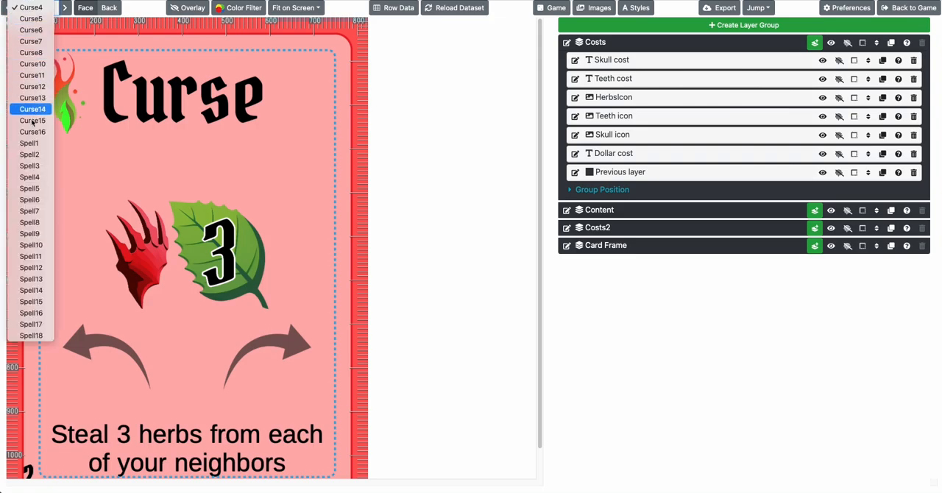
left_click(29, 177)
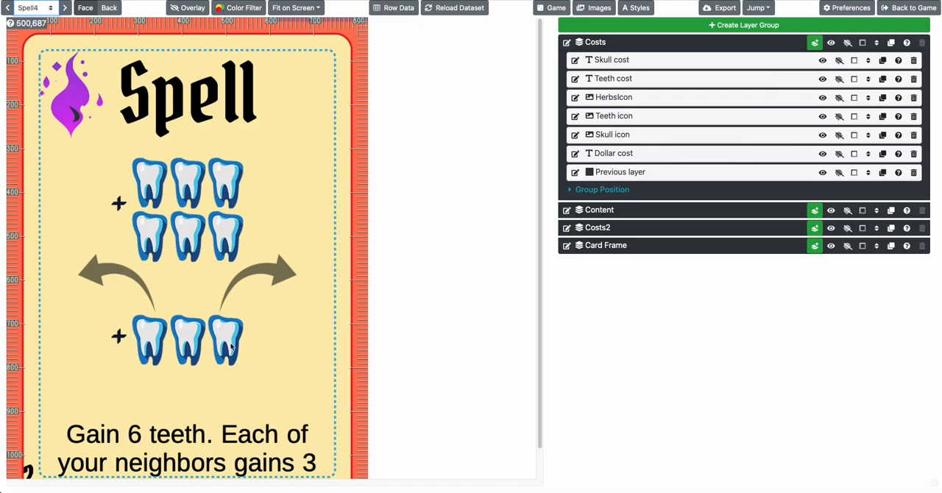
left_click(65, 9)
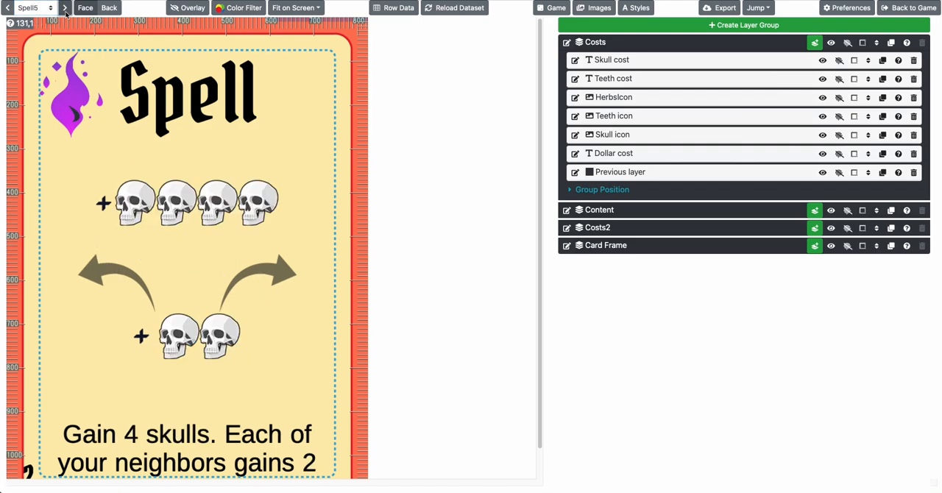
left_click(65, 9)
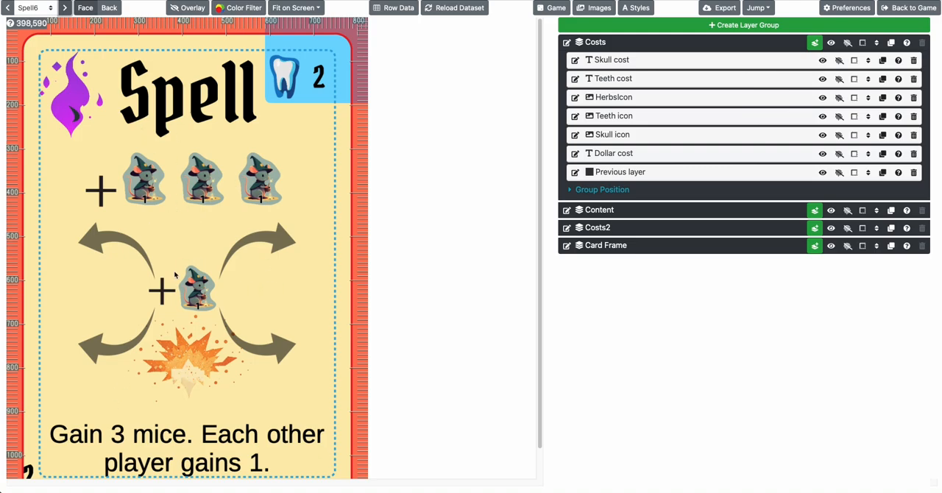
left_click(63, 9)
left_click(64, 9)
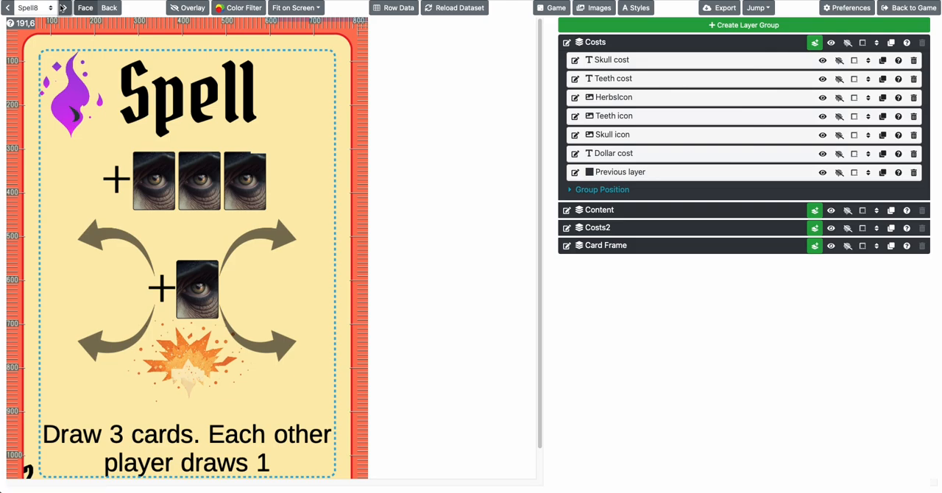
Review Spell8's row data, comparing its ImageText and Image fields with the card artwork
left_click(394, 9)
scroll(413, 202, "down", 5)
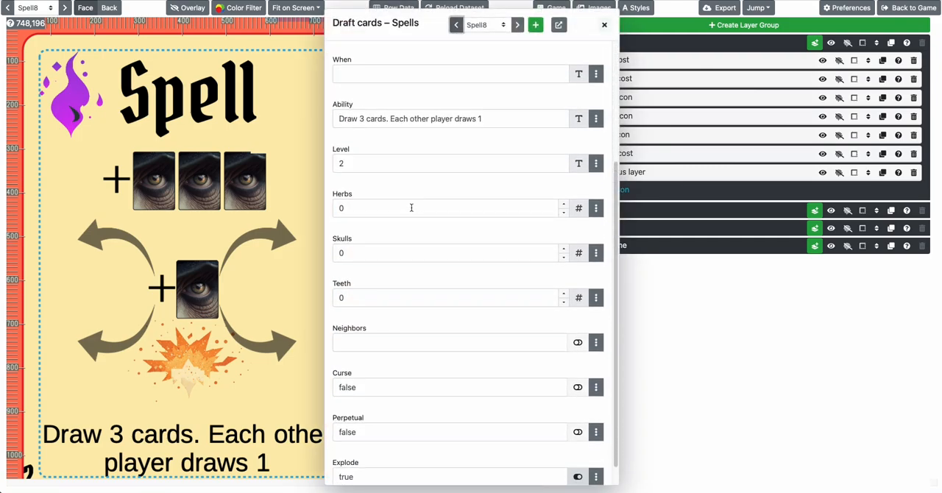
scroll(411, 246, "up", 3)
scroll(412, 246, "up", 2)
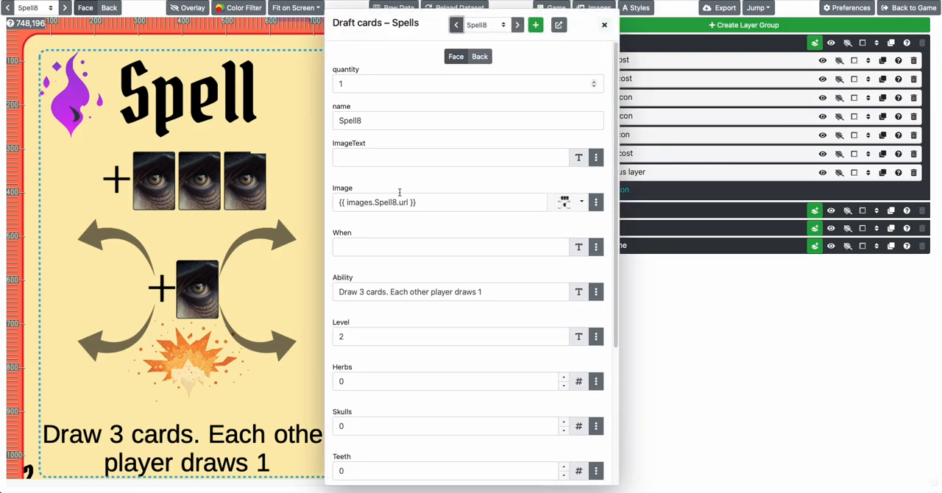
scroll(391, 166, "down", 2)
scroll(387, 155, "up", 1)
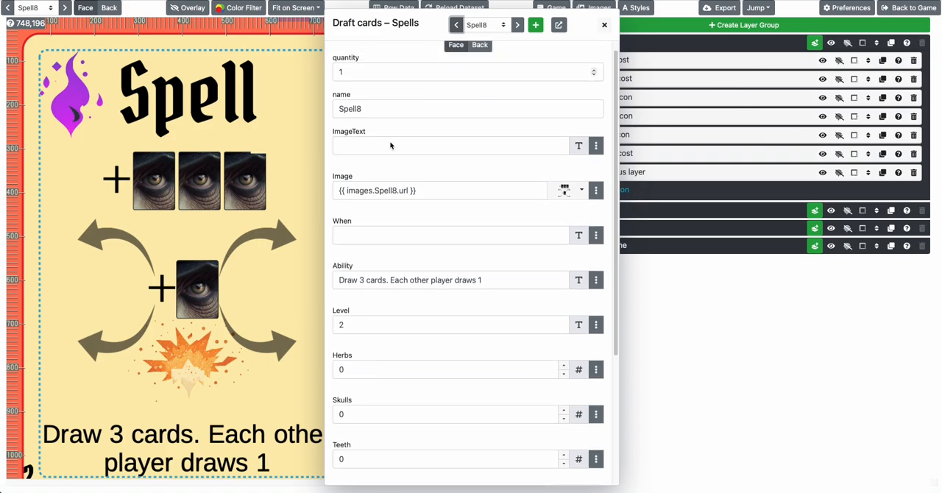
left_click(381, 142)
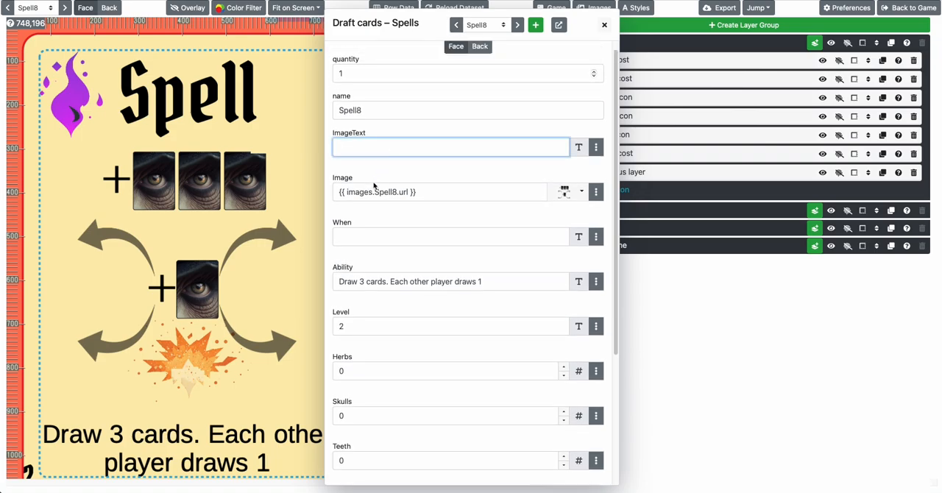
left_click(212, 173)
Go to the Curse4 card and change its ImageText in the row data to <Steal/><Herb1/>
left_click(50, 9)
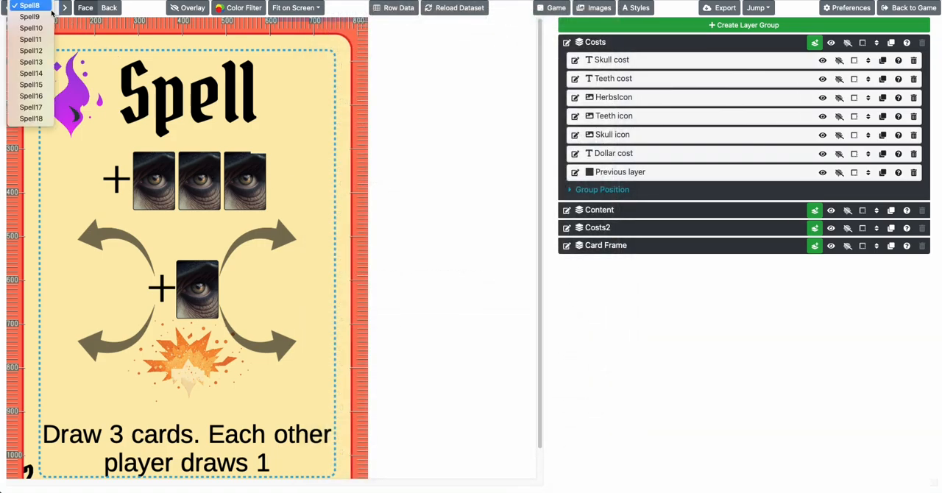
scroll(48, 17, "up", 5)
left_click(46, 6)
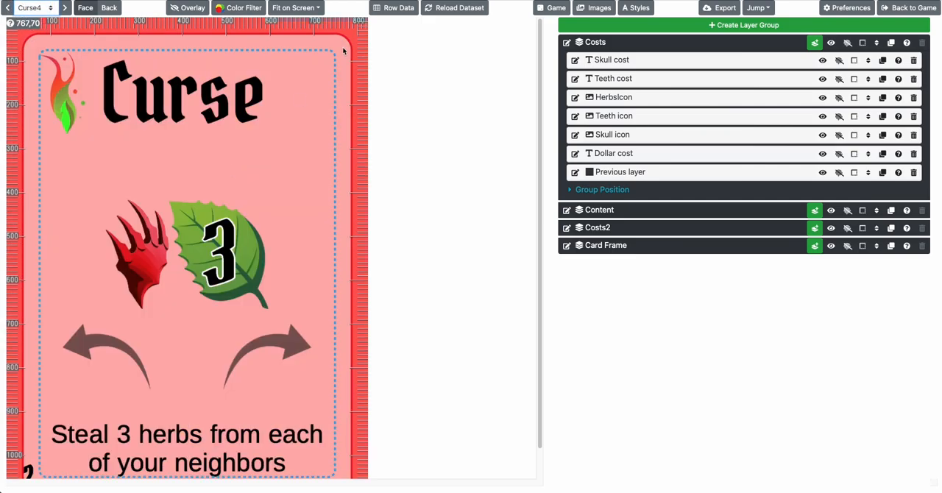
left_click(394, 7)
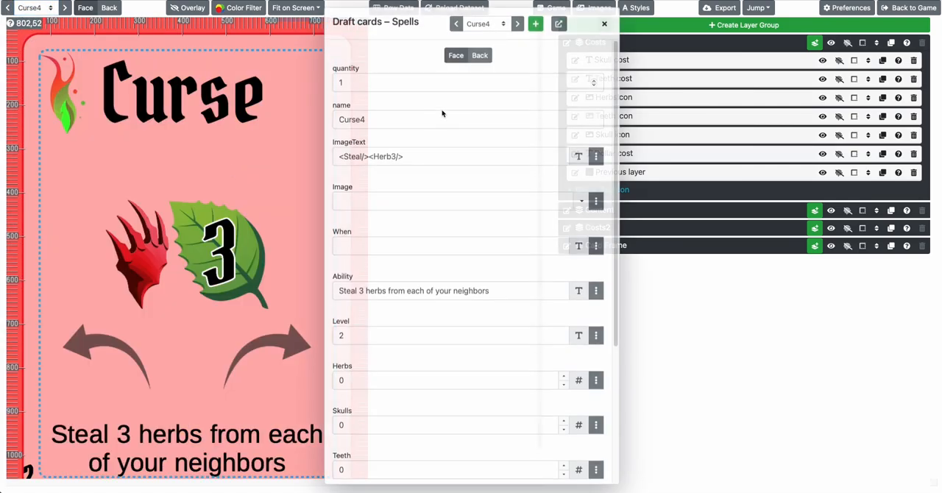
left_click(396, 160)
key("BackSpace")
type("1")
key("Tab")
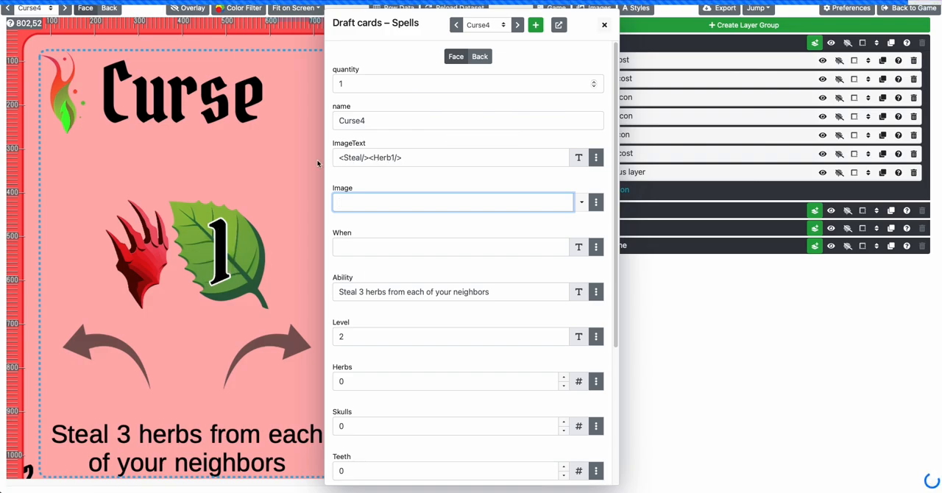
Restore Curse4's ImageText to <Steal/><Herb3/>, close the row data and advance to the Curse5 card
left_click(393, 157)
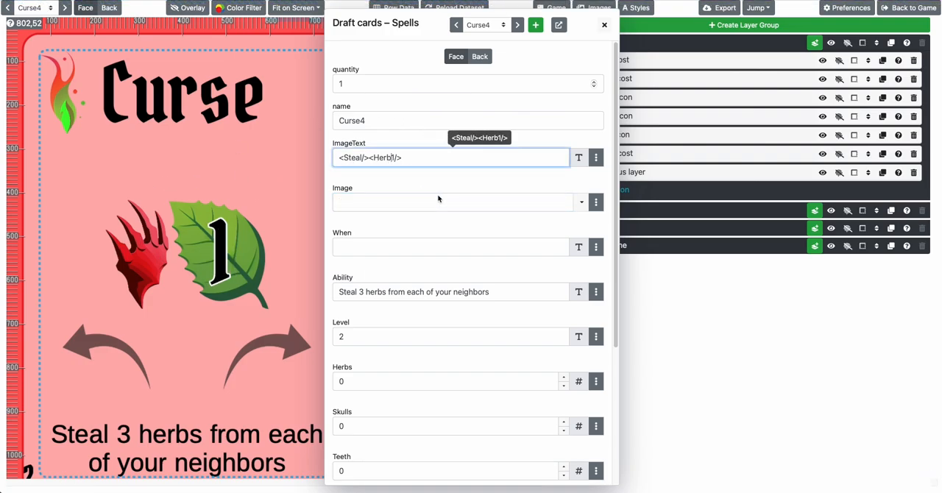
left_click(319, 173)
scroll(305, 190, "down", 1)
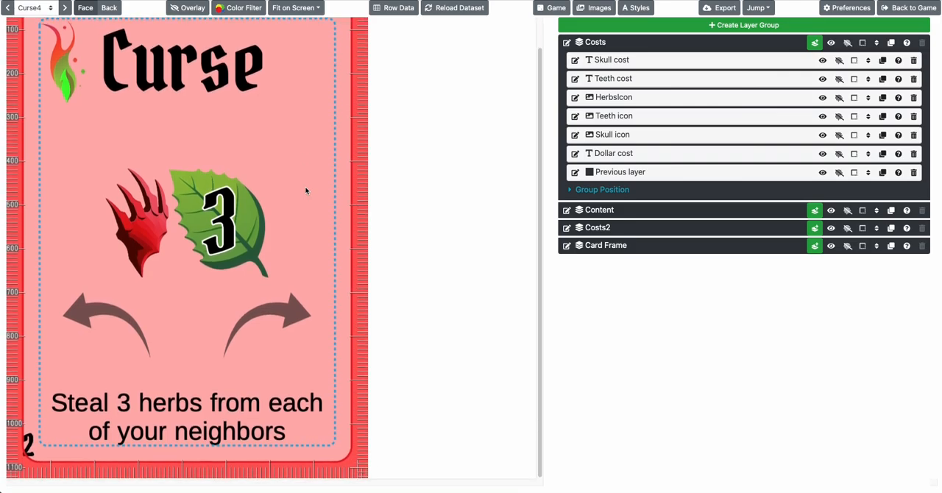
scroll(304, 186, "up", 1)
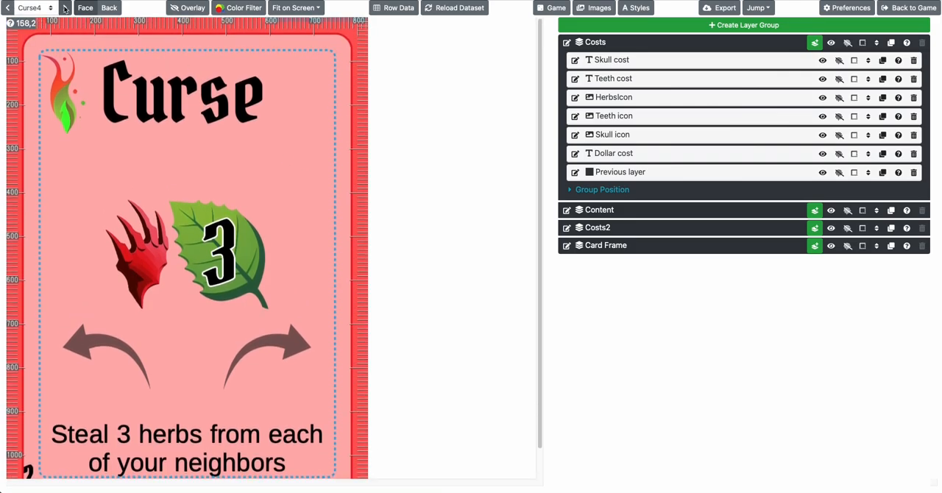
left_click(65, 8)
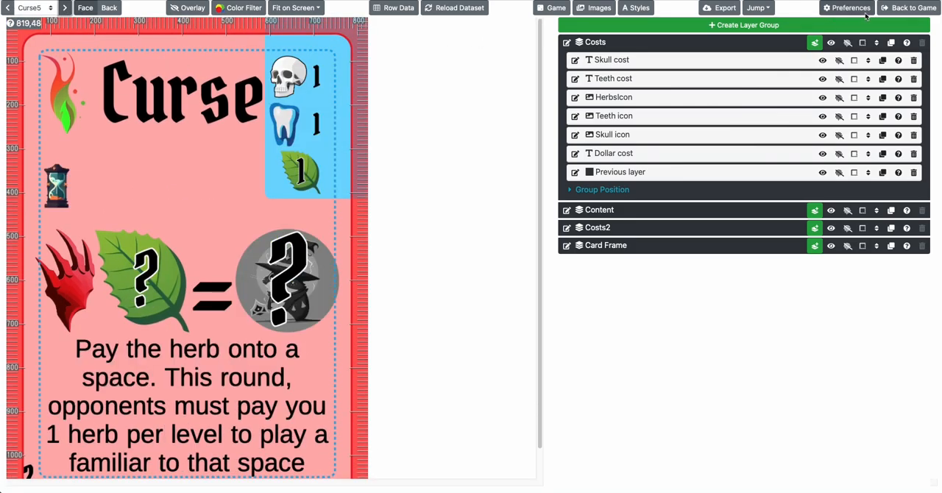
Leave the Baba Yaga game and open the Books design in the Mightier Than the Sword game
left_click(891, 9)
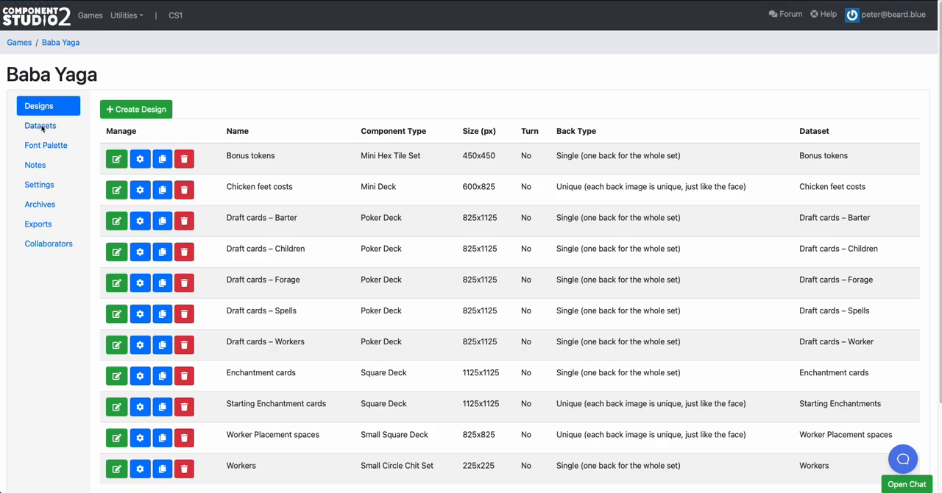
left_click(20, 43)
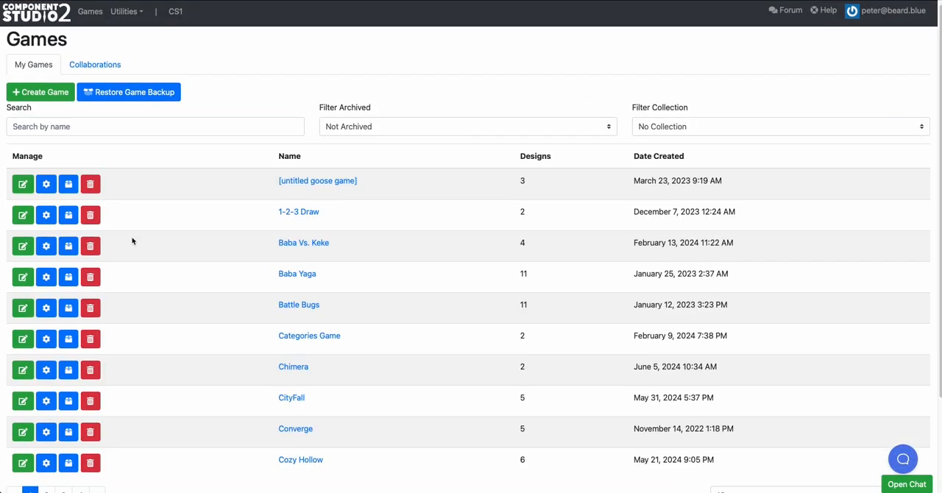
scroll(133, 240, "down", 3)
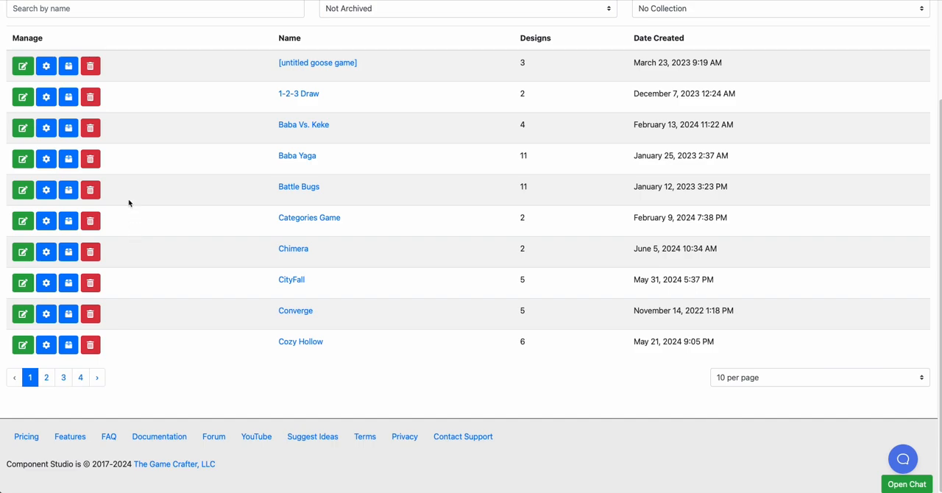
left_click(63, 378)
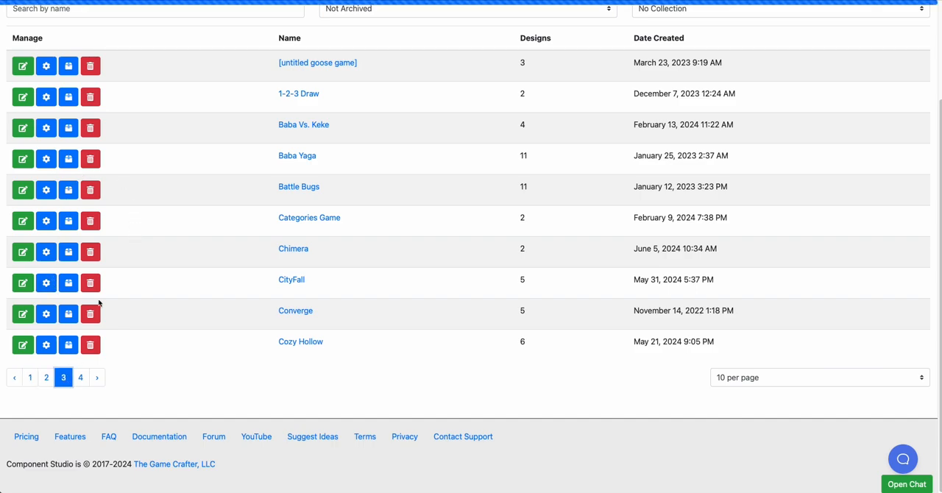
left_click(23, 189)
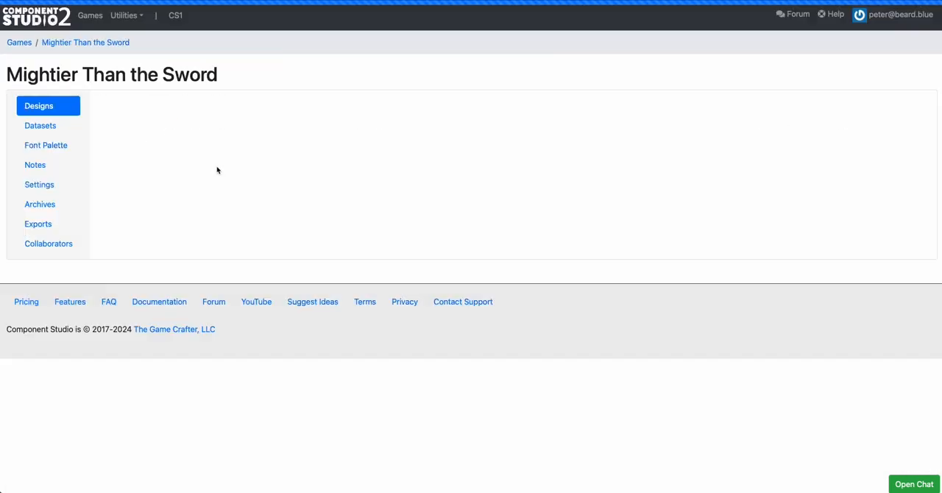
scroll(136, 268, "down", 3)
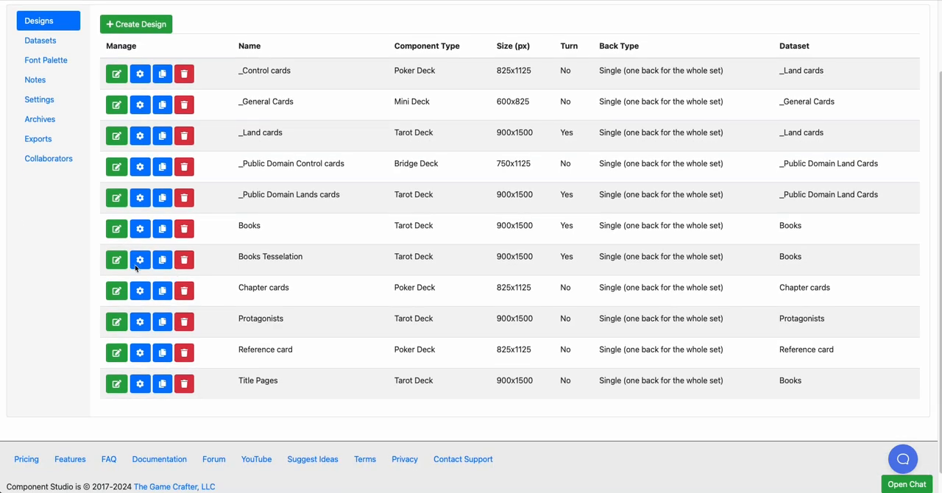
left_click(116, 228)
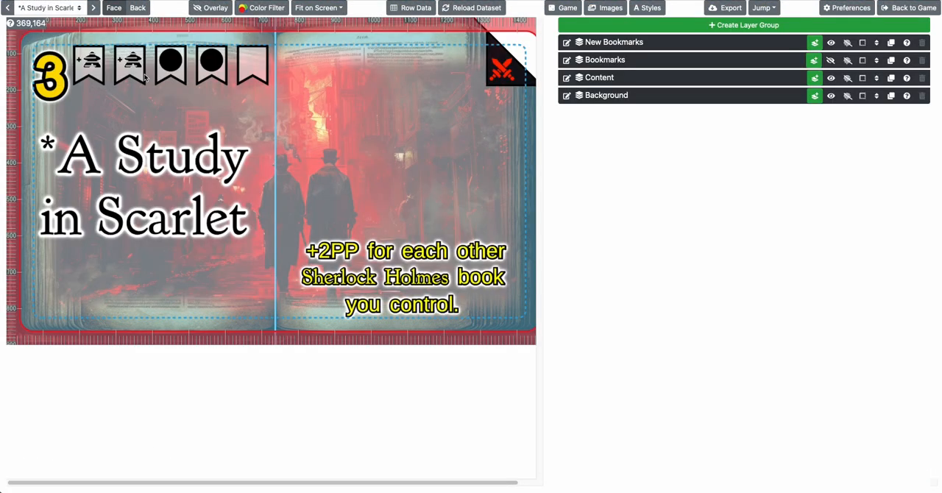
Page forward through the book cards to Authenticated History of the Bell Witch
left_click(92, 8)
left_click(92, 8)
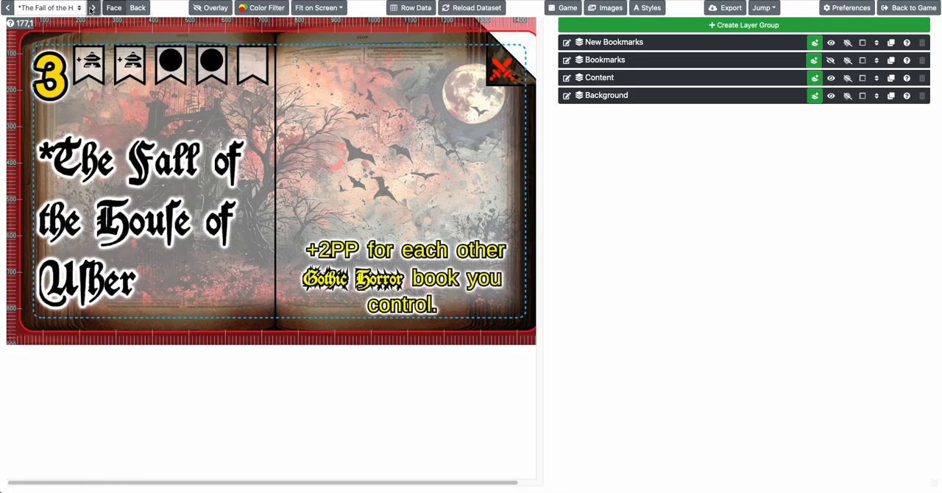
left_click(92, 8)
left_click(92, 8)
left_click(92, 8)
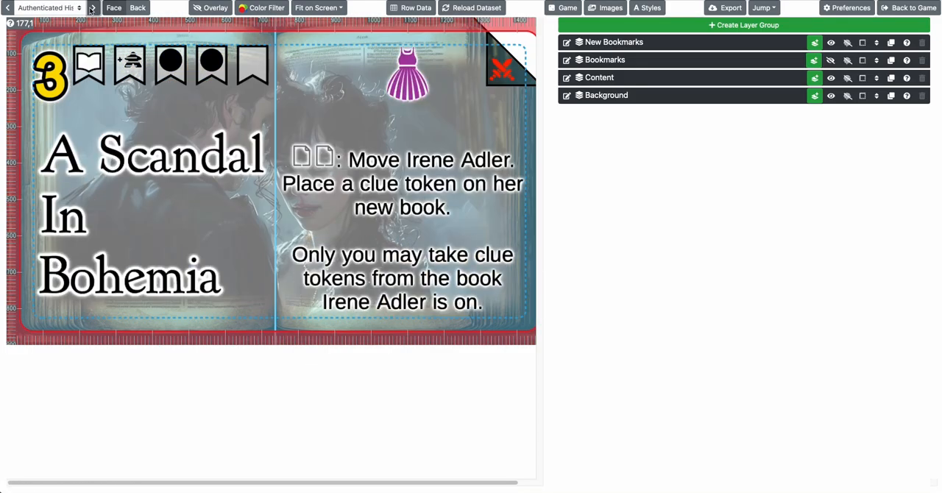
Review the B1 to B5 bookmark fields in this card's row data, then close the row data
left_click(410, 7)
scroll(379, 269, "down", 3)
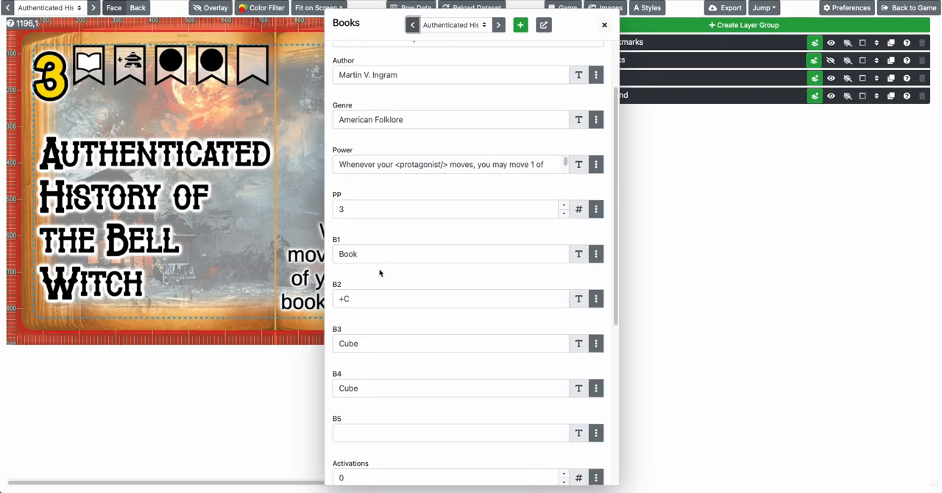
left_click(362, 302)
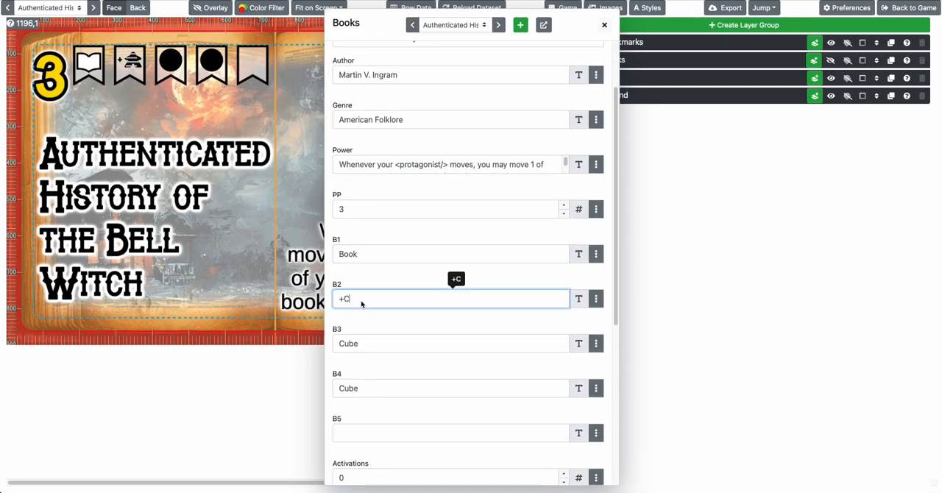
left_click(360, 341)
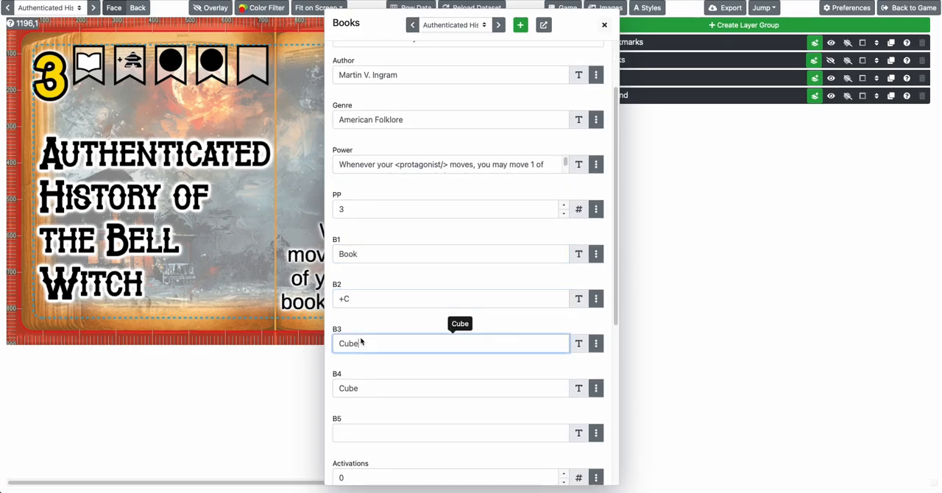
left_click(366, 383)
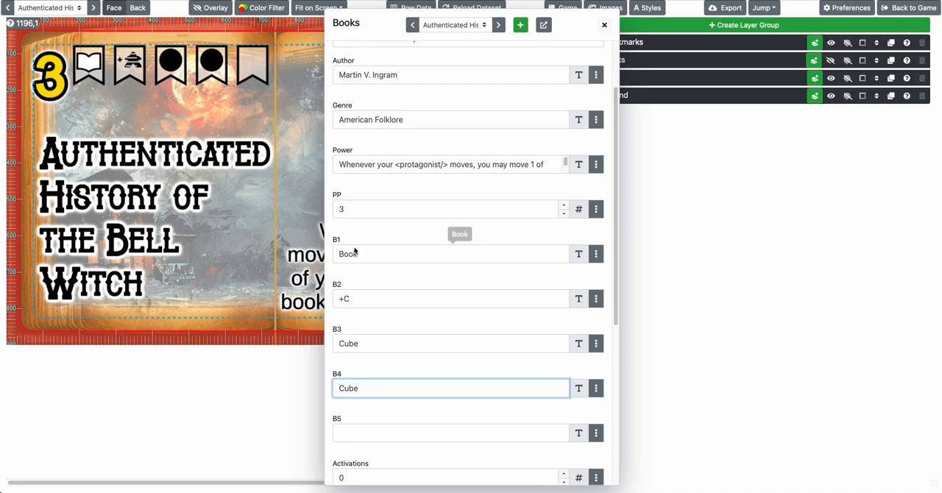
key("Escape")
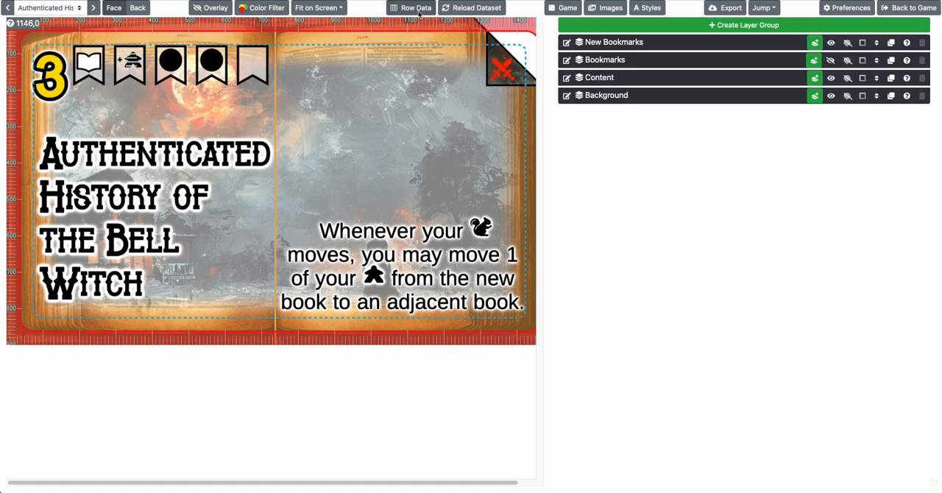
Examine the conditional text formula of the All Bookmarks layer in the New Bookmarks group, reading through its B1 to B4 conditions
left_click(606, 45)
left_click(609, 61)
left_click(591, 91)
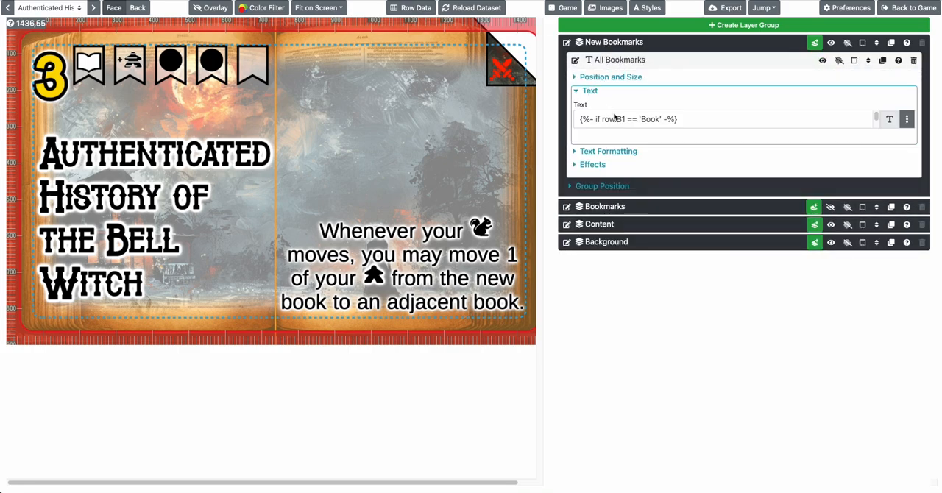
left_click(618, 123)
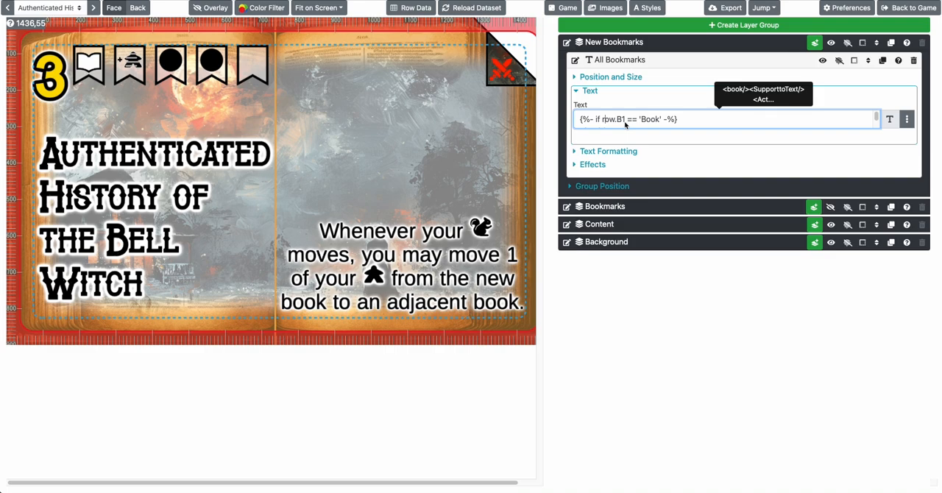
key("Down")
key("Down")
key("Down")
key("Down")
key("Down")
key("Down")
key("Down")
key("Down")
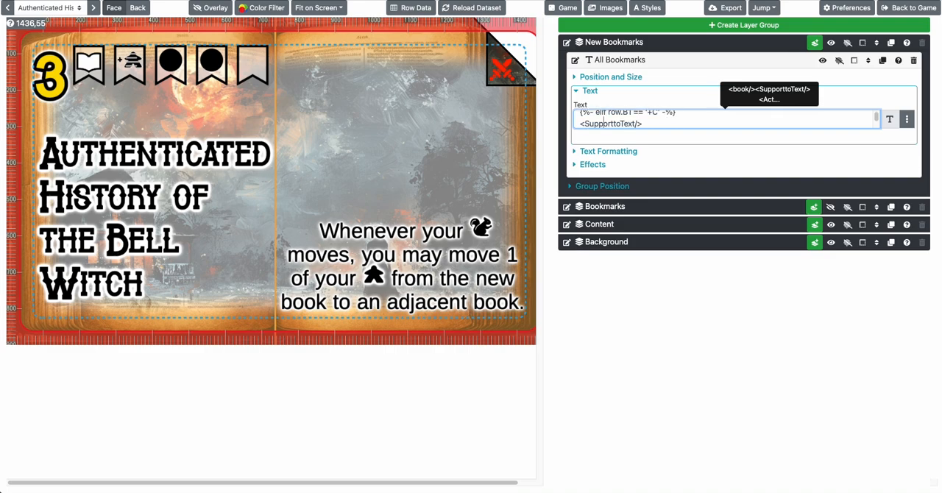
key("Down")
key("Down")
key("Down")
key("Down")
key("Down")
key("Down")
key("Down")
key("Down")
key("Down")
key("Down")
key("Down")
key("Down")
key("Down")
key("Down")
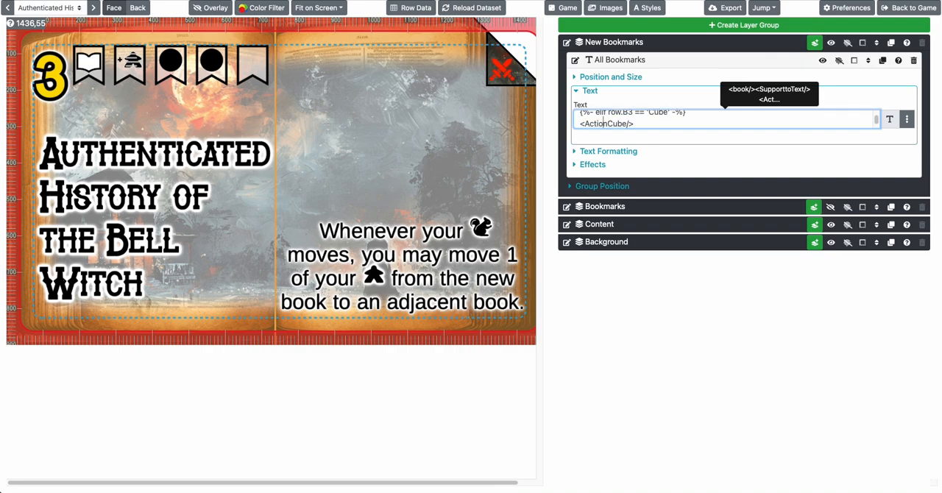
left_click(200, 79)
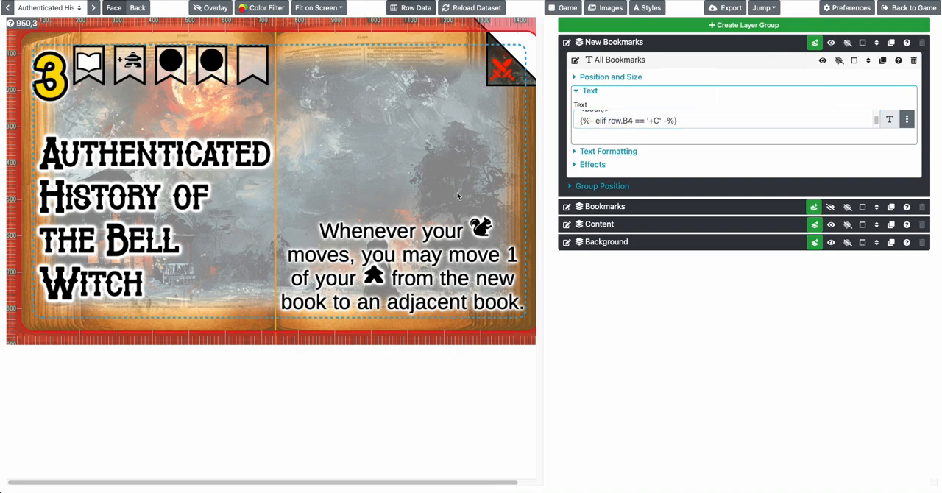
Compare the row data's B1 to B4 values with the bookmark icons on the Bell Witch card, then close the row data
scroll(370, 290, "down", 2)
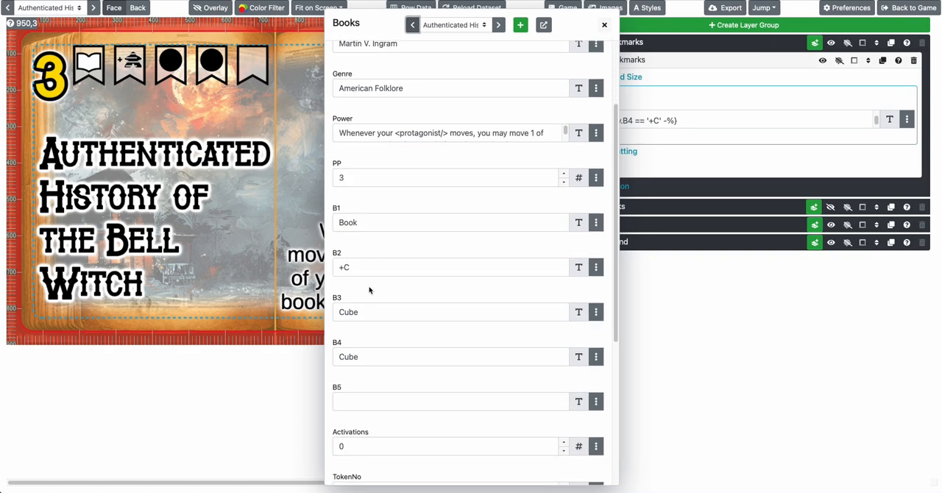
double_click(355, 219)
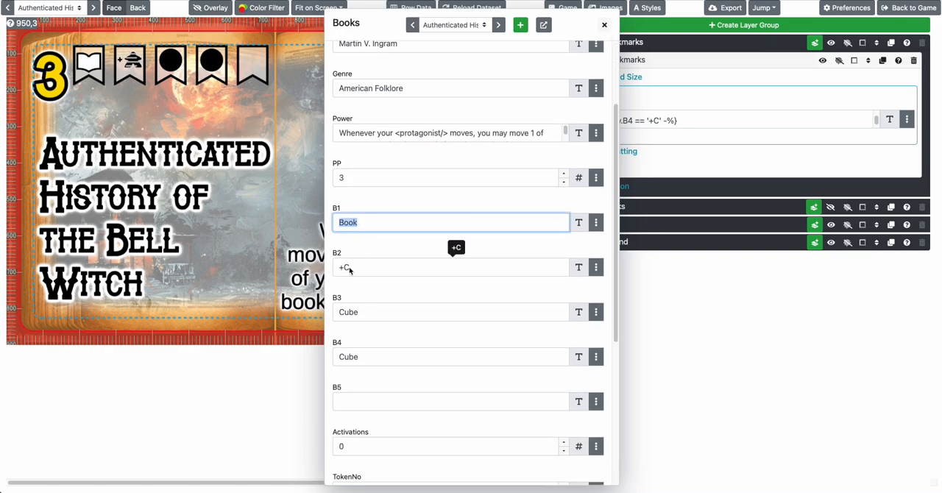
scroll(374, 297, "down", 2)
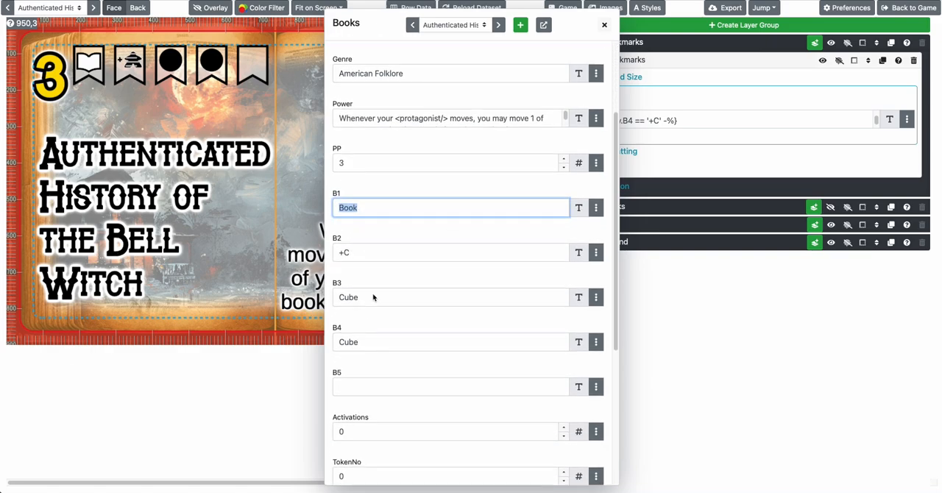
left_click(201, 237)
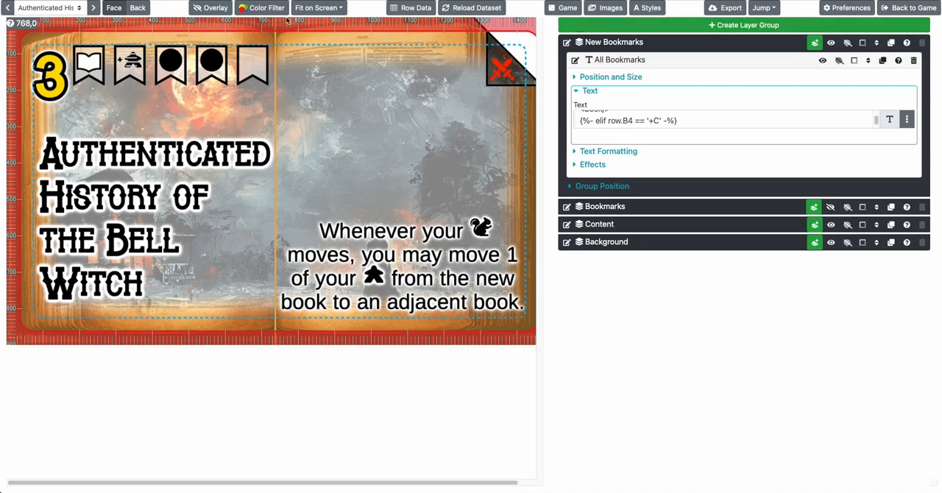
Page on through the following book cards to Frankenstein, checking the bookmark icons on each
left_click(93, 8)
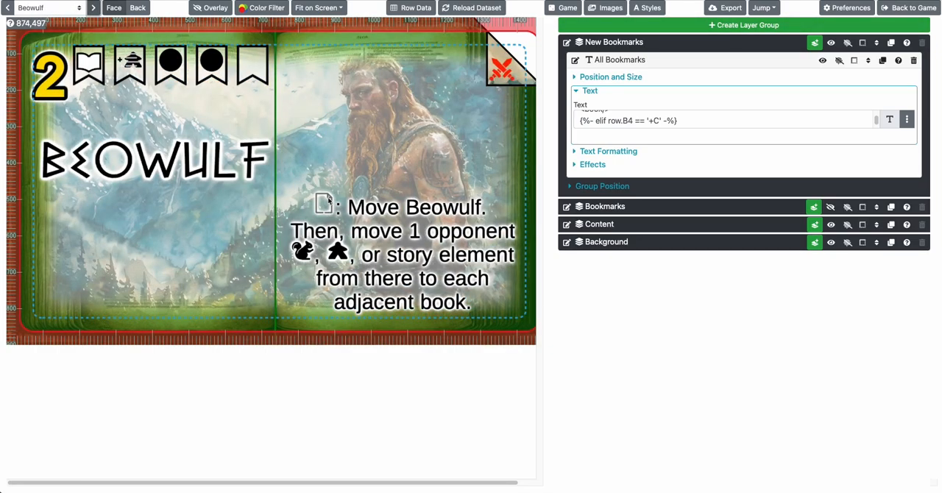
left_click(93, 8)
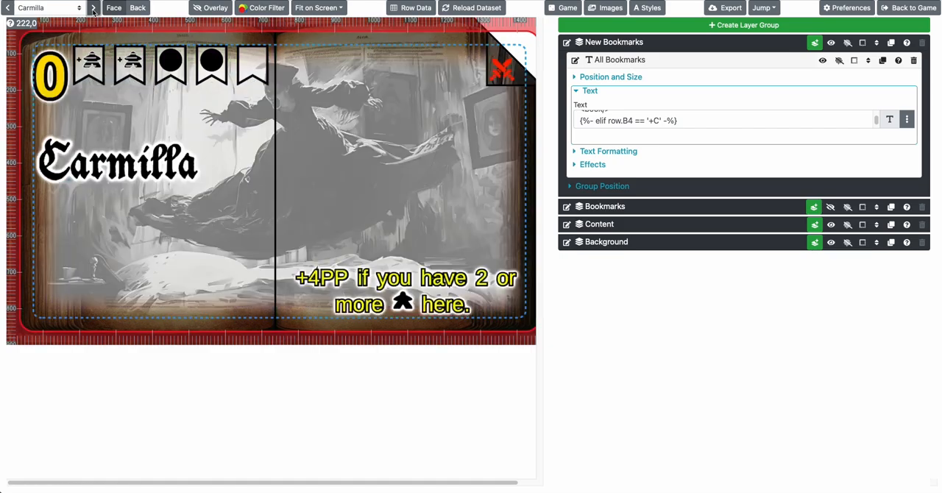
left_click(93, 7)
left_click(93, 8)
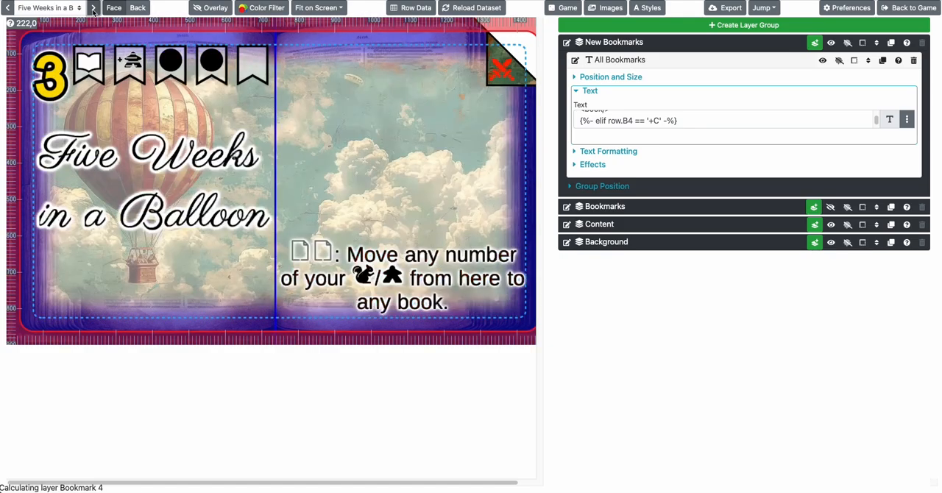
left_click(94, 7)
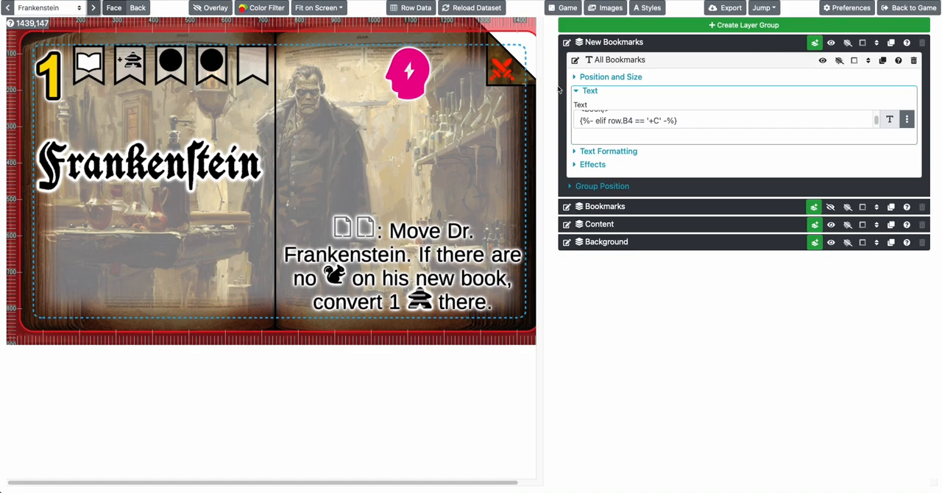
Return to the game, open its Books dataset and review the CSV import and export options without choosing one
left_click(907, 7)
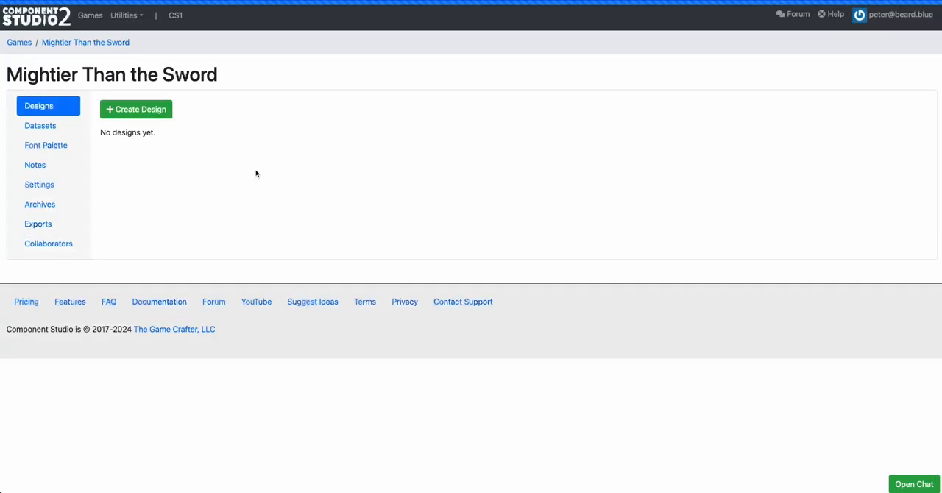
scroll(242, 309, "down", 3)
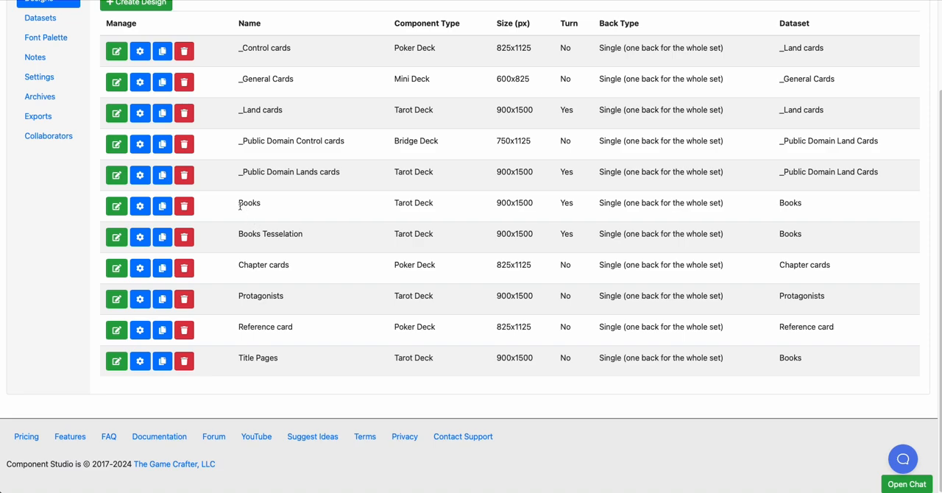
left_click(54, 20)
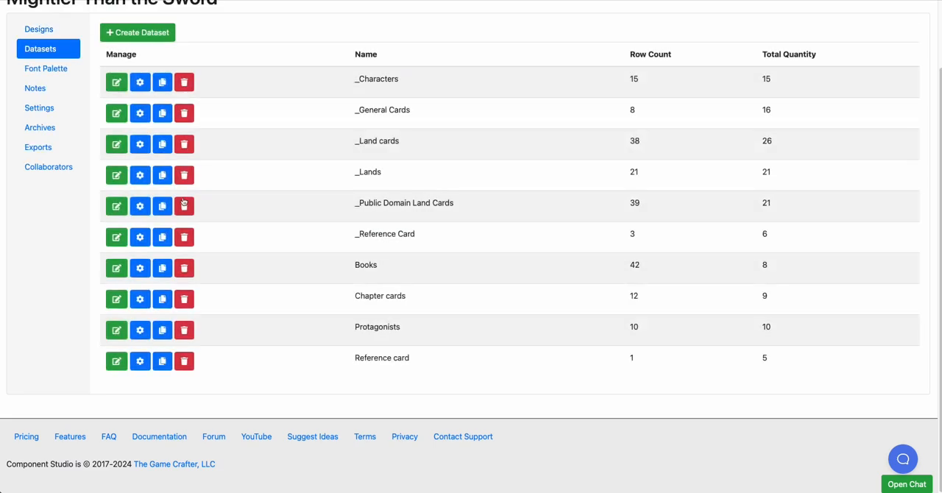
left_click(116, 268)
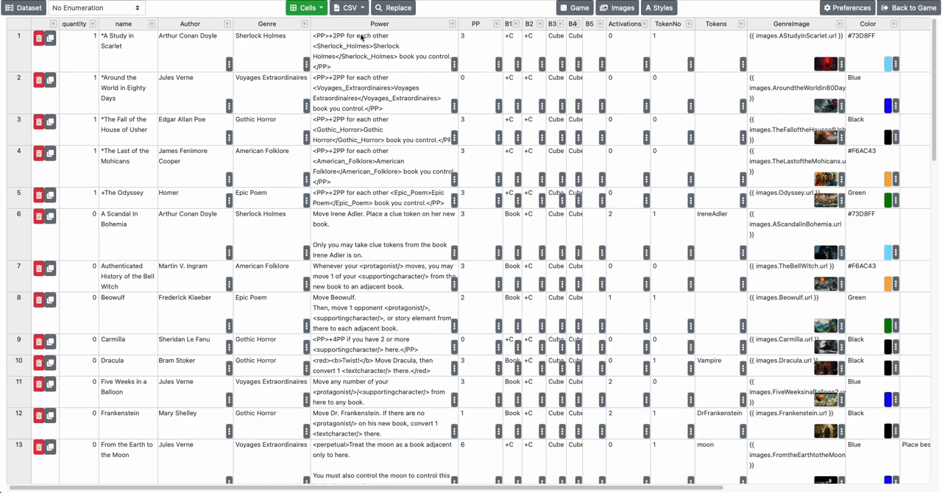
left_click(357, 10)
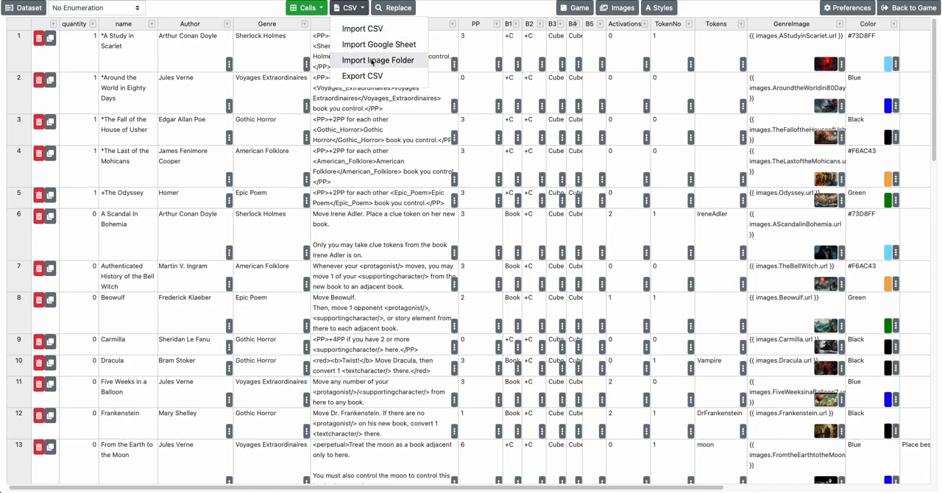
left_click(322, 63)
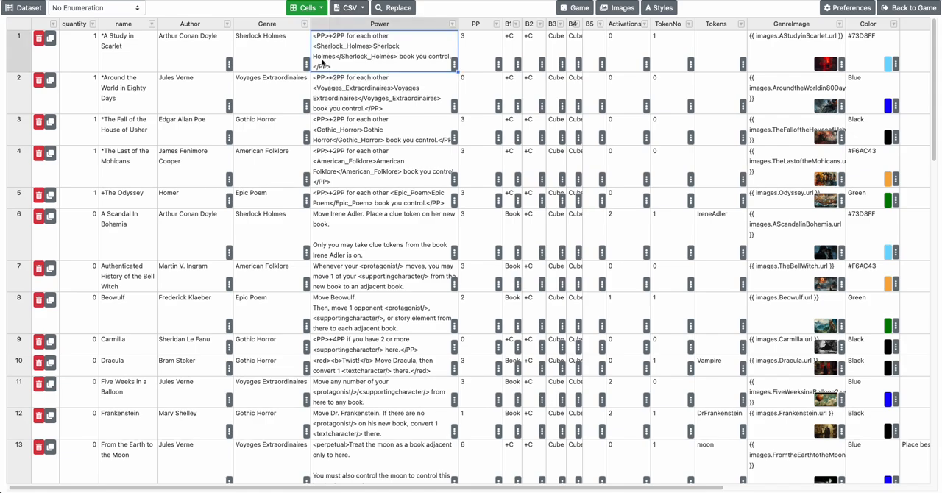
Go back to the game's list of datasets and reopen the Books dataset
left_click(909, 7)
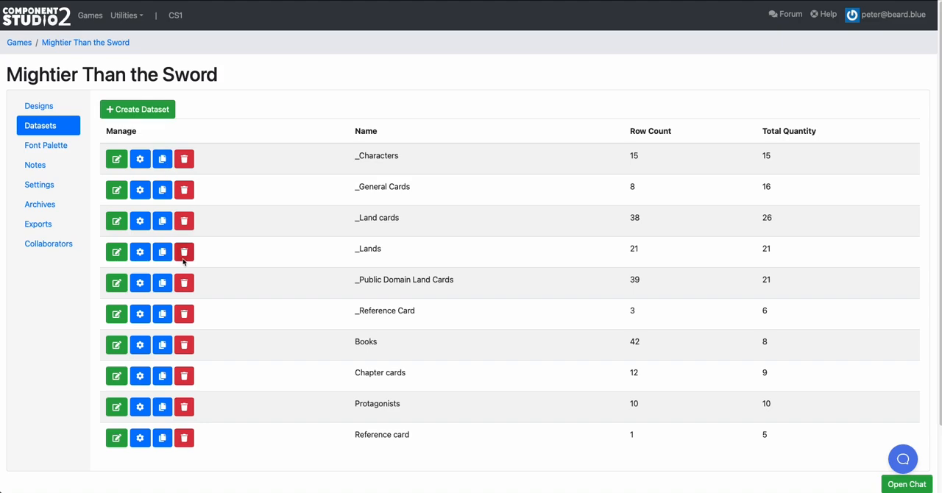
left_click(110, 340)
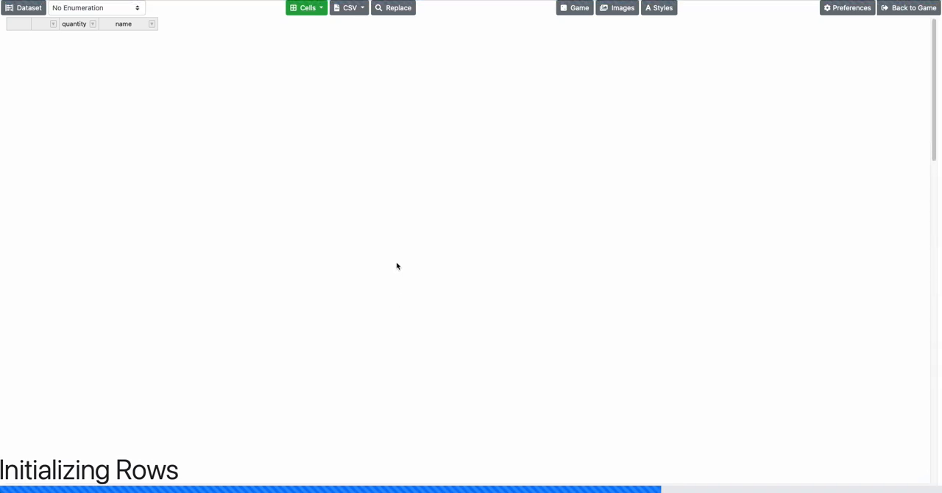
Look across the Books dataset's columns as far as Verb, then return to the game
scroll(400, 267, "right", 5)
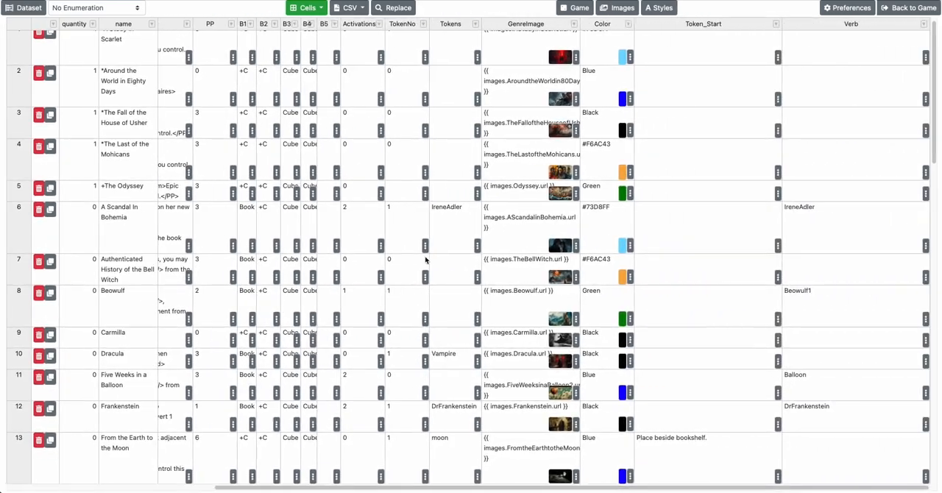
scroll(425, 259, "left", 3)
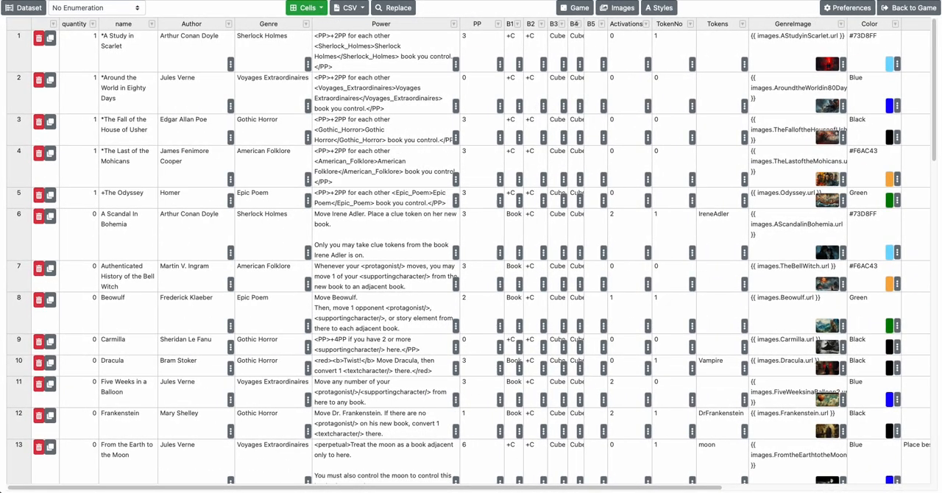
left_click(911, 9)
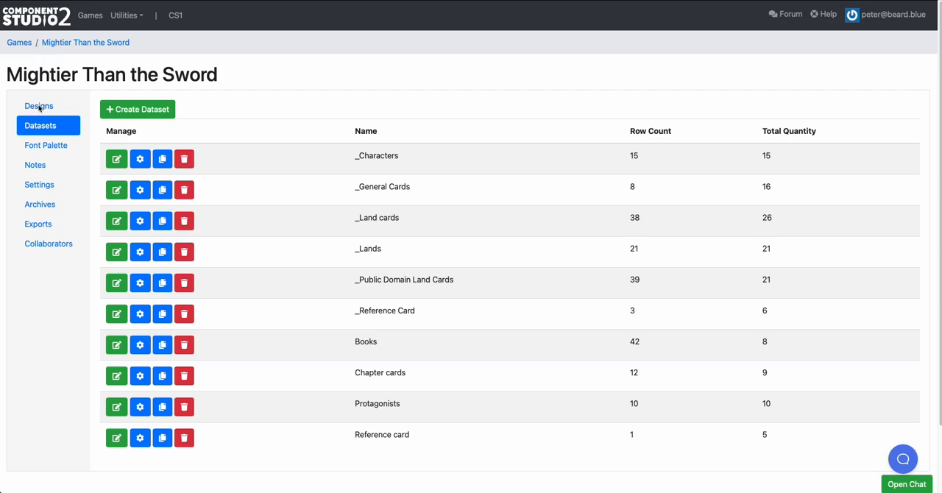
Open the Title Pages design from the game's list of designs
left_click(39, 108)
scroll(247, 320, "down", 2)
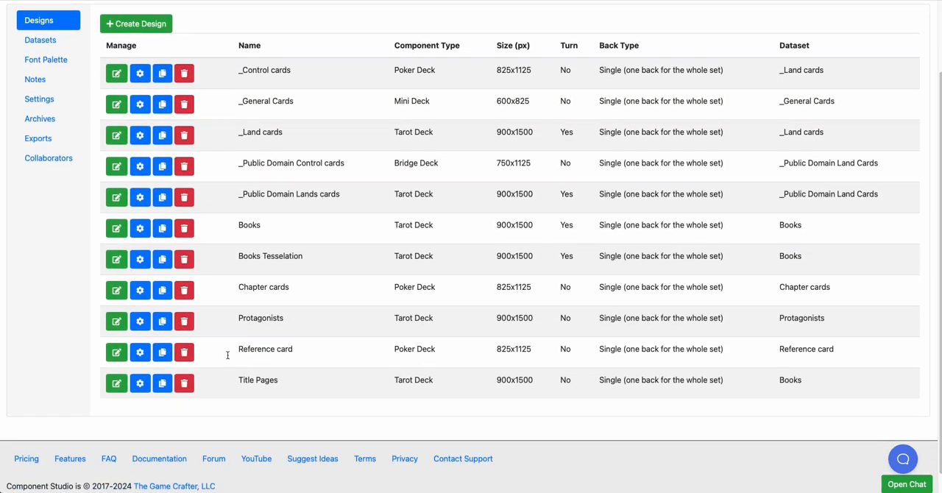
left_click(115, 383)
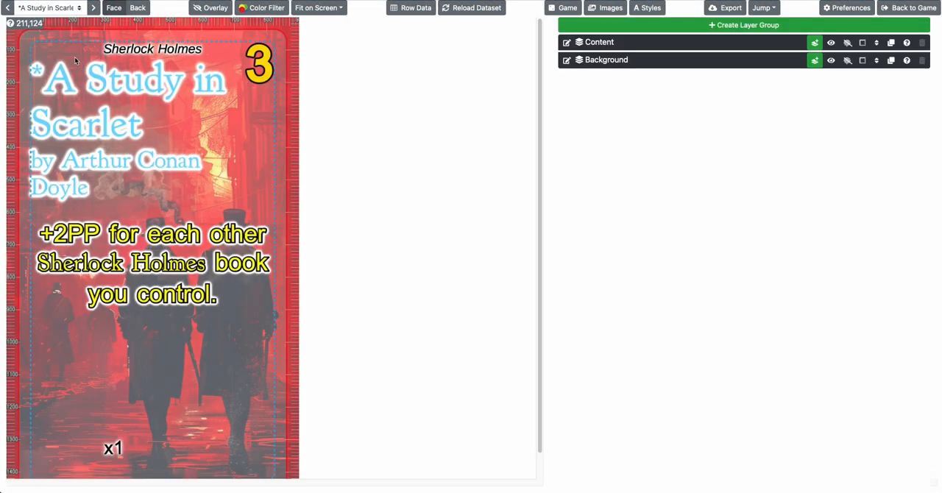
Browse the title page cards from The Odyssey to the Bell Witch and return to A Scandal In Bohemia
left_click(64, 8)
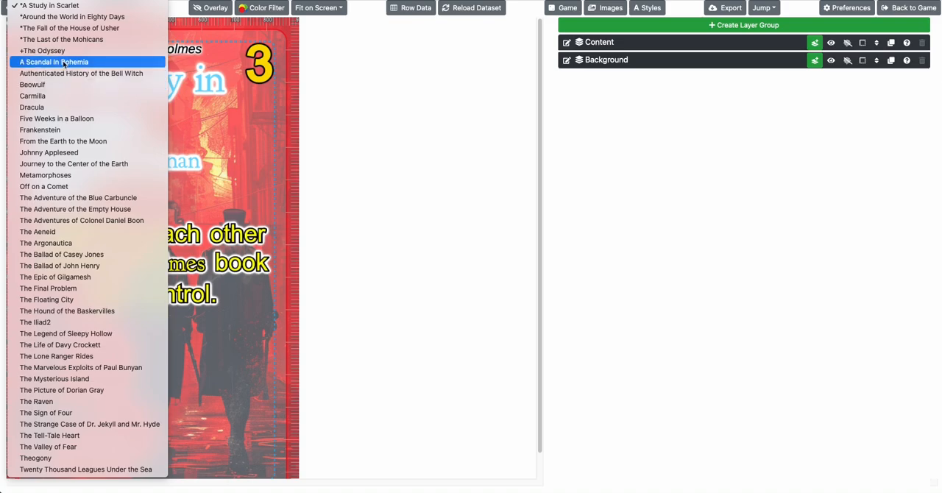
left_click(63, 51)
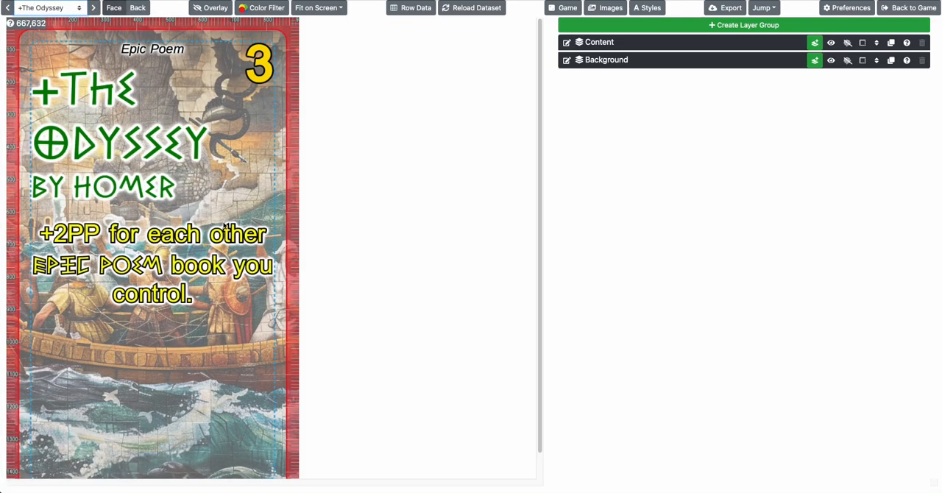
left_click(94, 8)
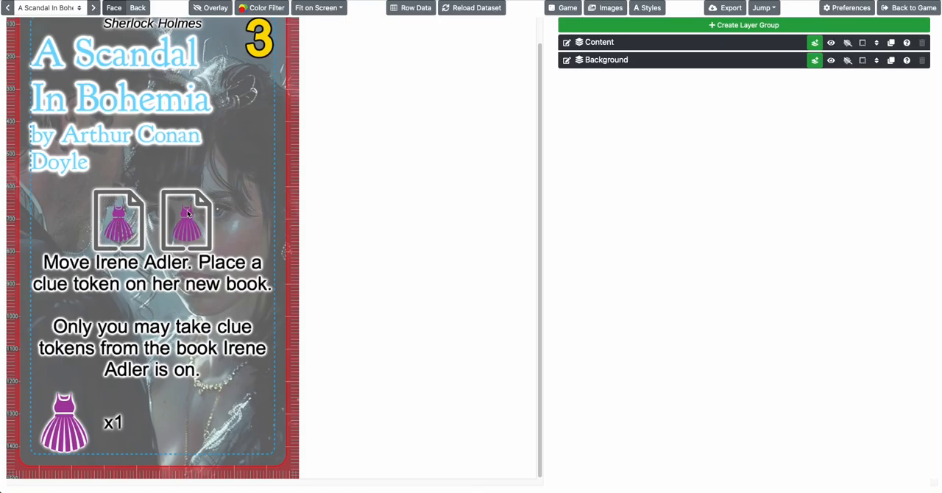
left_click(93, 8)
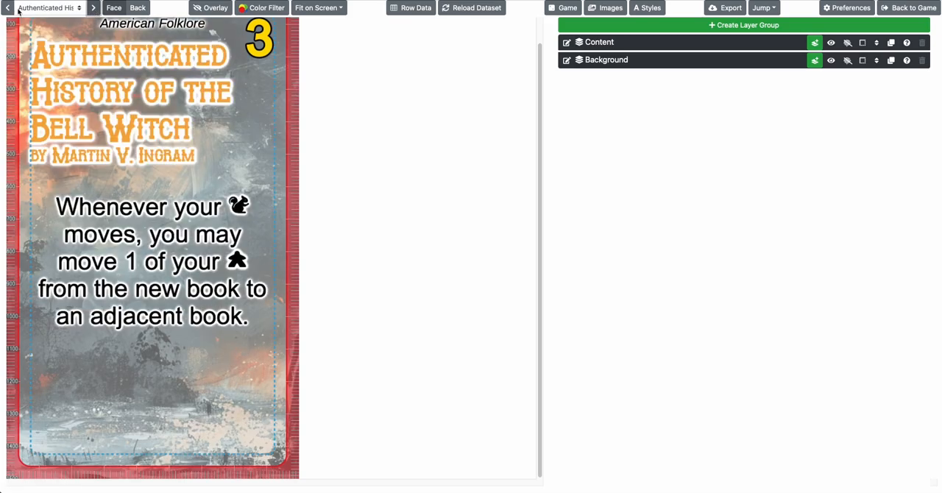
left_click(9, 8)
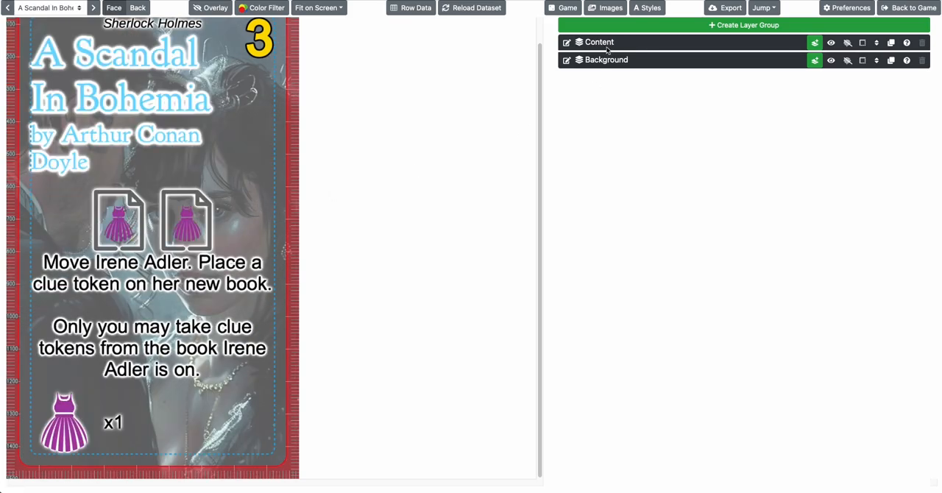
Examine the Activations layer's repeat expression in the Content group against the page icons on the card
left_click(607, 42)
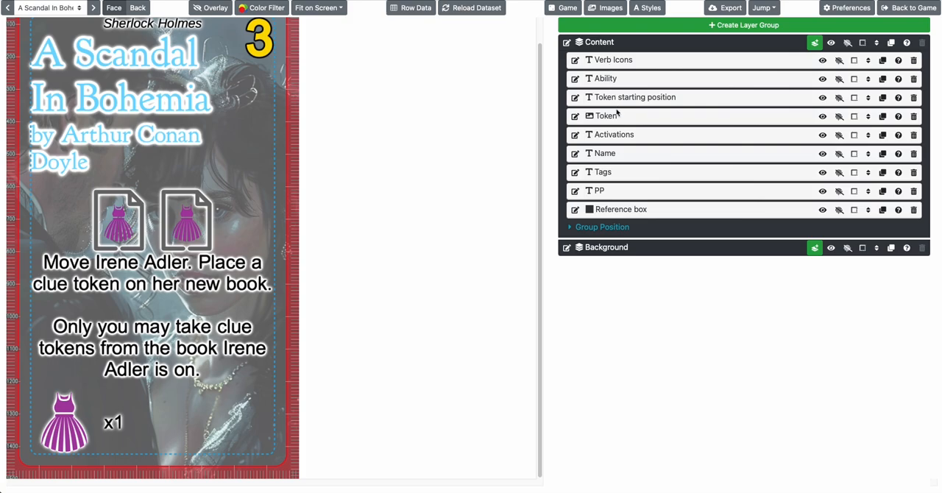
left_click(617, 134)
left_click(591, 166)
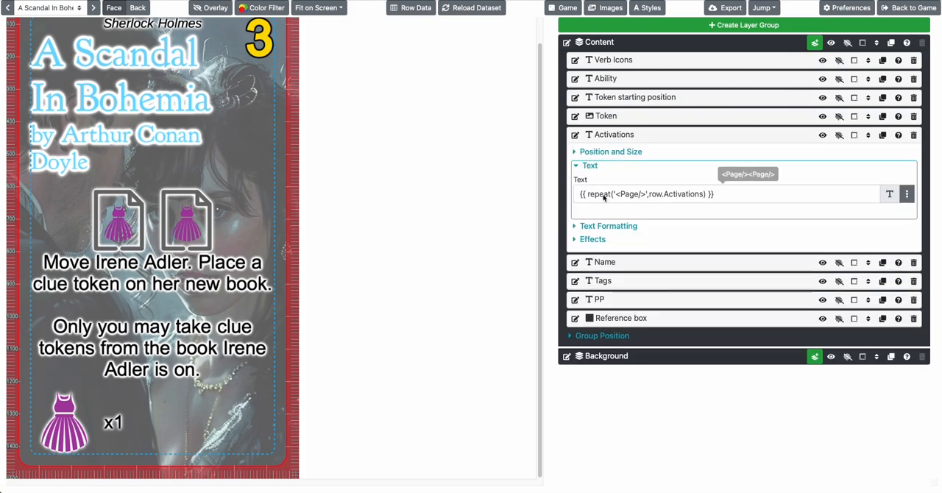
left_click_drag(617, 195, 702, 201)
left_click(199, 256)
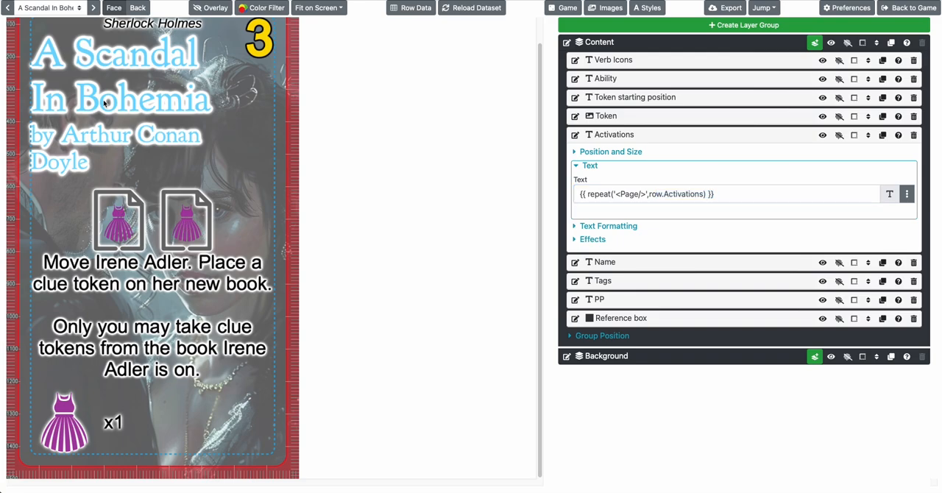
Display the Five Weeks in a Balloon card to check its page icons, and collapse the Activations layer
left_click(68, 8)
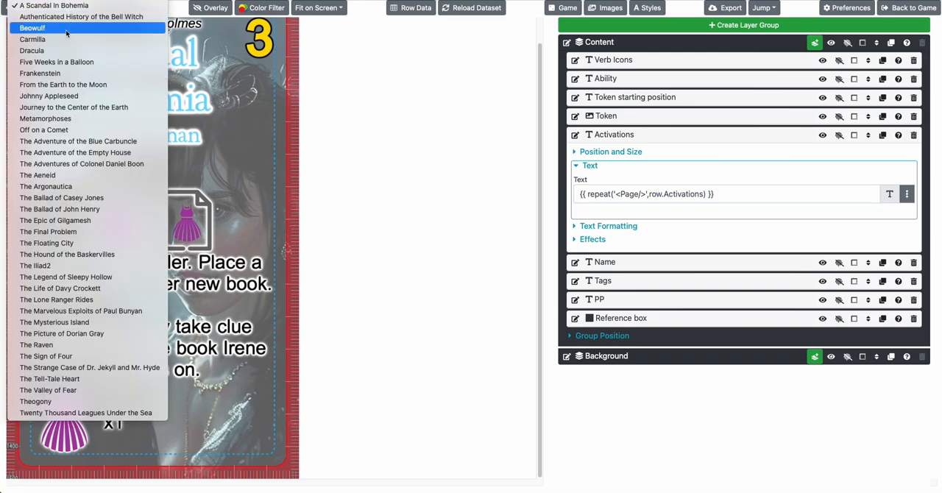
left_click(59, 65)
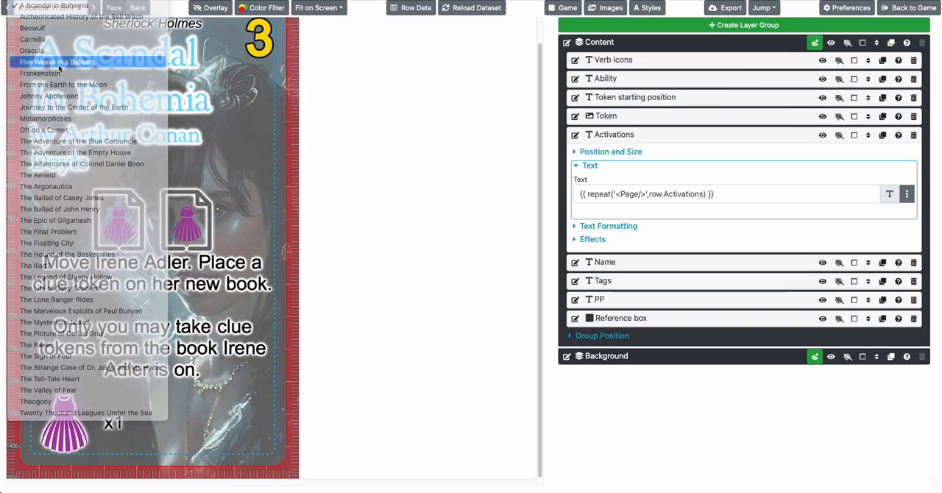
left_click(608, 136)
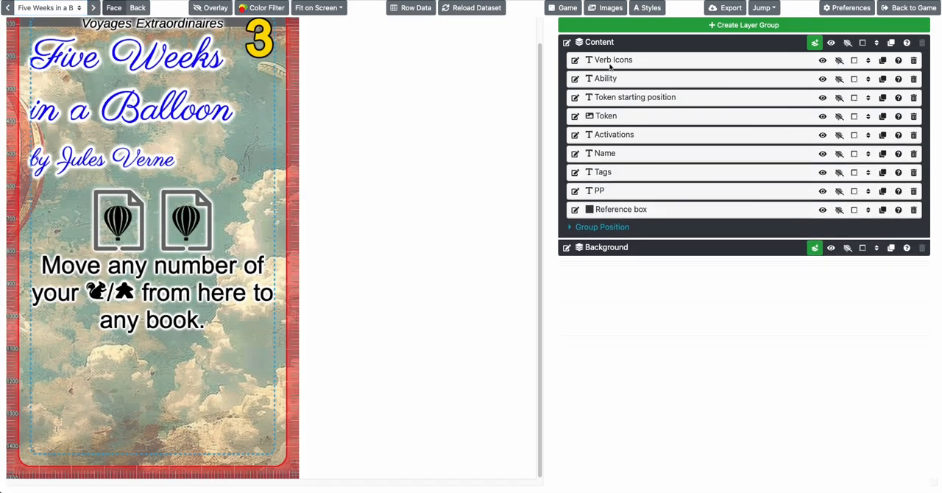
Try moving the Verb Icons layer's balloon icons down the card to below the ability text
left_click(610, 62)
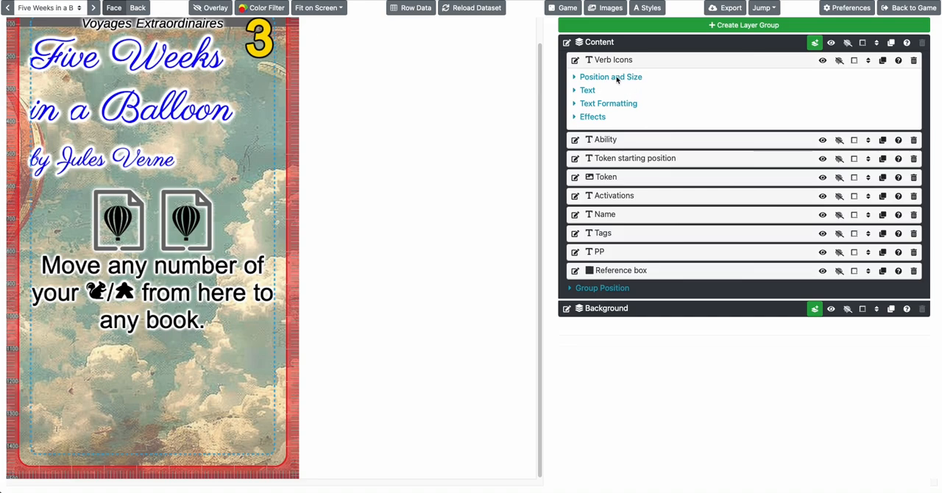
left_click(615, 78)
left_click(591, 96)
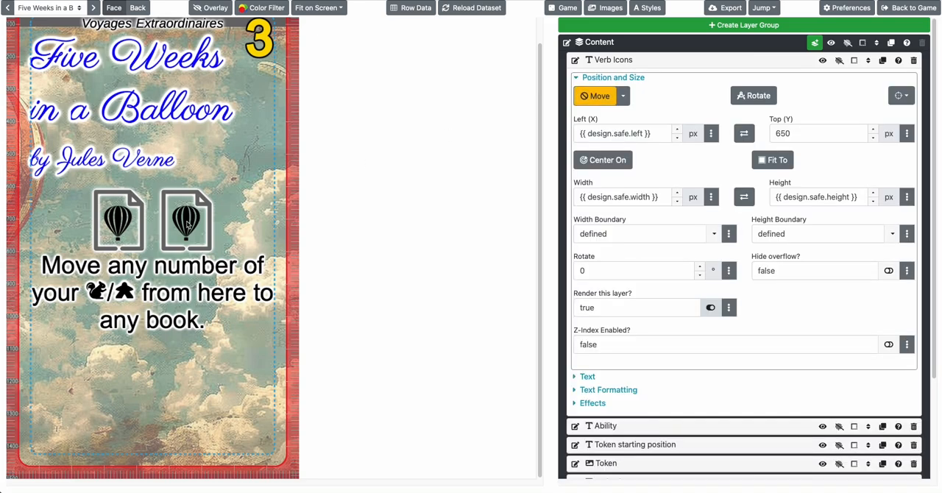
left_click_drag(186, 224, 152, 419)
left_click(625, 79)
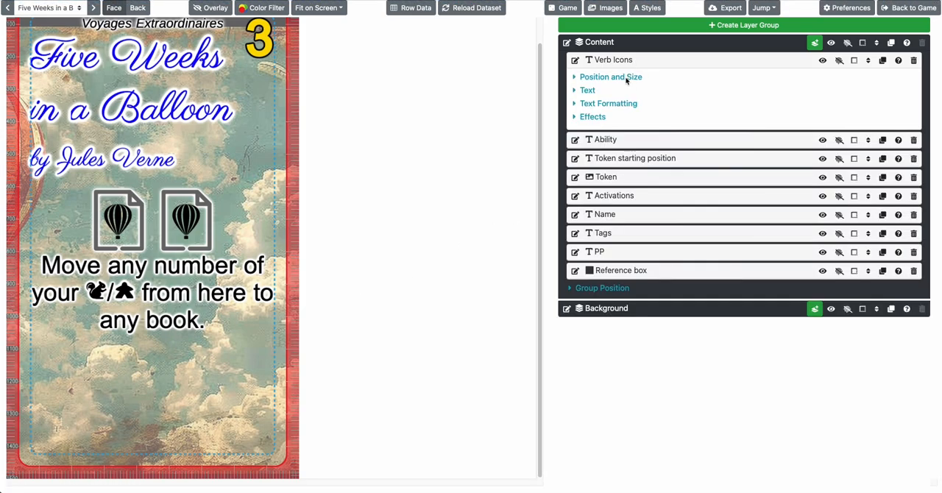
Compare the Verb Icons layer's repeat expression with the Verb and Activations fields in the card's row data
left_click(589, 90)
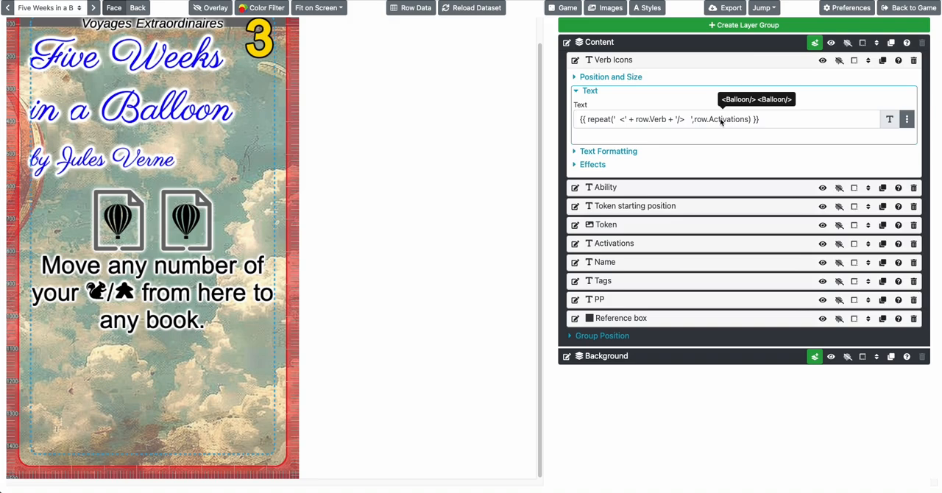
left_click(401, 10)
scroll(471, 199, "down", 5)
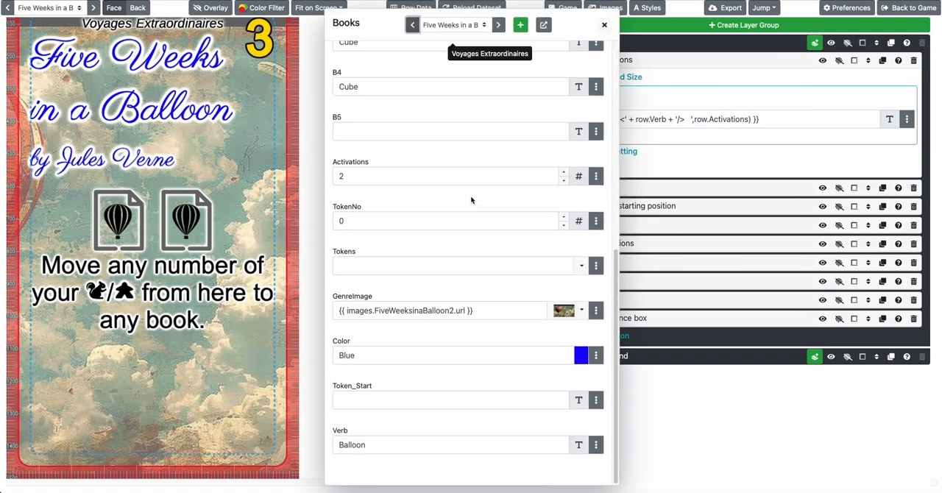
left_click(368, 450)
left_click(223, 322)
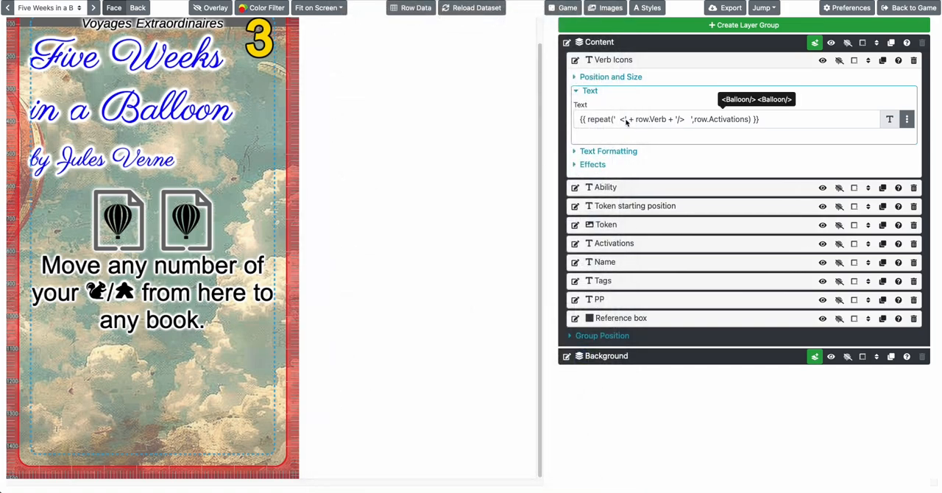
scroll(236, 173, "up", 2)
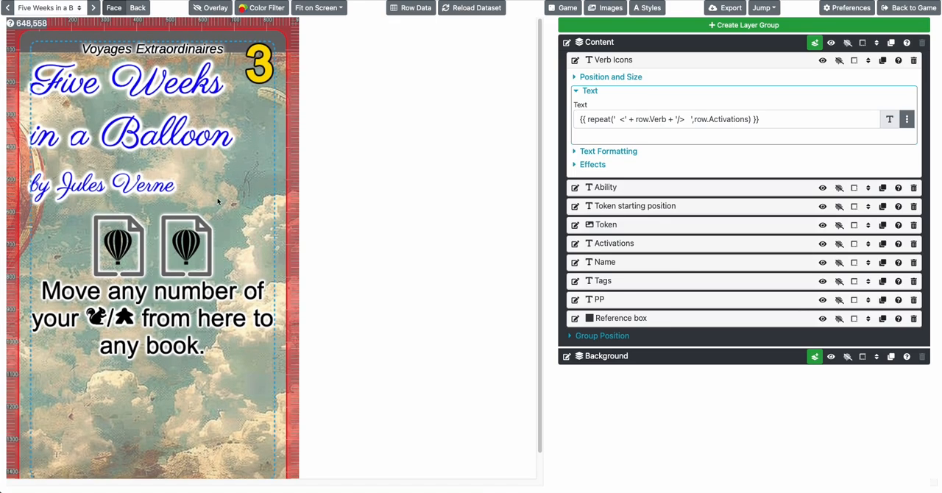
Leave the design, find the Fun Problems game on page 3 of the games list and open it without creating a design
left_click(929, 7)
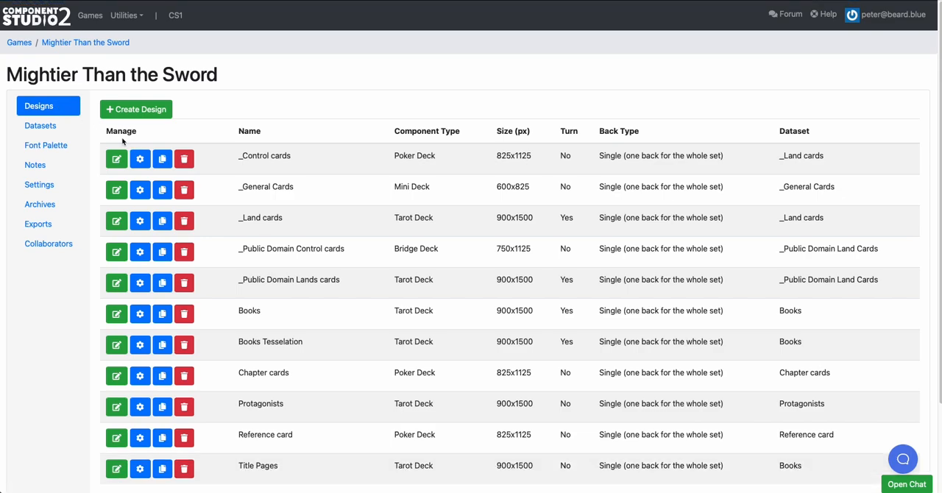
left_click(24, 42)
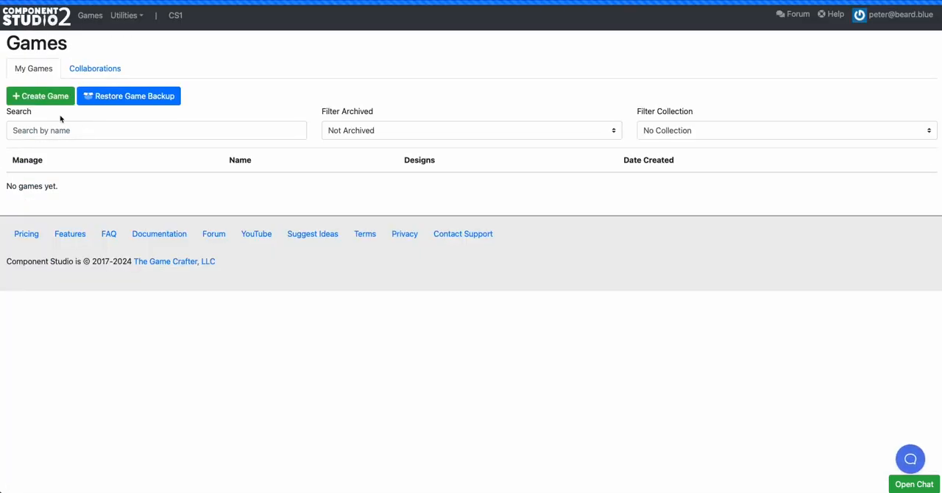
scroll(43, 276, "down", 2)
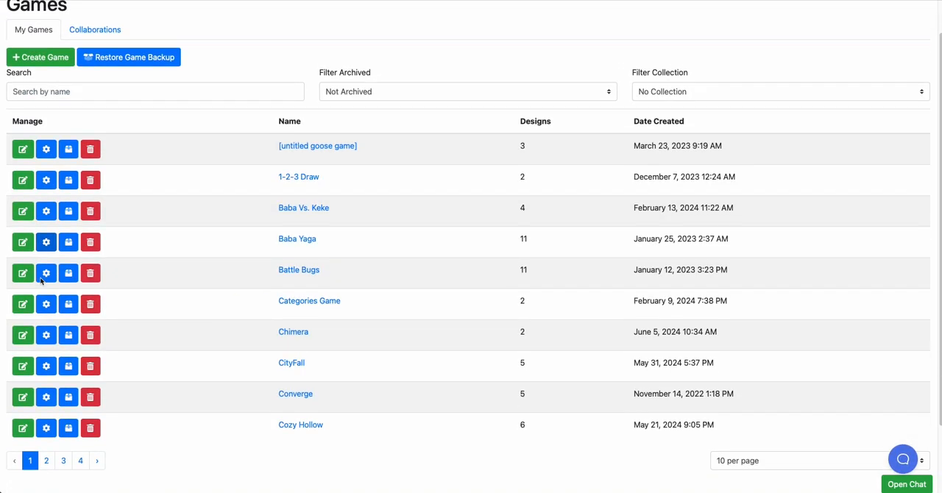
left_click(46, 444)
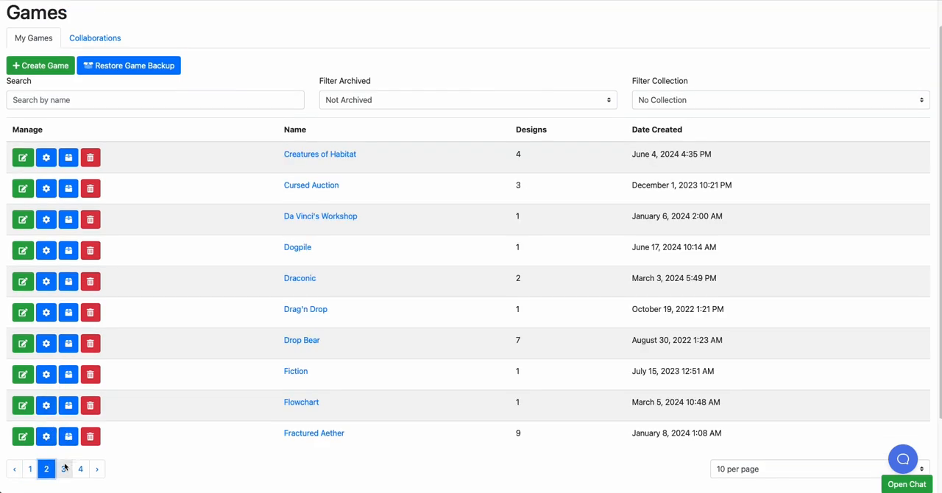
left_click(63, 469)
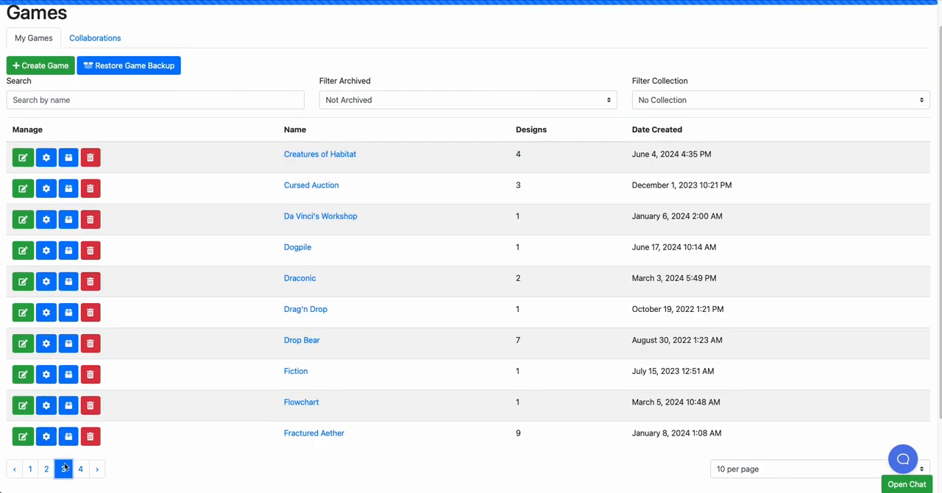
left_click(23, 157)
left_click(156, 109)
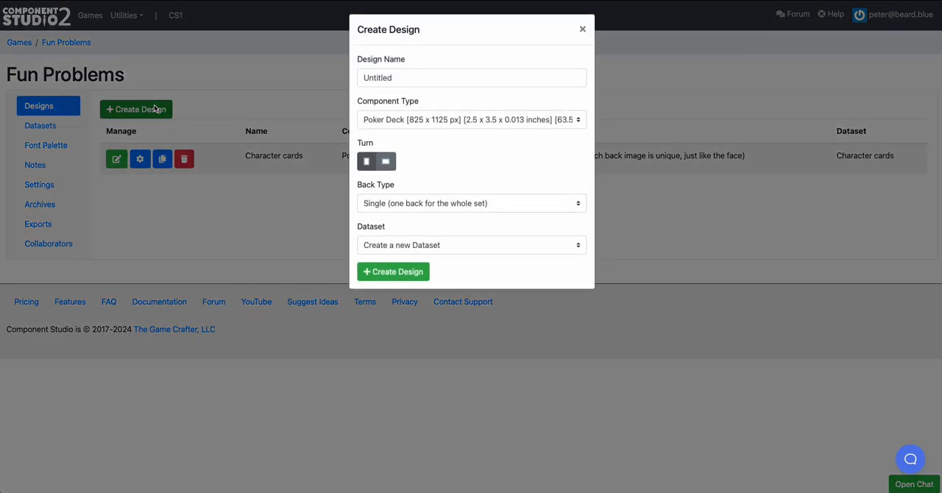
left_click(581, 30)
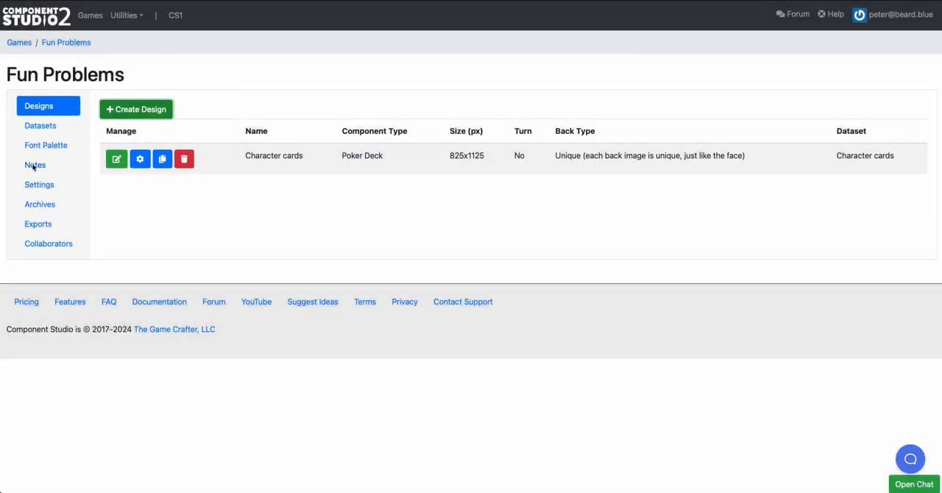
Create a dataset named "Just Faces" in the Fun Problems game
left_click(52, 128)
left_click(129, 112)
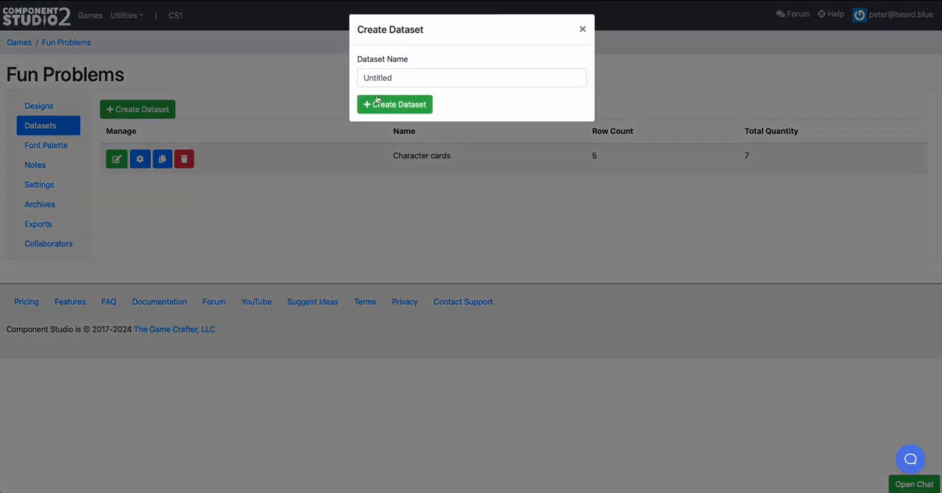
double_click(417, 77)
type("Just Faces")
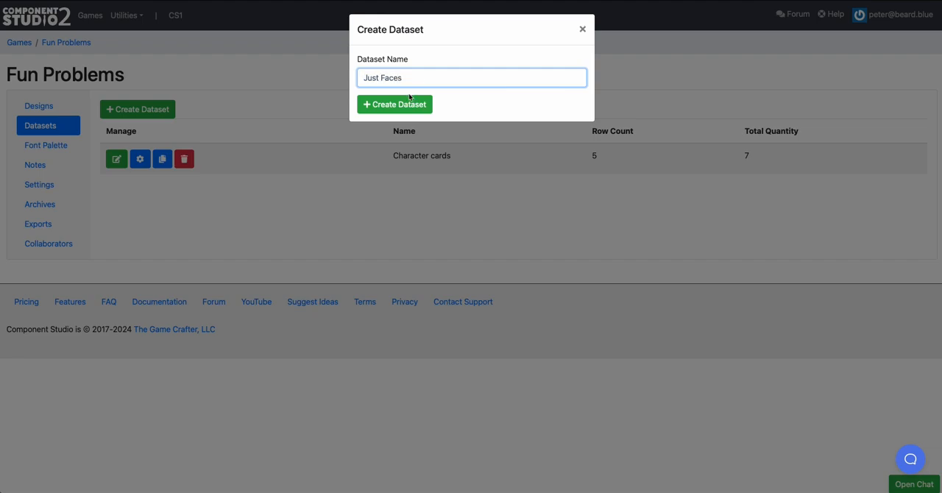
left_click(409, 97)
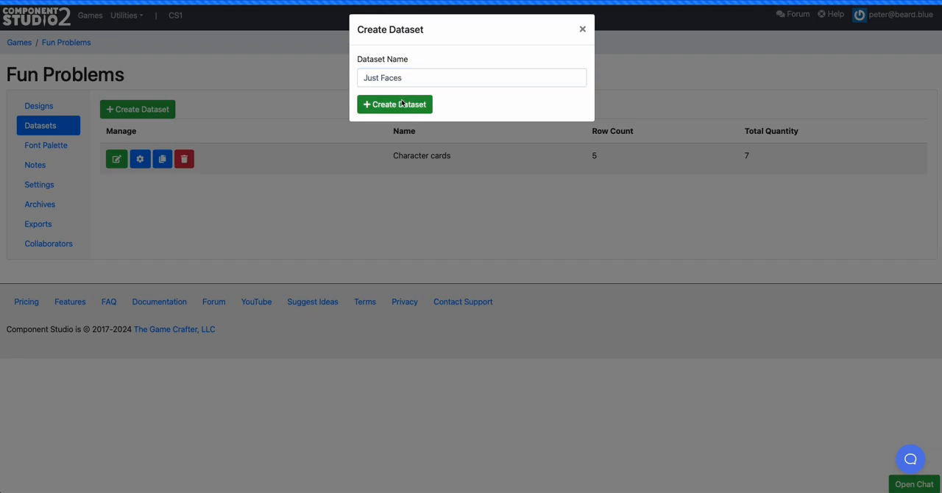
Open the Just Faces dataset and replace its data by importing the Headshots image folder
left_click(116, 190)
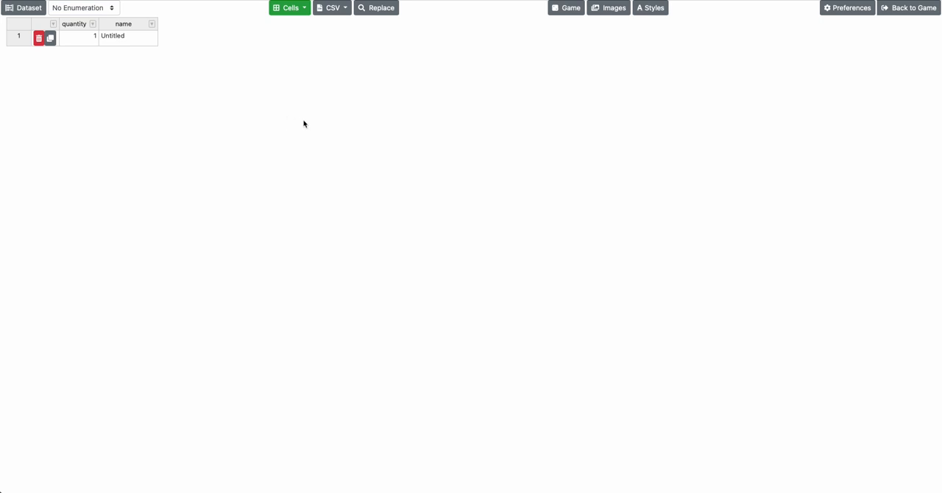
left_click(339, 9)
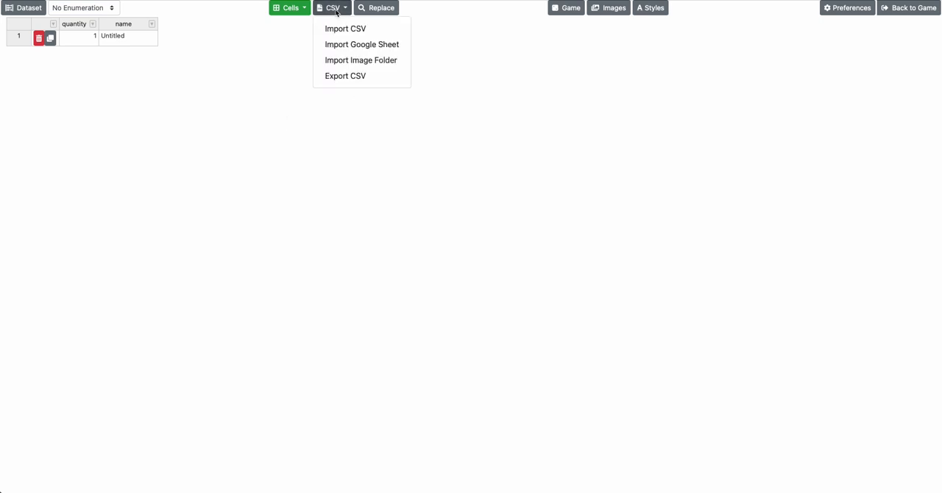
left_click(350, 58)
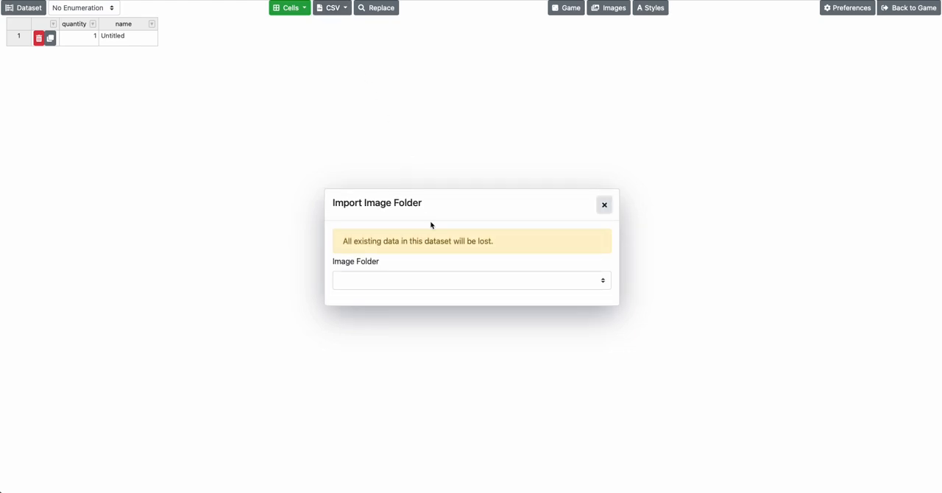
left_click(446, 280)
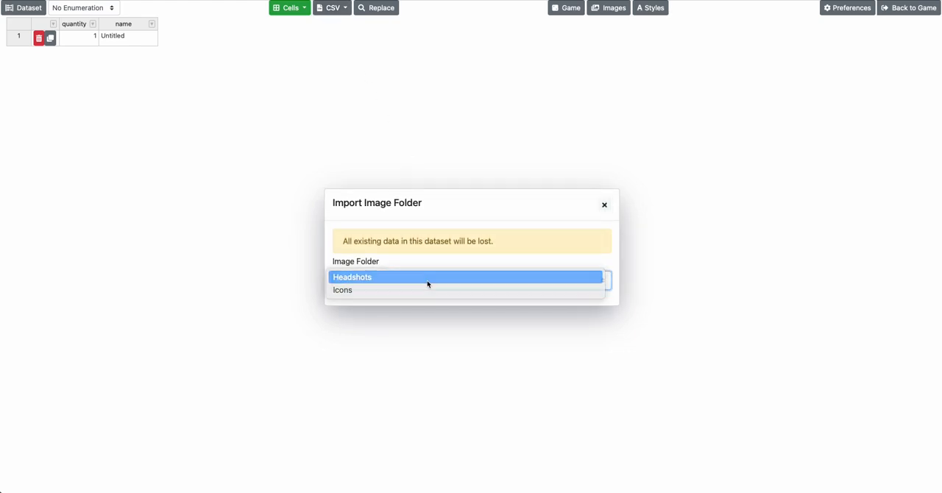
left_click(429, 279)
left_click(373, 296)
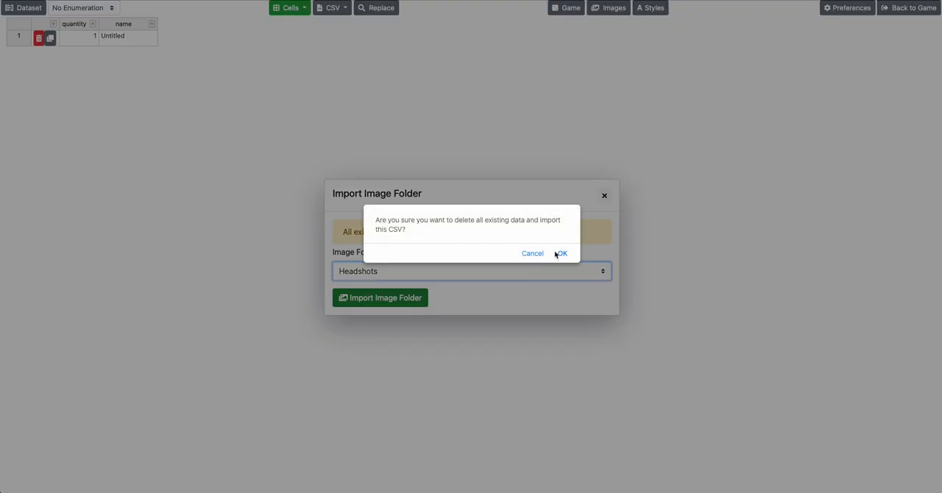
left_click(559, 253)
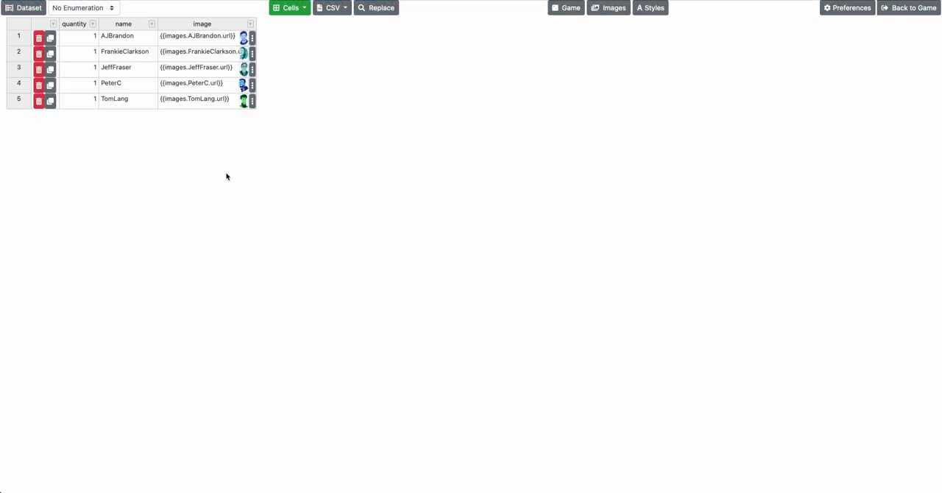
Review the imported name and image columns and the dataset's import options
left_click_drag(127, 42, 132, 105)
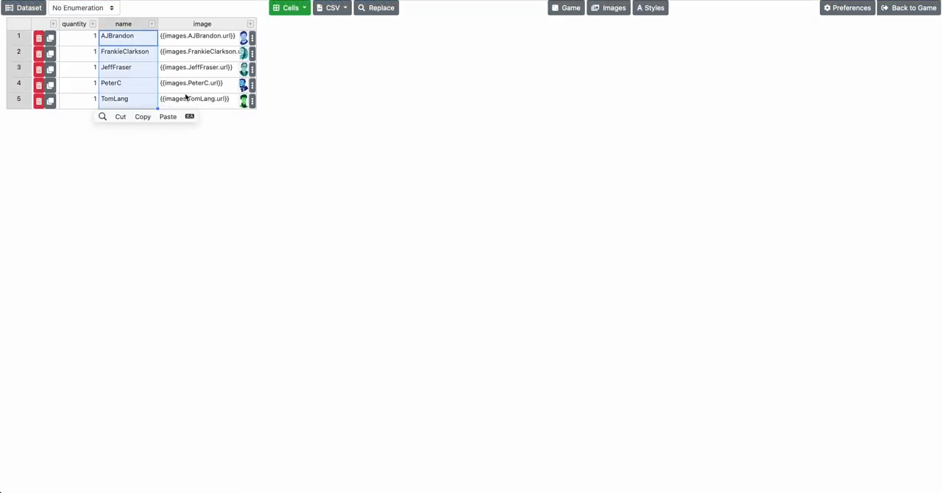
left_click_drag(186, 97, 190, 45)
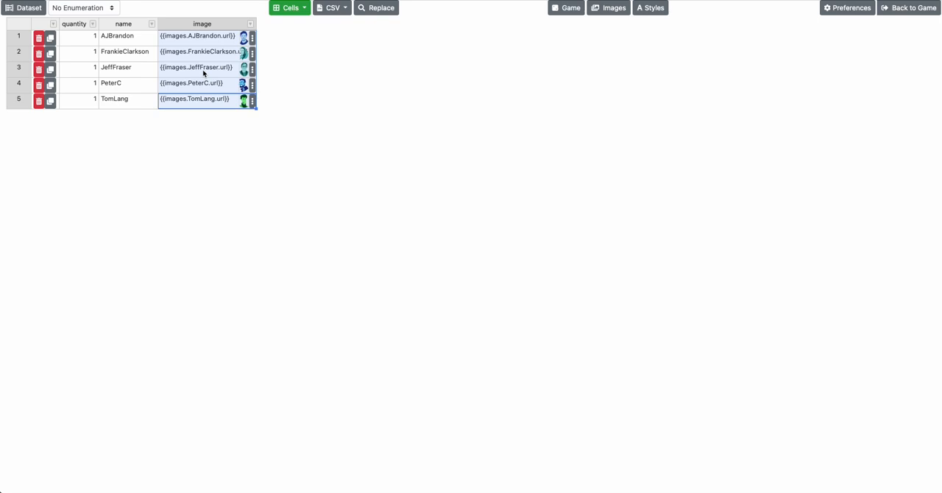
left_click(340, 8)
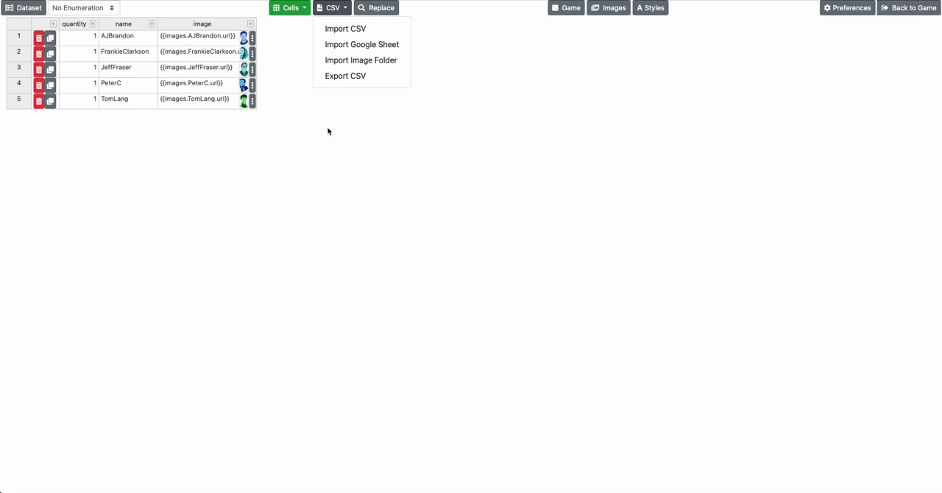
Return to the game and create a Mini Deck design with a single back that uses the Just Faces dataset
left_click(896, 13)
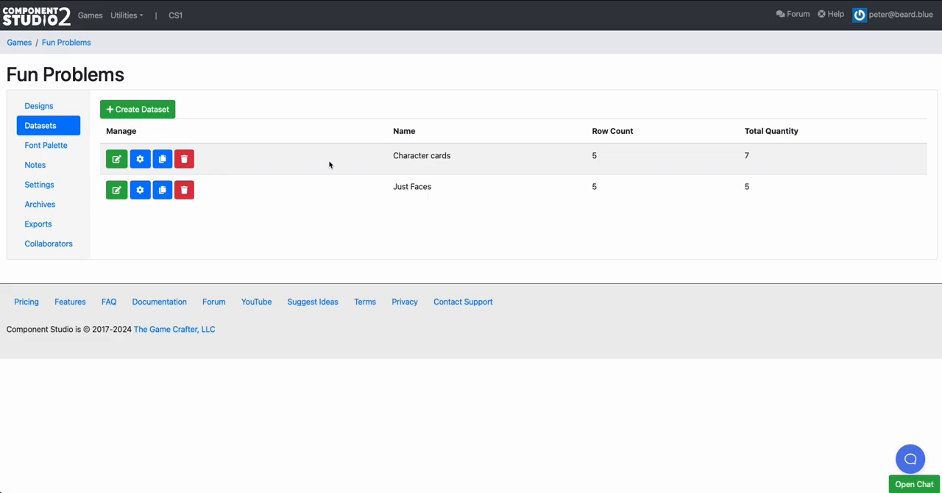
left_click(45, 106)
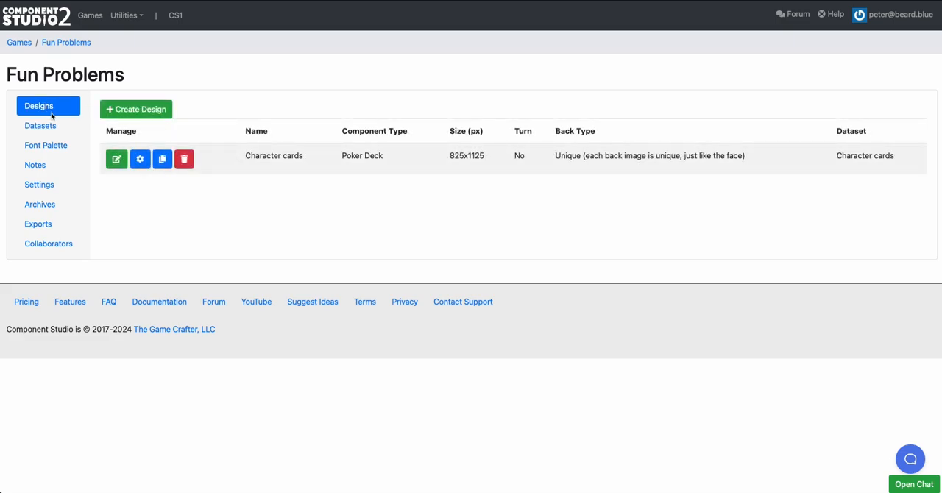
left_click(110, 112)
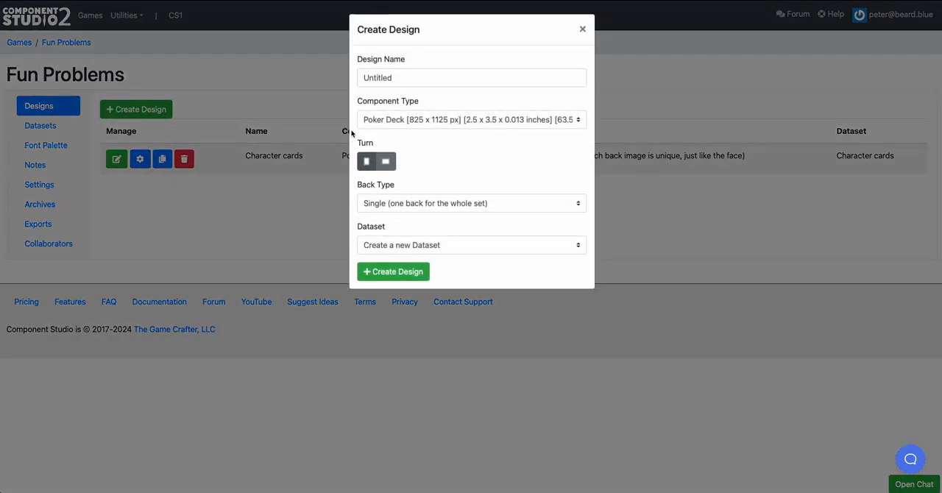
left_click(400, 116)
scroll(406, 128, "up", 2)
left_click(405, 130)
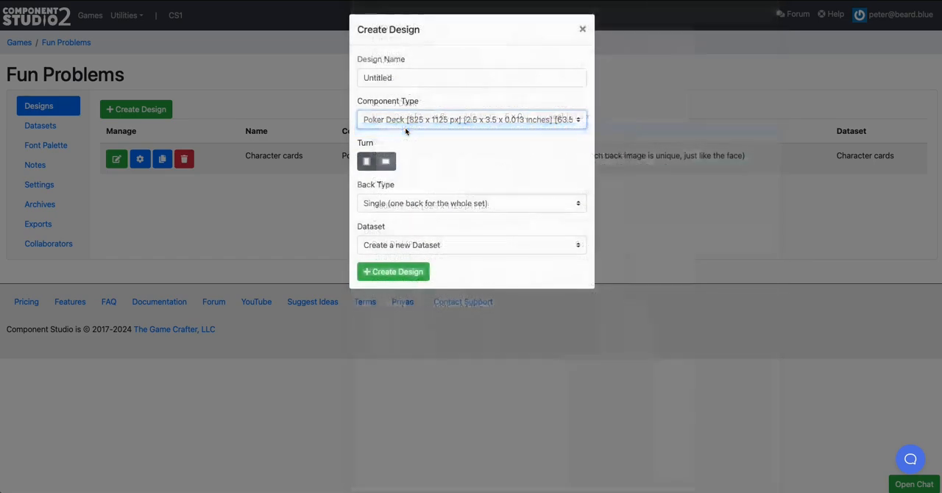
left_click(397, 251)
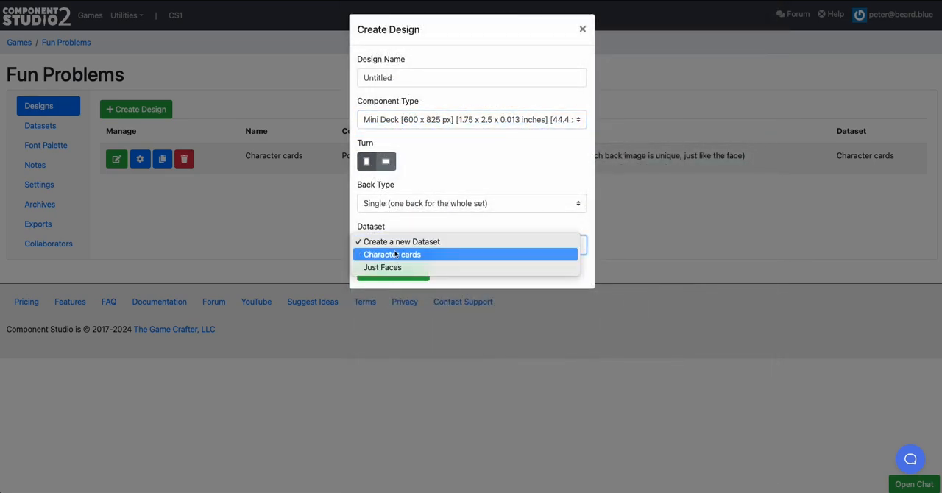
left_click(390, 267)
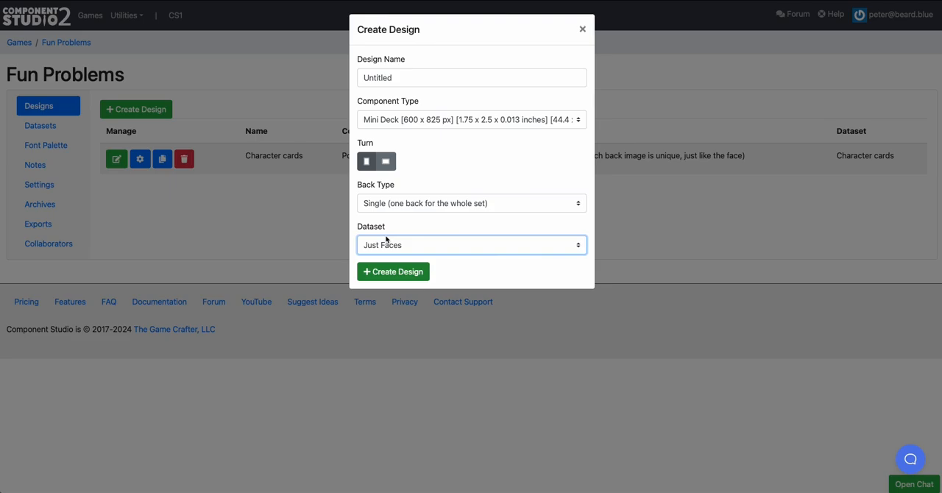
left_click(387, 119)
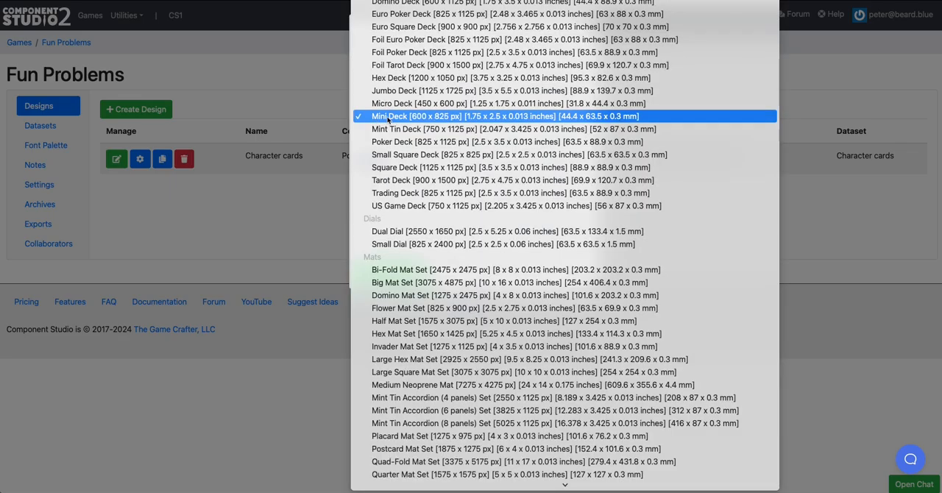
left_click(395, 117)
left_click(392, 271)
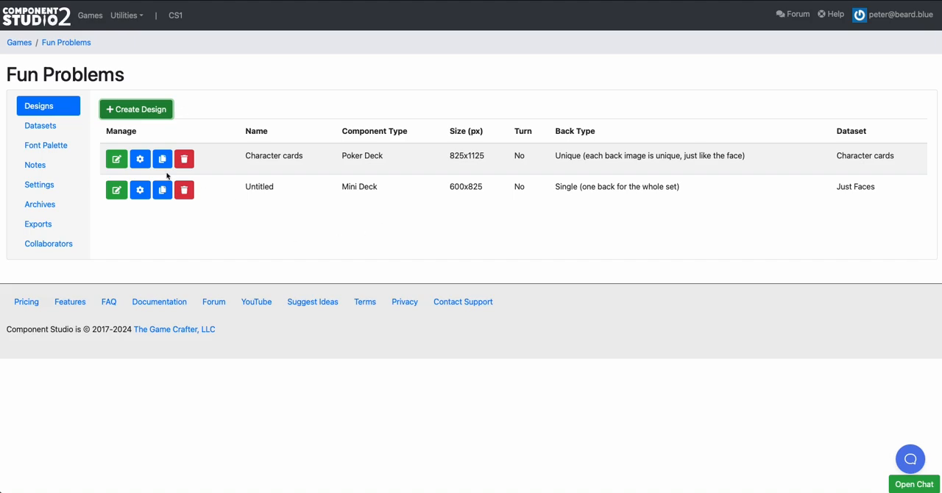
Rename the new Mini Deck design to "Faces" and open it for editing
left_click(140, 190)
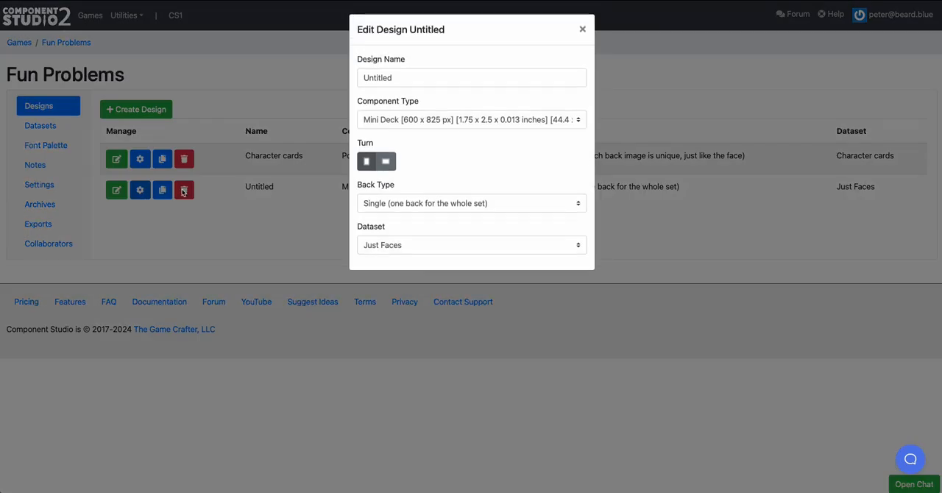
left_click(400, 80)
double_click(400, 79)
type("Faces")
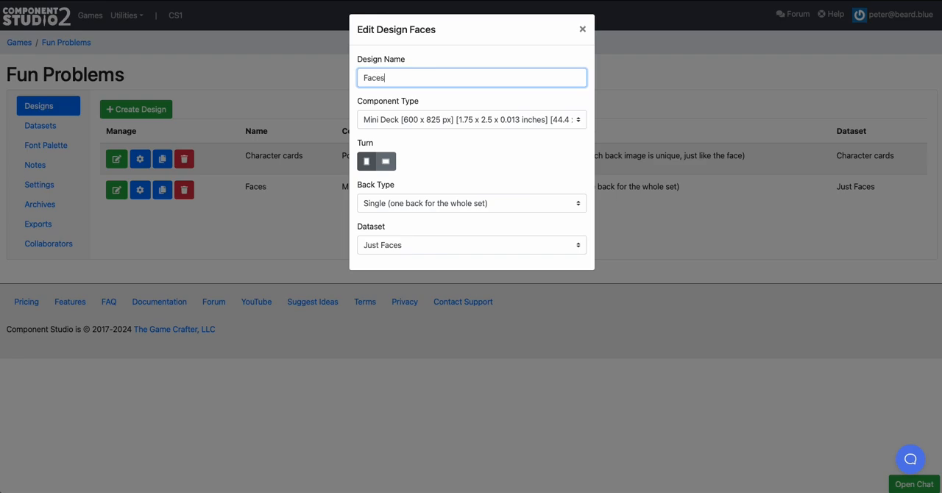
left_click(261, 189)
left_click(116, 190)
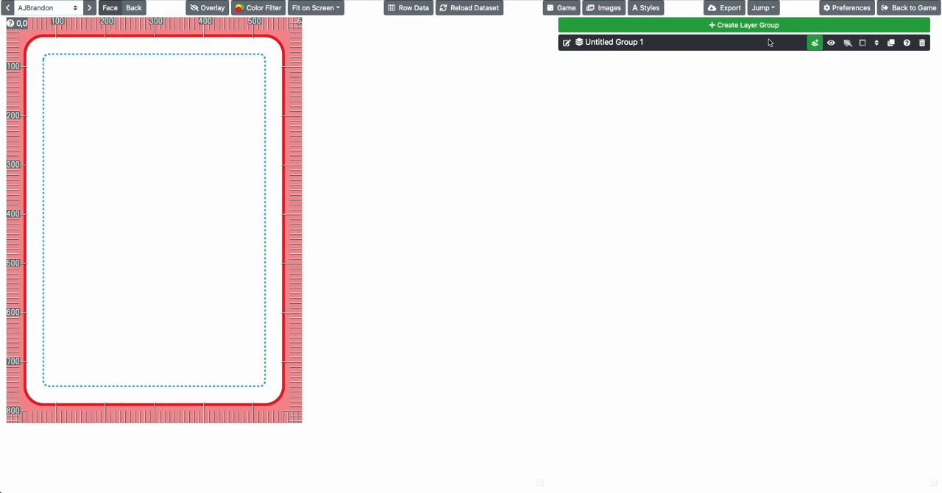
Add an image layer to the layer group and set its image to {{ row.image }}
left_click(814, 42)
left_click(822, 79)
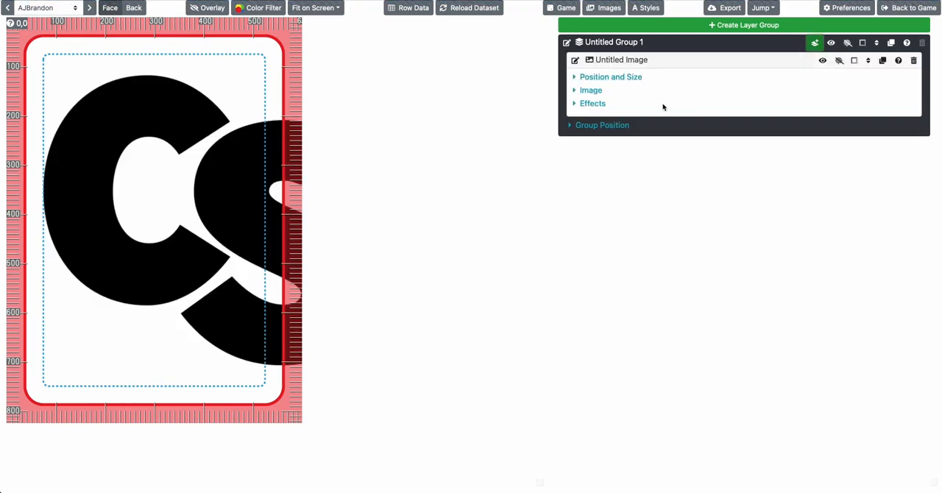
left_click(595, 89)
left_click(674, 117)
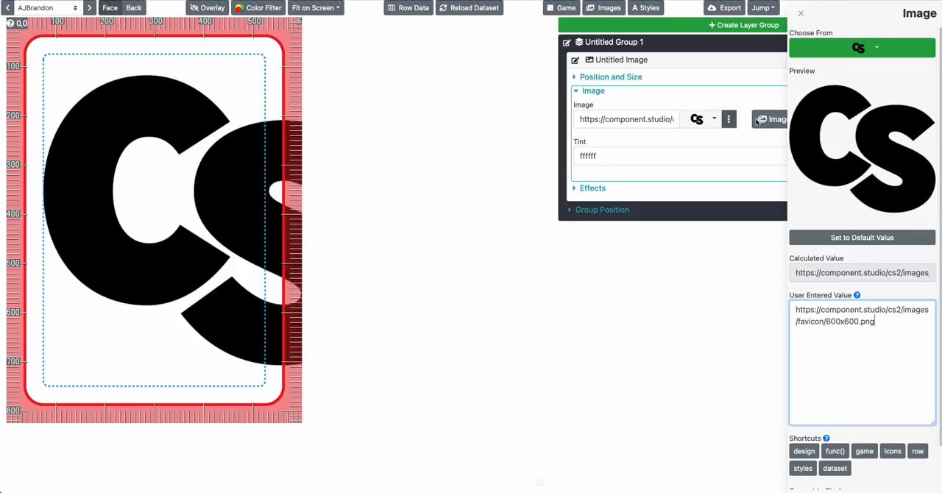
left_click(913, 455)
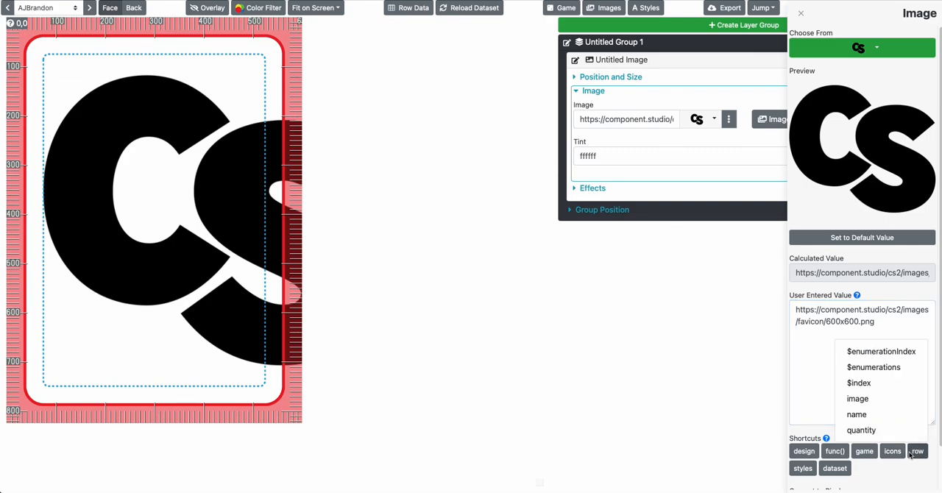
left_click(858, 399)
key("ctrl+a")
type("{{ row.image }}")
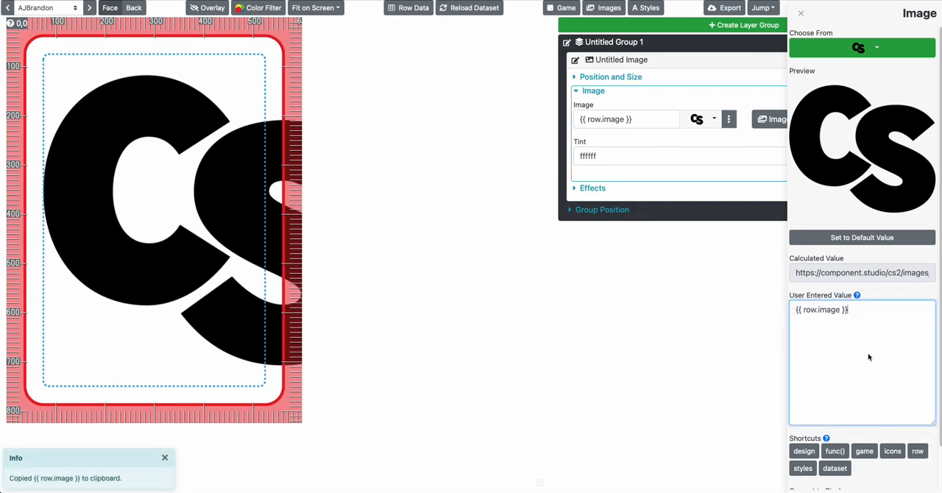
left_click(700, 292)
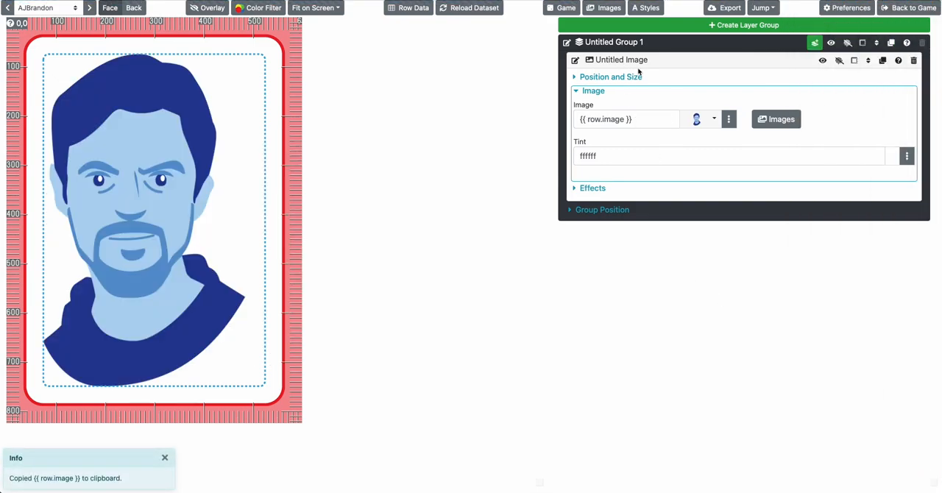
Center the image layer on the full design
left_click(623, 78)
left_click(602, 161)
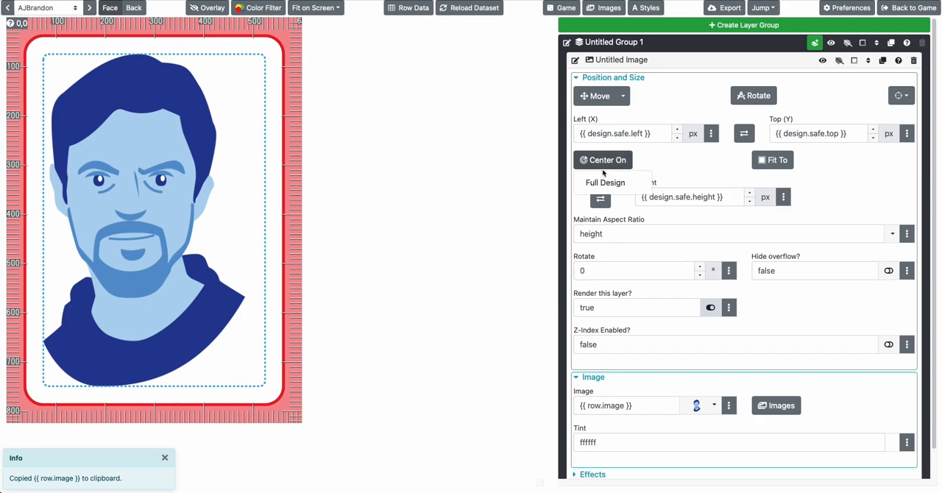
left_click(605, 183)
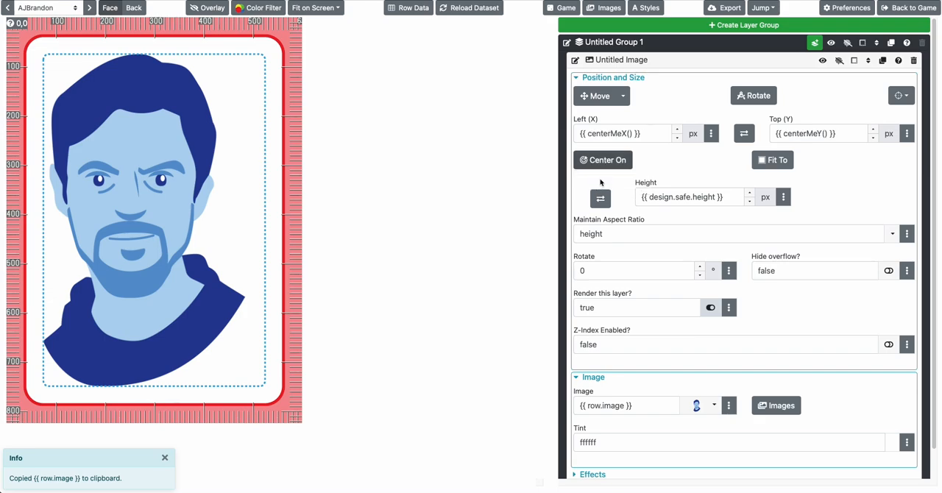
left_click(815, 42)
left_click(674, 216)
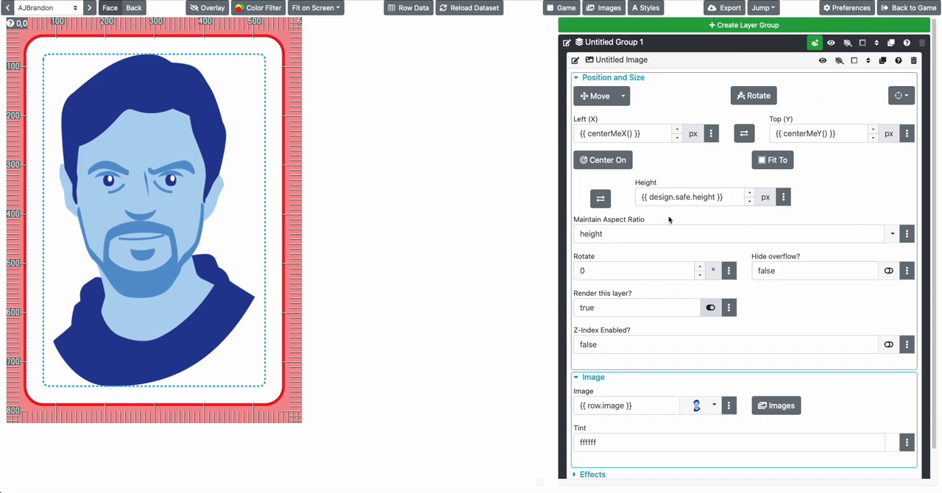
scroll(627, 317, "down", 1)
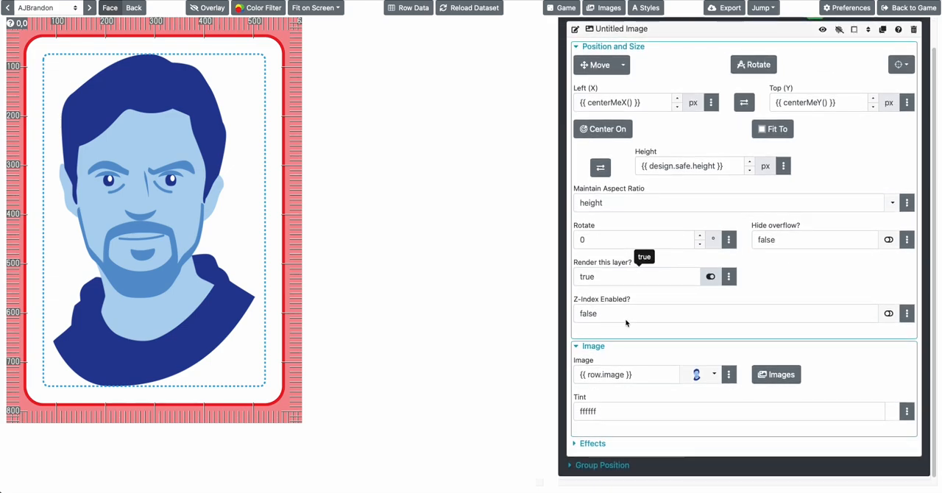
scroll(626, 322, "up", 1)
Examine the design variables and the list of functions available for the image layer's height expression
left_click(684, 196)
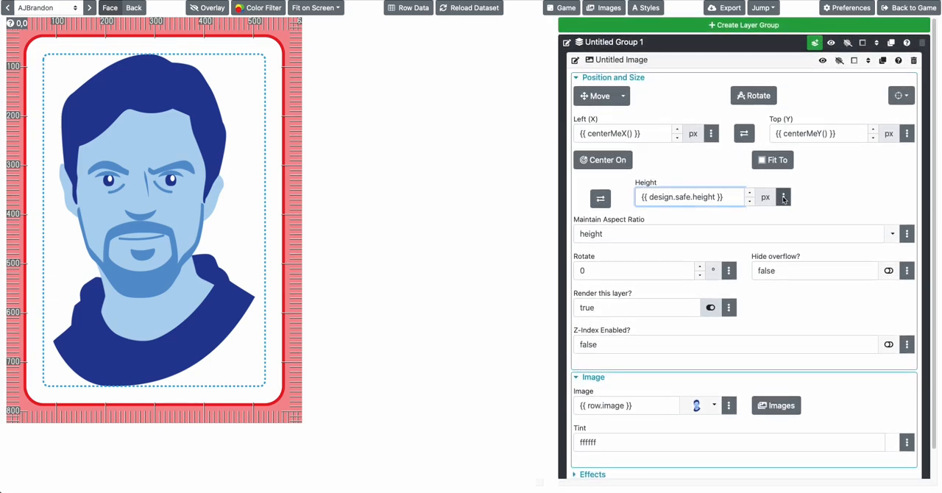
left_click(784, 197)
left_click(809, 278)
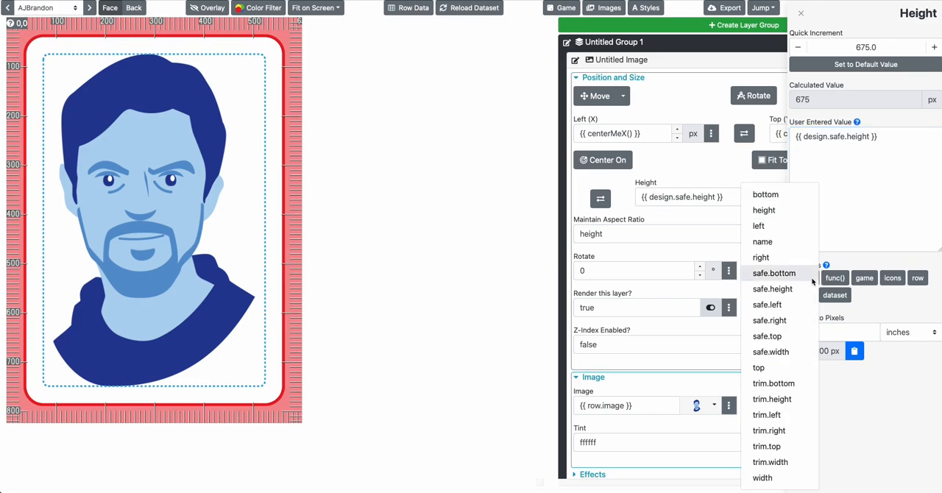
left_click(813, 278)
left_click(834, 277)
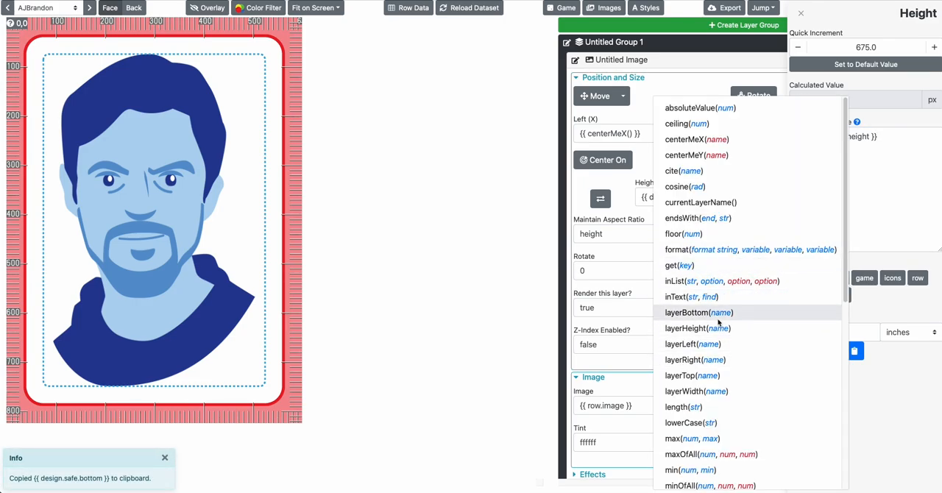
scroll(703, 364, "down", 5)
scroll(700, 366, "down", 4)
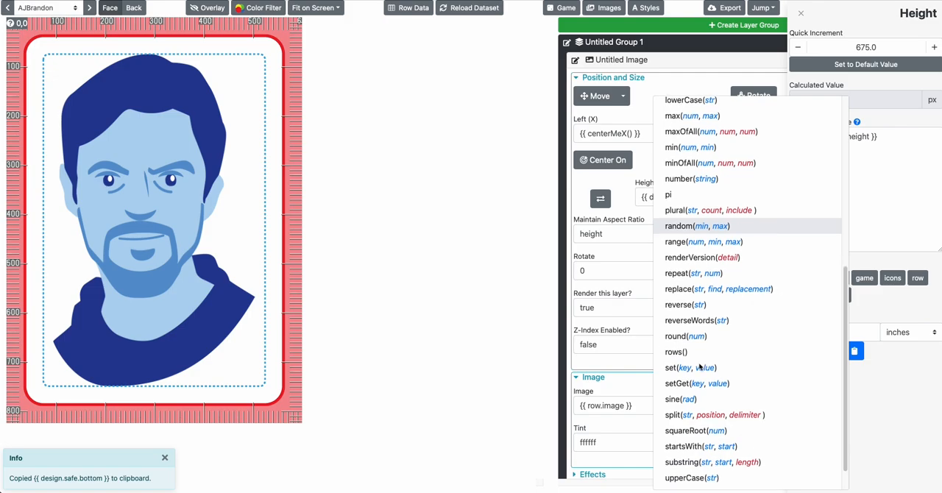
scroll(736, 288, "down", 1)
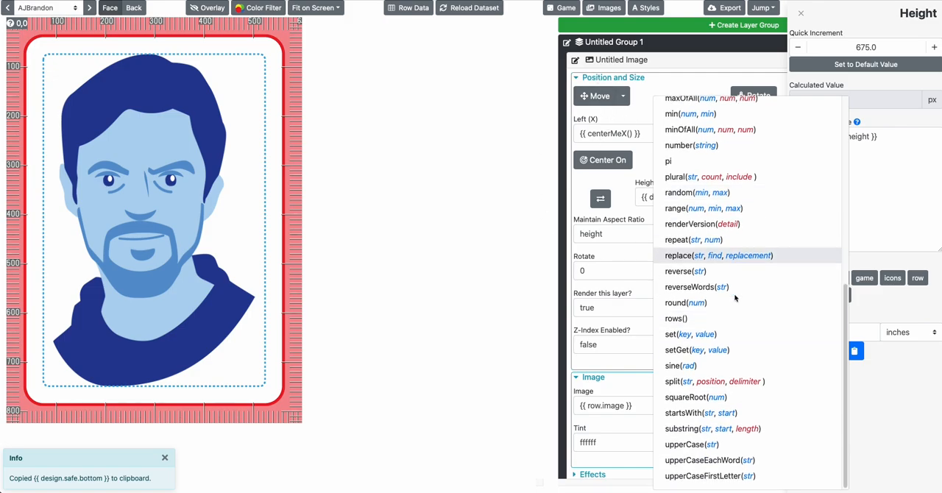
scroll(706, 295, "up", 5)
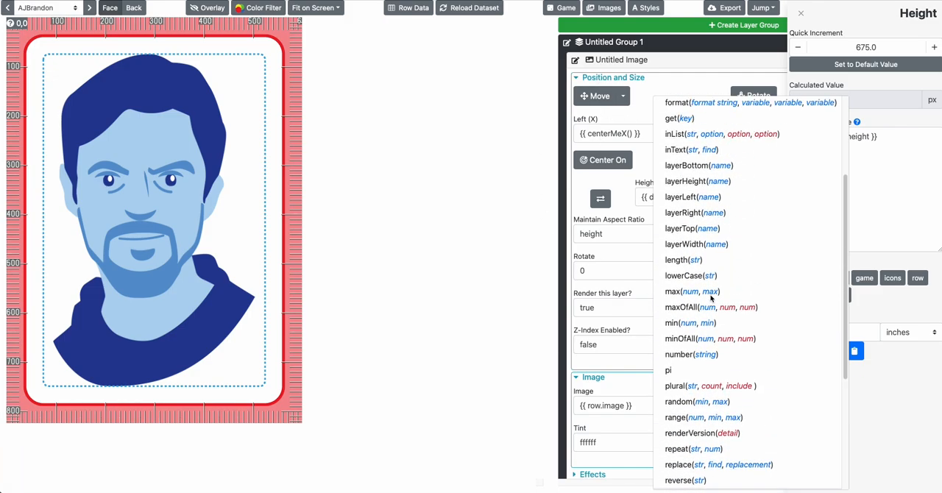
scroll(677, 285, "down", 6)
left_click(549, 242)
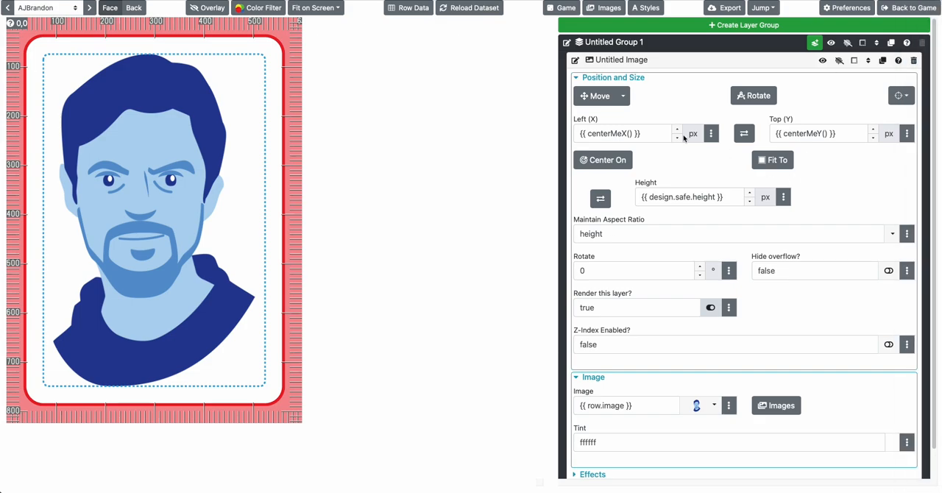
Add a text layer to the layer group and set its text to {{ row.name }}
left_click(815, 42)
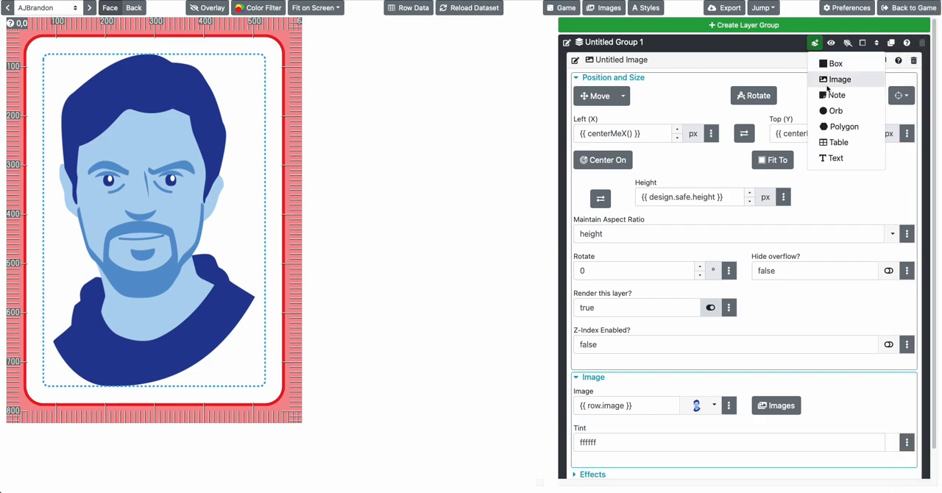
left_click(835, 158)
left_click(585, 58)
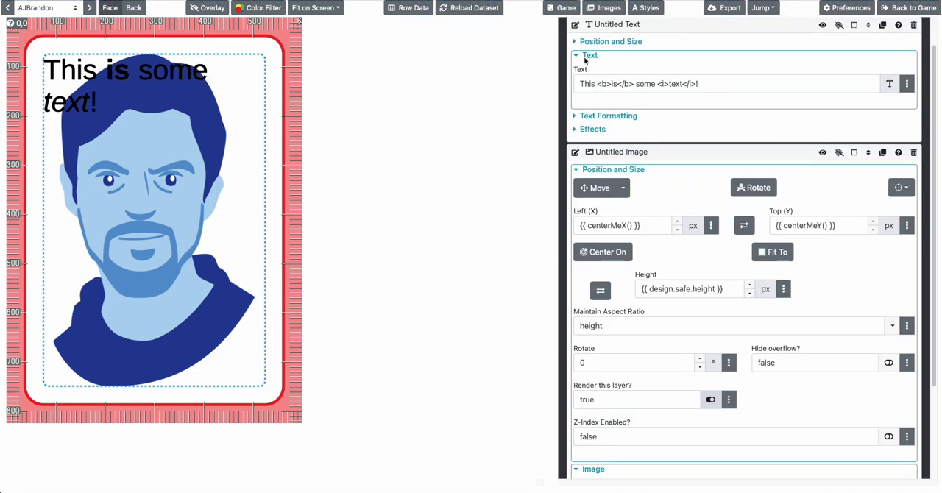
left_click(906, 83)
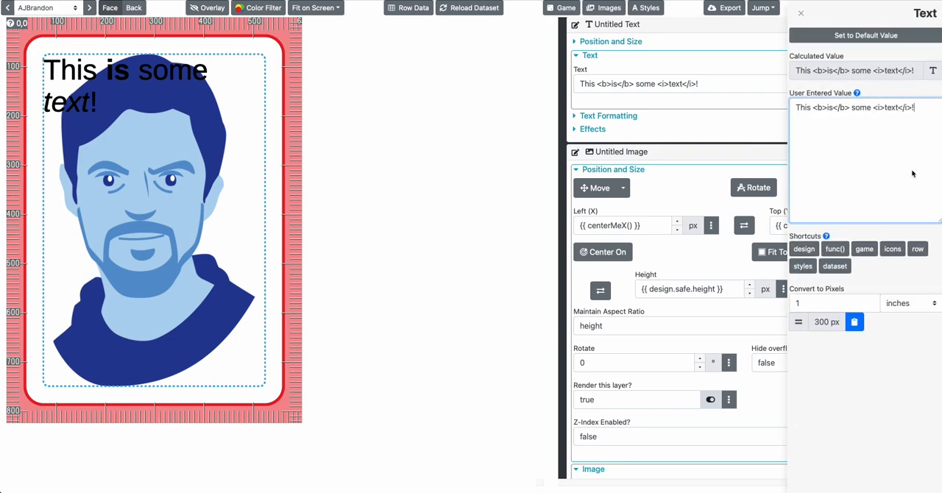
left_click(914, 248)
left_click(857, 212)
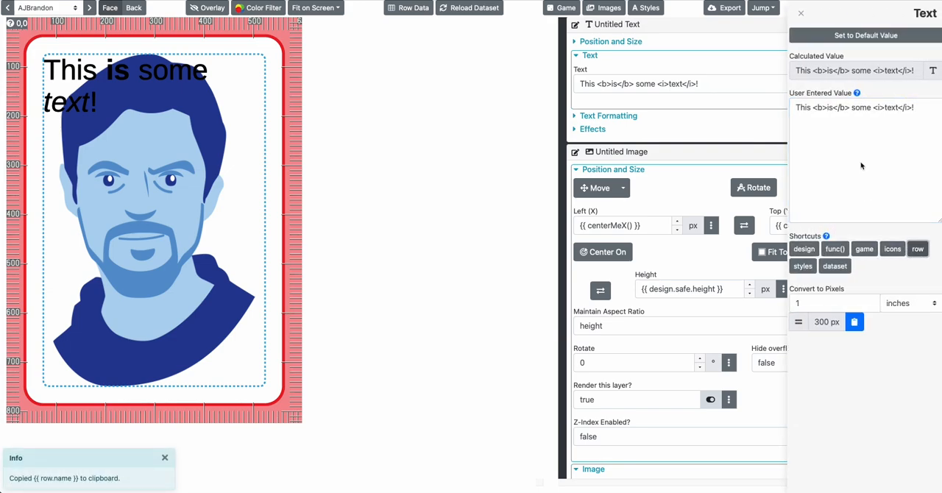
left_click(848, 159)
key("ctrl+a")
key("ctrl+v")
left_click(688, 103)
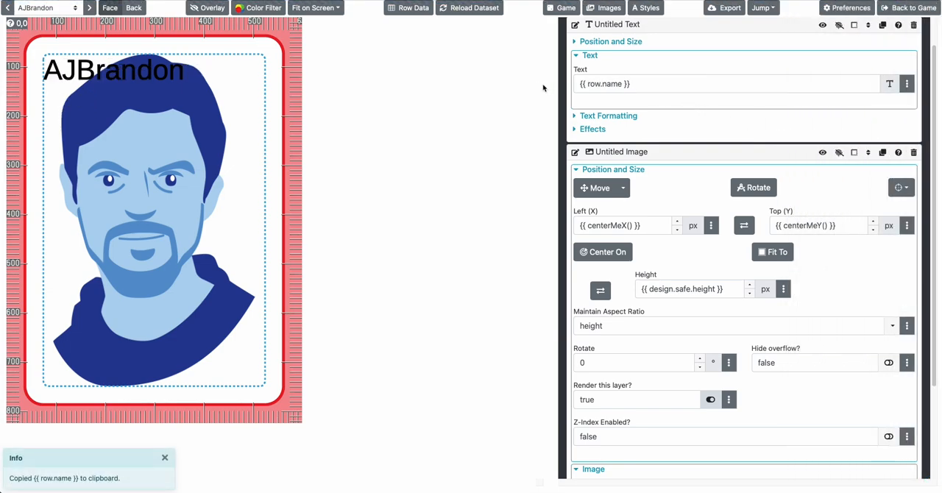
Enable an outline on the text layer with color #FFFFFF and a width of 6 px
left_click(597, 131)
left_click(599, 223)
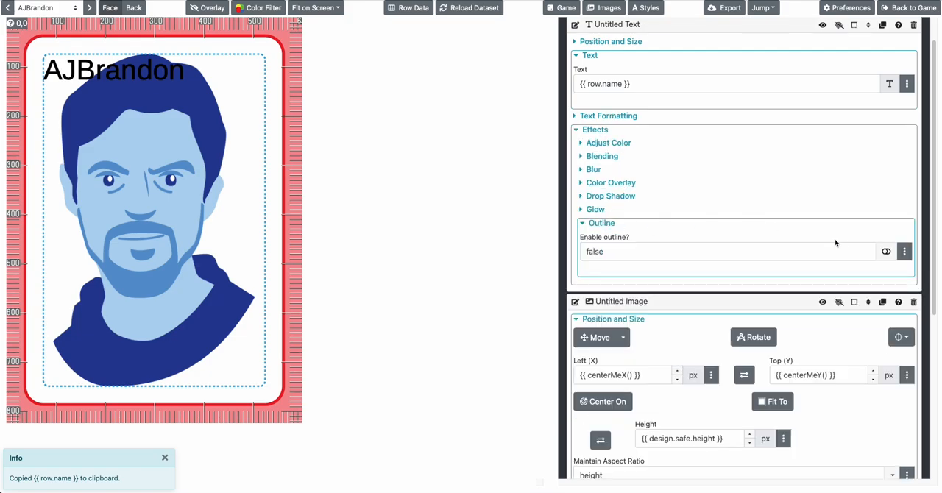
left_click(887, 251)
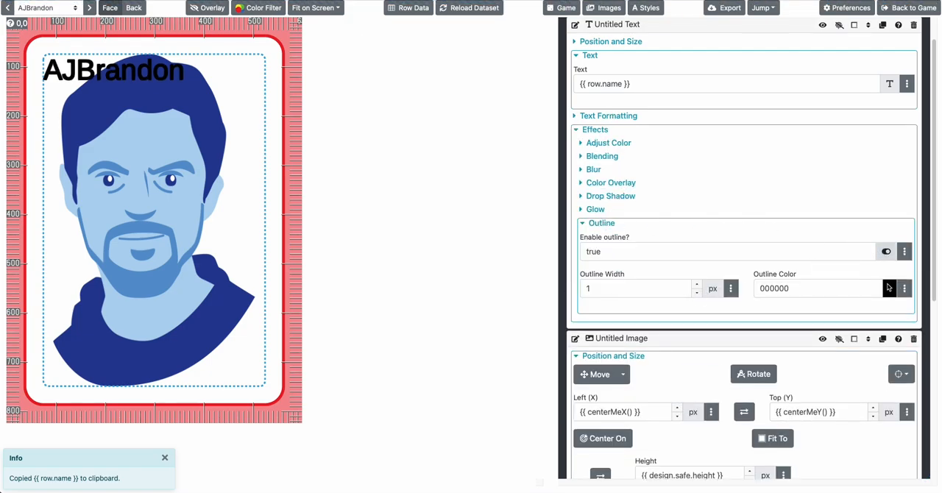
left_click(888, 288)
left_click(817, 166)
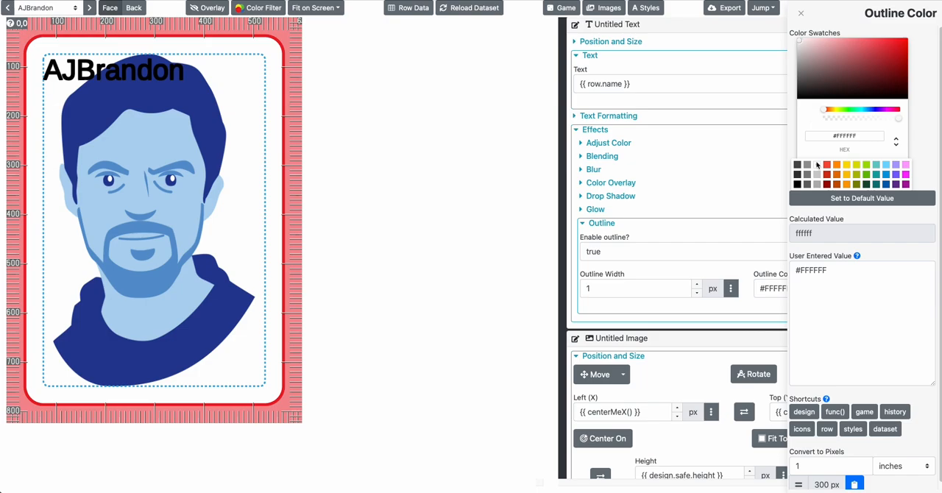
left_click(697, 285)
left_click(697, 285)
left_click(696, 286)
left_click(696, 285)
left_click(696, 286)
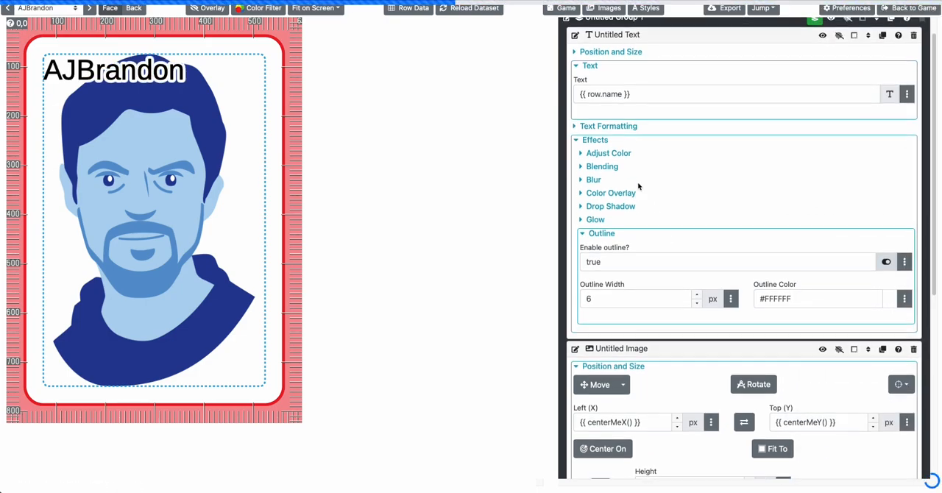
Set the text layer's horizontal alignment to center
left_click(621, 151)
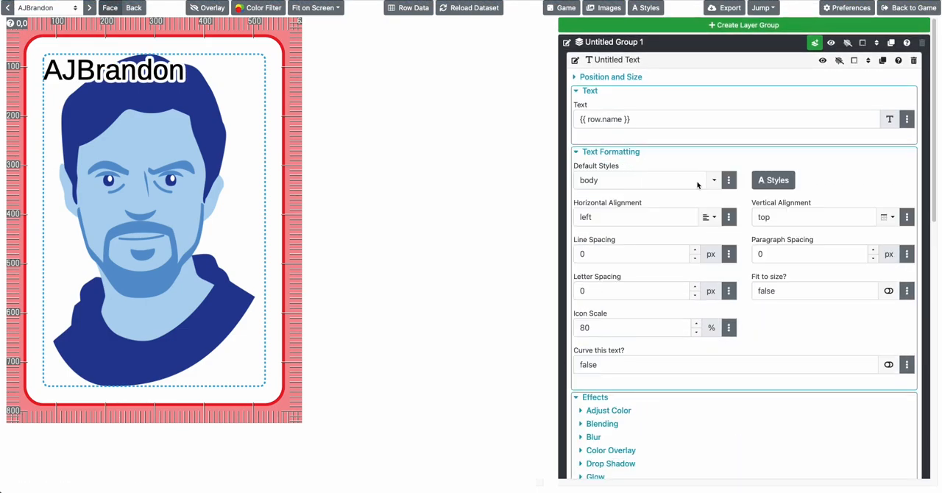
left_click(709, 217)
left_click(666, 253)
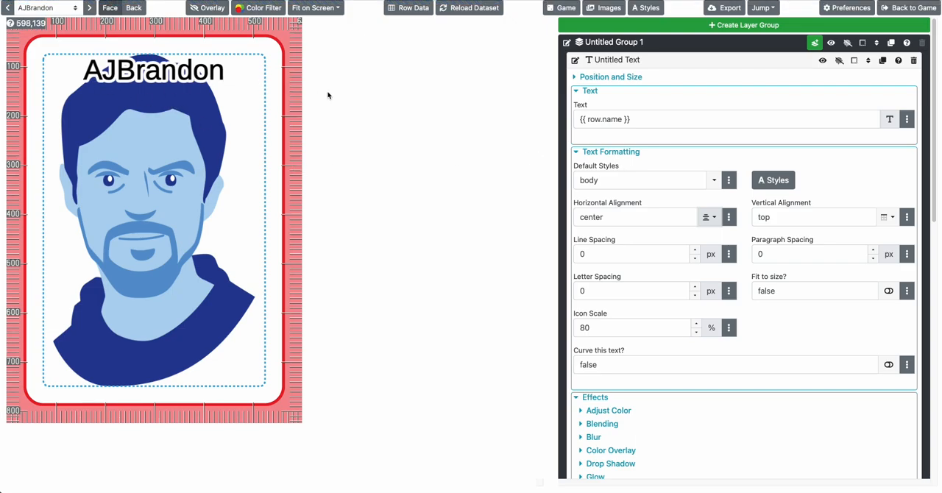
Copy the upperCase function shortcut and insert {{ upperCase('foo') }} into the text layer's expression before row.name
left_click(633, 122)
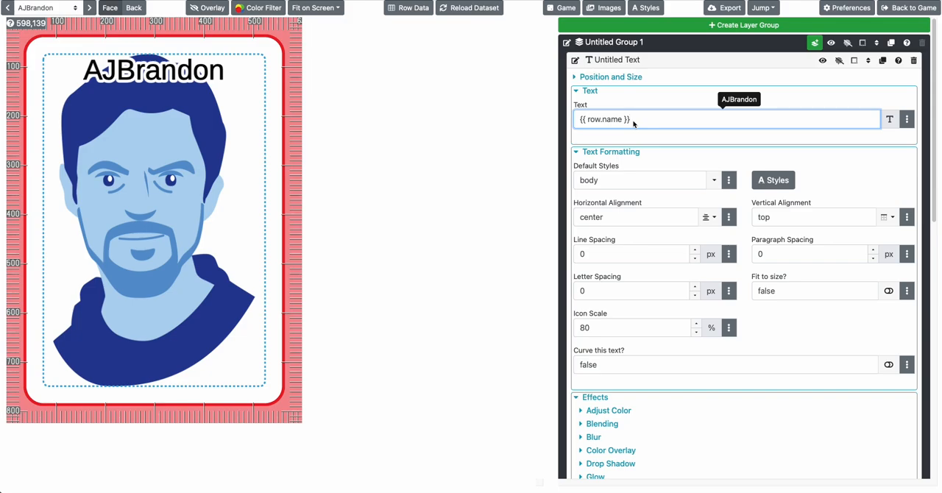
left_click(906, 122)
left_click(837, 251)
scroll(741, 361, "down", 1)
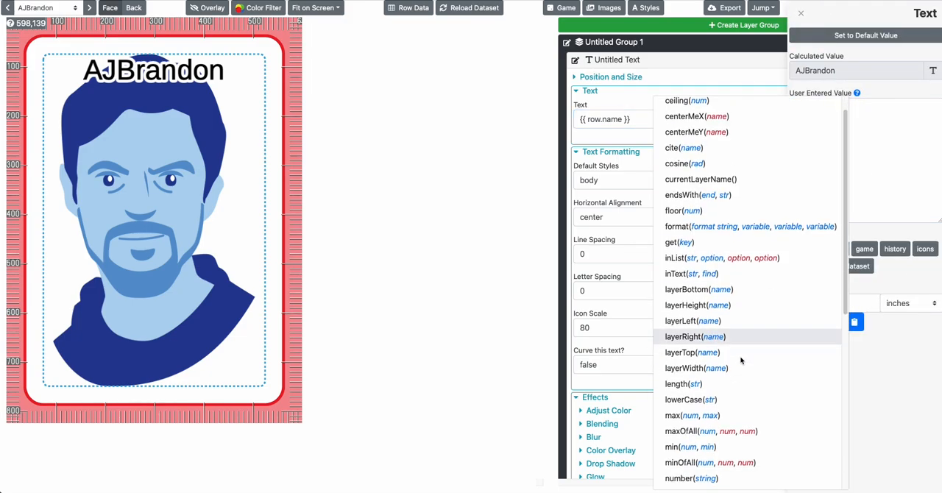
scroll(741, 360, "down", 9)
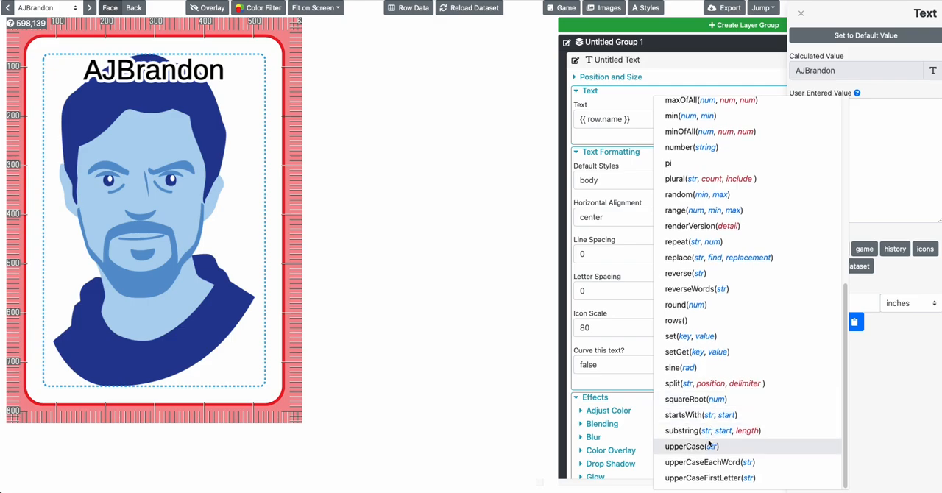
left_click(688, 446)
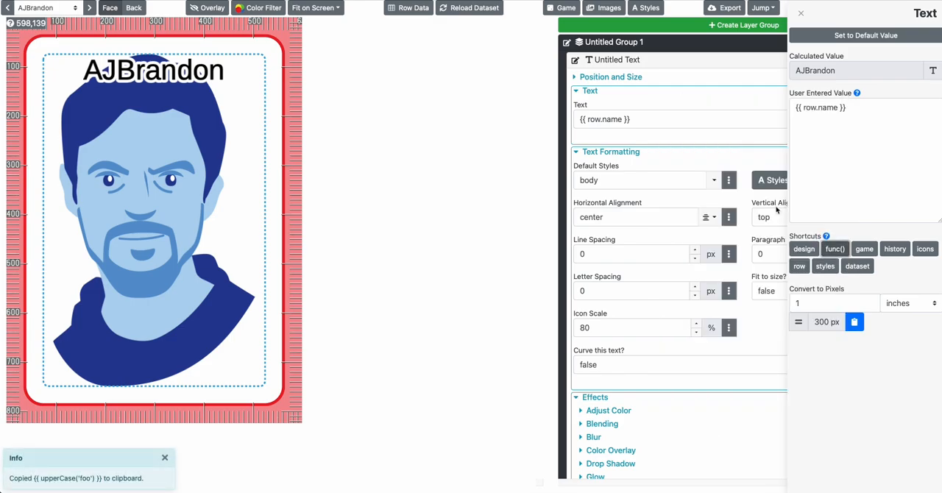
left_click(804, 107)
key("ctrl+v")
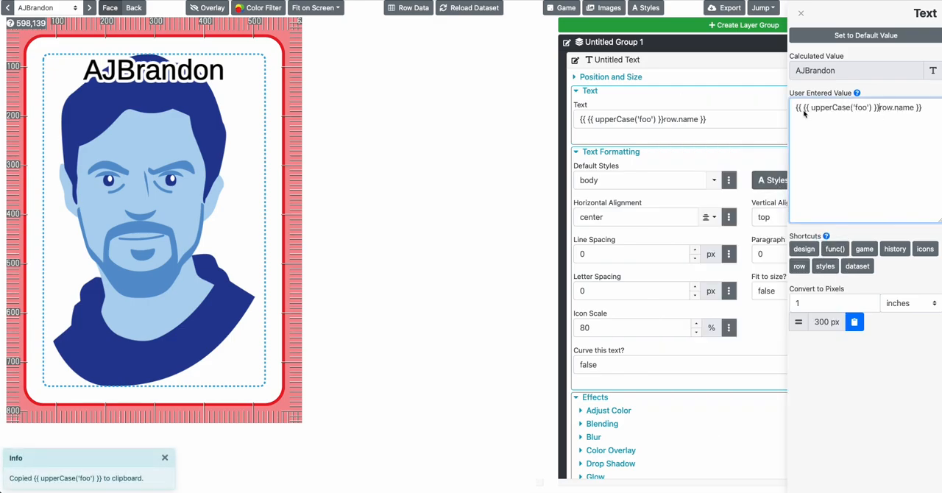
Remove the duplicate braces and replace foo with row.name, making the expression {{ upperCase('row.name') }}
key("Delete")
key("Delete")
key("Delete")
key("Delete")
key("Delete")
key("Delete")
key("Delete")
key("Delete")
key("Delete")
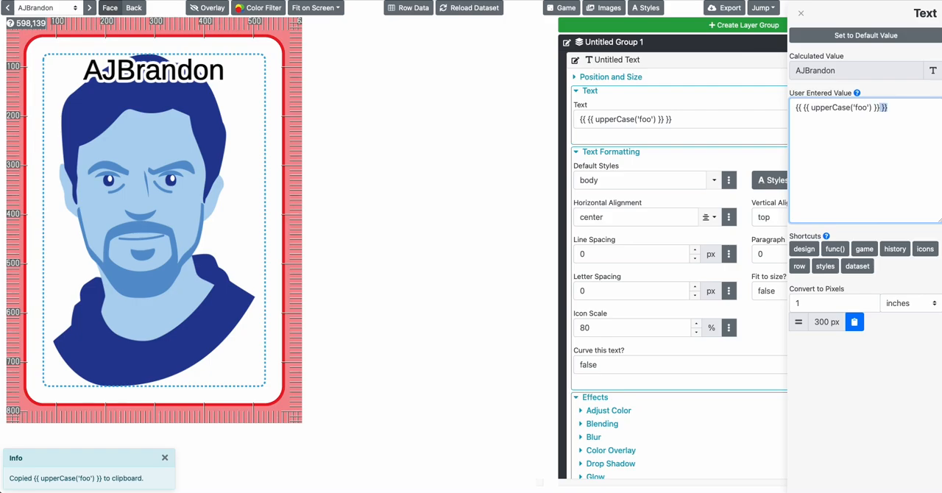
key("BackSpace")
key("ctrl+Home")
key("Delete")
key("Delete")
key("Delete")
key("ctrl+shift+Left")
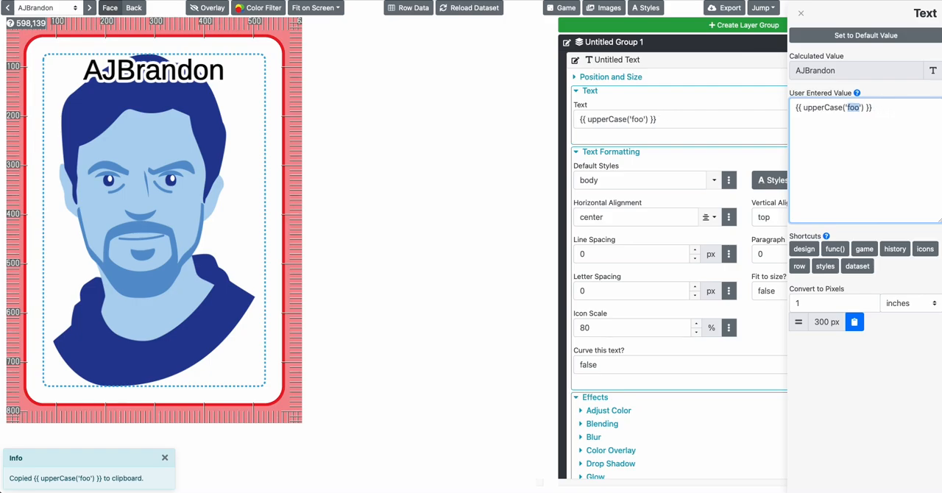
key("ctrl+v")
key("Tab")
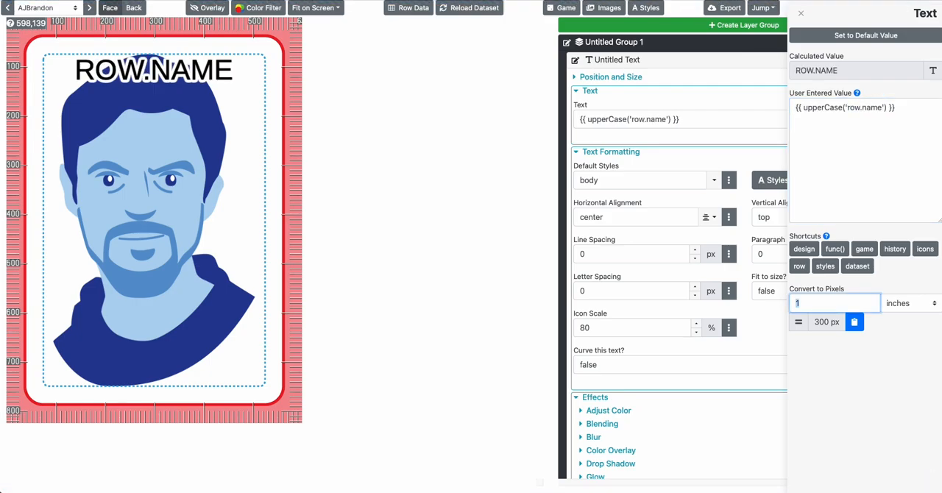
Remove the quotes around row.name so the text expression reads {{ upperCase(row.name) }}, and close the value editor
left_click(851, 111)
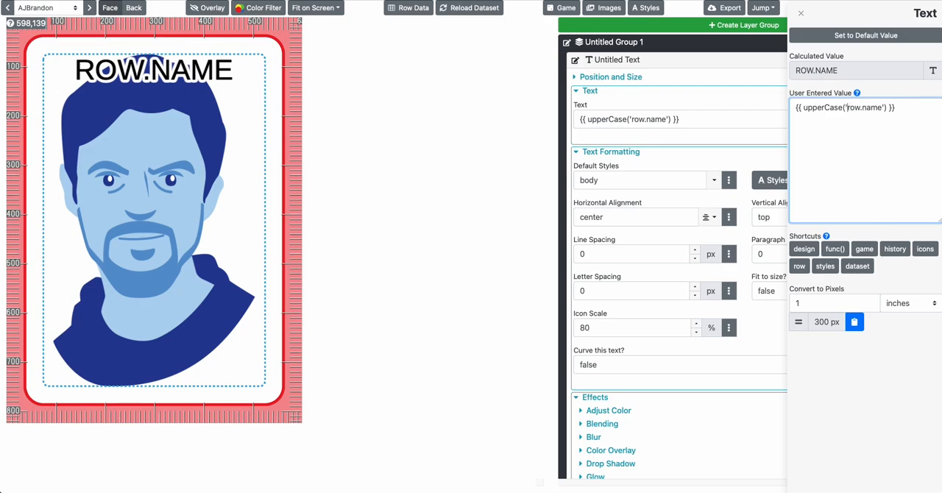
key("BackSpace")
key("Delete")
key("Tab")
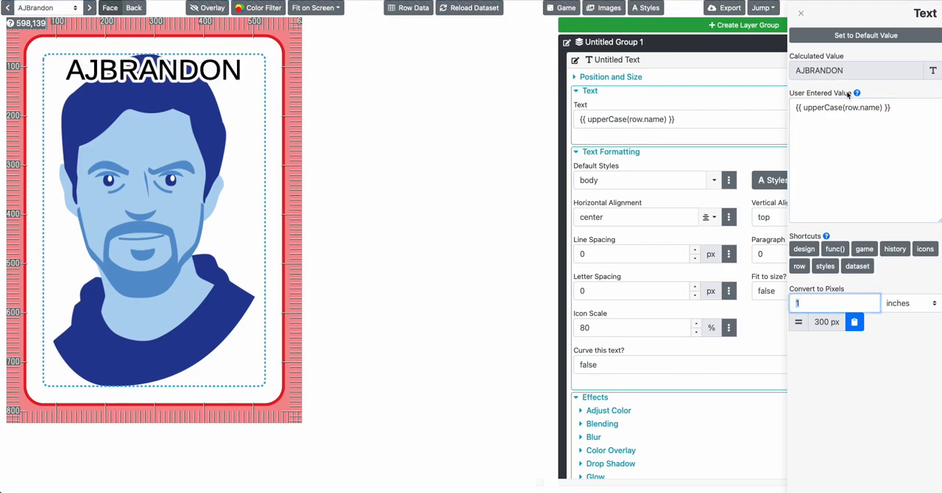
left_click(847, 109)
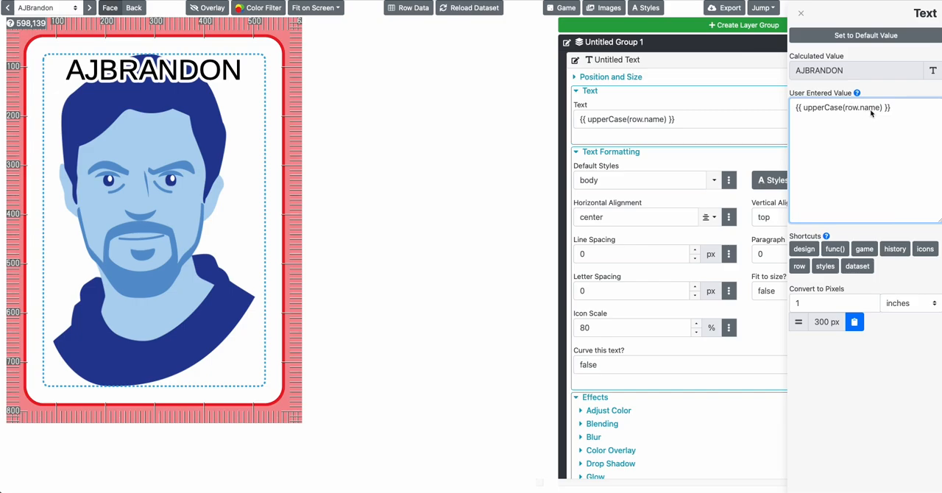
left_click(328, 138)
Step forward through the cards to check the uppercase name on each one
left_click(89, 7)
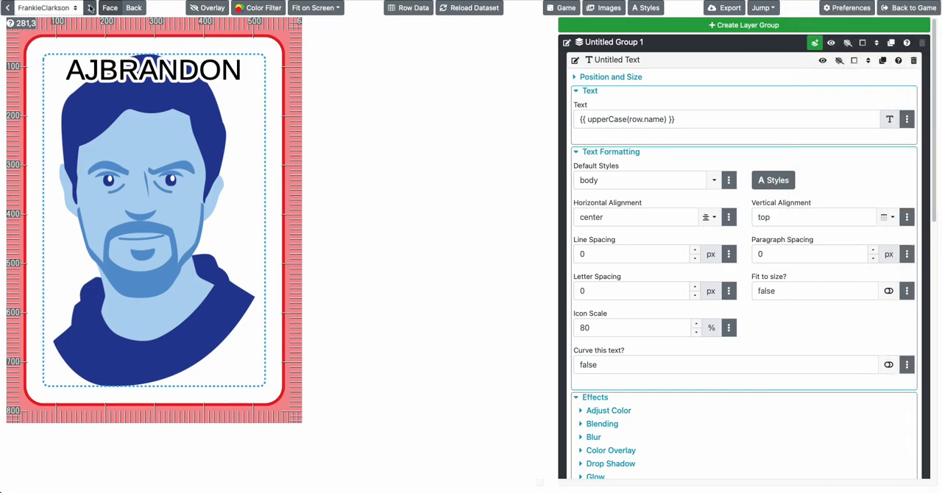
left_click(89, 7)
left_click(89, 8)
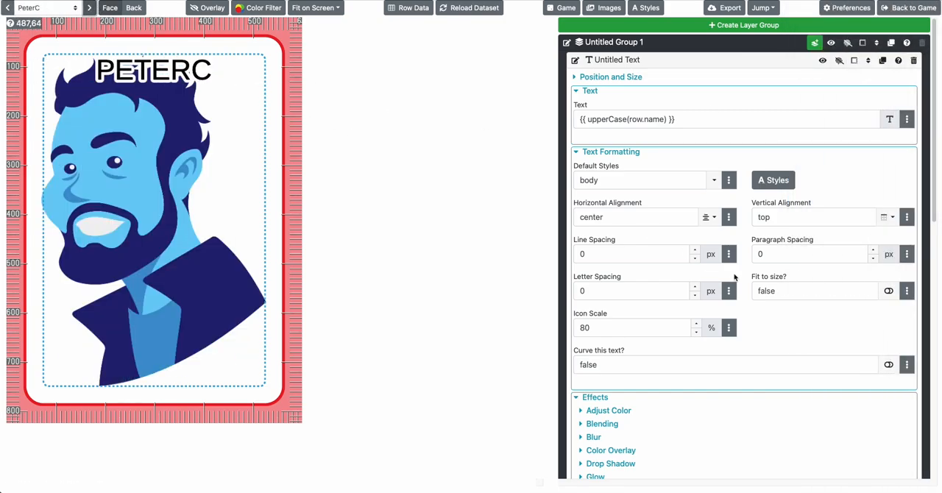
Enable Fit to size for the text layer and step through the cards to check how the names fit
left_click(884, 291)
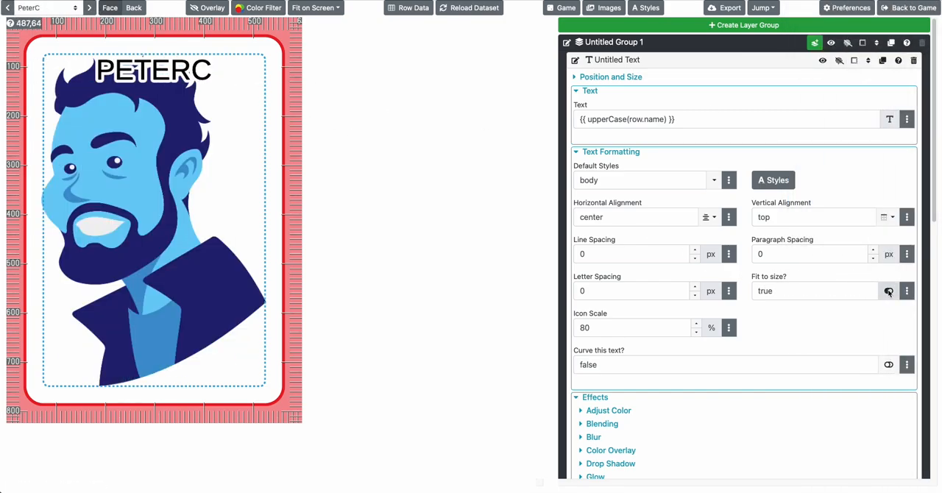
left_click(9, 8)
left_click(9, 8)
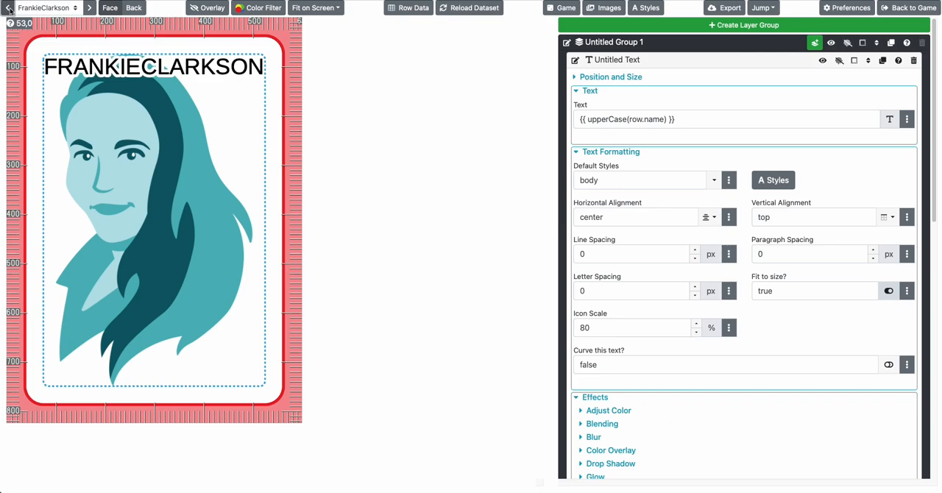
left_click(89, 8)
left_click(89, 8)
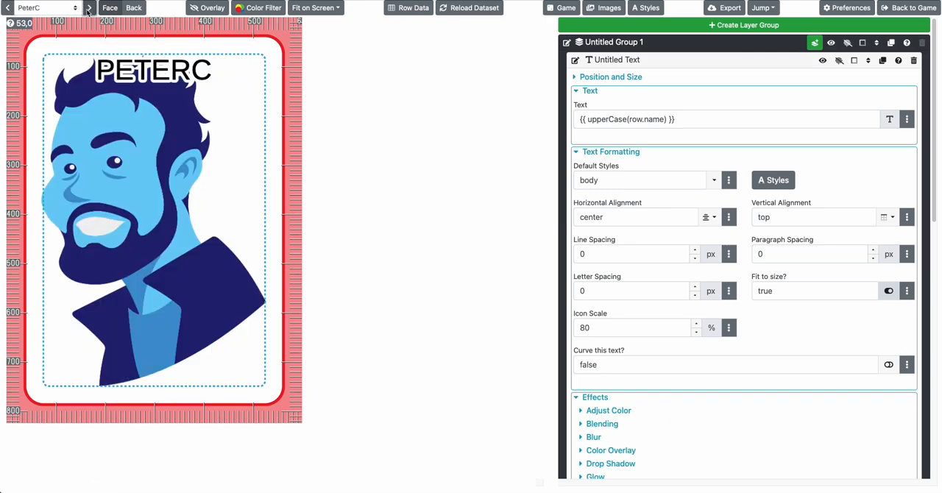
left_click(89, 8)
left_click(88, 8)
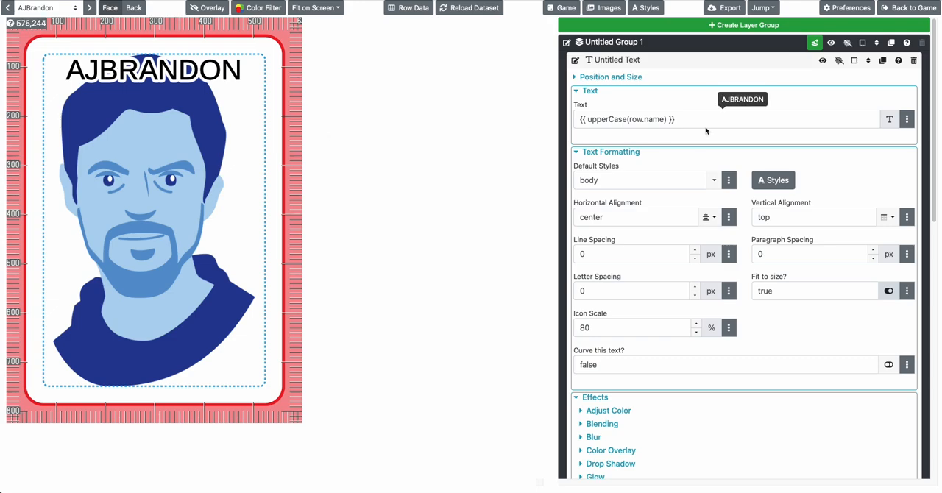
Leave the Faces design for the full games list and look through pages 3 and 1 for another game
left_click(893, 13)
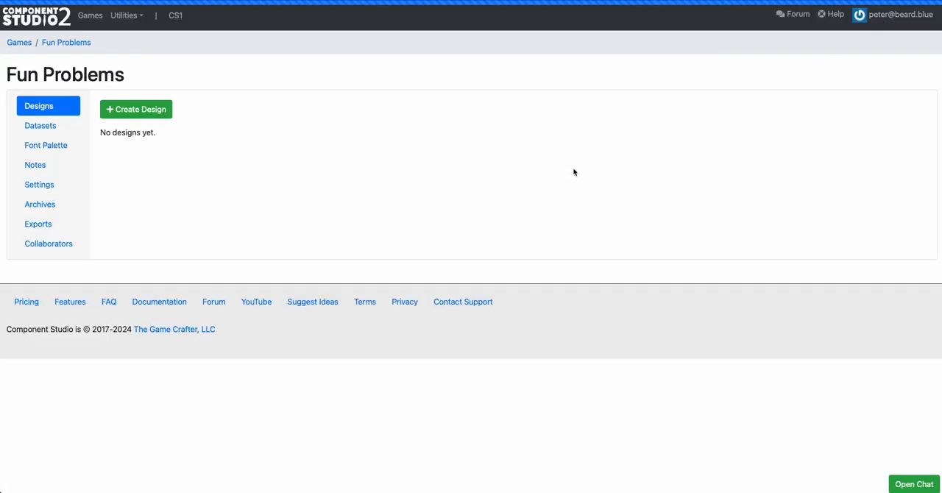
left_click(22, 42)
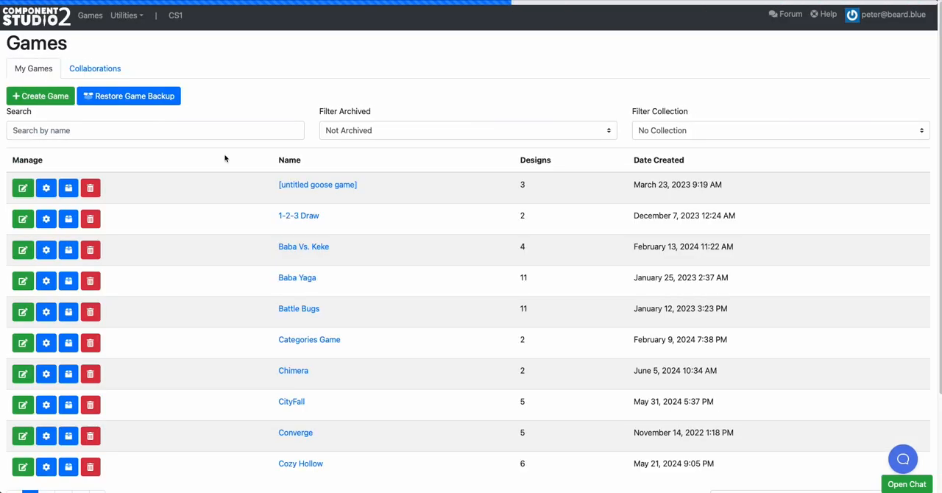
scroll(231, 189, "down", 3)
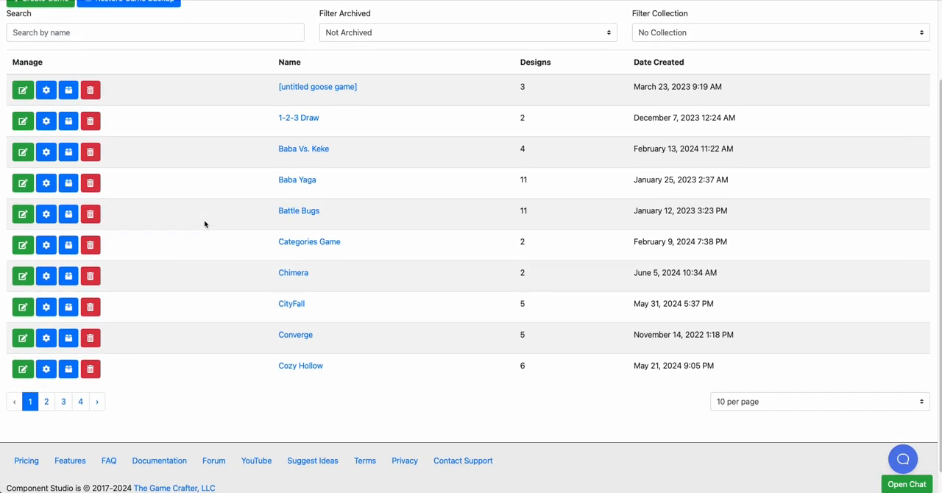
left_click(64, 397)
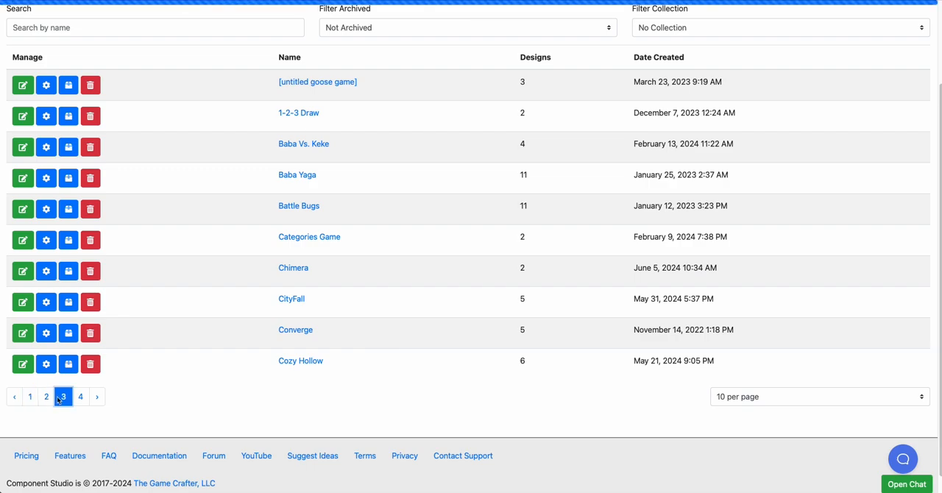
scroll(145, 379, "down", 1)
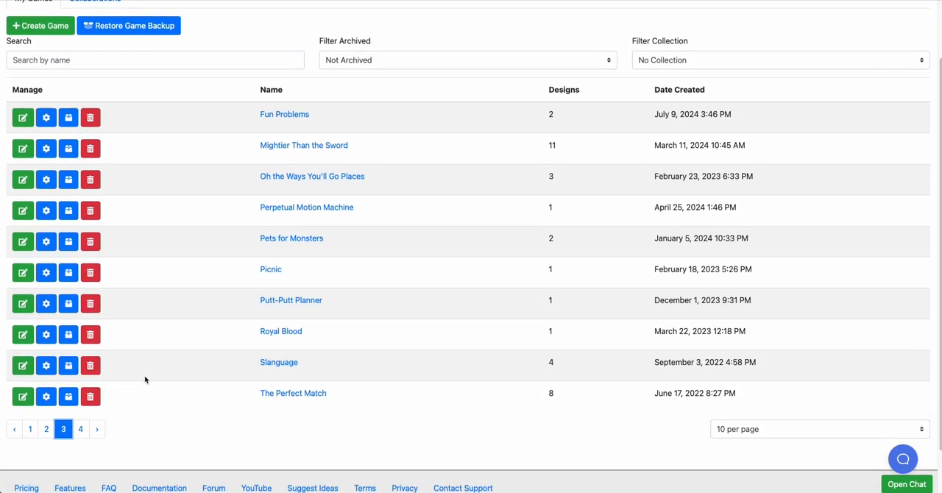
left_click(37, 425)
scroll(170, 406, "down", 1)
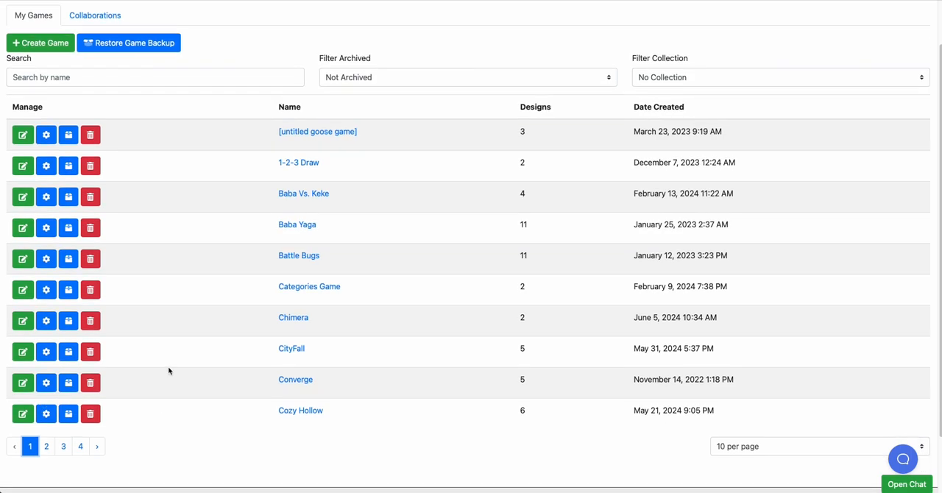
scroll(171, 330, "up", 1)
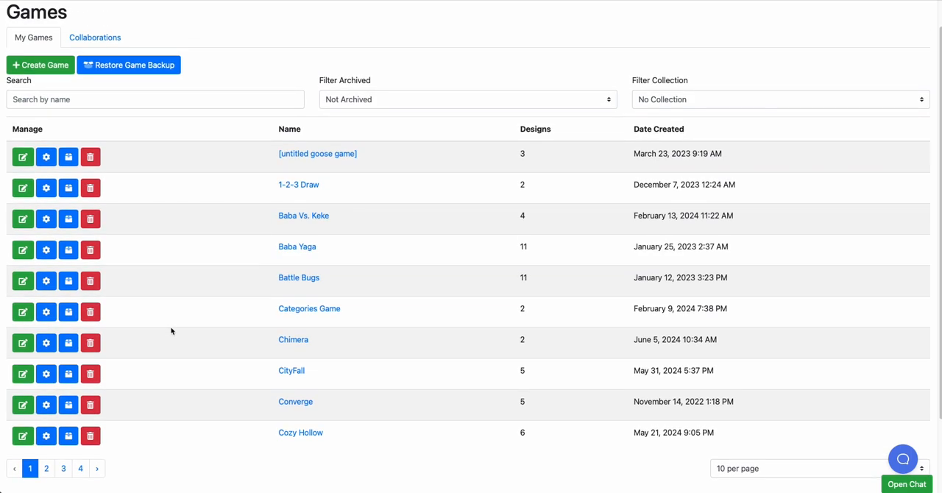
scroll(171, 331, "down", 1)
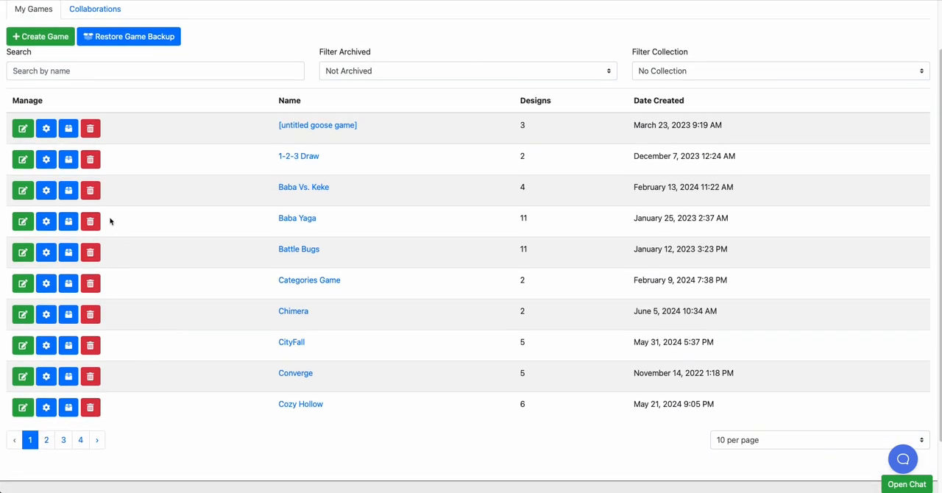
Open the Clue cards dataset of the 1-2-3 Draw game and examine its name rows and empty lettered columns
left_click(23, 159)
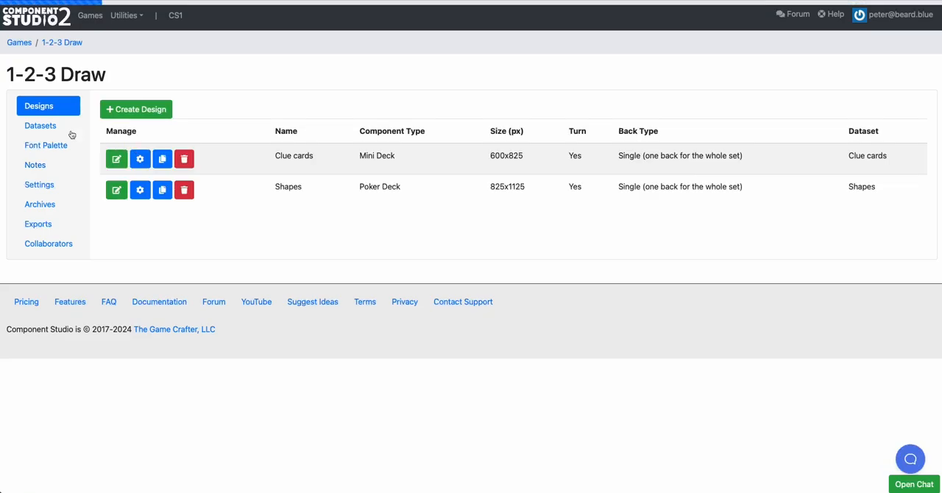
left_click(51, 128)
left_click(117, 159)
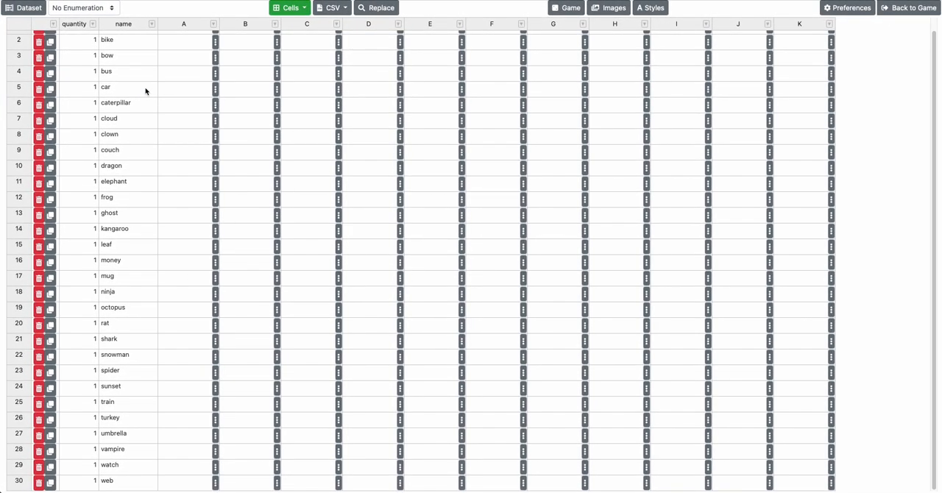
right_click(146, 89)
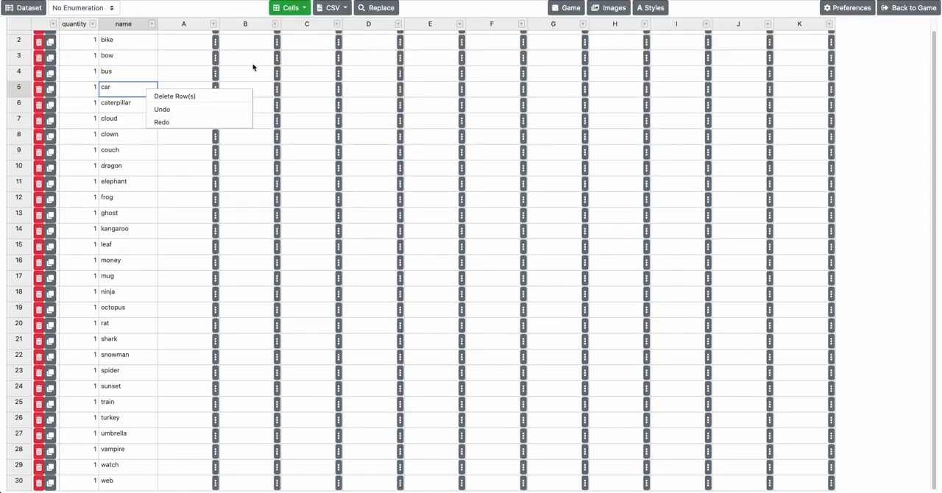
scroll(251, 152, "up", 1)
left_click(322, 131)
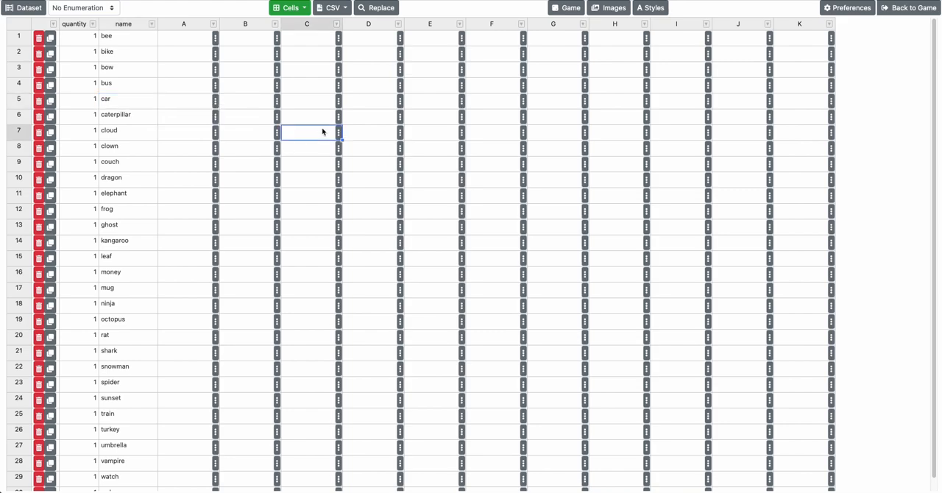
left_click(317, 113)
left_click(293, 58)
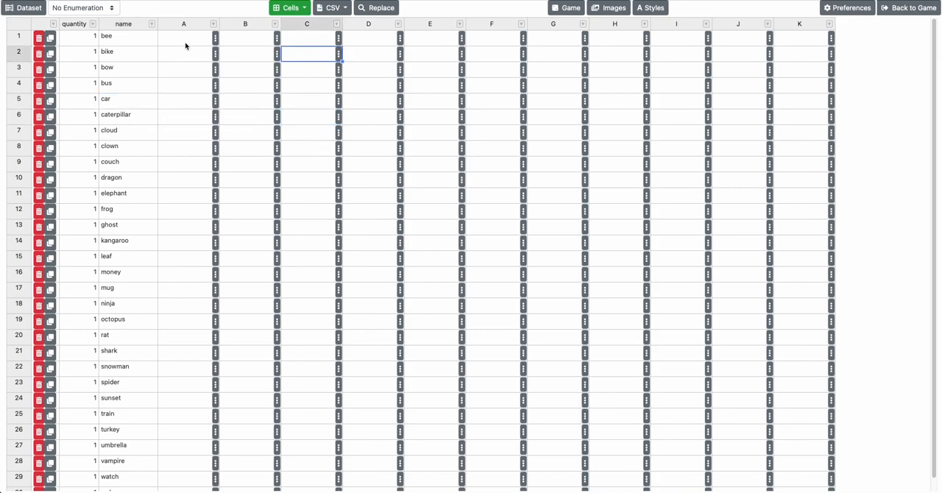
left_click_drag(185, 44, 781, 46)
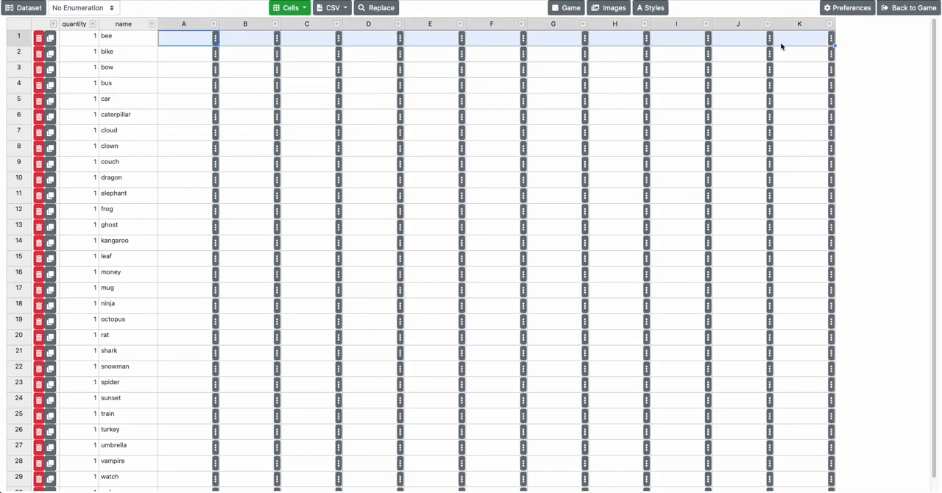
Return from the dataset to the 1-2-3 Draw game and open its Clue cards design
left_click(904, 9)
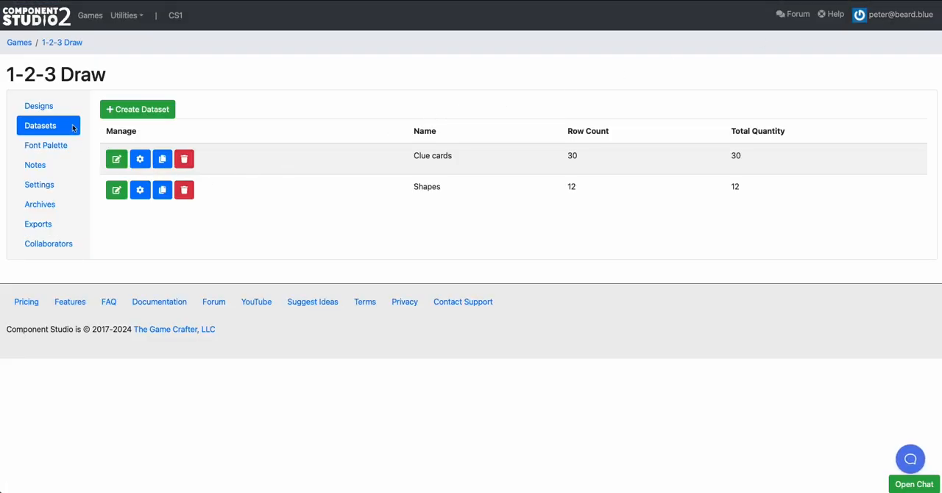
left_click(63, 116)
left_click(112, 156)
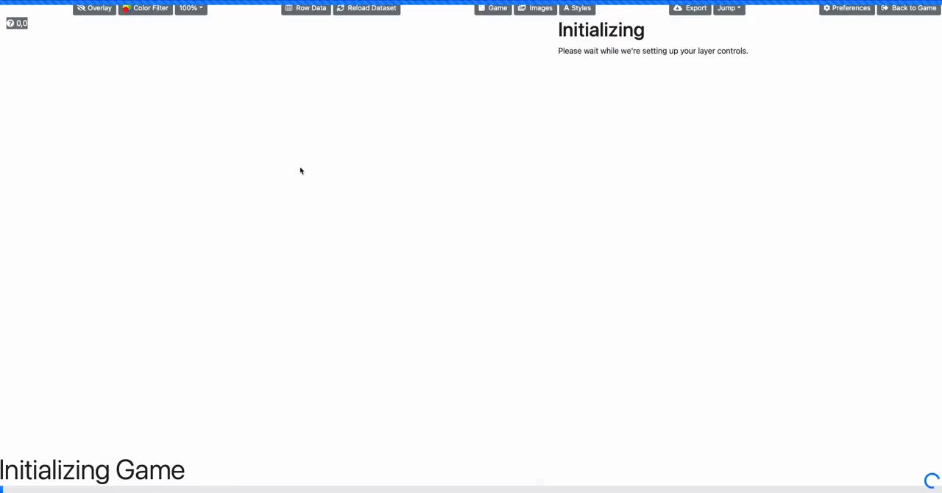
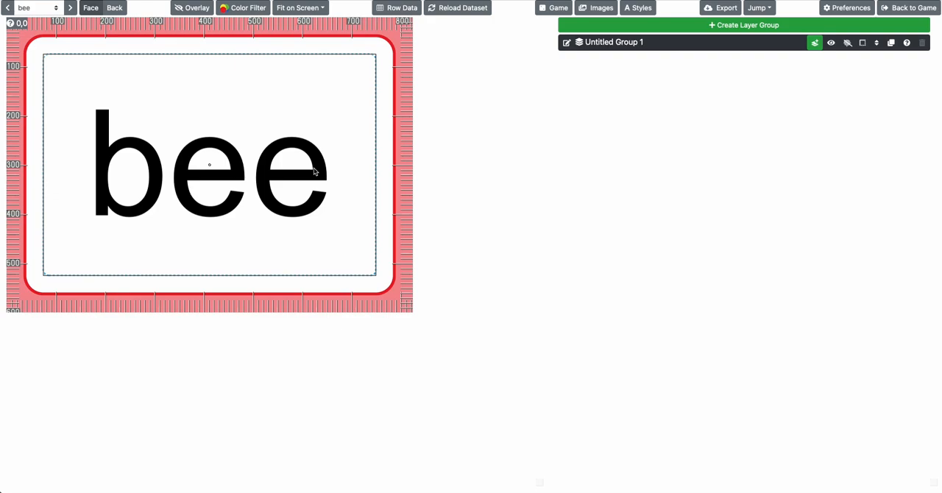
Open the export options for the Clue cards design and examine the export targets, including the access requirement for The Game Crafter
left_click(721, 7)
left_click(676, 60)
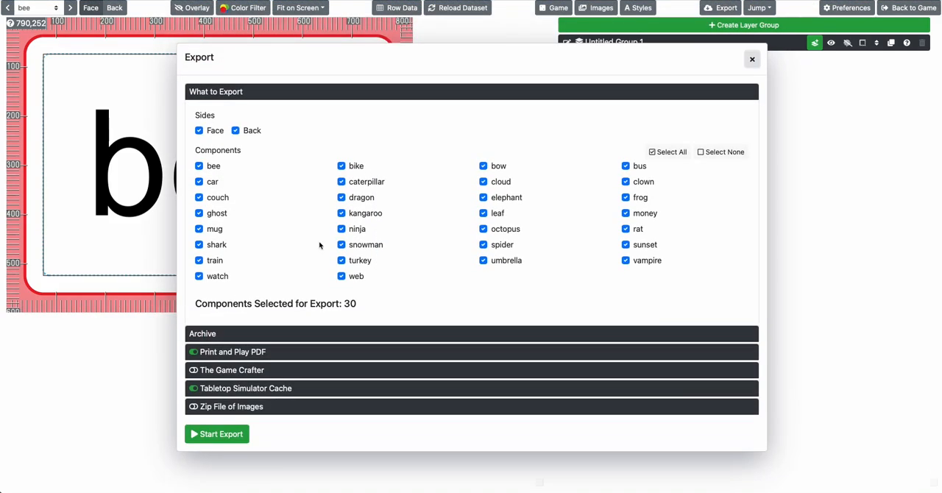
left_click(248, 370)
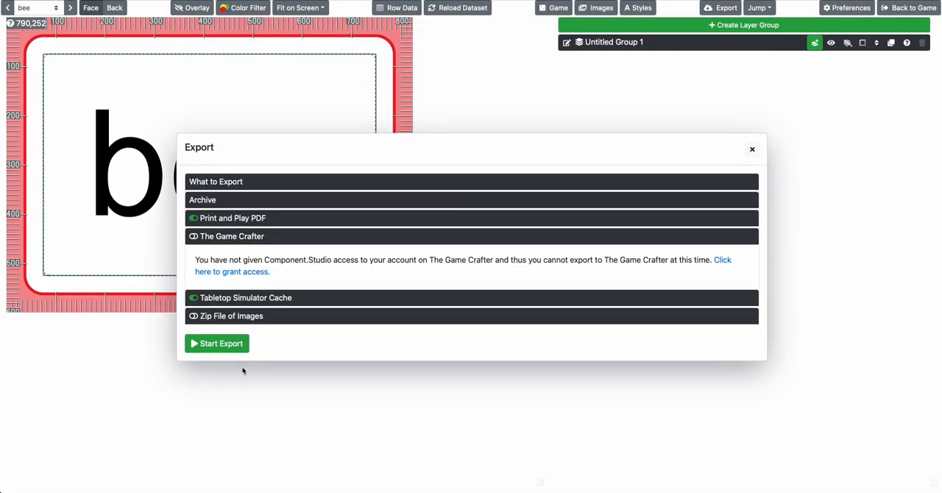
left_click(218, 237)
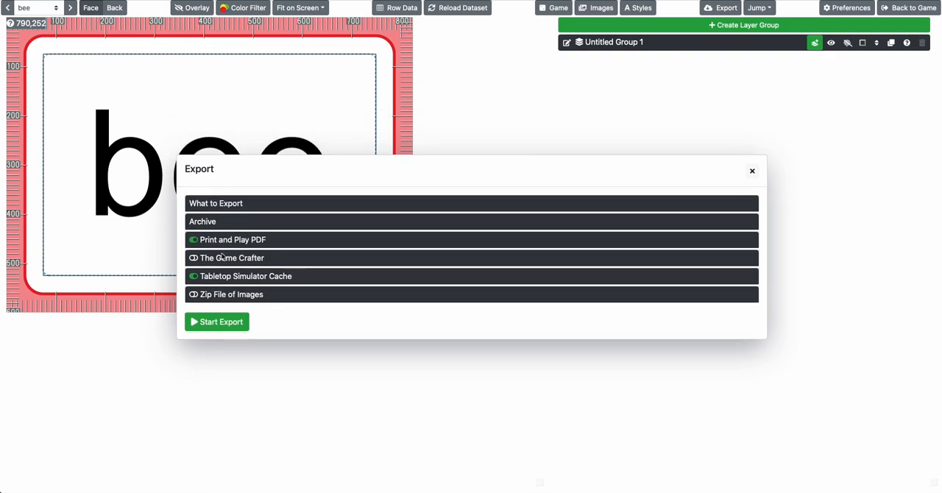
left_click(223, 257)
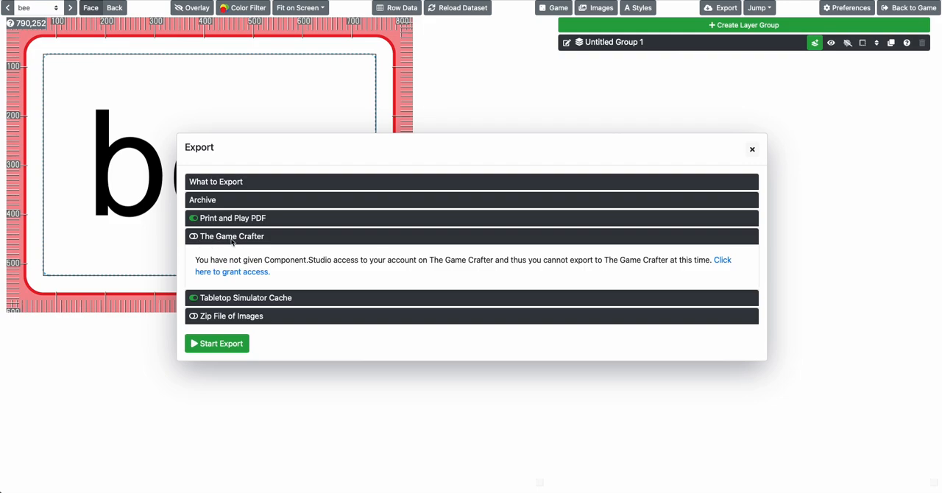
left_click(232, 241)
Try excluding the caterpillar, dragon and kangaroo cards and the Back side from the export, closing the options without exporting
left_click(253, 199)
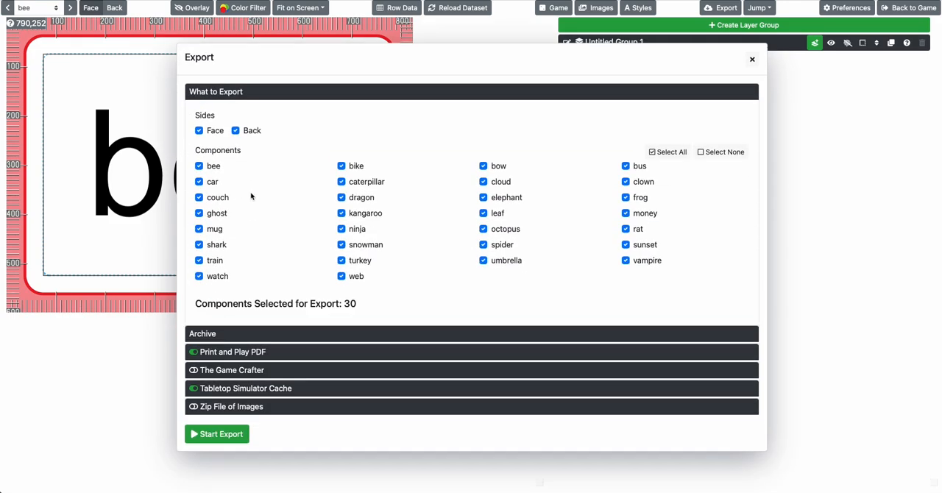
left_click(342, 182)
left_click(342, 197)
left_click(342, 213)
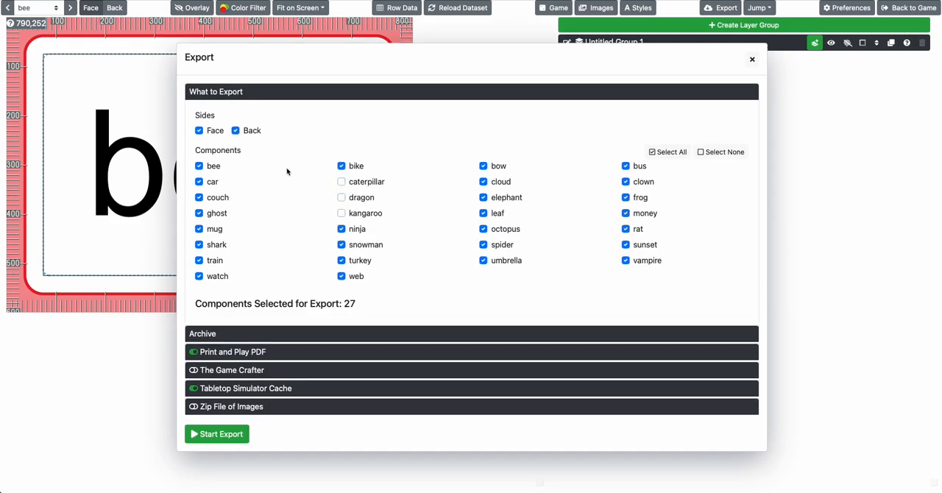
left_click(235, 131)
left_click(752, 59)
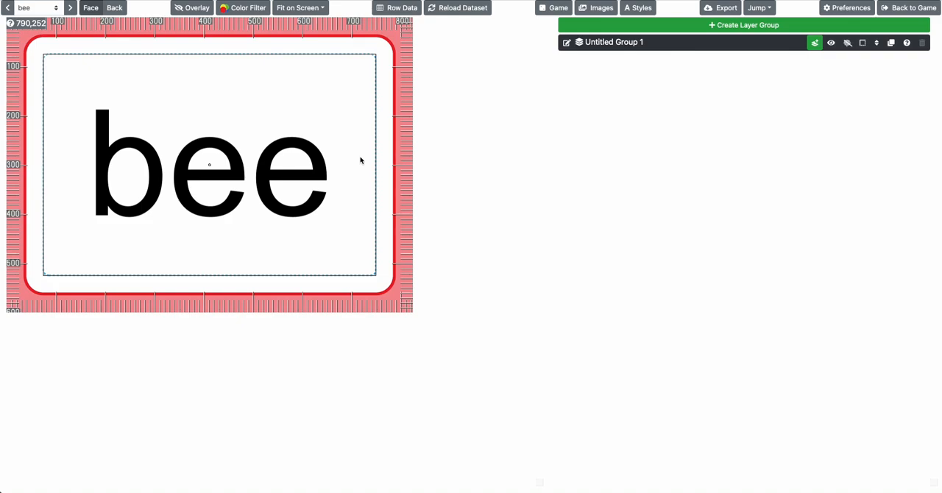
Leave the Clue cards design and return to the designs list of the 1-2-3 Draw game
left_click(893, 9)
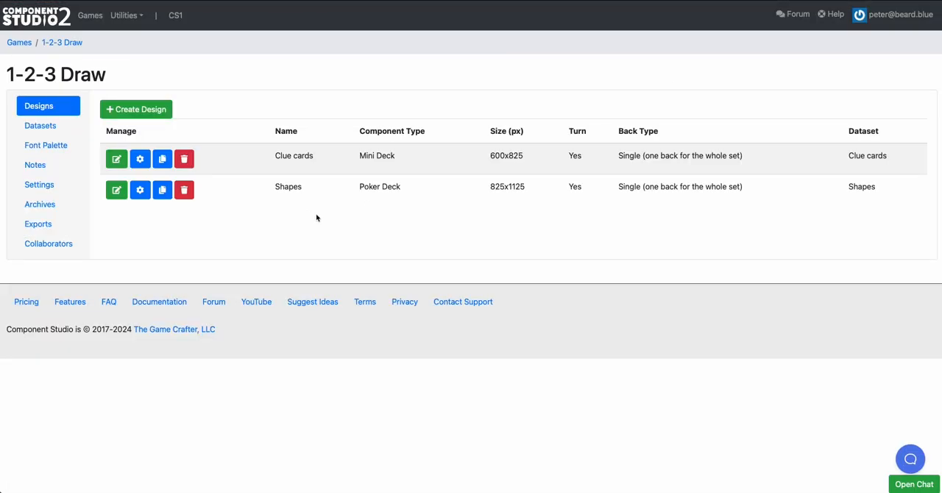